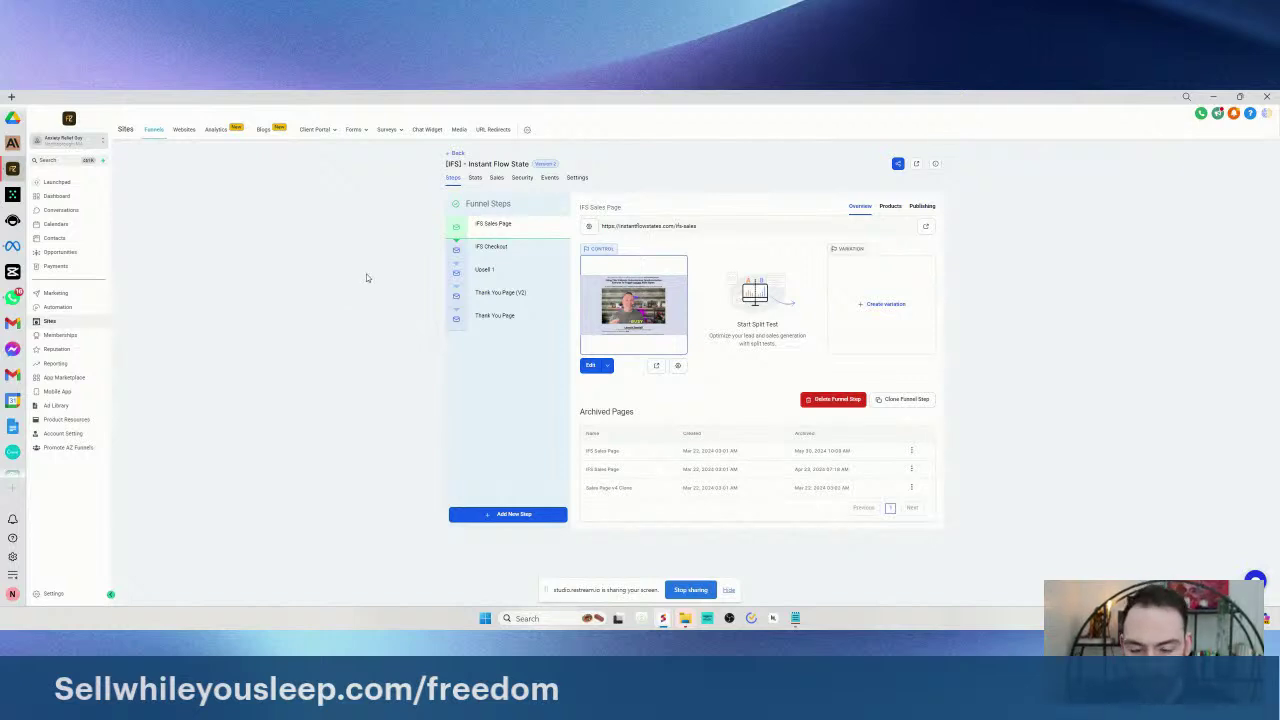
- Open the Stats tab for the [IFS] - Instant Flow State funnel
{"action": "left_click", "coordinate": [475, 178]}
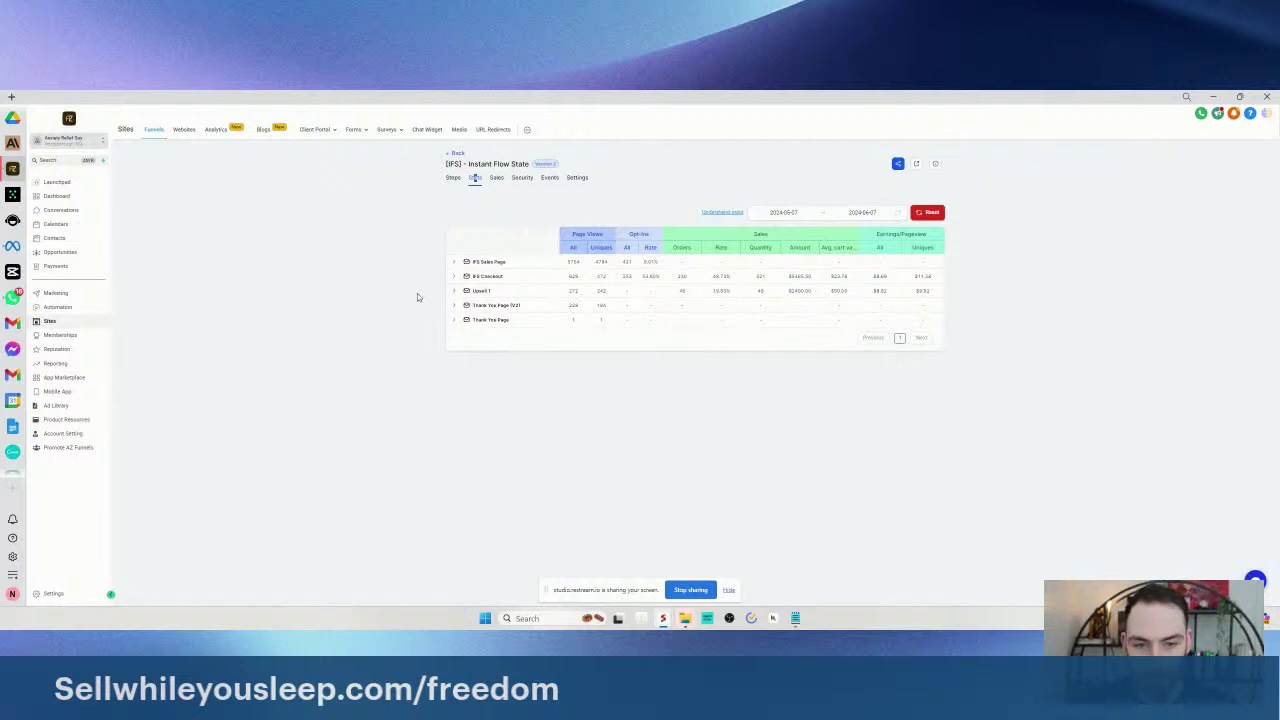
- Refresh the stats date range and expand IFS Sales Page to compare its two variants
{"action": "left_click_drag", "start_coordinate": [443, 181], "coordinate": [554, 331]}
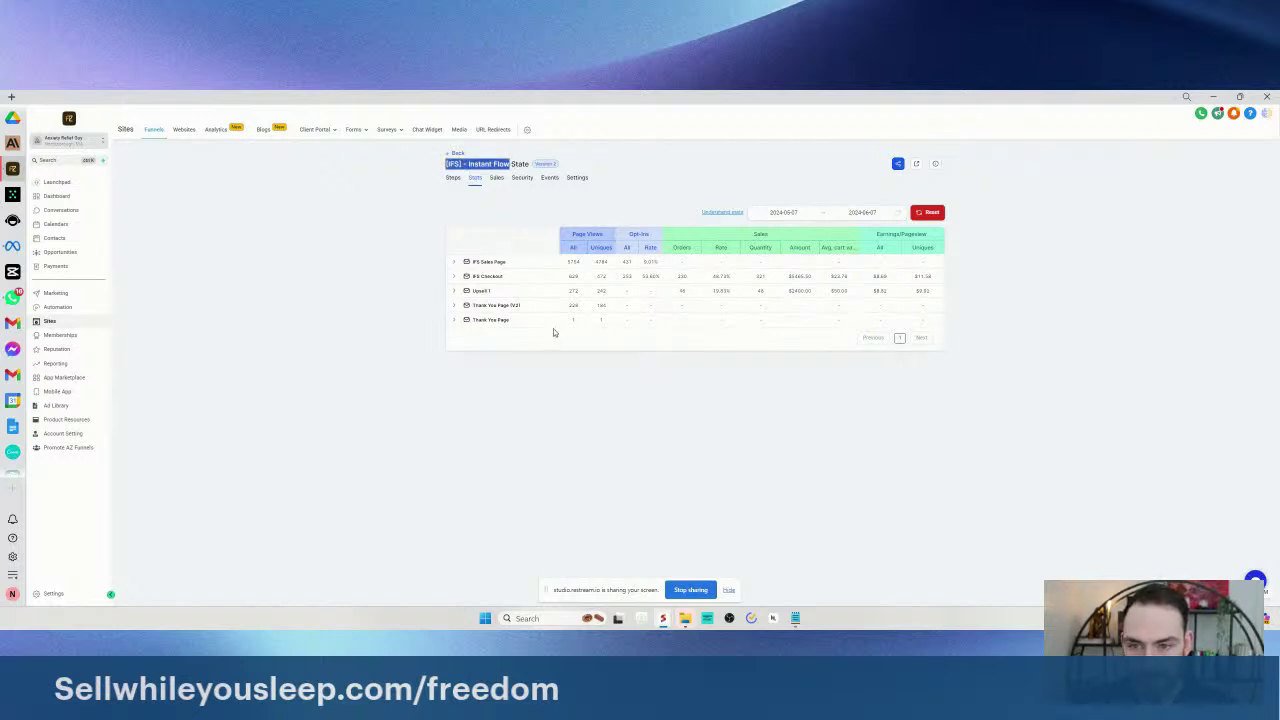
{"action": "left_click", "coordinate": [513, 415]}
{"action": "left_click", "coordinate": [789, 210]}
{"action": "left_click", "coordinate": [956, 333]}
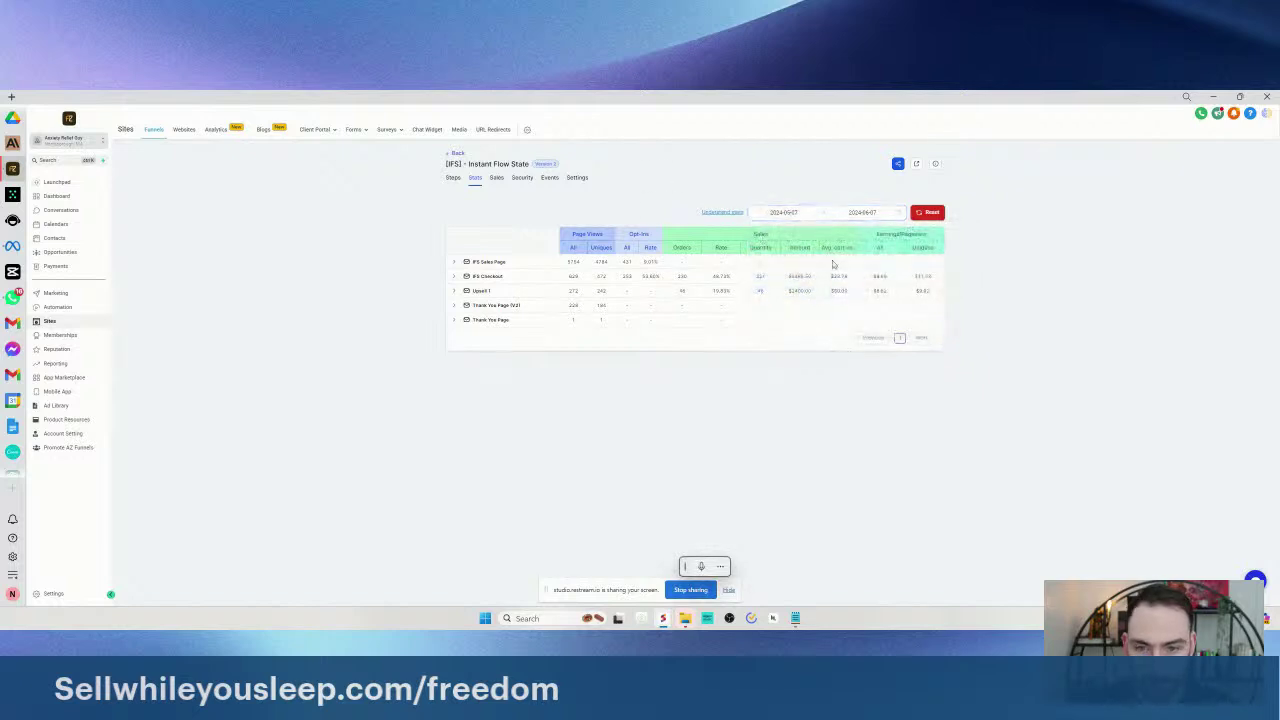
{"action": "left_click", "coordinate": [469, 263]}
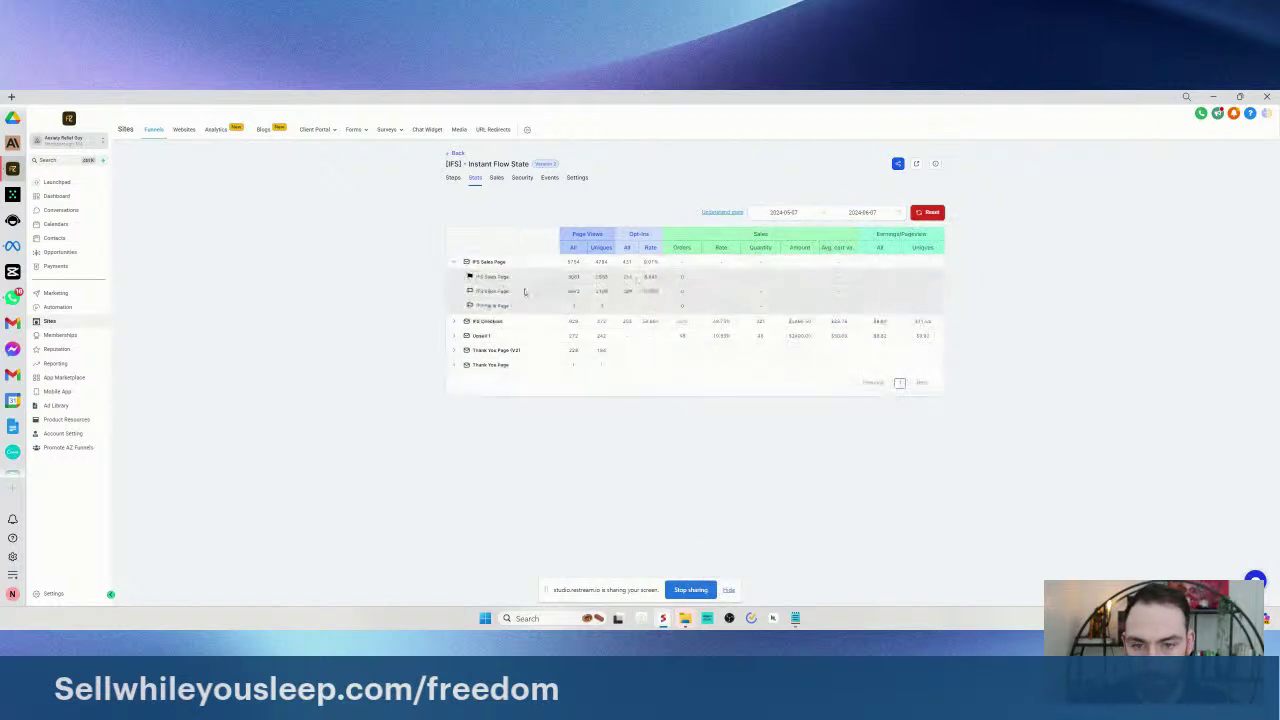
{"action": "left_click_drag", "start_coordinate": [566, 276], "coordinate": [660, 276]}
{"action": "left_click_drag", "start_coordinate": [566, 291], "coordinate": [660, 291]}
{"action": "left_click", "coordinate": [638, 422]}
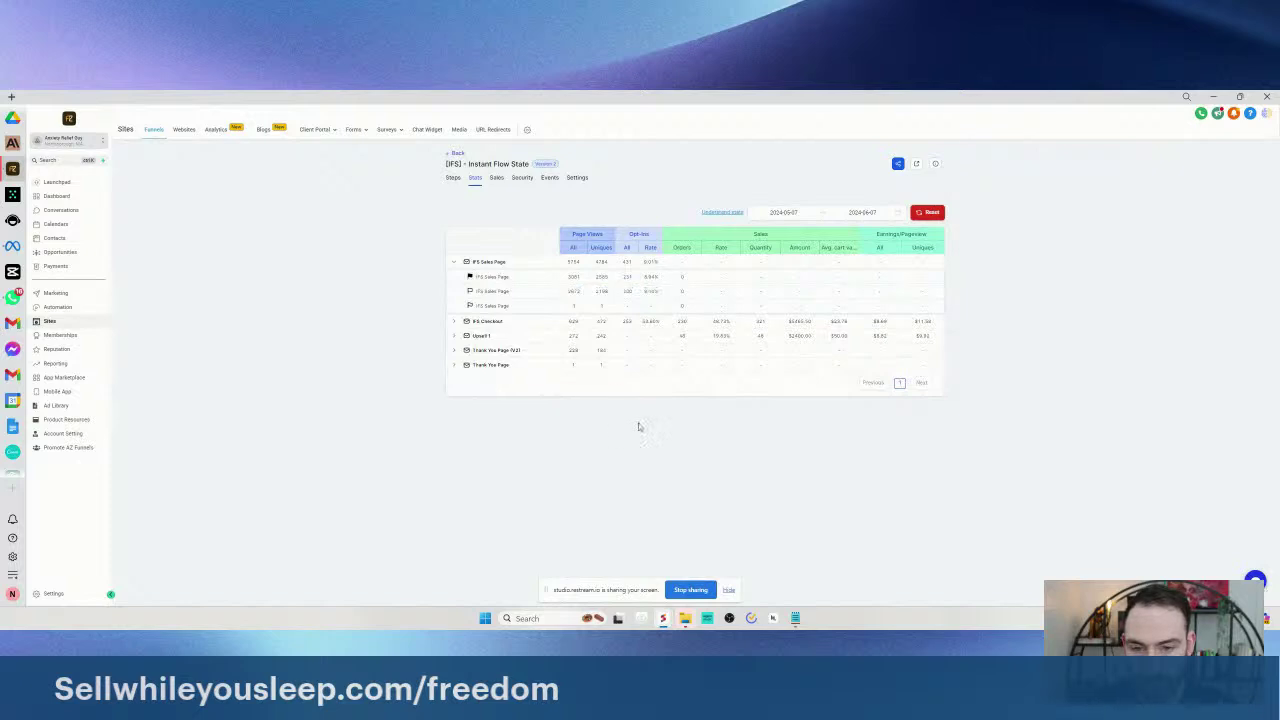
- Expand IFS Checkout to review its product variants' figures
{"action": "left_click", "coordinate": [454, 321]}
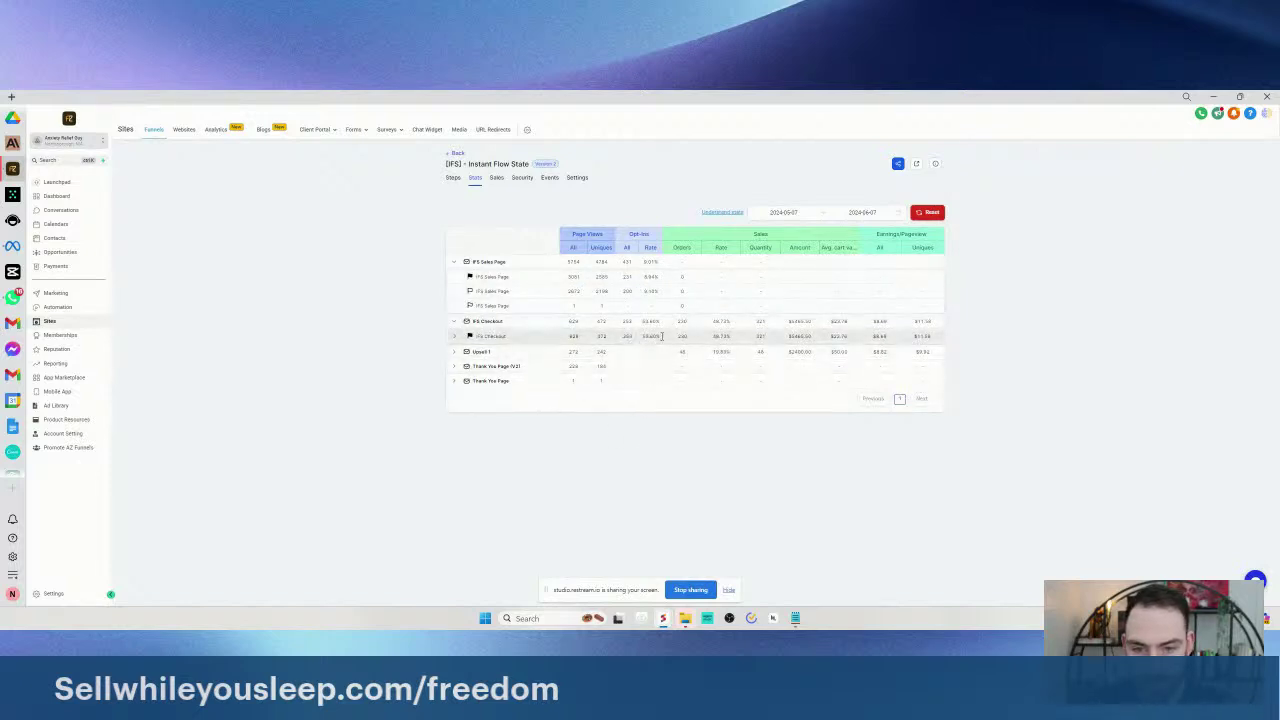
{"action": "left_click", "coordinate": [454, 336]}
{"action": "mouse_move", "coordinate": [710, 374]}
{"action": "left_mouse_down"}
{"action": "mouse_move", "coordinate": [500, 390]}
{"action": "mouse_move", "coordinate": [598, 470]}
{"action": "left_mouse_up"}
{"action": "left_click", "coordinate": [604, 478]}
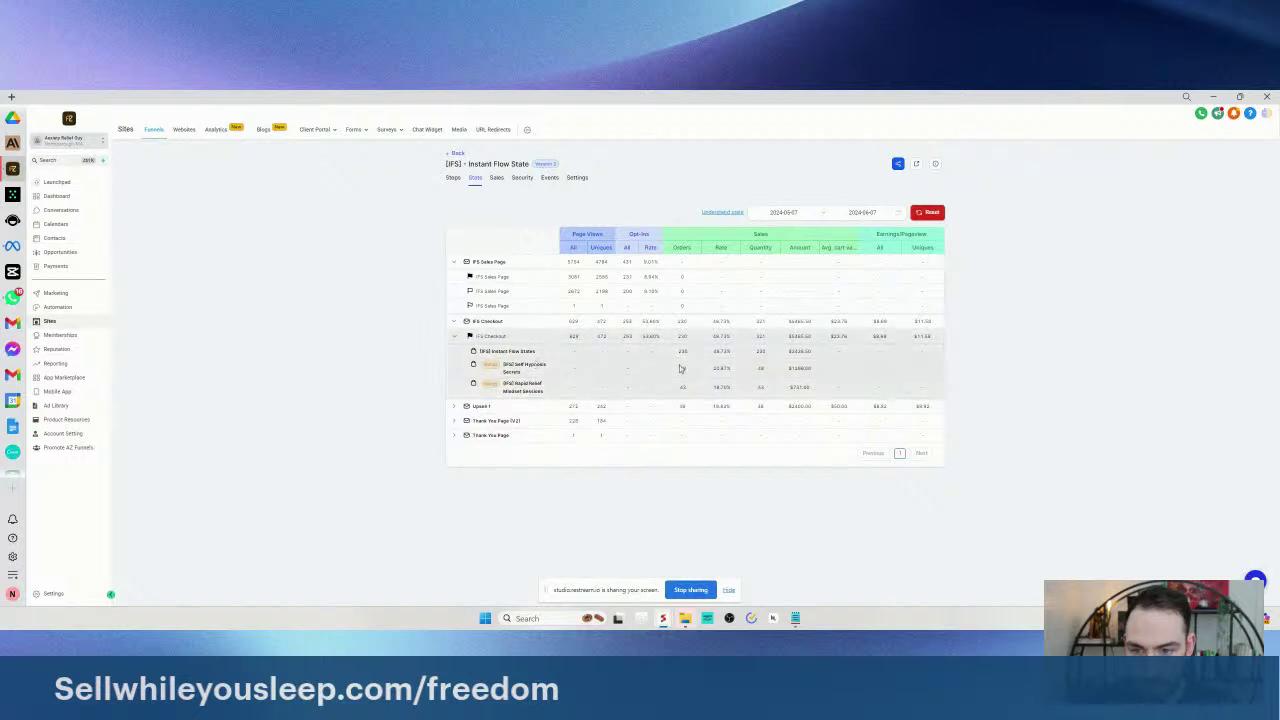
- Check the Upsell 1 sales figures, collapse IFS Checkout, and show the Sales tab
{"action": "left_click", "coordinate": [455, 406]}
{"action": "left_click_drag", "start_coordinate": [712, 406], "coordinate": [760, 422]}
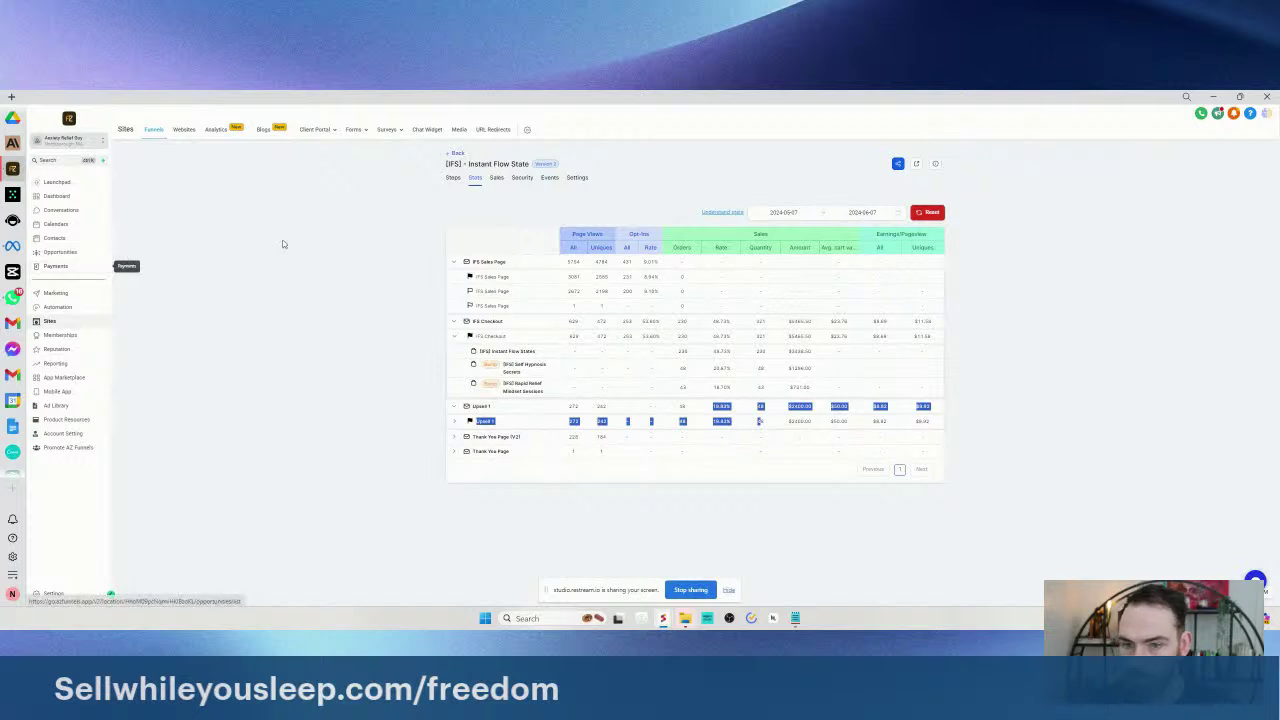
{"action": "left_click", "coordinate": [174, 275]}
{"action": "left_click", "coordinate": [453, 322]}
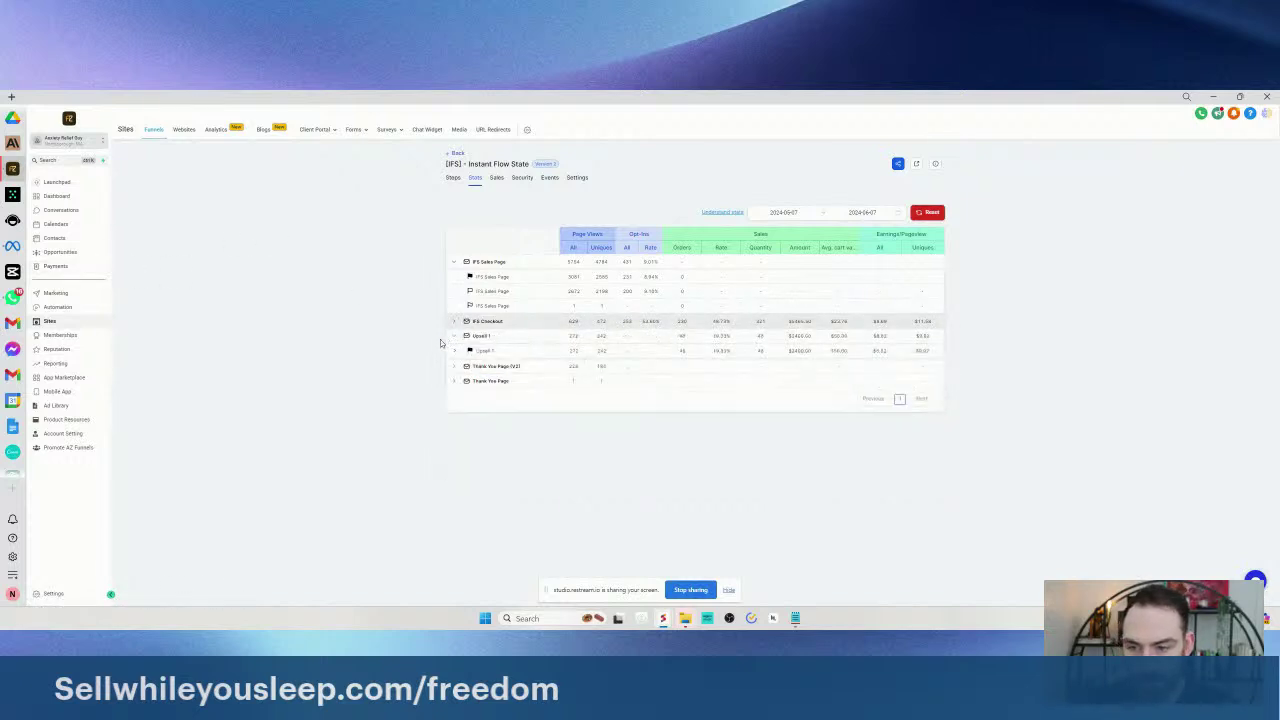
{"action": "left_click", "coordinate": [496, 180]}
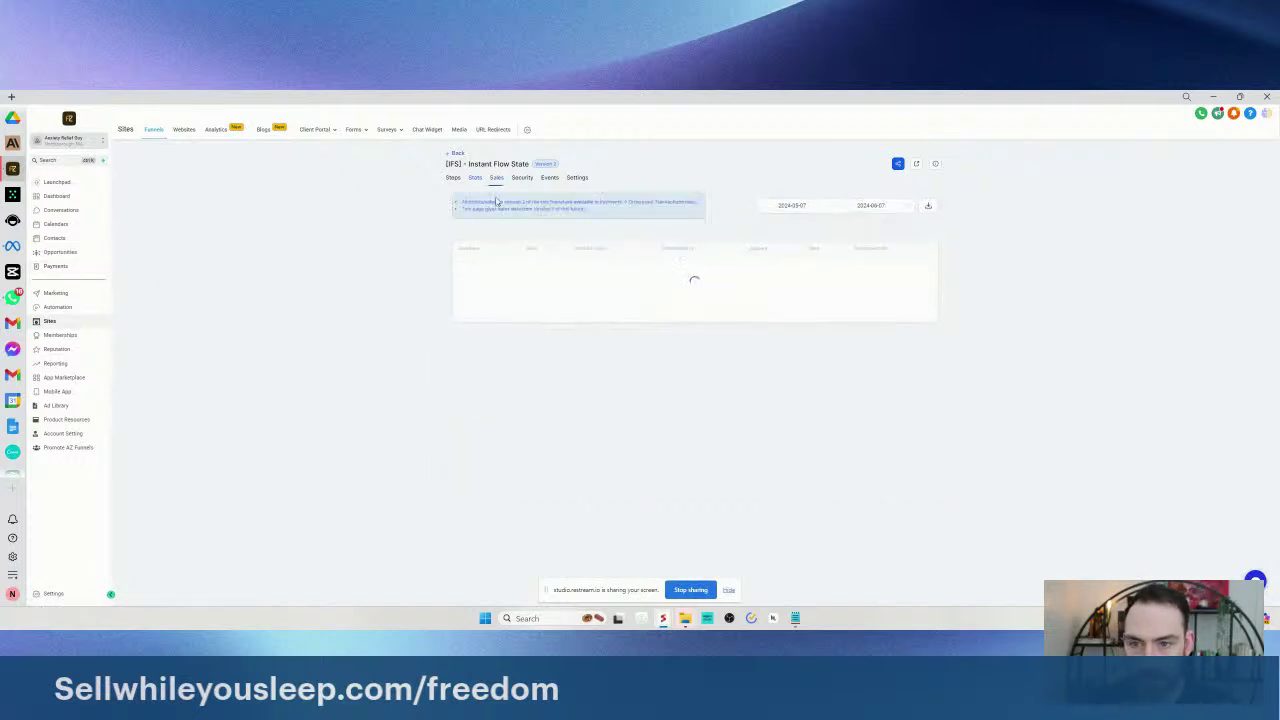
- Look over the funnel's tracking and settings tabs, then return to the funnel folders list
{"action": "left_click", "coordinate": [550, 179]}
{"action": "left_click", "coordinate": [577, 178]}
{"action": "left_click", "coordinate": [453, 178]}
{"action": "left_click", "coordinate": [458, 153]}
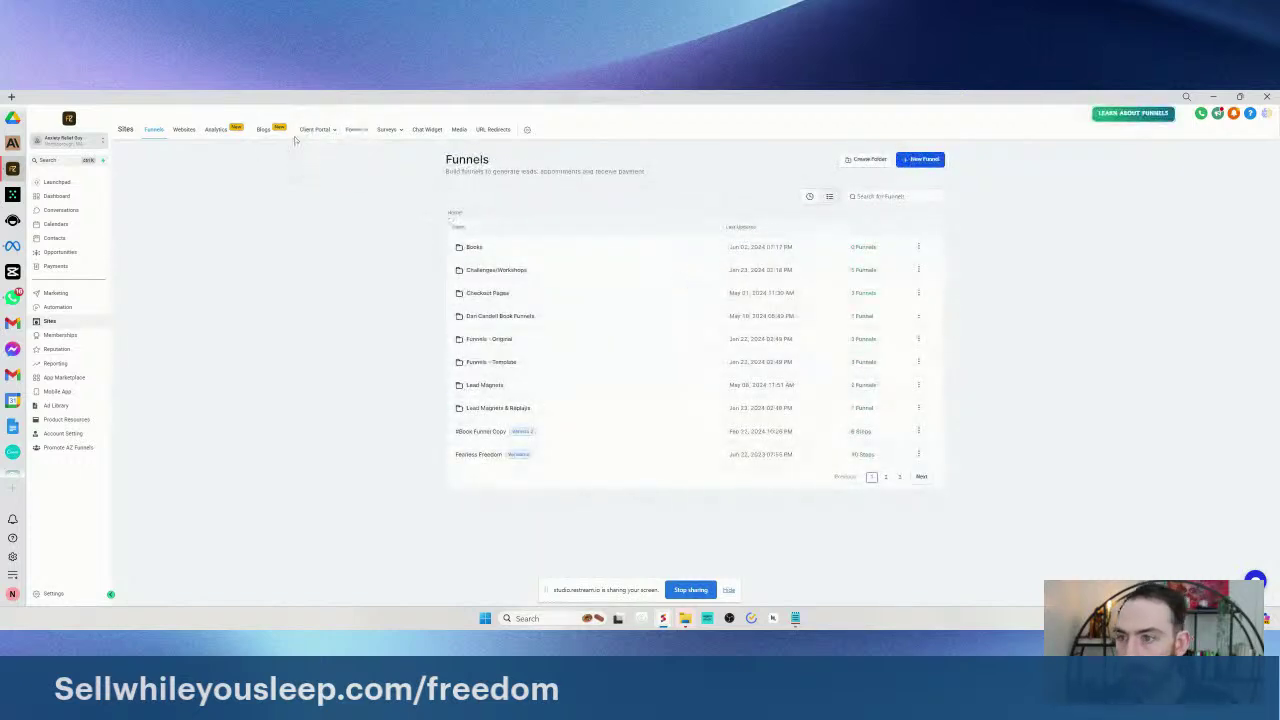
- Show Sites analytics for the Instant Flow State funnel over May 24 – Jun 7, 2024
{"action": "left_click", "coordinate": [218, 130]}
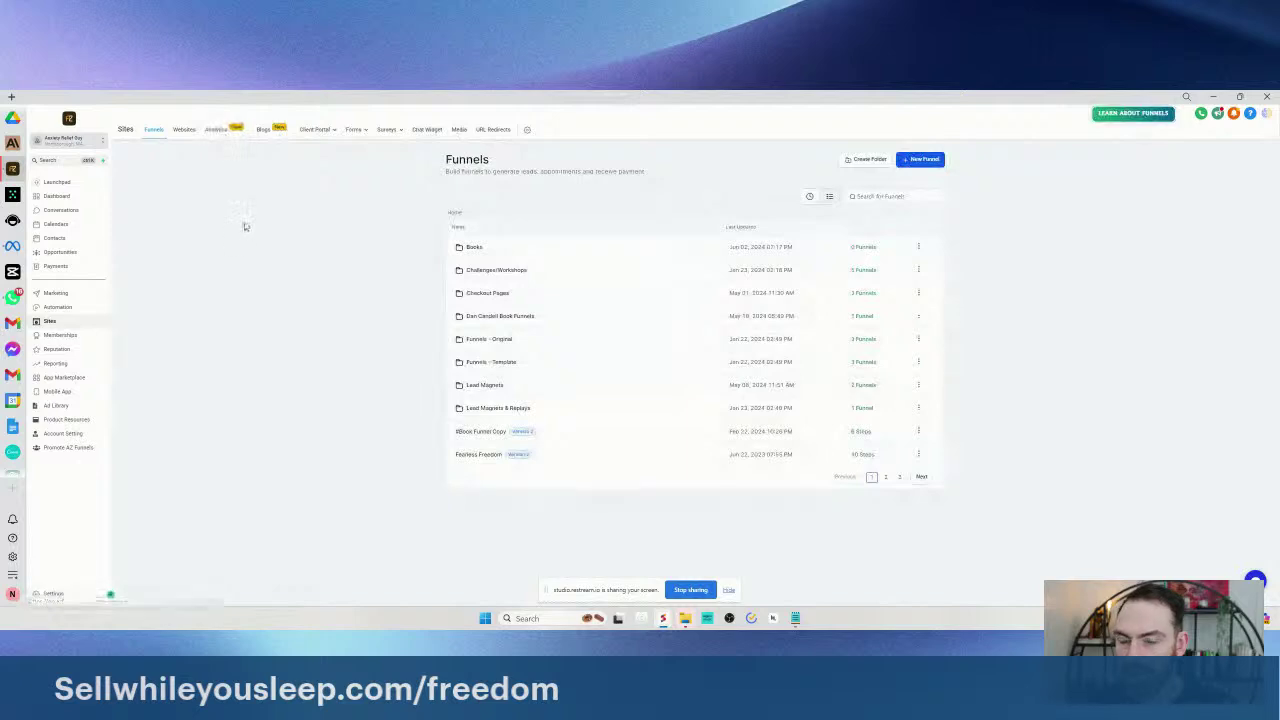
{"action": "left_click", "coordinate": [569, 196]}
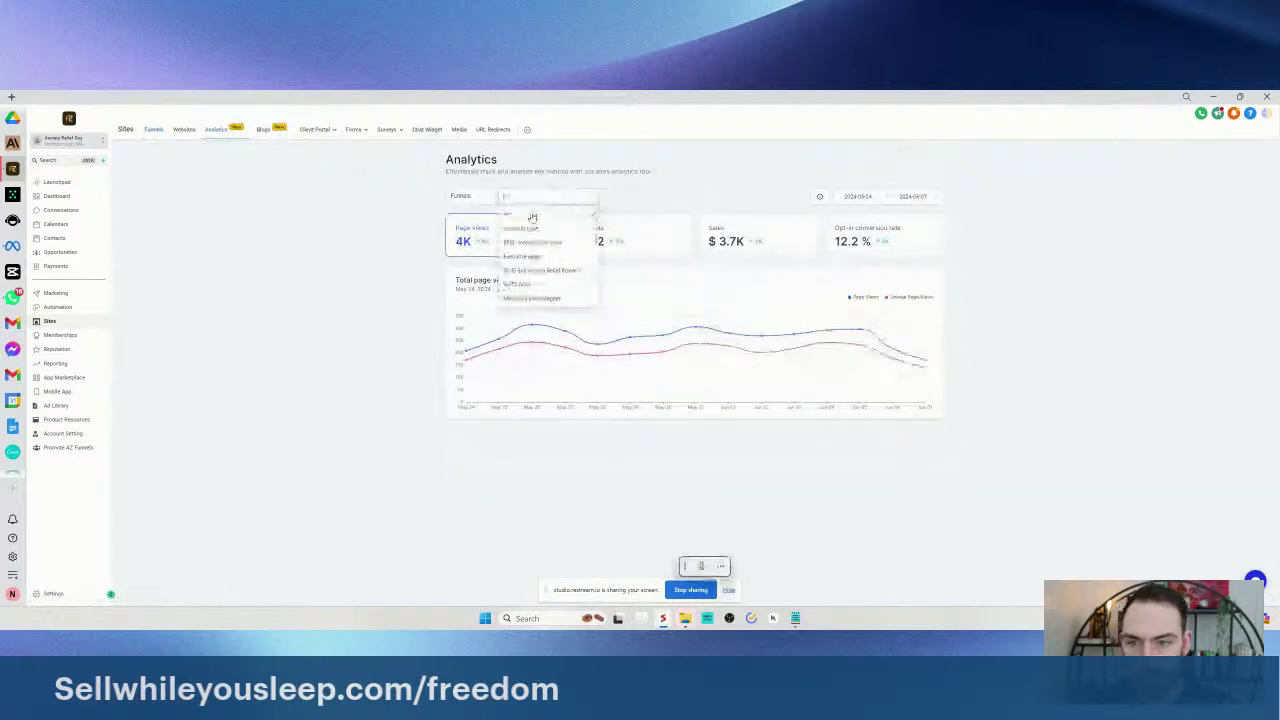
{"action": "left_click", "coordinate": [551, 237]}
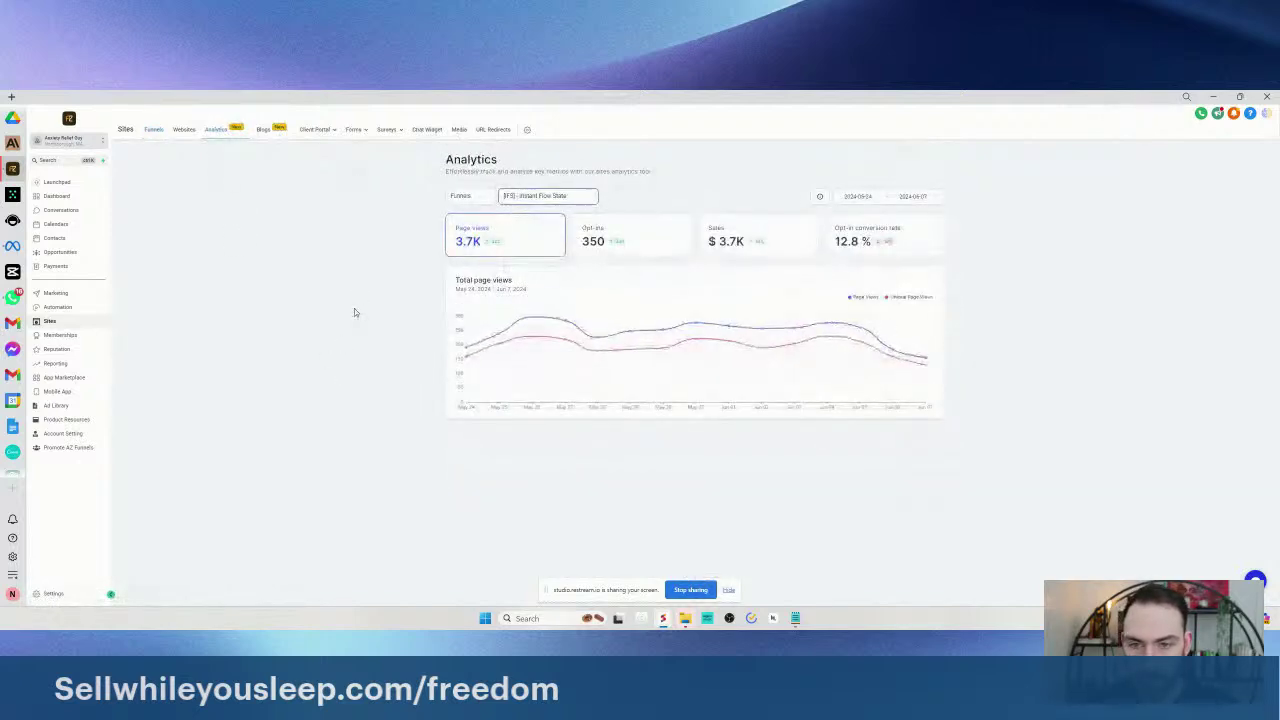
{"action": "left_click", "coordinate": [860, 196]}
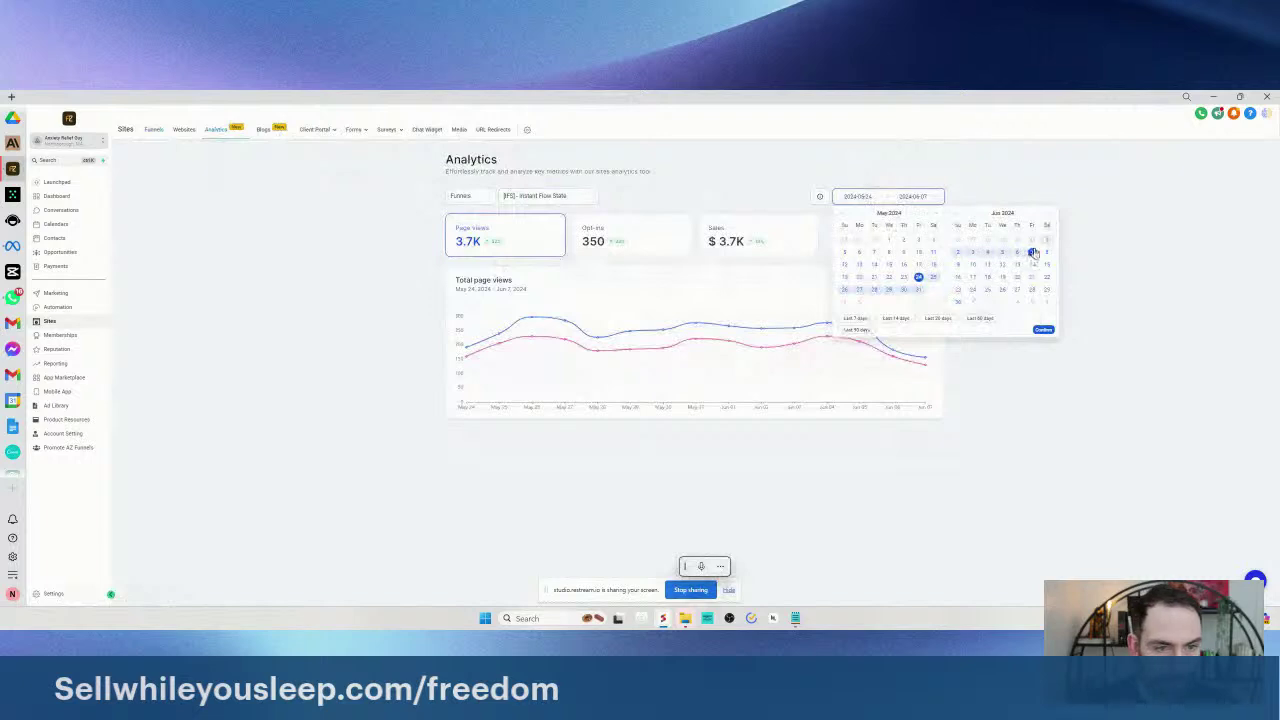
{"action": "left_click", "coordinate": [1032, 252]}
{"action": "left_click", "coordinate": [1042, 330]}
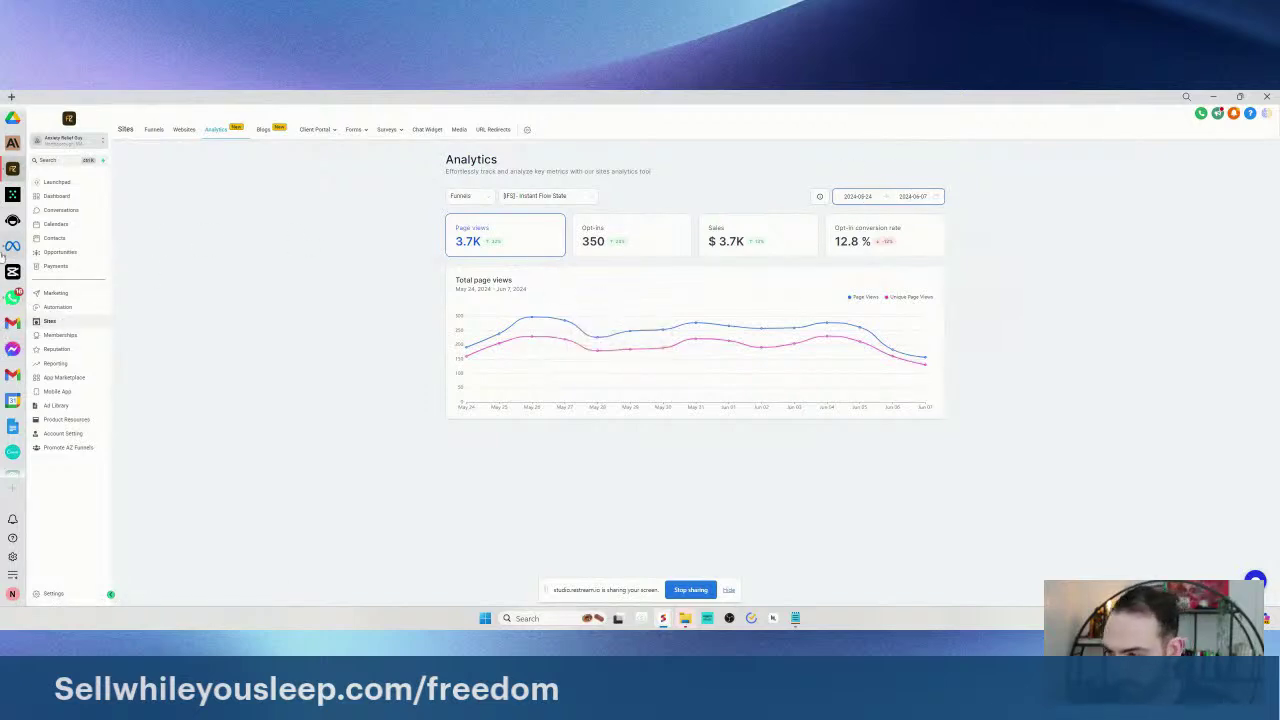
- Recheck the May 24 range start, then switch to Meta Ads Manager
{"action": "left_click", "coordinate": [852, 197]}
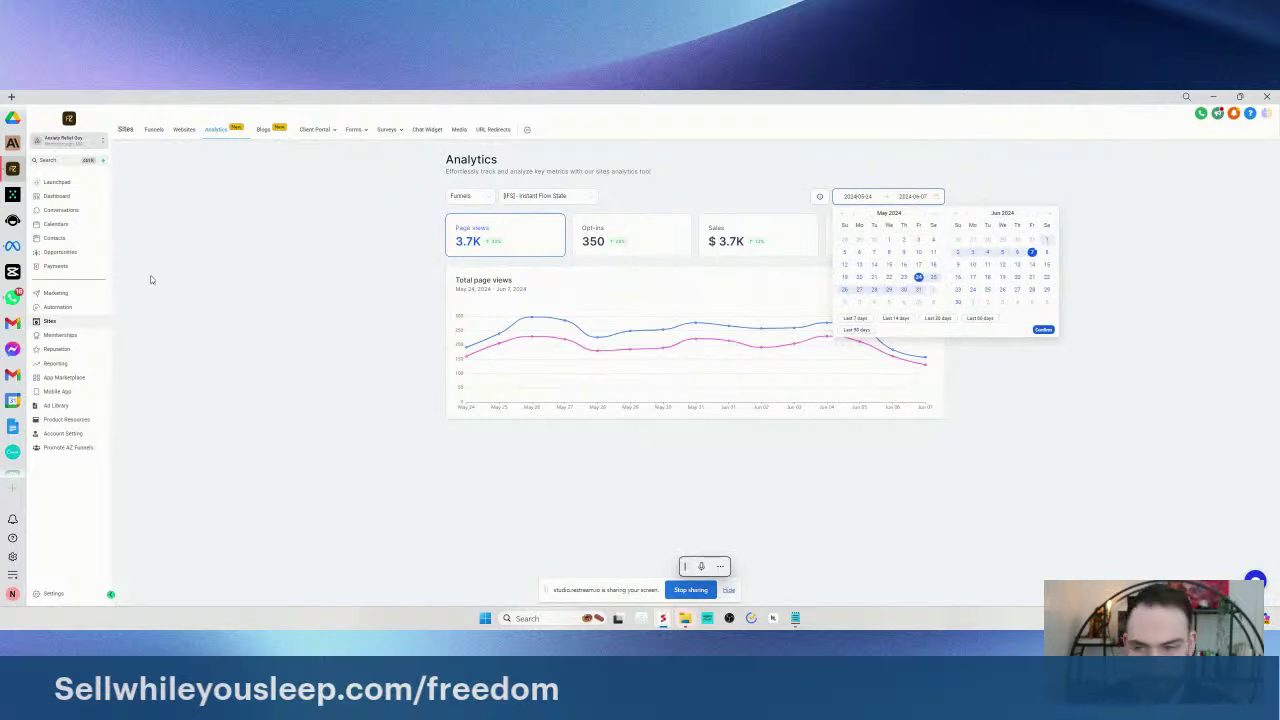
{"action": "left_click", "coordinate": [918, 276]}
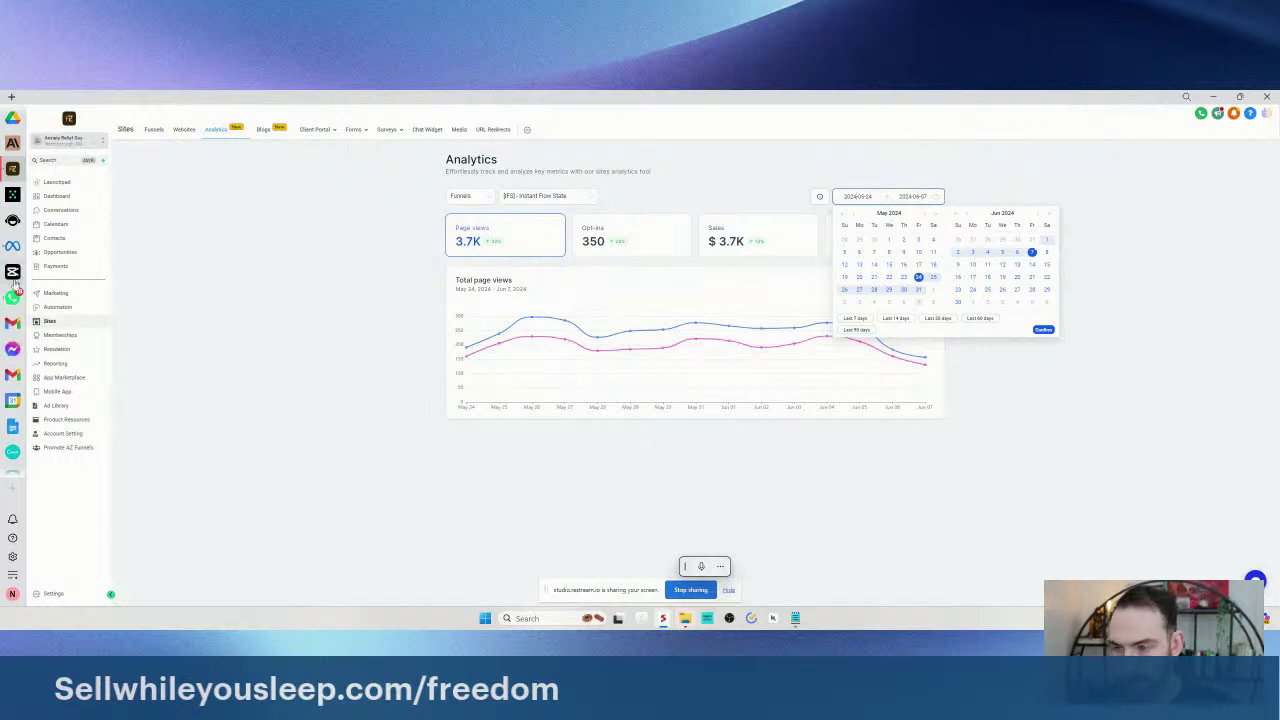
{"action": "left_click", "coordinate": [340, 260]}
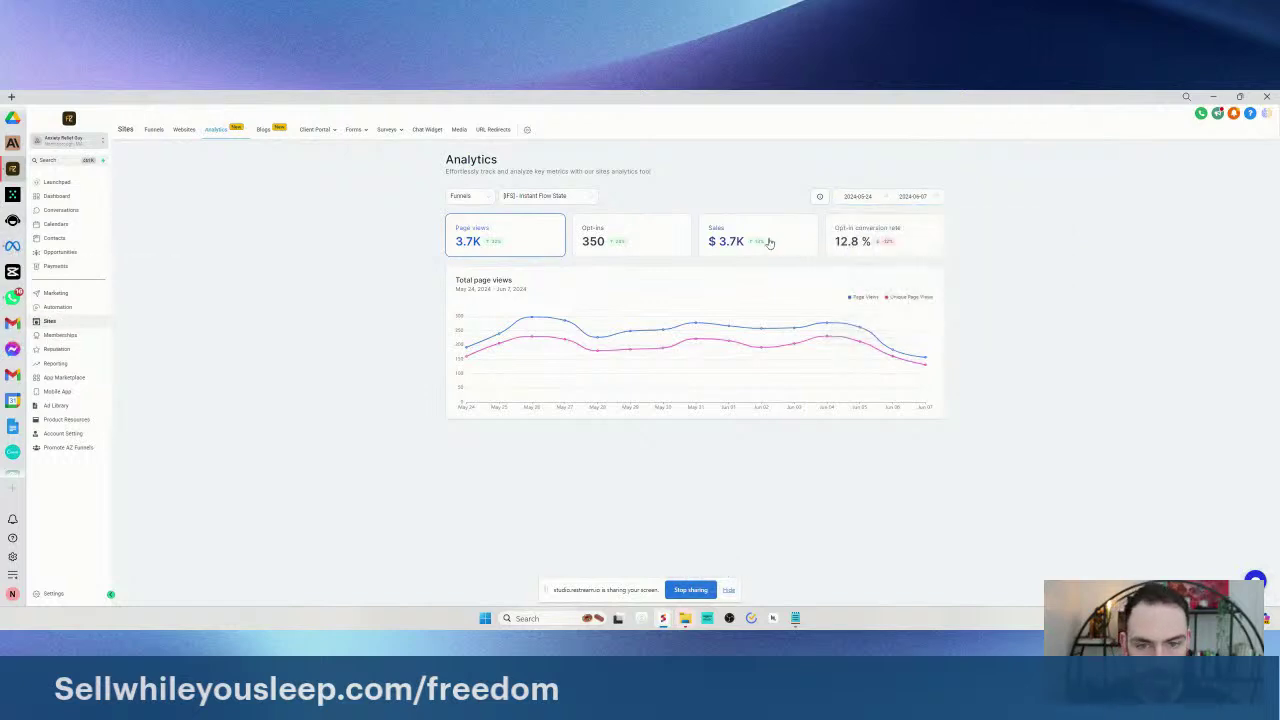
{"action": "left_click", "coordinate": [12, 247]}
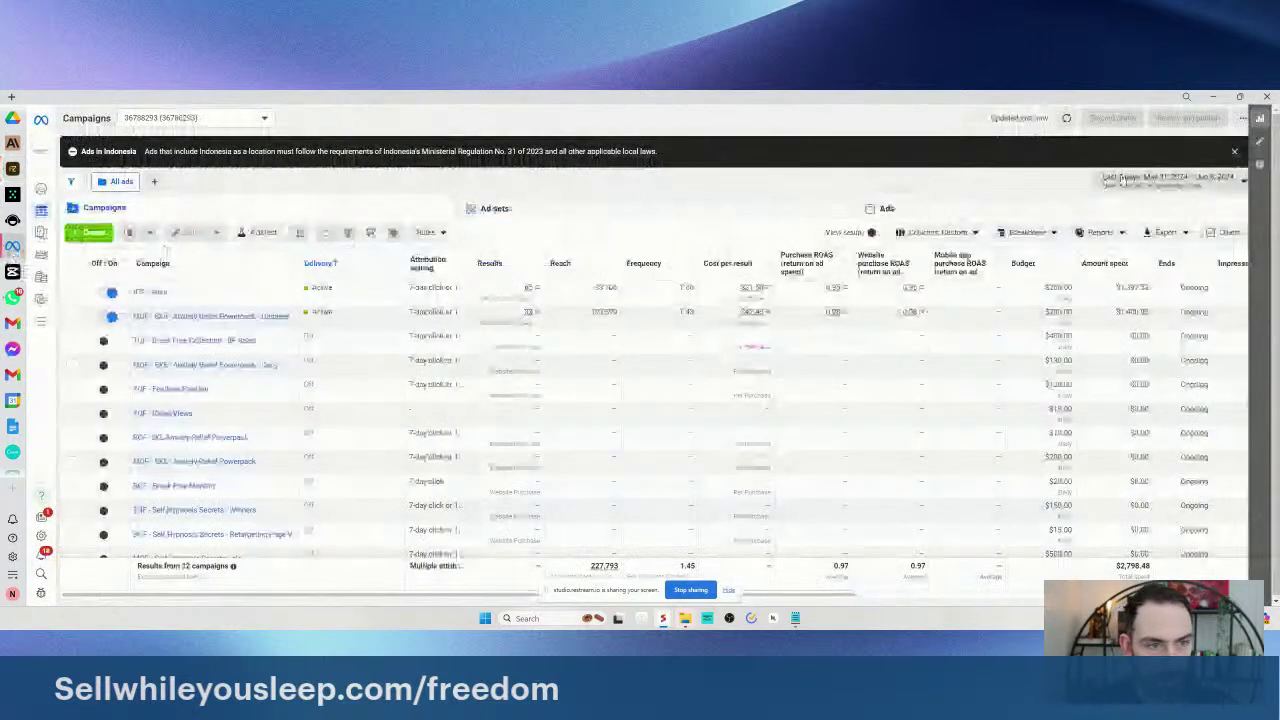
- Set campaigns to May 24 – Jun 7, 2024, select the IFS - Sales amount spent, return to HighLevel
{"action": "left_click", "coordinate": [1170, 178]}
{"action": "left_click", "coordinate": [1113, 264]}
{"action": "left_click", "coordinate": [949, 278]}
{"action": "left_click", "coordinate": [1139, 359]}
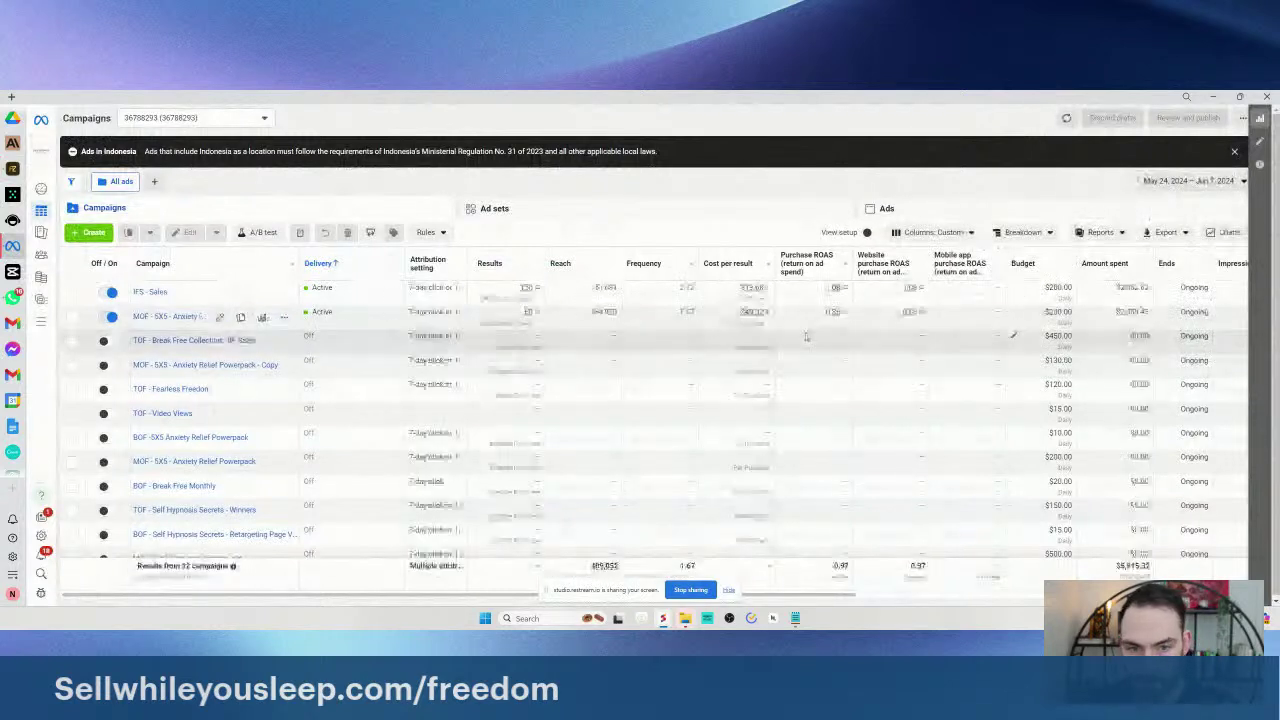
{"action": "double_click", "coordinate": [1132, 287]}
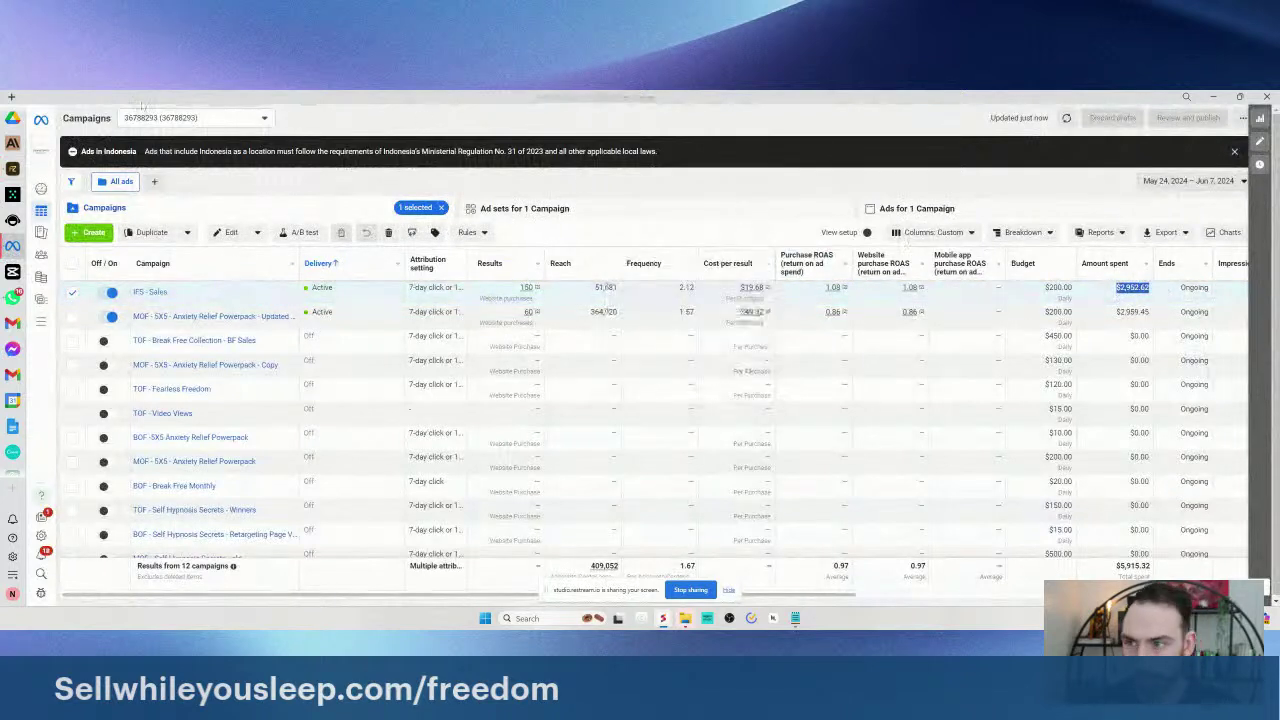
{"action": "left_click", "coordinate": [12, 169]}
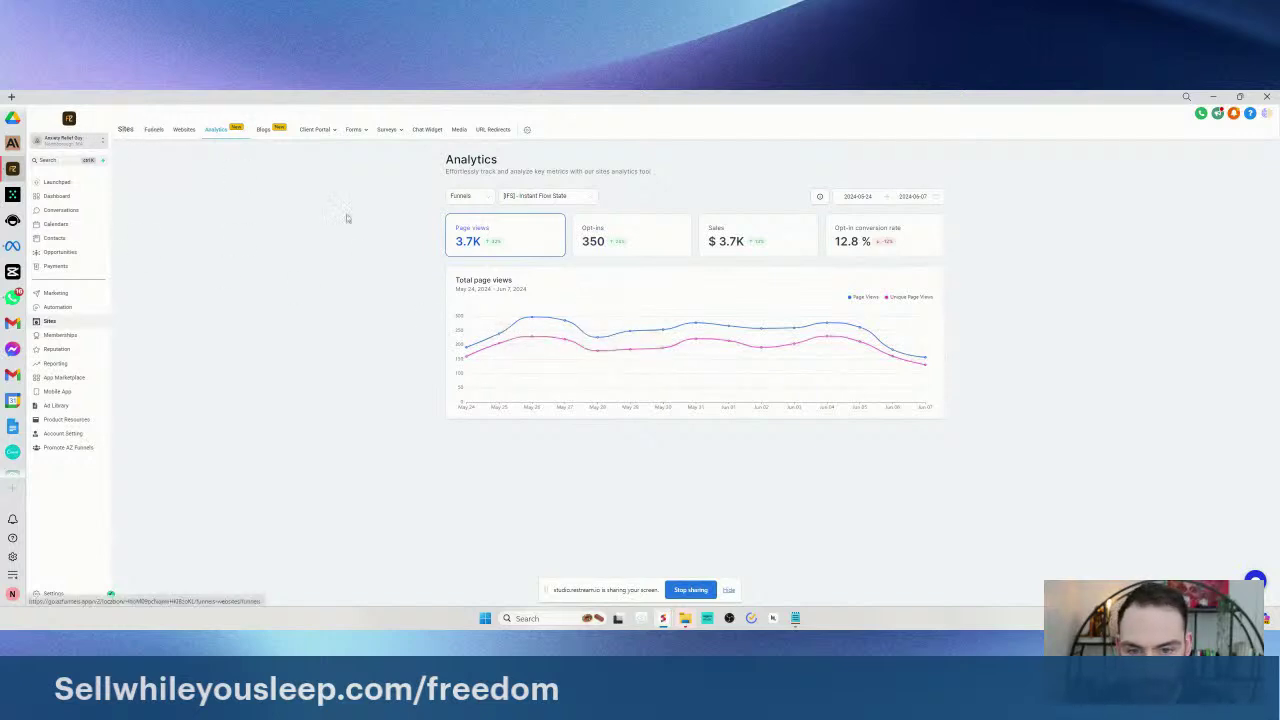
- Show HighLevel's Funnels list, then switch back to Meta Ads Manager
{"action": "left_click", "coordinate": [153, 130]}
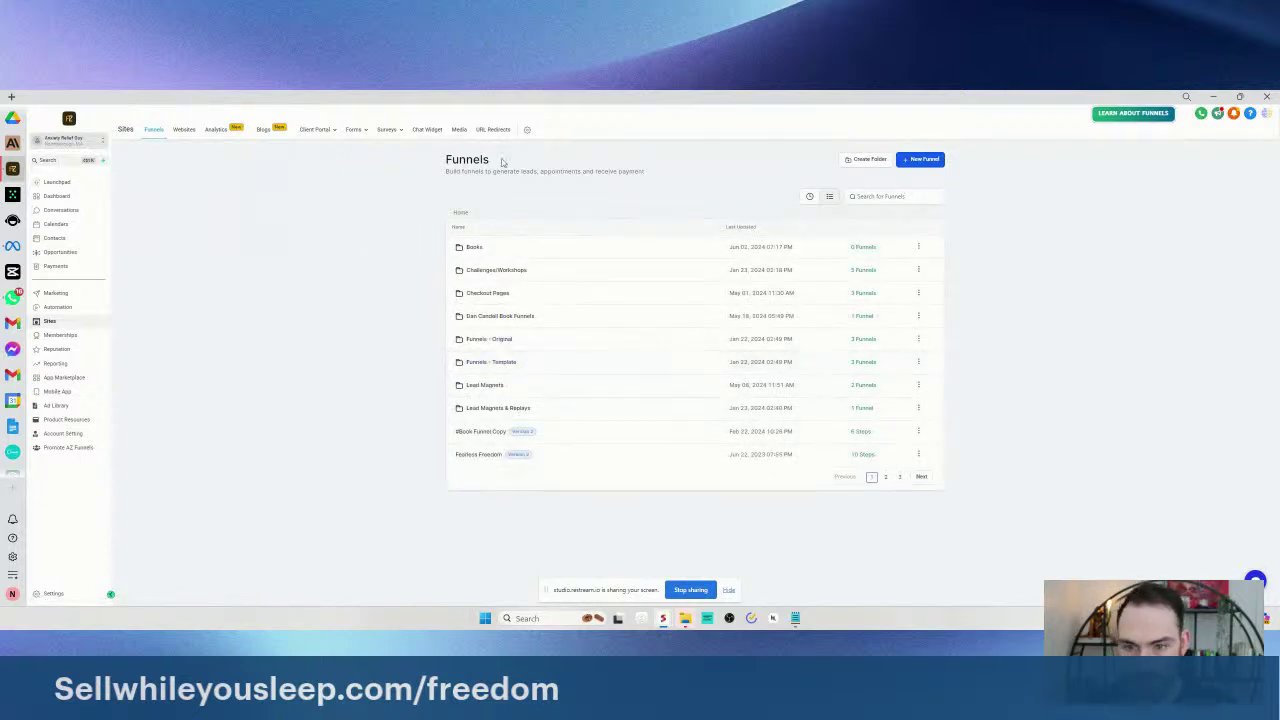
{"action": "left_click", "coordinate": [12, 245]}
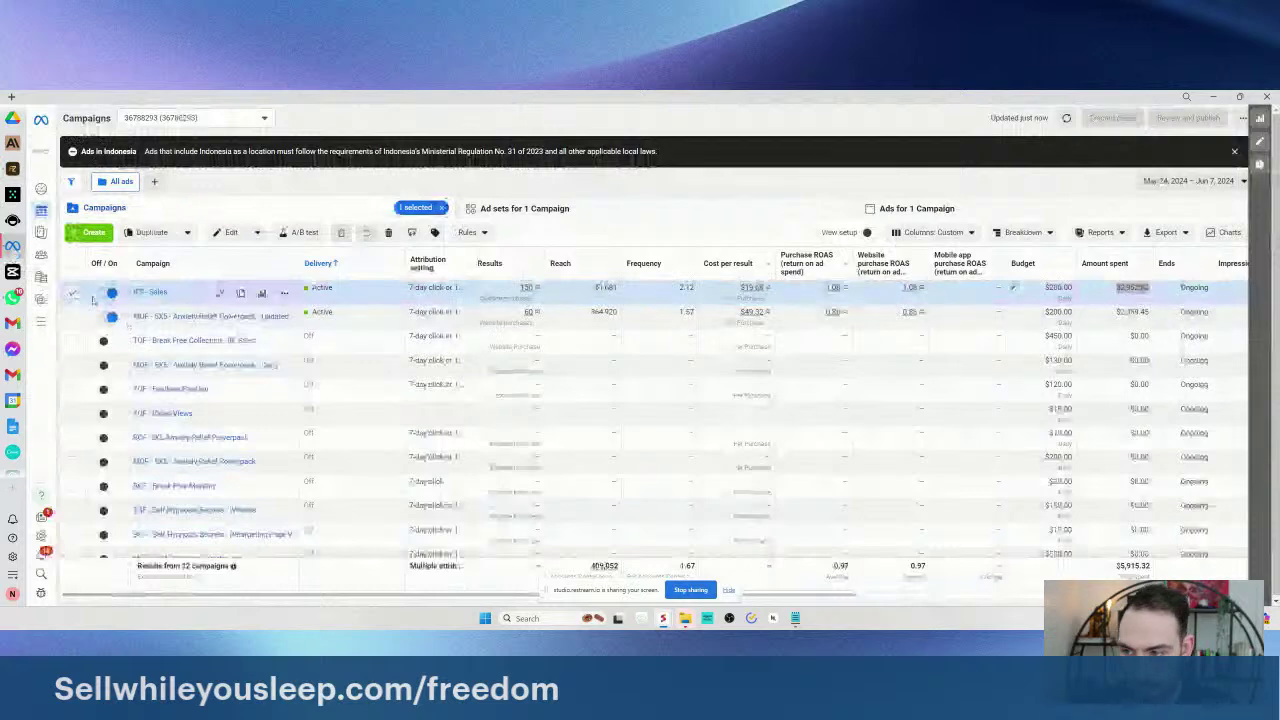
- Open the IFS - Sales campaign's ad sets and scroll across their result columns
{"action": "left_click", "coordinate": [497, 215]}
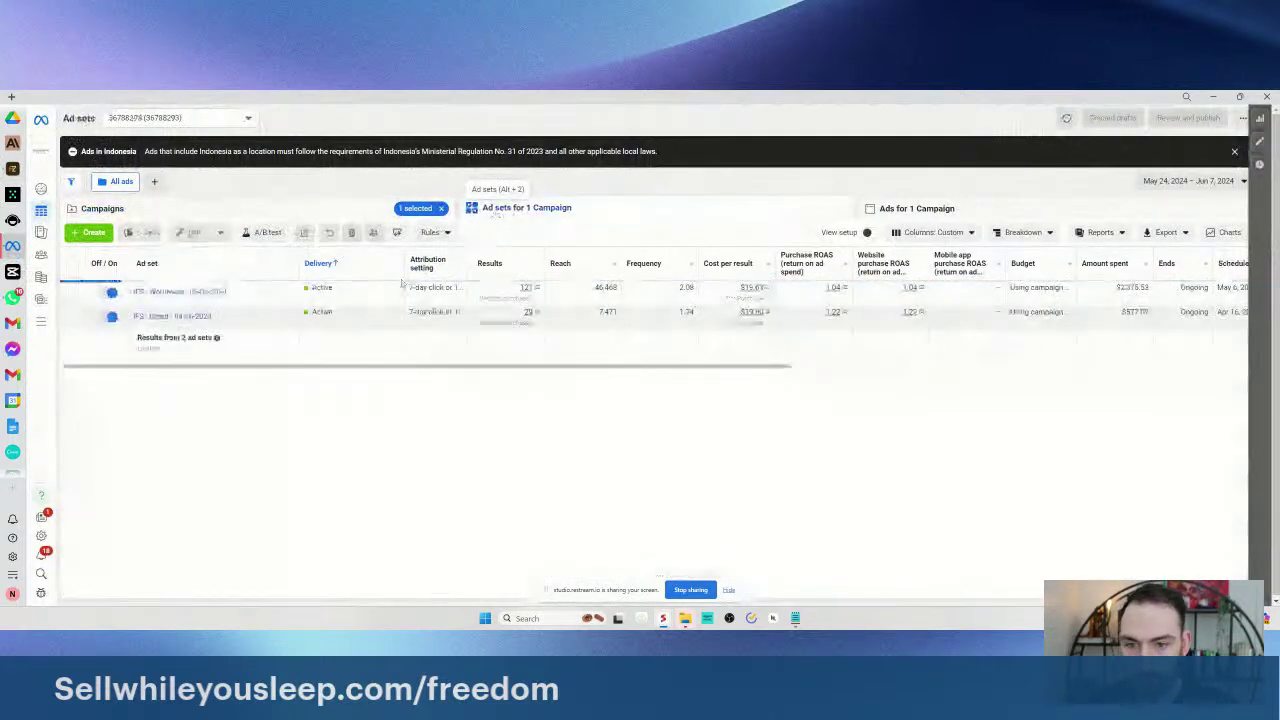
{"action": "scroll", "coordinate": [680, 372], "scroll_direction": "right", "scroll_amount": 1}
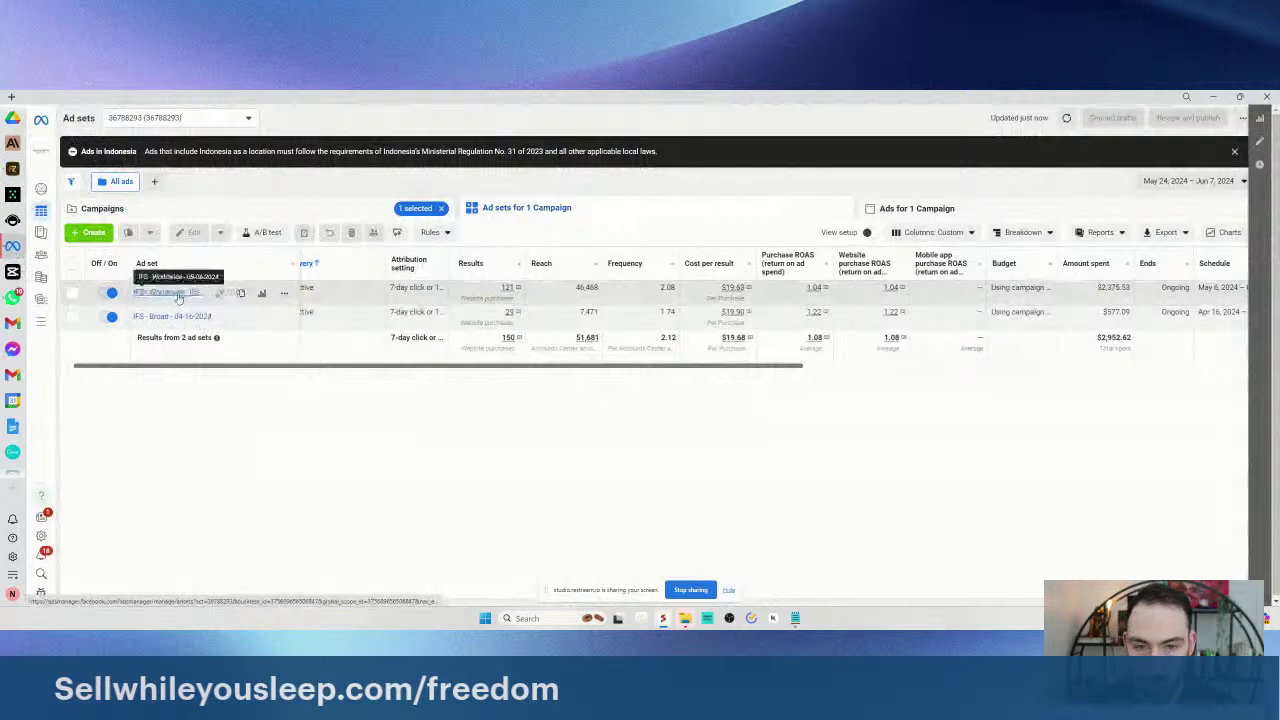
{"action": "mouse_move", "coordinate": [515, 268]}
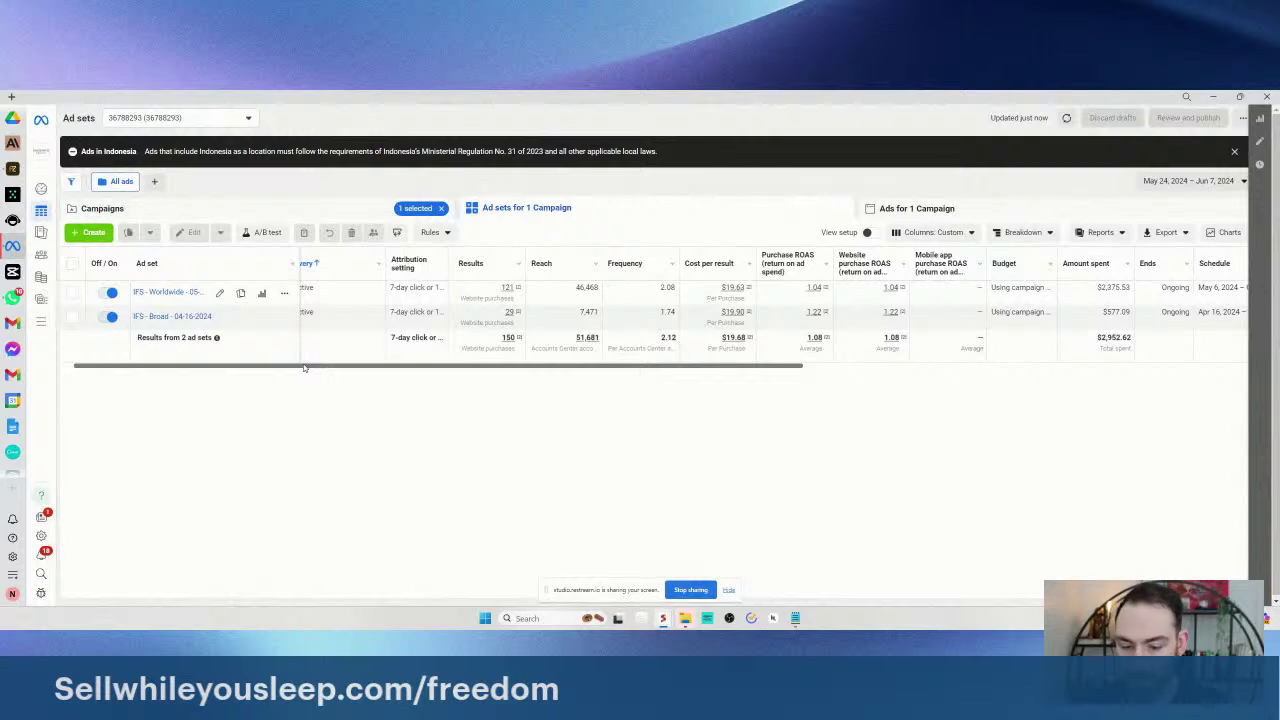
{"action": "left_click_drag", "start_coordinate": [274, 368], "coordinate": [294, 378]}
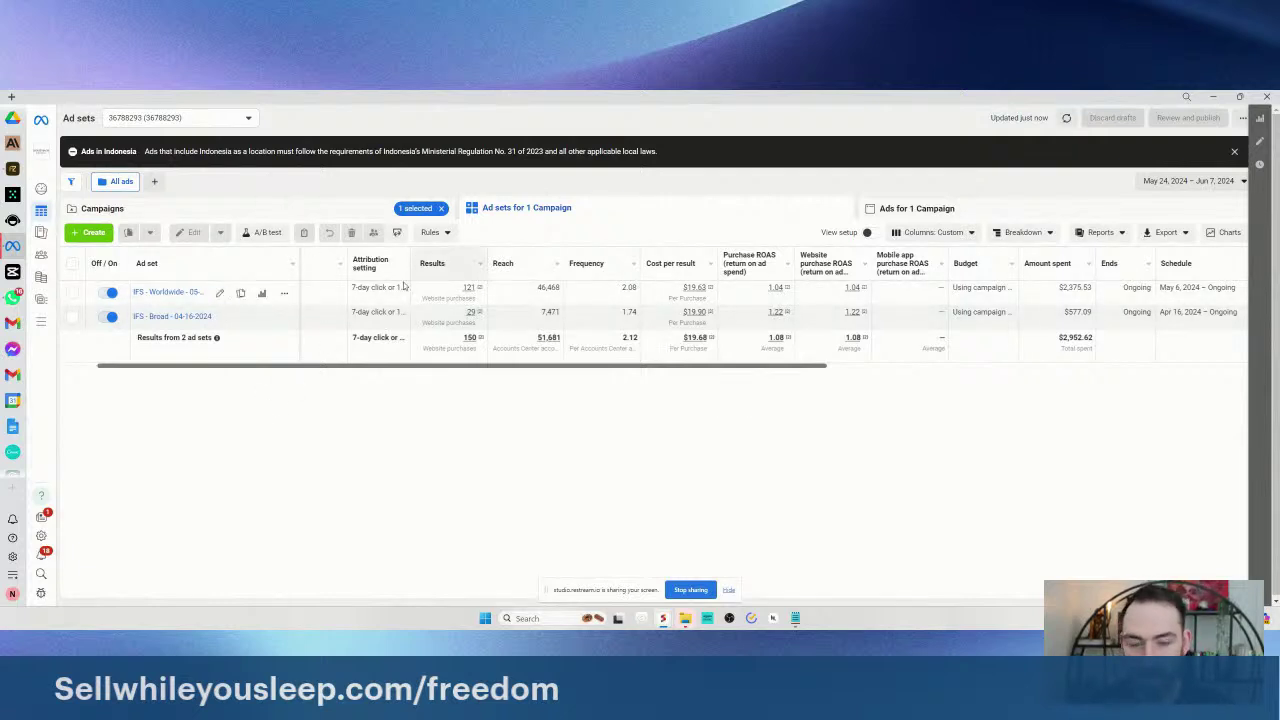
{"action": "scroll", "coordinate": [500, 373], "scroll_direction": "right", "scroll_amount": 1}
{"action": "scroll", "coordinate": [500, 373], "scroll_direction": "right", "scroll_amount": 2}
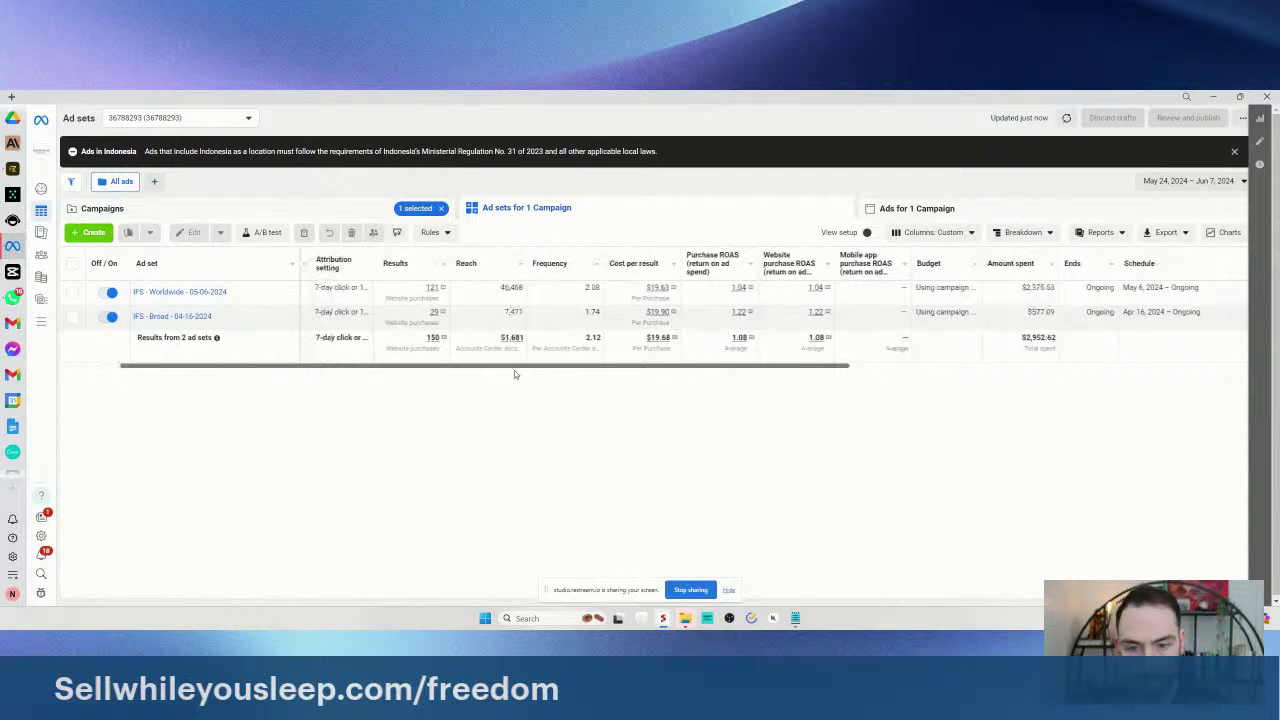
{"action": "scroll", "coordinate": [540, 374], "scroll_direction": "right", "scroll_amount": 3}
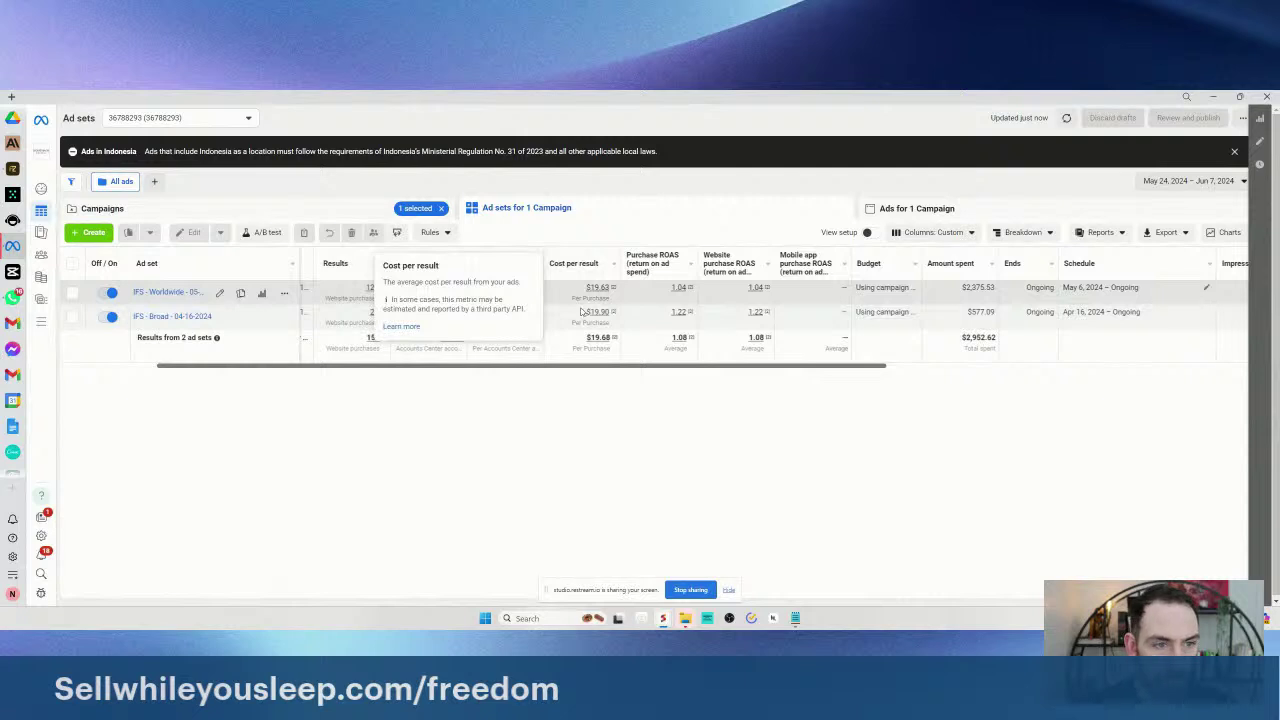
- Set the ad set report date range to Last 30 days
{"action": "left_click", "coordinate": [1030, 234]}
{"action": "left_click", "coordinate": [1195, 181]}
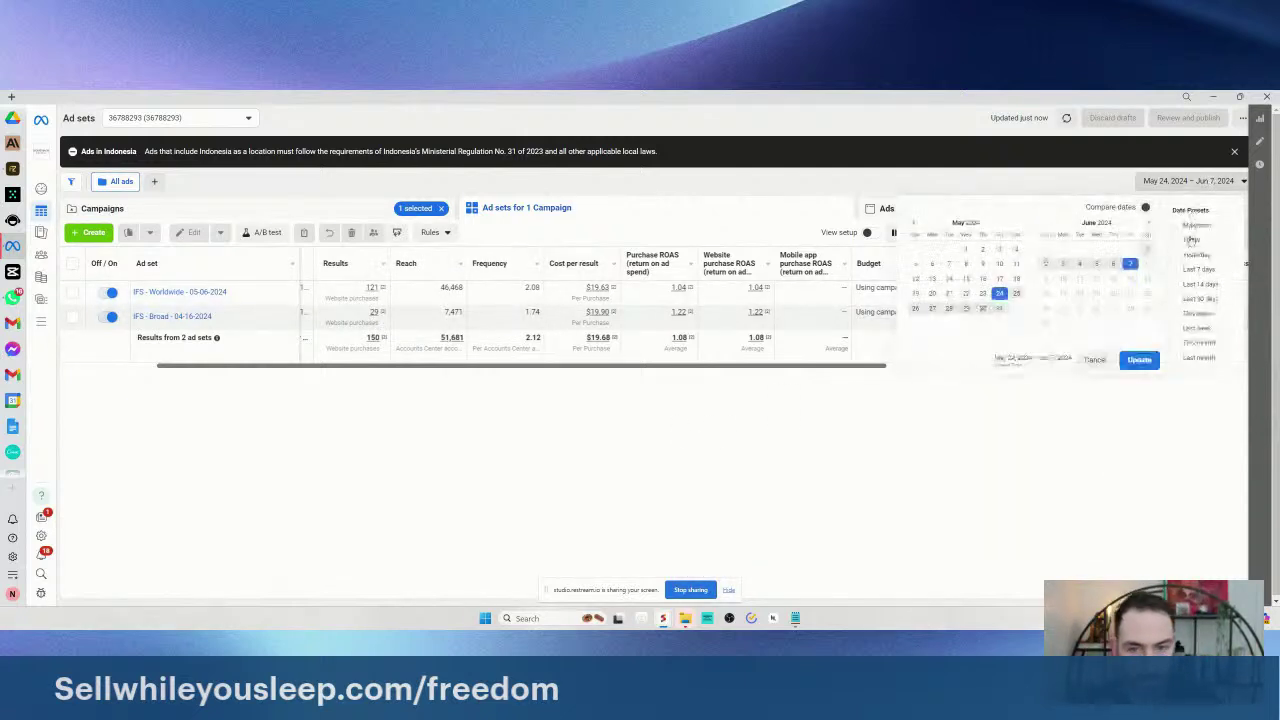
{"action": "left_click", "coordinate": [1203, 298]}
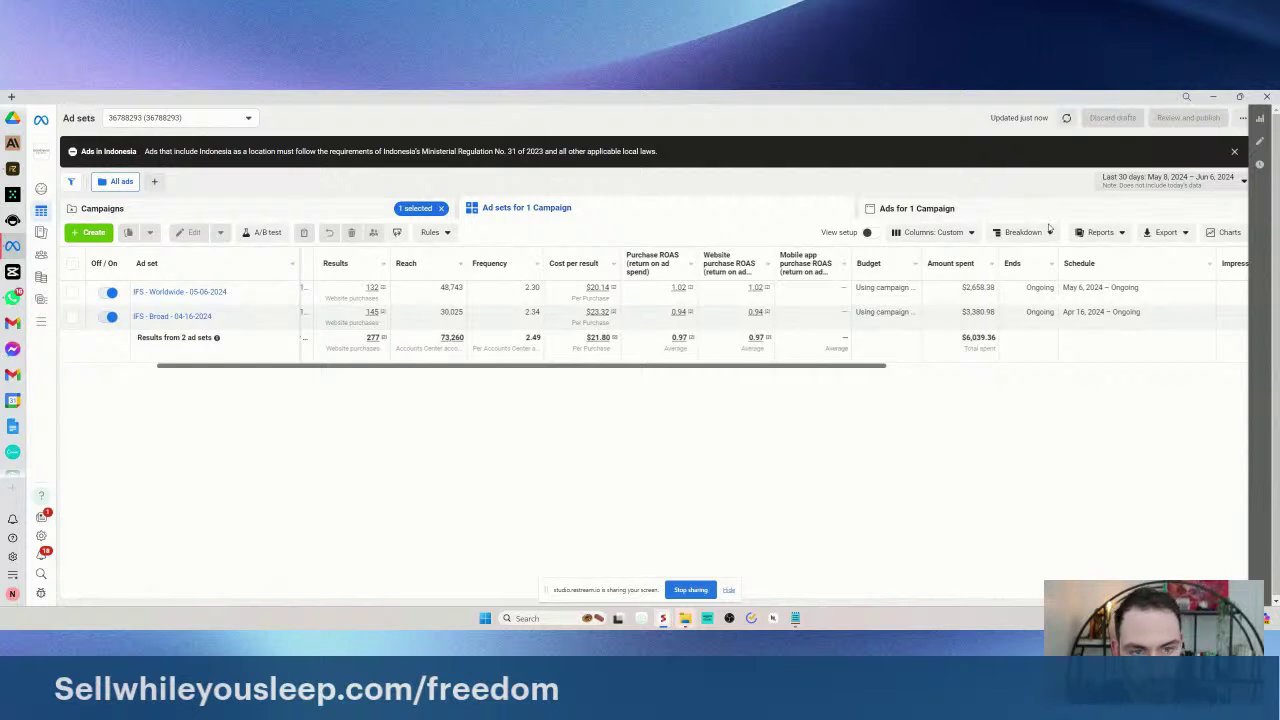
- Break the results down By Text and scroll through the per-text rows
{"action": "left_click", "coordinate": [1000, 234]}
{"action": "scroll", "coordinate": [1006, 350], "scroll_direction": "down", "scroll_amount": 2}
{"action": "mouse_move", "coordinate": [1023, 523]}
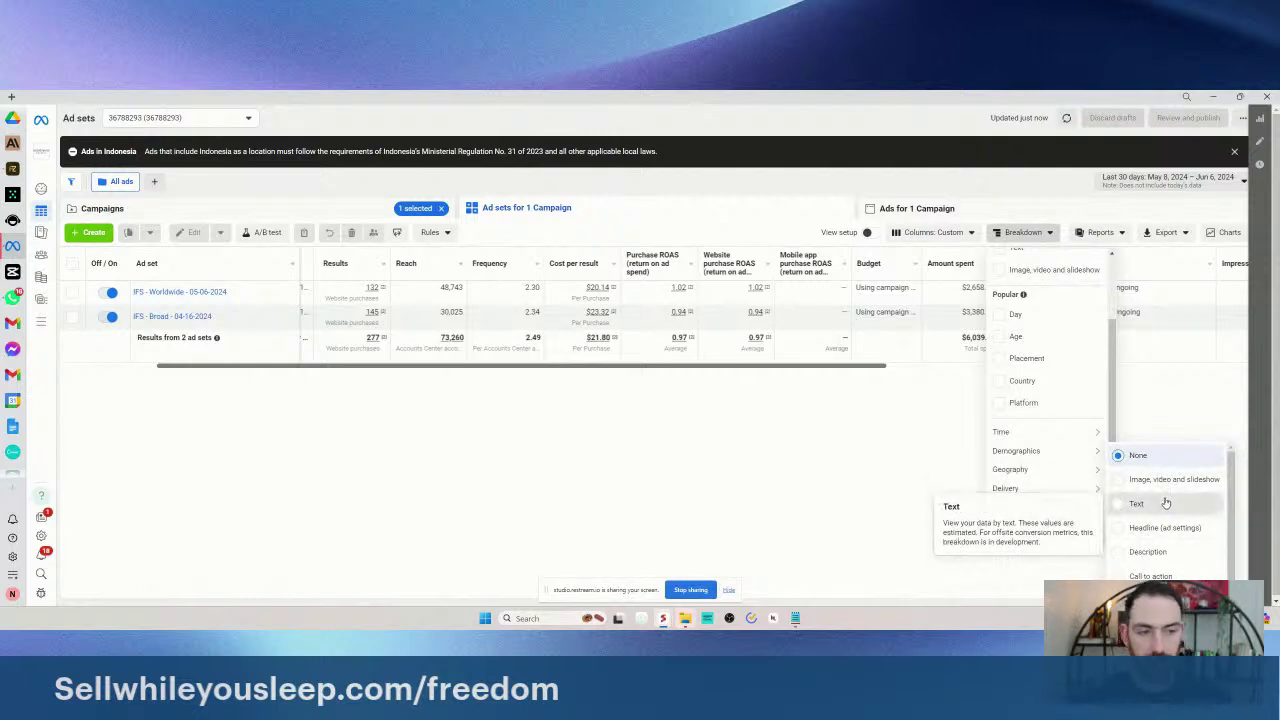
{"action": "left_click", "coordinate": [1165, 503]}
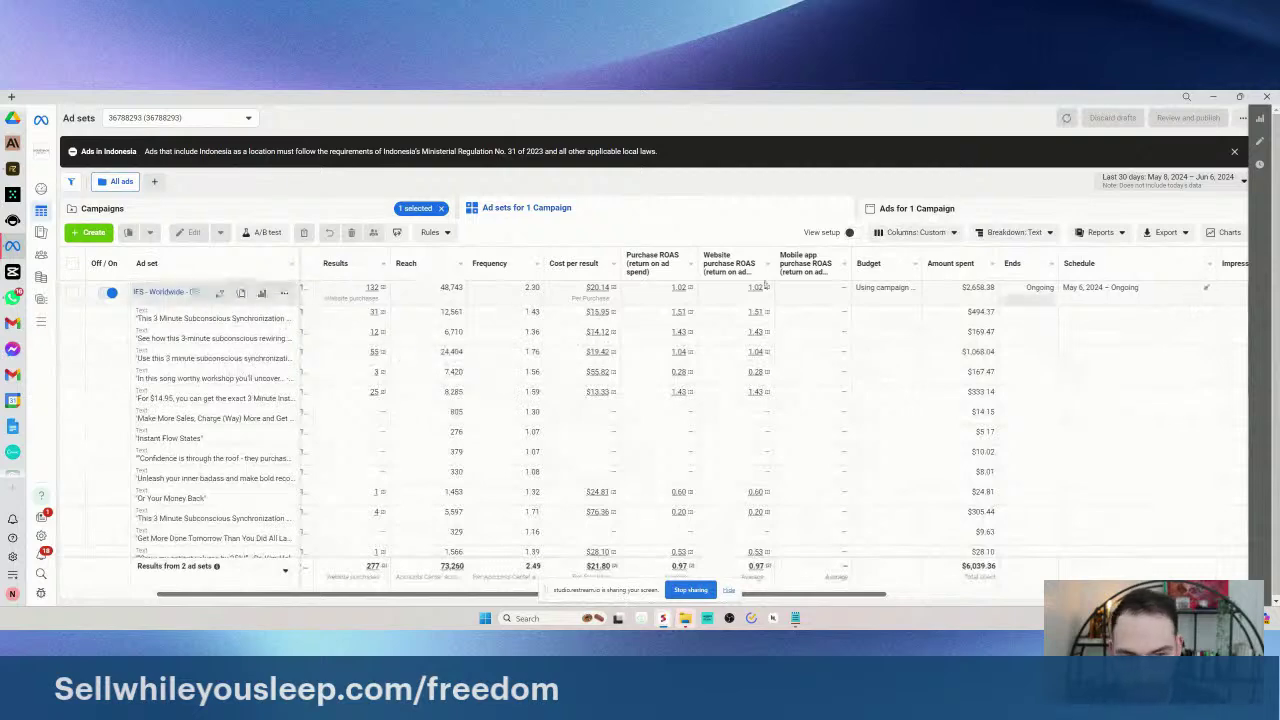
{"action": "scroll", "coordinate": [318, 460], "scroll_direction": "down", "scroll_amount": 3}
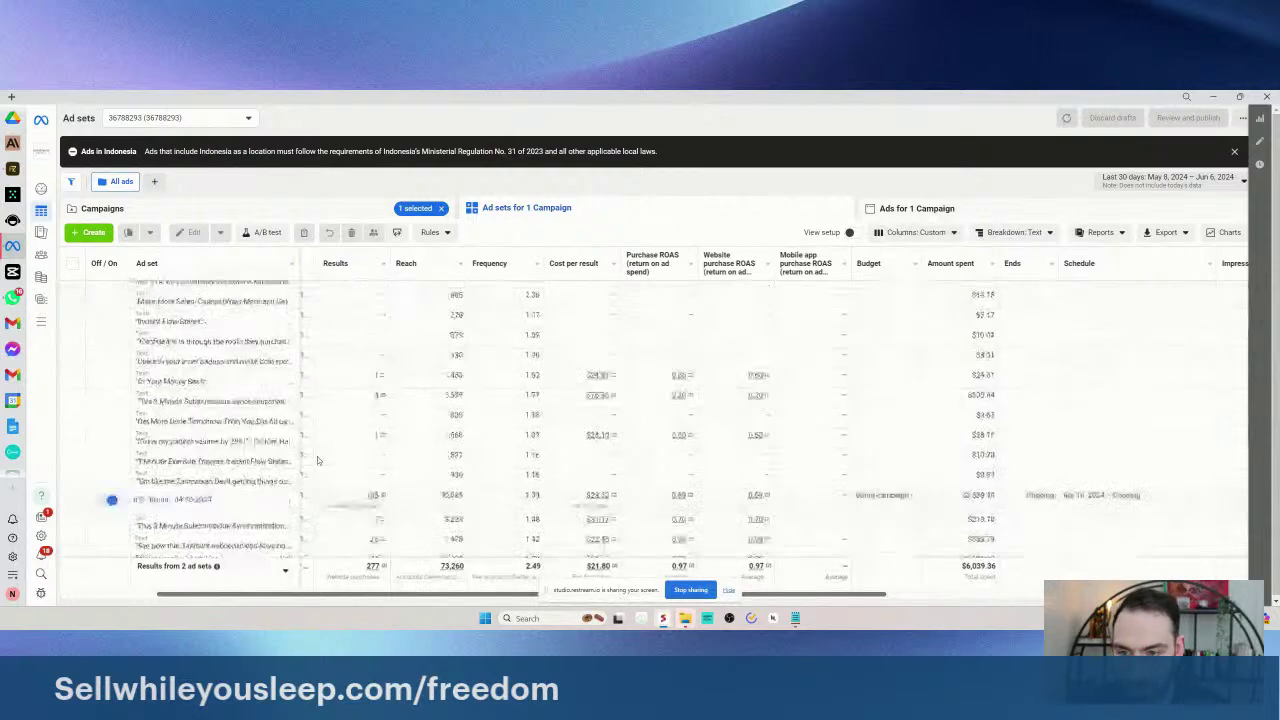
{"action": "scroll", "coordinate": [313, 440], "scroll_direction": "down", "scroll_amount": 2}
{"action": "scroll", "coordinate": [313, 434], "scroll_direction": "down", "scroll_amount": 5}
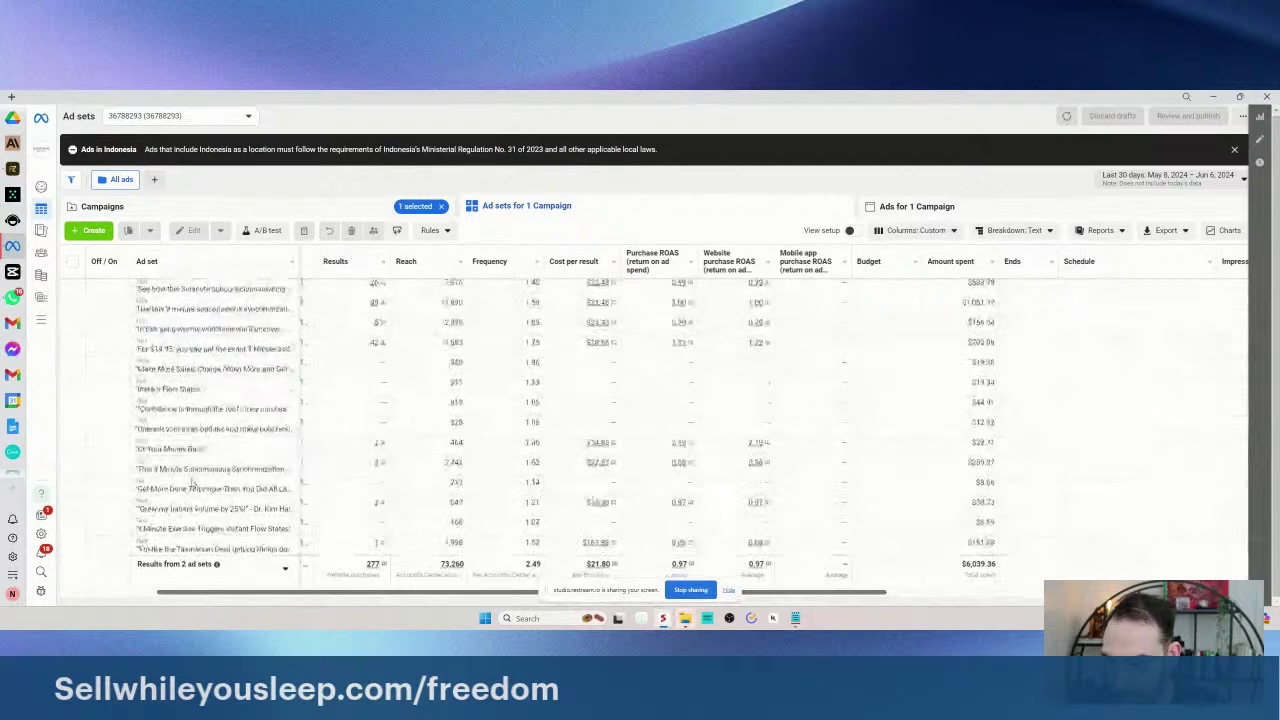
{"action": "scroll", "coordinate": [287, 400], "scroll_direction": "down", "scroll_amount": 5}
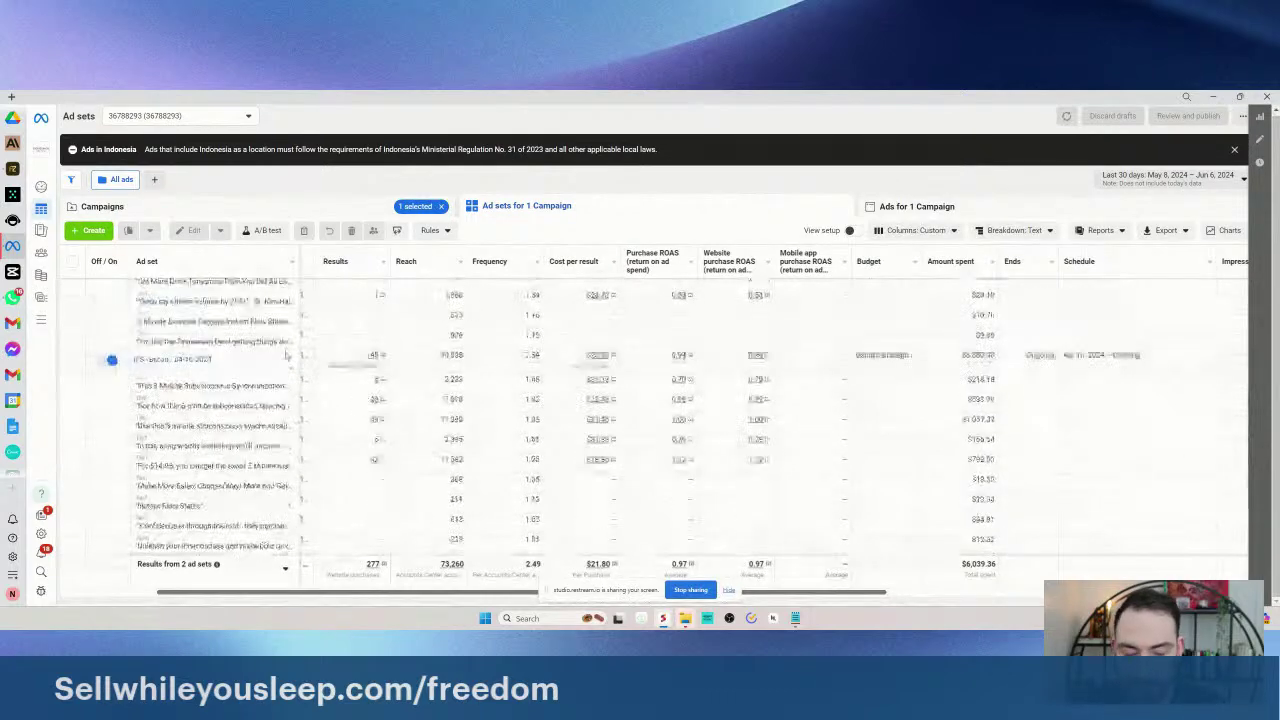
{"action": "scroll", "coordinate": [318, 428], "scroll_direction": "up", "scroll_amount": 3}
{"action": "scroll", "coordinate": [316, 427], "scroll_direction": "down", "scroll_amount": 5}
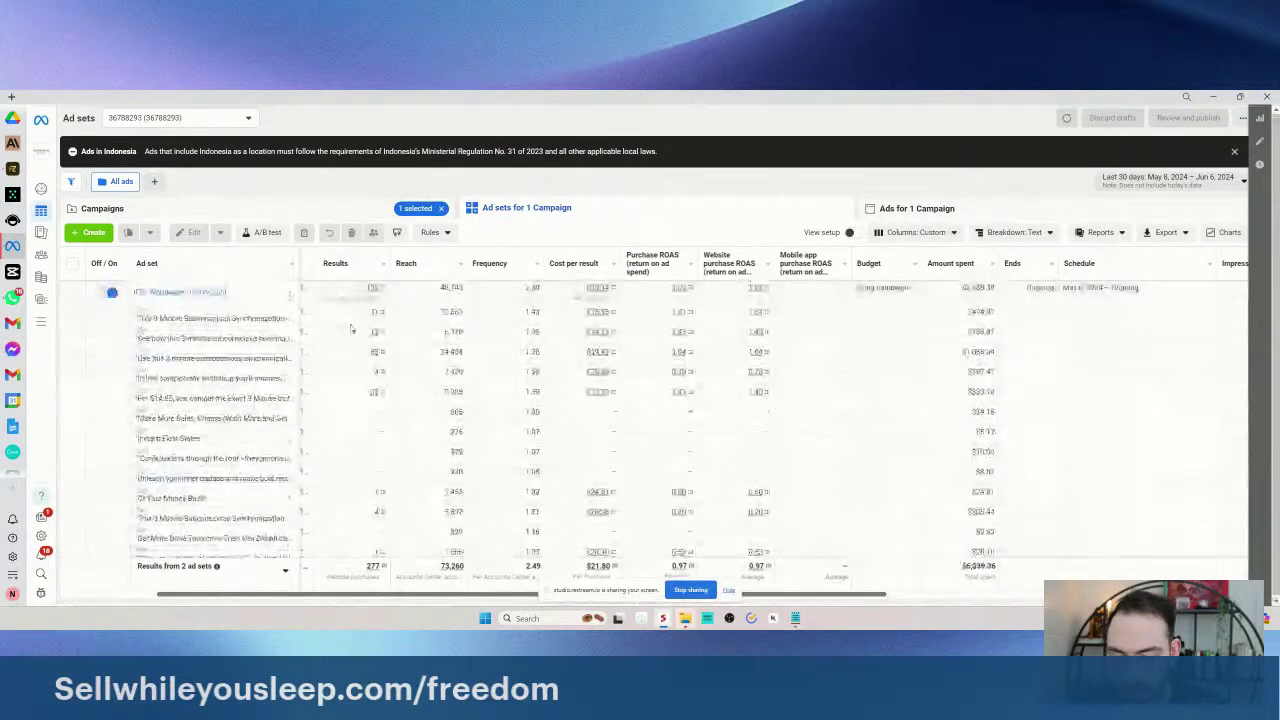
- Launch a blank Notepad note via the 'notes' search and move it to the top right
{"action": "key", "text": "super"}
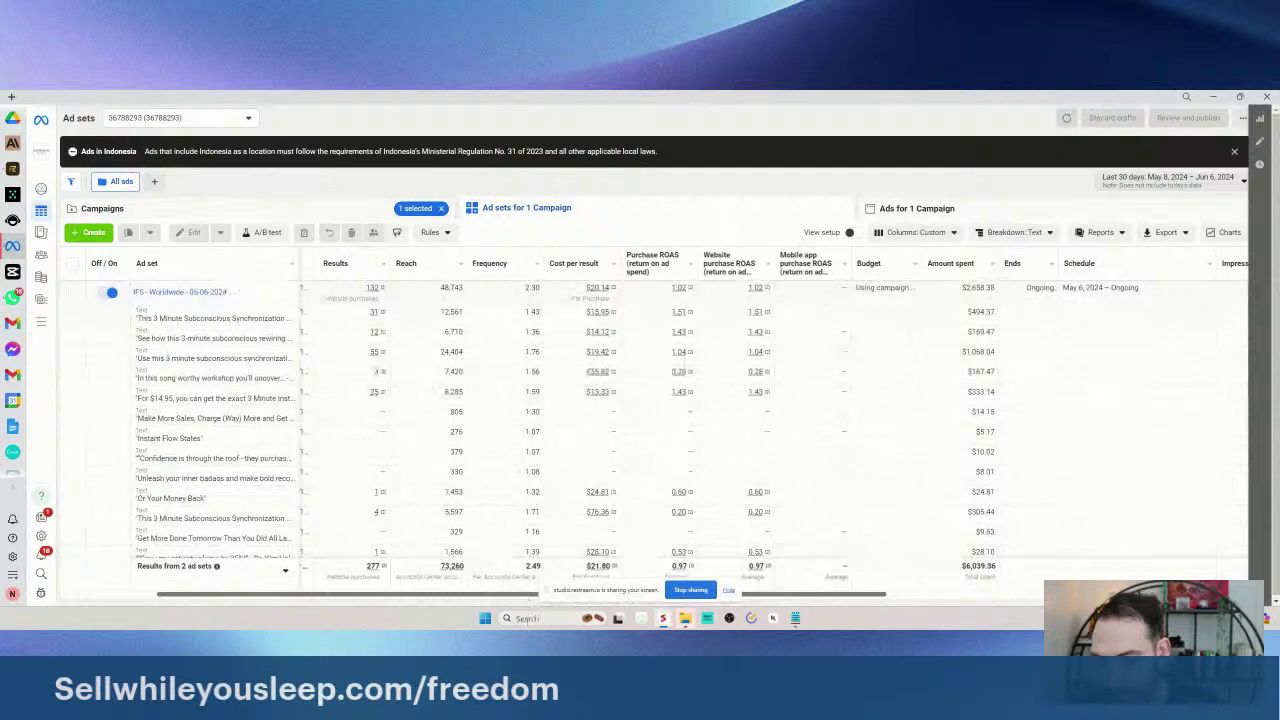
{"action": "type", "text": "notes"}
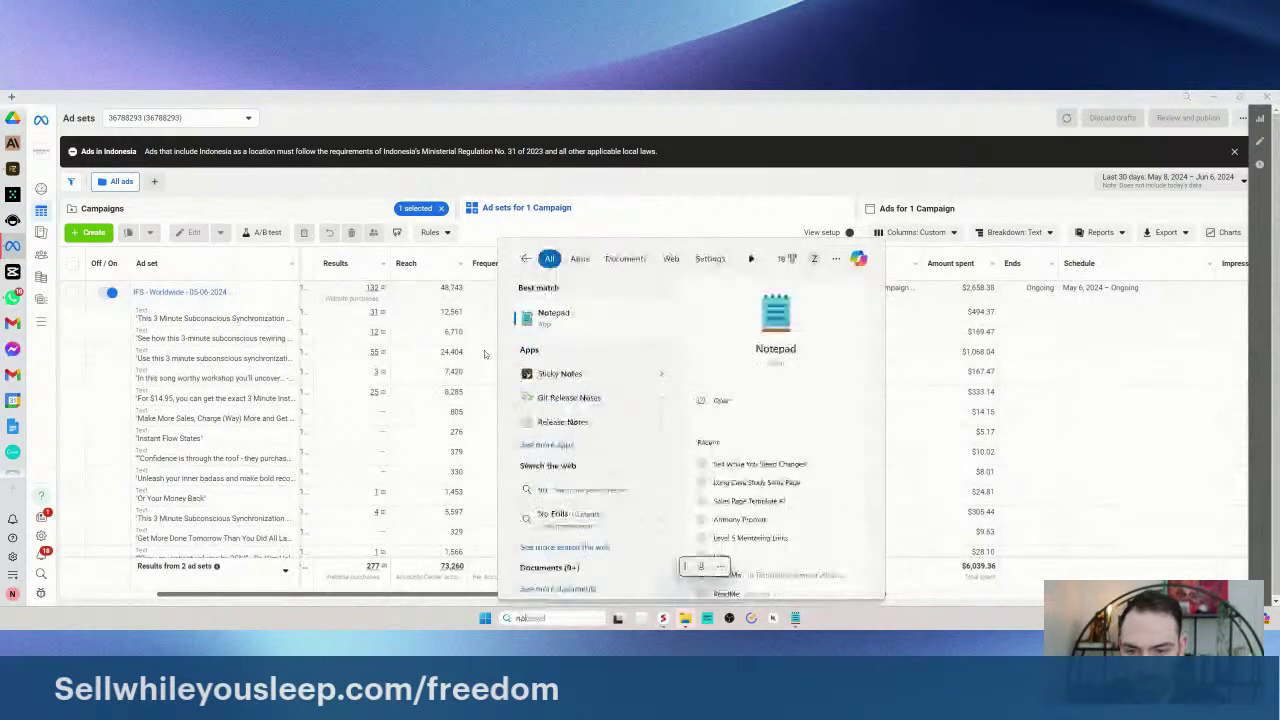
{"action": "key", "text": "Return"}
{"action": "left_click_drag", "start_coordinate": [329, 175], "coordinate": [1015, 155]}
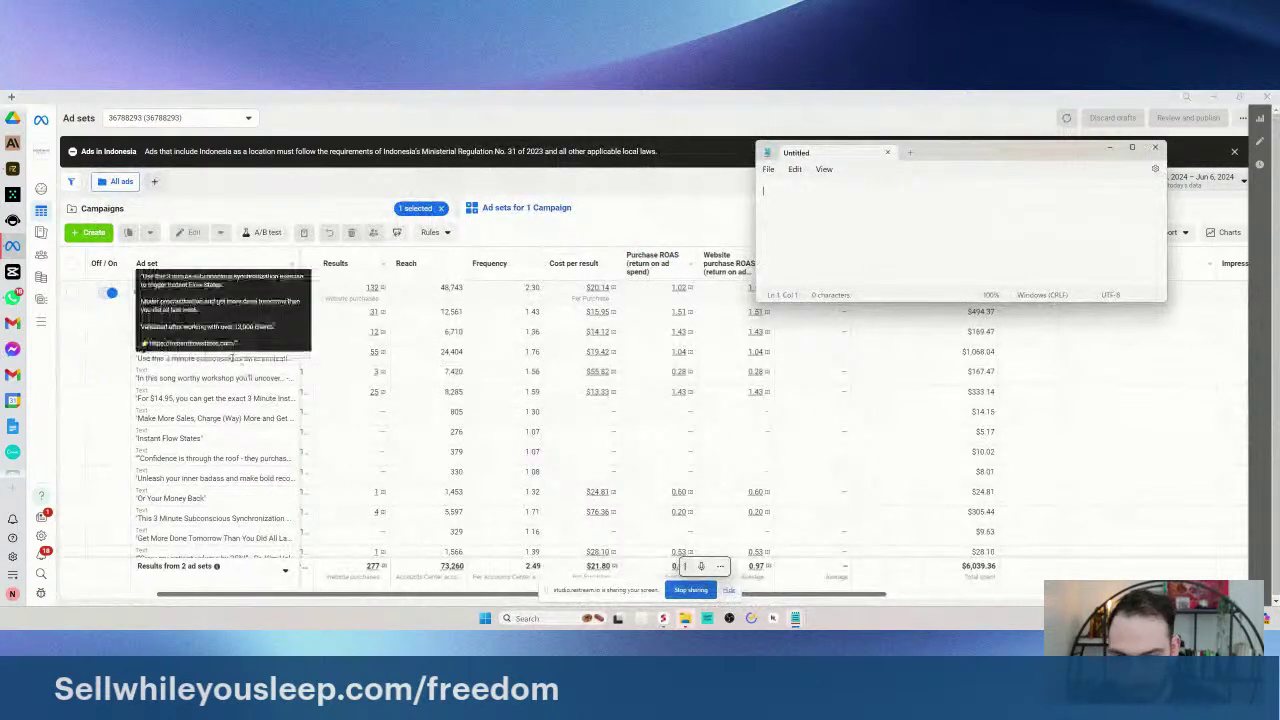
- Review the per-text rows, including 'Use this 3 minute ad', then clear the selection
{"action": "left_click_drag", "start_coordinate": [232, 357], "coordinate": [514, 360]}
{"action": "key", "text": "ctrl+a"}
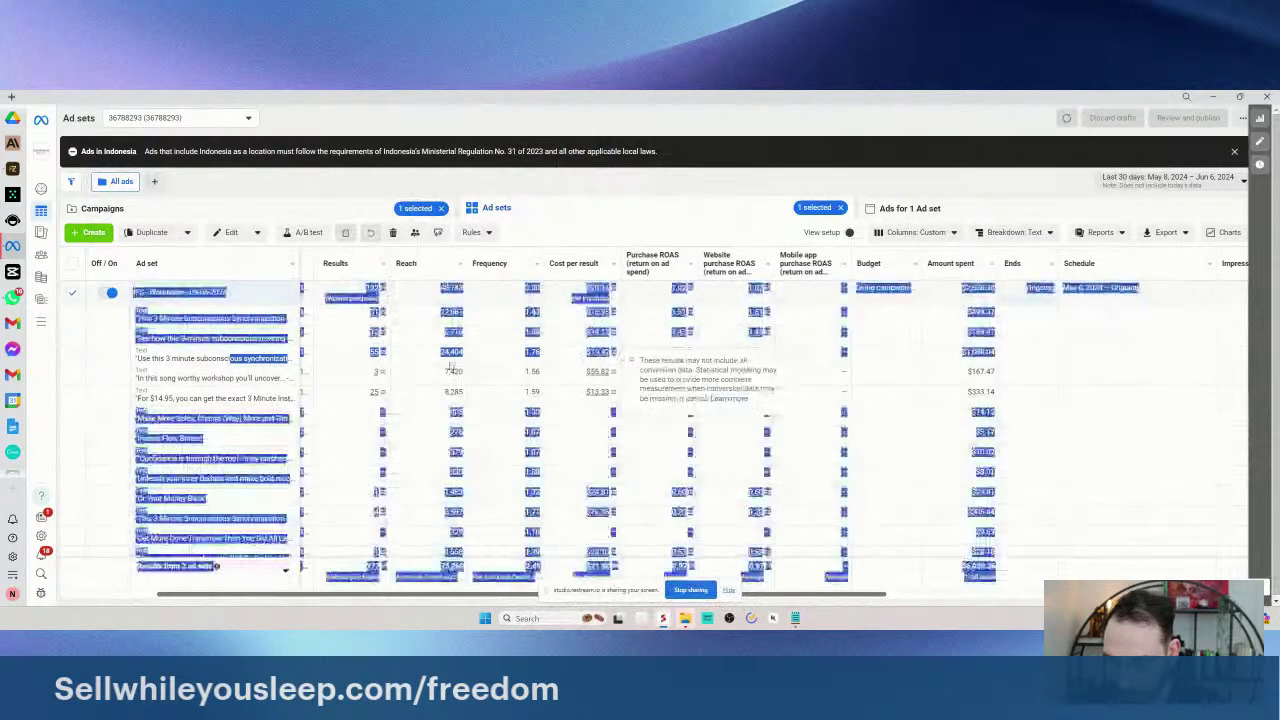
{"action": "left_click", "coordinate": [220, 358]}
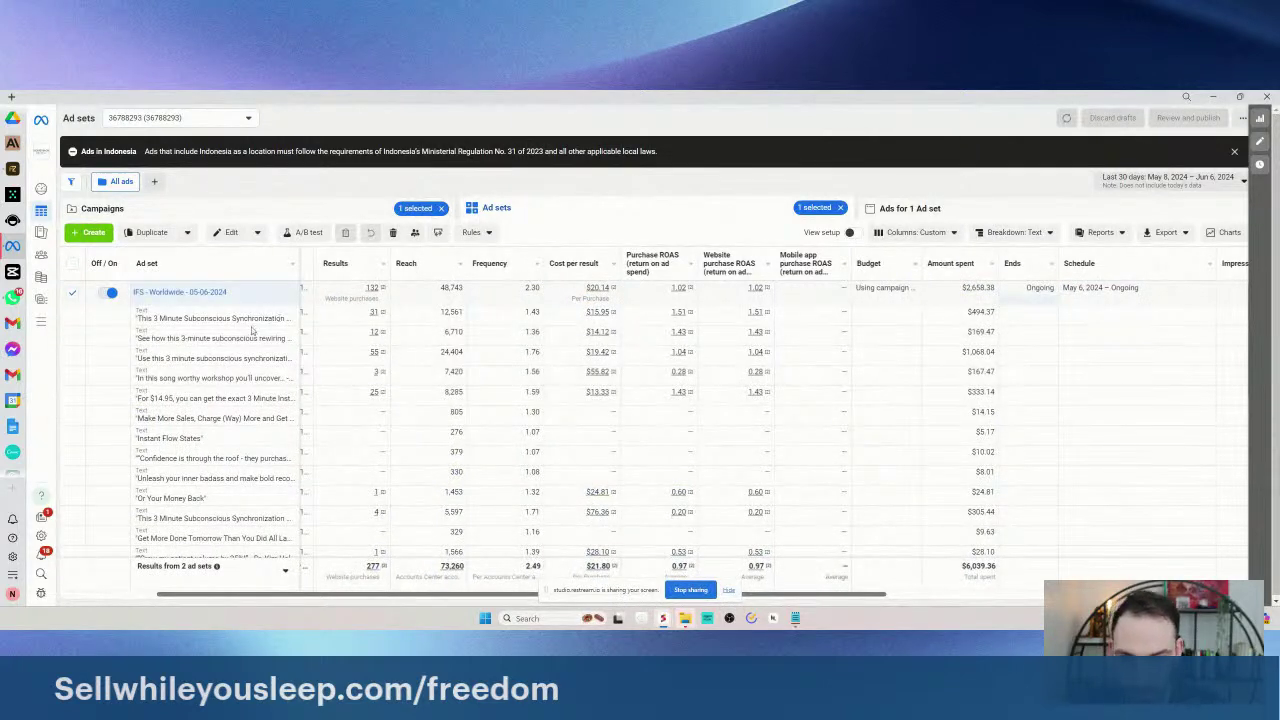
{"action": "mouse_move", "coordinate": [252, 322]}
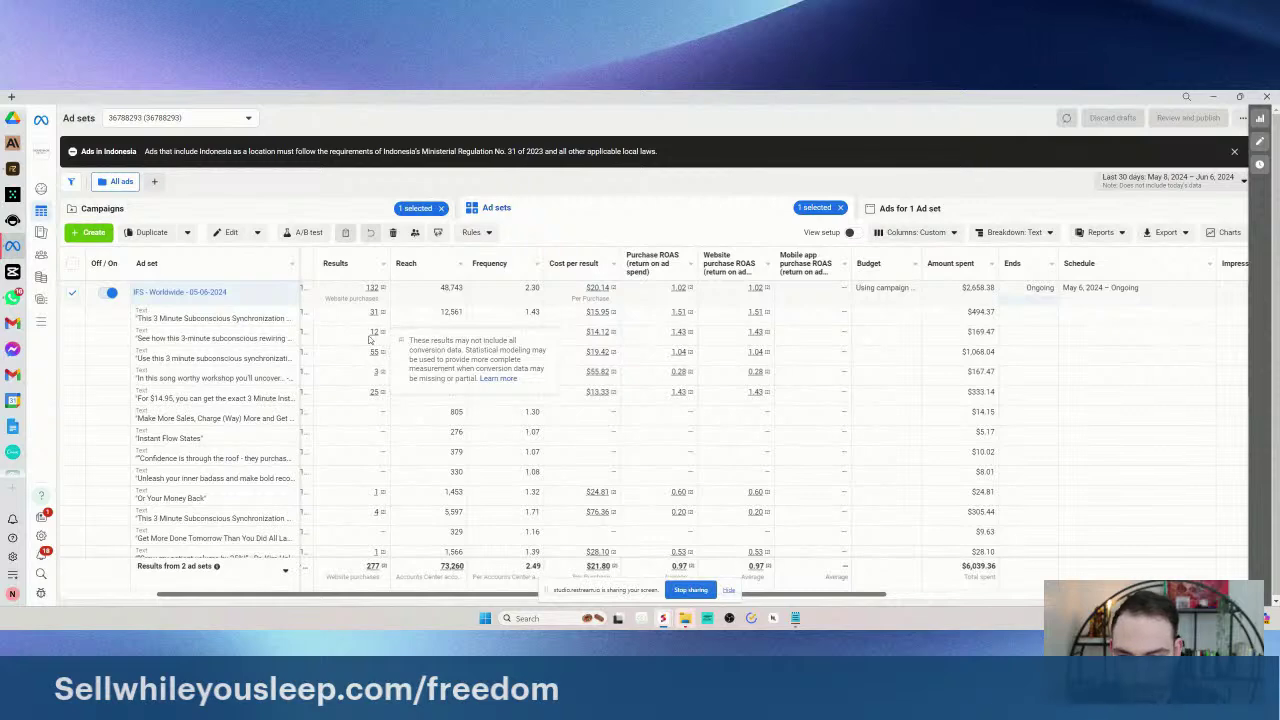
{"action": "left_click_drag", "start_coordinate": [352, 337], "coordinate": [403, 334]}
{"action": "key", "text": "ctrl+a"}
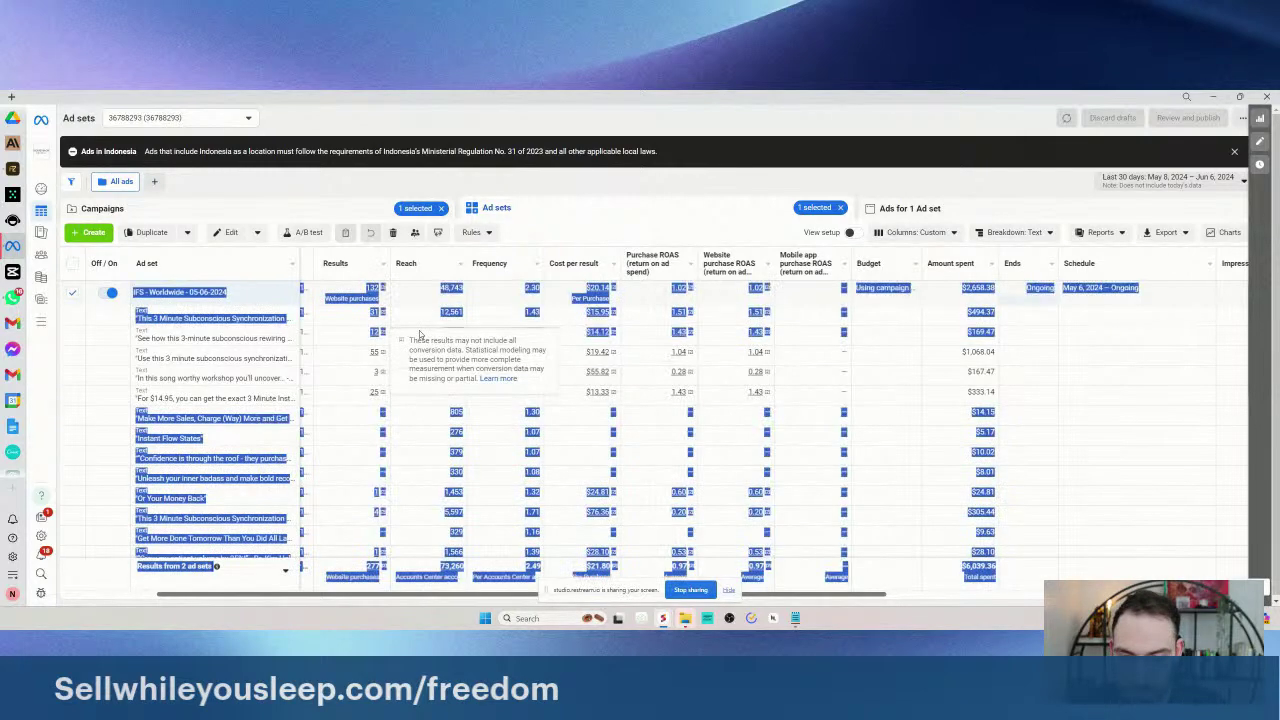
{"action": "left_click", "coordinate": [418, 336]}
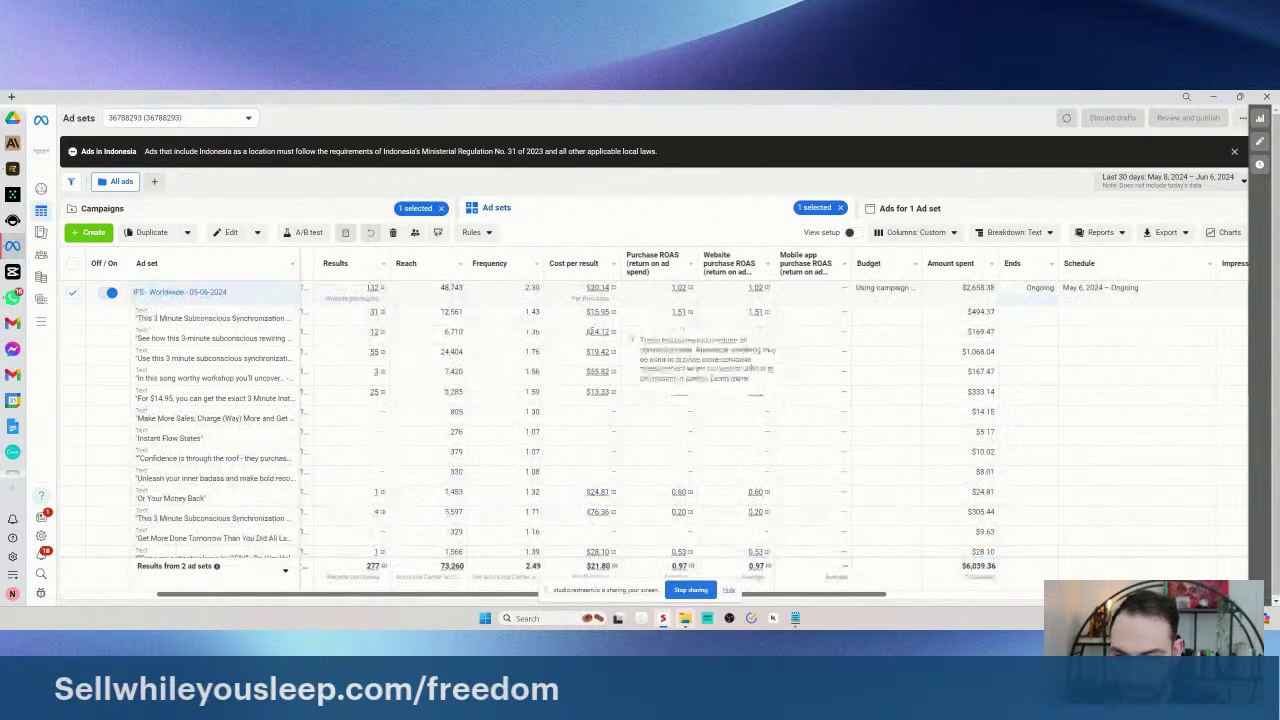
{"action": "mouse_move", "coordinate": [401, 339]}
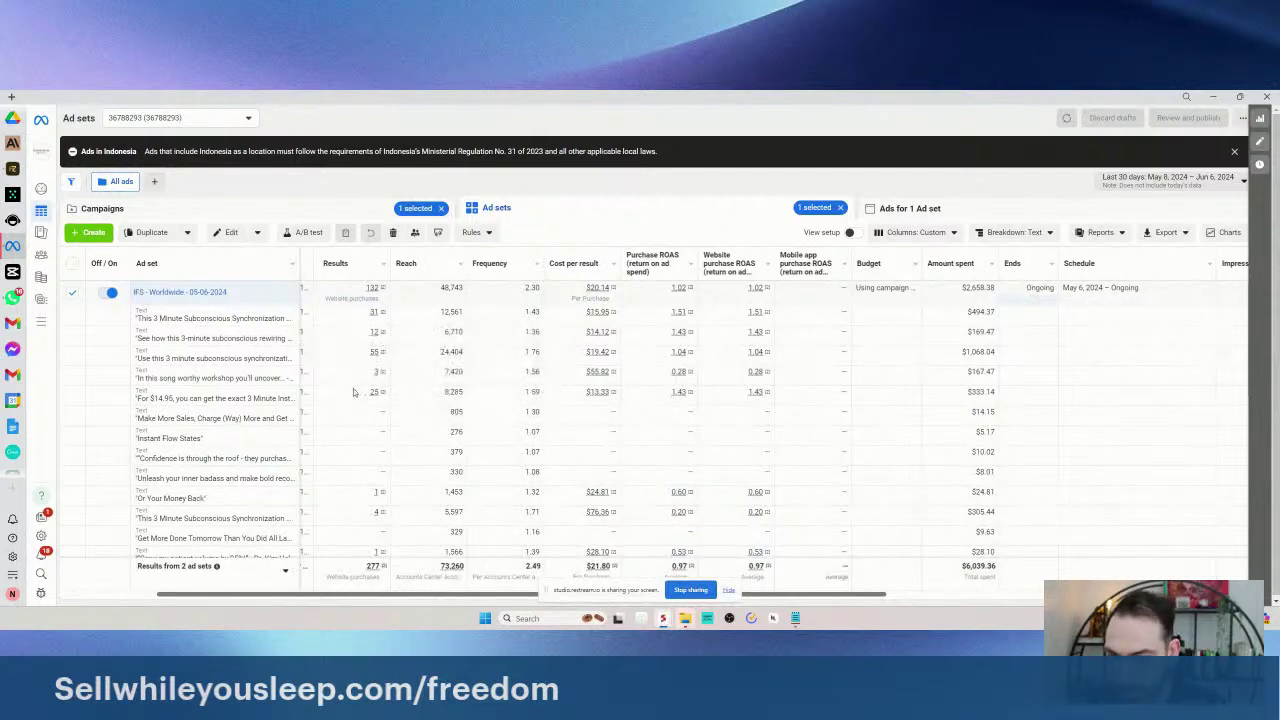
{"action": "mouse_move", "coordinate": [204, 398]}
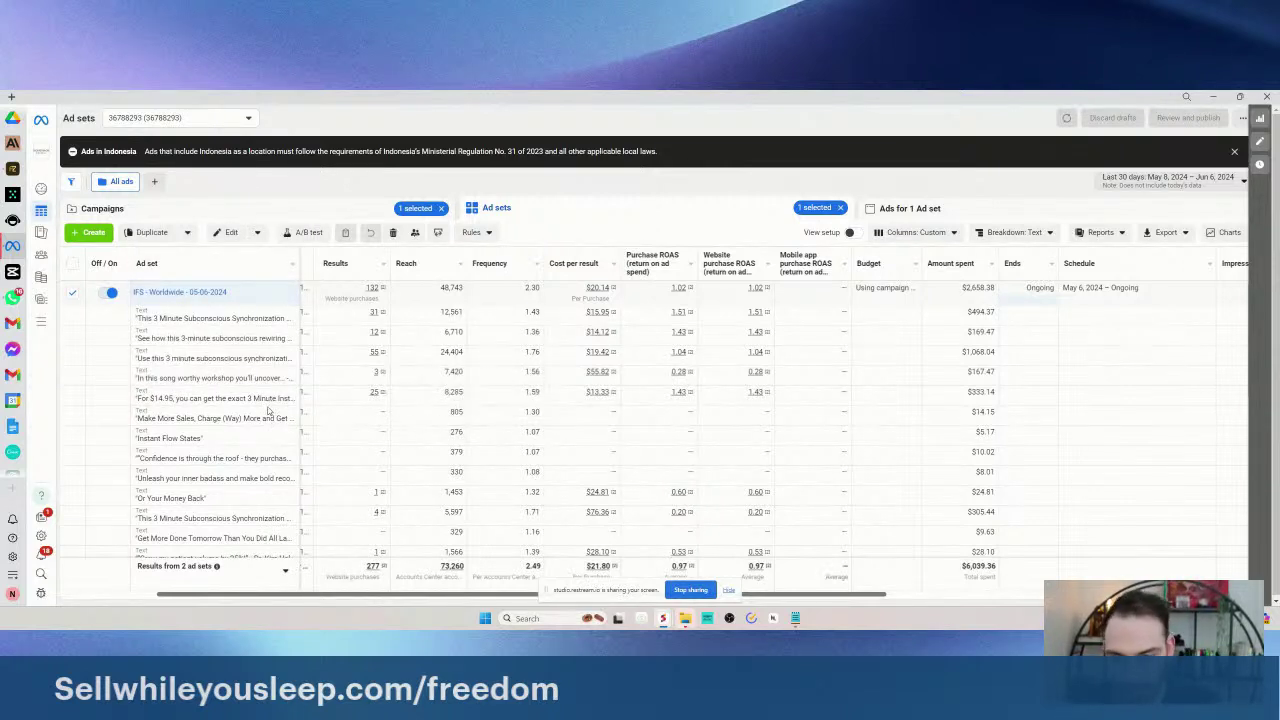
{"action": "scroll", "coordinate": [323, 407], "scroll_direction": "down", "scroll_amount": 2}
{"action": "scroll", "coordinate": [323, 407], "scroll_direction": "down", "scroll_amount": 5}
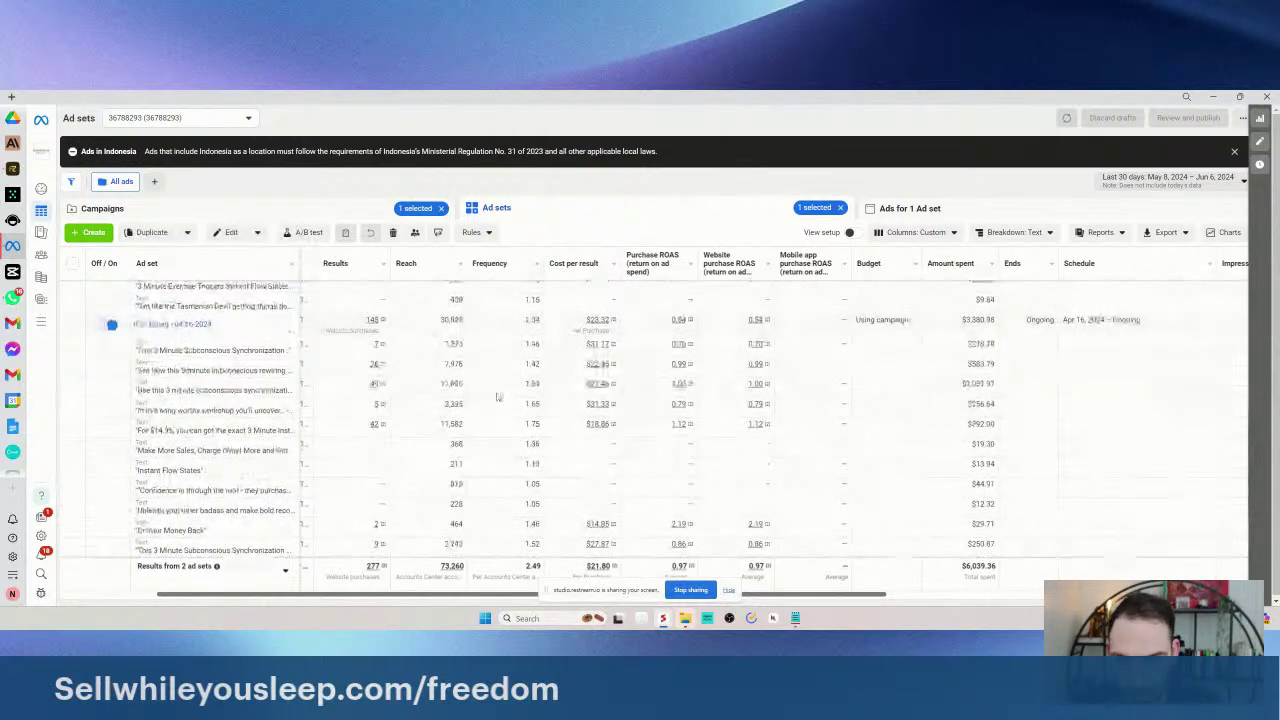
{"action": "scroll", "coordinate": [500, 394], "scroll_direction": "down", "scroll_amount": 1}
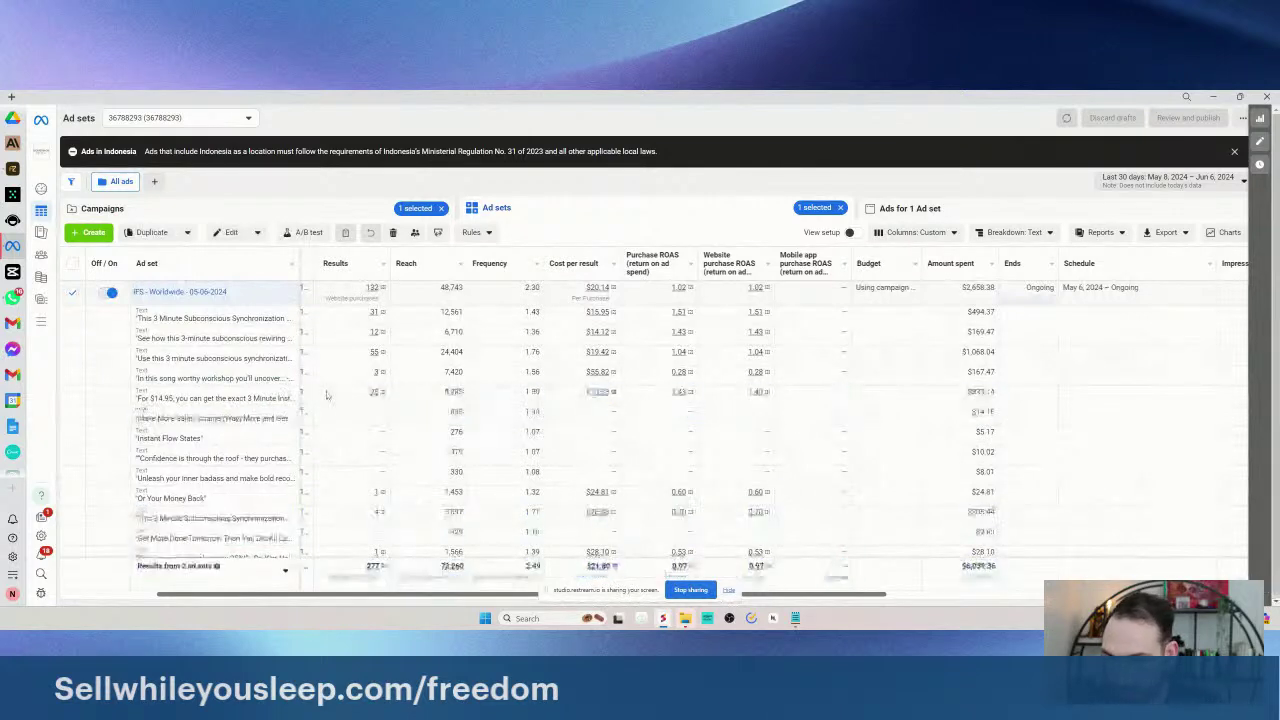
{"action": "mouse_move", "coordinate": [290, 398]}
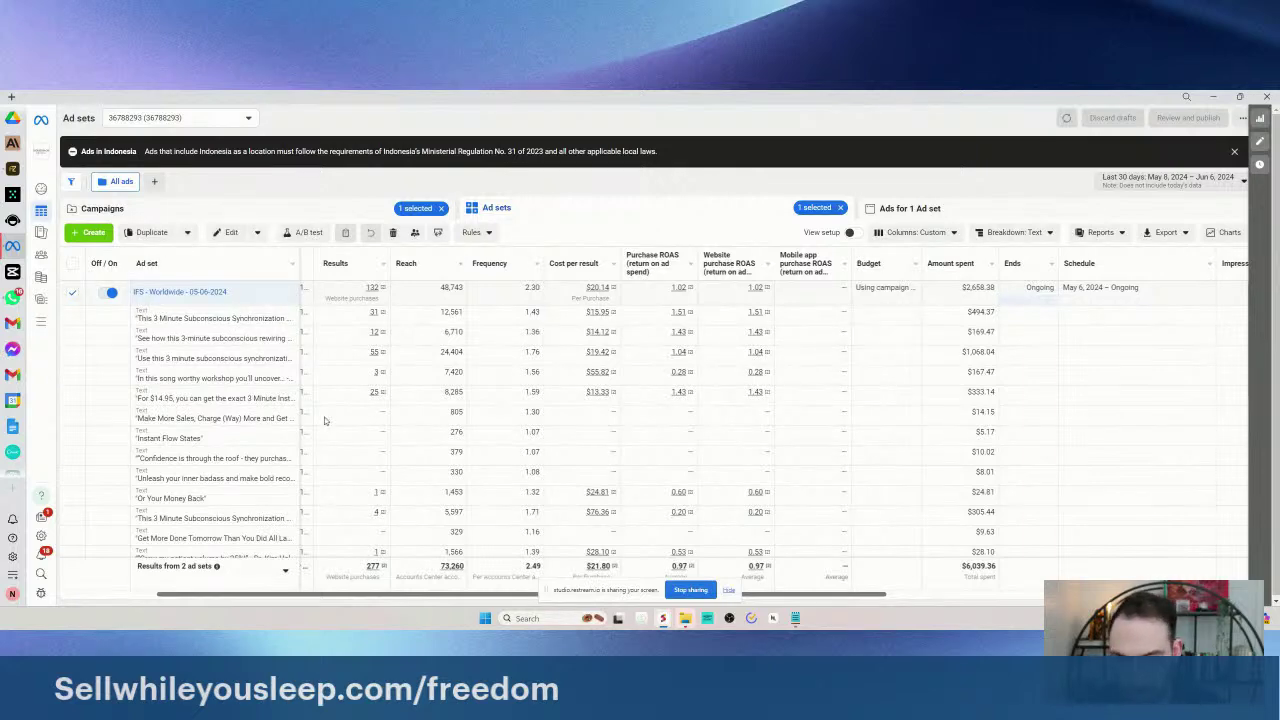
{"action": "scroll", "coordinate": [381, 430], "scroll_direction": "down", "scroll_amount": 2}
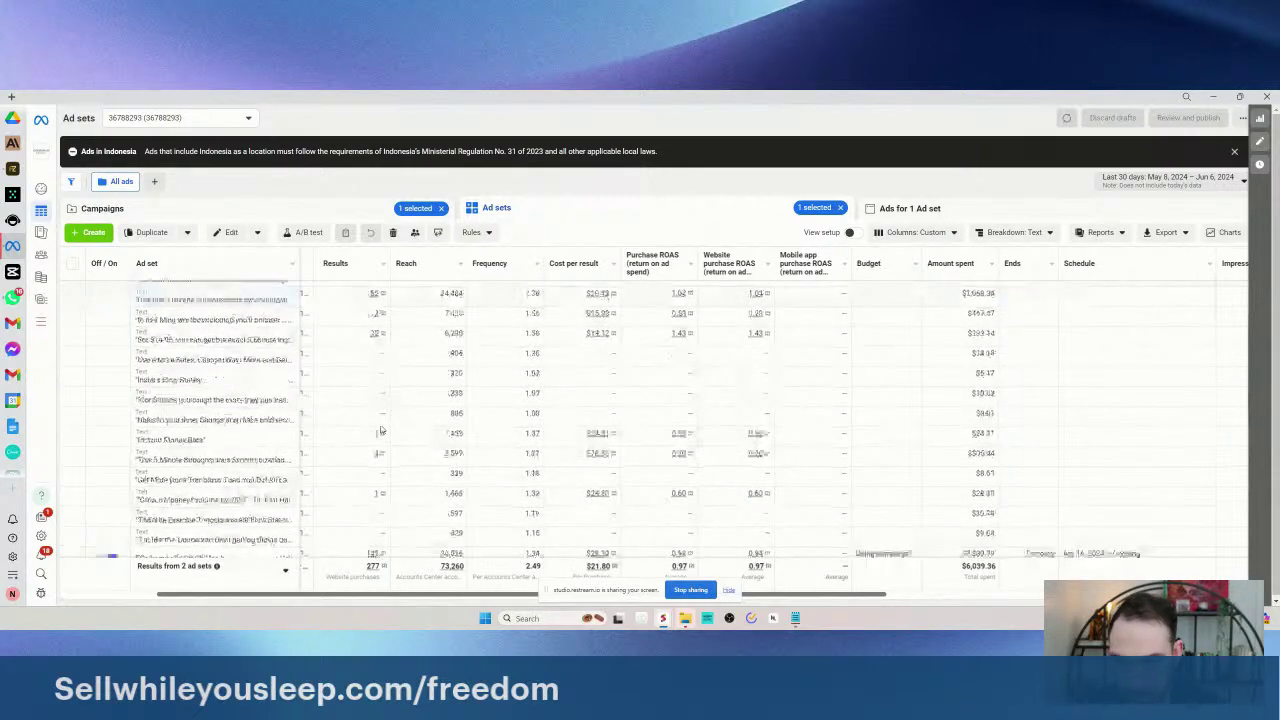
{"action": "scroll", "coordinate": [390, 400], "scroll_direction": "down", "scroll_amount": 3}
{"action": "scroll", "coordinate": [404, 375], "scroll_direction": "up", "scroll_amount": 1}
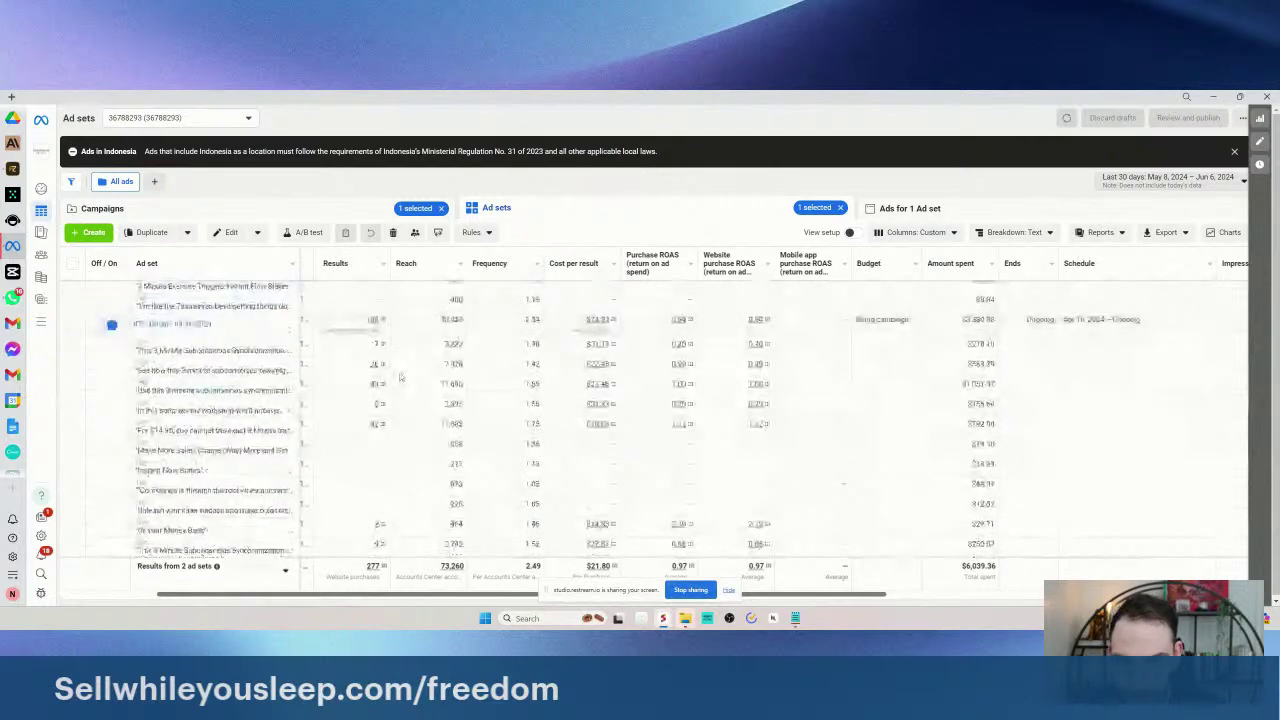
{"action": "scroll", "coordinate": [400, 377], "scroll_direction": "down", "scroll_amount": 2}
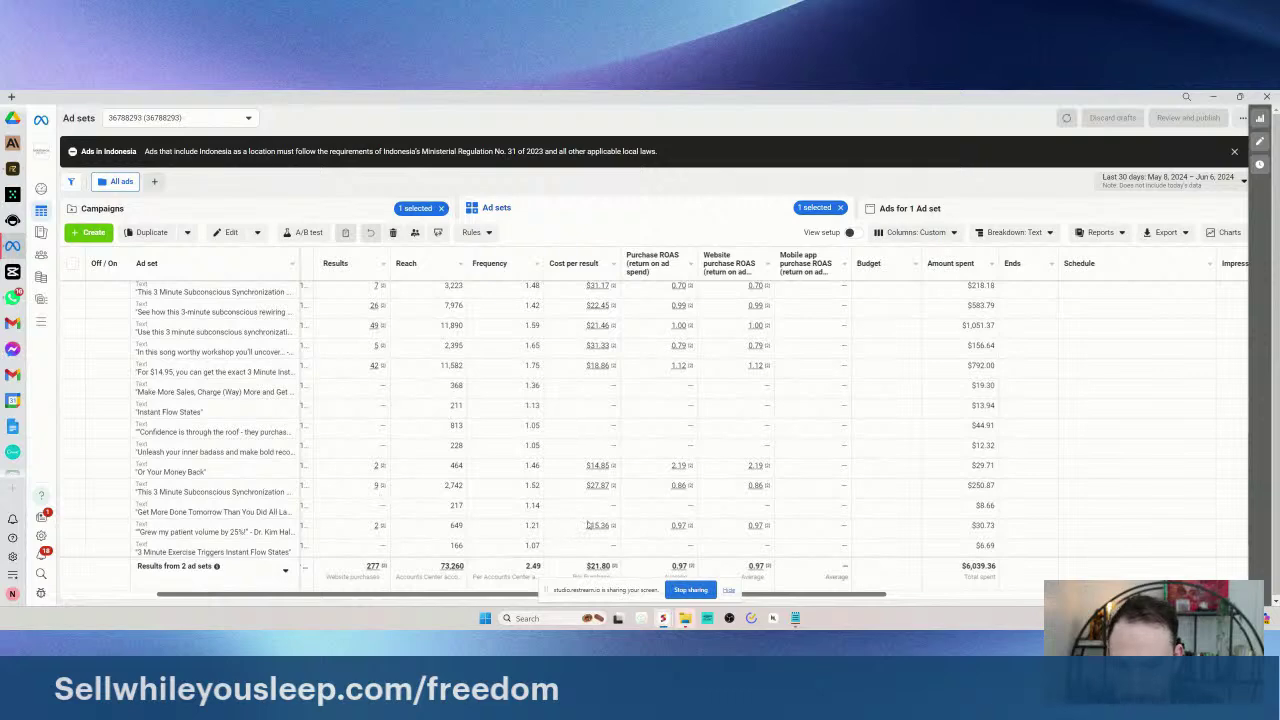
{"action": "mouse_move", "coordinate": [626, 295]}
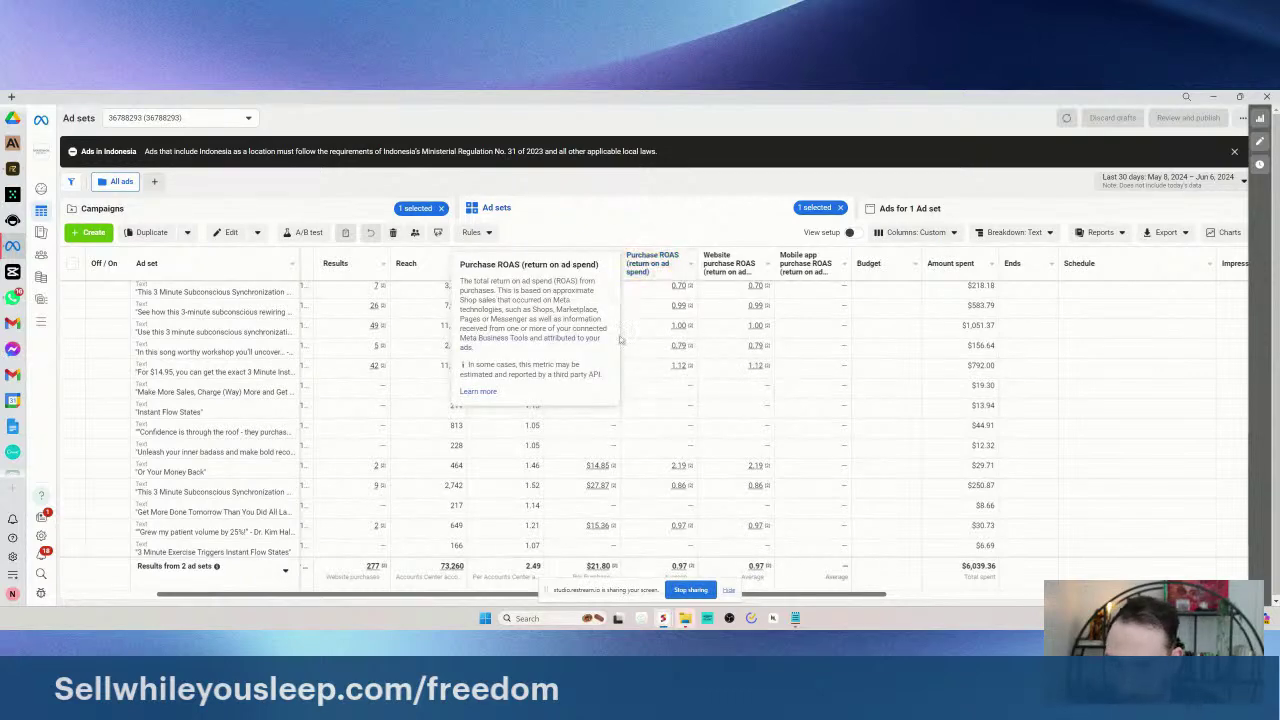
{"action": "scroll", "coordinate": [472, 430], "scroll_direction": "up", "scroll_amount": 1}
{"action": "mouse_move", "coordinate": [215, 305]}
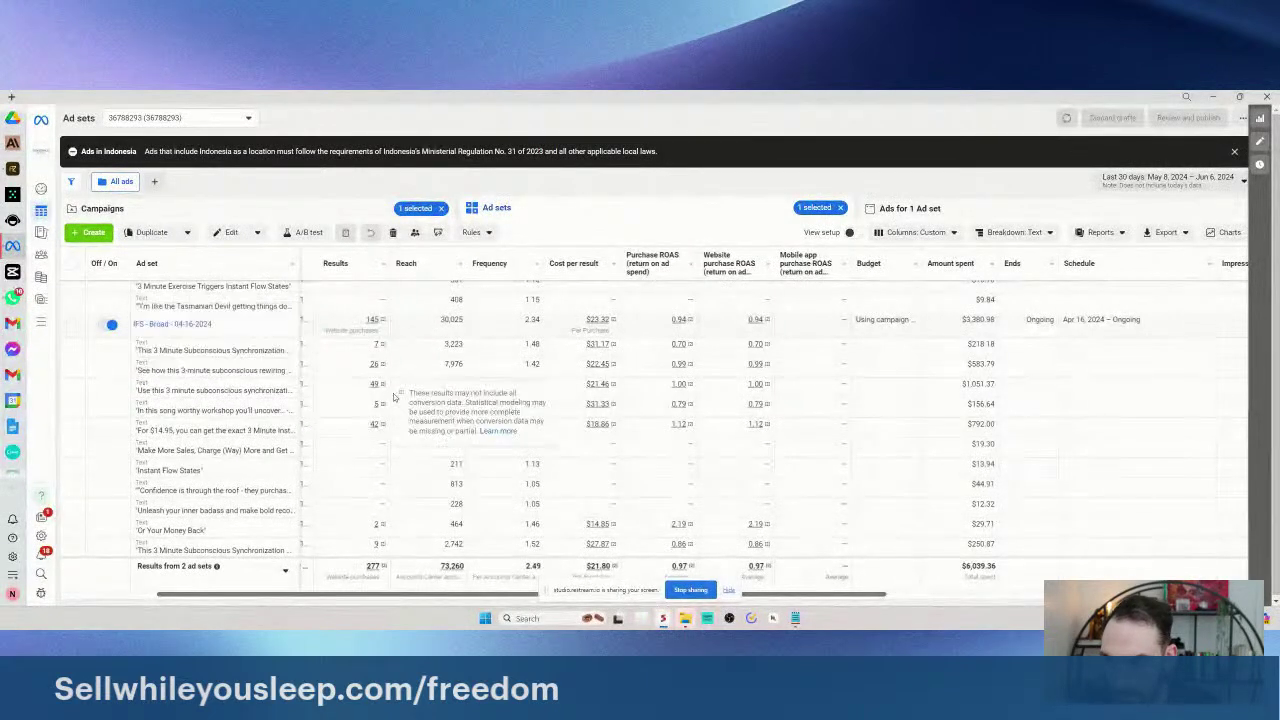
{"action": "mouse_move", "coordinate": [176, 334]}
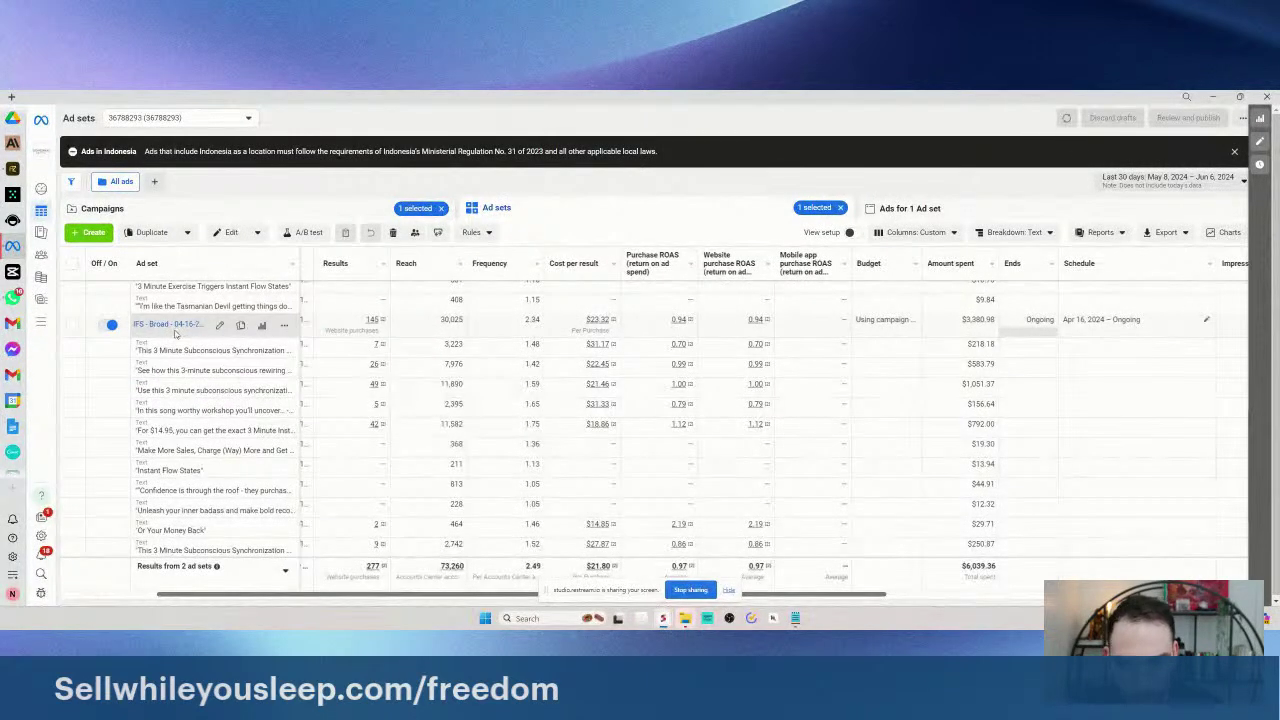
{"action": "mouse_move", "coordinate": [199, 389]}
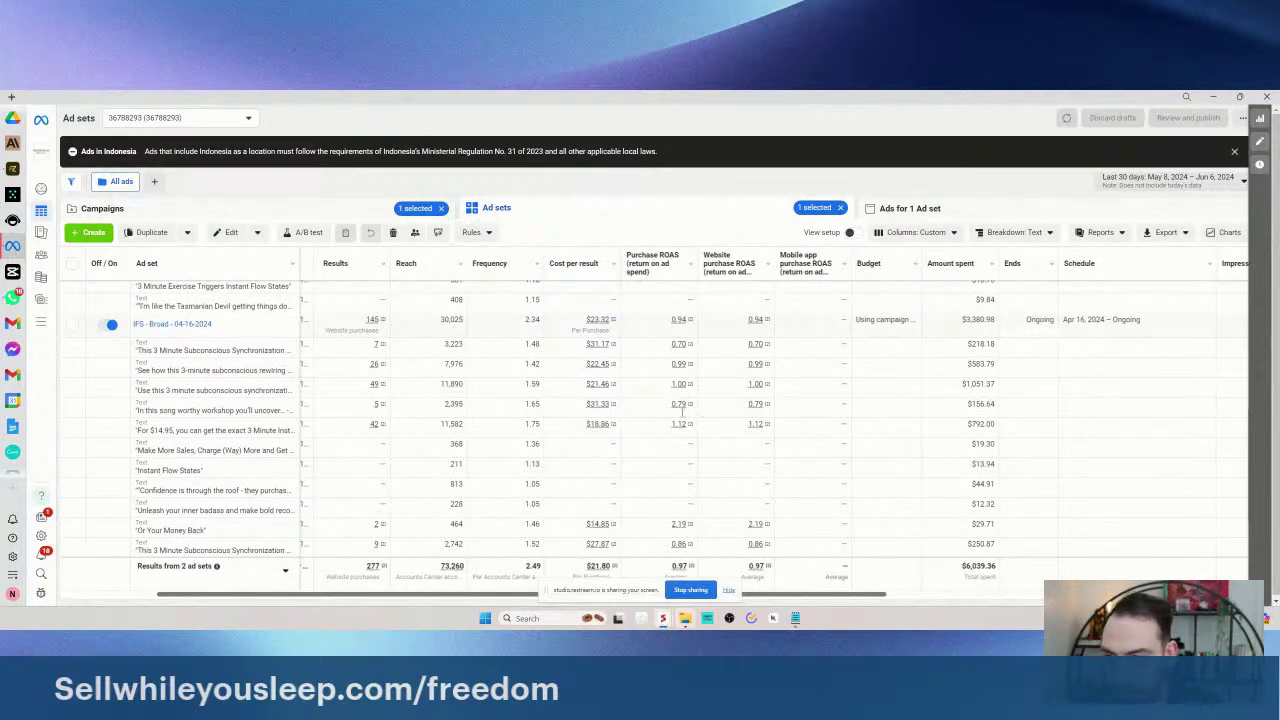
{"action": "scroll", "coordinate": [601, 408], "scroll_direction": "up", "scroll_amount": 3}
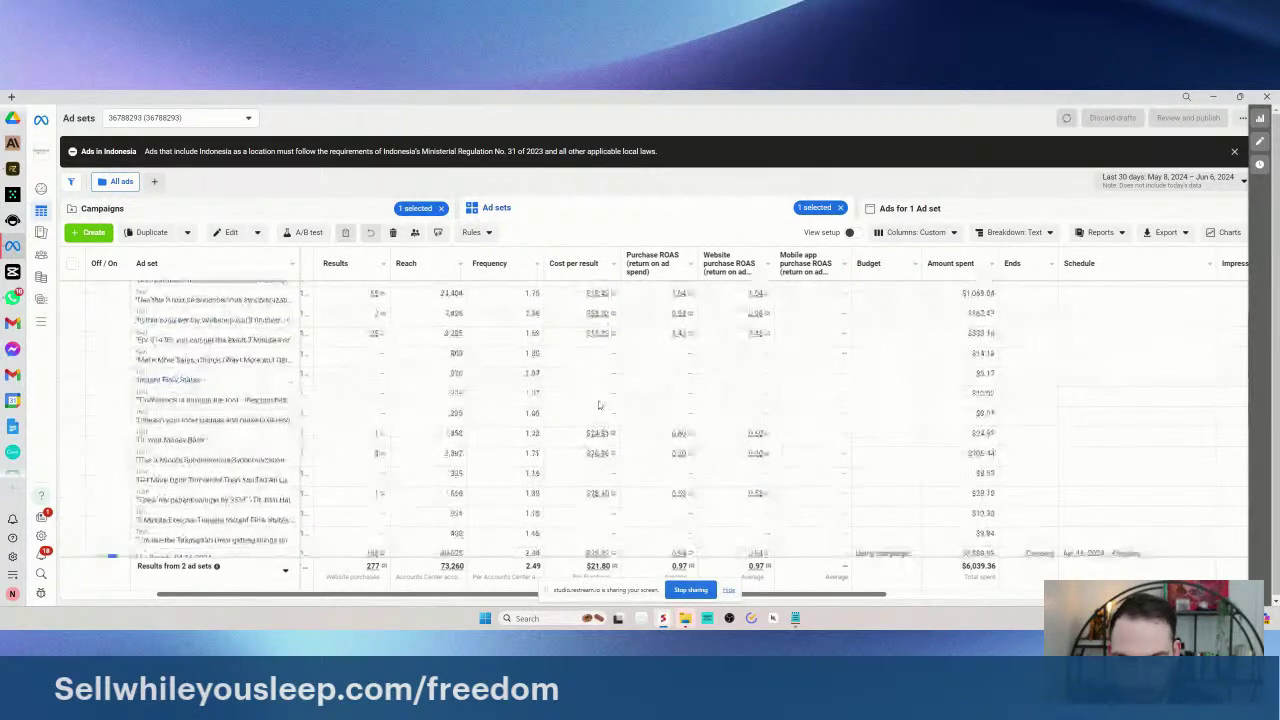
{"action": "scroll", "coordinate": [601, 408], "scroll_direction": "down", "scroll_amount": 3}
{"action": "scroll", "coordinate": [663, 389], "scroll_direction": "up", "scroll_amount": 2}
{"action": "scroll", "coordinate": [663, 389], "scroll_direction": "down", "scroll_amount": 2}
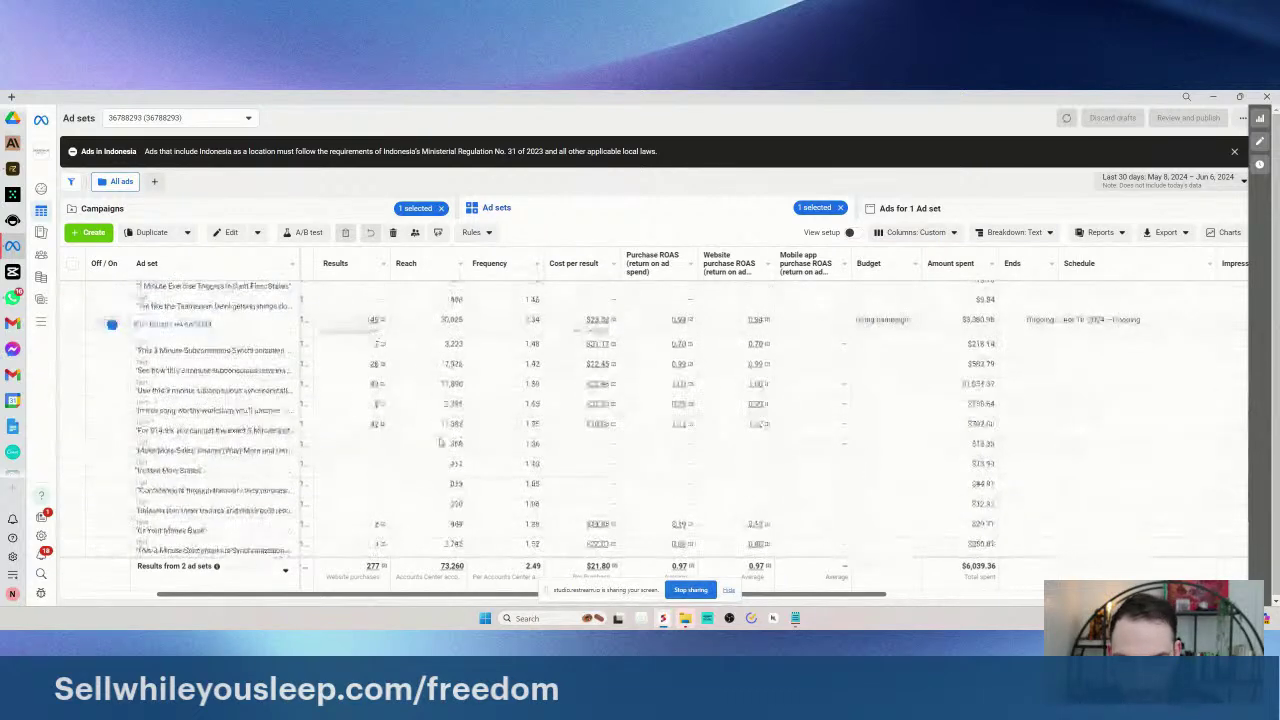
{"action": "scroll", "coordinate": [560, 408], "scroll_direction": "down", "scroll_amount": 1}
{"action": "scroll", "coordinate": [623, 410], "scroll_direction": "down", "scroll_amount": 3}
{"action": "scroll", "coordinate": [608, 437], "scroll_direction": "up", "scroll_amount": 2}
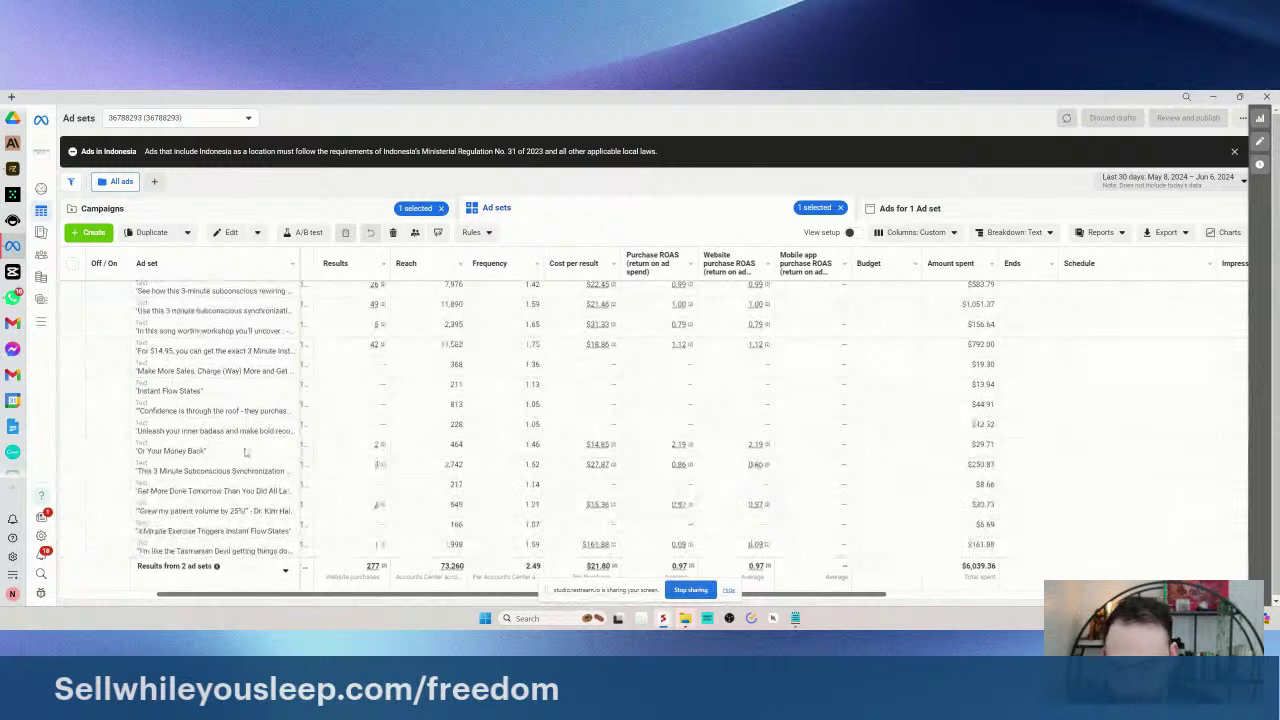
{"action": "scroll", "coordinate": [662, 445], "scroll_direction": "up", "scroll_amount": 2}
{"action": "mouse_move", "coordinate": [305, 400]}
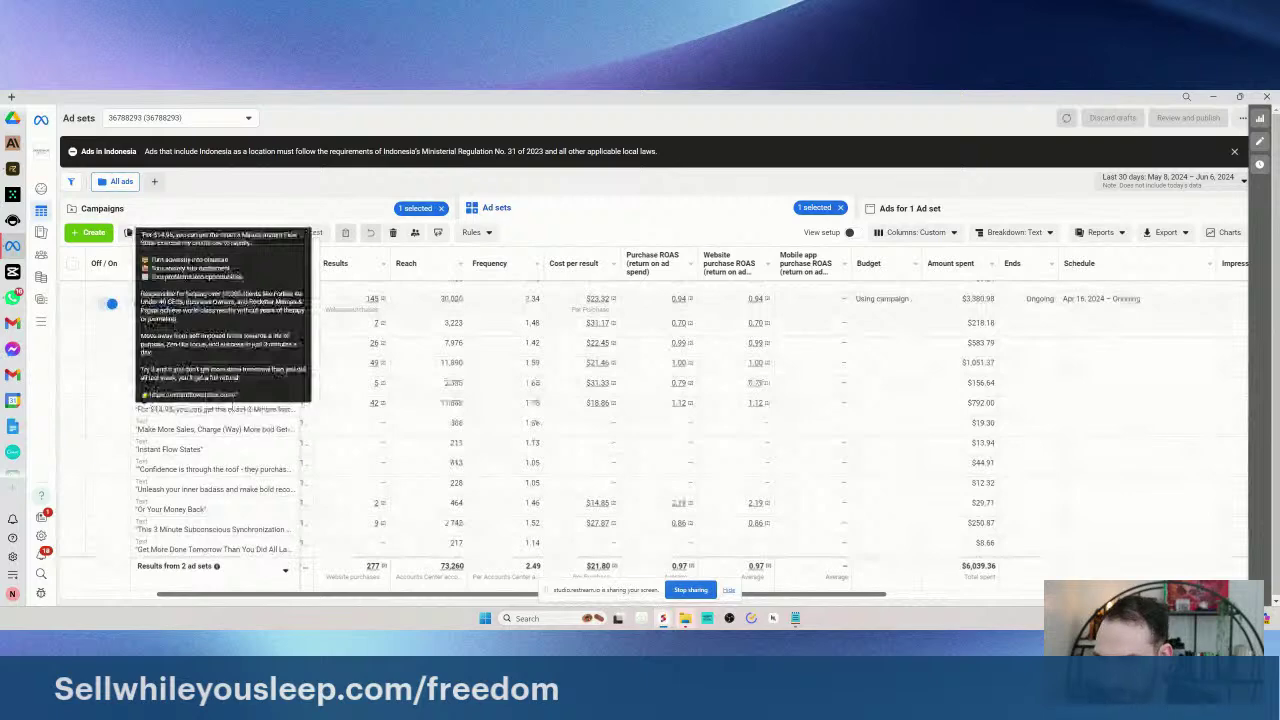
{"action": "scroll", "coordinate": [297, 436], "scroll_direction": "up", "scroll_amount": 2}
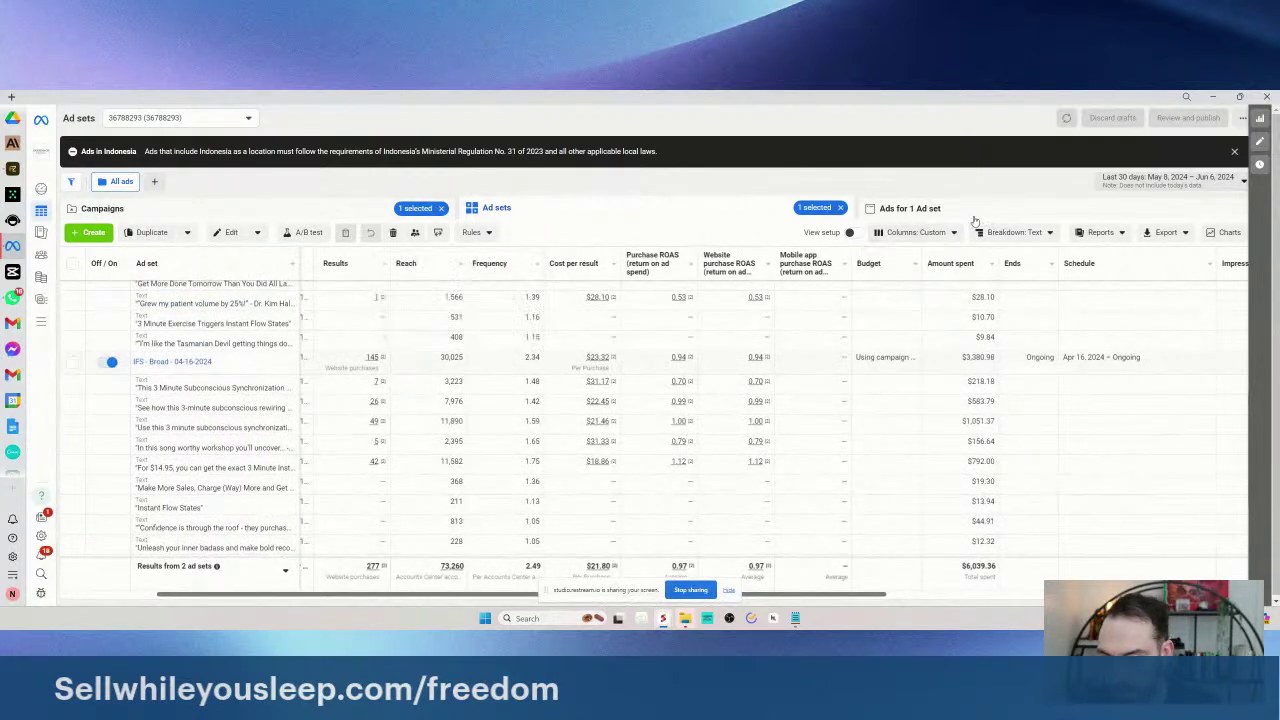
- Edit the ad set's ad, copy the full $14.95 primary text, and bring up Notepad
{"action": "left_click", "coordinate": [900, 210]}
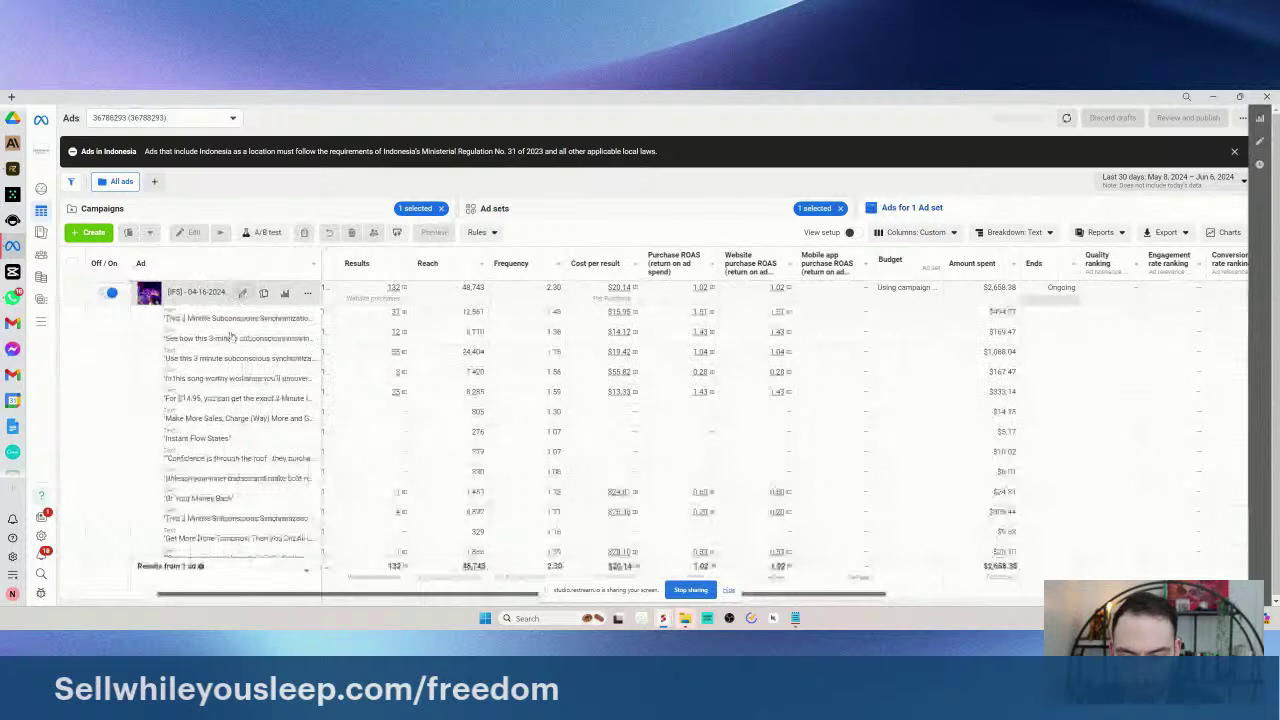
{"action": "left_click", "coordinate": [420, 403]}
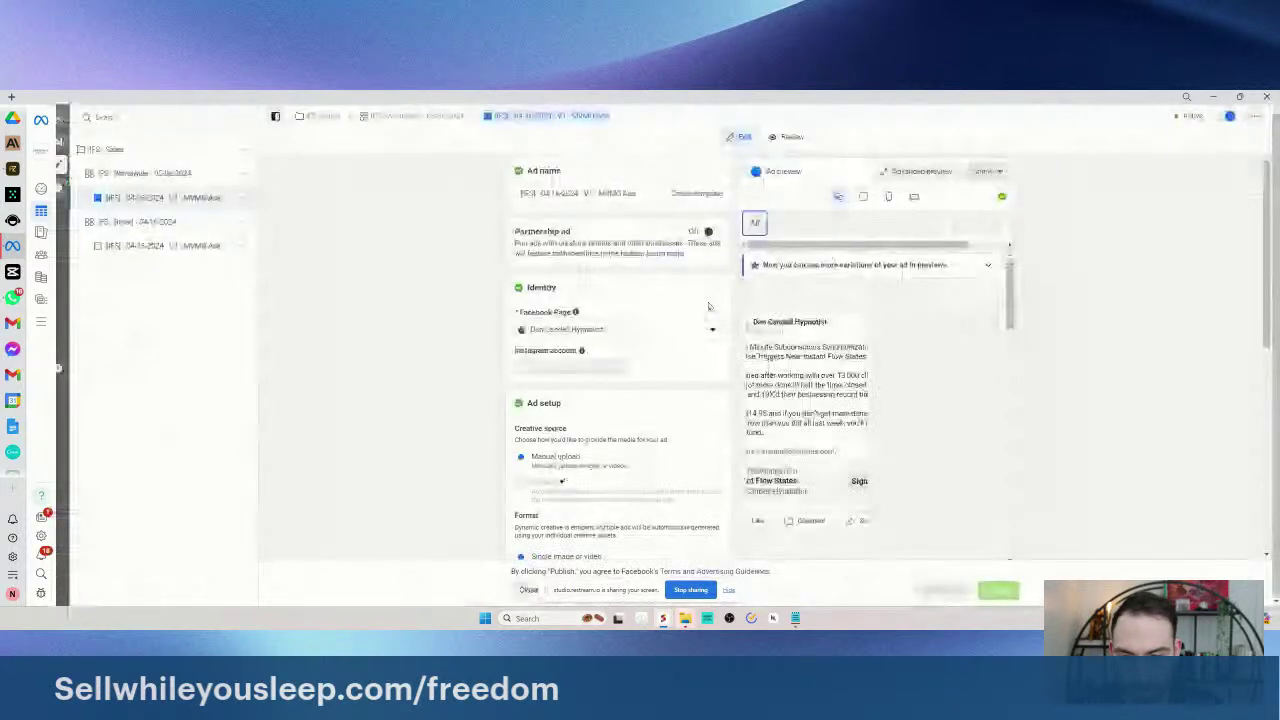
{"action": "scroll", "coordinate": [600, 400], "scroll_direction": "down", "scroll_amount": 5}
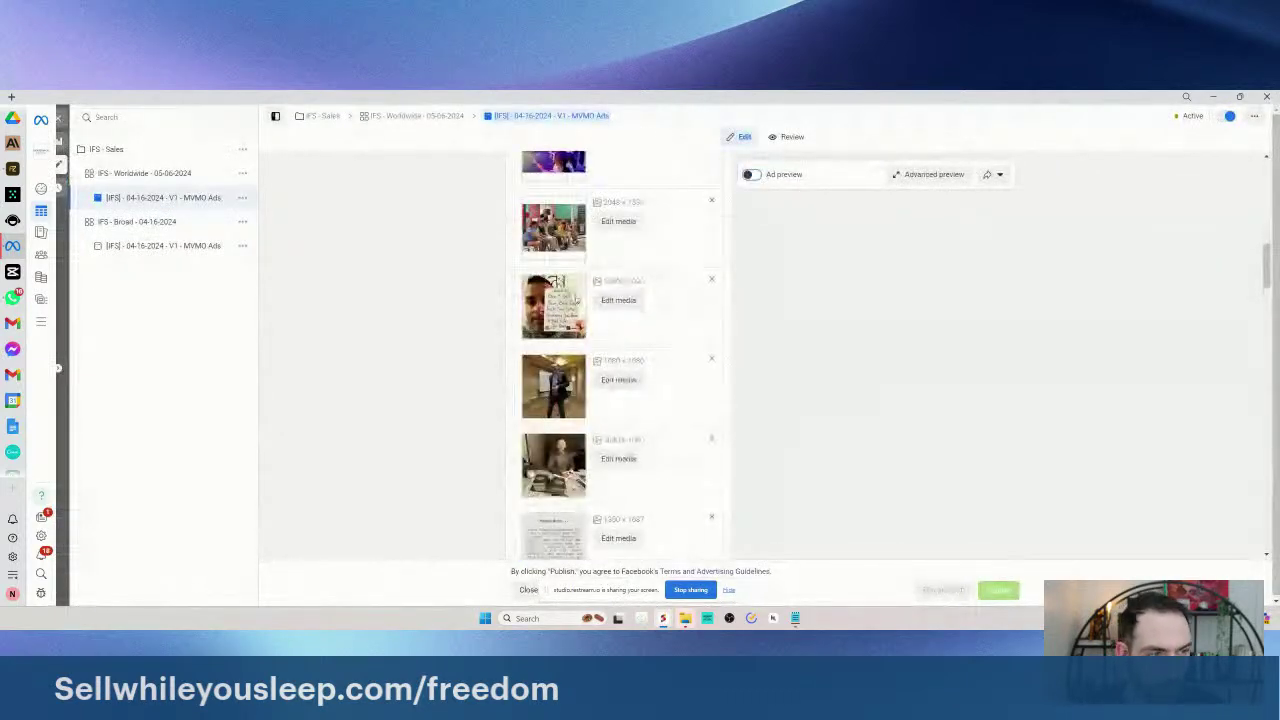
{"action": "scroll", "coordinate": [606, 371], "scroll_direction": "down", "scroll_amount": 5}
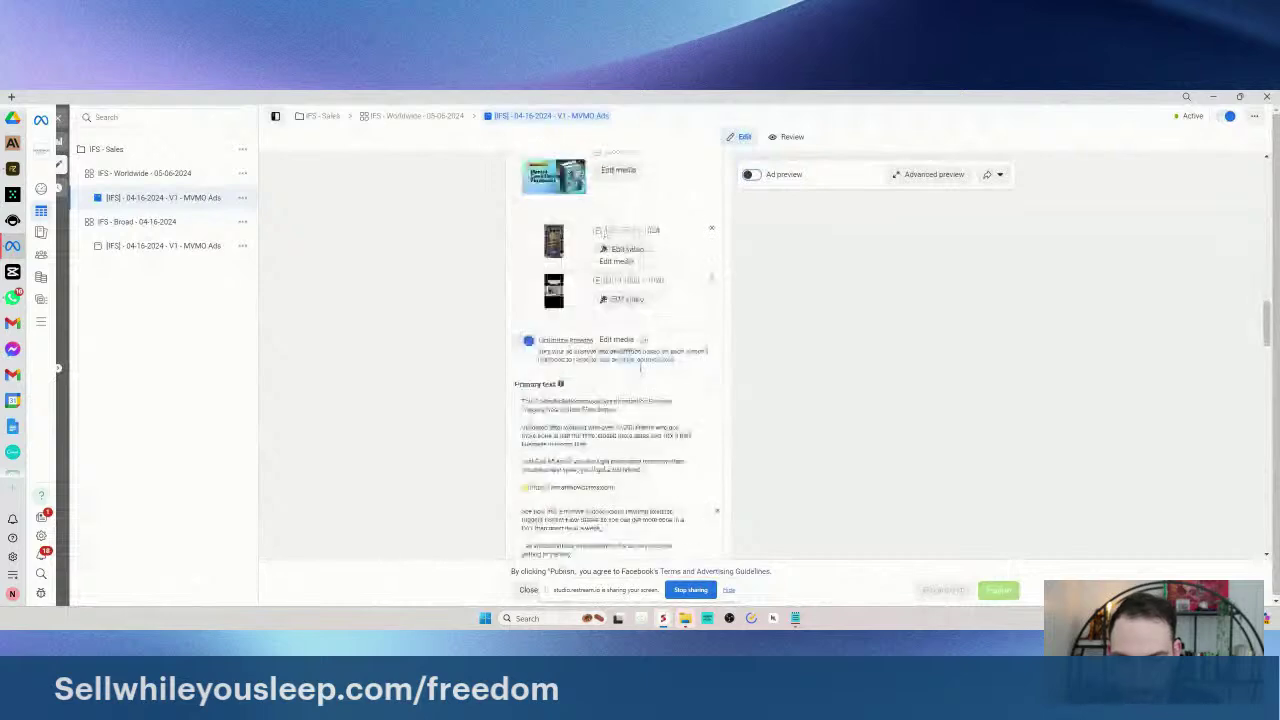
{"action": "scroll", "coordinate": [630, 368], "scroll_direction": "down", "scroll_amount": 5}
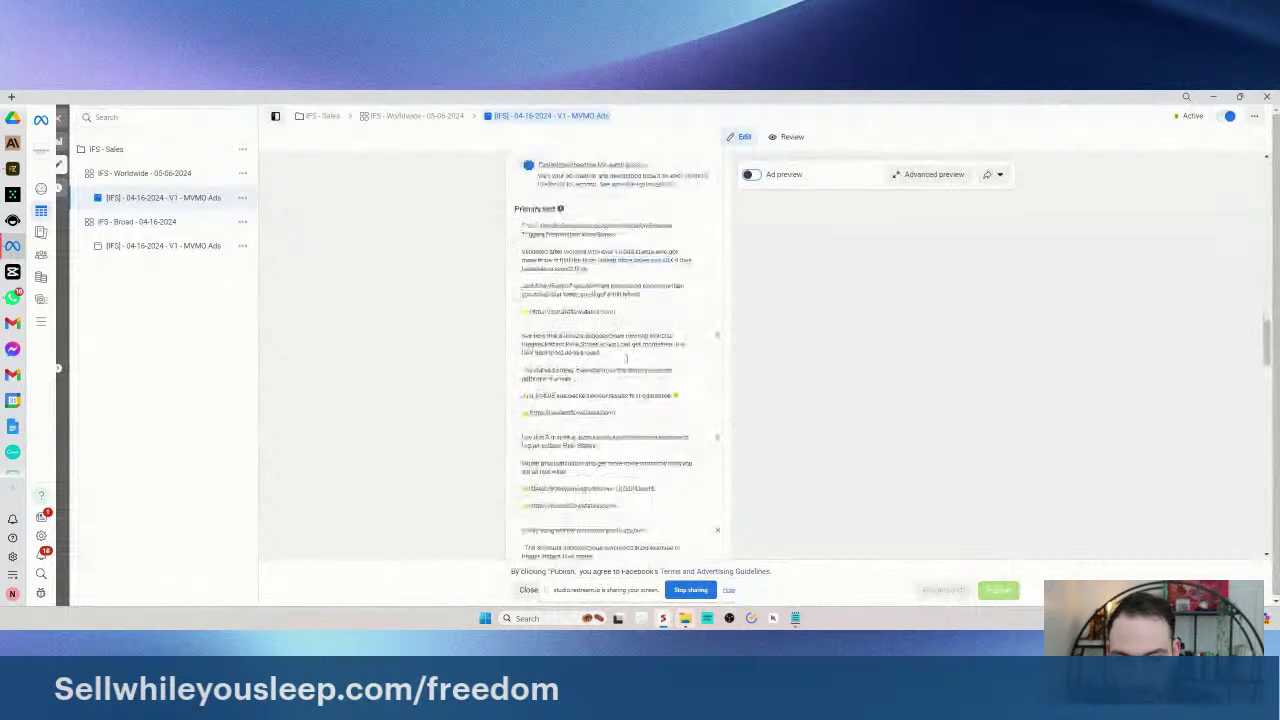
{"action": "scroll", "coordinate": [622, 369], "scroll_direction": "down", "scroll_amount": 10}
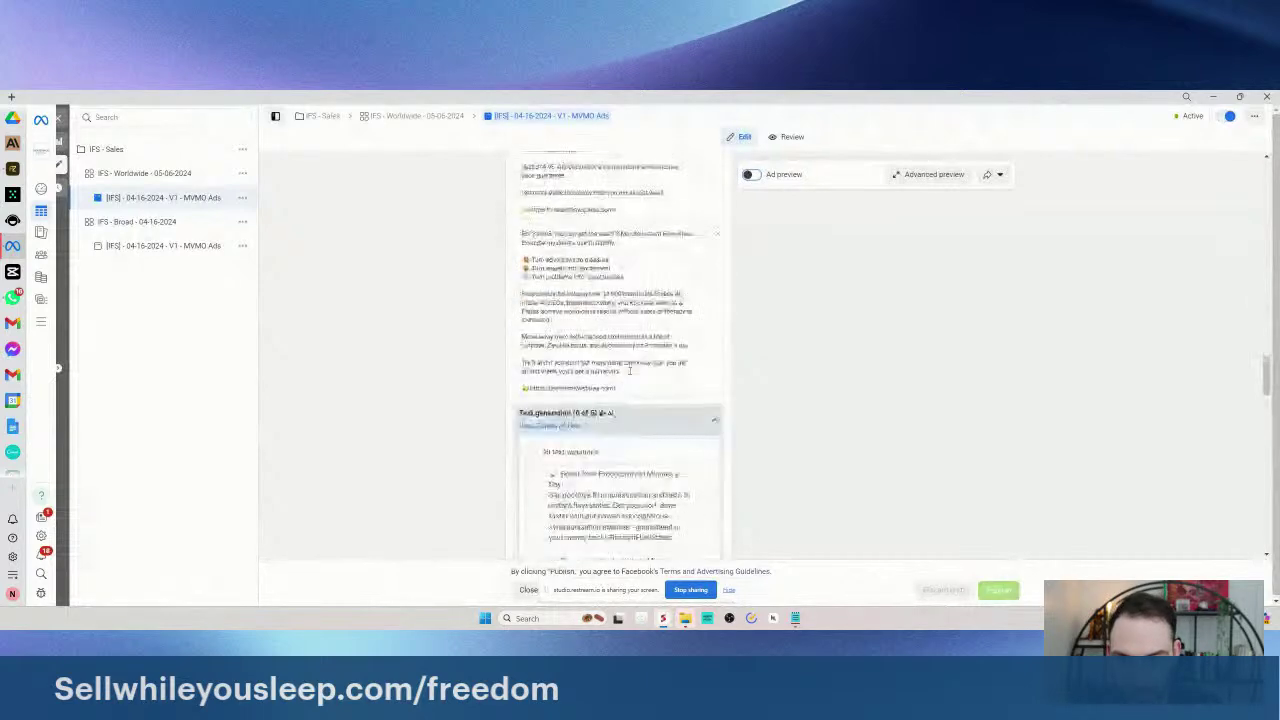
{"action": "scroll", "coordinate": [673, 399], "scroll_direction": "up", "scroll_amount": 3}
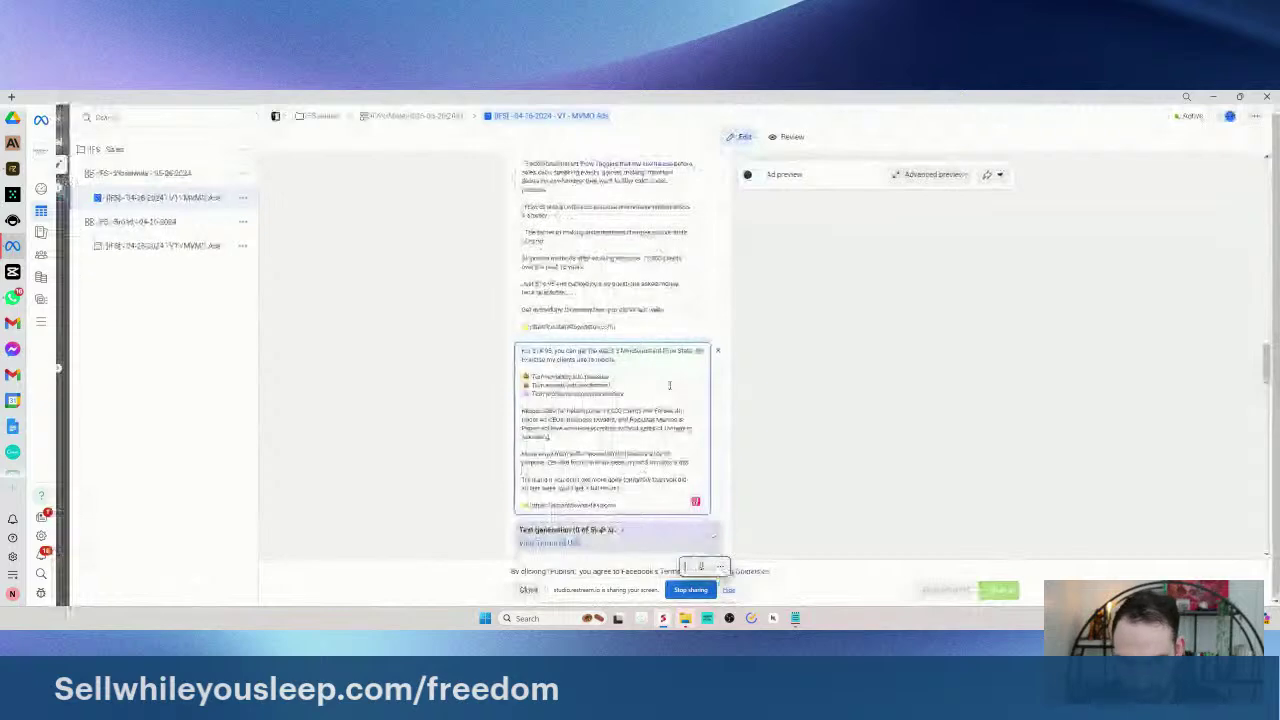
{"action": "key", "text": "ctrl+a"}
{"action": "left_click", "coordinate": [795, 618]}
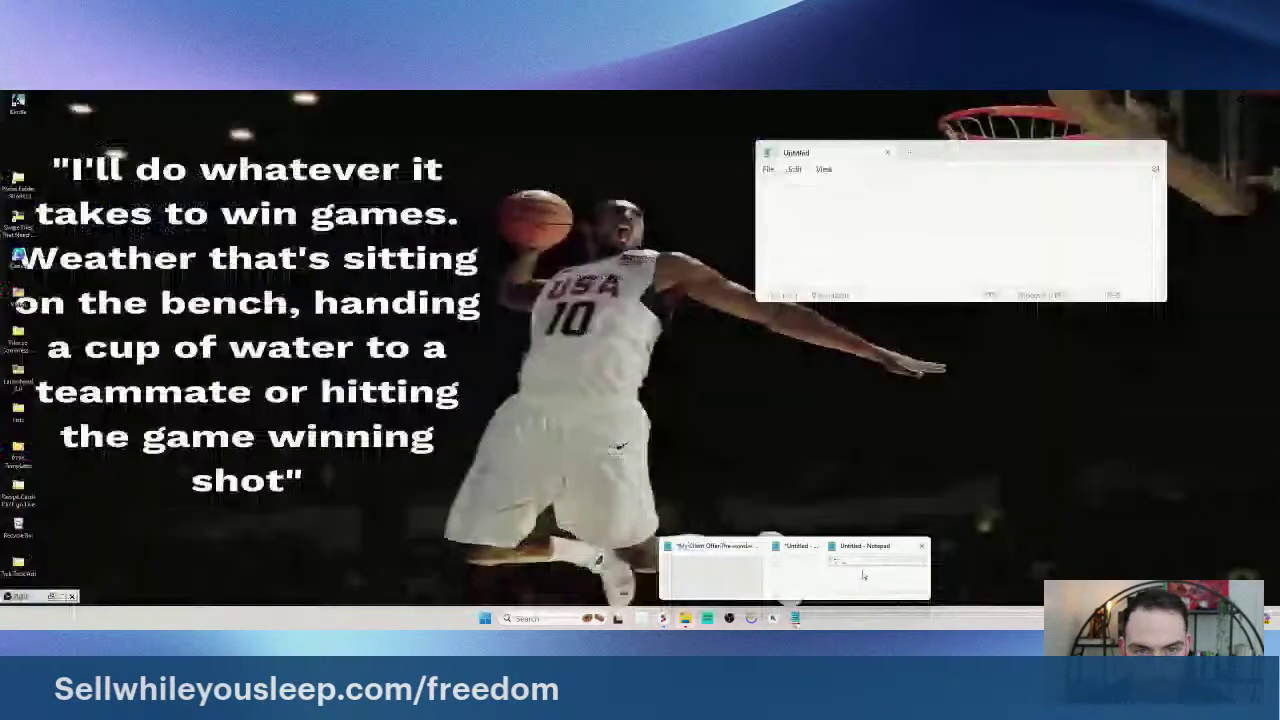
- In Notepad, write 'BEST TEXT:' with the pasted $14.95 ad copy, then a 'BEST HEADLINE:' label
{"action": "left_click", "coordinate": [864, 575]}
{"action": "left_click_drag", "start_coordinate": [958, 150], "coordinate": [793, 155]}
{"action": "type", "text": "IFS "}
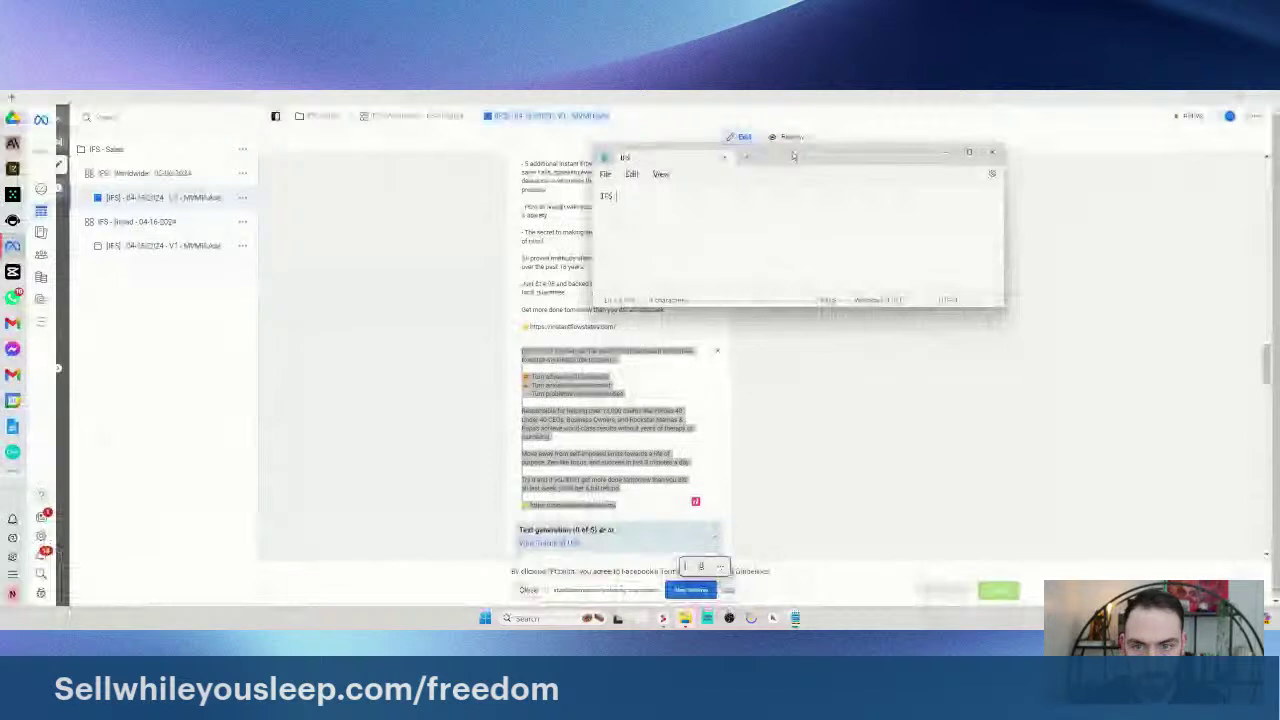
{"action": "type", "text": "Ads:"}
{"action": "key", "text": "Return"}
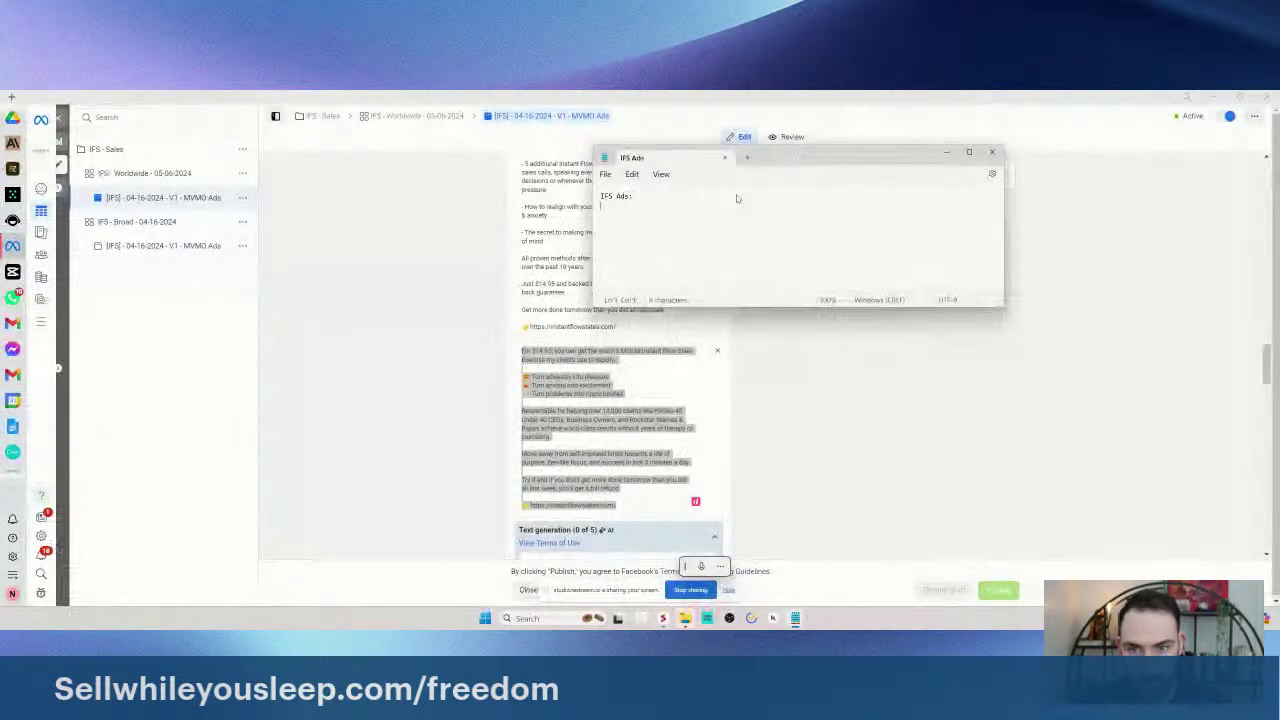
{"action": "key", "text": "BackSpace"}
{"action": "key", "text": "BackSpace"}
{"action": "key", "text": "BackSpace"}
{"action": "key", "text": "BackSpace"}
{"action": "key", "text": "BackSpace"}
{"action": "key", "text": "BackSpace"}
{"action": "key", "text": "BackSpace"}
{"action": "key", "text": "BackSpace"}
{"action": "type", "text": "BEST TEXT:"}
{"action": "key", "text": "Return"}
{"action": "key", "text": "Return"}
{"action": "key", "text": "ctrl+v"}
{"action": "key", "text": "Return"}
{"action": "key", "text": "Return"}
{"action": "type", "text": "BEST "}
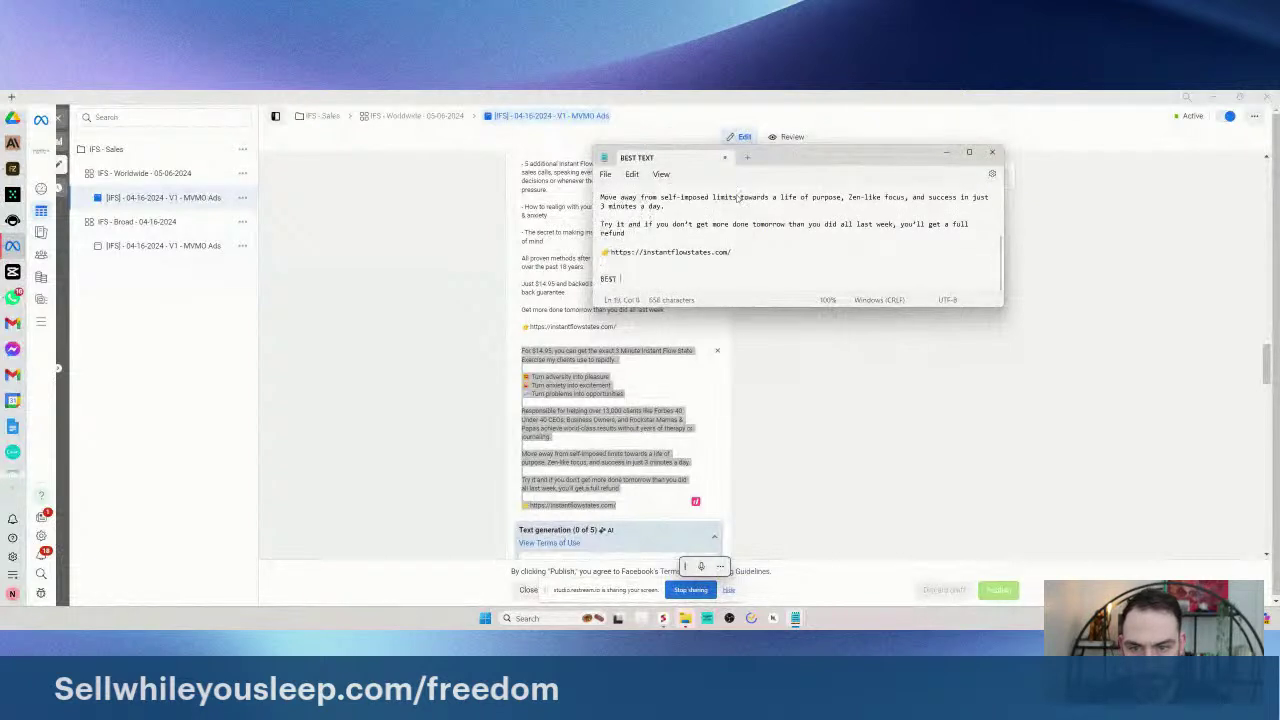
{"action": "type", "text": "HEADLINE:"}
{"action": "left_click", "coordinate": [428, 318]}
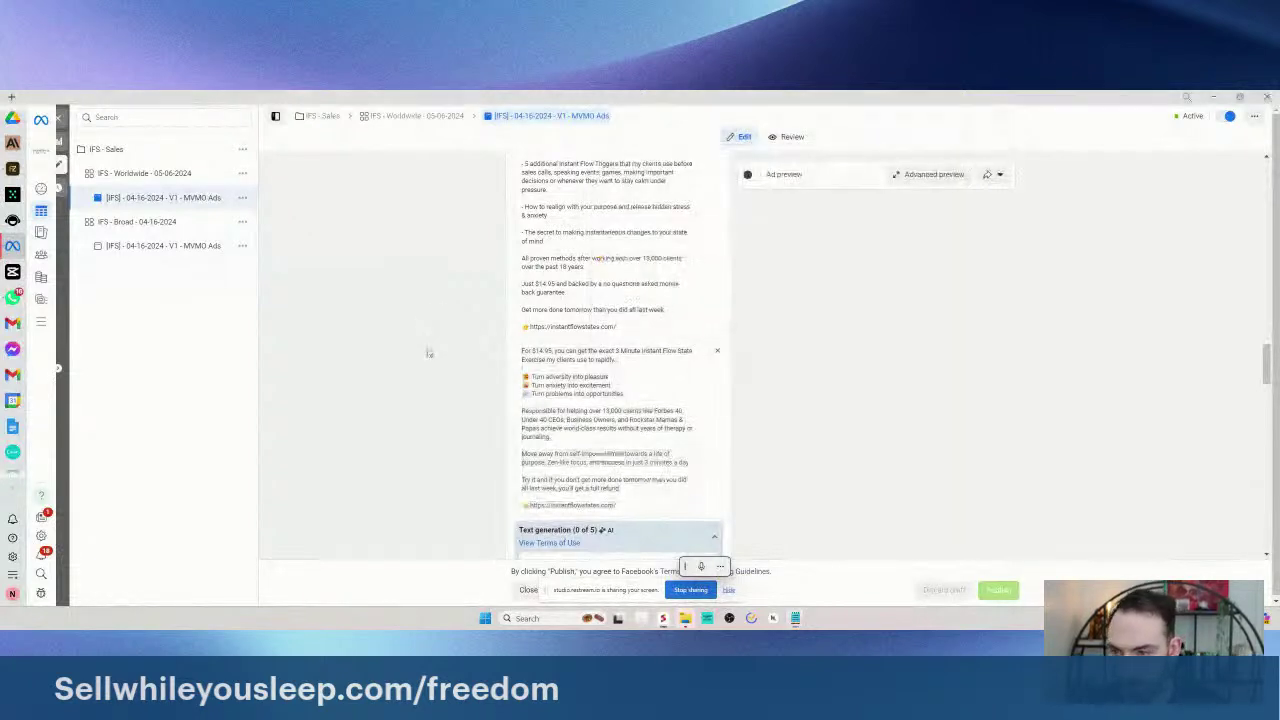
- Close the ad editor and break the Ad sets table down by 'Headline (ad settings)'
{"action": "left_click", "coordinate": [62, 157]}
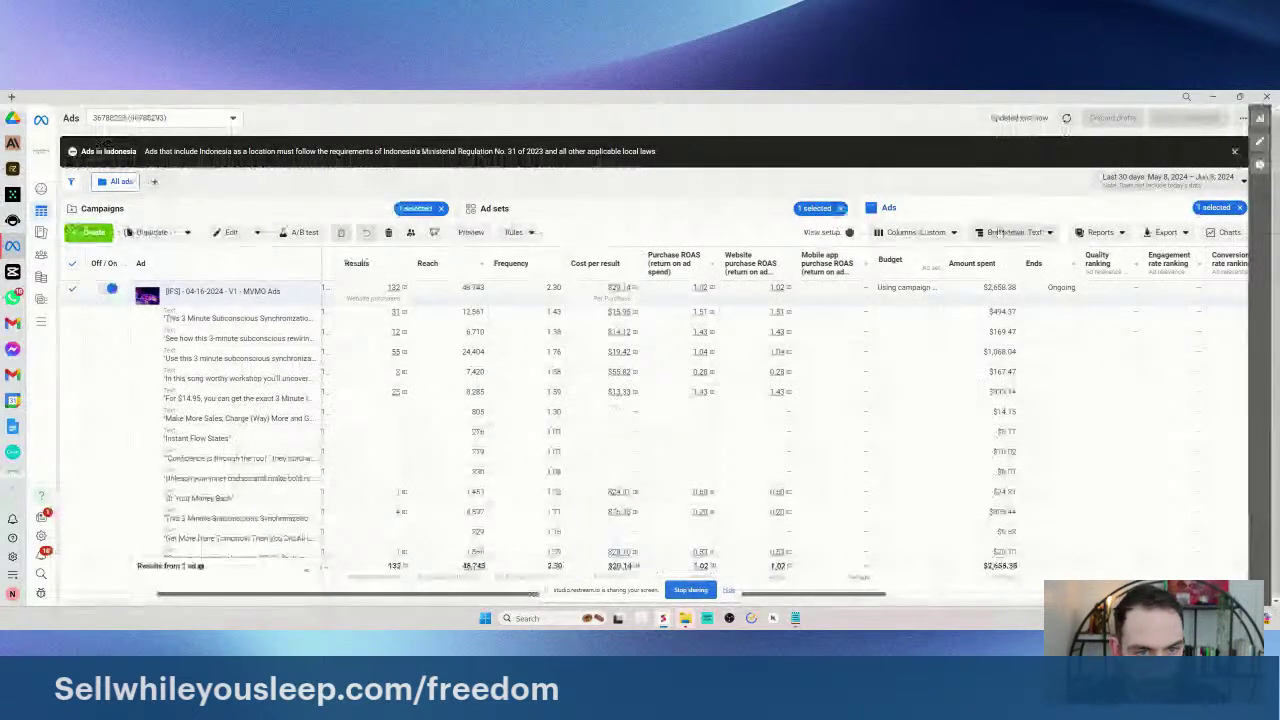
{"action": "left_click", "coordinate": [1015, 232]}
{"action": "left_click", "coordinate": [990, 332]}
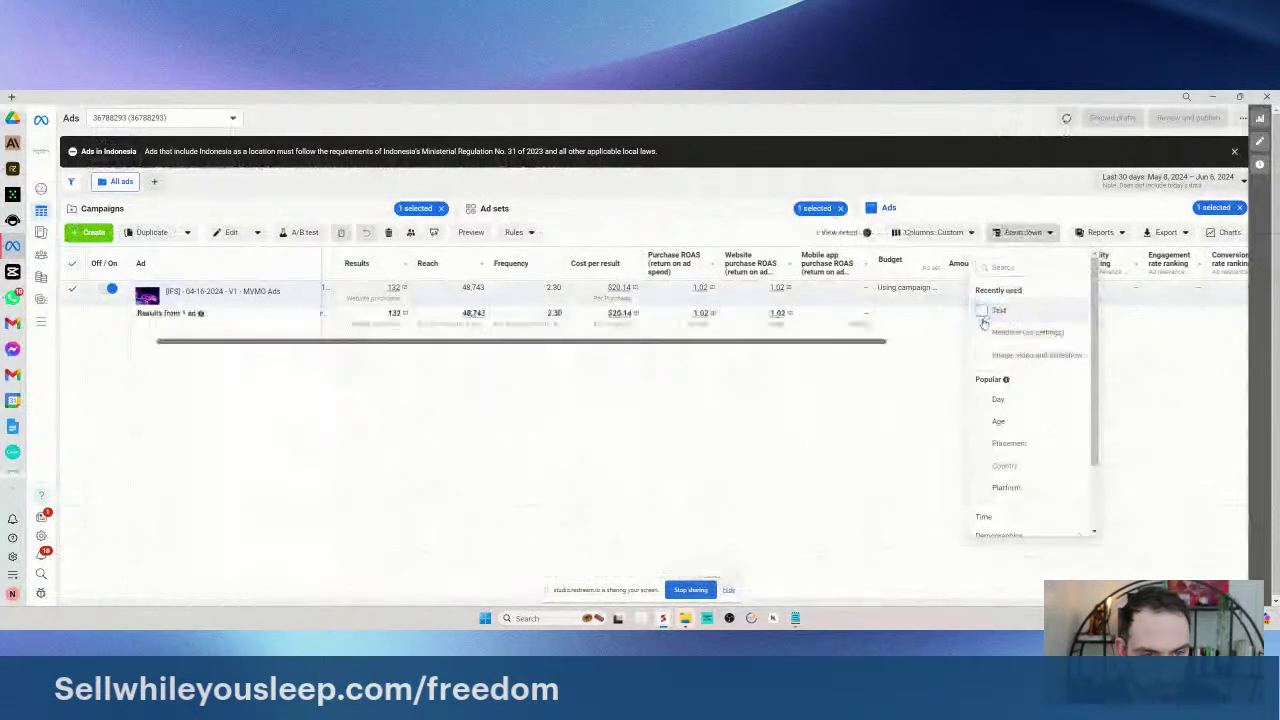
{"action": "left_click", "coordinate": [662, 470]}
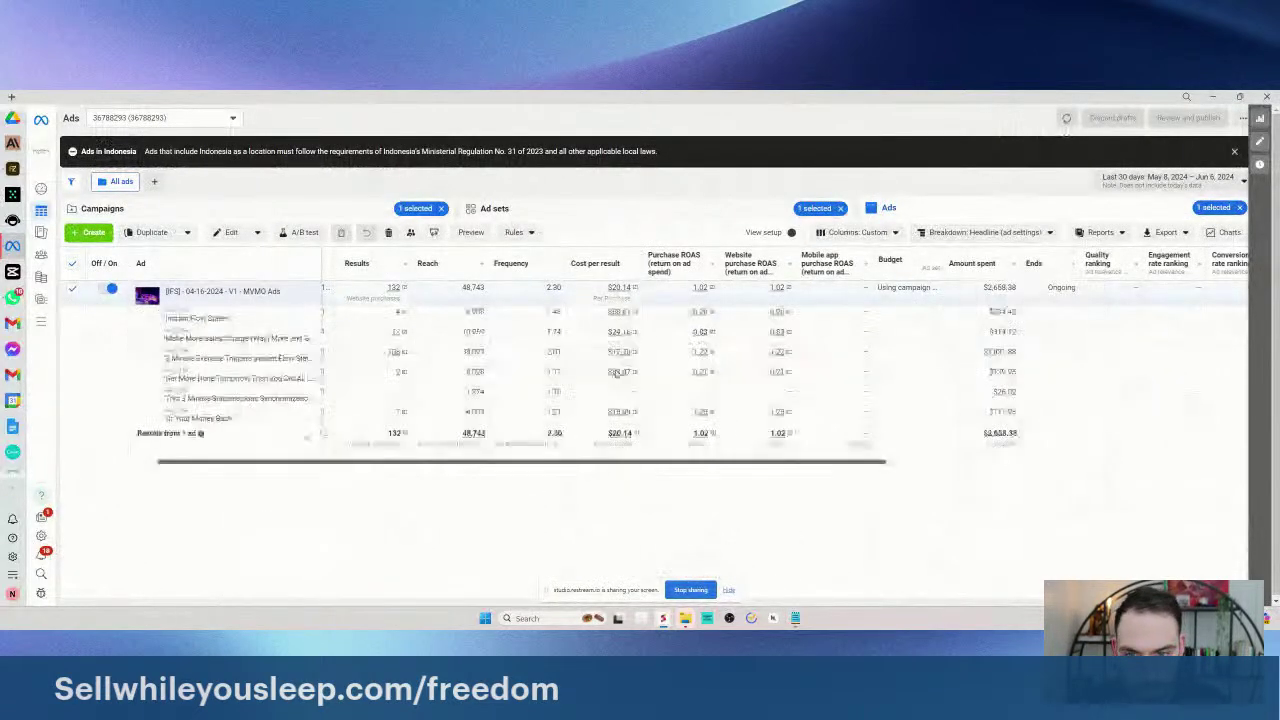
{"action": "left_click", "coordinate": [500, 210]}
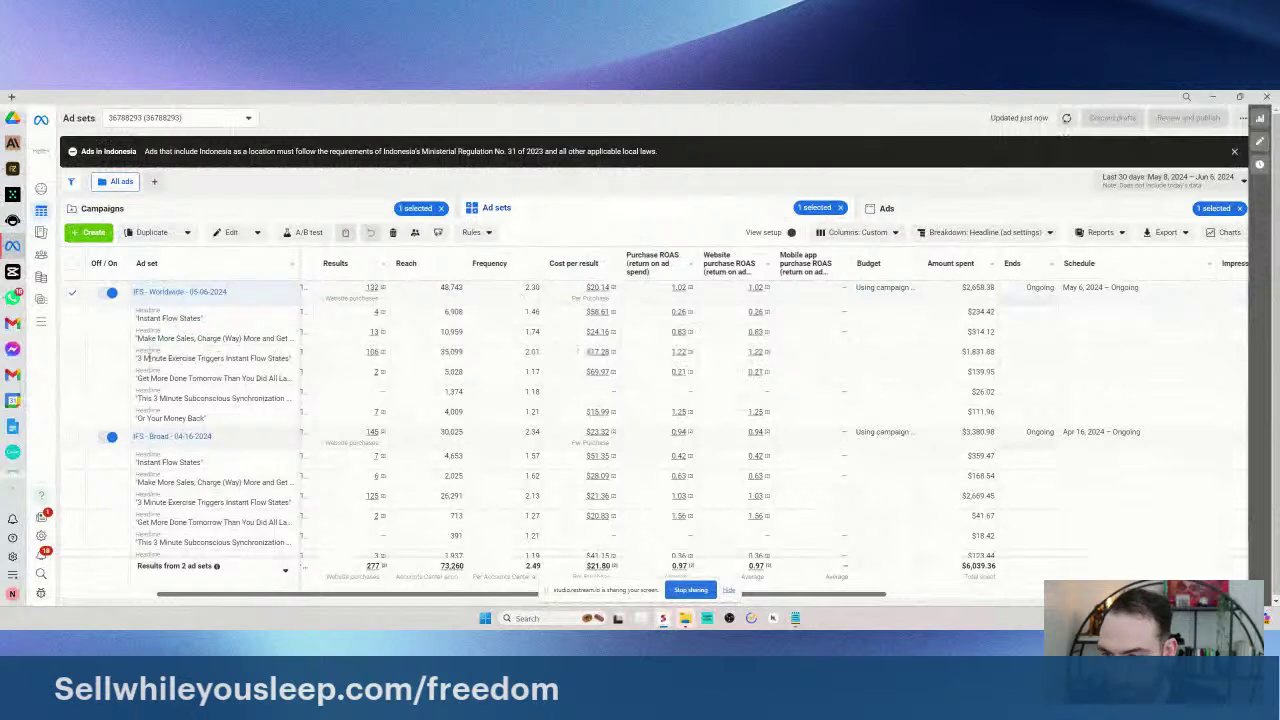
- Compare headline results, settling on '3 Minute Exercise Triggers Instant Flow States' as the copied headline
{"action": "left_click_drag", "start_coordinate": [136, 358], "coordinate": [289, 358]}
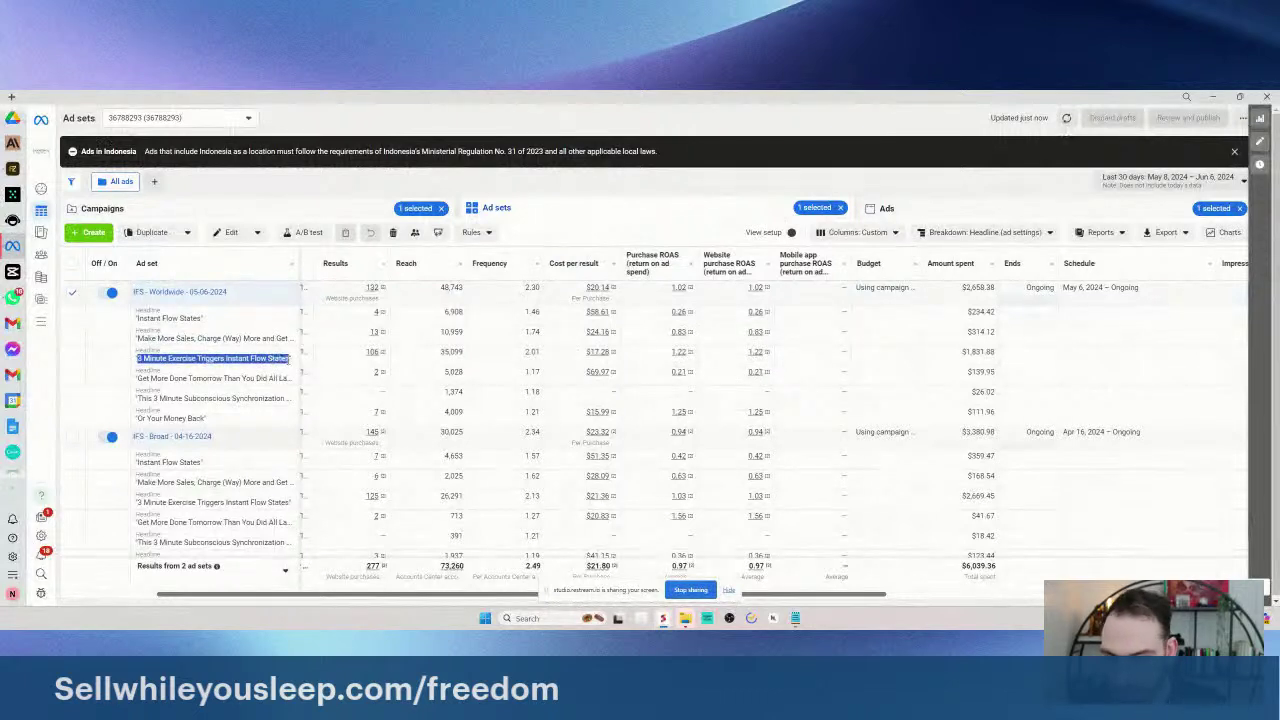
{"action": "scroll", "coordinate": [285, 365], "scroll_direction": "down", "scroll_amount": 1}
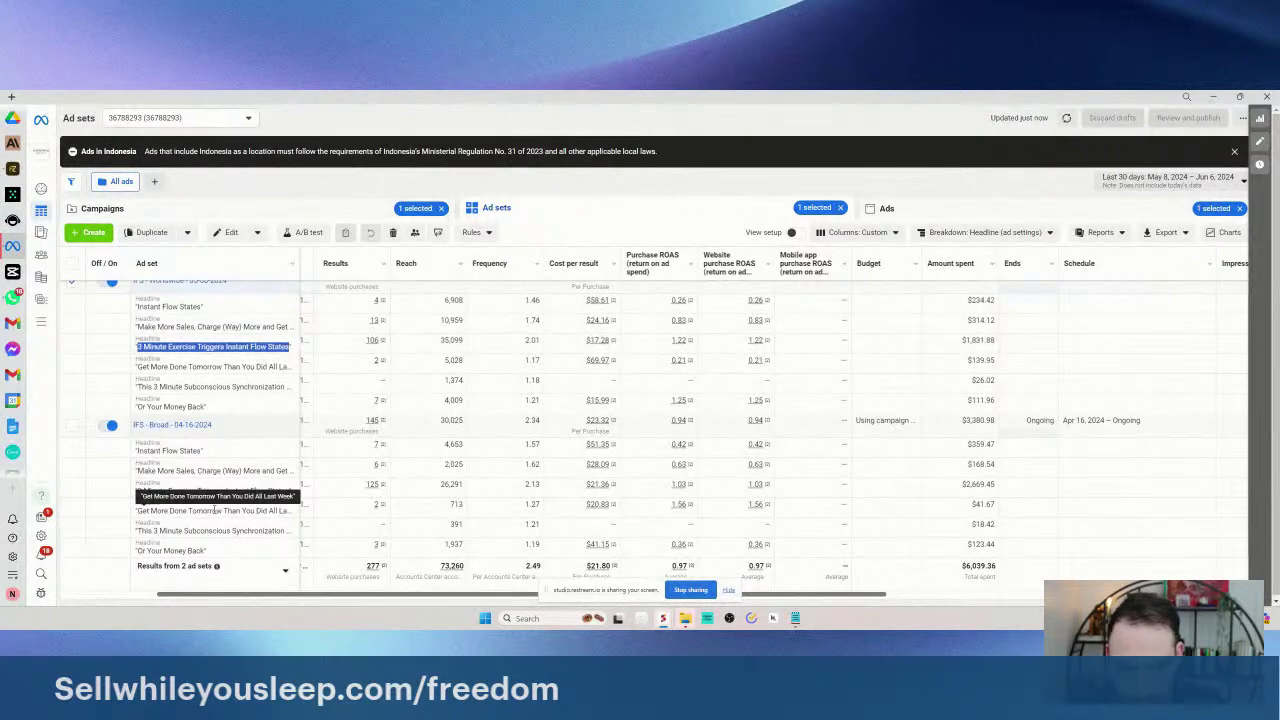
{"action": "double_click", "coordinate": [458, 503]}
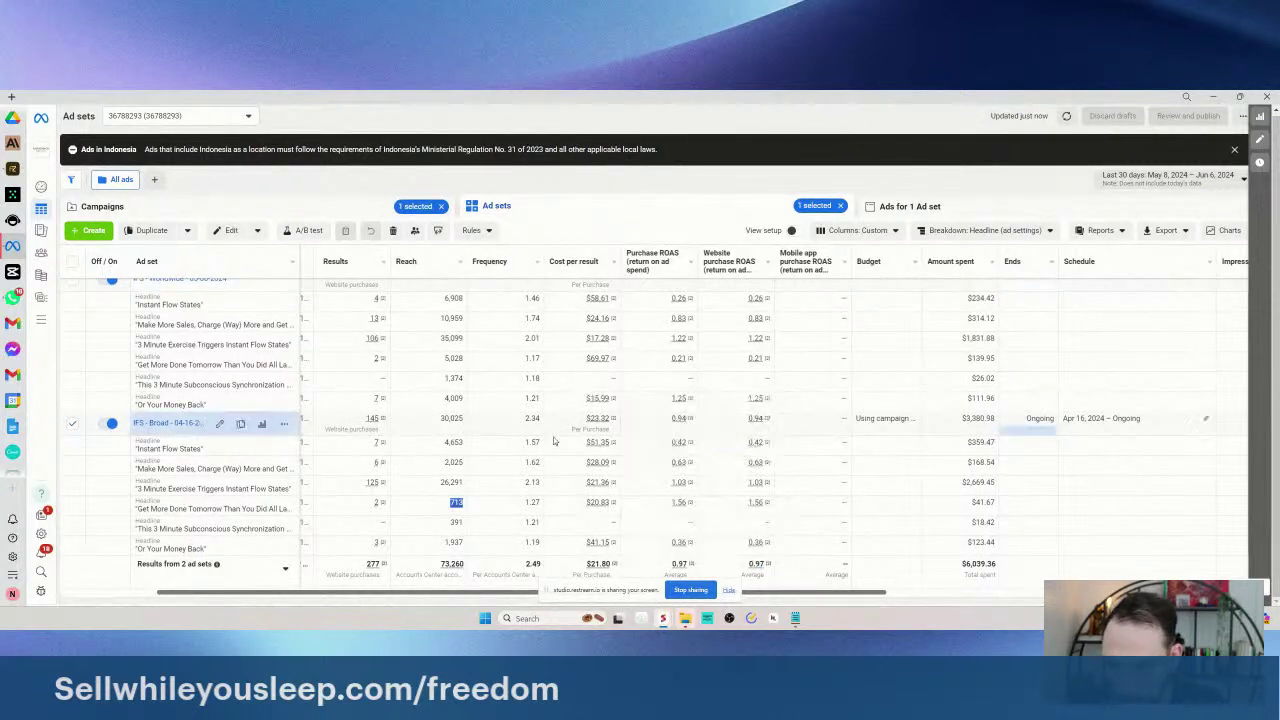
{"action": "scroll", "coordinate": [291, 460], "scroll_direction": "up", "scroll_amount": 1}
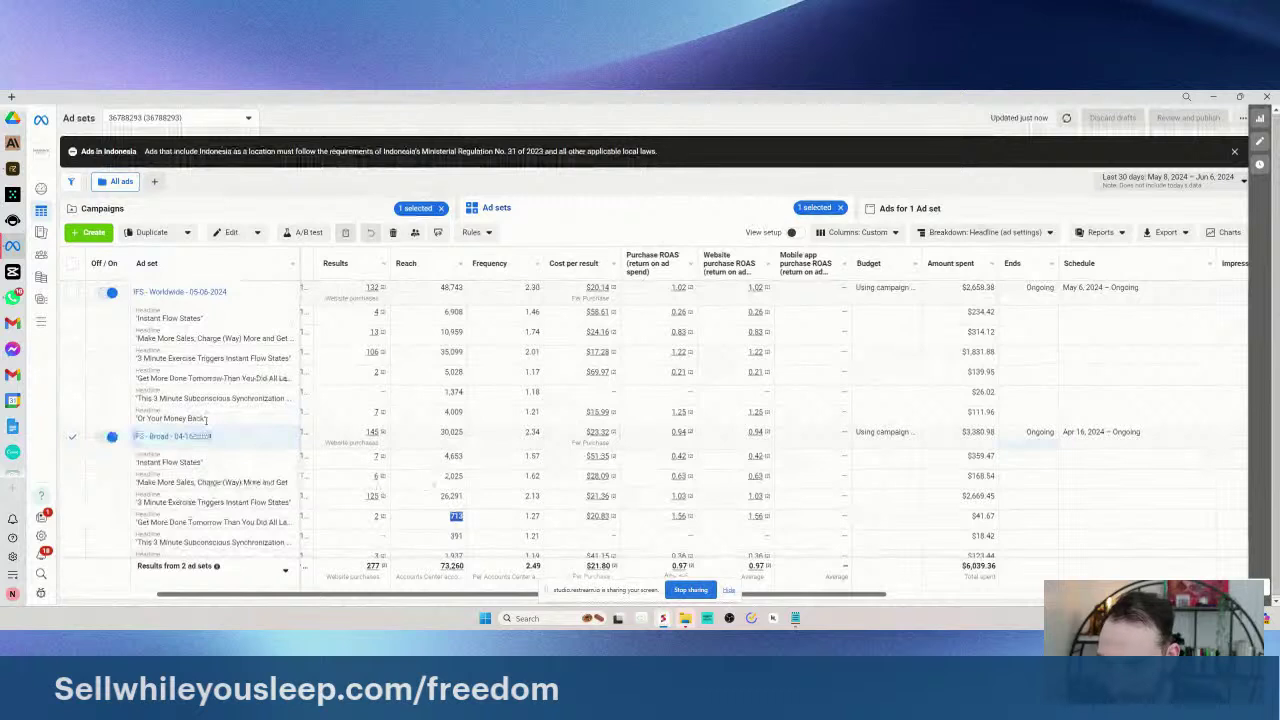
{"action": "left_click_drag", "start_coordinate": [201, 419], "coordinate": [137, 419]}
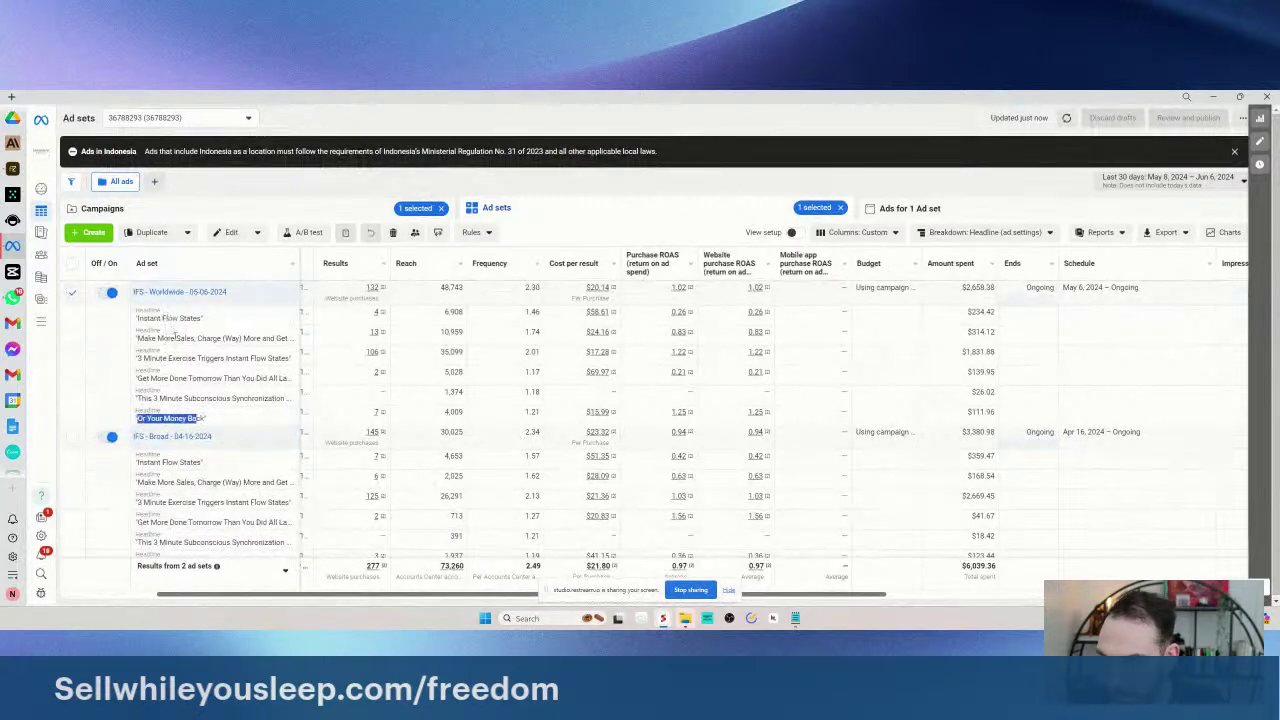
{"action": "scroll", "coordinate": [172, 500], "scroll_direction": "down", "scroll_amount": 1}
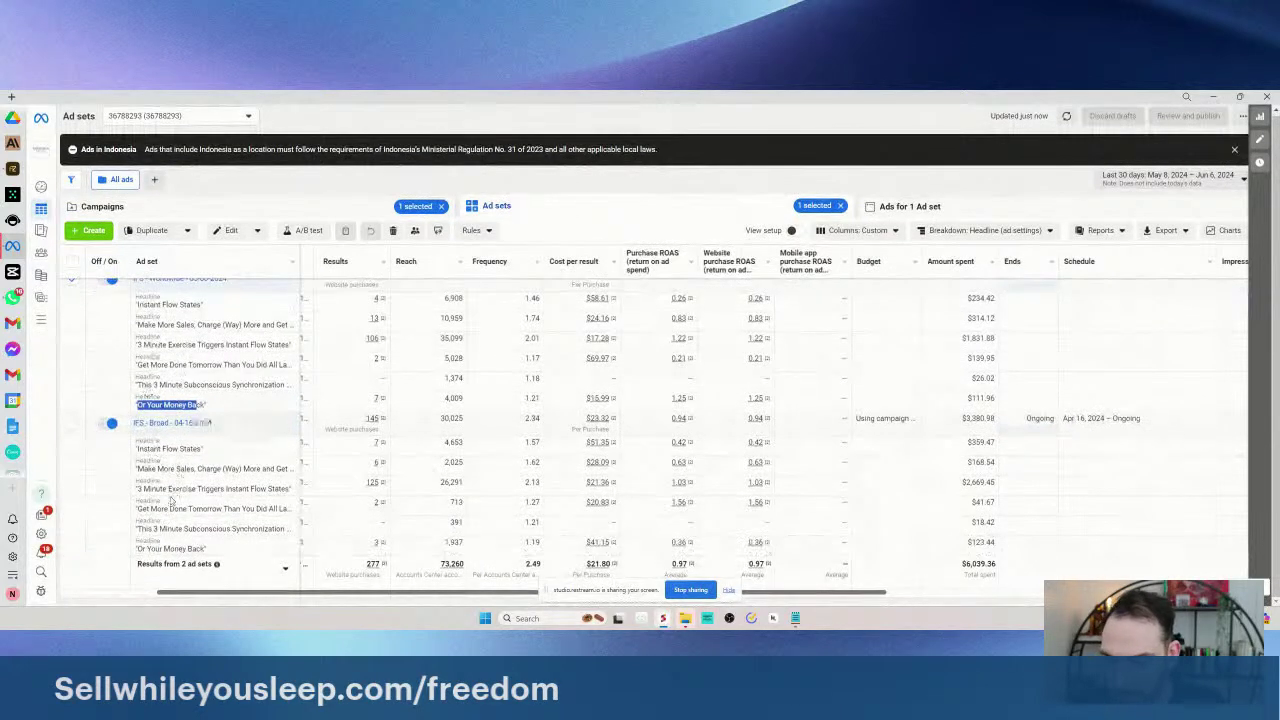
{"action": "scroll", "coordinate": [172, 500], "scroll_direction": "up", "scroll_amount": 1}
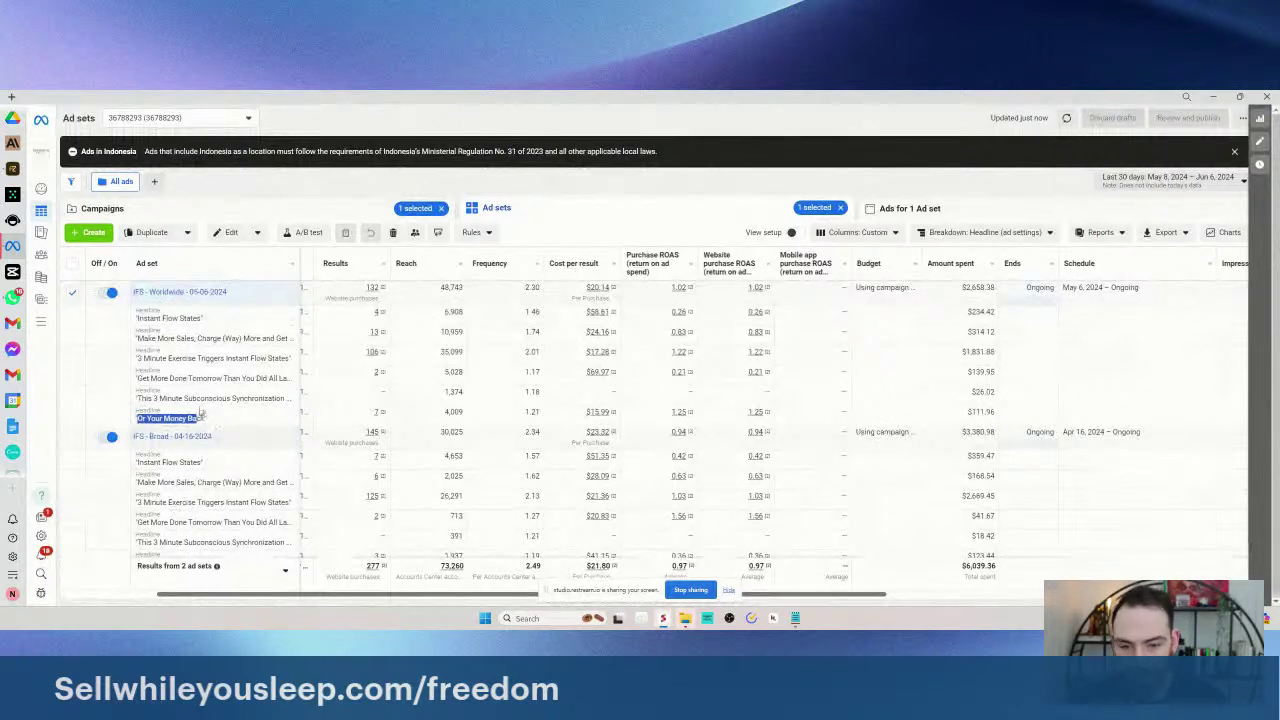
{"action": "left_click", "coordinate": [200, 413]}
{"action": "left_click_drag", "start_coordinate": [136, 409], "coordinate": [285, 432]}
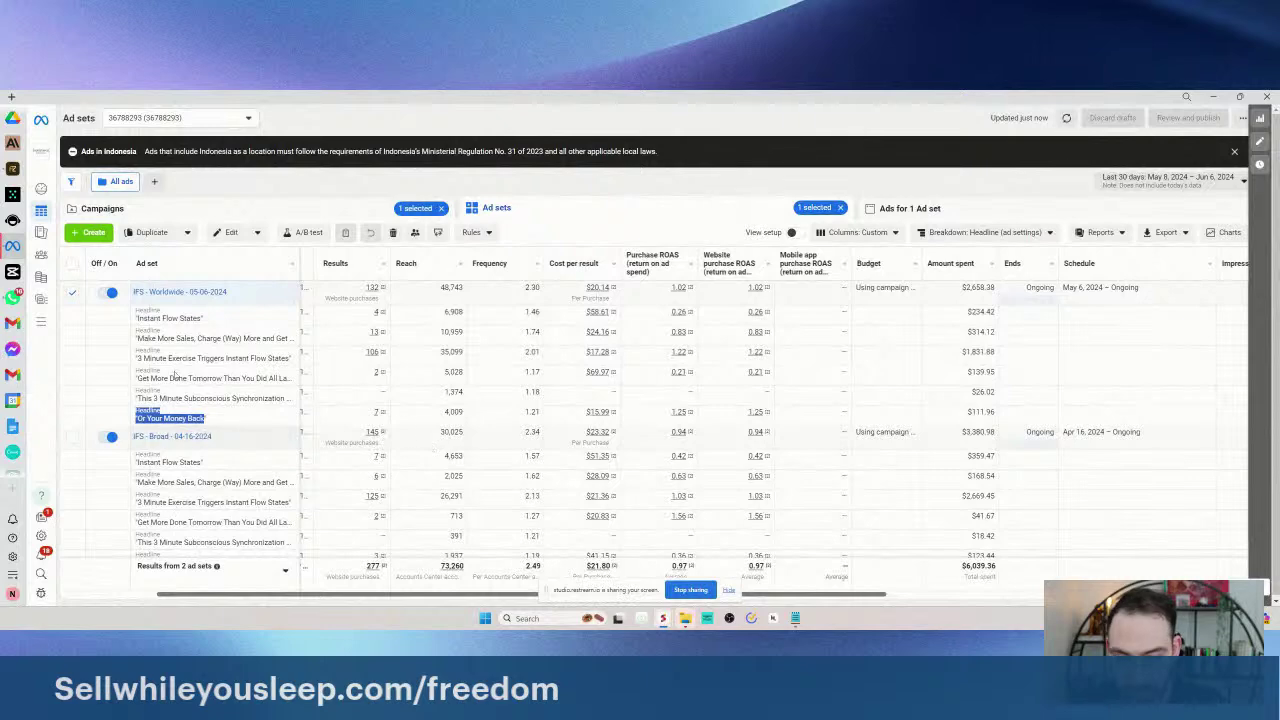
{"action": "scroll", "coordinate": [420, 410], "scroll_direction": "down", "scroll_amount": 1}
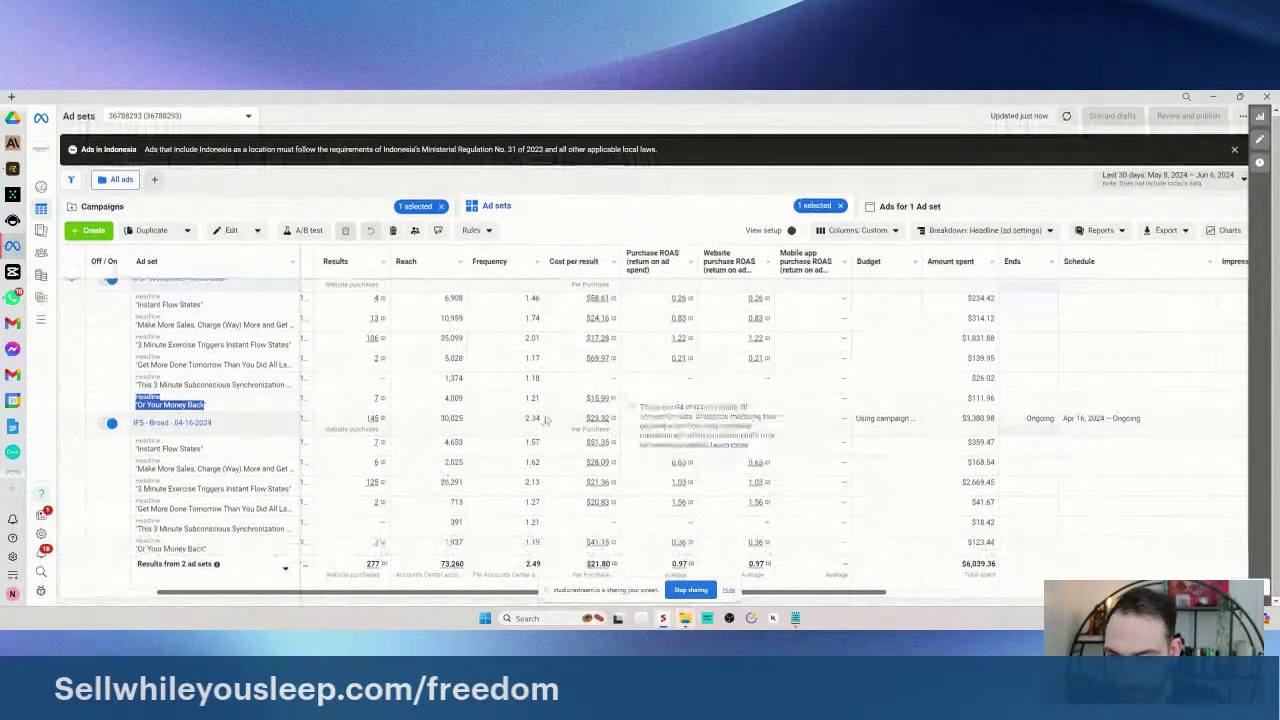
{"action": "scroll", "coordinate": [332, 413], "scroll_direction": "up", "scroll_amount": 1}
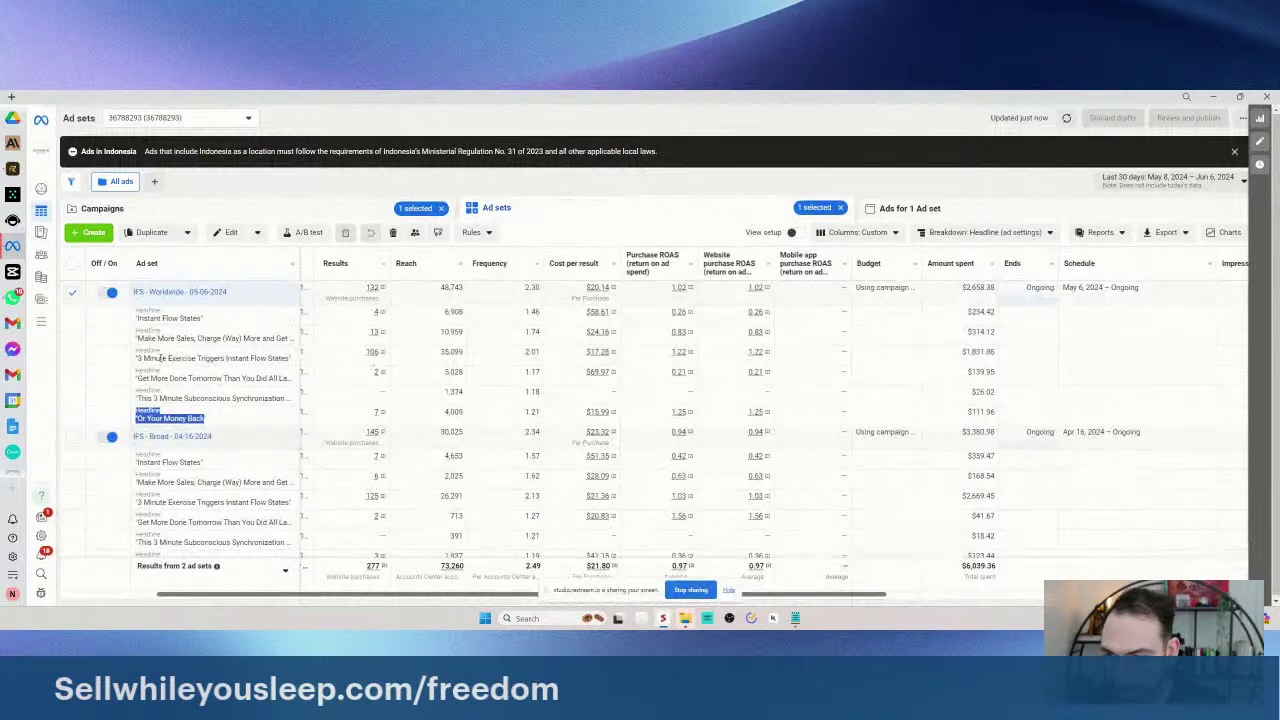
{"action": "left_click_drag", "start_coordinate": [138, 358], "coordinate": [283, 362]}
{"action": "key", "text": "ctrl+c"}
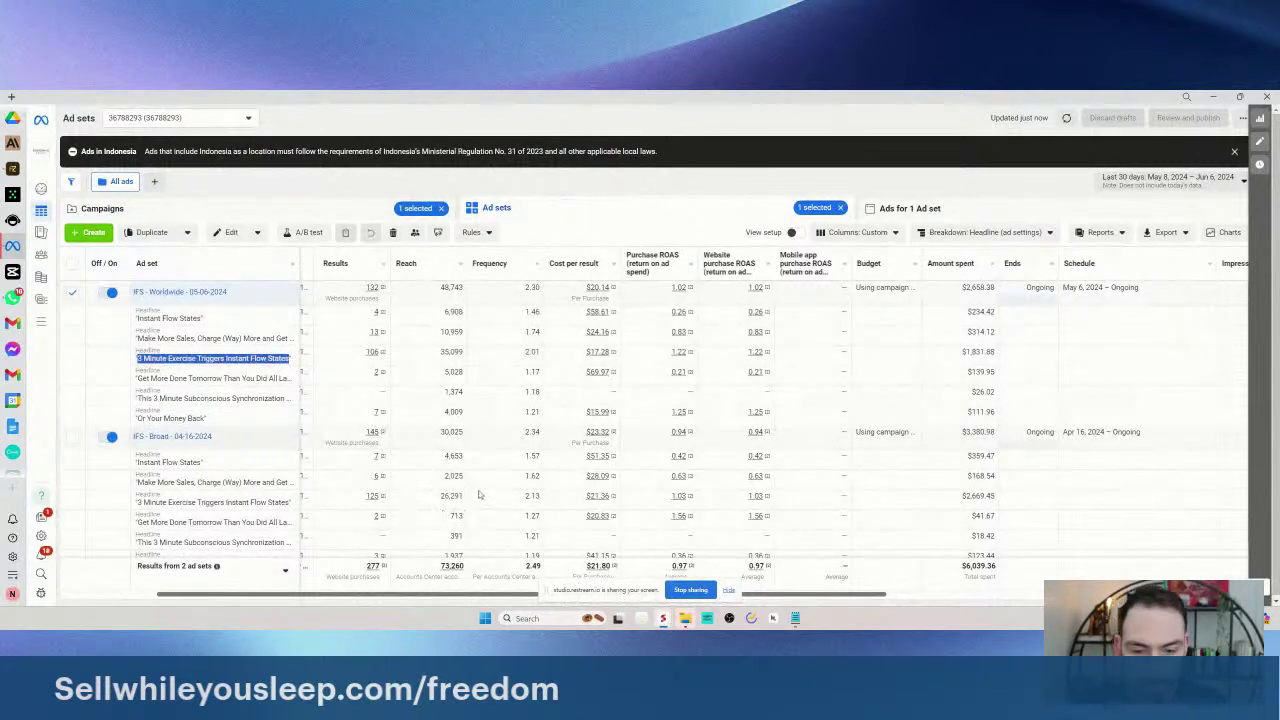
{"action": "scroll", "coordinate": [510, 455], "scroll_direction": "down", "scroll_amount": 1}
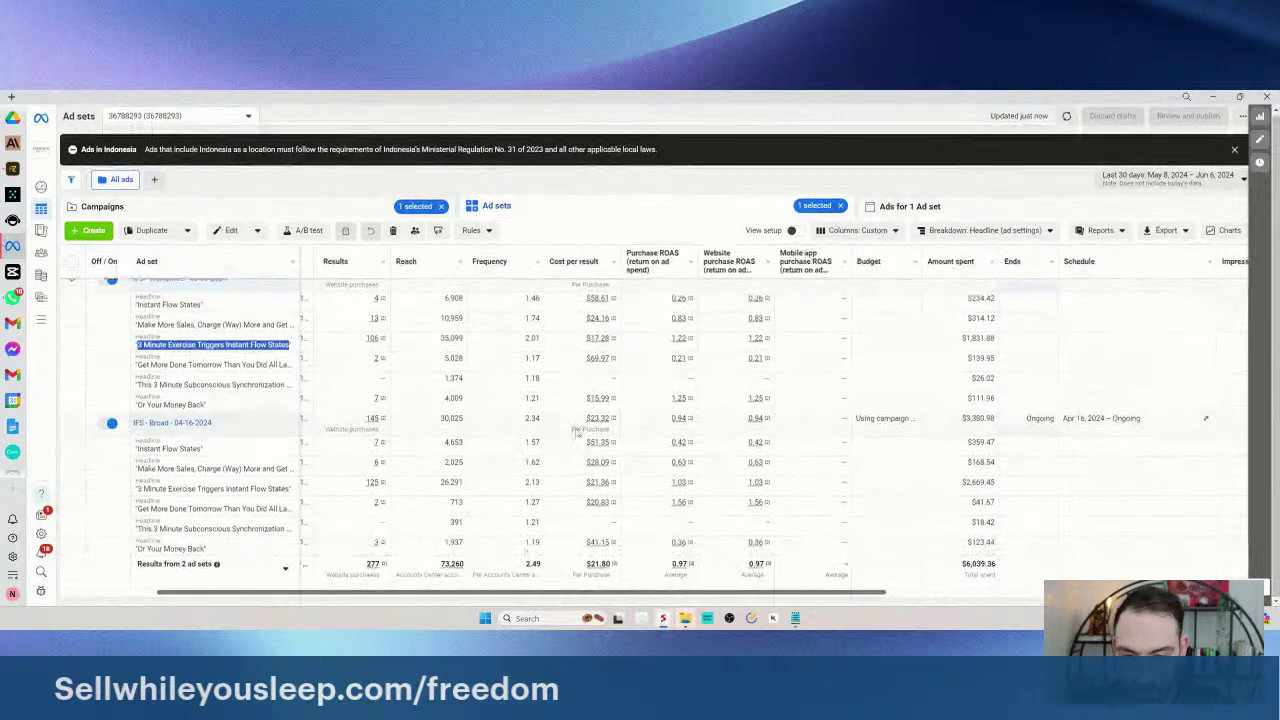
- Paste the headline under BEST HEADLINES in the BEST TEXT note and start a new line
{"action": "left_click", "coordinate": [795, 618]}
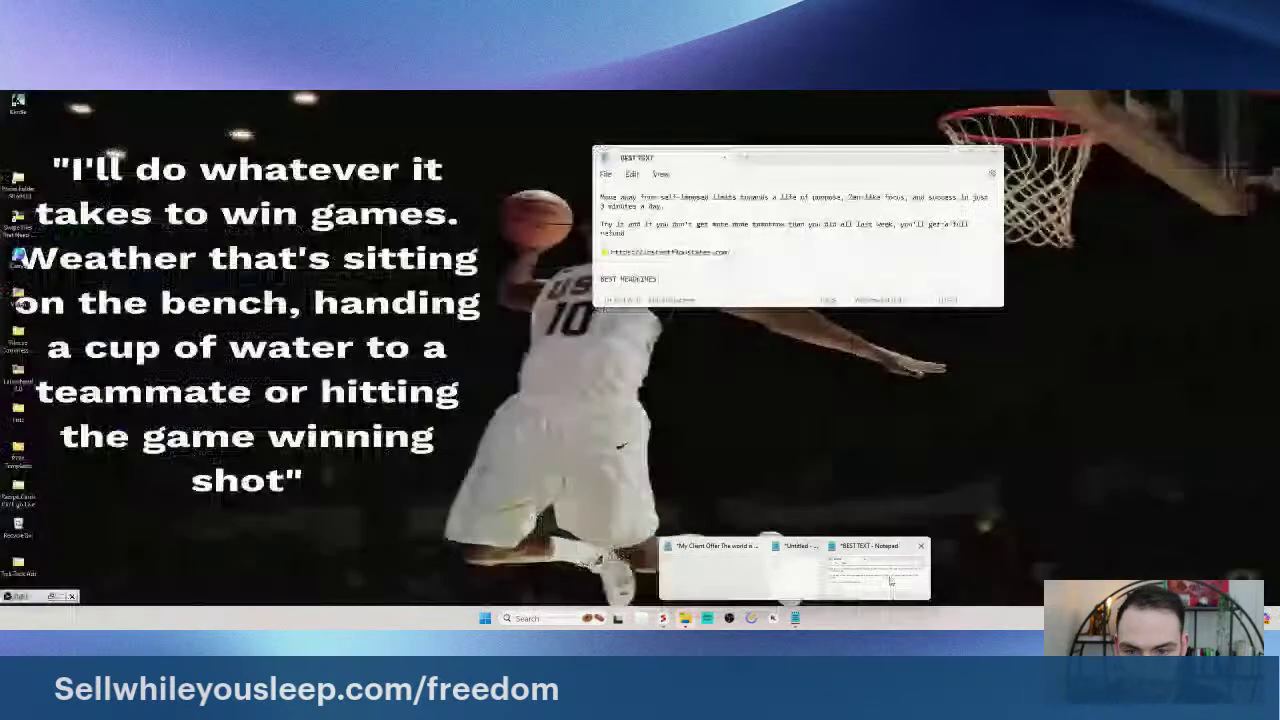
{"action": "left_click", "coordinate": [890, 580]}
{"action": "key", "text": "ctrl+v"}
{"action": "key", "text": "Return"}
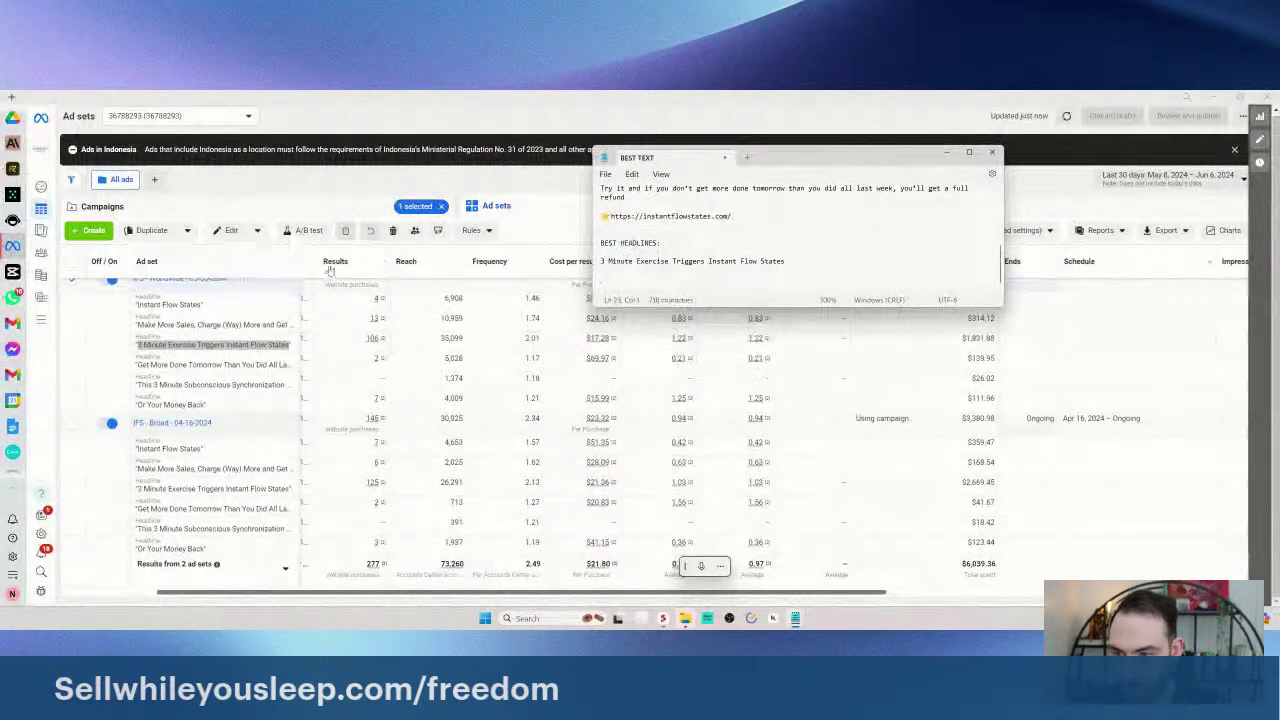
- Break the ad set results down by Dynamic creative element: Description
{"action": "left_click", "coordinate": [274, 280]}
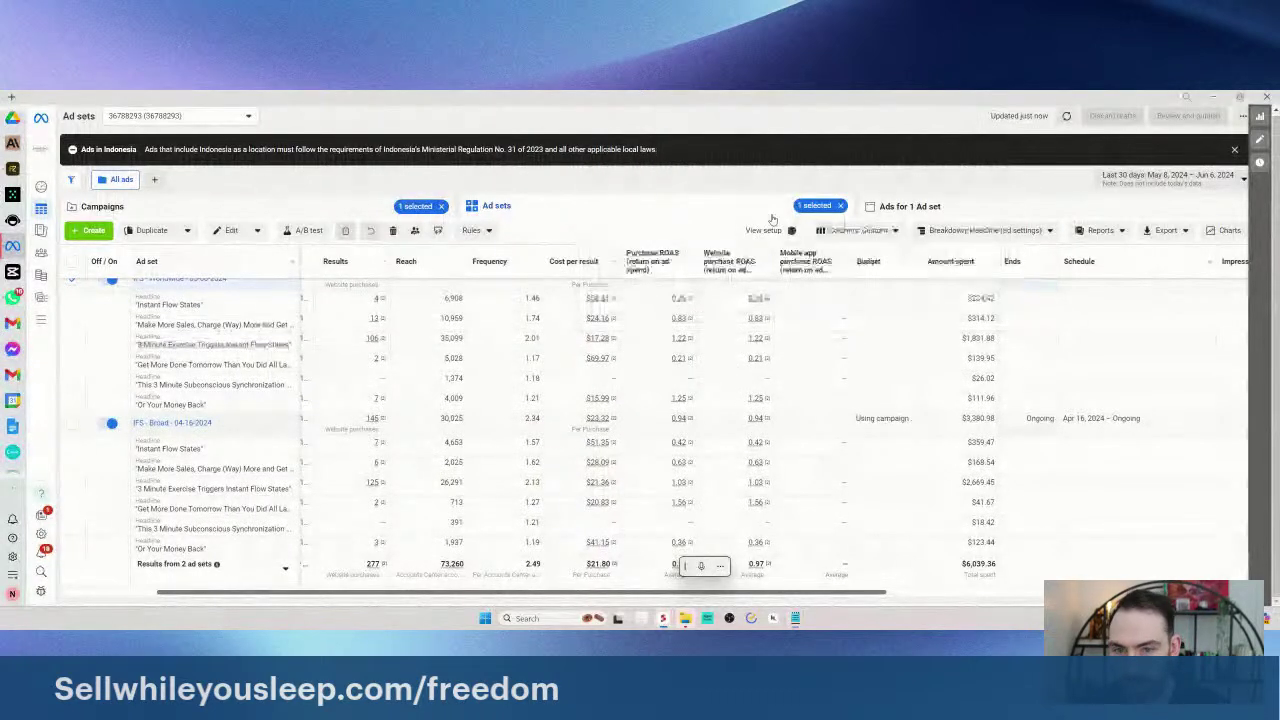
{"action": "left_click", "coordinate": [977, 230]}
{"action": "scroll", "coordinate": [980, 400], "scroll_direction": "down", "scroll_amount": 2}
{"action": "mouse_move", "coordinate": [966, 528]}
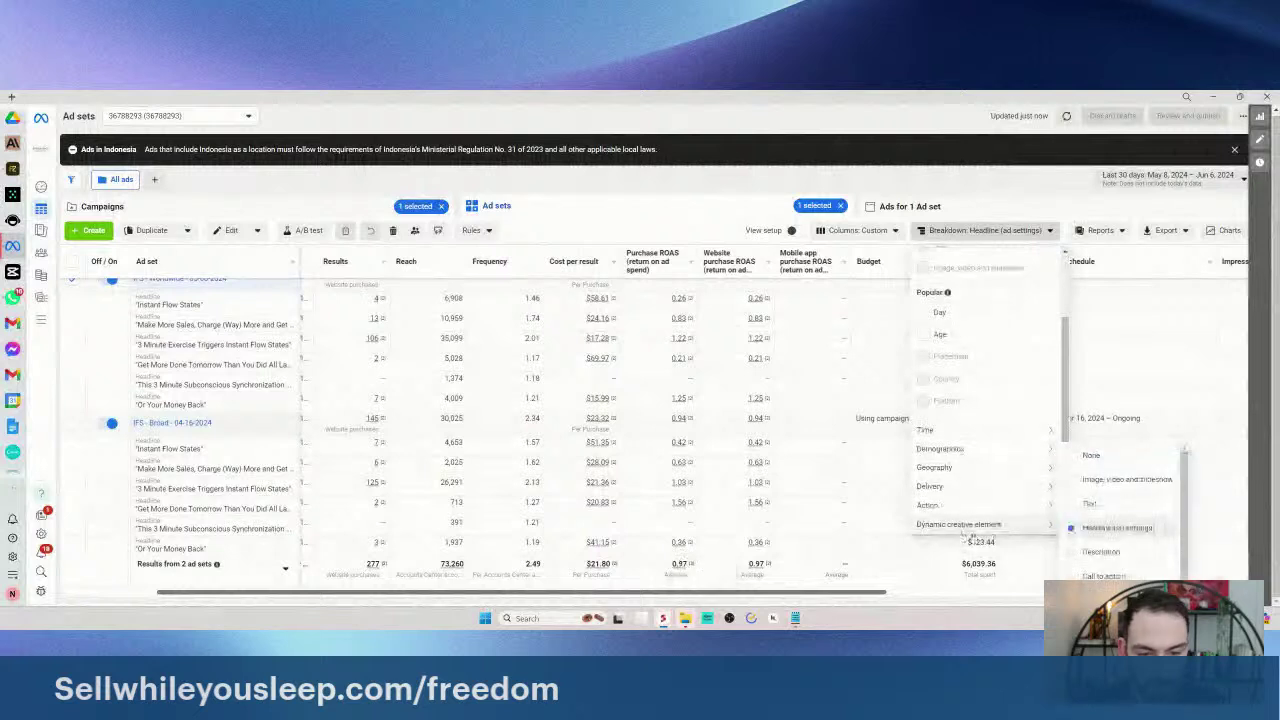
{"action": "left_click", "coordinate": [1101, 540]}
{"action": "left_click", "coordinate": [605, 465]}
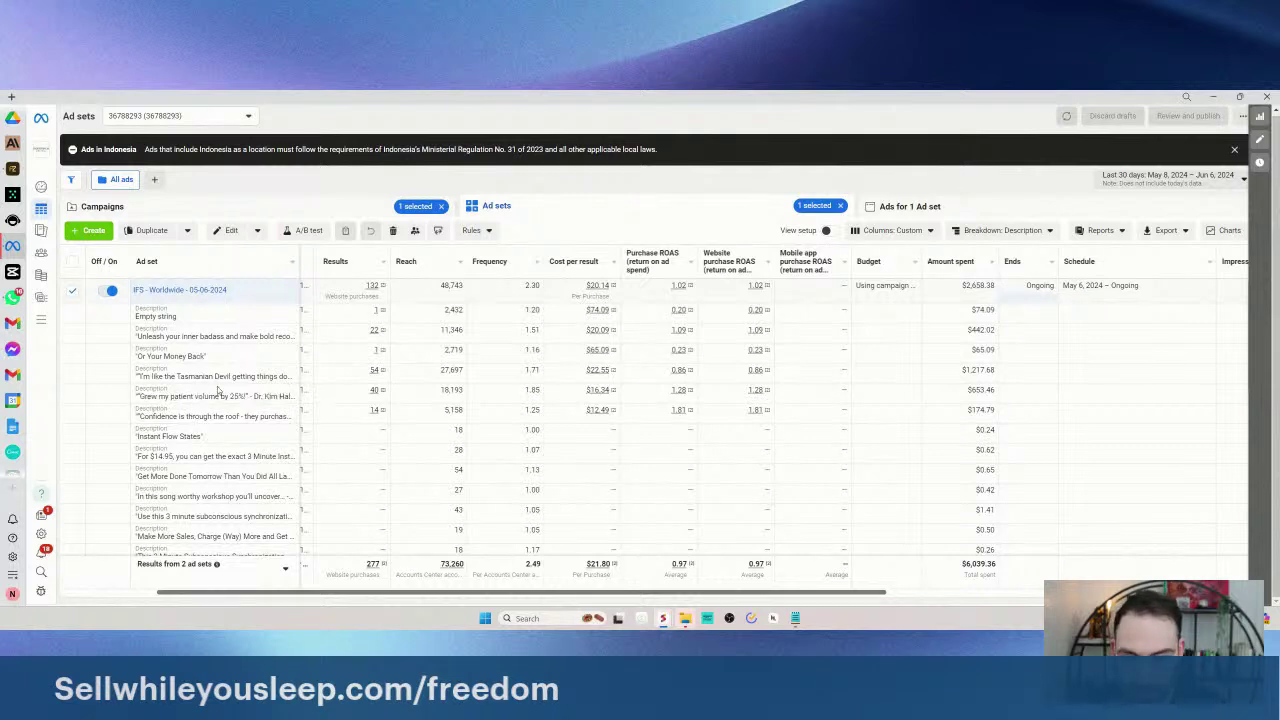
- Review the description rows, then list the ads inside the IFS - Worldwide - 05-06-2024 ad set
{"action": "mouse_move", "coordinate": [689, 369]}
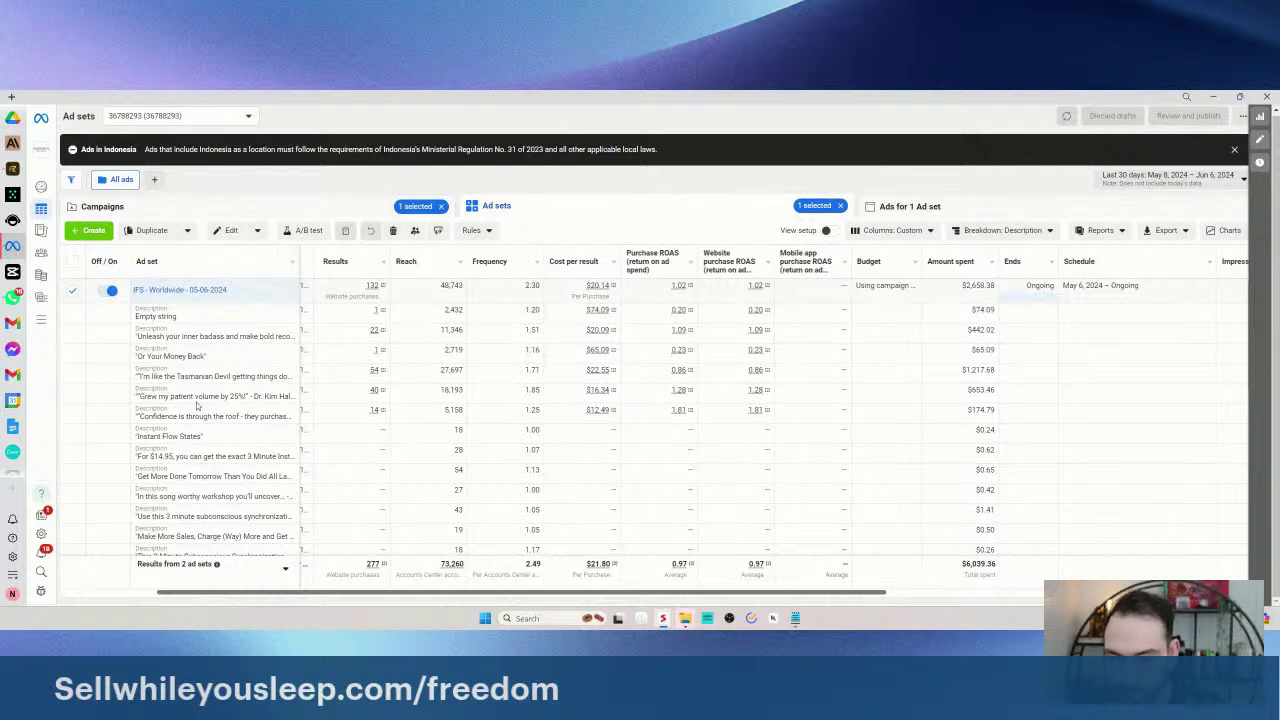
{"action": "scroll", "coordinate": [200, 410], "scroll_direction": "down", "scroll_amount": 3}
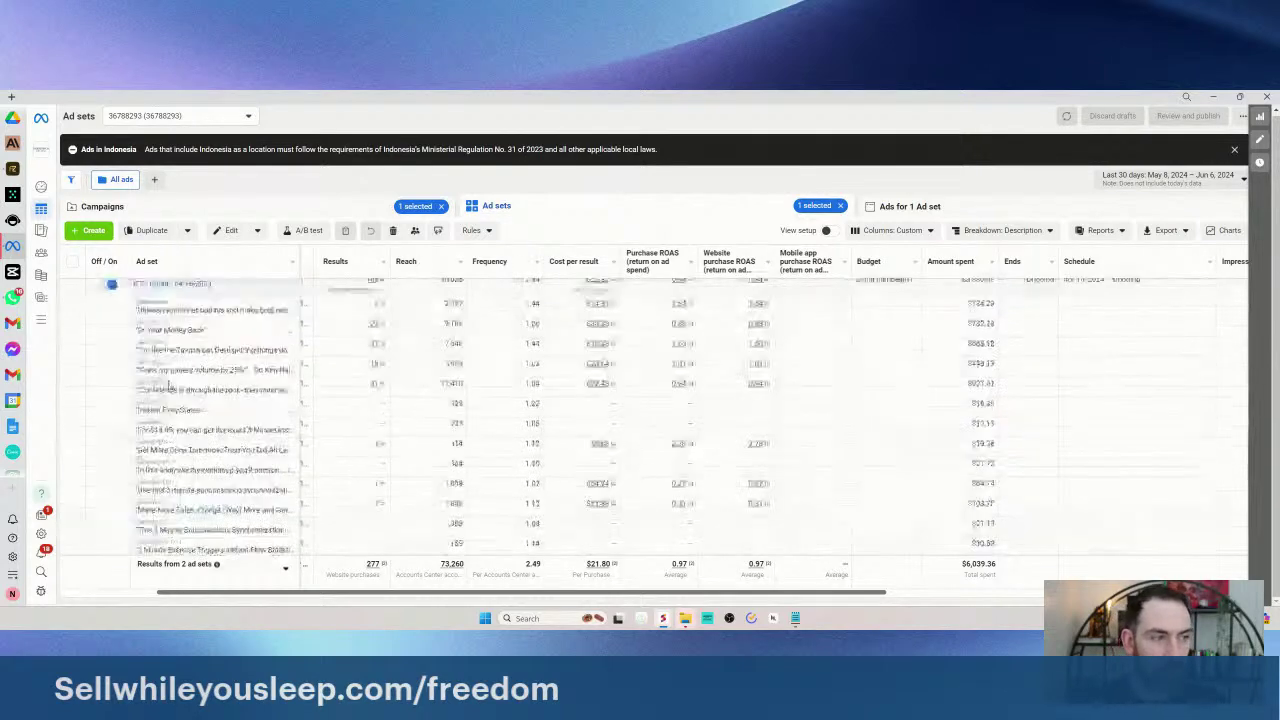
{"action": "scroll", "coordinate": [167, 386], "scroll_direction": "up", "scroll_amount": 2}
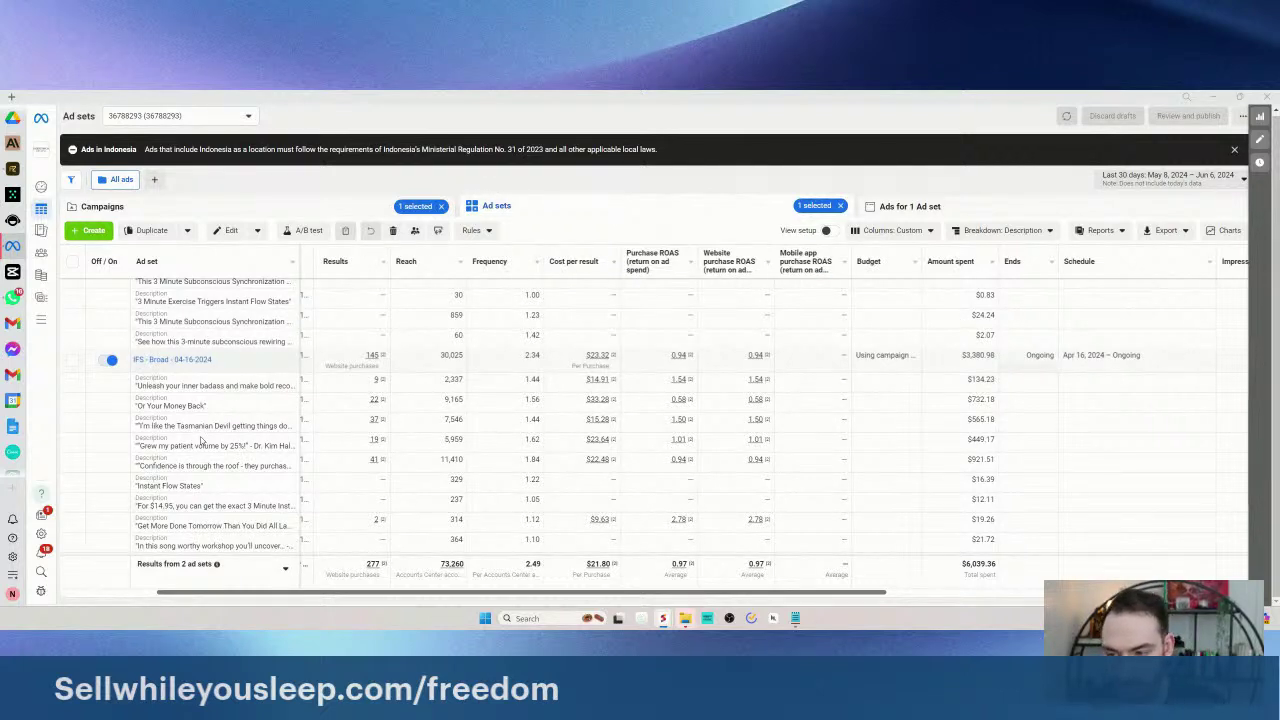
{"action": "scroll", "coordinate": [200, 440], "scroll_direction": "down", "scroll_amount": 1}
{"action": "scroll", "coordinate": [198, 400], "scroll_direction": "up", "scroll_amount": 4}
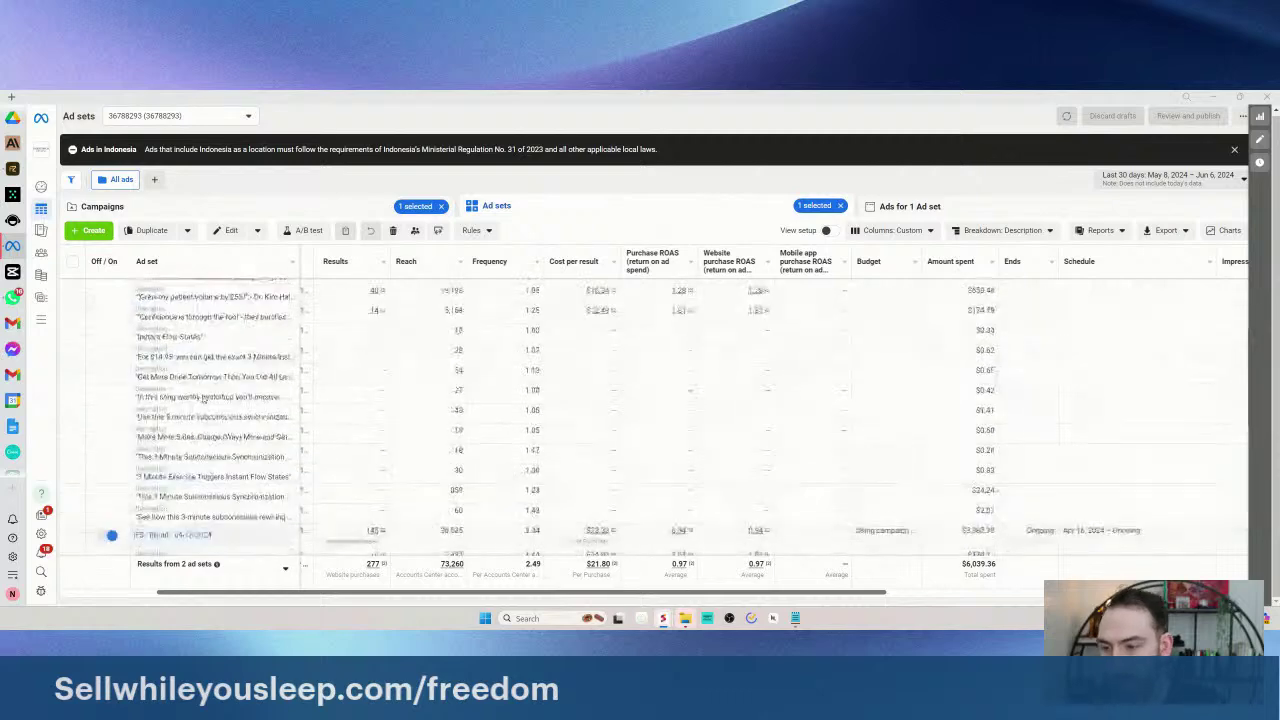
{"action": "scroll", "coordinate": [205, 453], "scroll_direction": "up", "scroll_amount": 3}
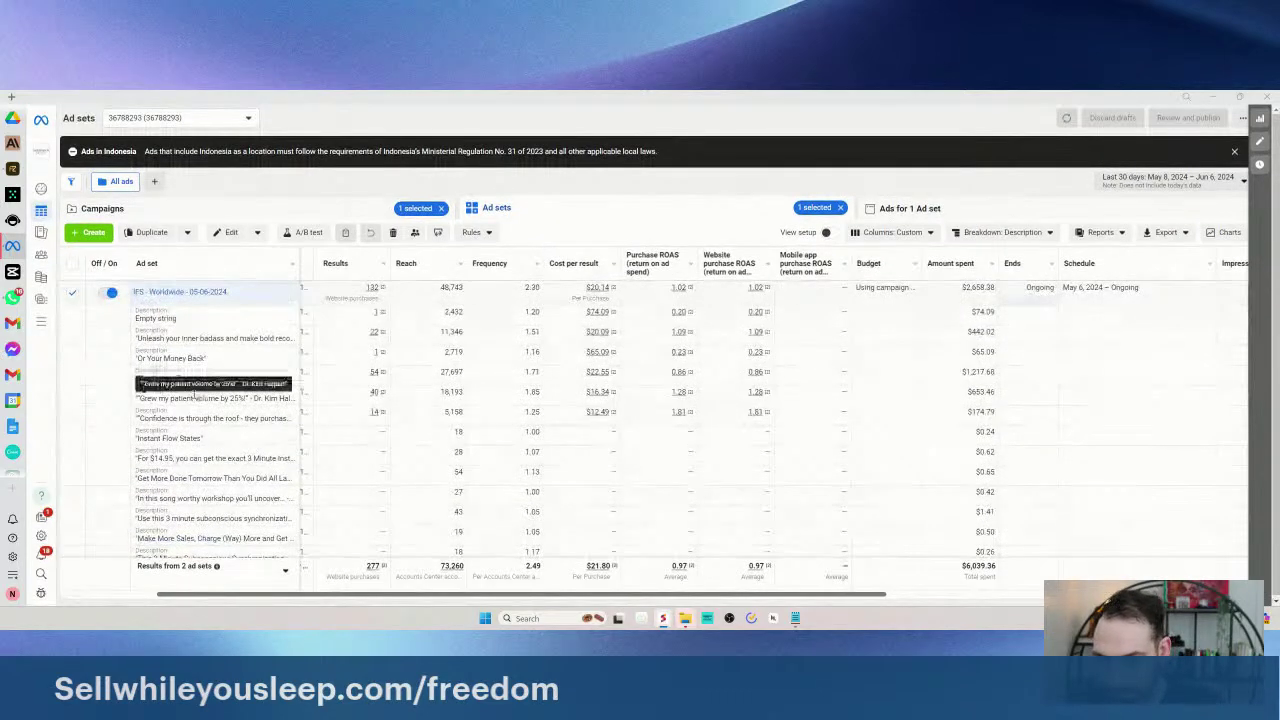
{"action": "right_click", "coordinate": [154, 328]}
{"action": "key", "text": "Escape"}
{"action": "left_click", "coordinate": [955, 215]}
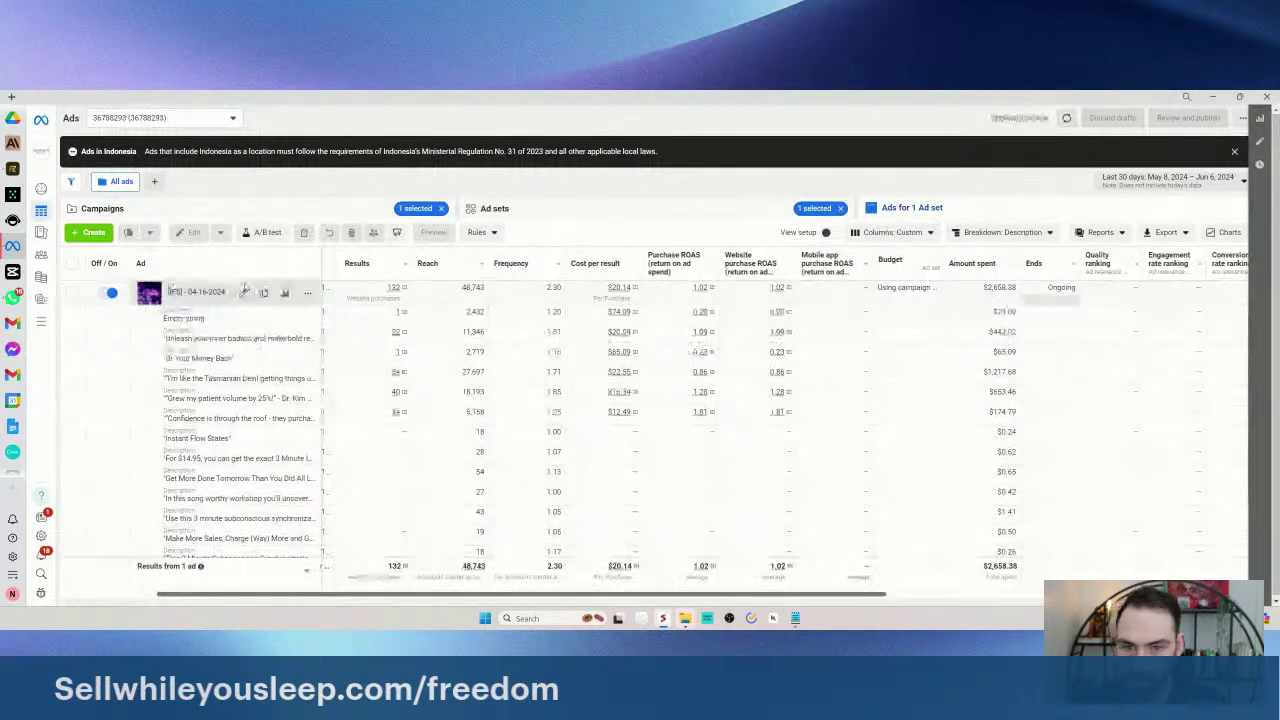
- Edit the ad and copy its 'Grew my patient volume by 25%' testimonial description
{"action": "left_click", "coordinate": [242, 292]}
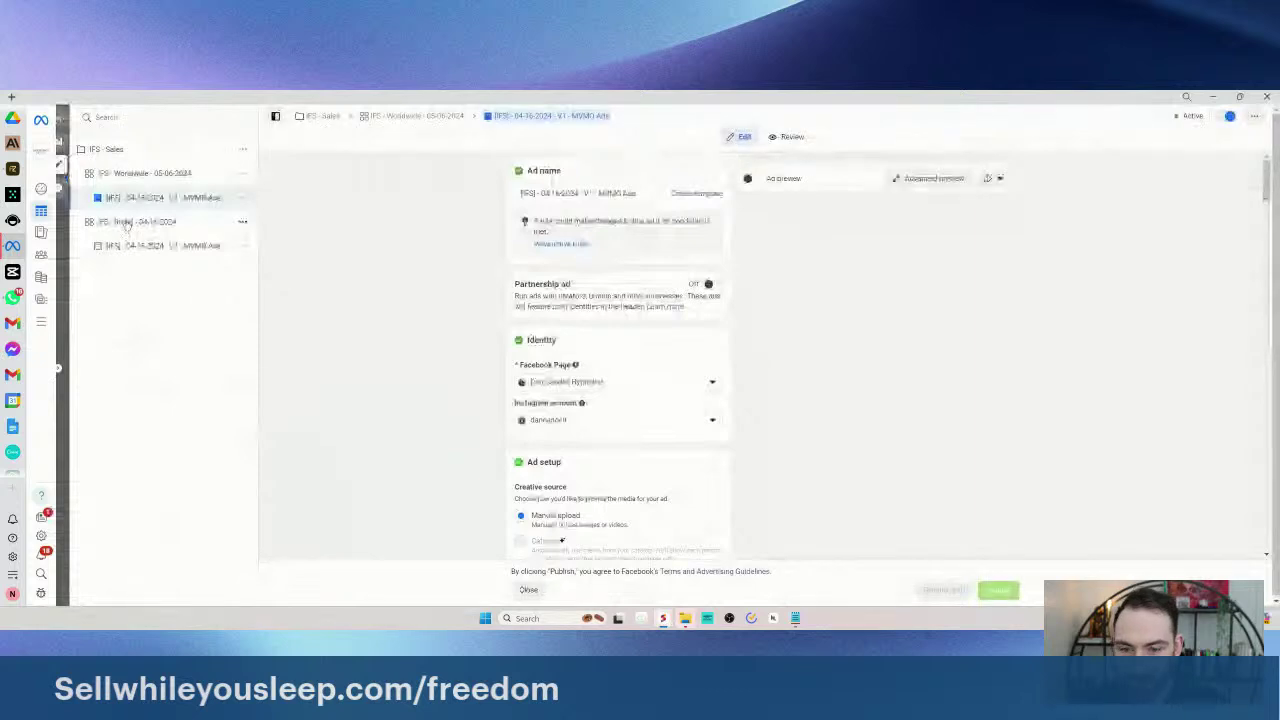
{"action": "scroll", "coordinate": [568, 313], "scroll_direction": "down", "scroll_amount": 10}
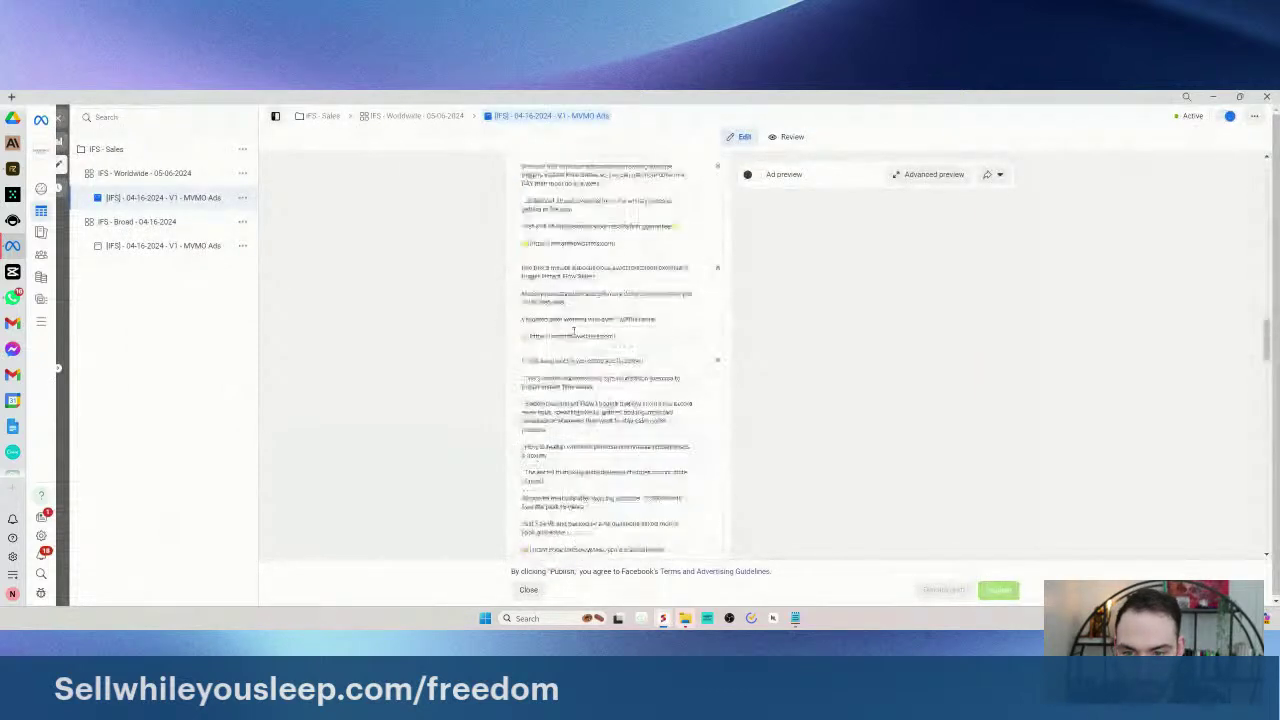
{"action": "scroll", "coordinate": [597, 295], "scroll_direction": "down", "scroll_amount": 3}
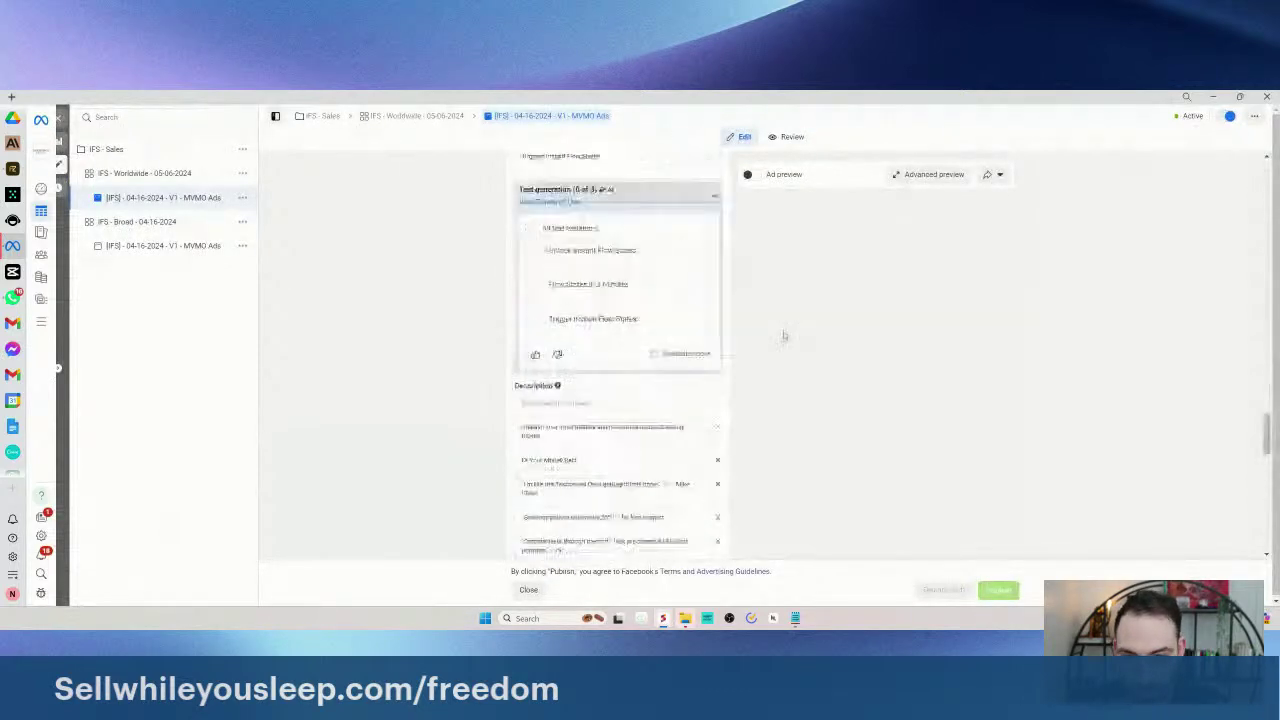
{"action": "scroll", "coordinate": [474, 383], "scroll_direction": "down", "scroll_amount": 5}
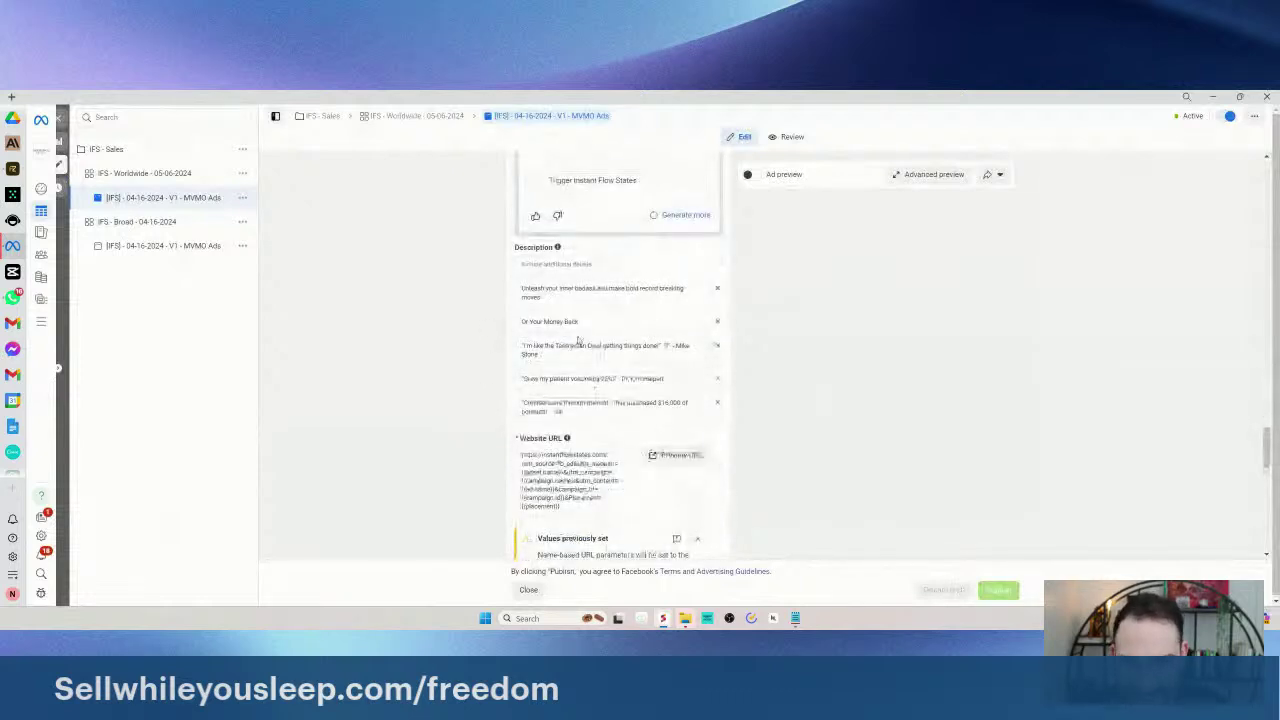
{"action": "left_click", "coordinate": [592, 378]}
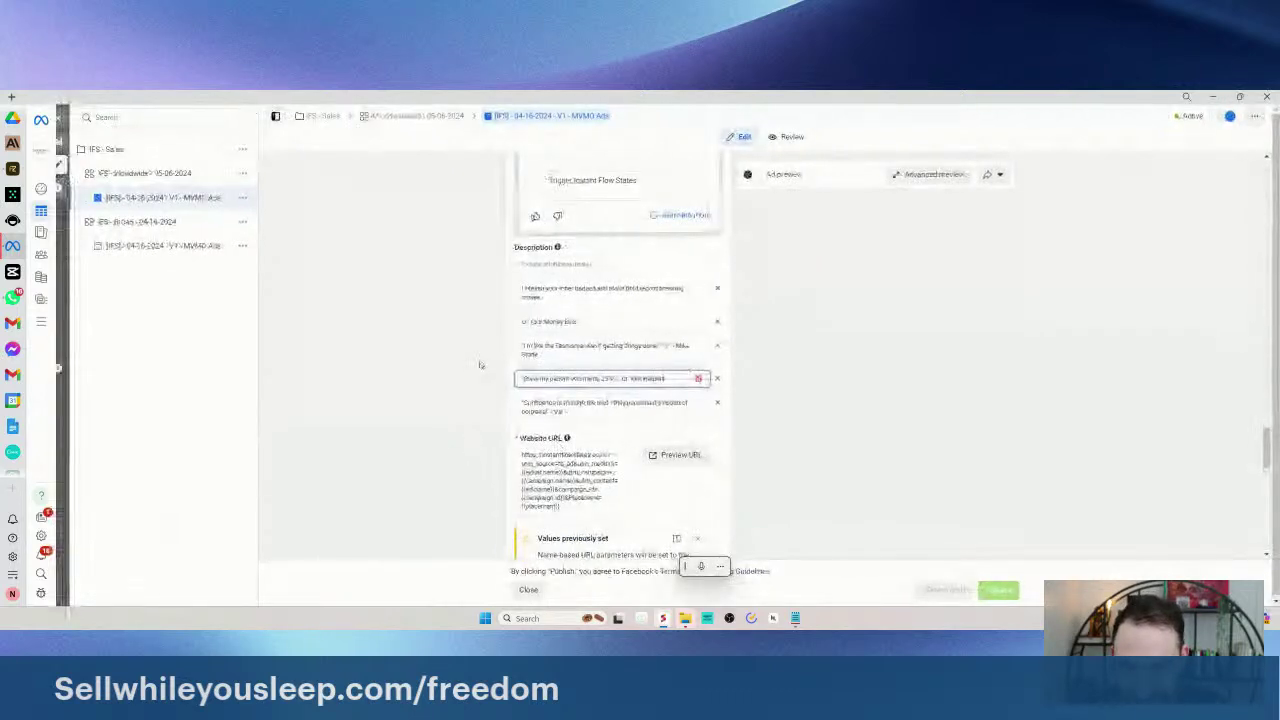
{"action": "key", "text": "ctrl+a"}
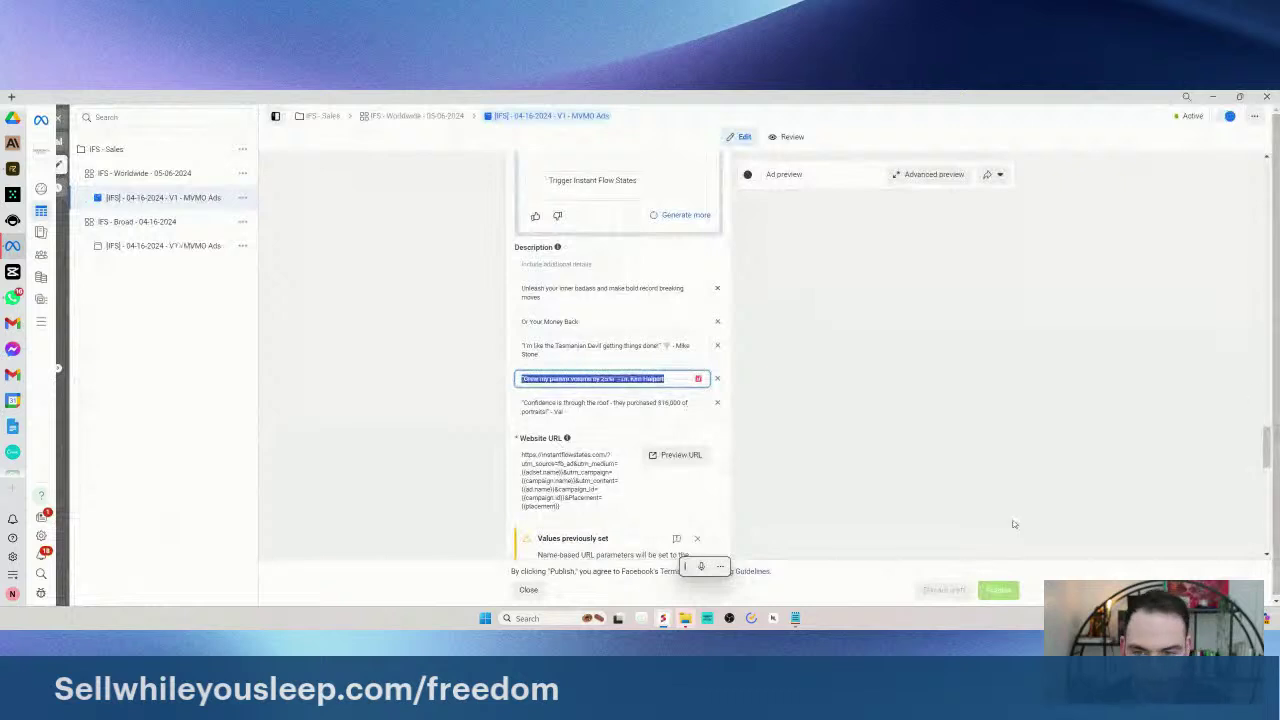
{"action": "key", "text": "ctrl+plus"}
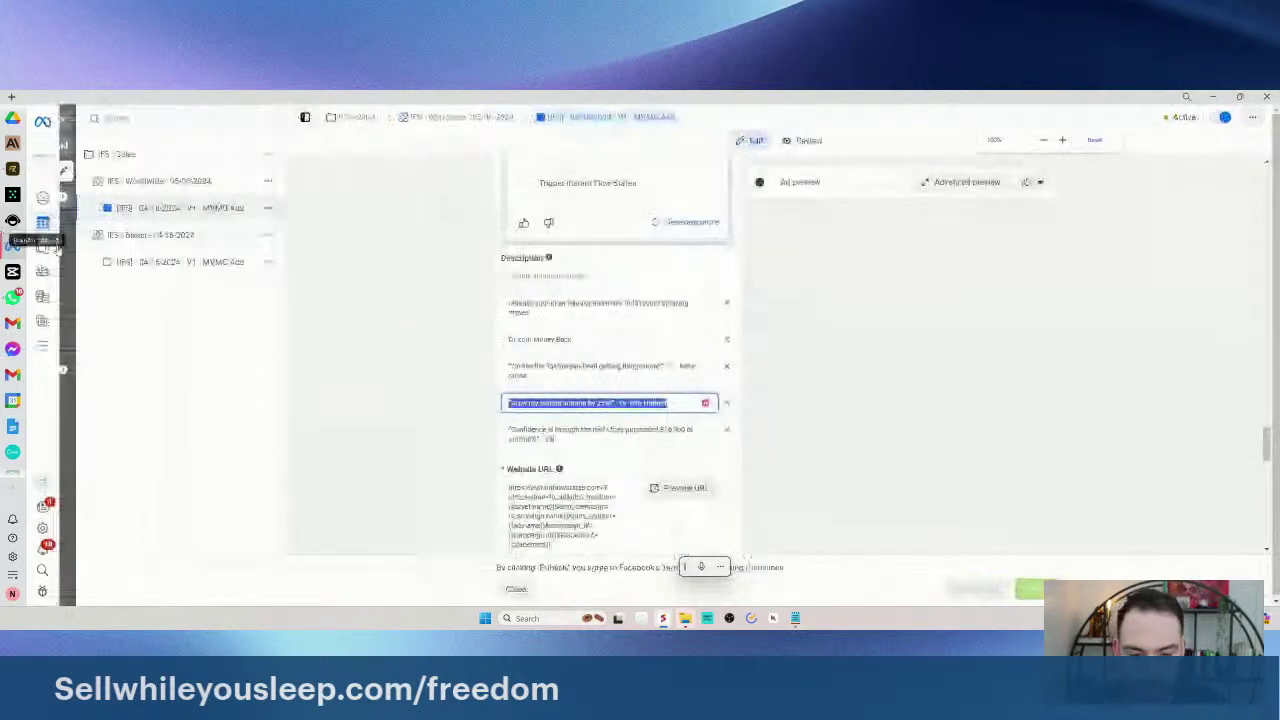
- Bring the BEST TEXT note forward, minimize Untitled, and position the note over the editor
{"action": "mouse_move", "coordinate": [840, 578]}
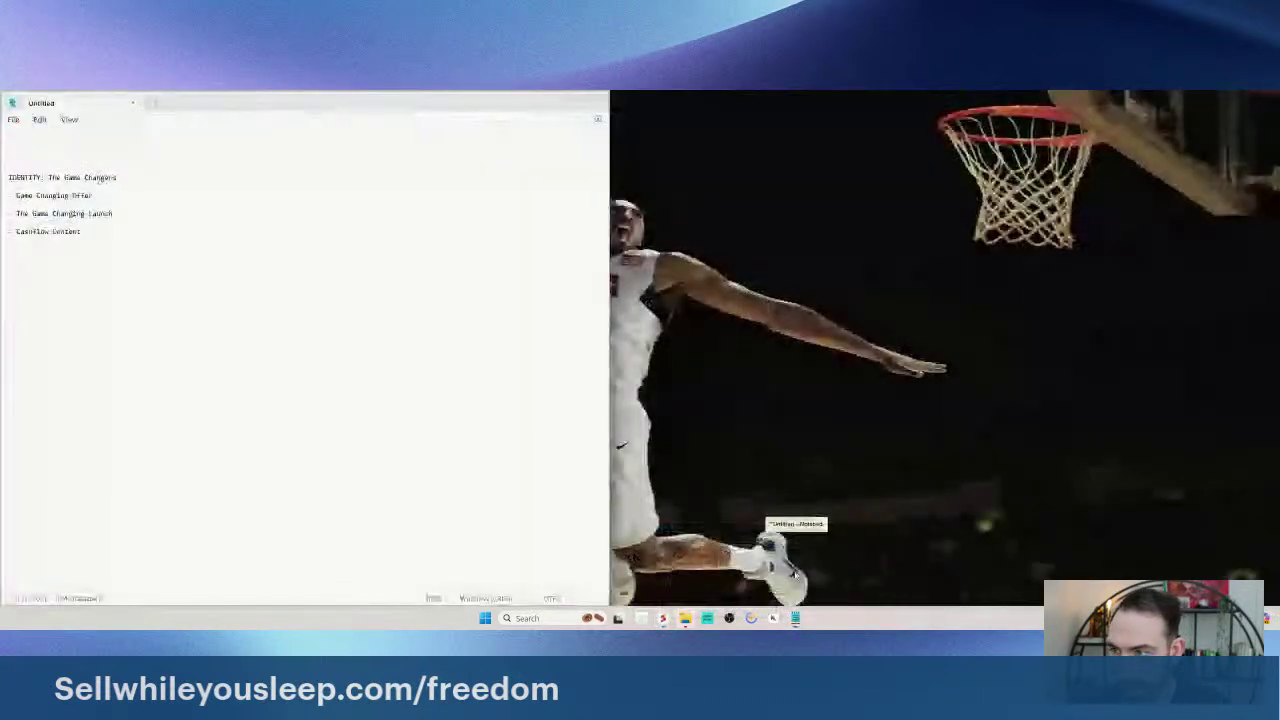
{"action": "left_click", "coordinate": [795, 565]}
{"action": "mouse_move", "coordinate": [795, 618]}
{"action": "left_click", "coordinate": [870, 560]}
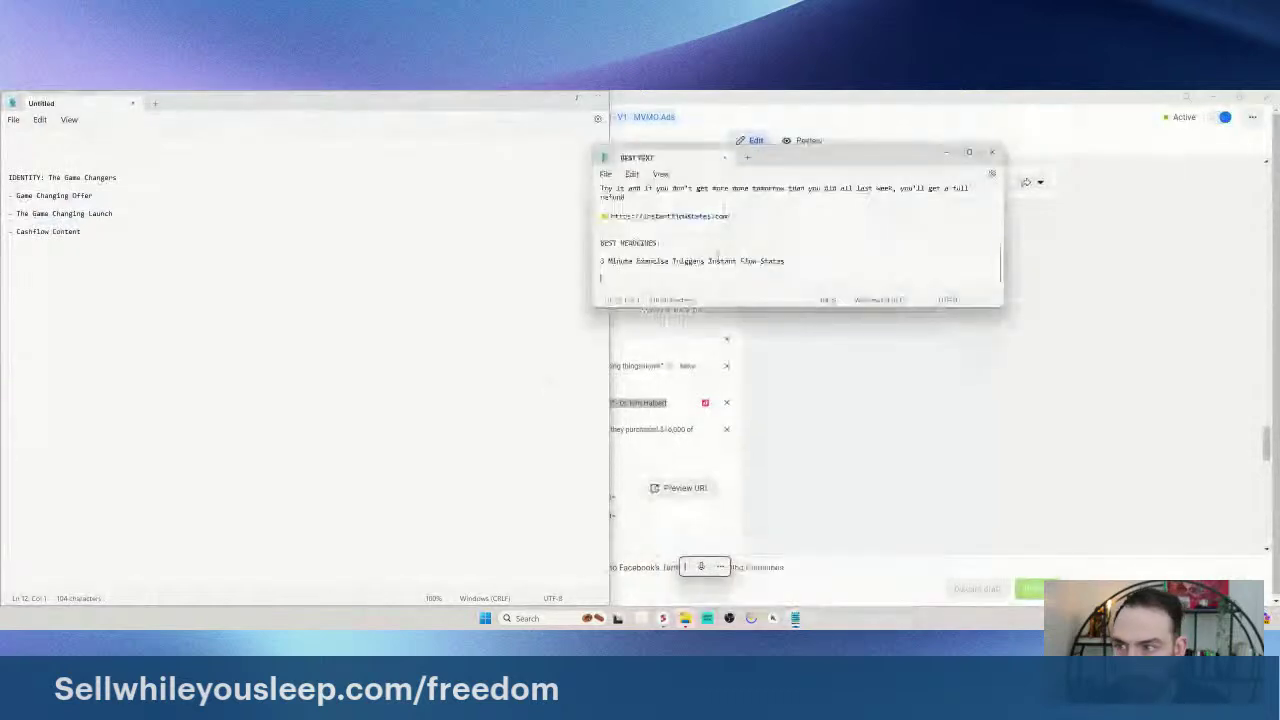
{"action": "left_click", "coordinate": [552, 99]}
{"action": "left_click_drag", "start_coordinate": [818, 157], "coordinate": [580, 196]}
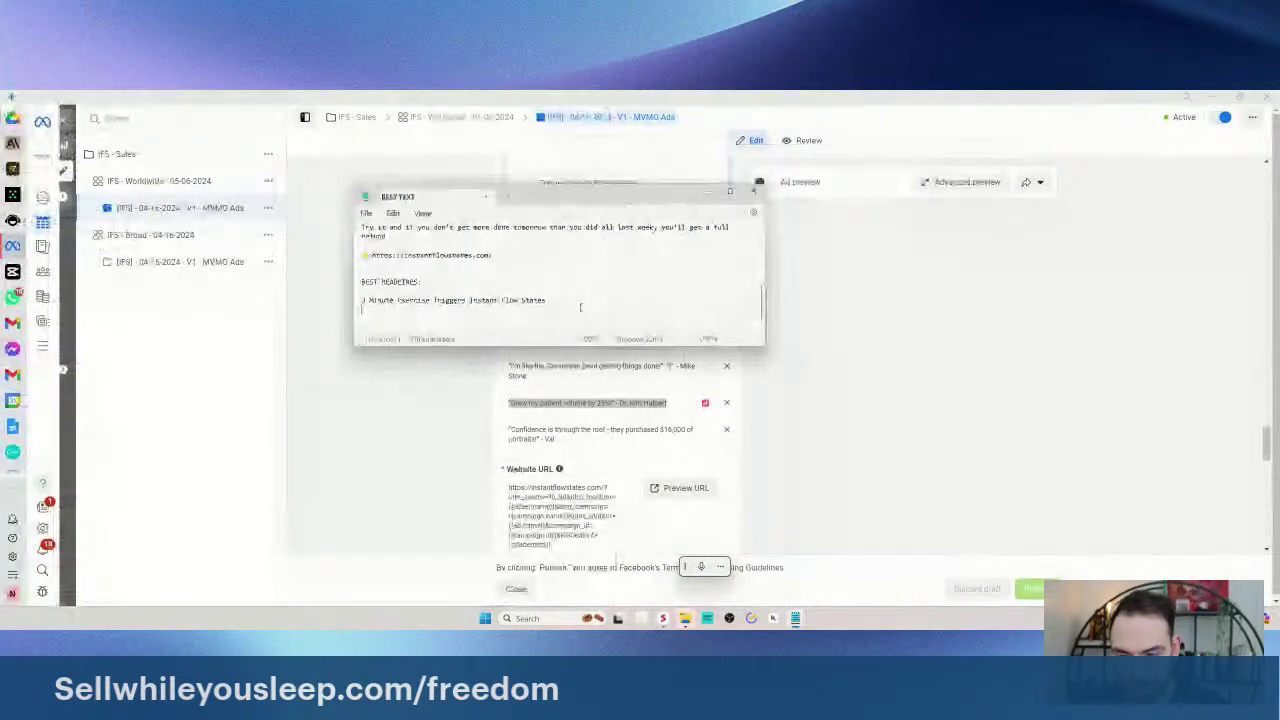
- Add a DESCRIPTION: label with the pasted testimonial below it, then close the ad editor
{"action": "key", "text": "Return"}
{"action": "key", "text": "Return"}
{"action": "type", "text": "(RESE"}
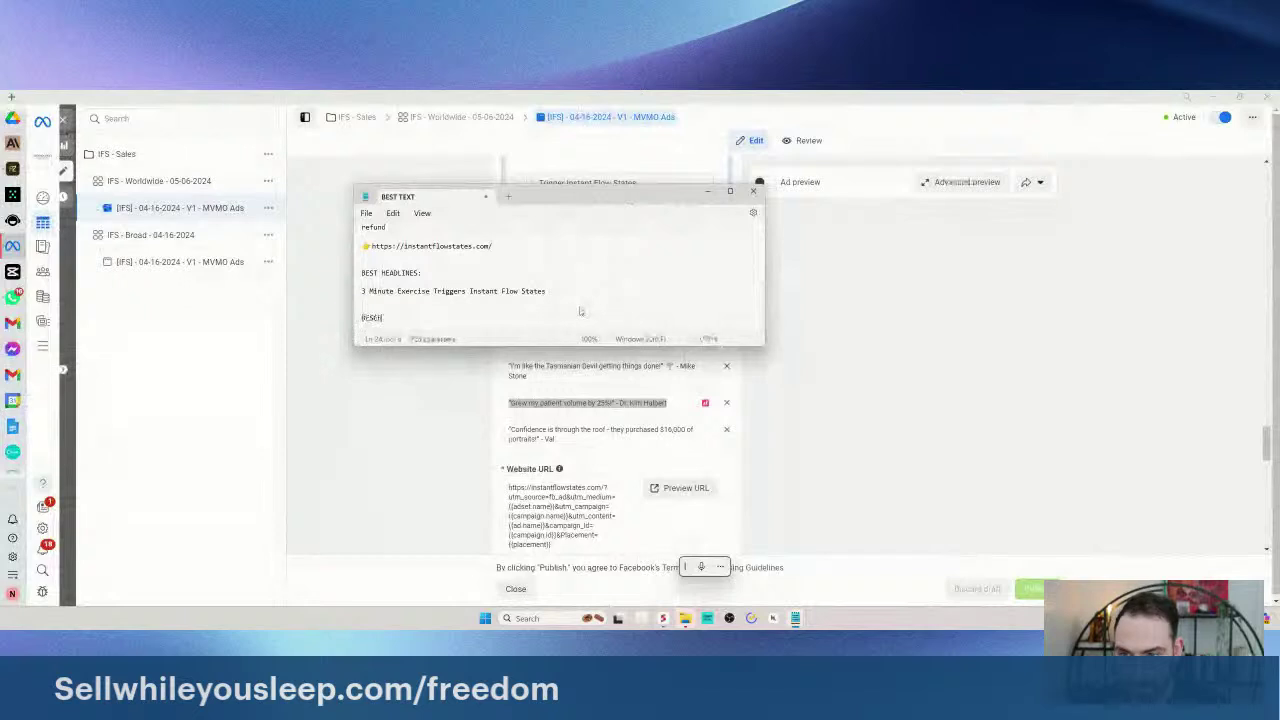
{"action": "key", "text": "Return"}
{"action": "left_click", "coordinate": [434, 432]}
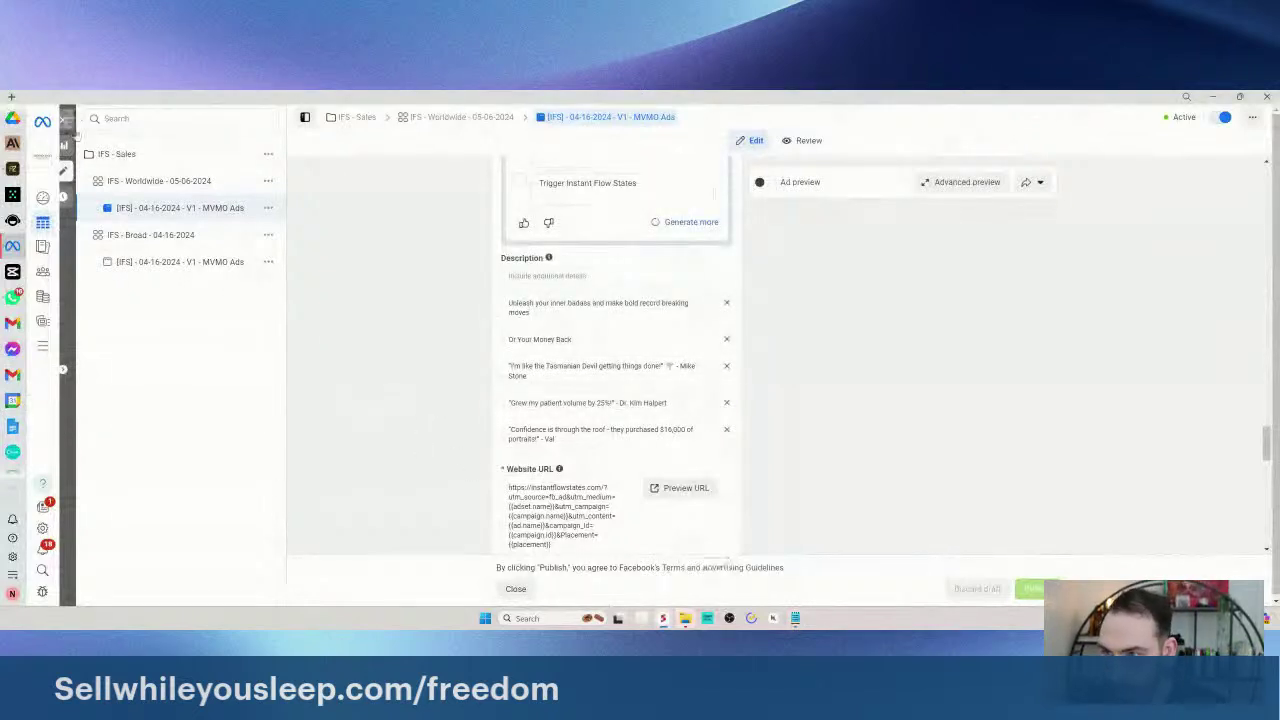
{"action": "left_click", "coordinate": [66, 118]}
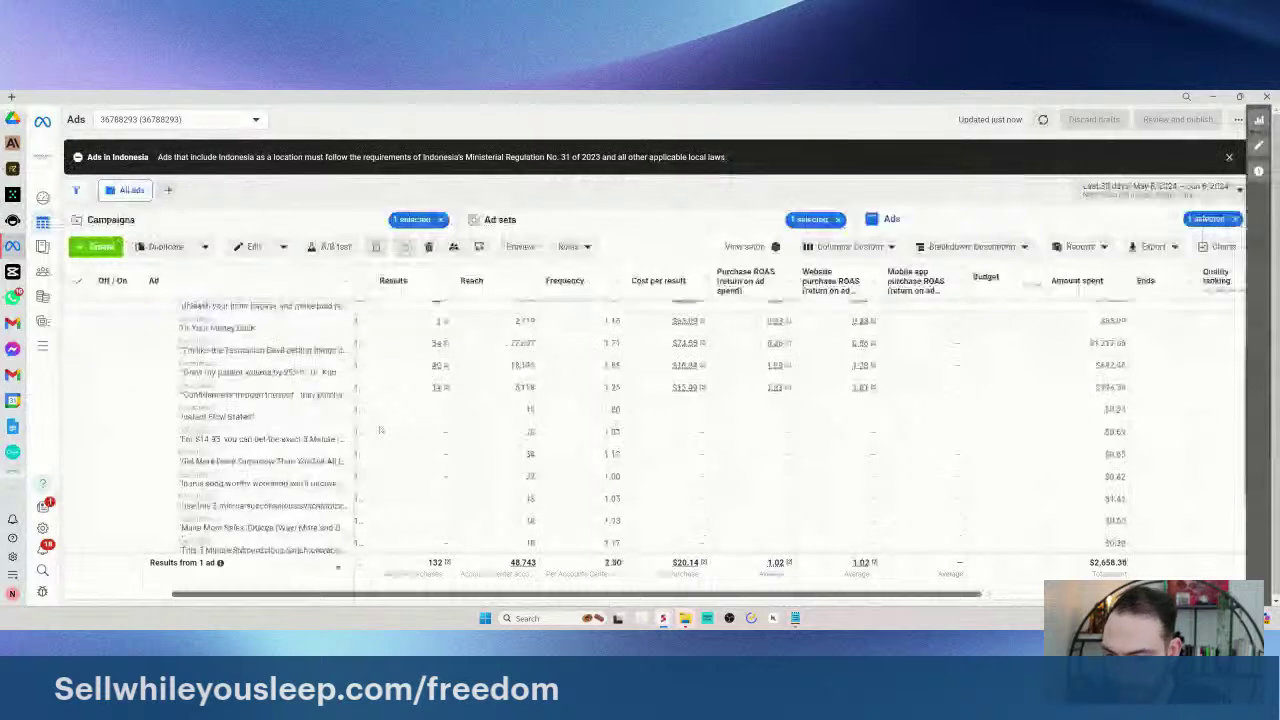
- Scroll through the ads table's per-description results, totalling $2,658.38 spent
{"action": "scroll", "coordinate": [370, 415], "scroll_direction": "down", "scroll_amount": 1}
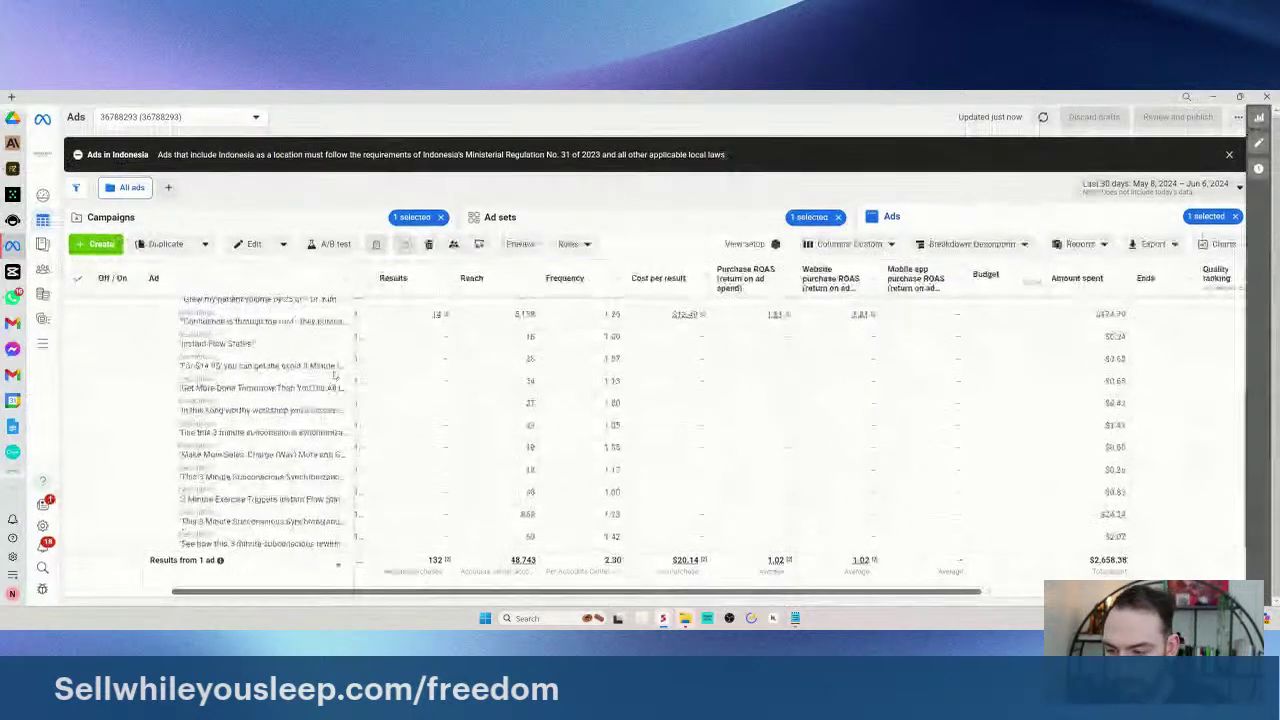
{"action": "scroll", "coordinate": [335, 375], "scroll_direction": "up", "scroll_amount": 2}
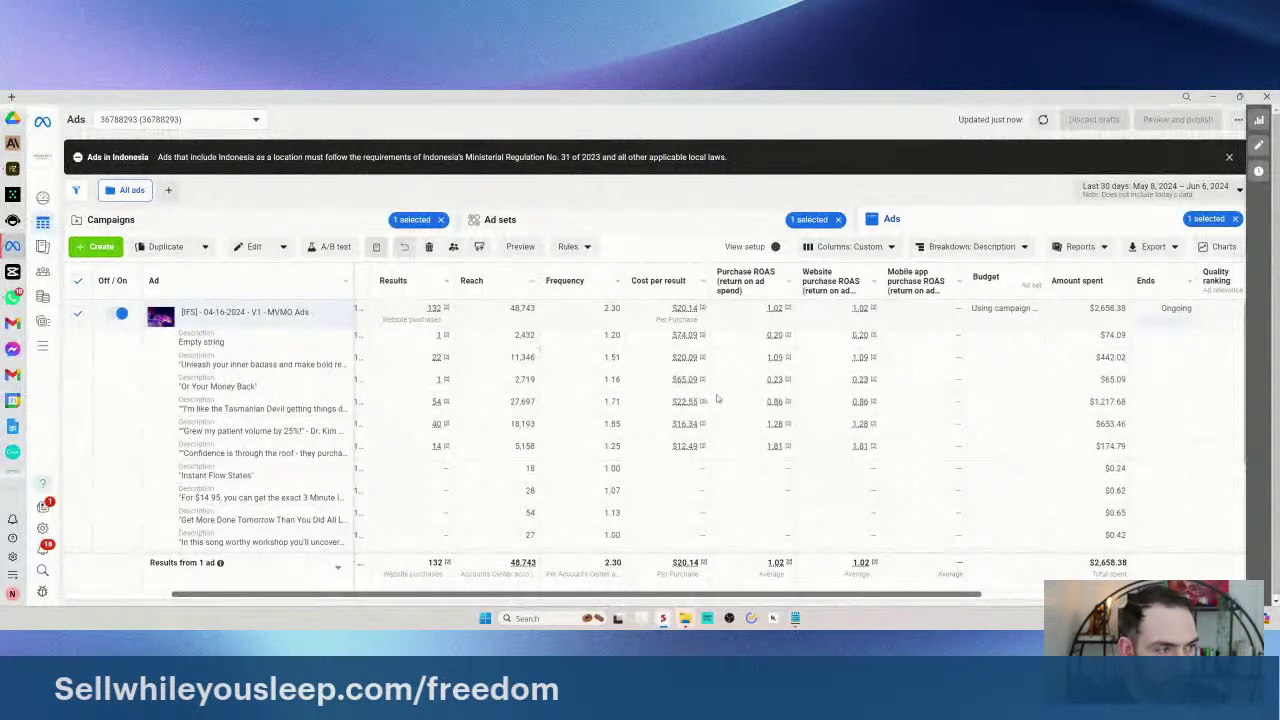
{"action": "scroll", "coordinate": [250, 412], "scroll_direction": "down", "scroll_amount": 1}
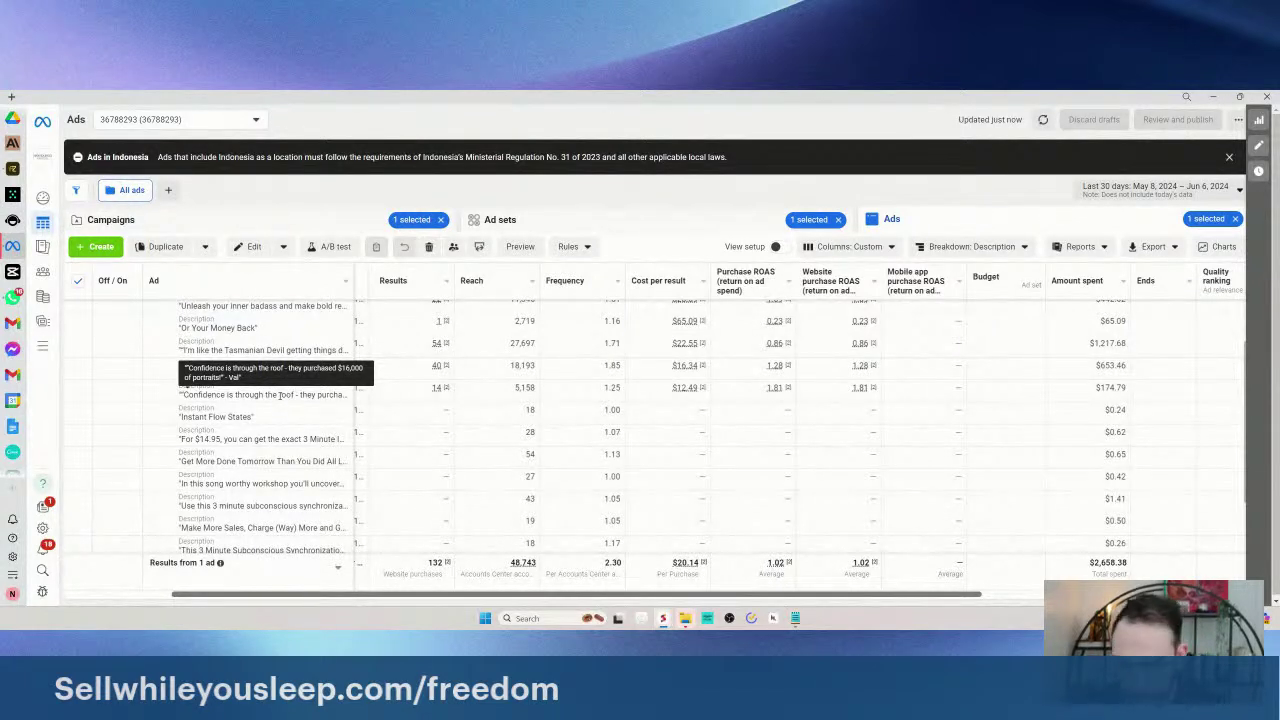
{"action": "scroll", "coordinate": [443, 482], "scroll_direction": "down", "scroll_amount": 2}
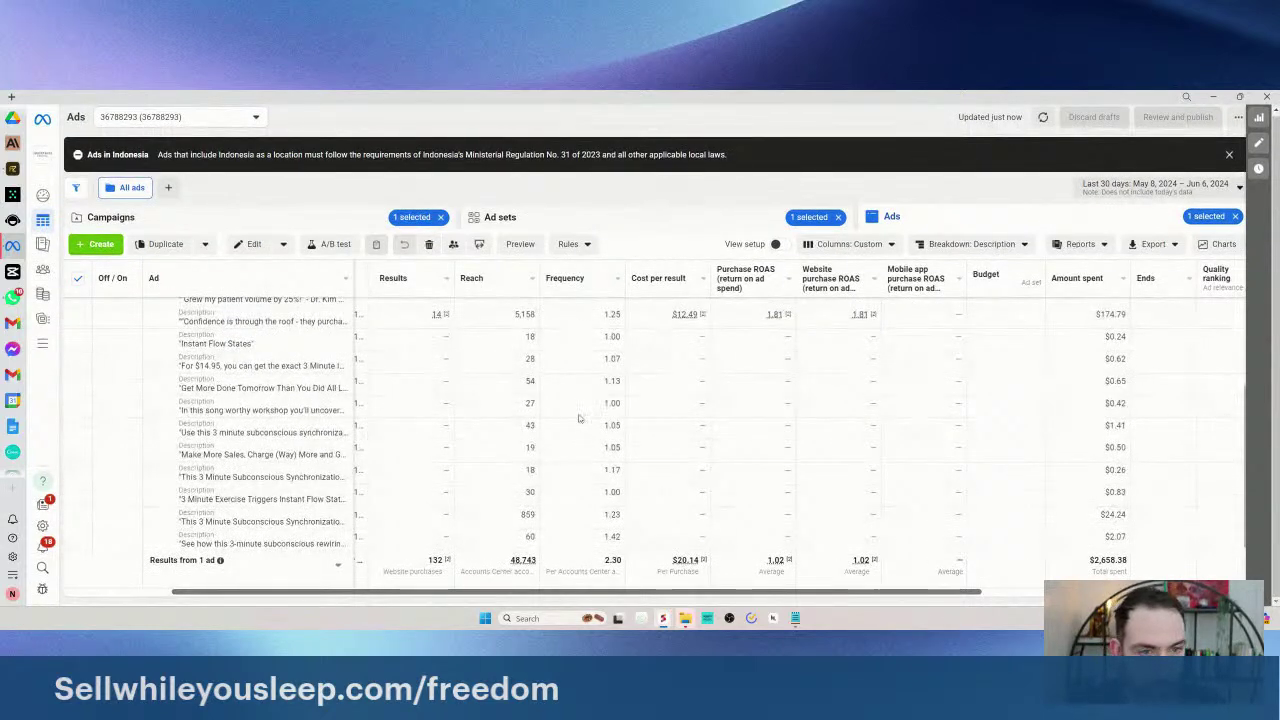
{"action": "scroll", "coordinate": [583, 413], "scroll_direction": "up", "scroll_amount": 4}
- Swap the Description breakdown for image, video and slideshow, then list ad sets
{"action": "left_click", "coordinate": [960, 246]}
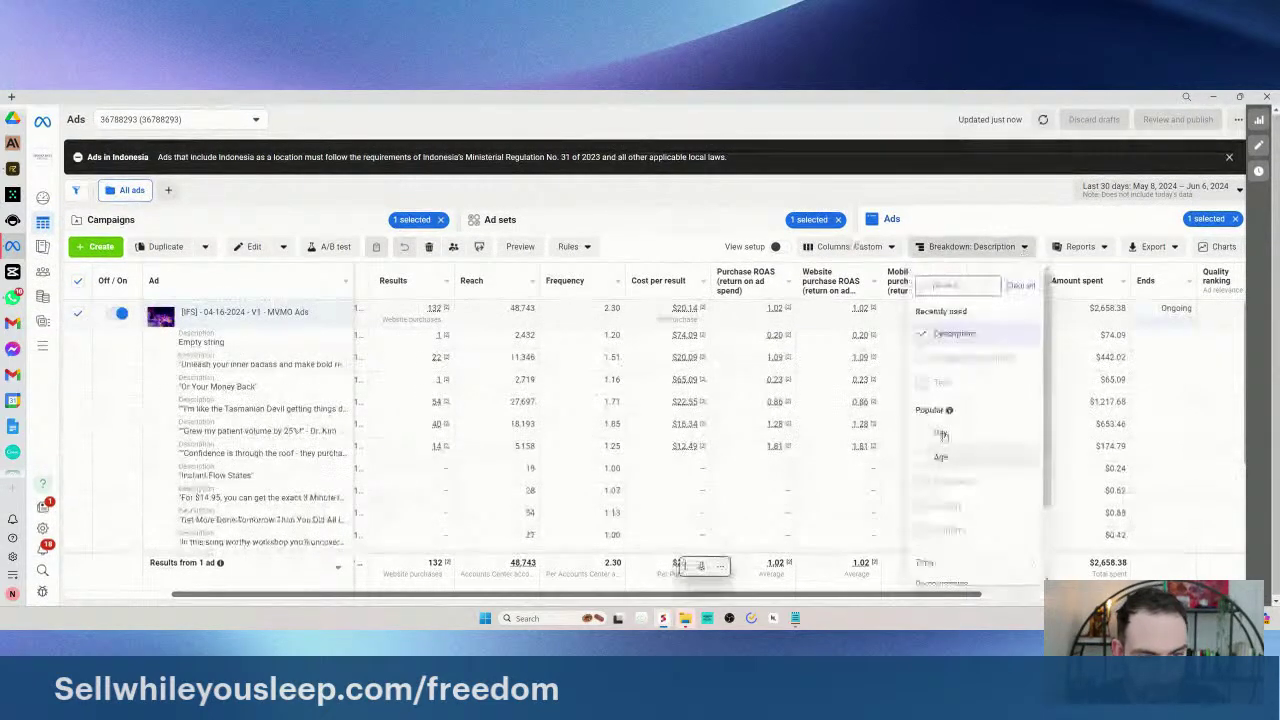
{"action": "left_click", "coordinate": [945, 333]}
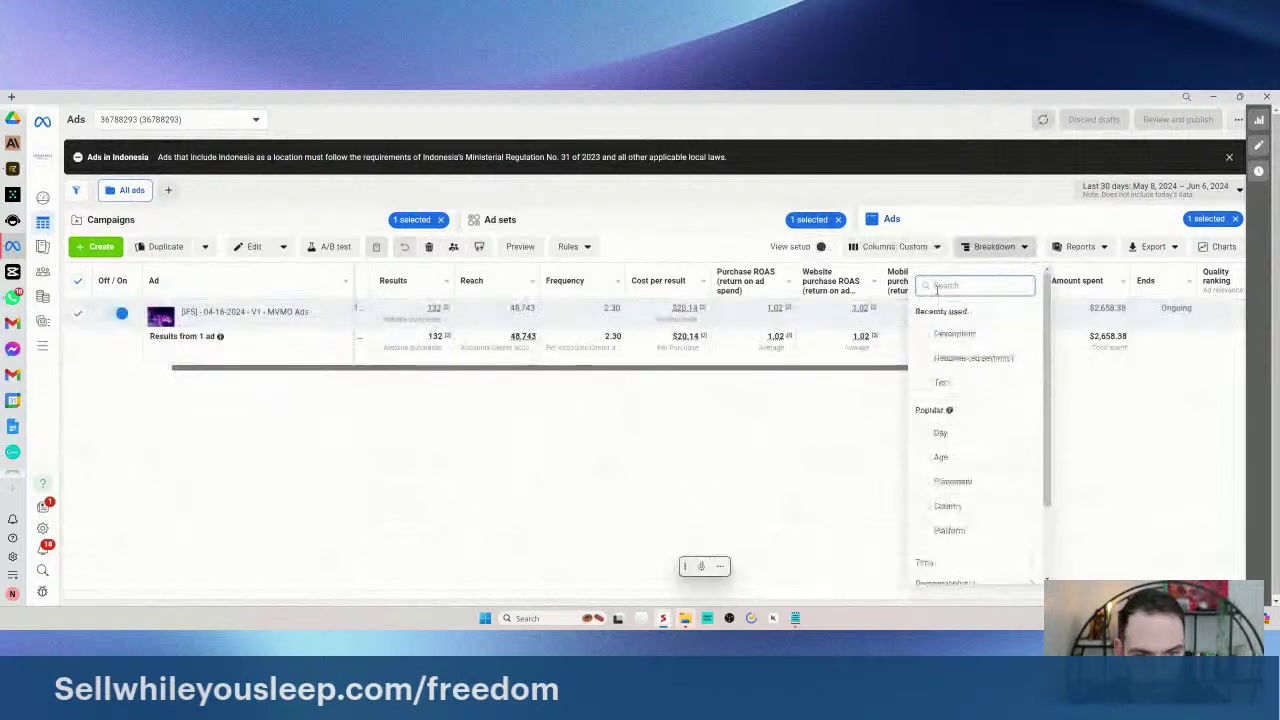
{"action": "scroll", "coordinate": [977, 423], "scroll_direction": "down", "scroll_amount": 1}
{"action": "mouse_move", "coordinate": [973, 578]}
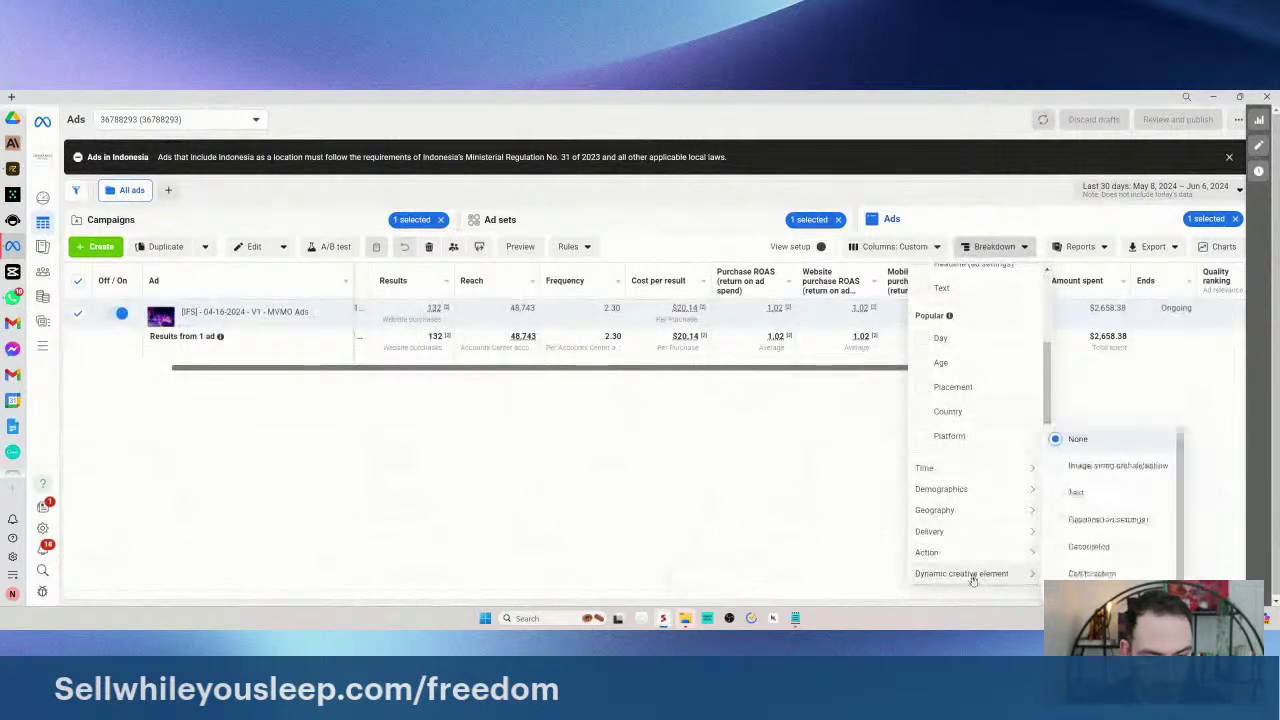
{"action": "left_click", "coordinate": [1115, 465]}
{"action": "left_click", "coordinate": [675, 457]}
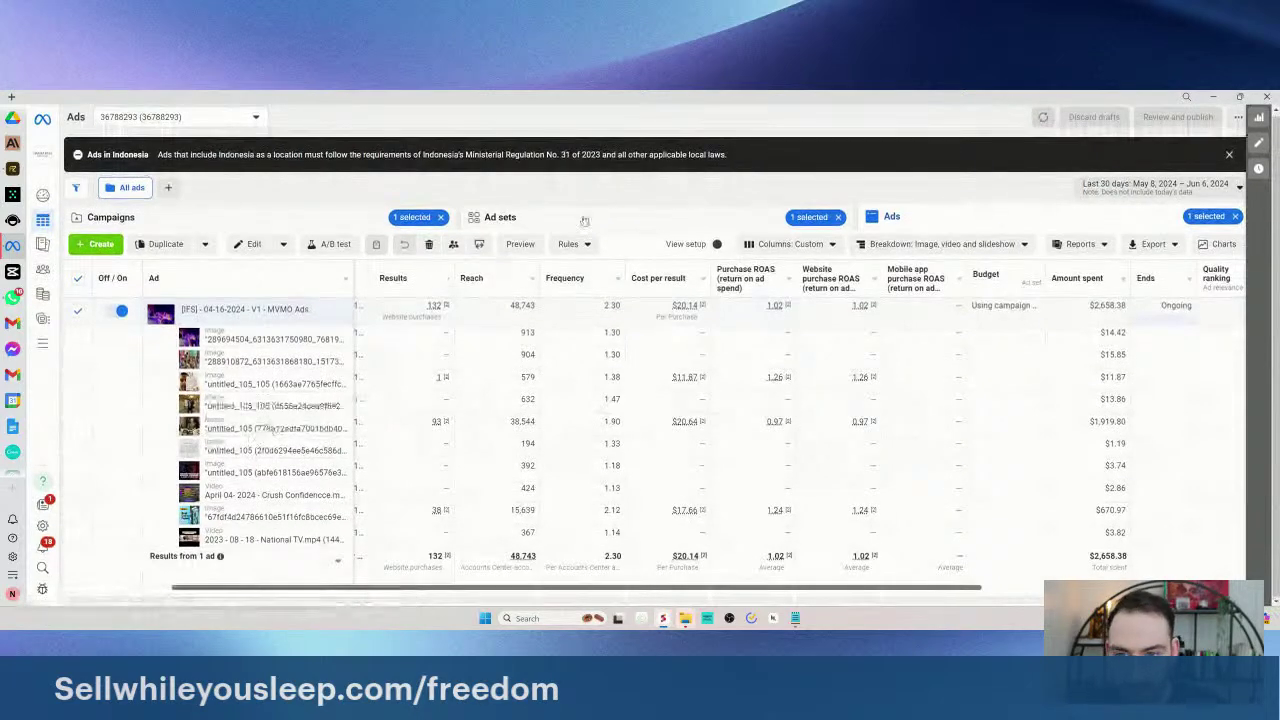
{"action": "left_click", "coordinate": [500, 217]}
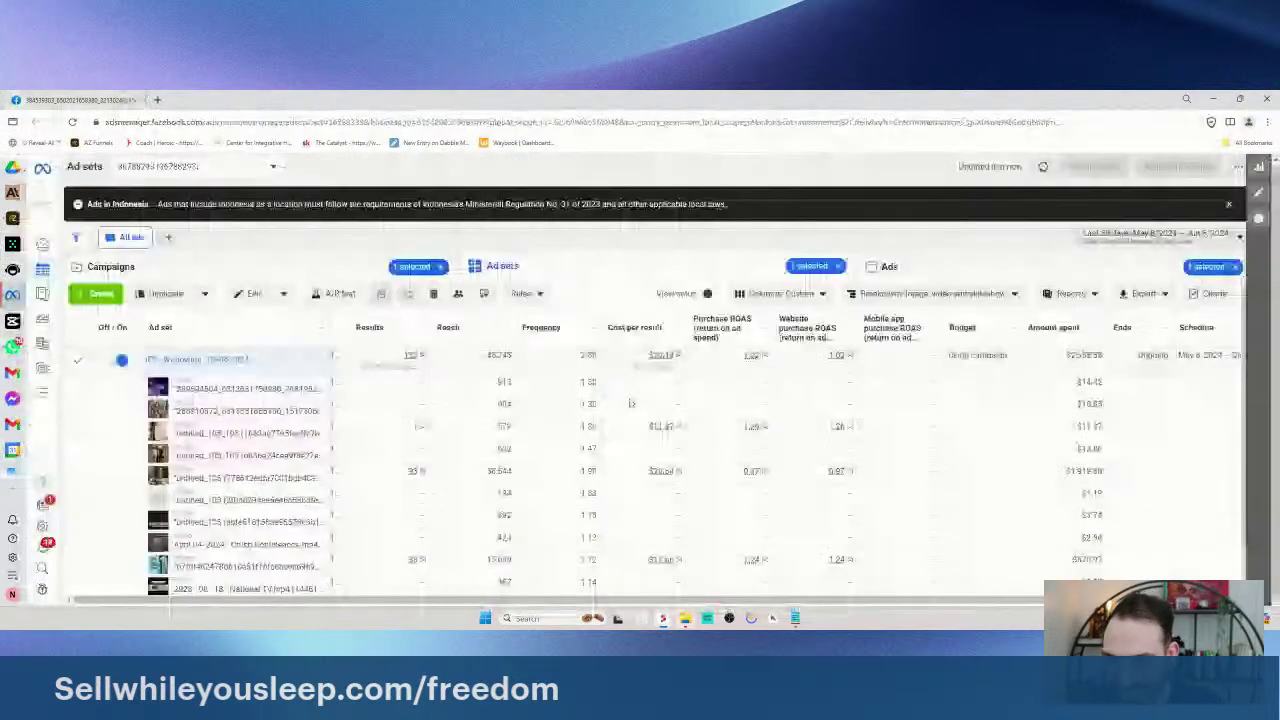
- Scroll through the ad sets' per-creative breakdown totalling $6,039.36 spent
{"action": "scroll", "coordinate": [631, 403], "scroll_direction": "down", "scroll_amount": 2}
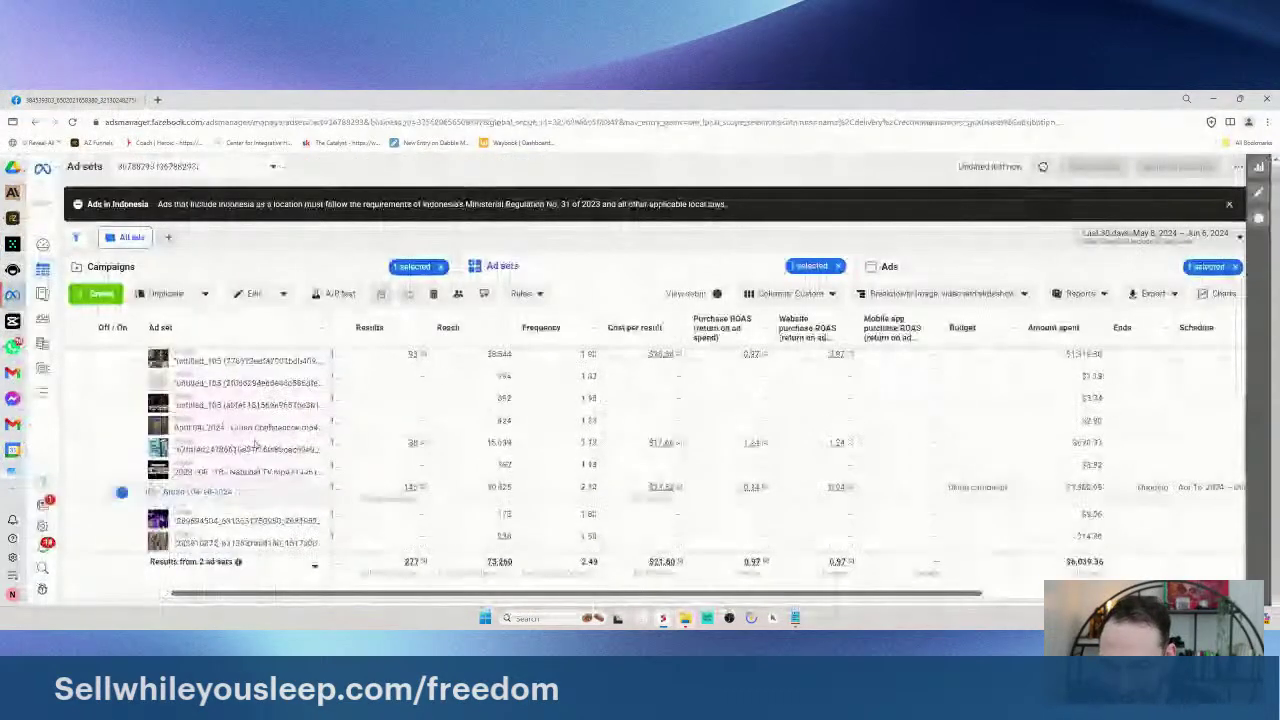
{"action": "scroll", "coordinate": [255, 446], "scroll_direction": "down", "scroll_amount": 2}
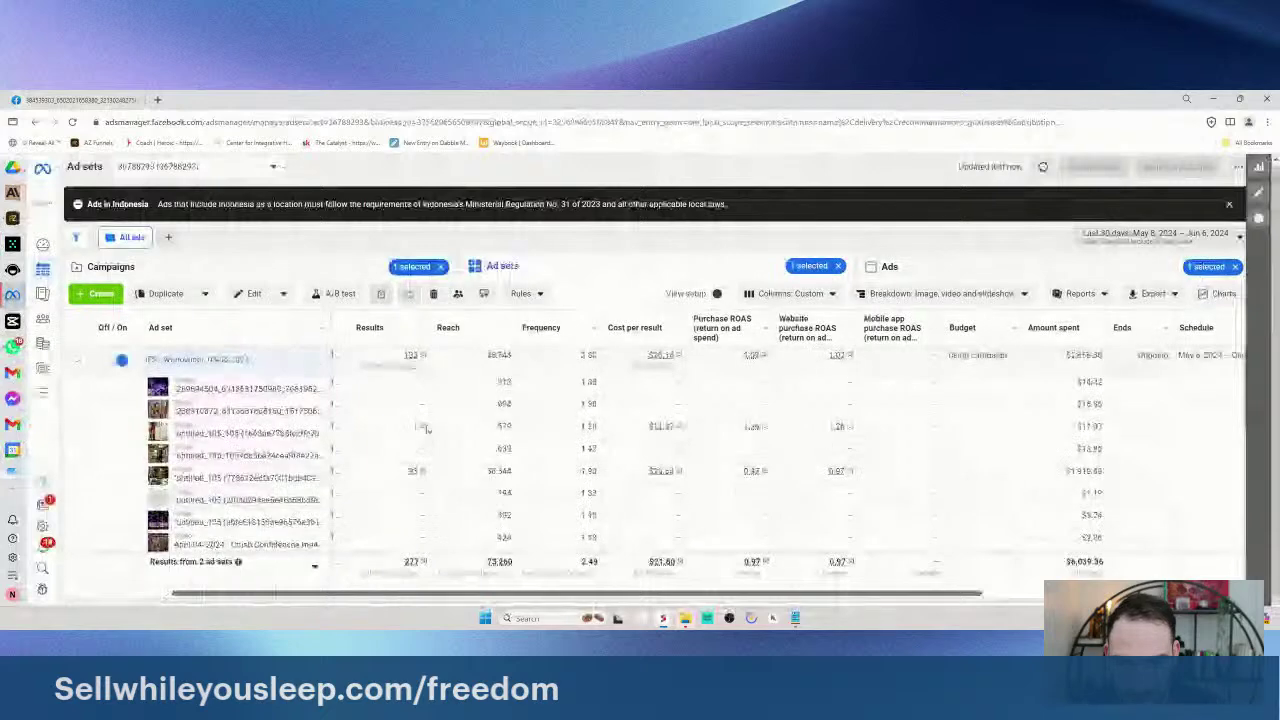
{"action": "scroll", "coordinate": [211, 449], "scroll_direction": "up", "scroll_amount": 2}
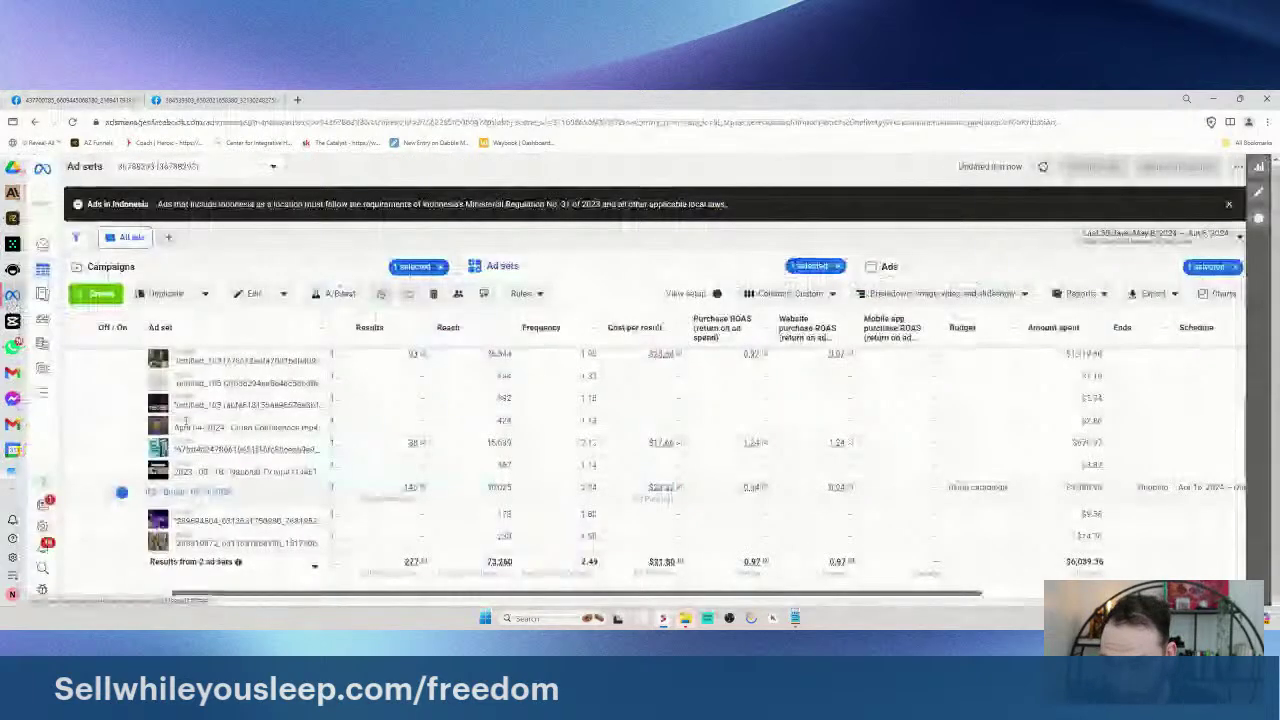
{"action": "left_click_drag", "start_coordinate": [594, 442], "coordinate": [852, 447]}
{"action": "left_click", "coordinate": [852, 447]}
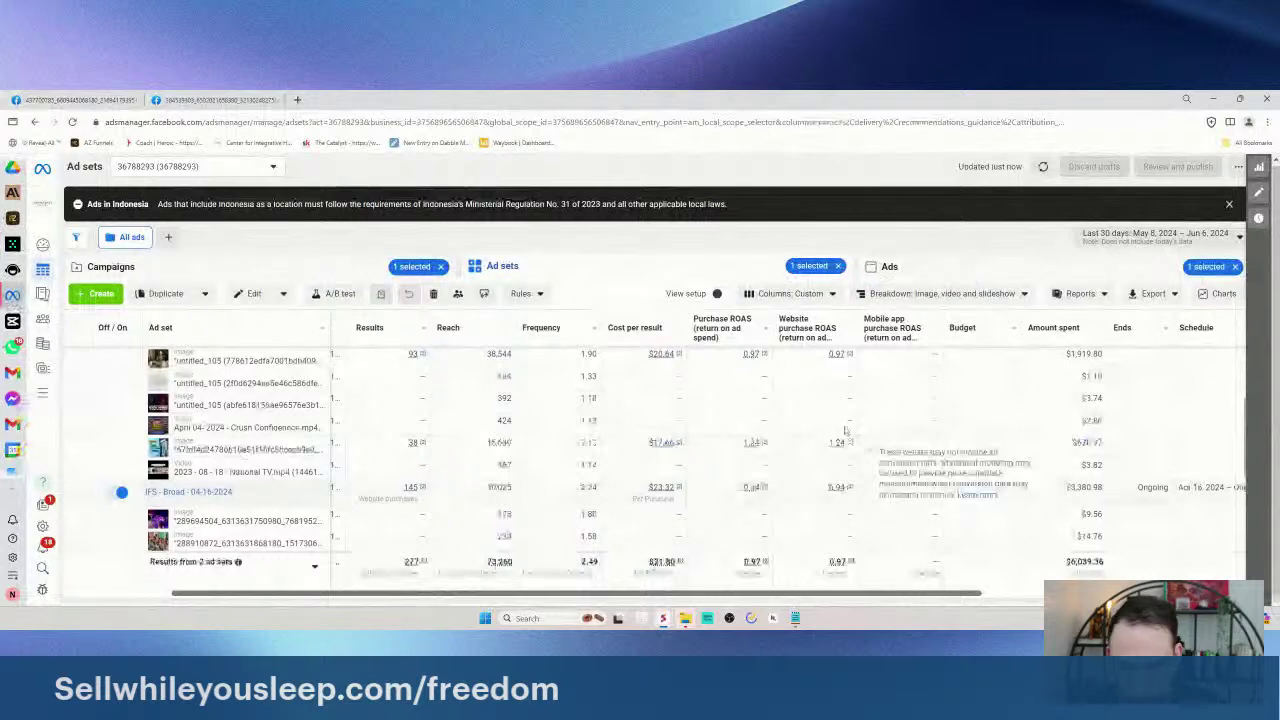
{"action": "scroll", "coordinate": [228, 360], "scroll_direction": "up", "scroll_amount": 3}
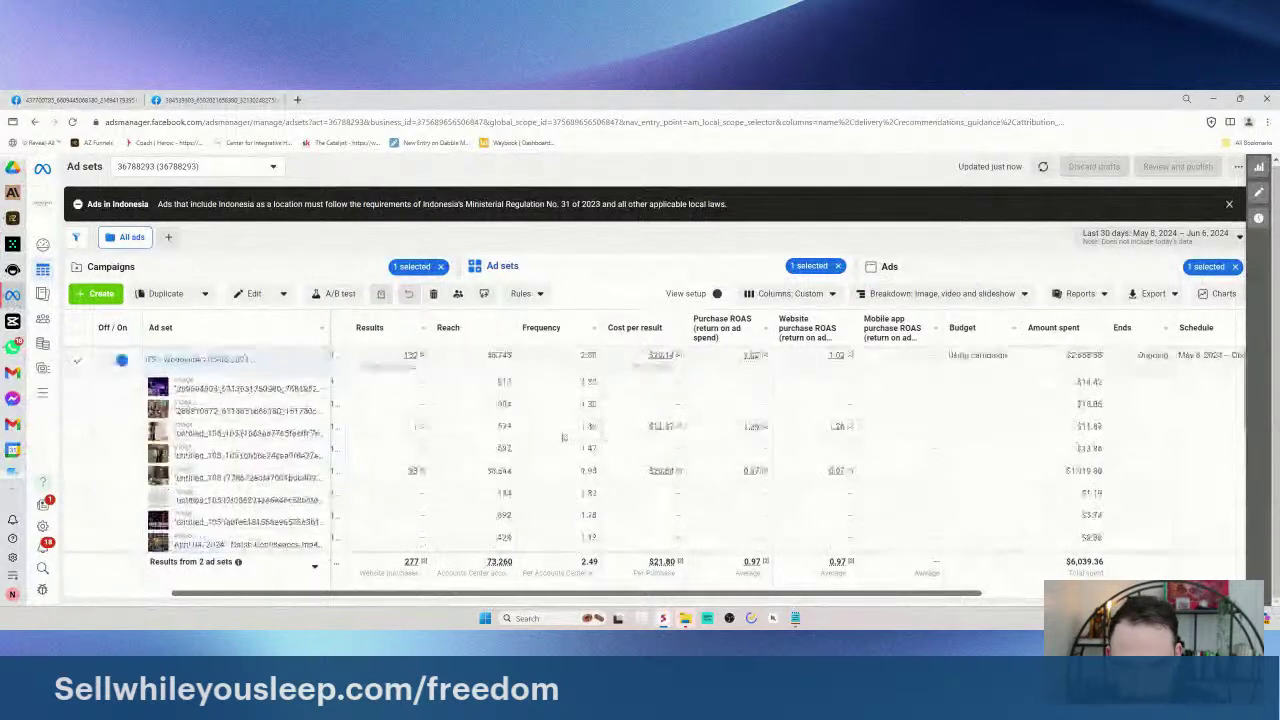
{"action": "scroll", "coordinate": [329, 430], "scroll_direction": "down", "scroll_amount": 4}
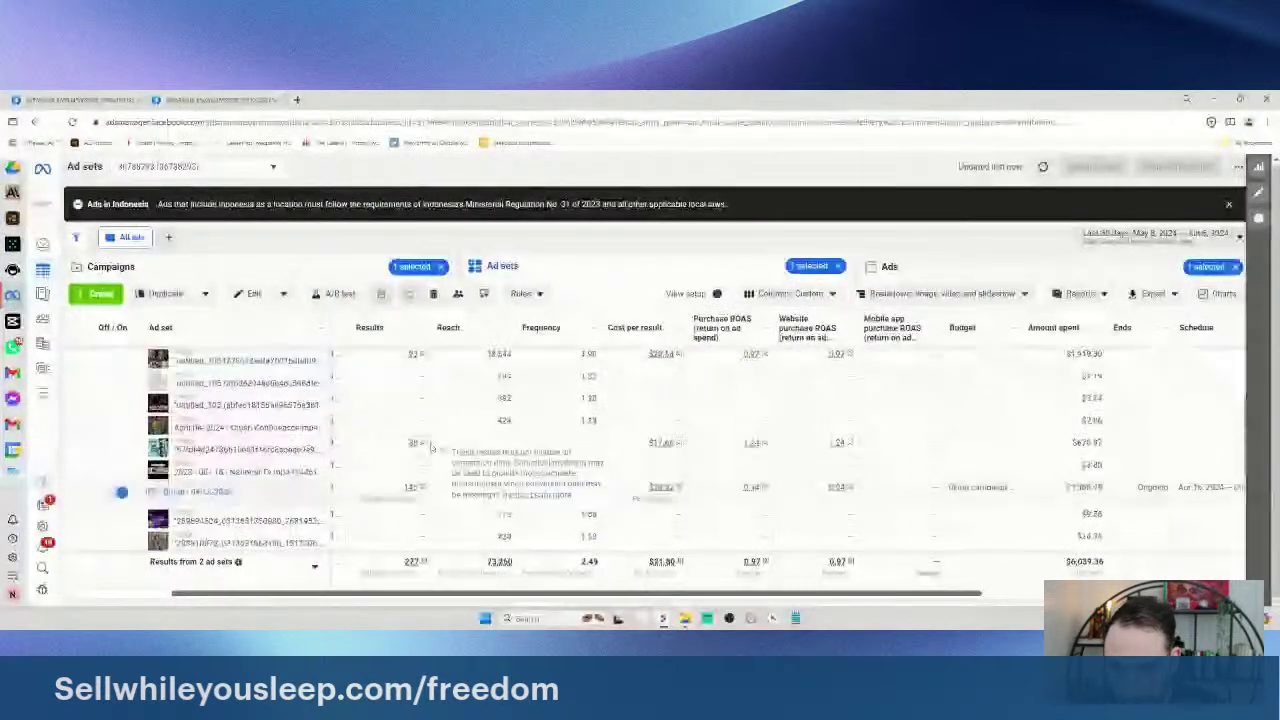
{"action": "scroll", "coordinate": [370, 443], "scroll_direction": "up", "scroll_amount": 2}
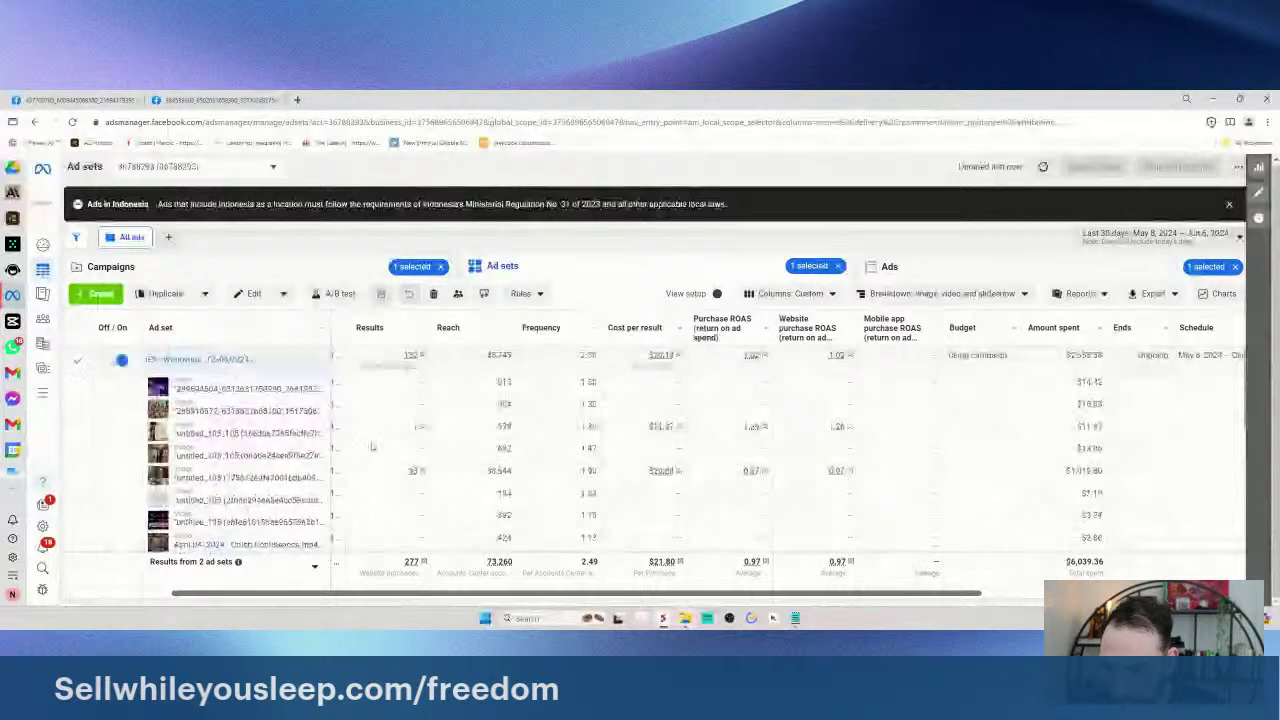
{"action": "scroll", "coordinate": [363, 427], "scroll_direction": "down", "scroll_amount": 4}
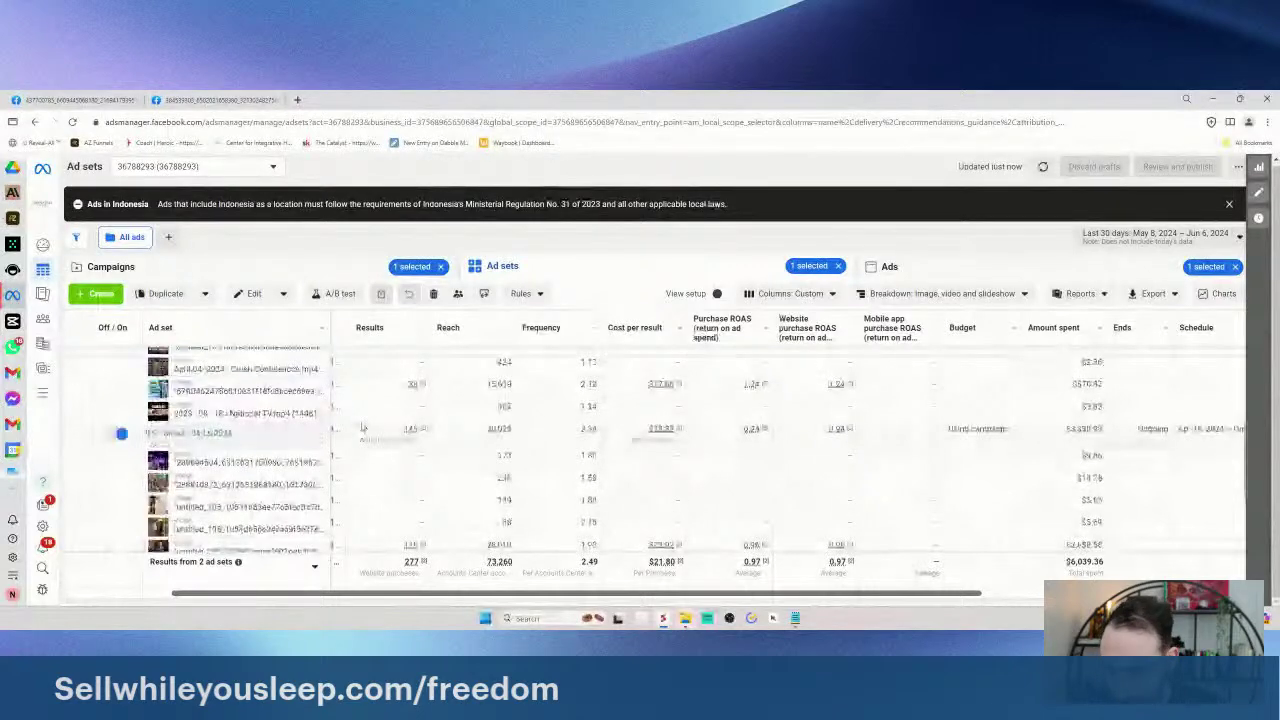
{"action": "scroll", "coordinate": [363, 430], "scroll_direction": "up", "scroll_amount": 3}
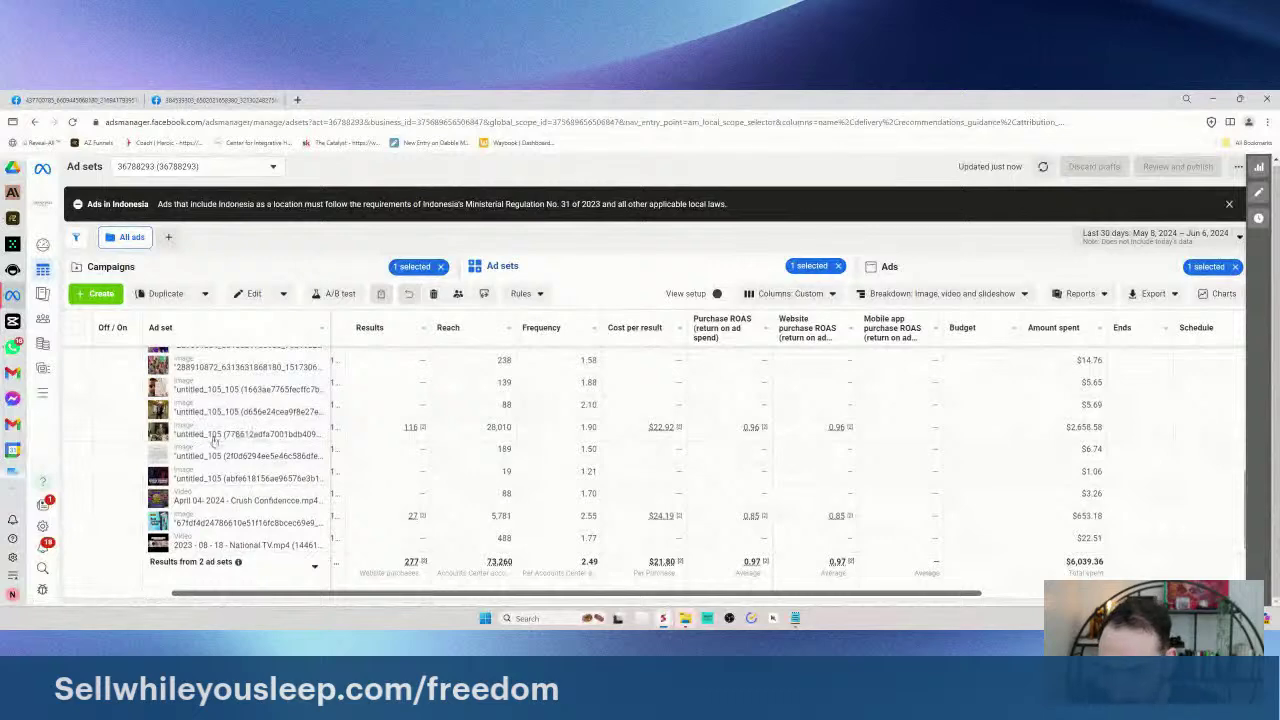
{"action": "scroll", "coordinate": [217, 481], "scroll_direction": "down", "scroll_amount": 3}
{"action": "scroll", "coordinate": [217, 481], "scroll_direction": "up", "scroll_amount": 3}
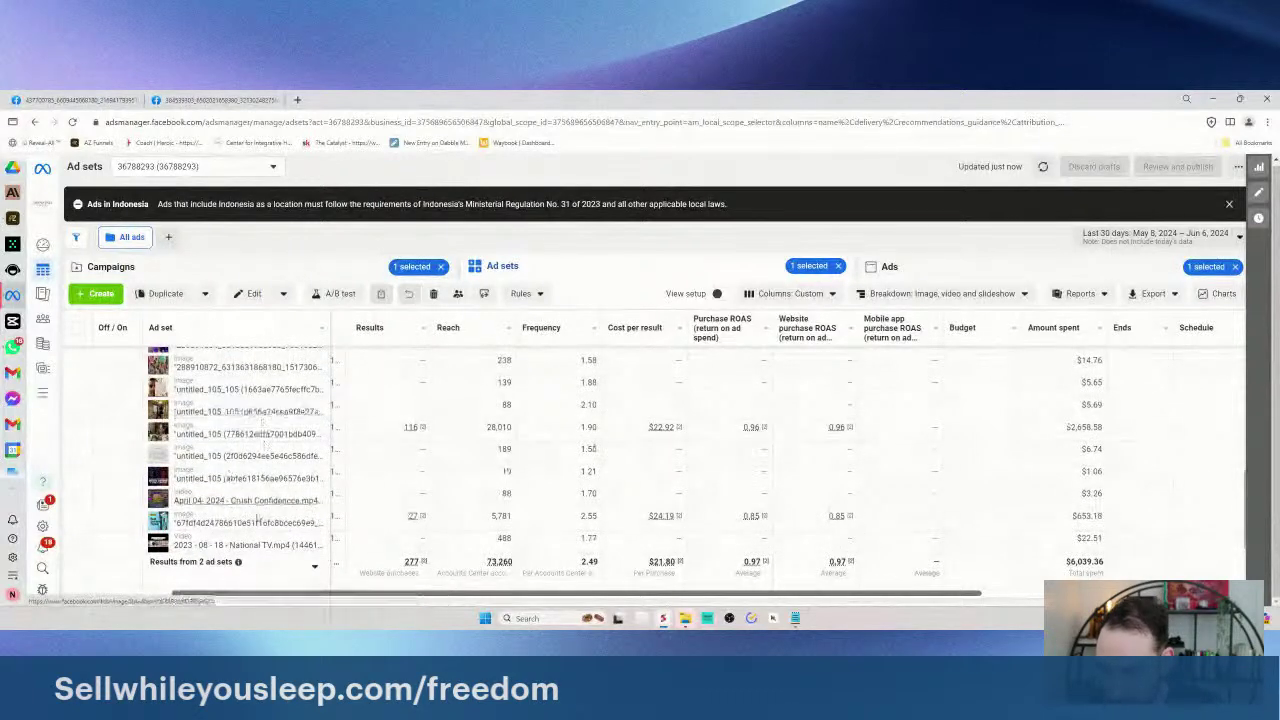
{"action": "left_click_drag", "start_coordinate": [386, 530], "coordinate": [700, 490]}
{"action": "left_click", "coordinate": [700, 490]}
{"action": "left_click_drag", "start_coordinate": [192, 436], "coordinate": [308, 540]}
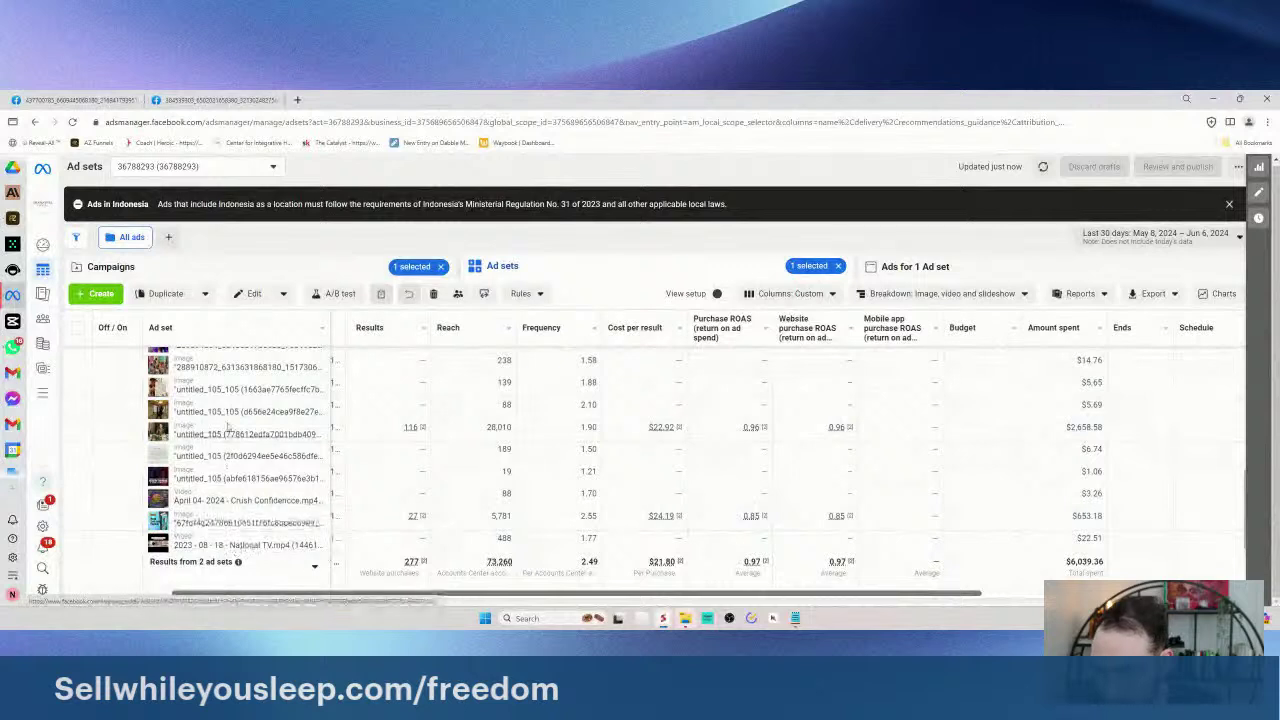
{"action": "scroll", "coordinate": [228, 470], "scroll_direction": "up", "scroll_amount": 1}
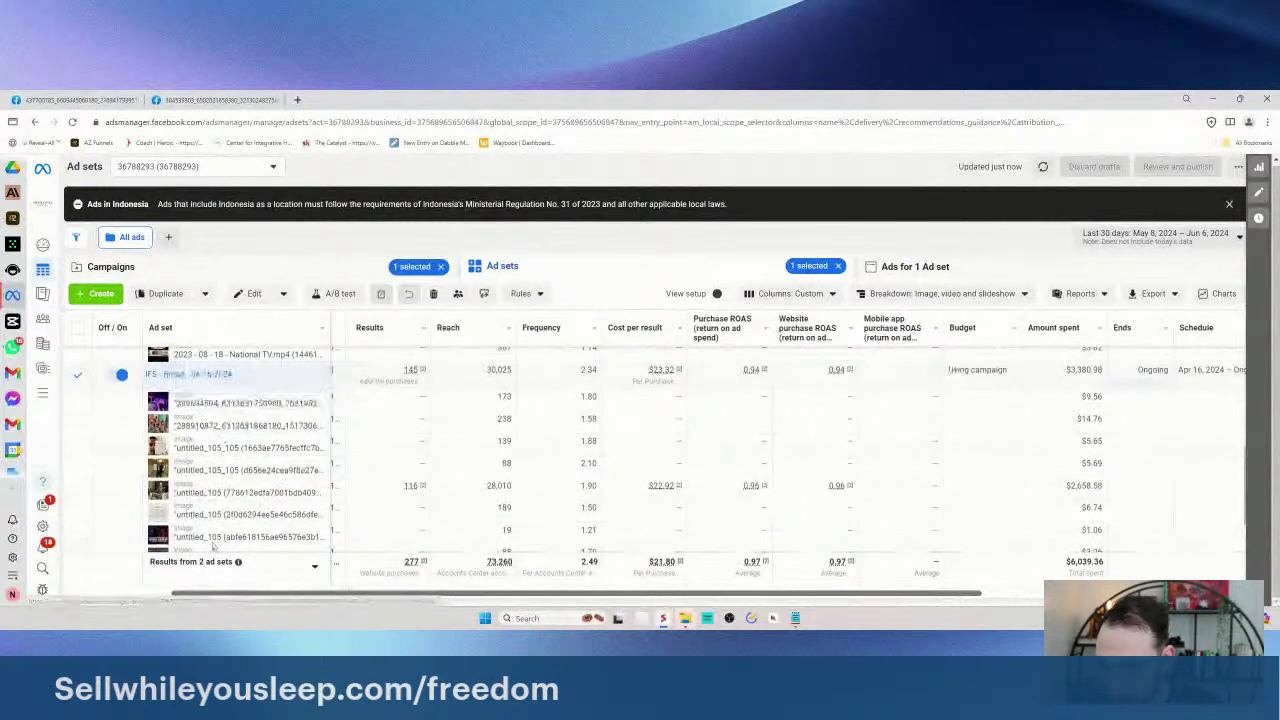
{"action": "scroll", "coordinate": [265, 478], "scroll_direction": "down", "scroll_amount": 2}
{"action": "left_click", "coordinate": [213, 445]}
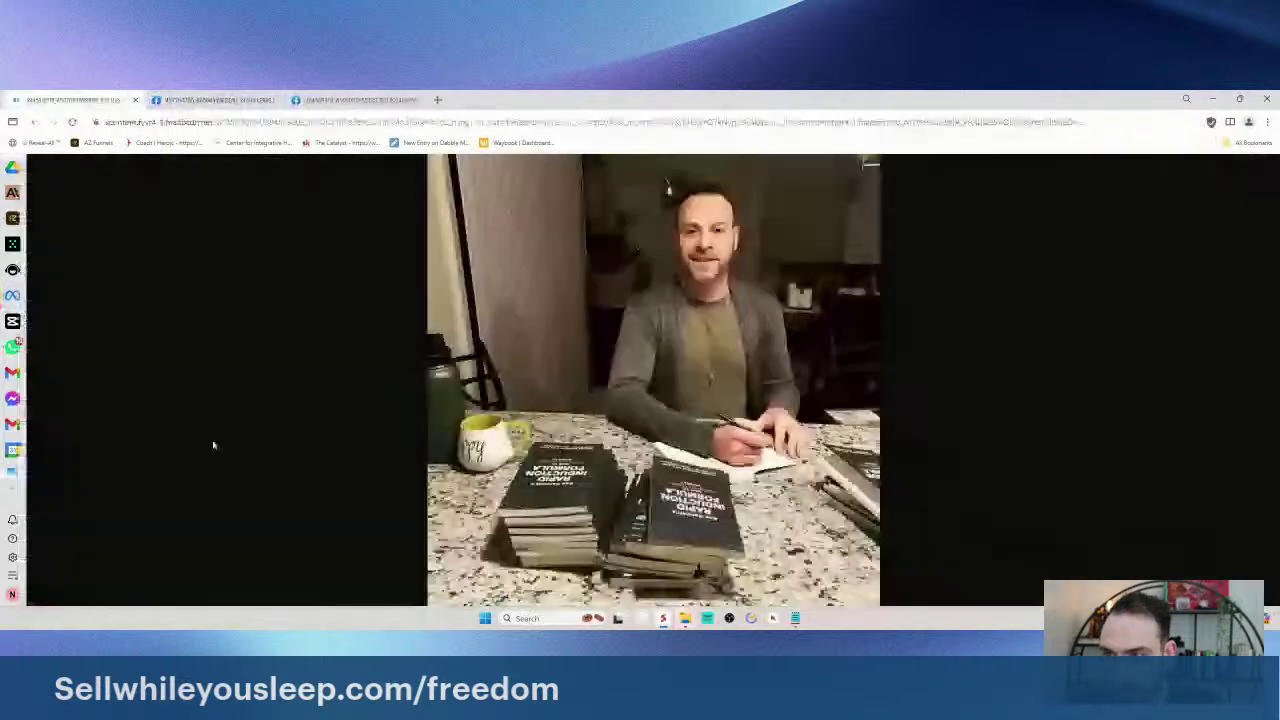
{"action": "left_click", "coordinate": [254, 99]}
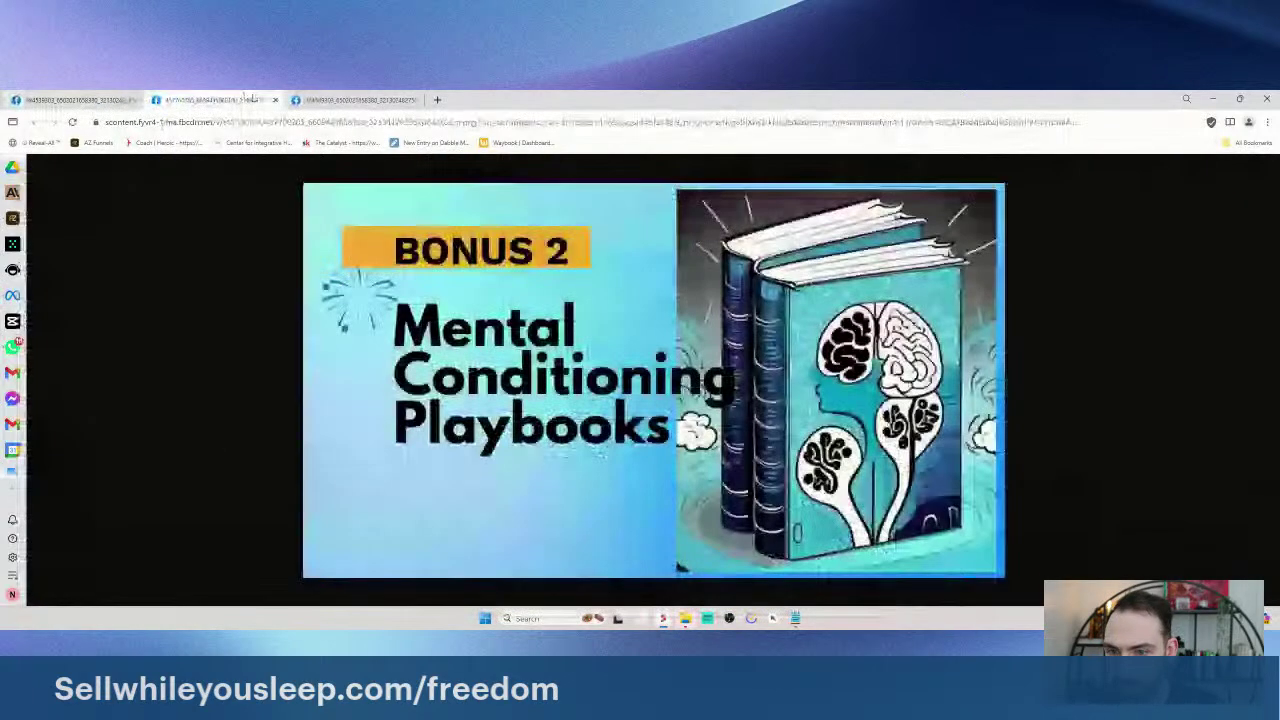
{"action": "left_click", "coordinate": [275, 99]}
{"action": "left_click", "coordinate": [275, 99]}
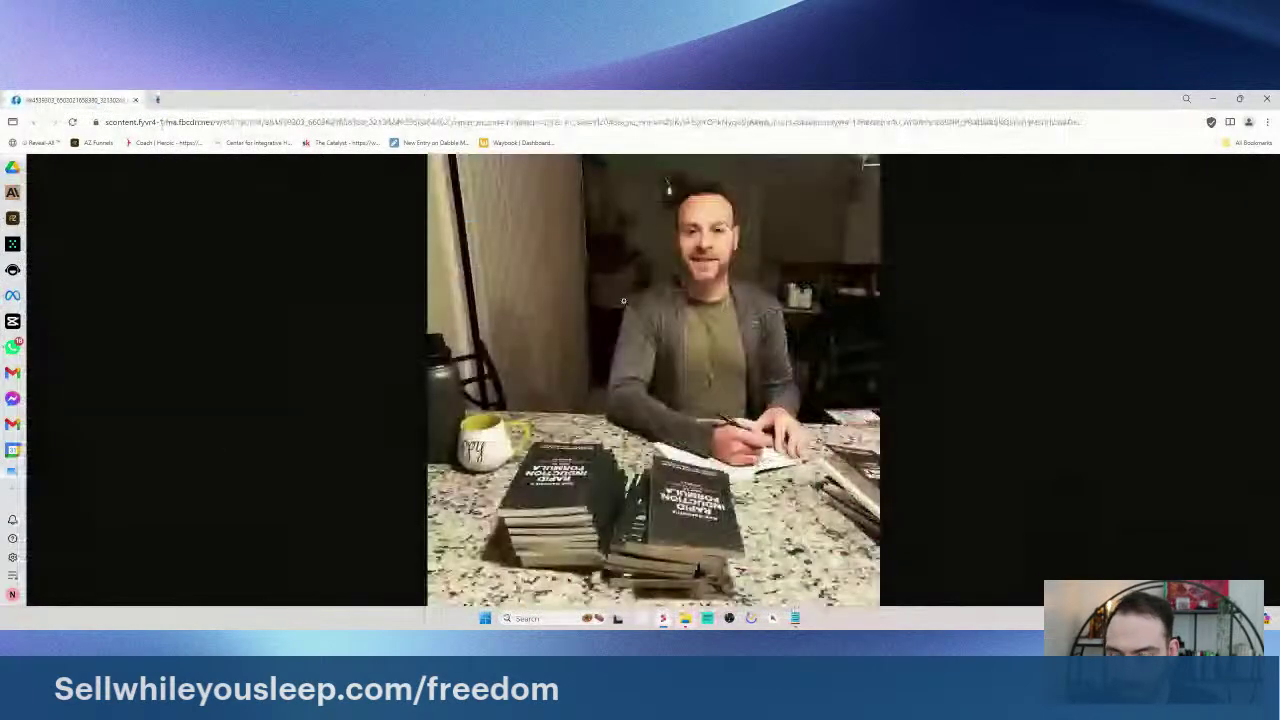
{"action": "left_click", "coordinate": [136, 101]}
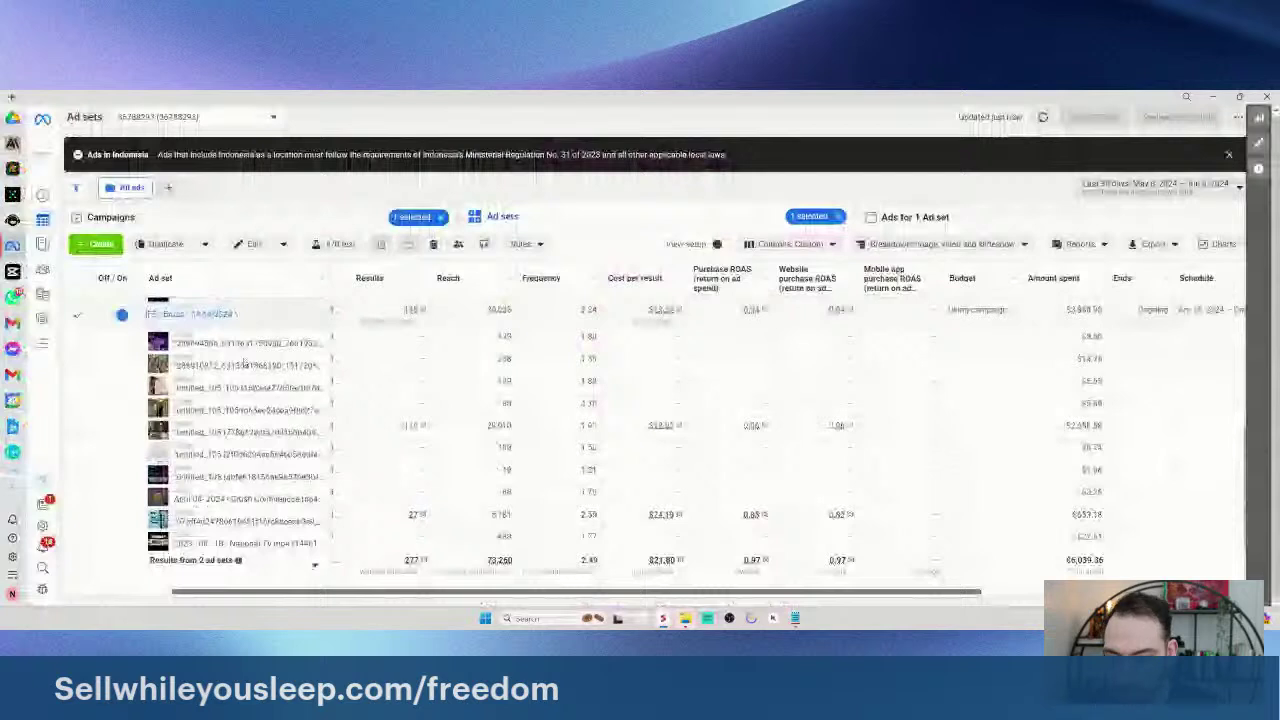
- Add an 'Images/Videos: Authority Images + Product Images' line to the BEST TEXT note and select all
{"action": "mouse_move", "coordinate": [795, 618]}
{"action": "left_click", "coordinate": [857, 572]}
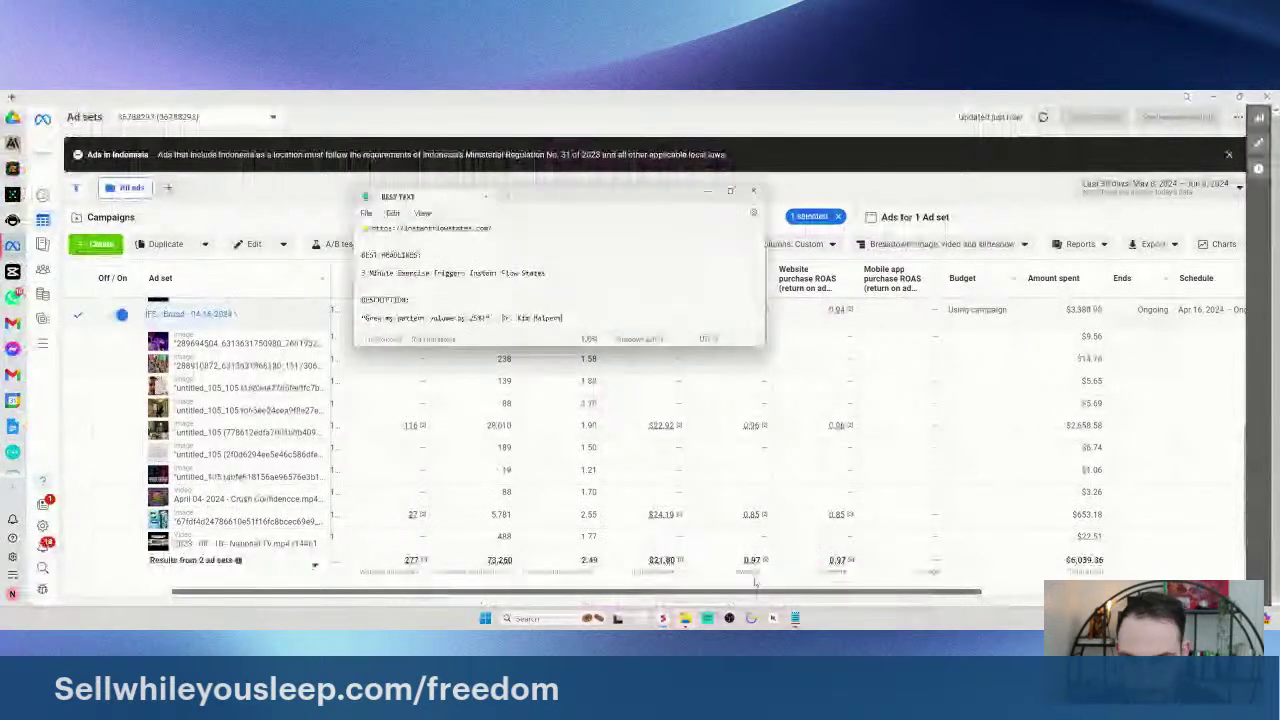
{"action": "key", "text": "Return"}
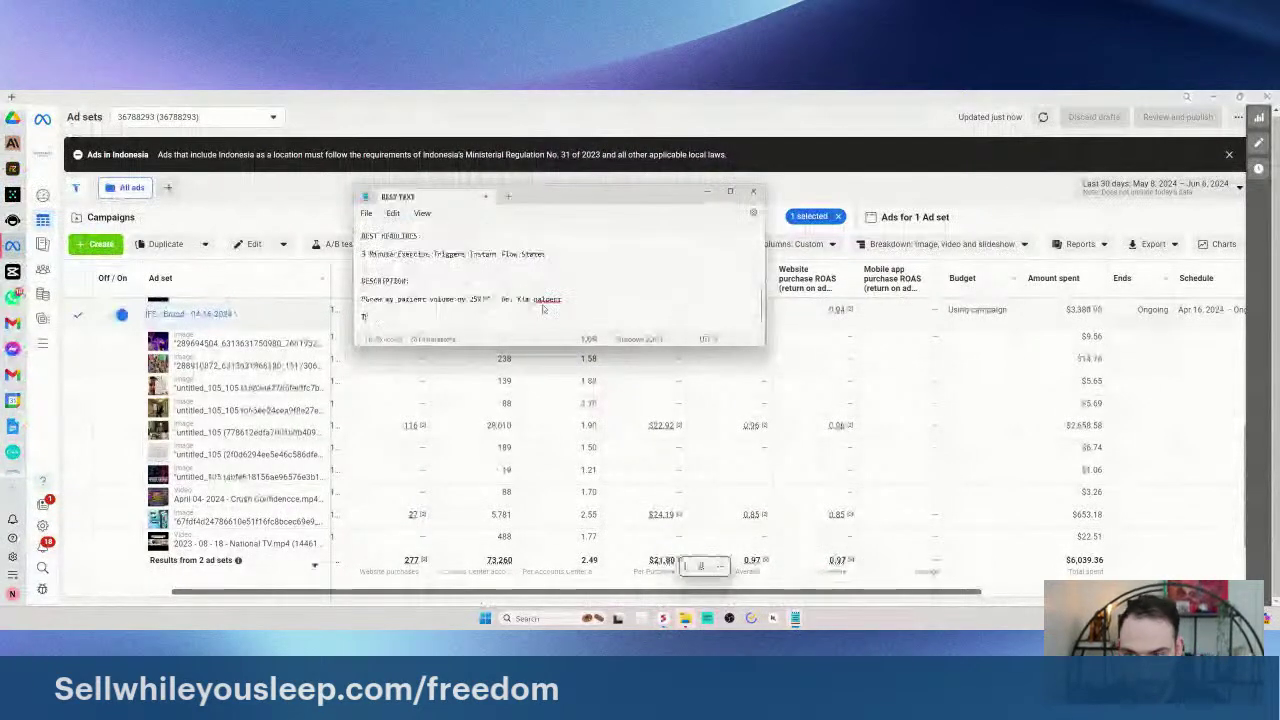
{"action": "type", "text": "Images/V"}
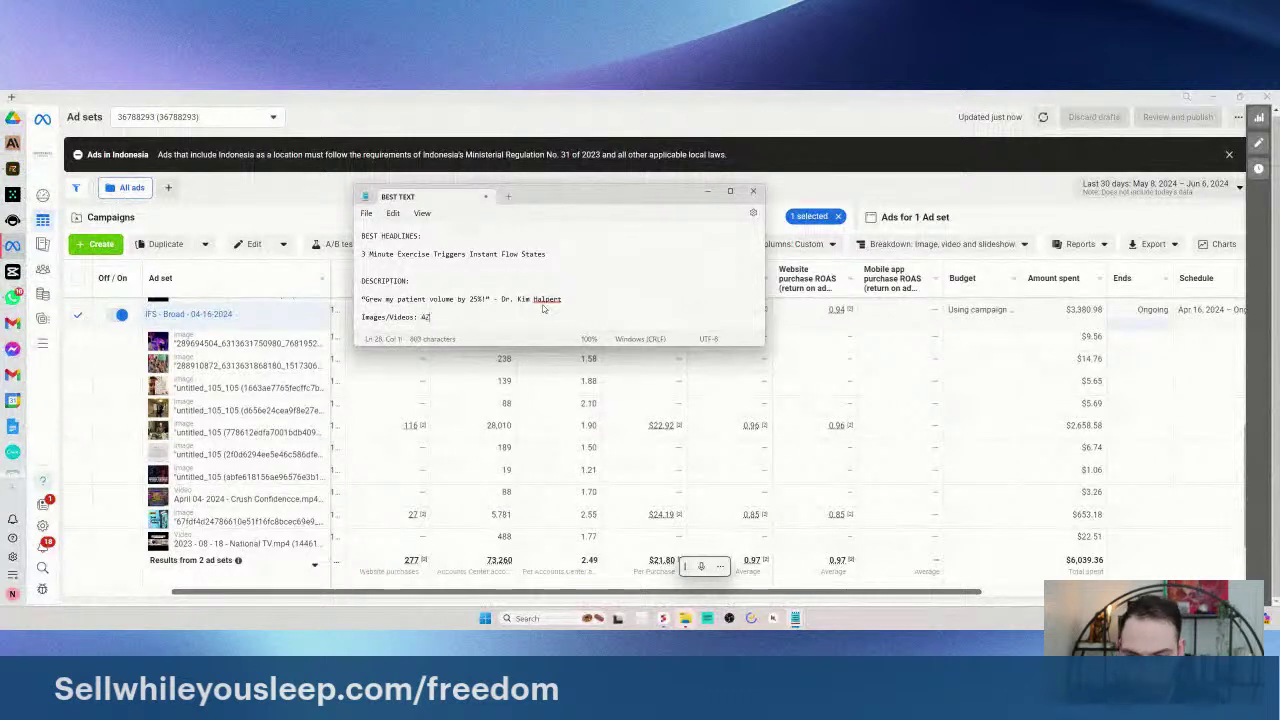
{"action": "type", "text": "ideos: Authority Images + Product Images"}
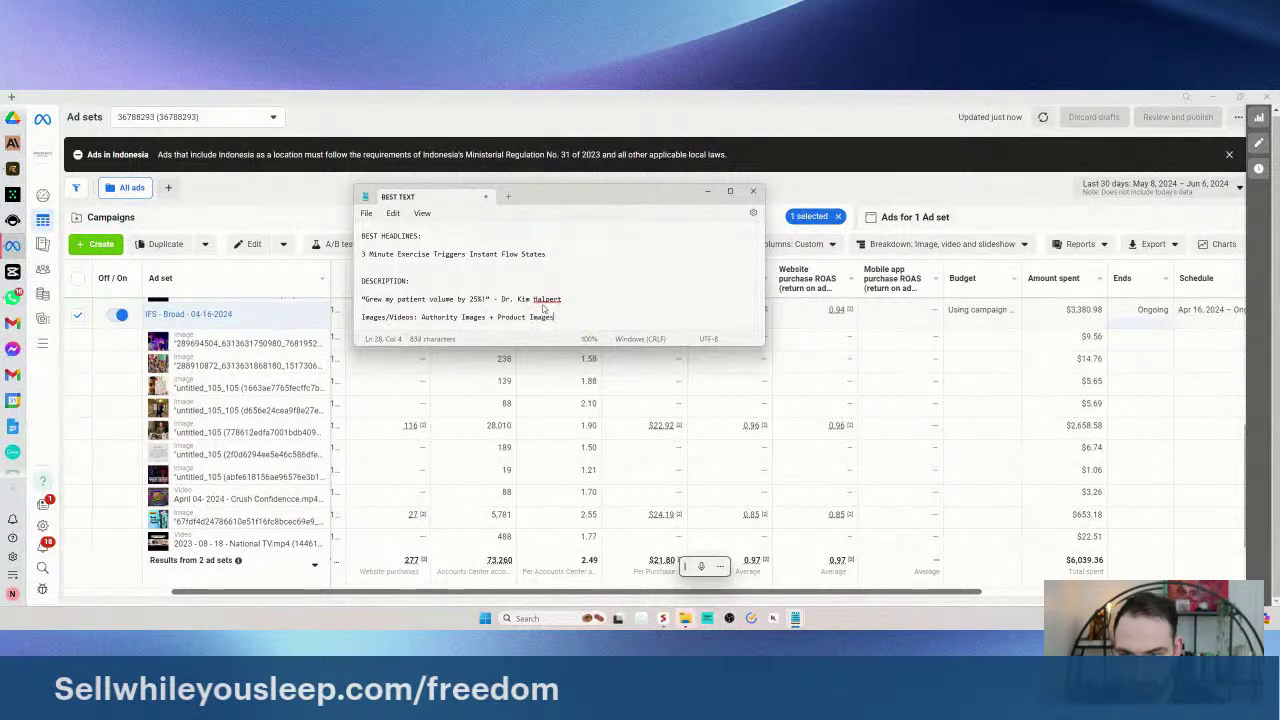
{"action": "scroll", "coordinate": [543, 309], "scroll_direction": "up", "scroll_amount": 7}
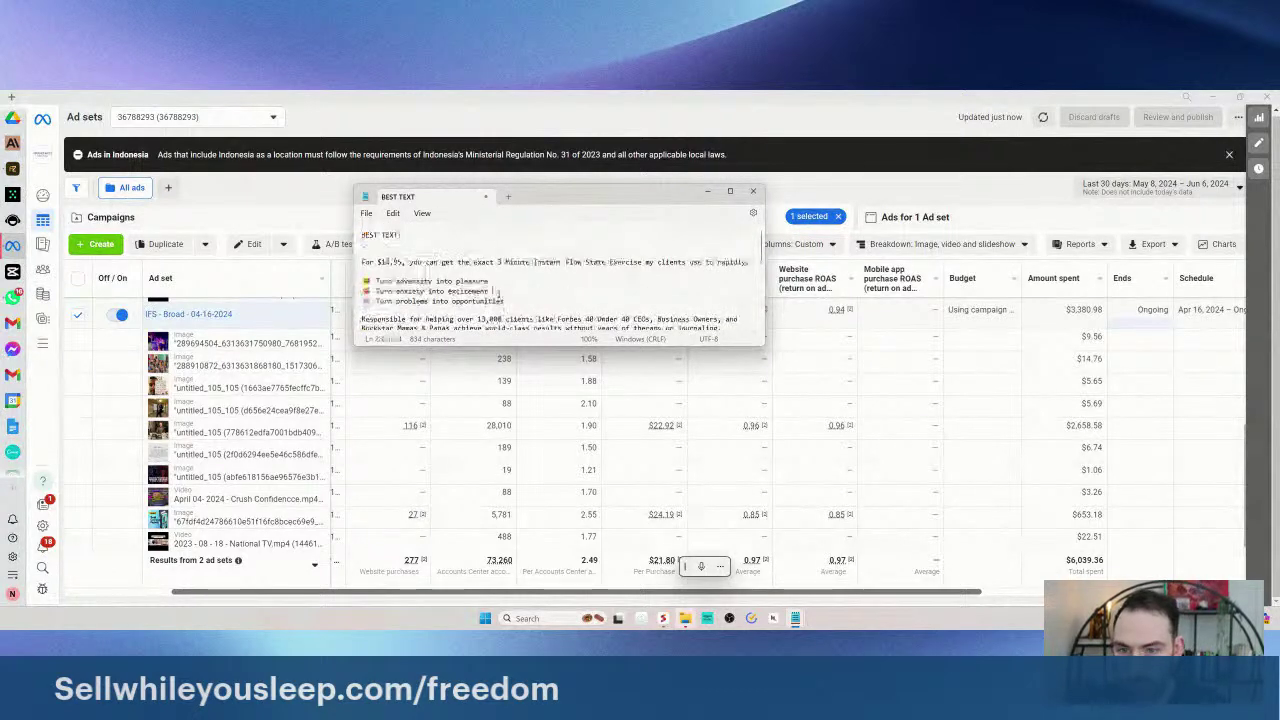
{"action": "scroll", "coordinate": [500, 292], "scroll_direction": "down", "scroll_amount": 5}
{"action": "key", "text": "ctrl+a"}
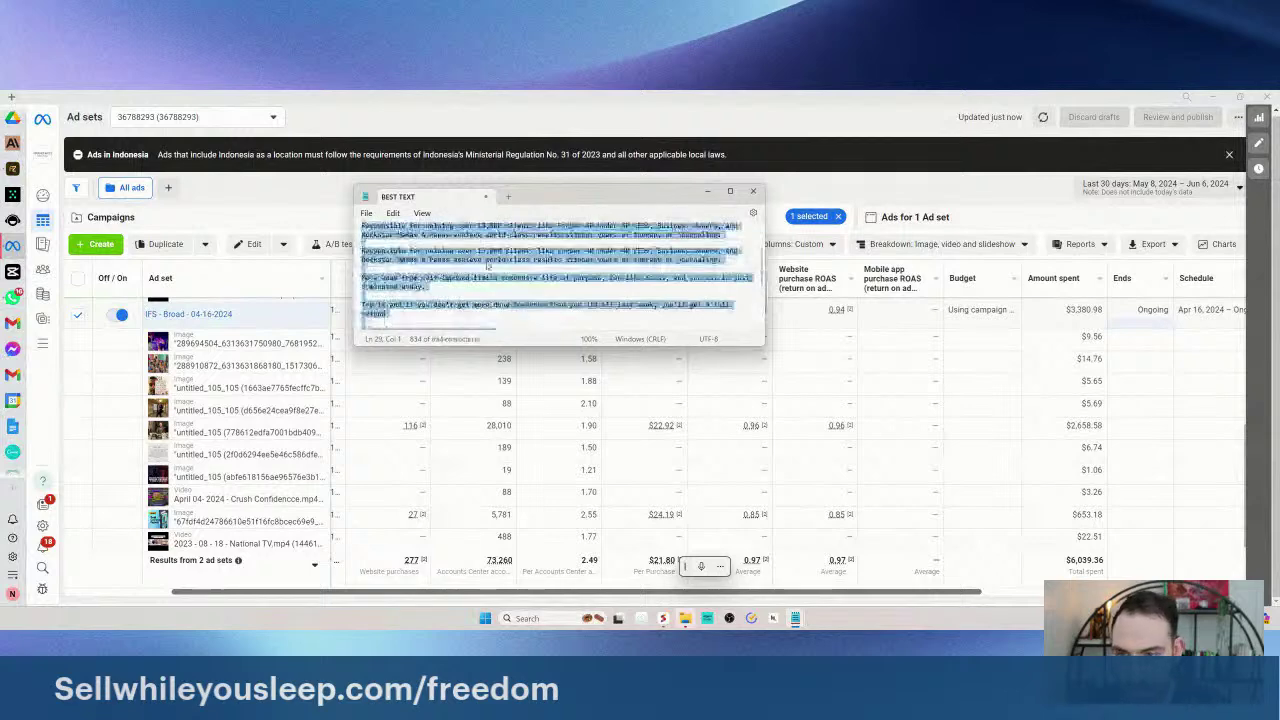
{"action": "scroll", "coordinate": [487, 266], "scroll_direction": "up", "scroll_amount": 5}
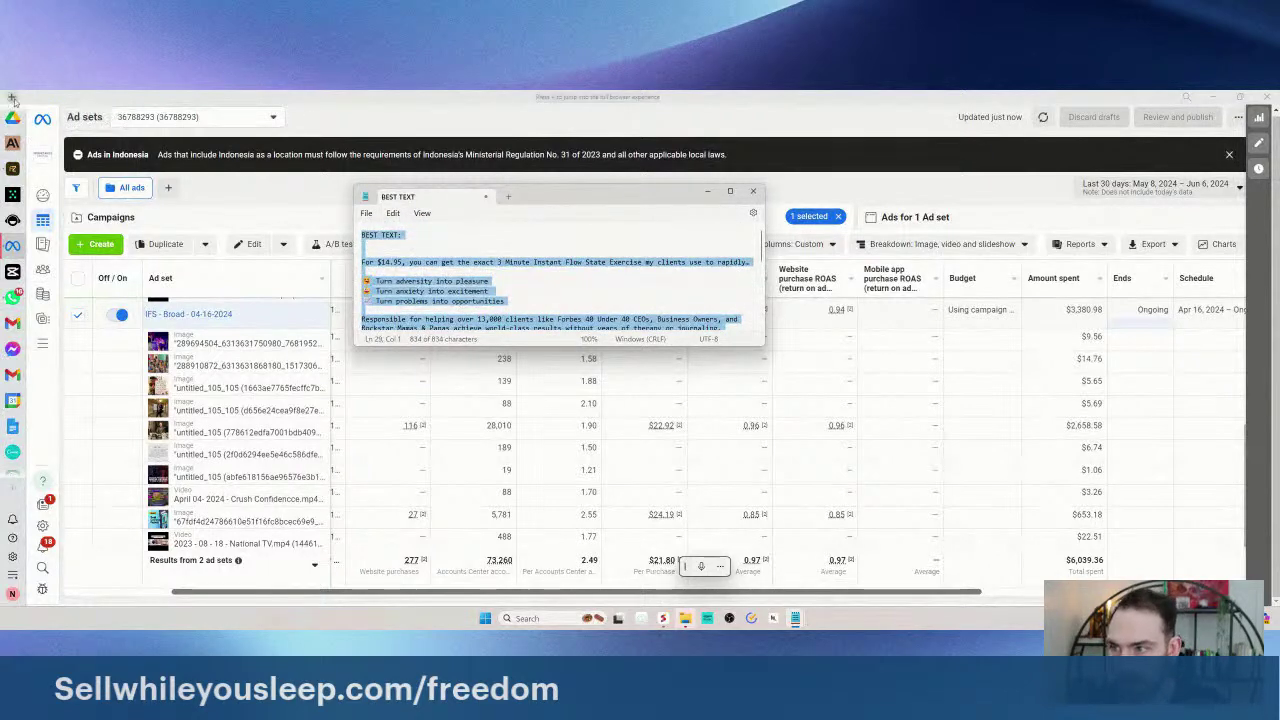
{"action": "key", "text": "ctrl+n"}
- Create a new Google Doc titled 'IFS New Ads - 06-07-2024' and paste the copied BEST TEXT ad notes into it
{"action": "type", "text": "docs.google.com"}
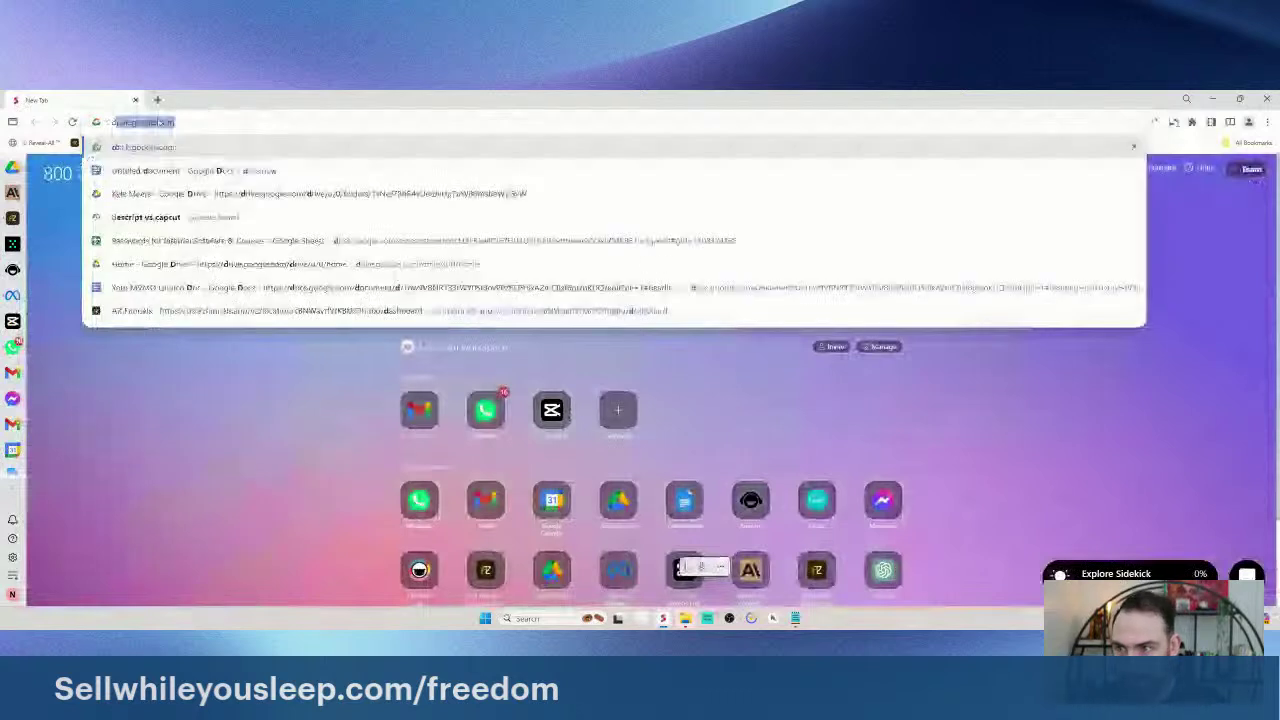
{"action": "key", "text": "Return"}
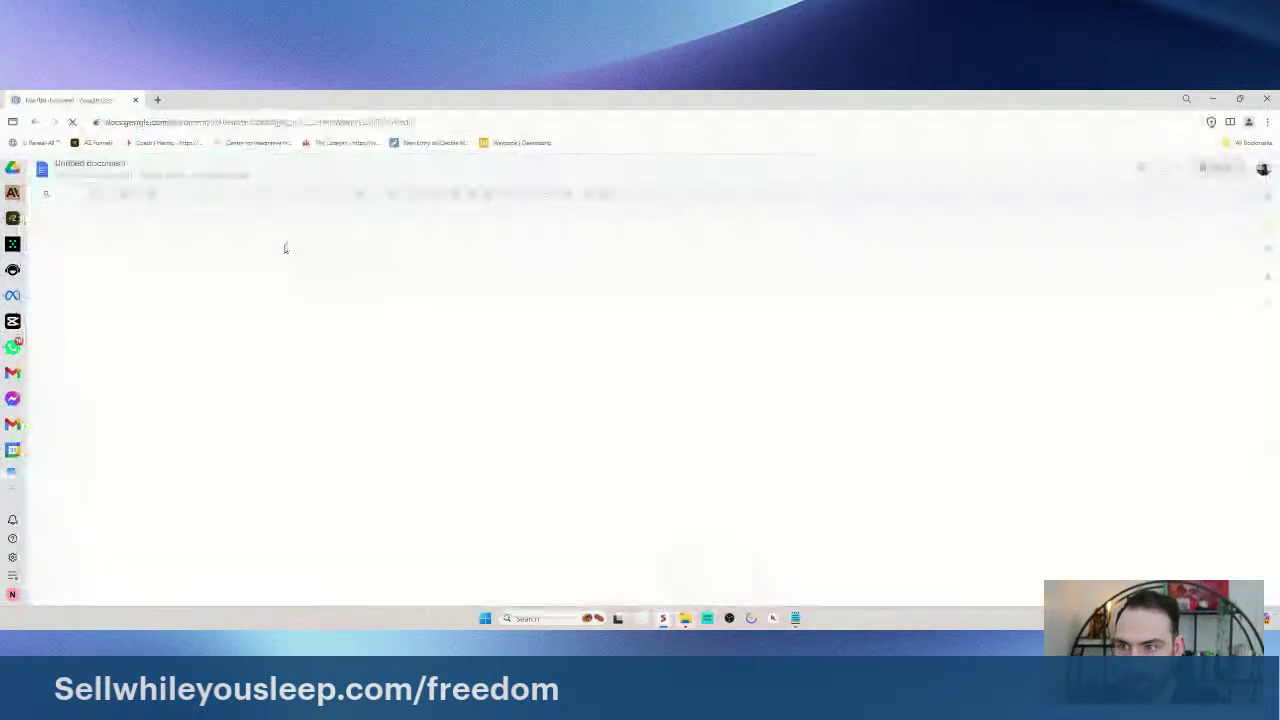
{"action": "left_click", "coordinate": [101, 160]}
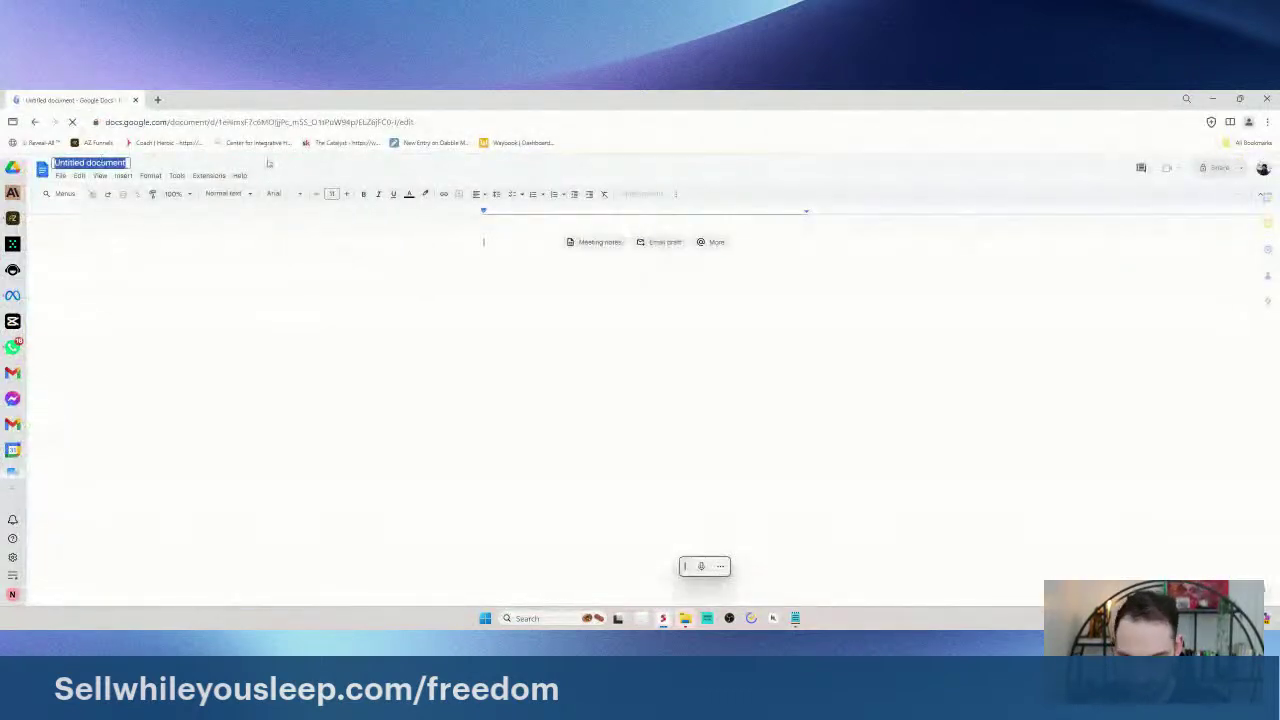
{"action": "type", "text": "IFS New Ads - 06-07-2024"}
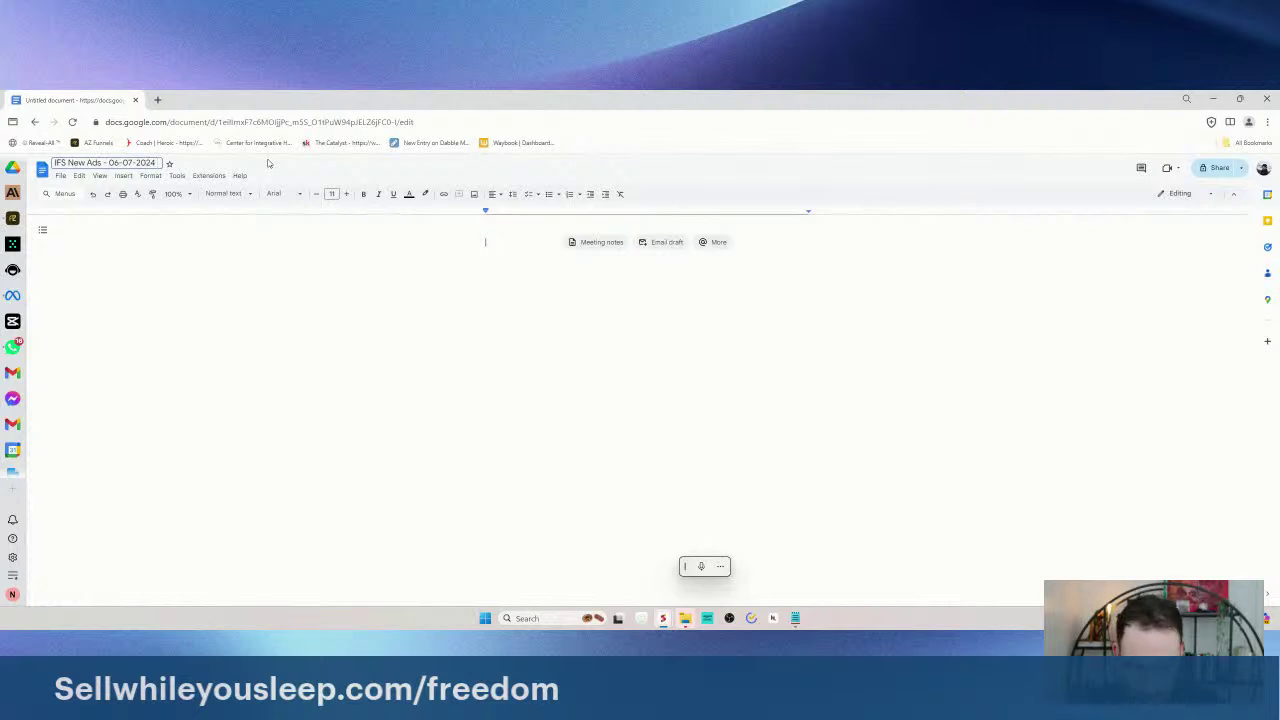
{"action": "left_click", "coordinate": [609, 314]}
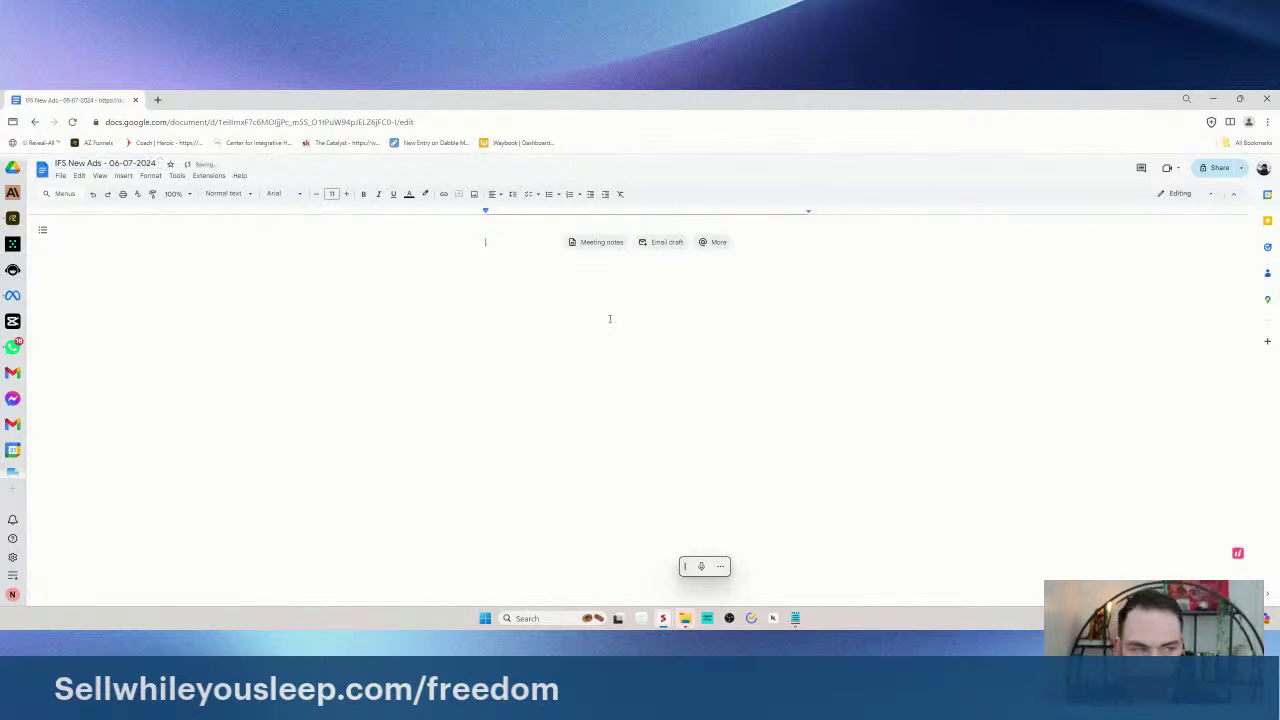
{"action": "key", "text": "ctrl+v"}
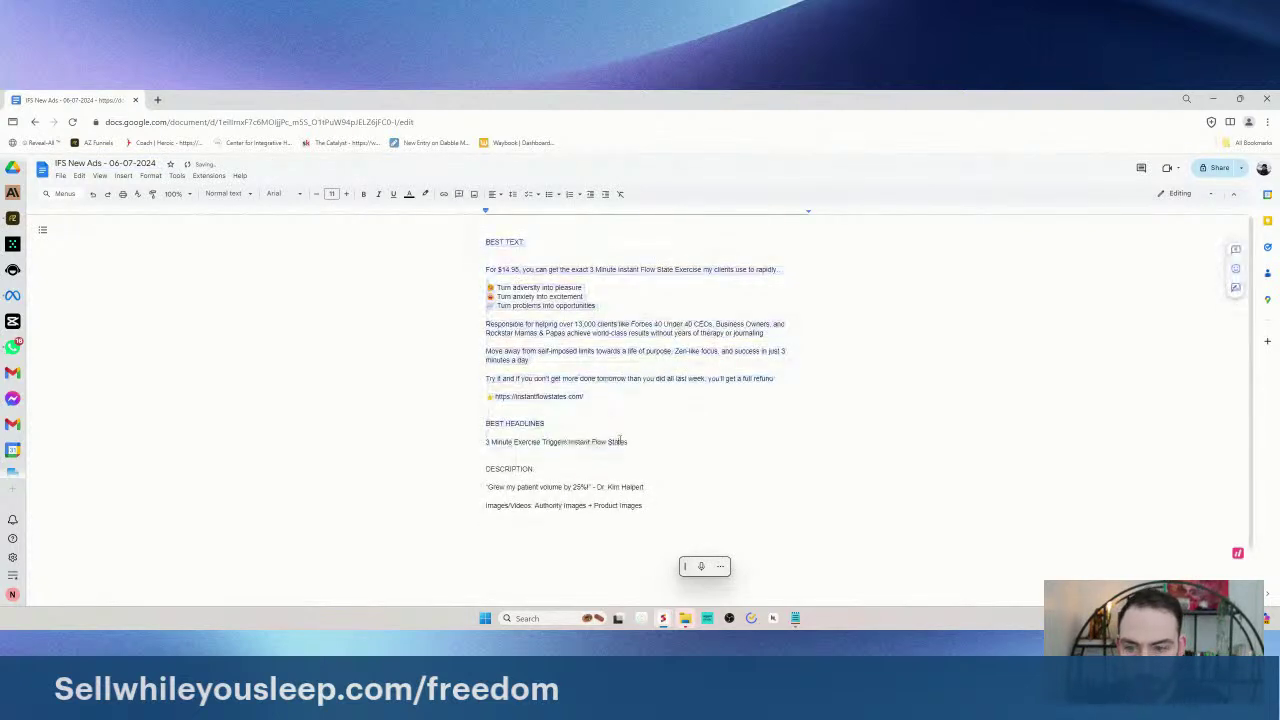
- Turn BEST TEXT: into a heading and remove the blank line beneath it
{"action": "key", "text": "ctrl+Home"}
{"action": "key", "text": "shift+Down"}
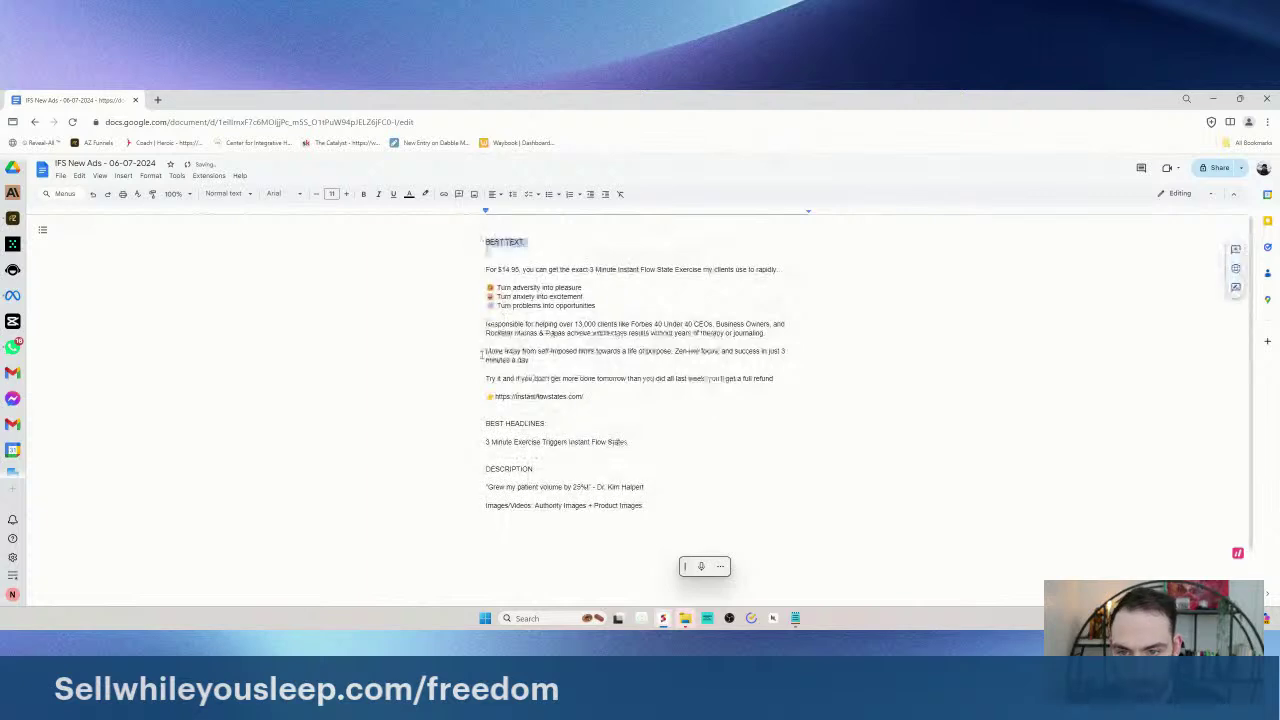
{"action": "left_click_drag", "start_coordinate": [486, 303], "coordinate": [788, 414]}
{"action": "left_click_drag", "start_coordinate": [588, 431], "coordinate": [468, 304]}
{"action": "key", "text": "Up"}
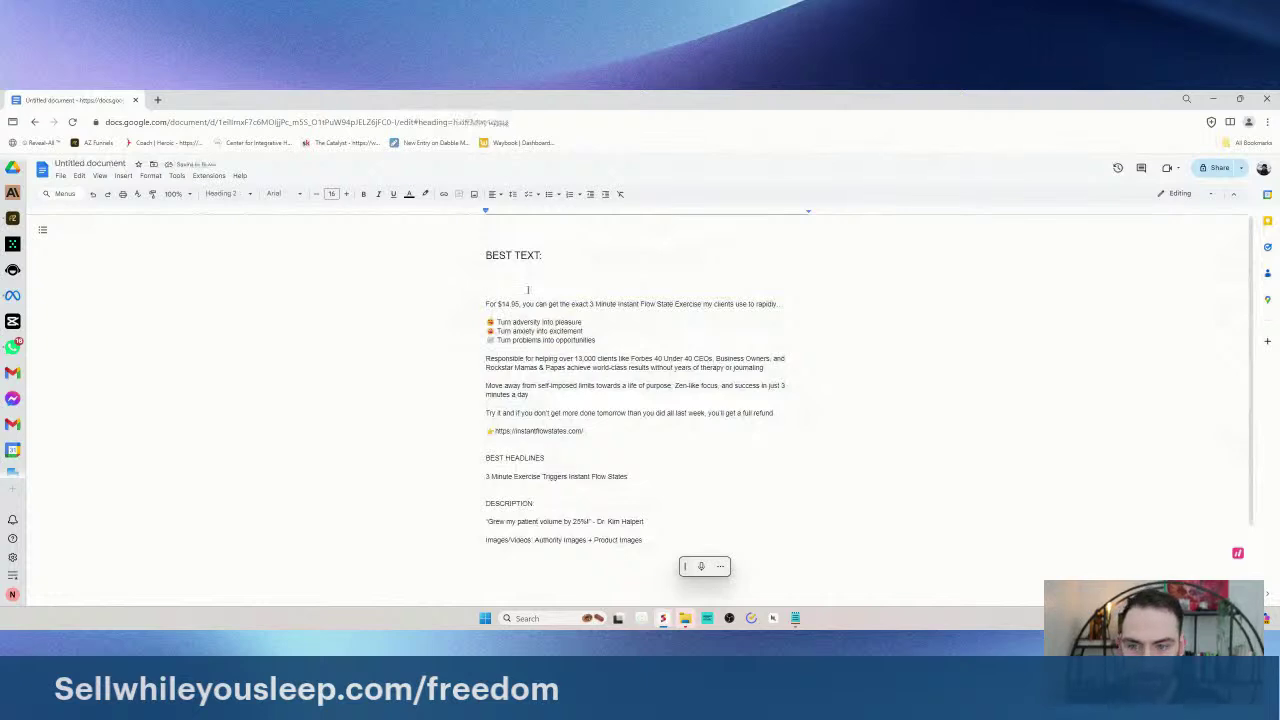
{"action": "key", "text": "BackSpace"}
- Apply Heading 2 to BEST HEADLINES: and DESCRIPTION:
{"action": "left_click_drag", "start_coordinate": [607, 332], "coordinate": [677, 409]}
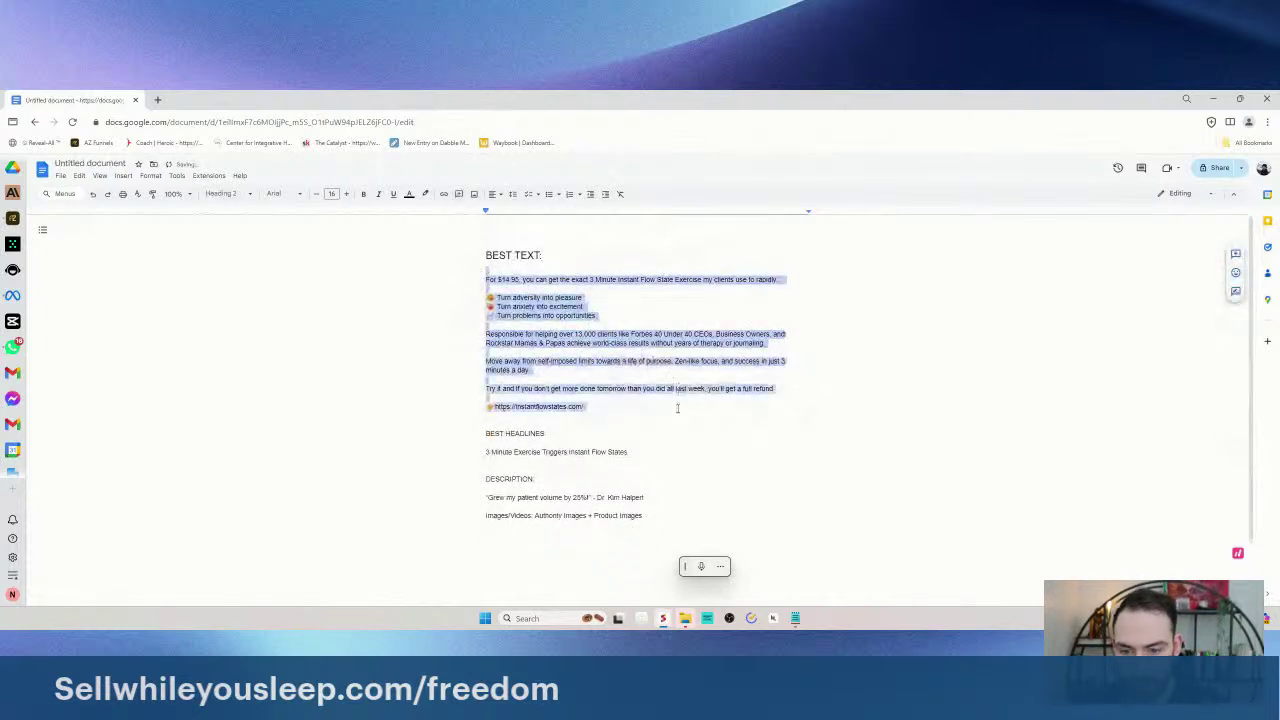
{"action": "left_click_drag", "start_coordinate": [486, 433], "coordinate": [453, 438]}
{"action": "key", "text": "ctrl+alt+2"}
{"action": "scroll", "coordinate": [600, 440], "scroll_direction": "down", "scroll_amount": 1}
{"action": "key", "text": "ctrl+alt+2"}
- Make Images/Videos: a Heading 2, with 'Authority Images + Product Images' as normal text on its own line
{"action": "key", "text": "ctrl+End"}
{"action": "left_click_drag", "start_coordinate": [486, 495], "coordinate": [531, 495]}
{"action": "key", "text": "ctrl+alt+2"}
{"action": "left_click", "coordinate": [557, 509]}
{"action": "key", "text": "Return"}
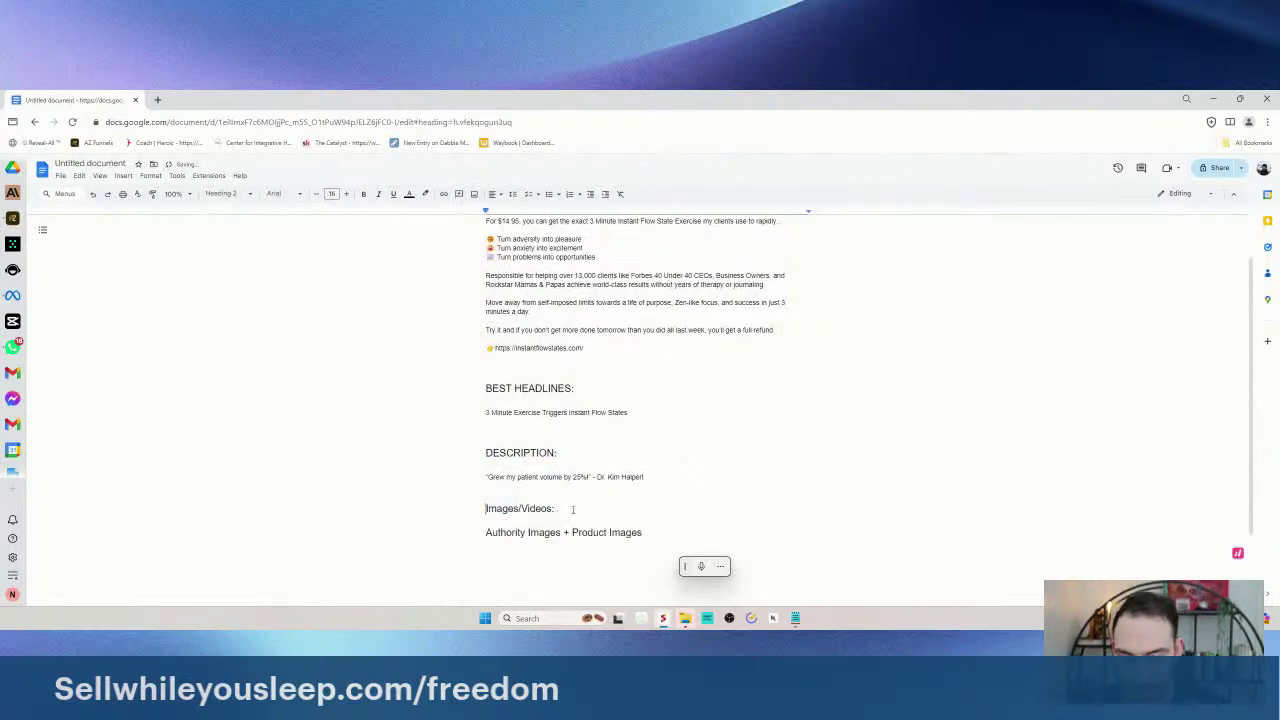
{"action": "left_click_drag", "start_coordinate": [472, 496], "coordinate": [594, 500]}
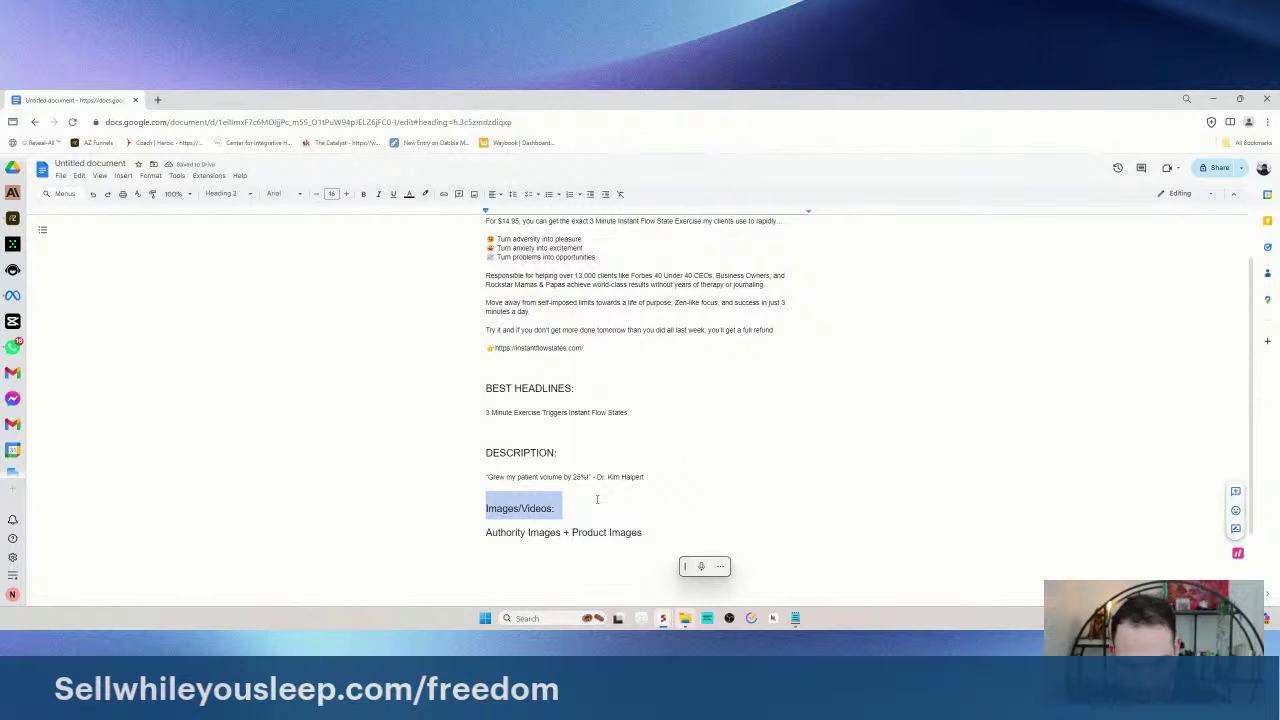
{"action": "key", "text": "ctrl+alt+0"}
{"action": "key", "text": "ctrl+z"}
{"action": "left_click_drag", "start_coordinate": [480, 530], "coordinate": [634, 531]}
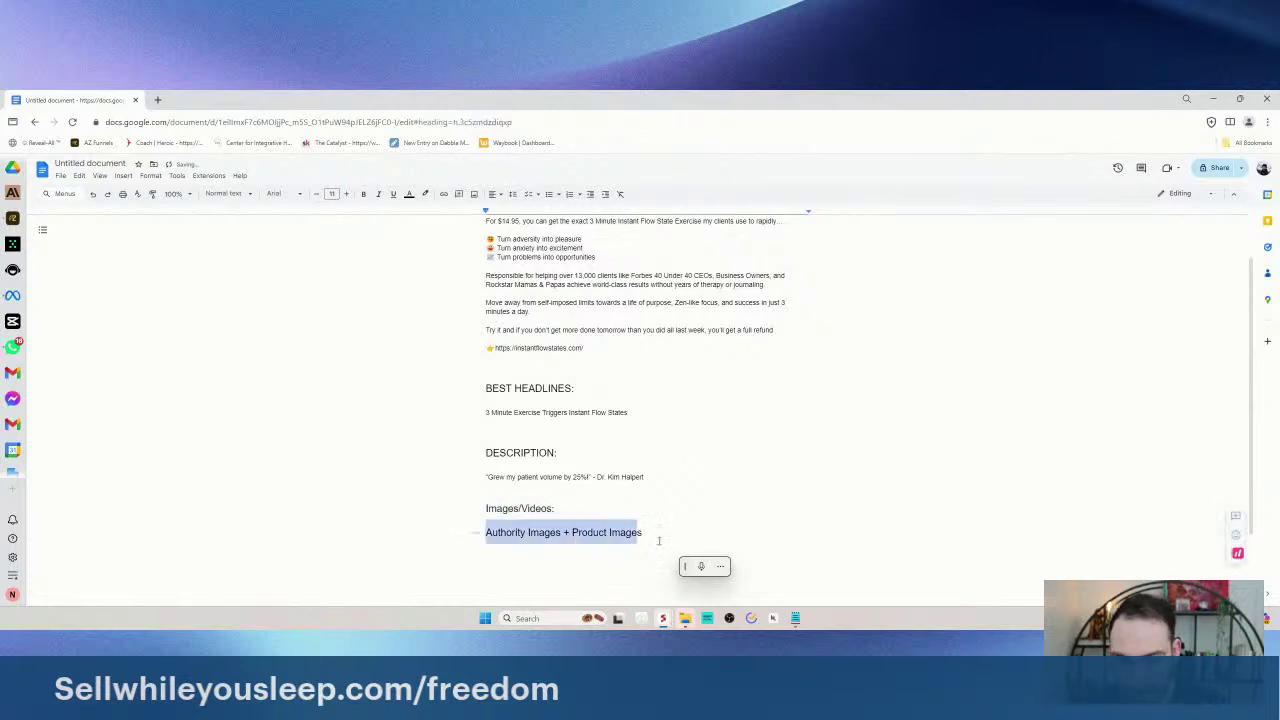
{"action": "key", "text": "ctrl+alt+0"}
- Accept 'BEST TEXT:' as the document's suggested title
{"action": "scroll", "coordinate": [575, 476], "scroll_direction": "up", "scroll_amount": 1}
{"action": "left_click_drag", "start_coordinate": [520, 432], "coordinate": [486, 279]}
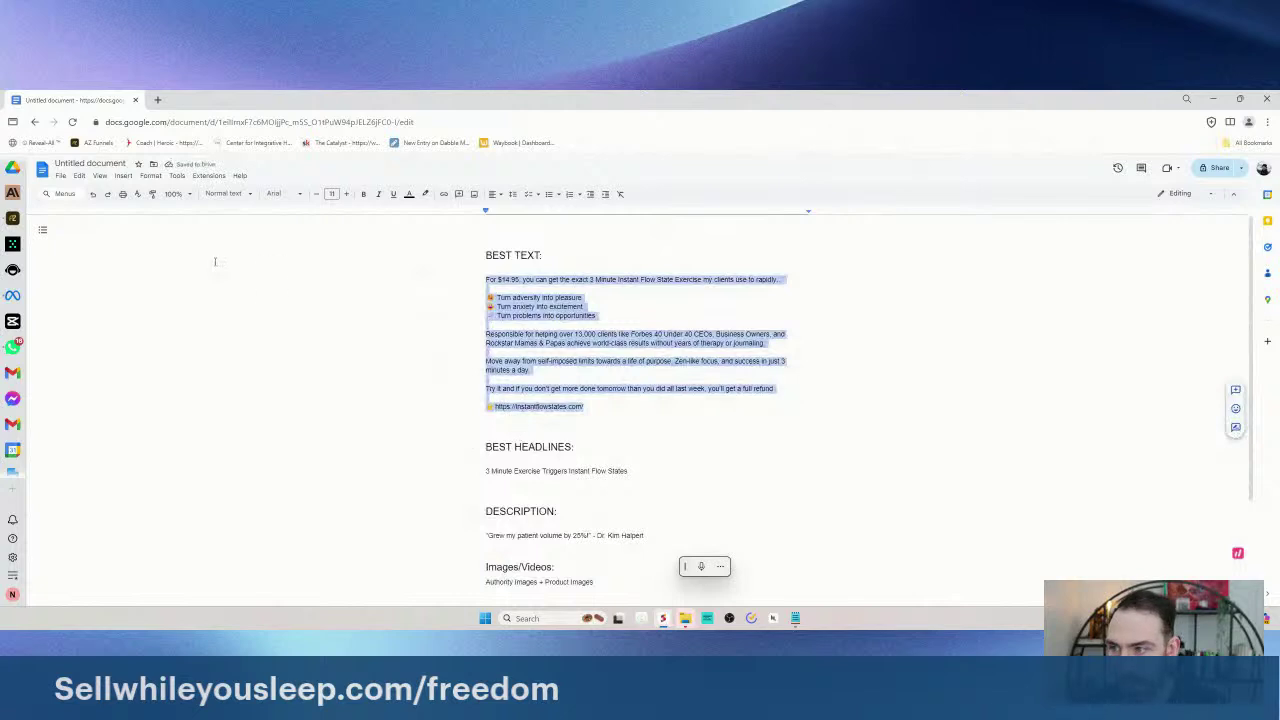
{"action": "scroll", "coordinate": [568, 470], "scroll_direction": "down", "scroll_amount": 3}
{"action": "scroll", "coordinate": [568, 470], "scroll_direction": "up", "scroll_amount": 2}
{"action": "scroll", "coordinate": [568, 470], "scroll_direction": "down", "scroll_amount": 2}
{"action": "left_click", "coordinate": [568, 470]}
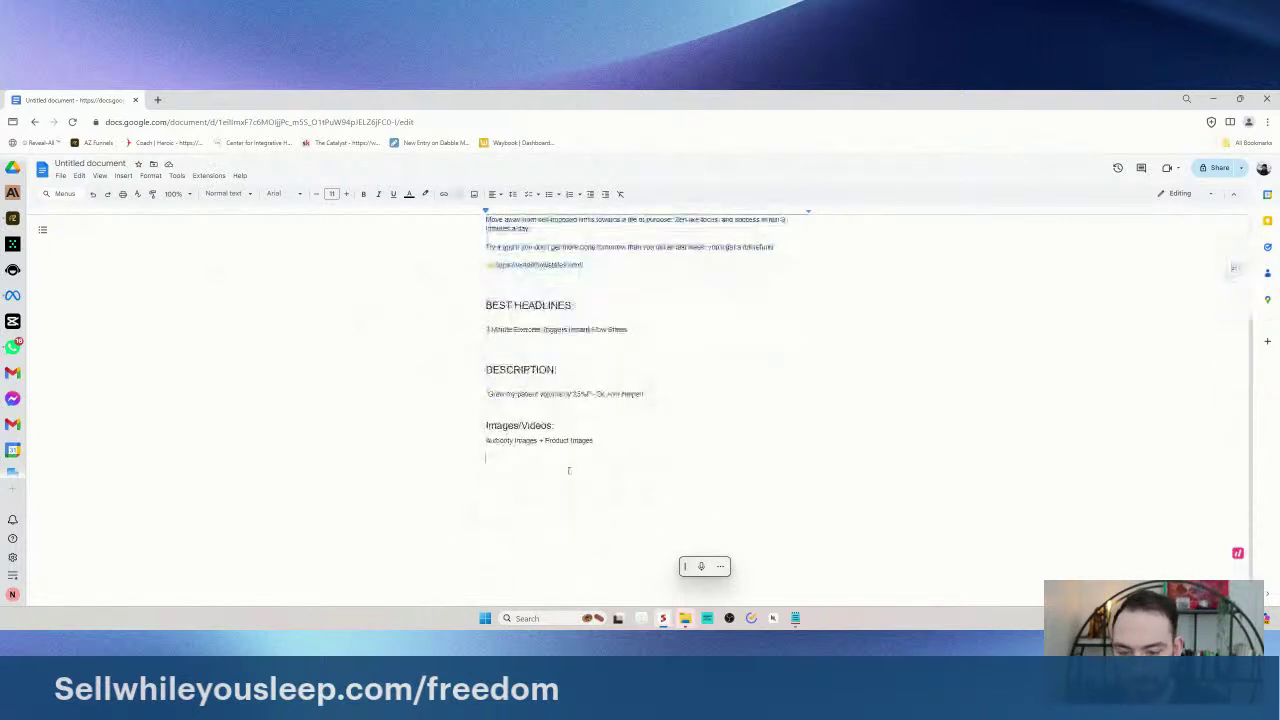
{"action": "left_click", "coordinate": [12, 243]}
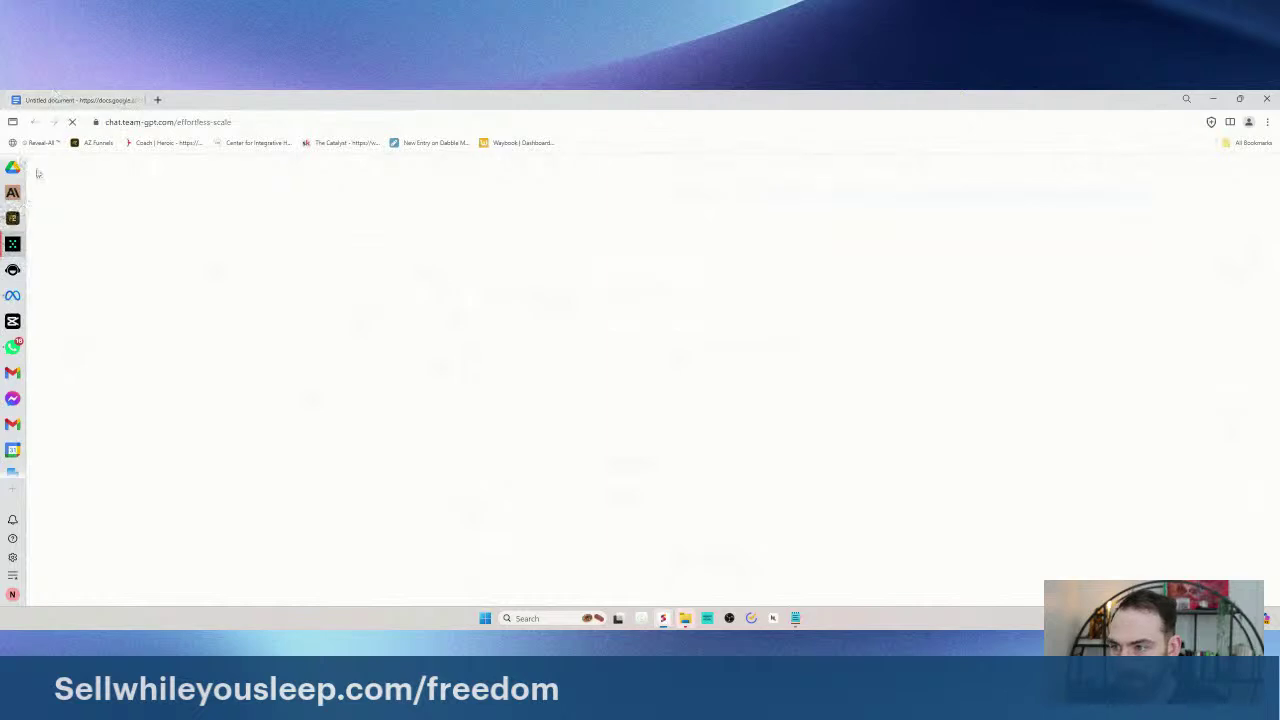
{"action": "left_click", "coordinate": [12, 217]}
{"action": "scroll", "coordinate": [488, 262], "scroll_direction": "up", "scroll_amount": 3}
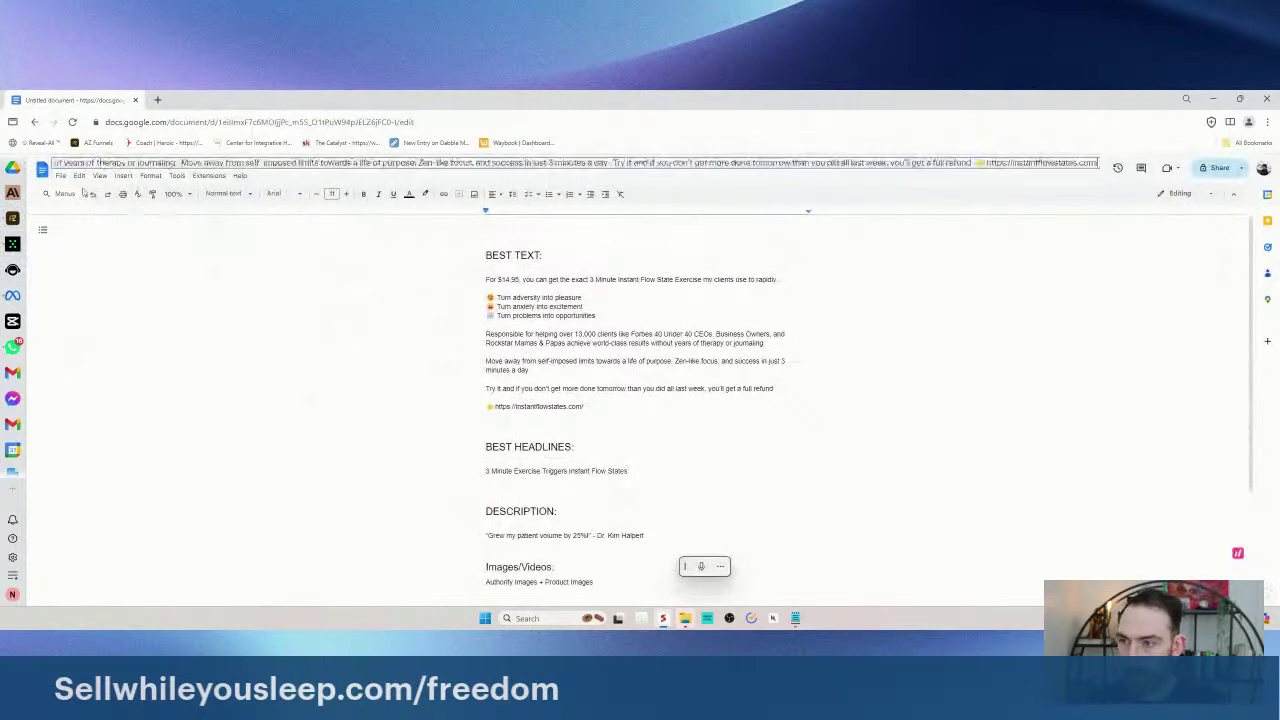
{"action": "left_click", "coordinate": [213, 286]}
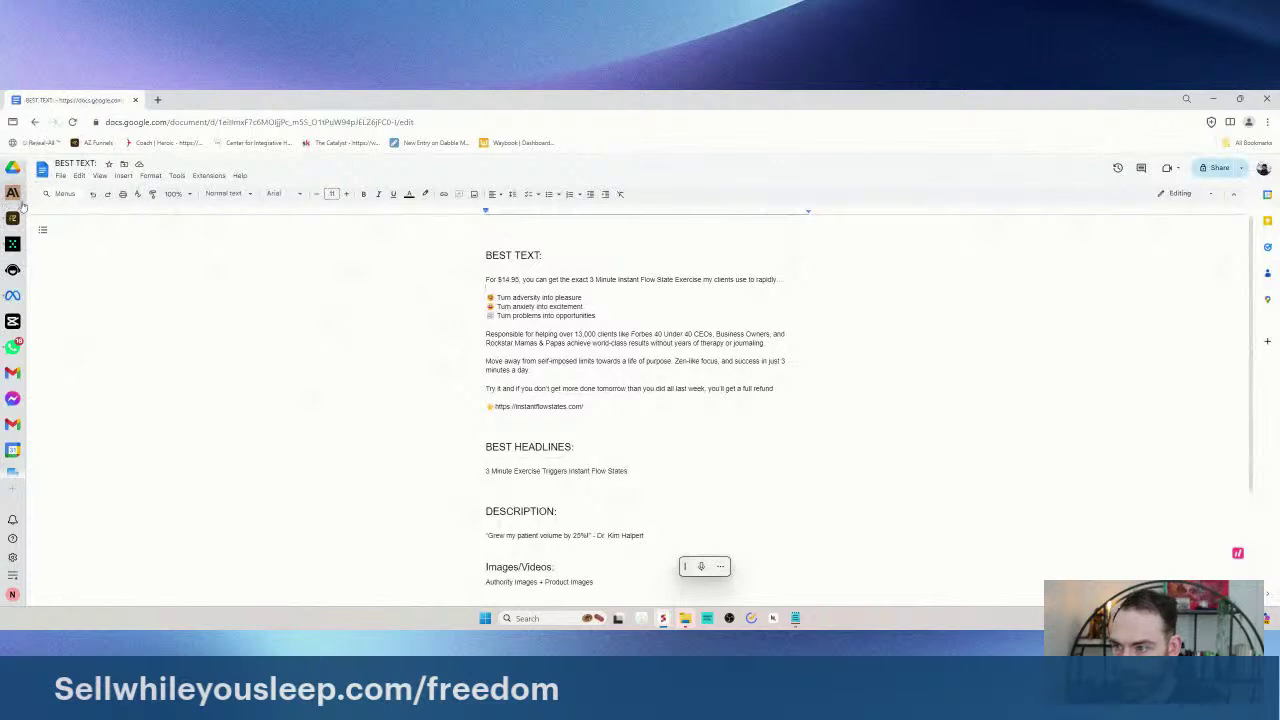
- Start a new Team-GPT chat and paste the top-performing ad into the message
{"action": "left_click", "coordinate": [12, 244]}
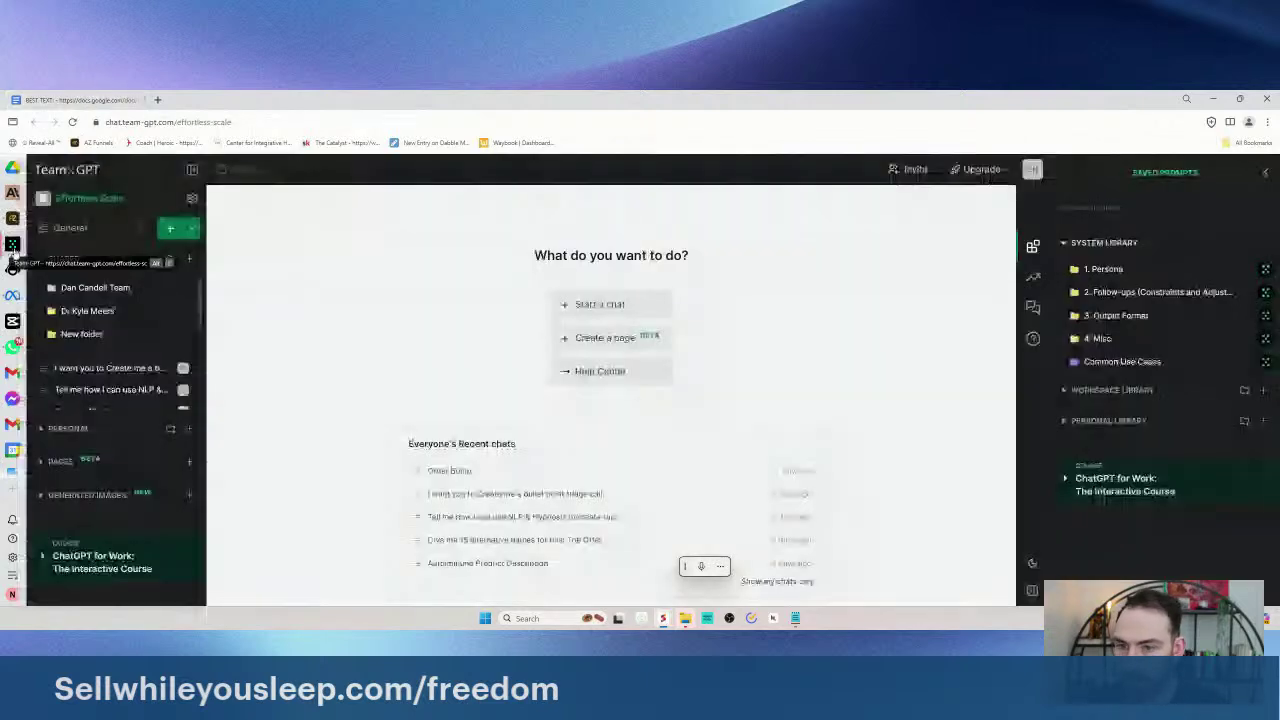
{"action": "left_click", "coordinate": [598, 304]}
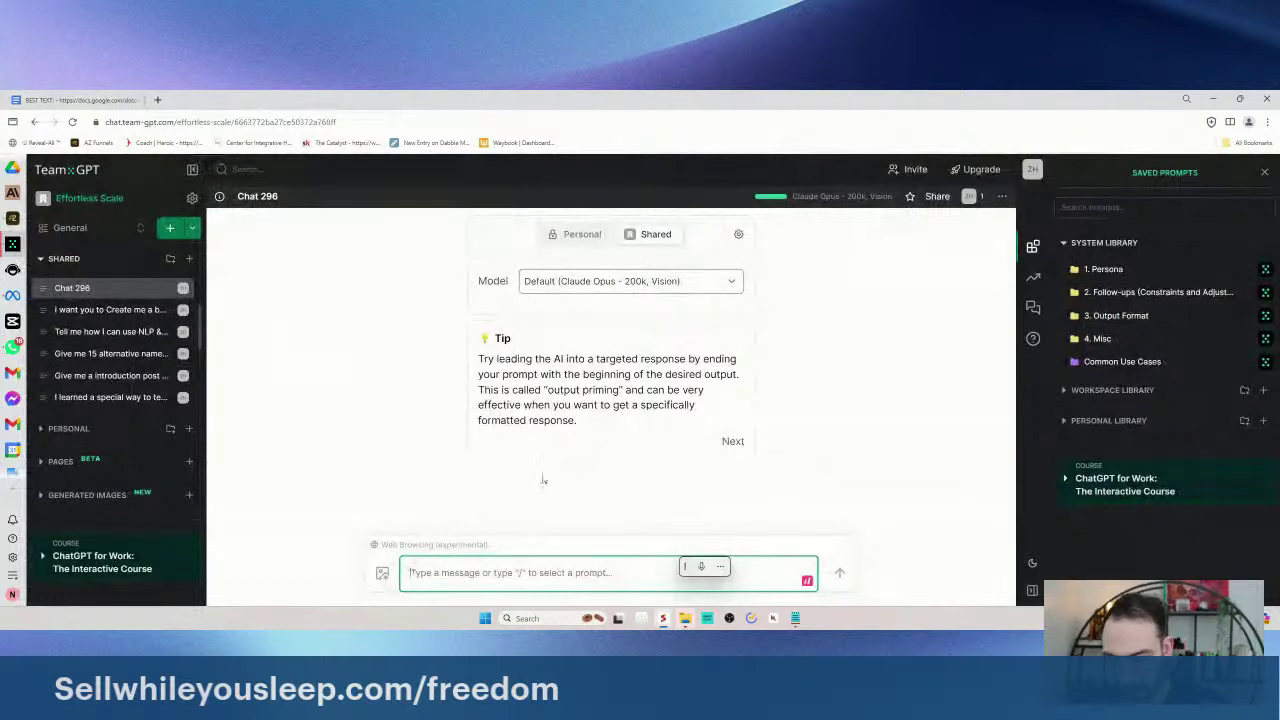
{"action": "key", "text": "ctrl+v"}
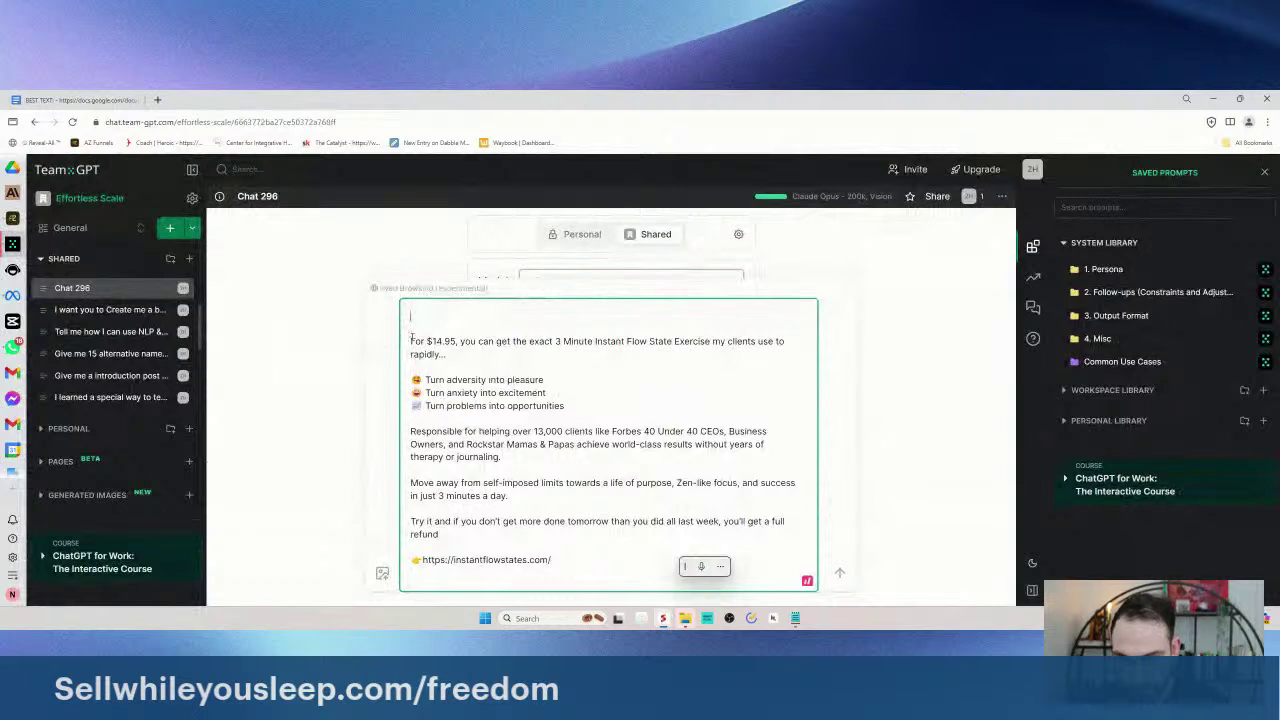
- Label the ad #TOP PERFORMING AD and add an #INSTRUCTIONS section starting 'You're now a world famous copywriter'
{"action": "type", "text": "#TOP"}
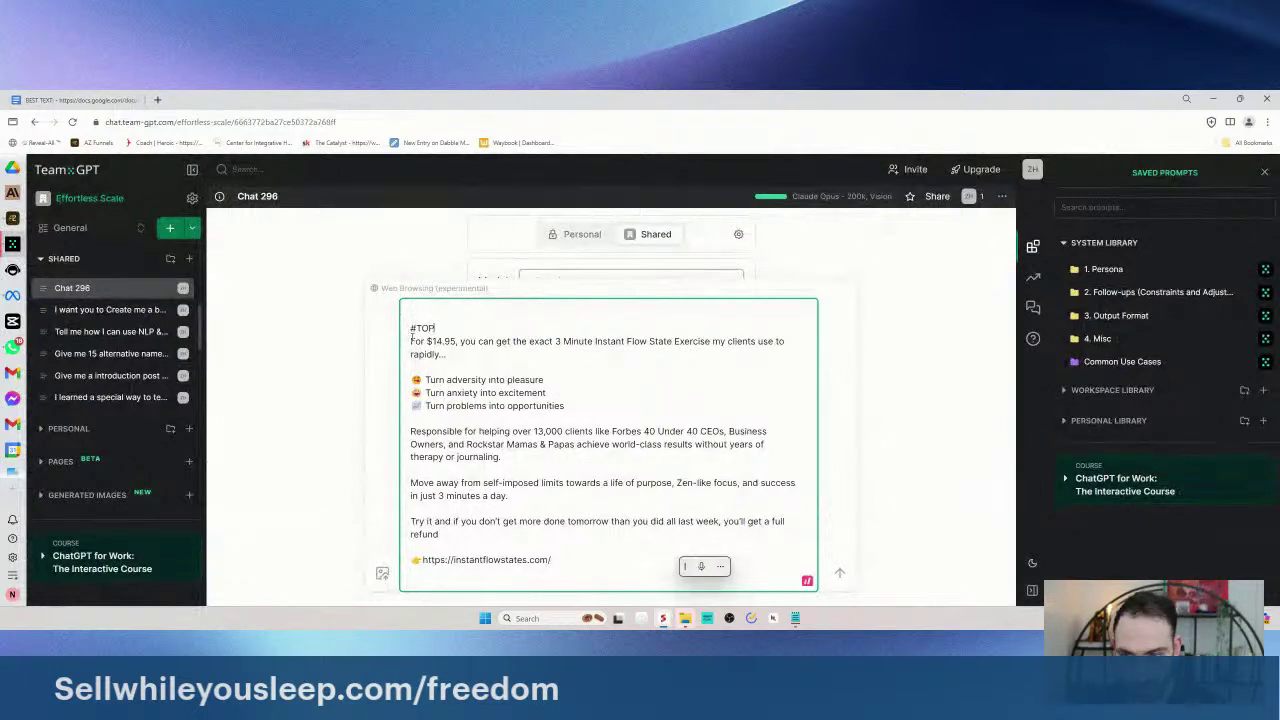
{"action": "type", "text": " PERFO"}
{"action": "key", "text": "BackSpace"}
{"action": "key", "text": "BackSpace"}
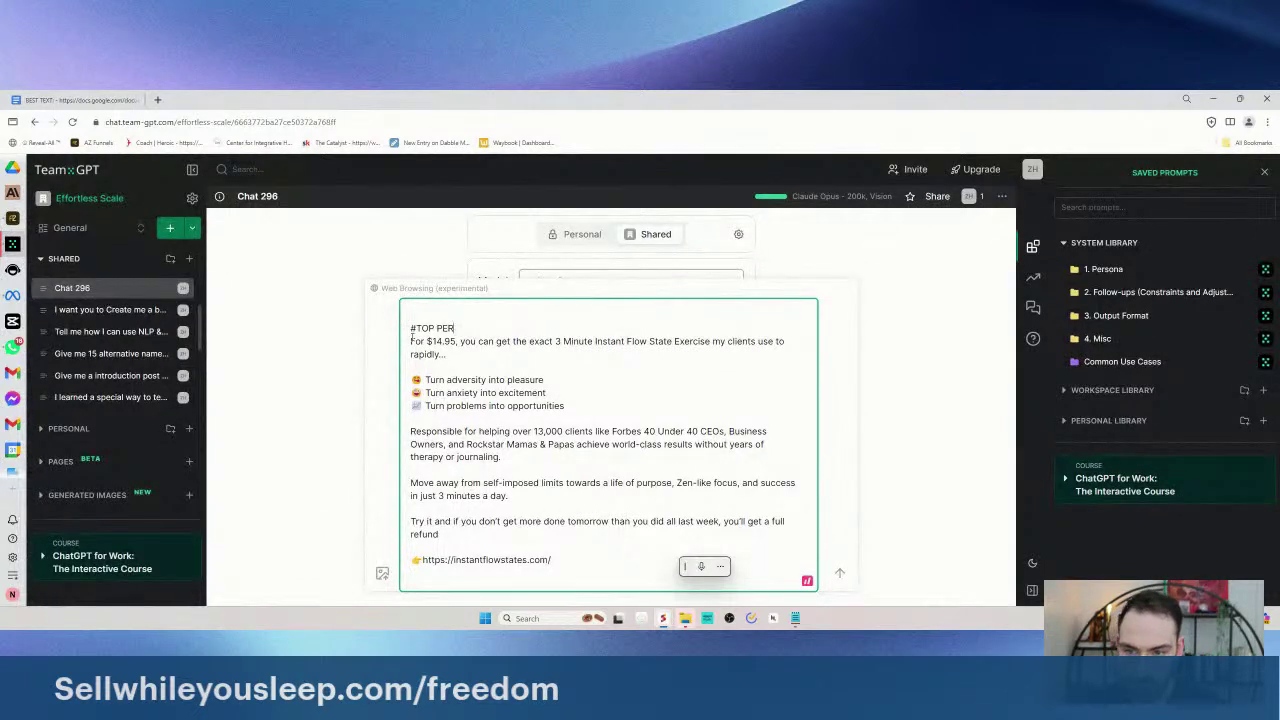
{"action": "type", "text": "FORMING AD"}
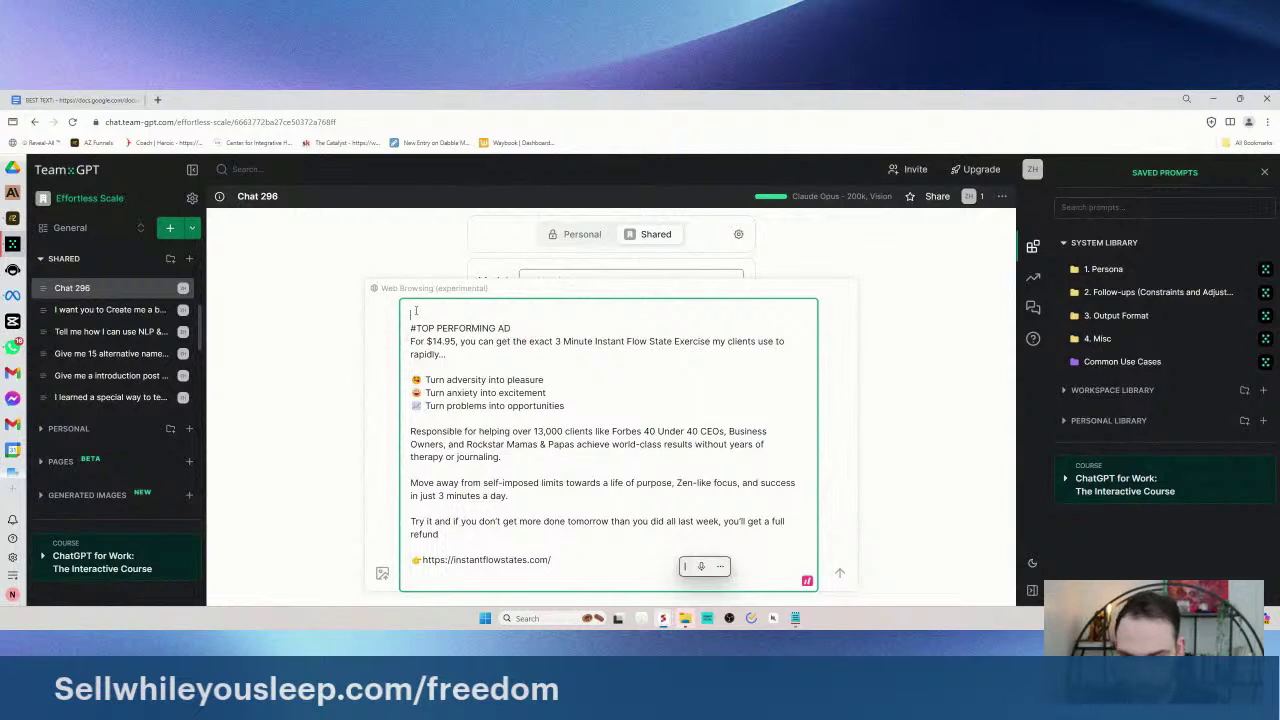
{"action": "key", "text": "Return"}
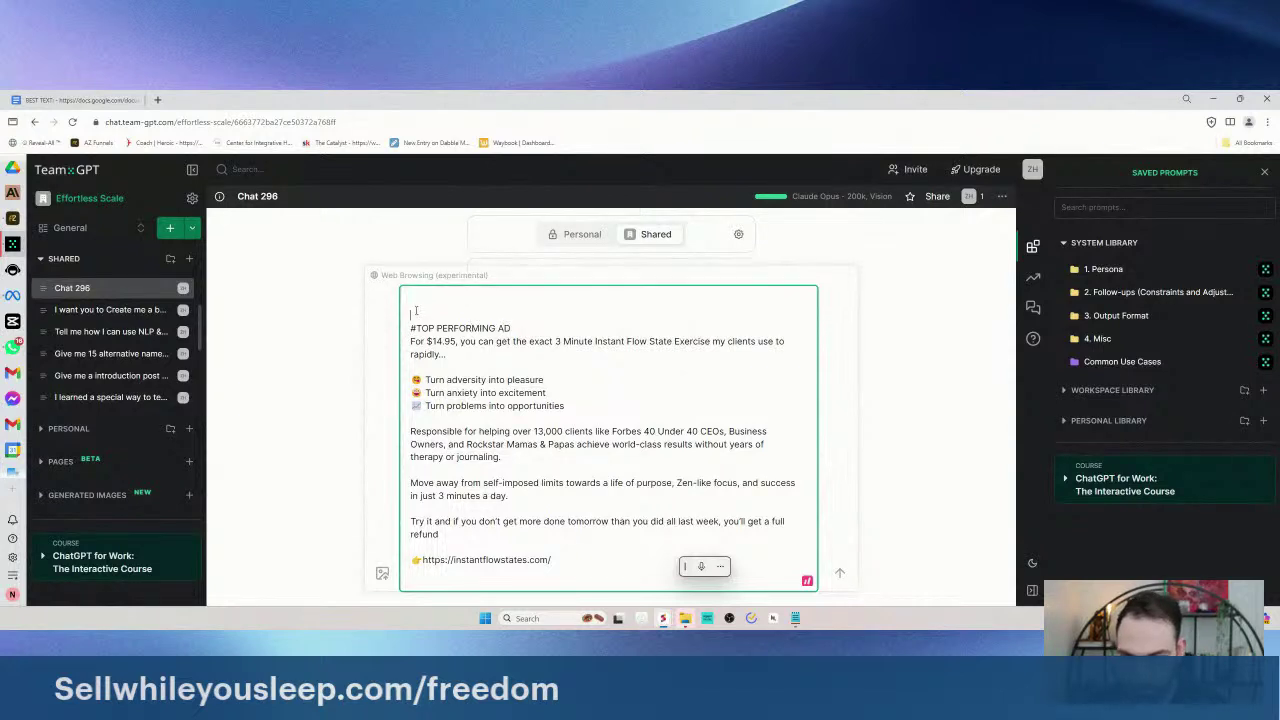
{"action": "type", "text": "#INSTRUCTIONS"}
{"action": "key", "text": "Return"}
{"action": "key", "text": "Return"}
{"action": "type", "text": "You're now a world fmau"}
{"action": "type", "text": "s copywriter, NLP exp"}
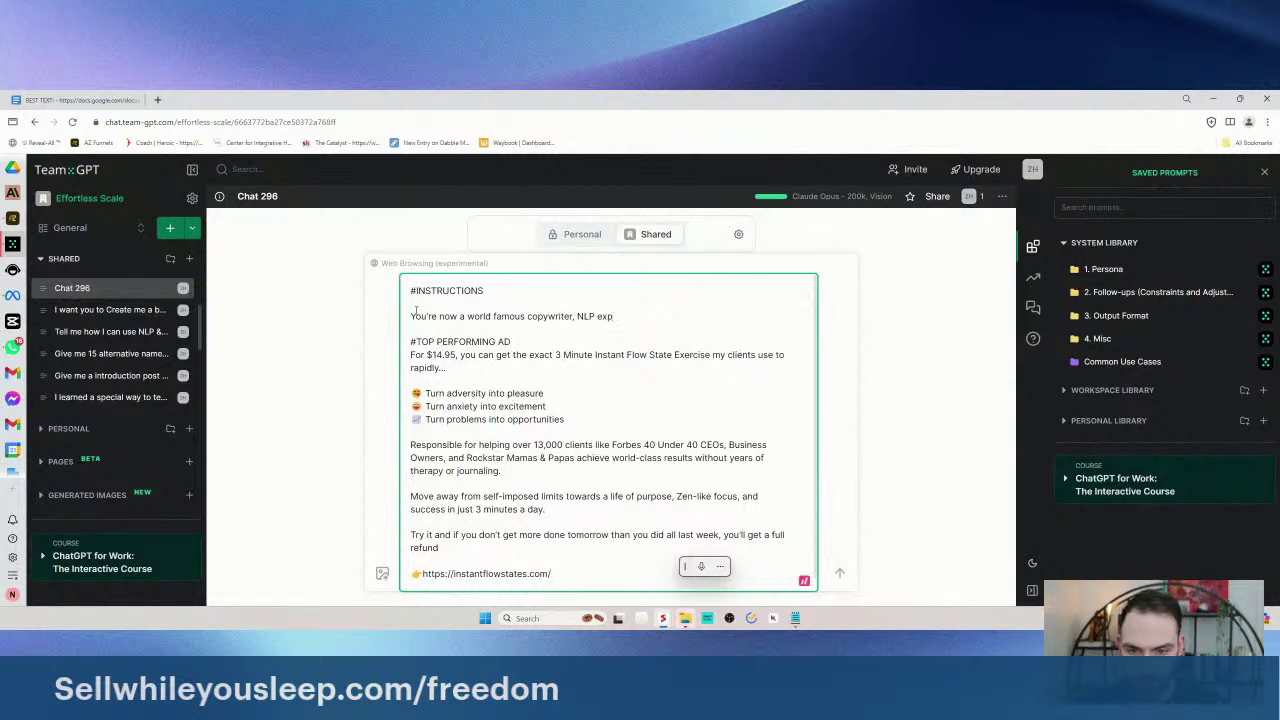
- Finish the copywriter-and-hypnotist persona sentence and ask for 5 variations of the top performing ad
{"action": "type", "text": "ert and hypnot"}
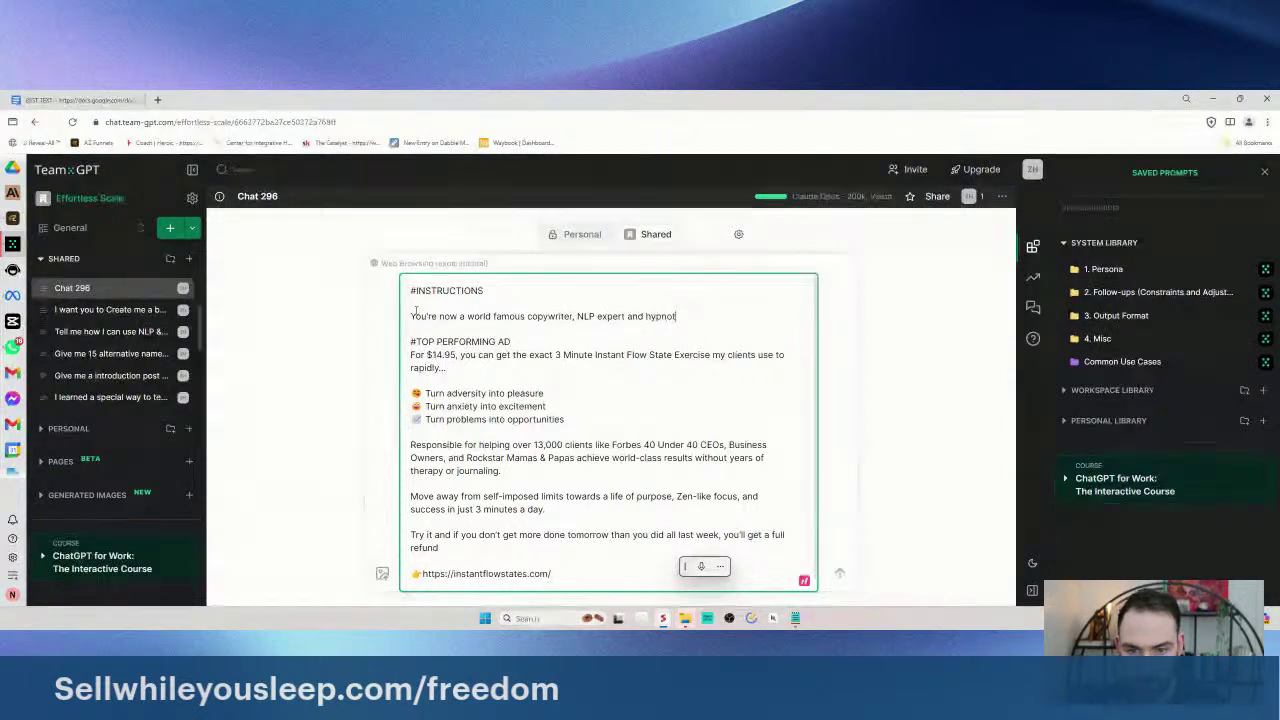
{"action": "type", "text": "ist wri"}
{"action": "type", "text": "lizes in conversatio"}
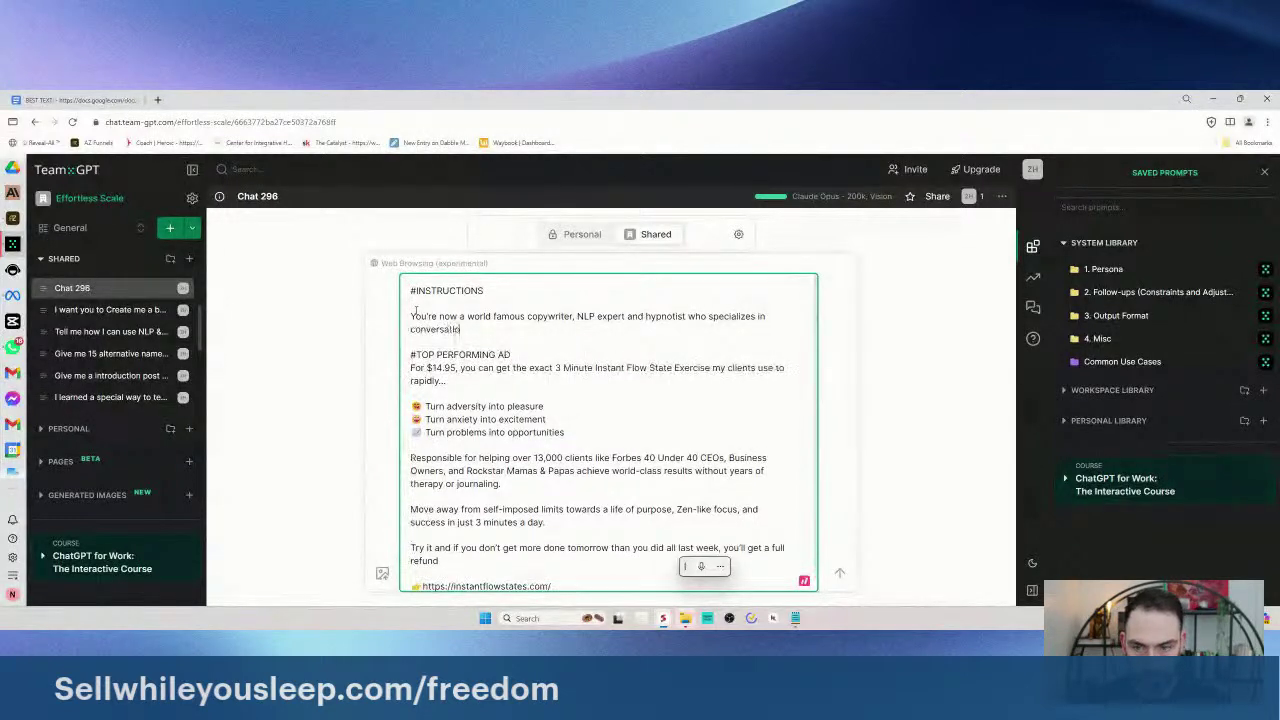
{"action": "type", "text": "nal language."}
{"action": "key", "text": "Return"}
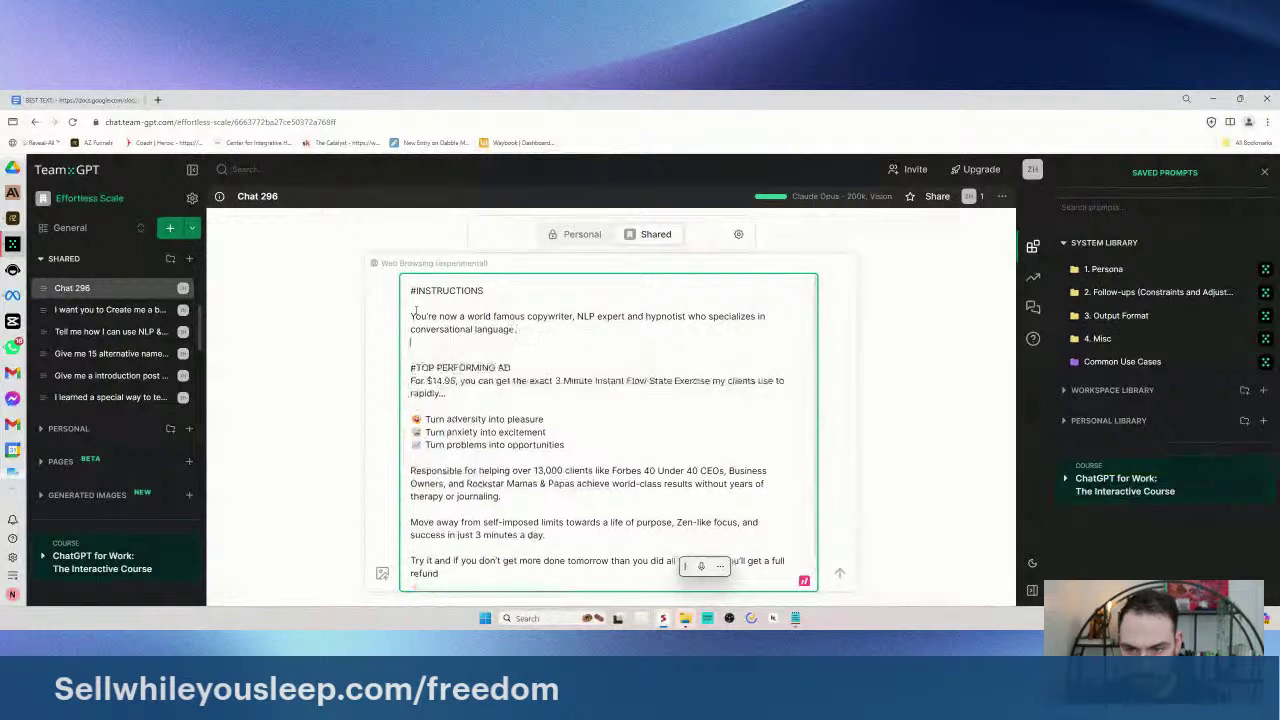
{"action": "key", "text": "Return"}
{"action": "type", "text": "P"}
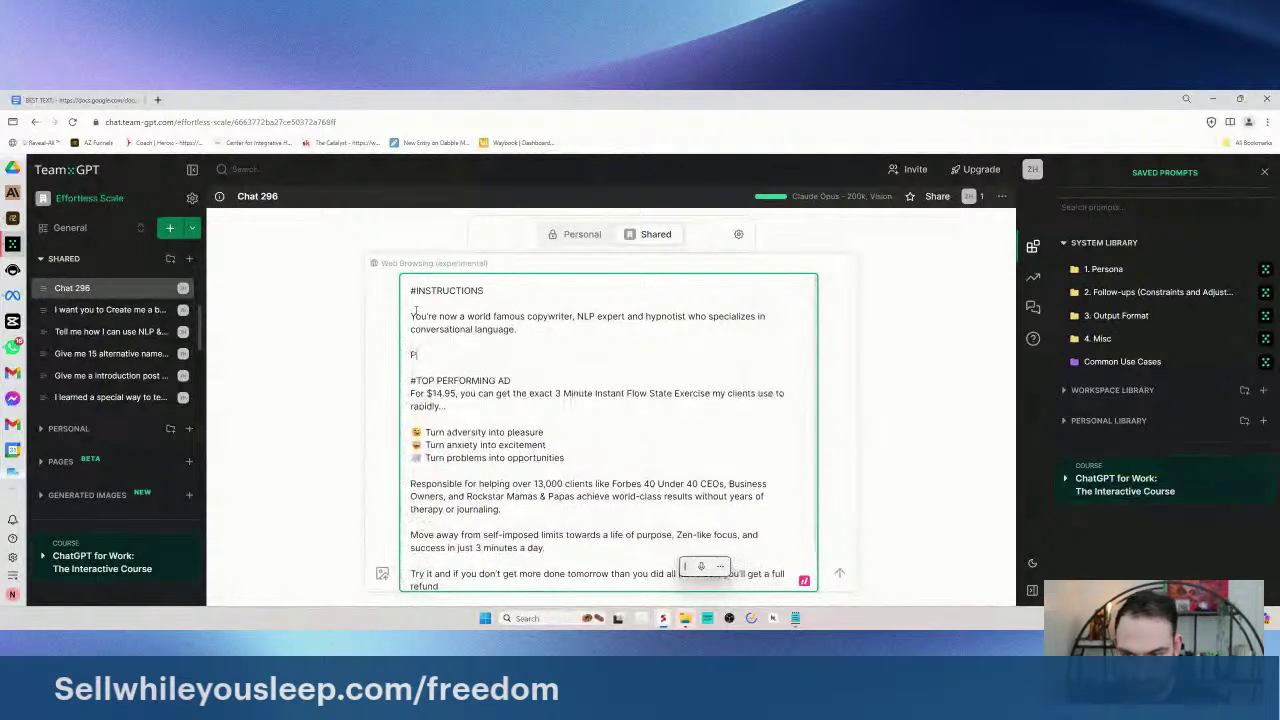
{"action": "type", "text": "ive m"}
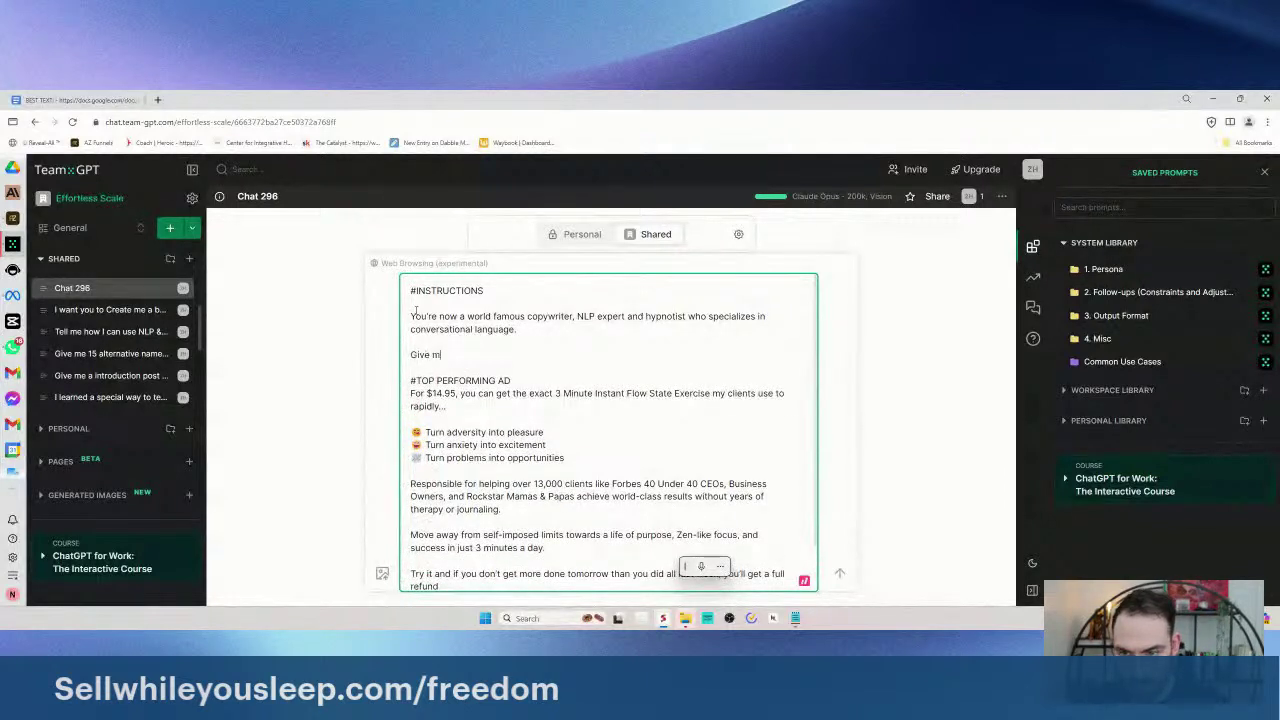
{"action": "type", "text": "e 5 variations of this top performing ad"}
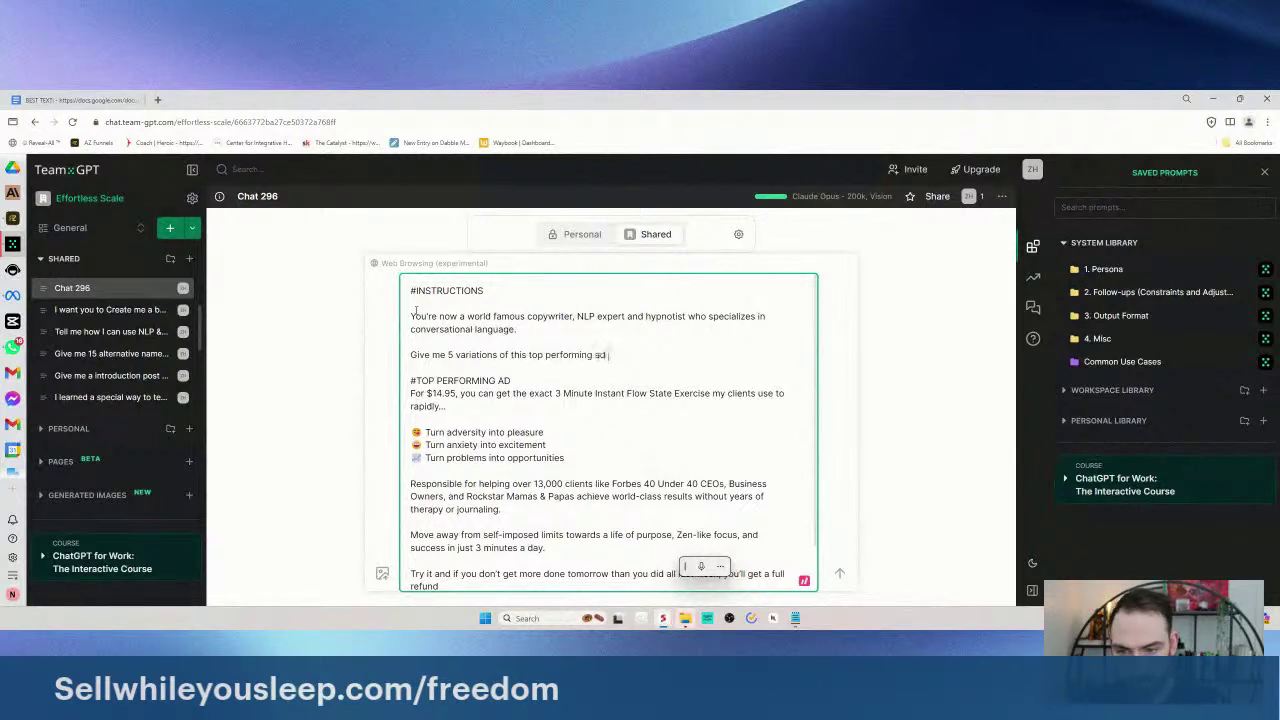
{"action": "scroll", "coordinate": [525, 327], "scroll_direction": "down", "scroll_amount": 1}
{"action": "type", "text": "d"}
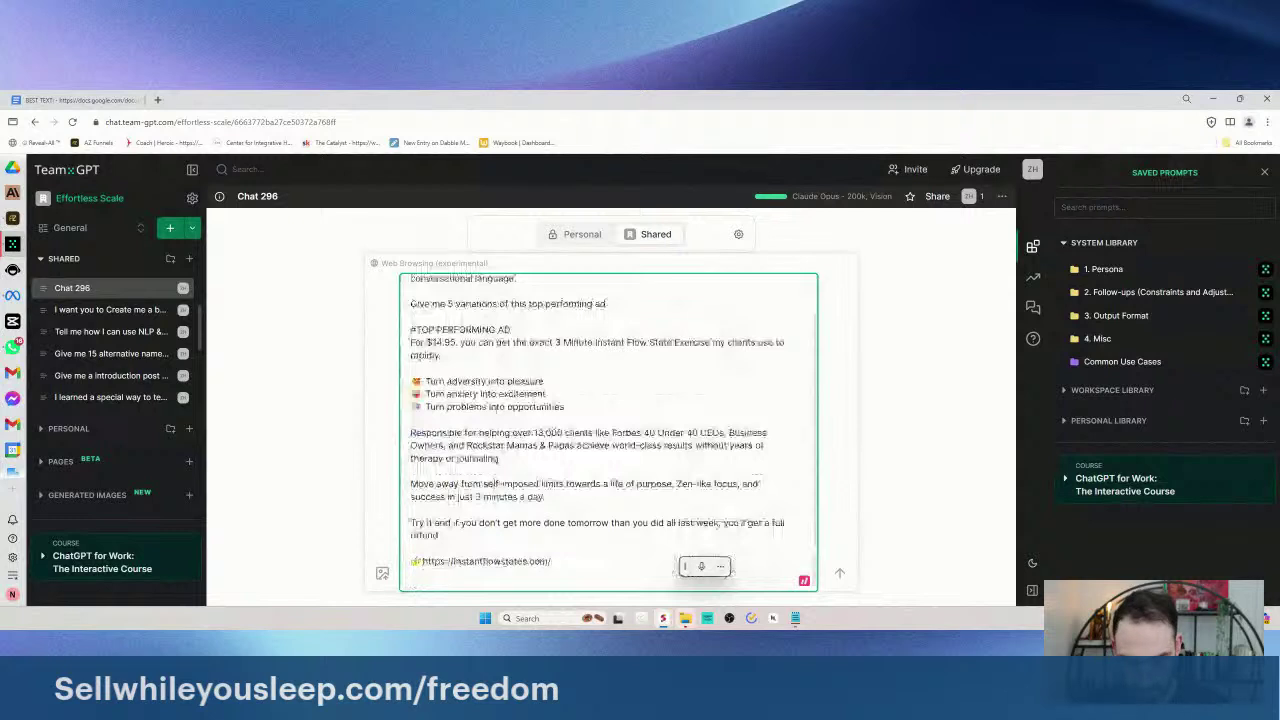
- Add a note that the product's sales page is attached below, then paste the copied #TOP PERFORMING AD label under it
{"action": "key", "text": "Return"}
{"action": "key", "text": "Return"}
{"action": "type", "text": "Attached is the sales page below!"}
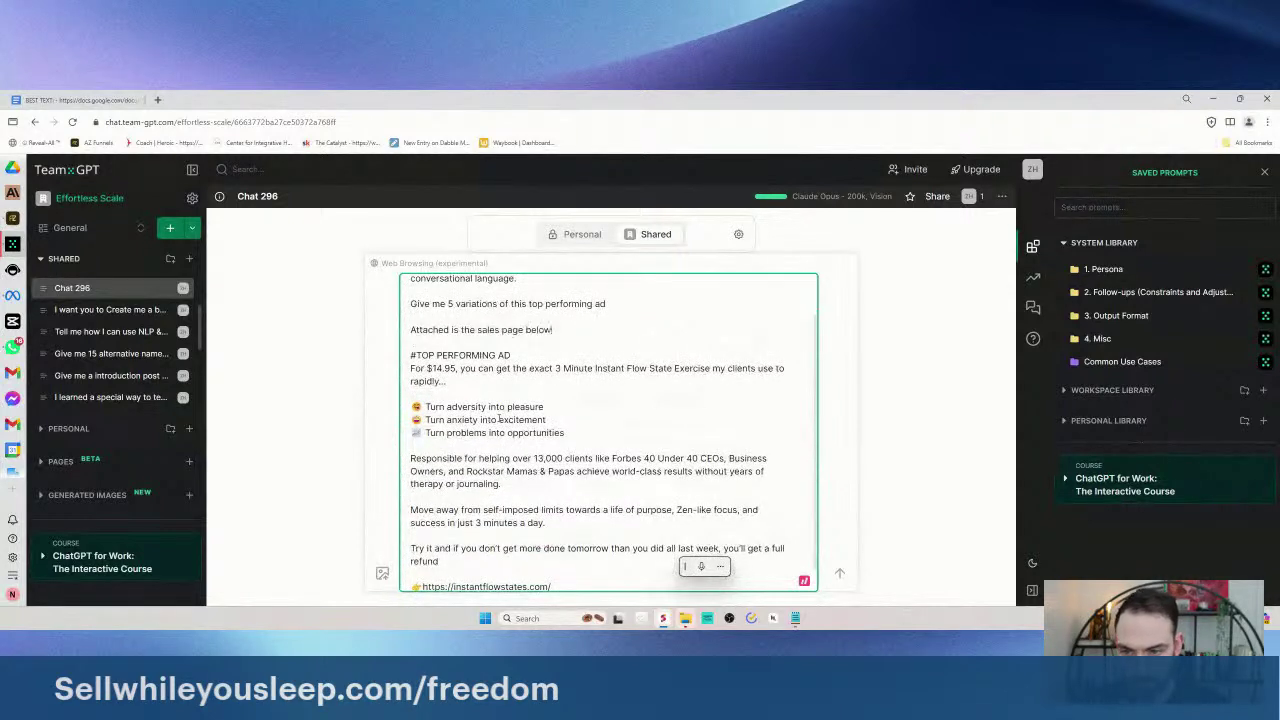
{"action": "type", "text": " for the prod"}
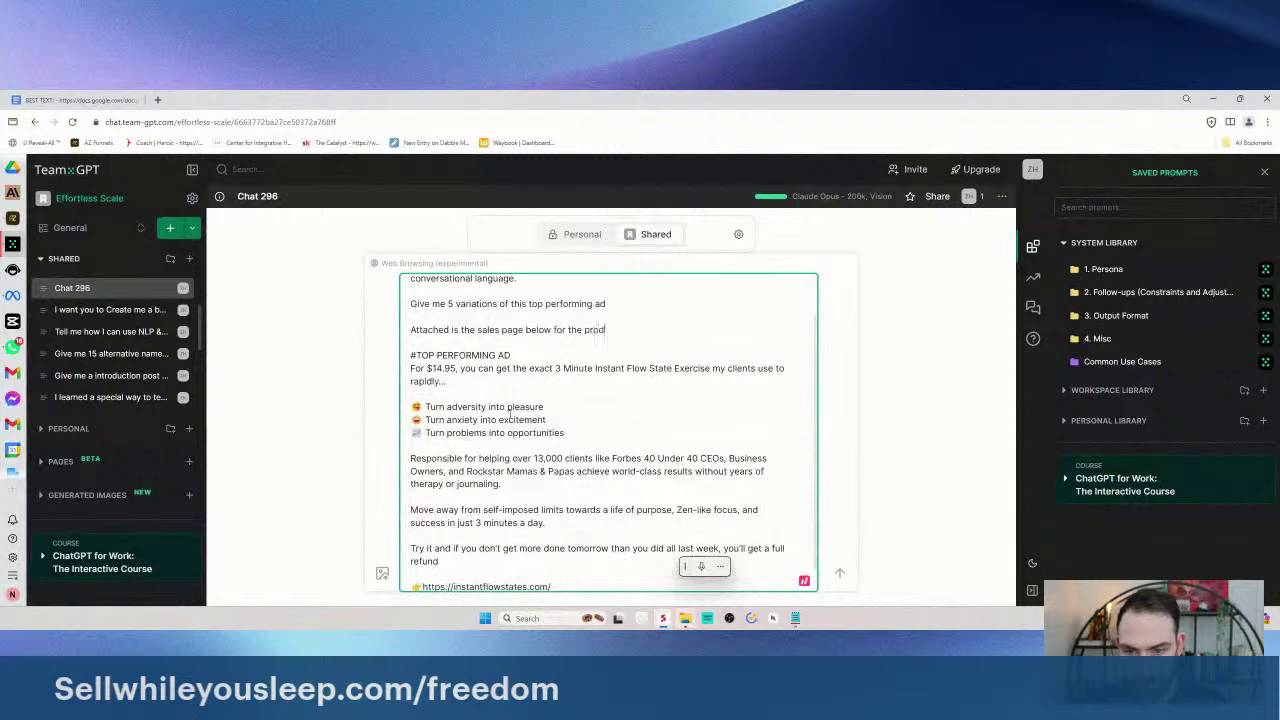
{"action": "type", "text": "uct inf"}
{"action": "type", "text": "you need more informatio"}
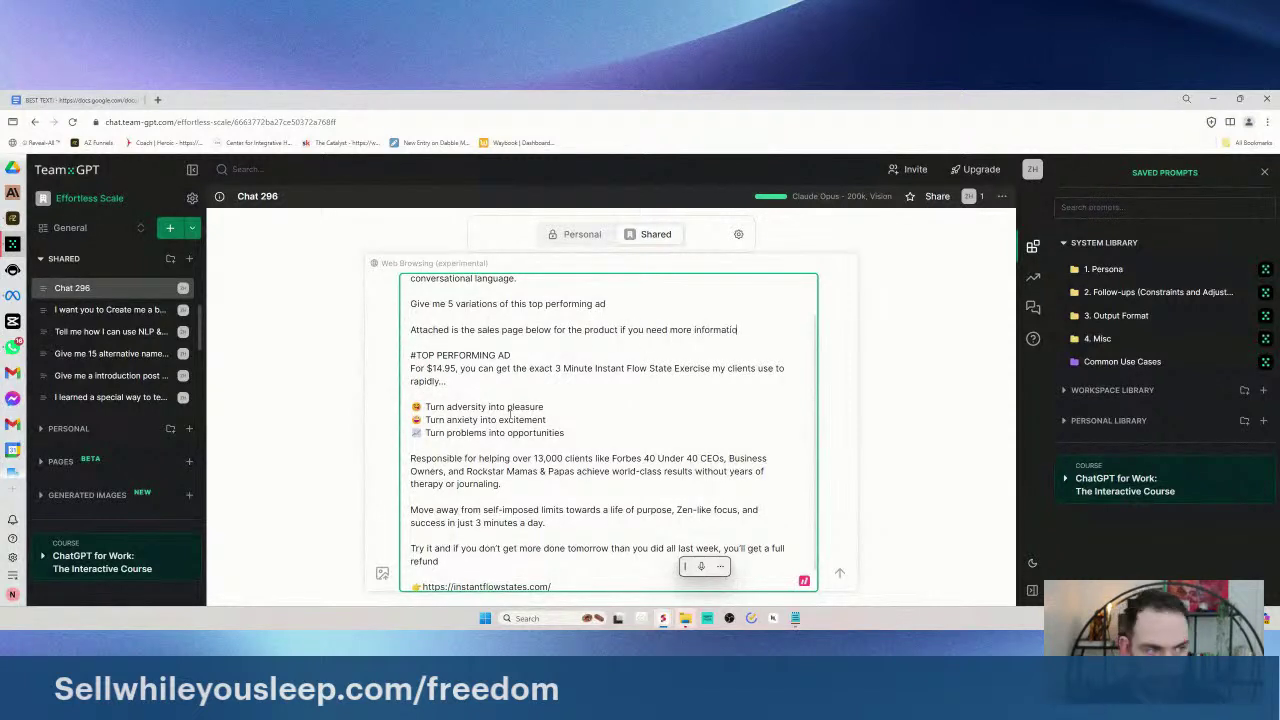
{"action": "scroll", "coordinate": [555, 445], "scroll_direction": "down", "scroll_amount": 1}
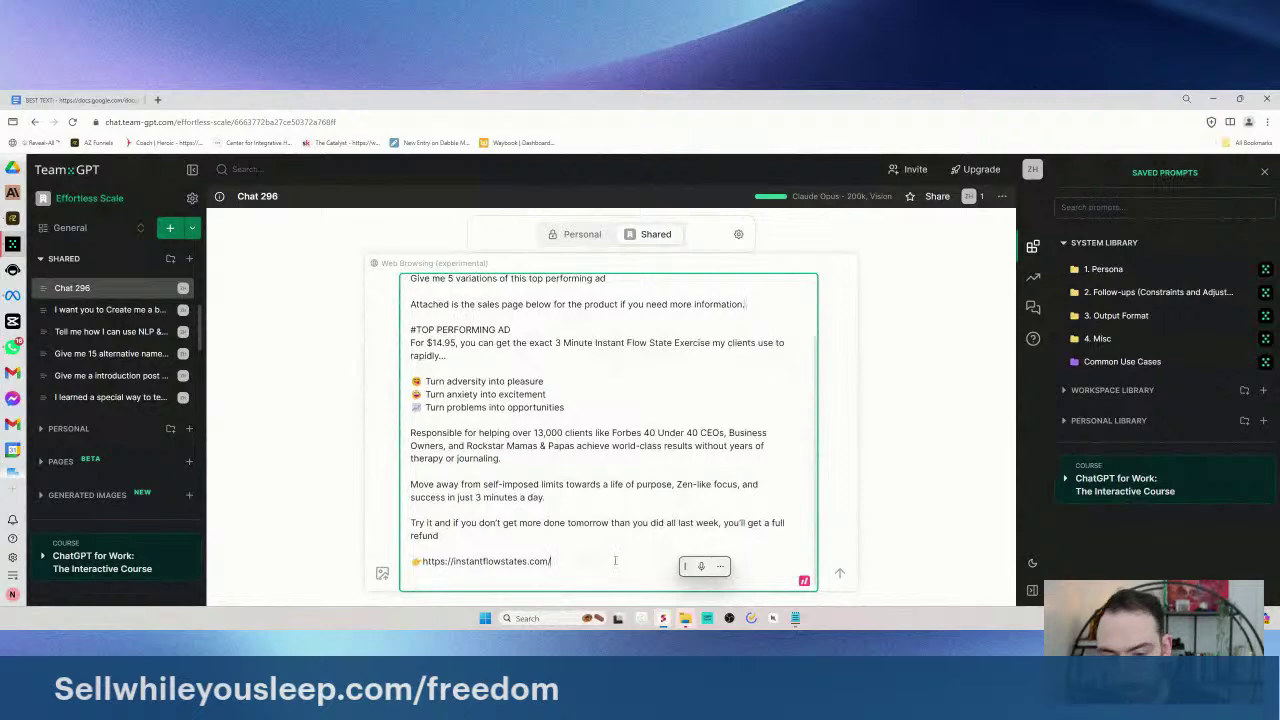
{"action": "scroll", "coordinate": [600, 450], "scroll_direction": "down", "scroll_amount": 2}
{"action": "scroll", "coordinate": [600, 450], "scroll_direction": "up", "scroll_amount": 3}
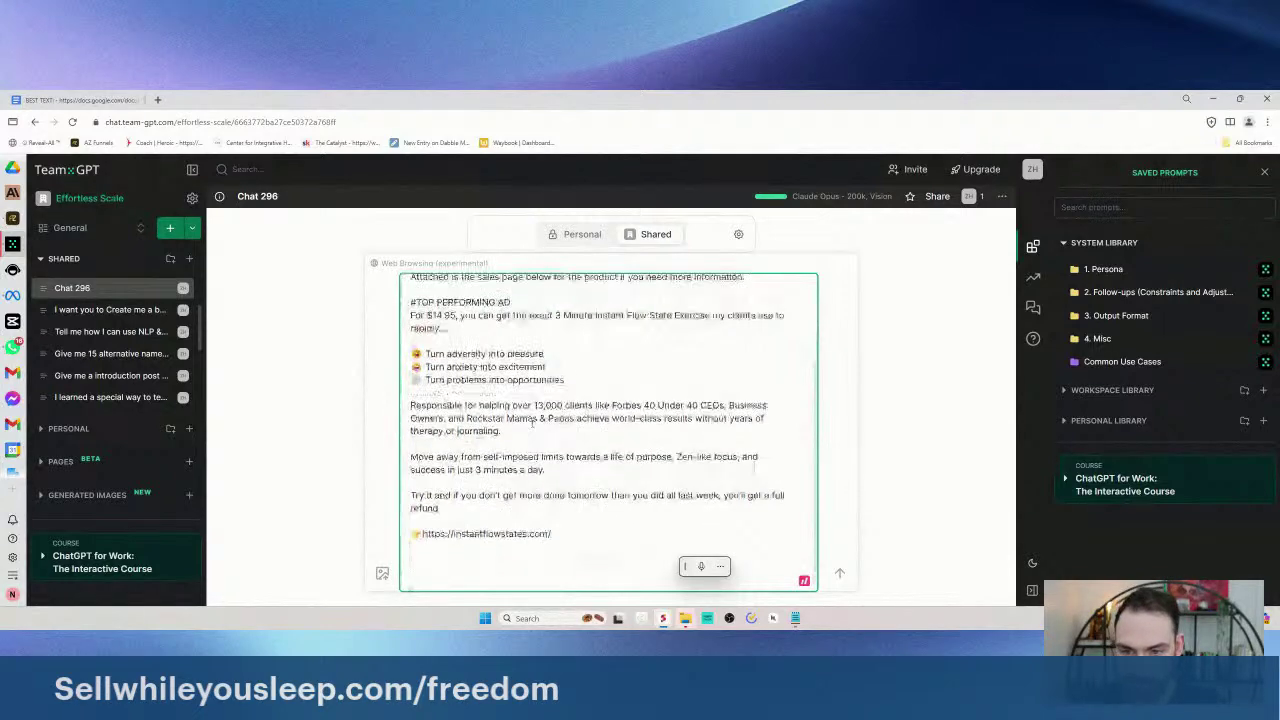
{"action": "left_click_drag", "start_coordinate": [513, 349], "coordinate": [398, 349]}
{"action": "key", "text": "ctrl+c"}
{"action": "scroll", "coordinate": [600, 450], "scroll_direction": "down", "scroll_amount": 2}
{"action": "left_click", "coordinate": [510, 561]}
{"action": "key", "text": "ctrl+v"}
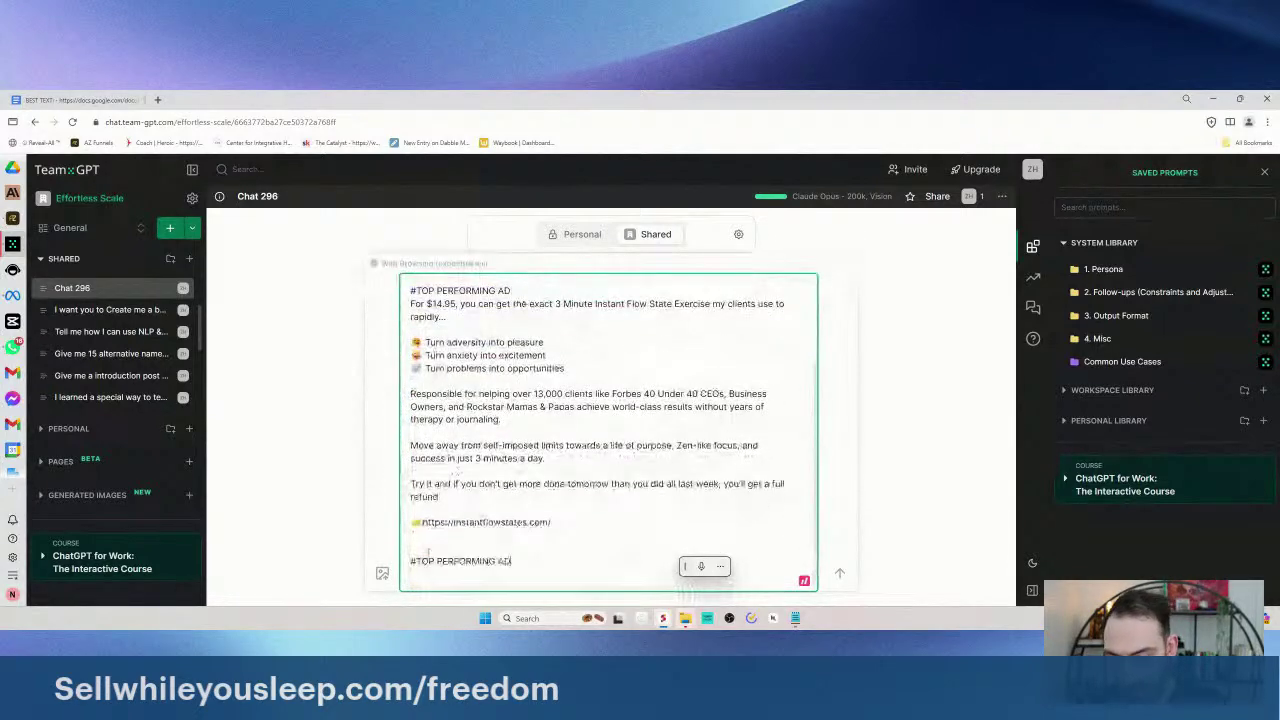
- Load instantflowstates.com in a new browser tab
{"action": "left_click", "coordinate": [157, 99]}
{"action": "type", "text": "instantflowstates.com"}
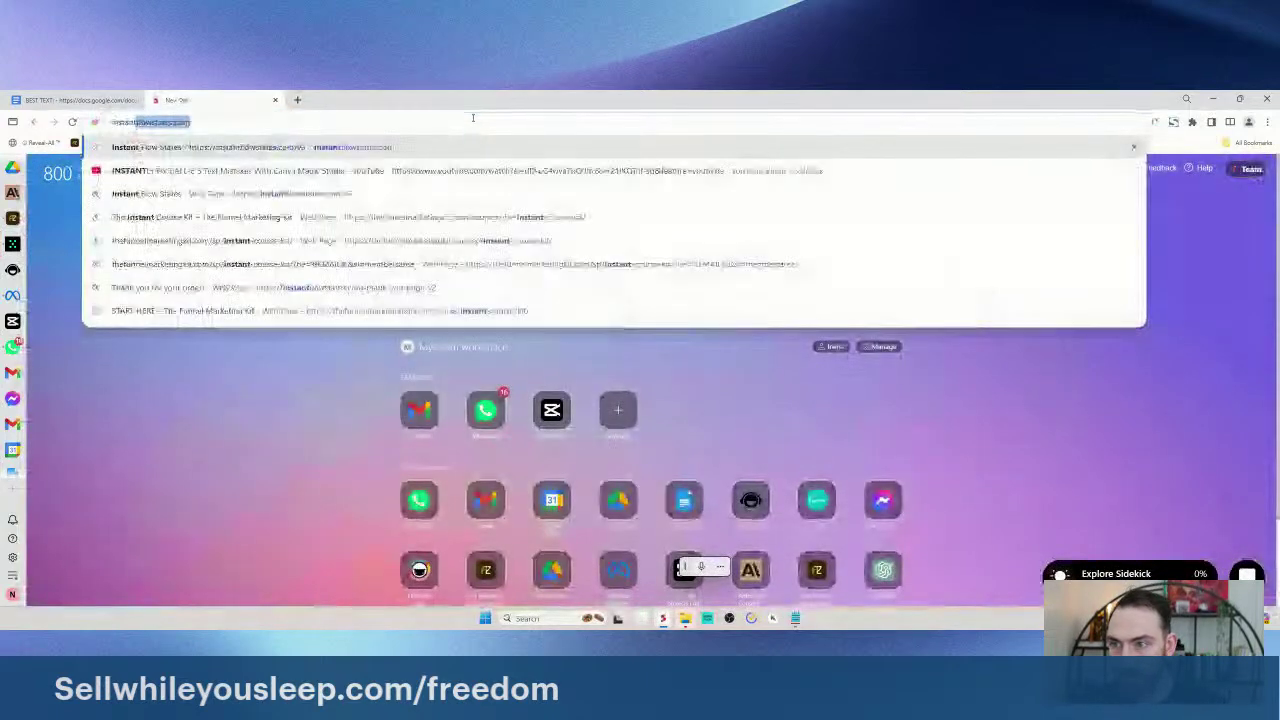
{"action": "key", "text": "Return"}
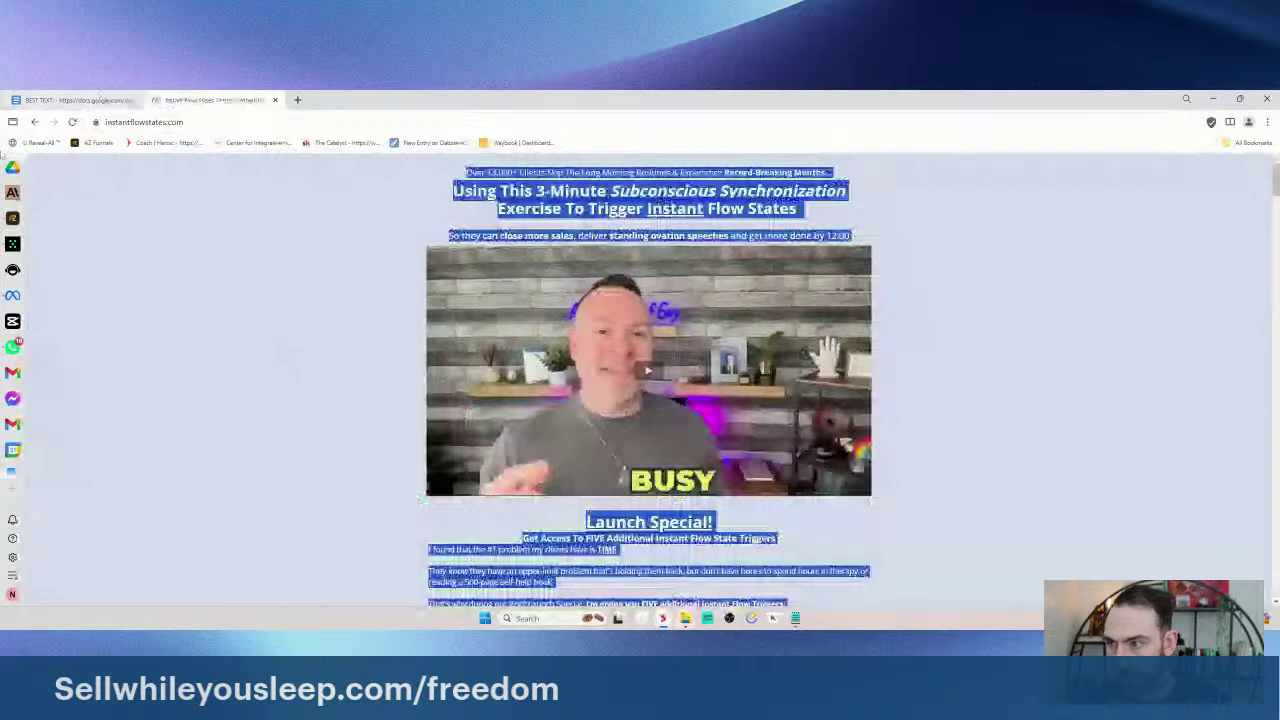
- Add a SALES PAGE heading, paste the copied sales page text under it, and send the prompt
{"action": "left_click", "coordinate": [12, 269]}
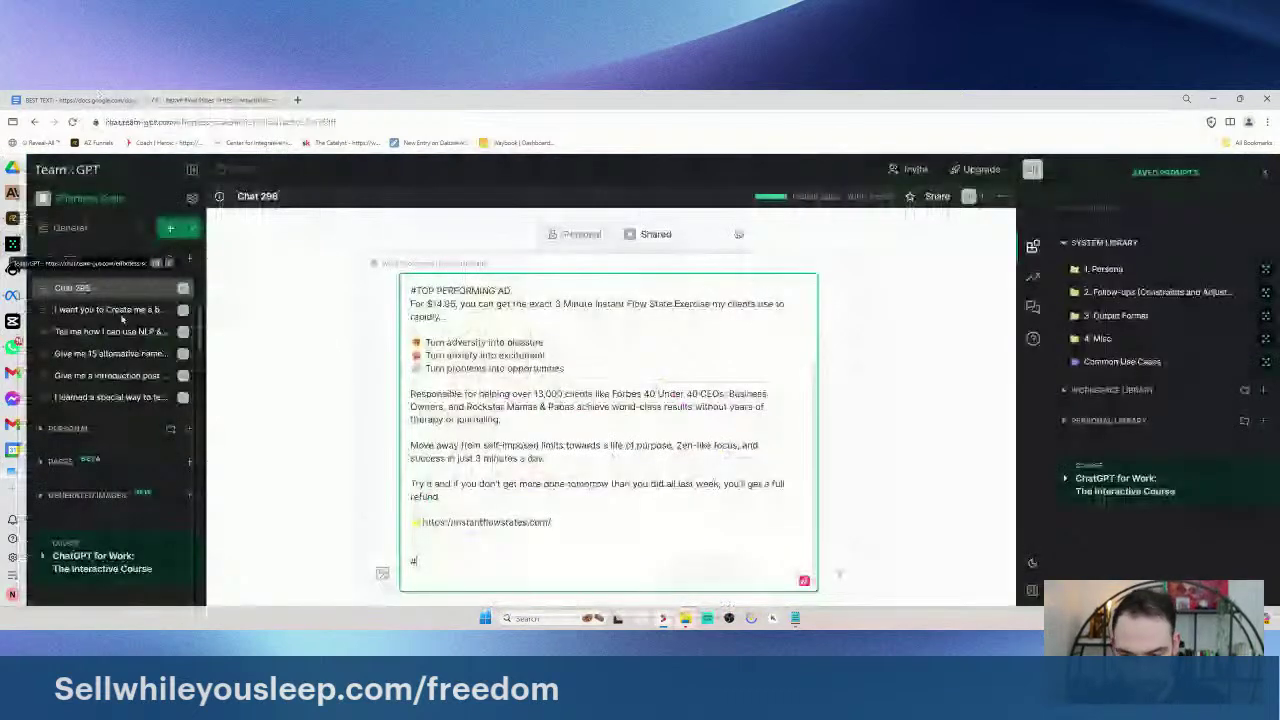
{"action": "type", "text": "SALES PAGE"}
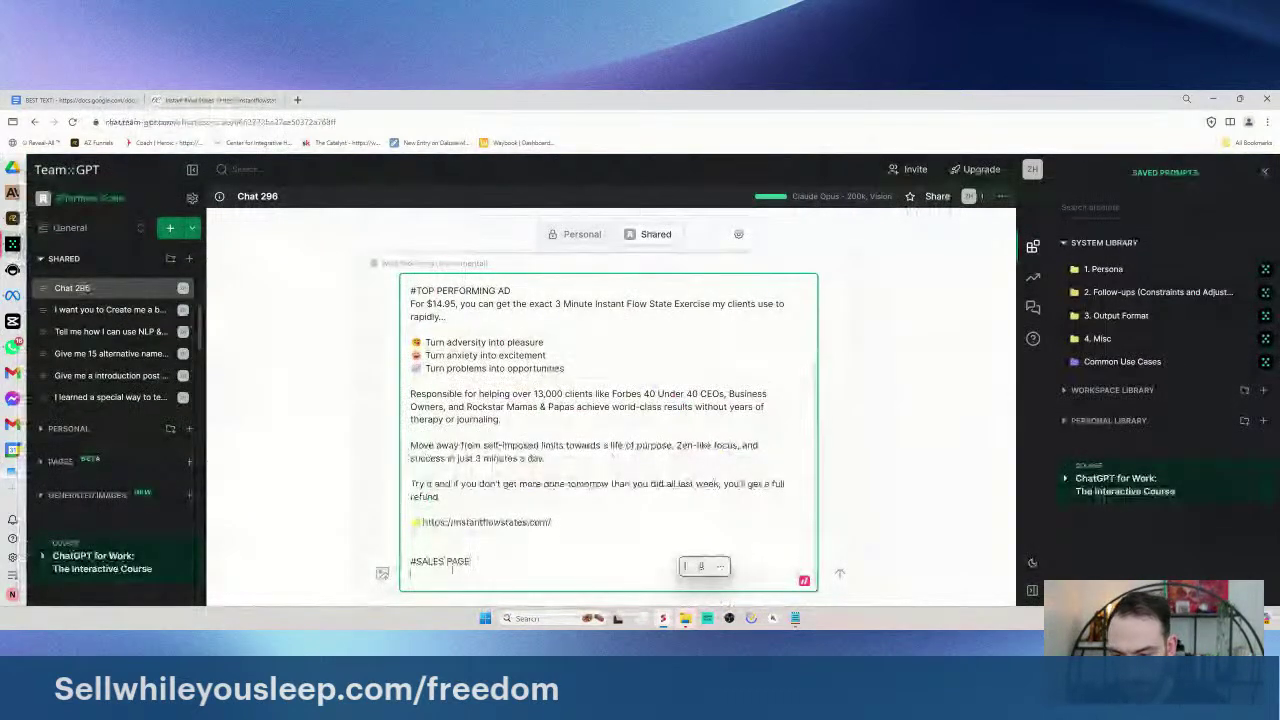
{"action": "key", "text": "ctrl+v"}
{"action": "key", "text": "Return"}
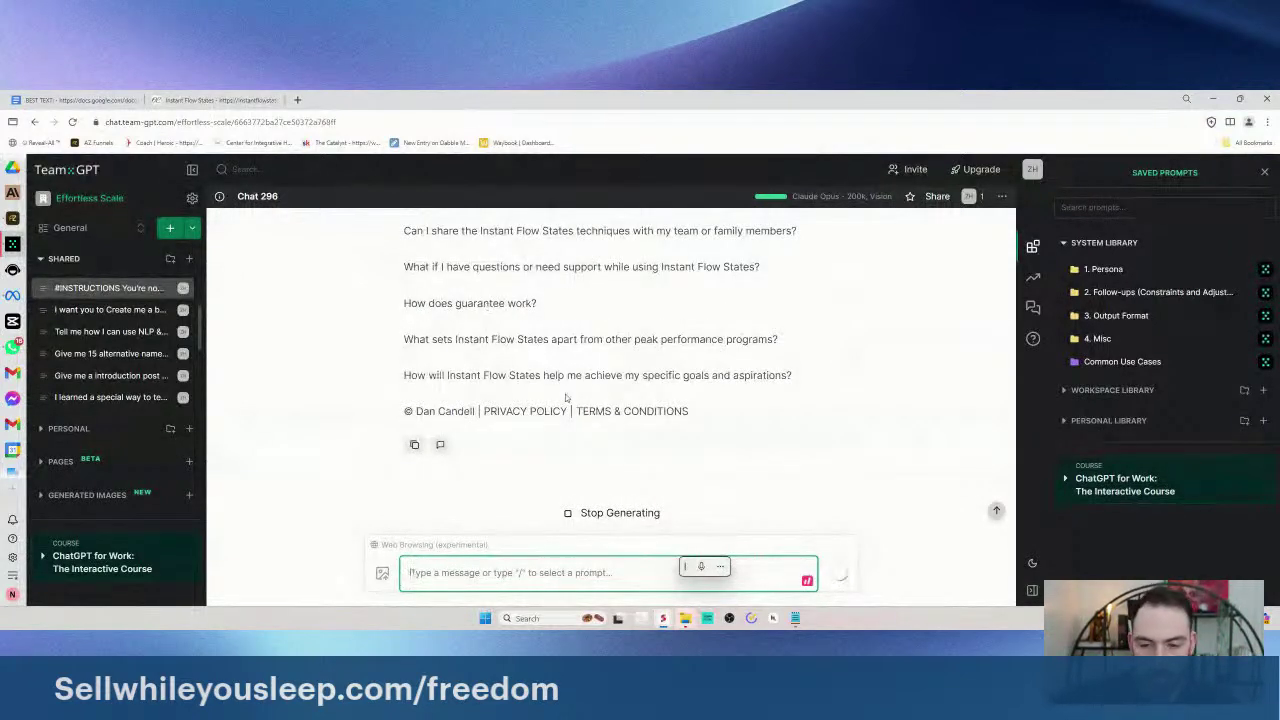
- Read the reply through Variation 3 'Achieve More in a Day Than Most Do in a Week!', then show the BEST TEXT doc
{"action": "scroll", "coordinate": [546, 376], "scroll_direction": "up", "scroll_amount": 10}
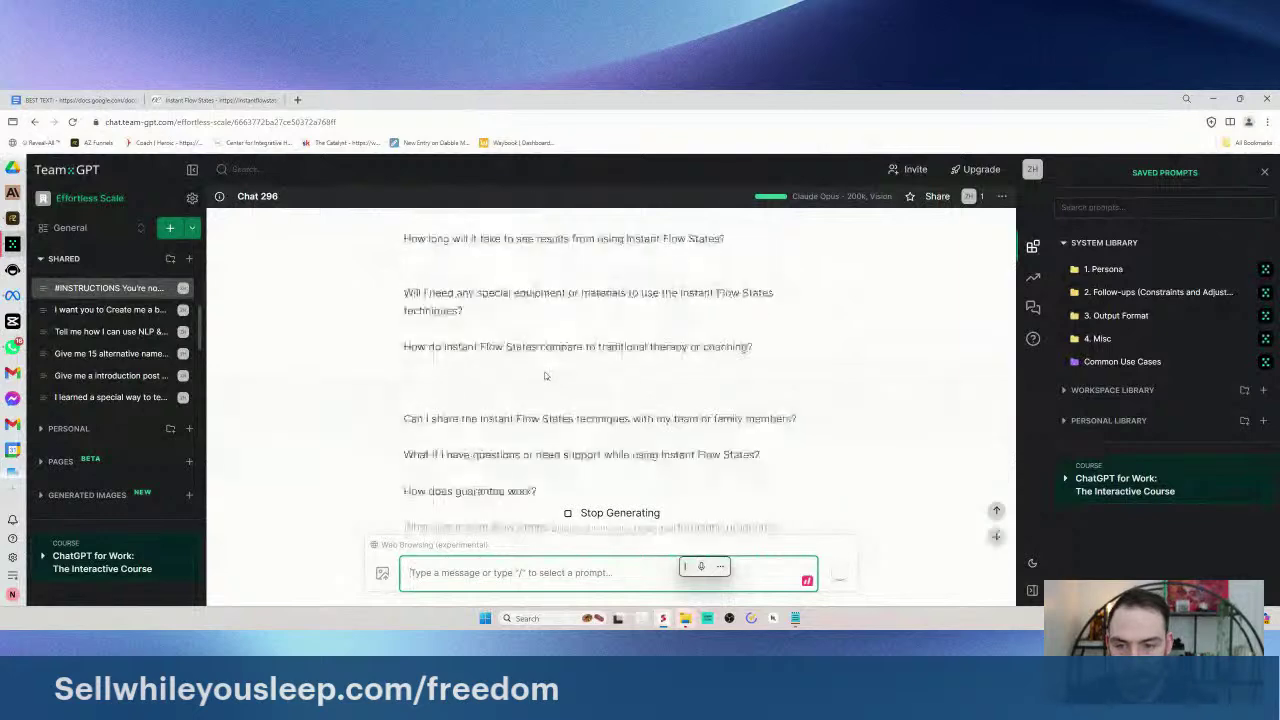
{"action": "scroll", "coordinate": [576, 350], "scroll_direction": "down", "scroll_amount": 10}
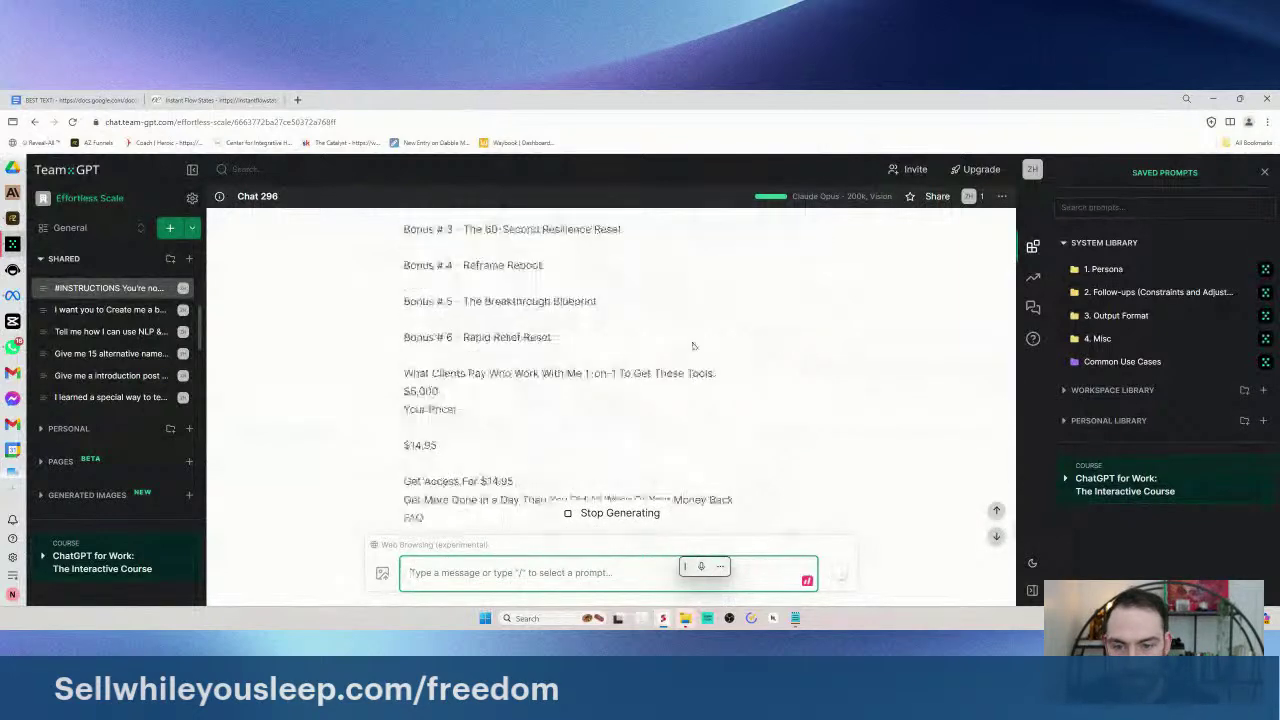
{"action": "scroll", "coordinate": [723, 288], "scroll_direction": "up", "scroll_amount": 2}
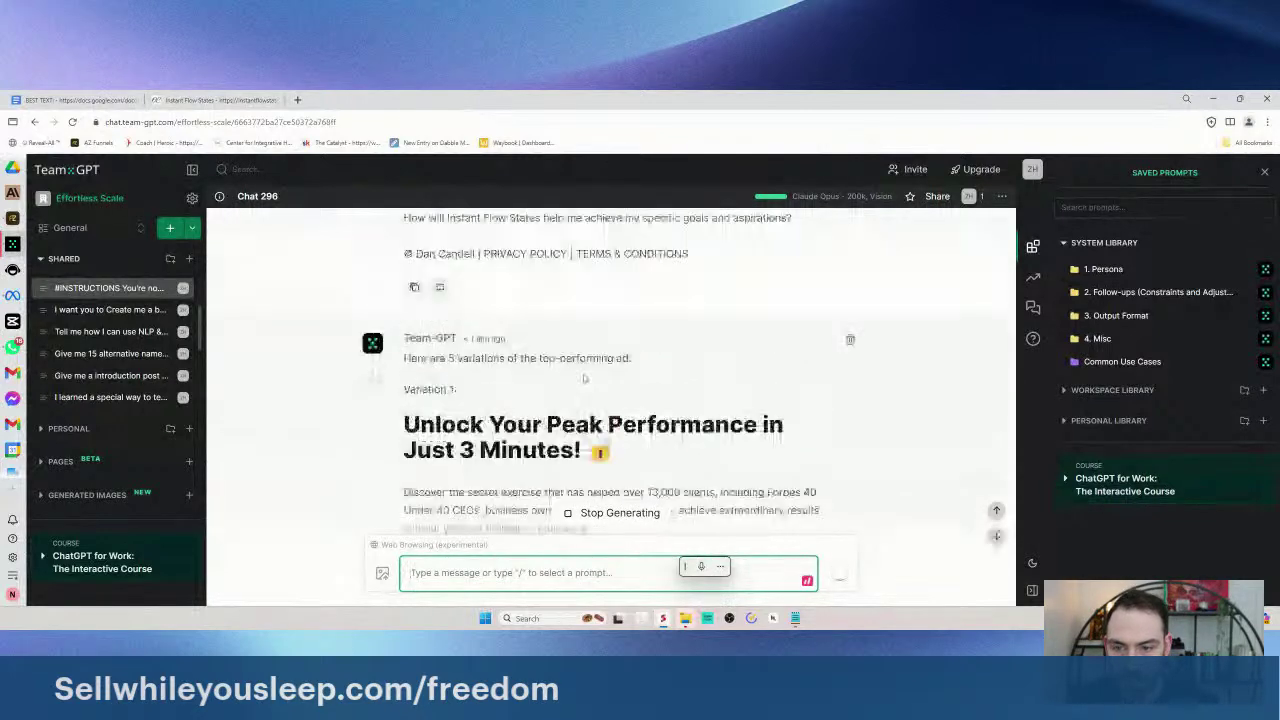
{"action": "scroll", "coordinate": [600, 290], "scroll_direction": "down", "scroll_amount": 3}
{"action": "scroll", "coordinate": [600, 340], "scroll_direction": "up", "scroll_amount": 2}
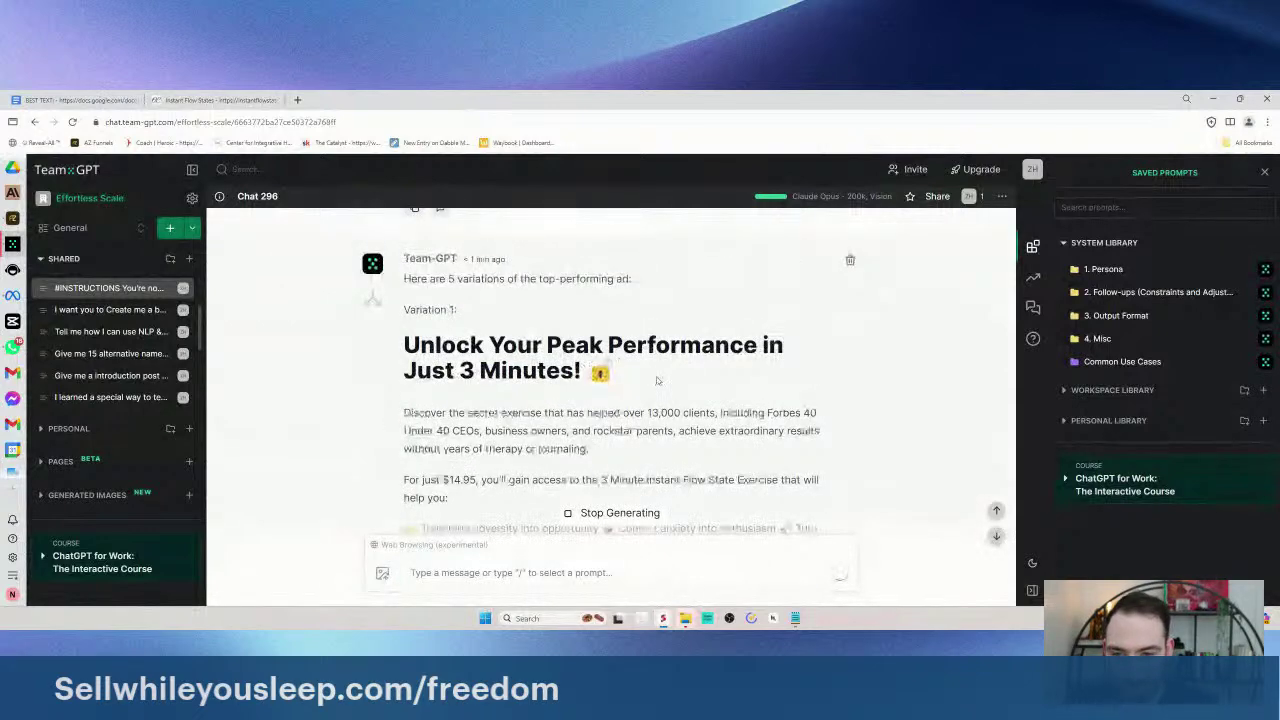
{"action": "scroll", "coordinate": [655, 373], "scroll_direction": "down", "scroll_amount": 5}
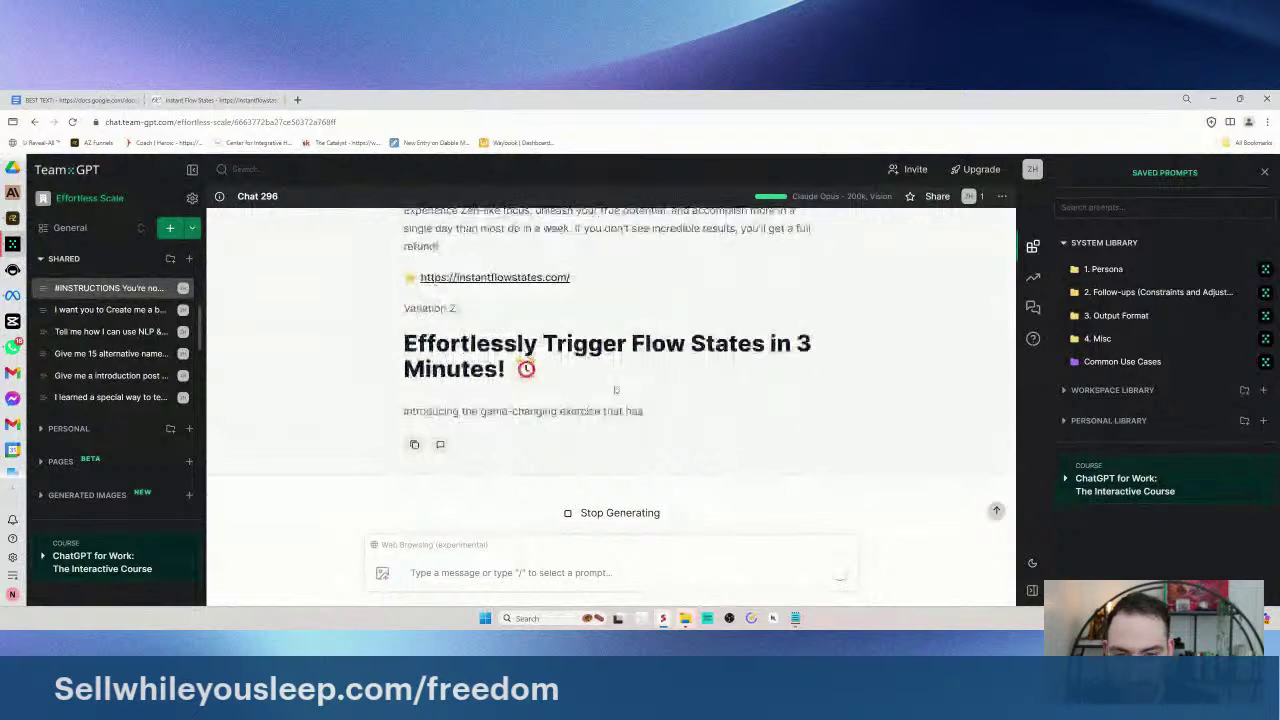
{"action": "scroll", "coordinate": [610, 360], "scroll_direction": "up", "scroll_amount": 1}
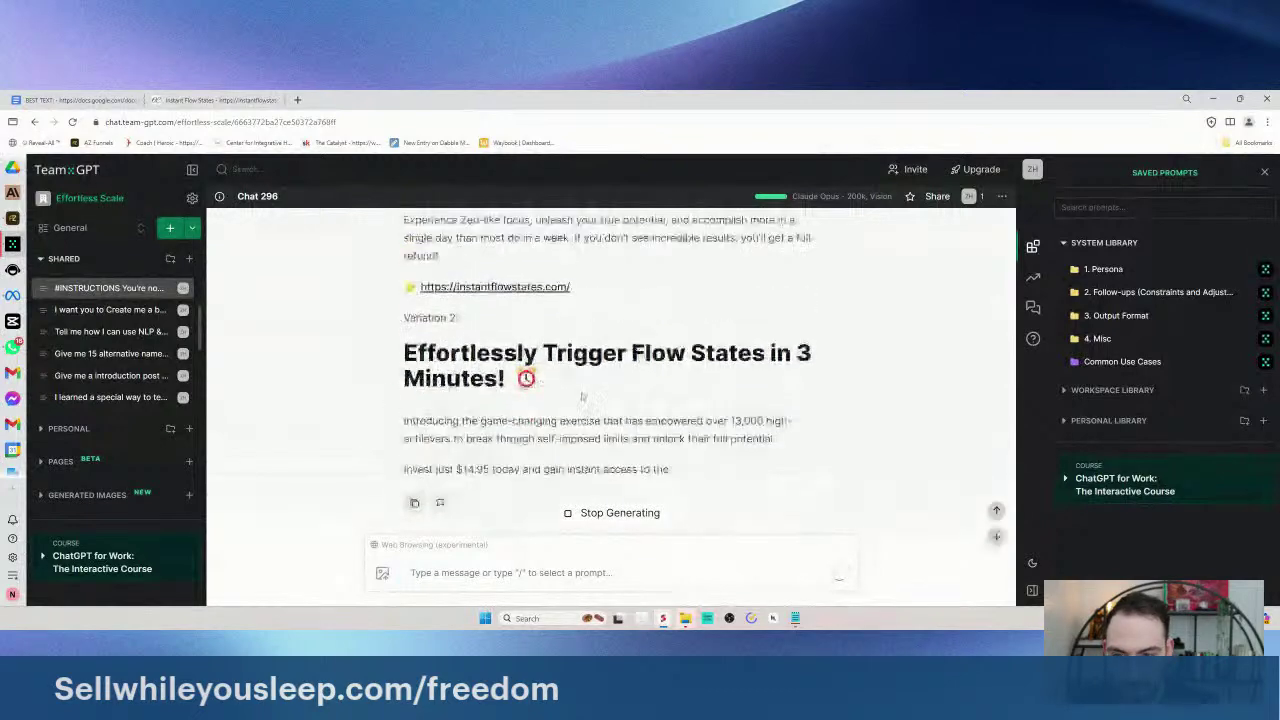
{"action": "scroll", "coordinate": [613, 457], "scroll_direction": "down", "scroll_amount": 2}
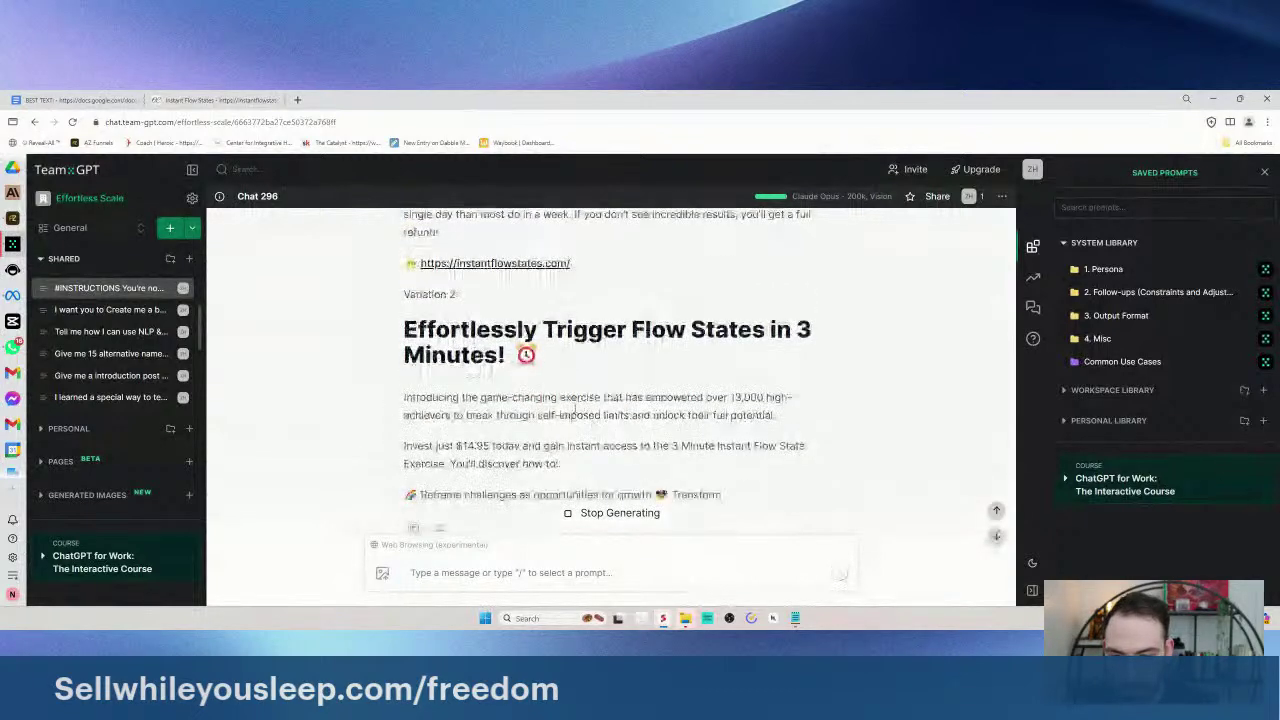
{"action": "scroll", "coordinate": [590, 440], "scroll_direction": "up", "scroll_amount": 10}
{"action": "scroll", "coordinate": [573, 422], "scroll_direction": "down", "scroll_amount": 10}
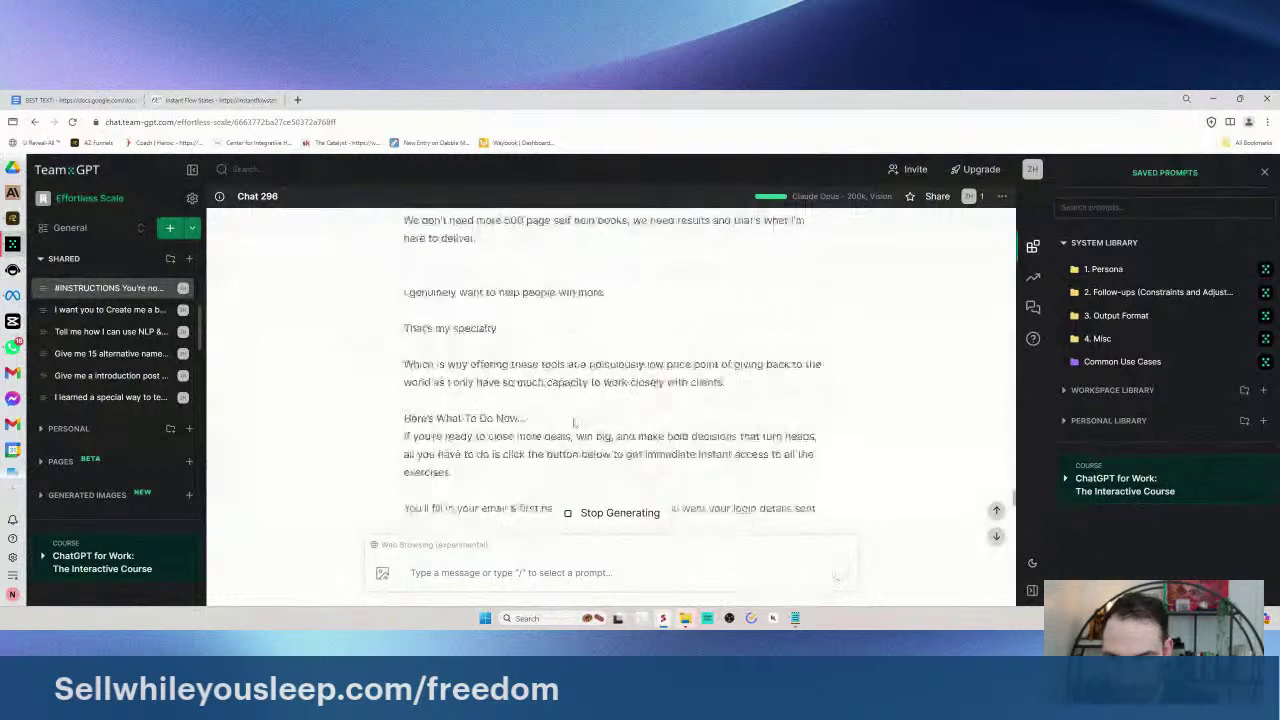
{"action": "scroll", "coordinate": [573, 419], "scroll_direction": "down", "scroll_amount": 10}
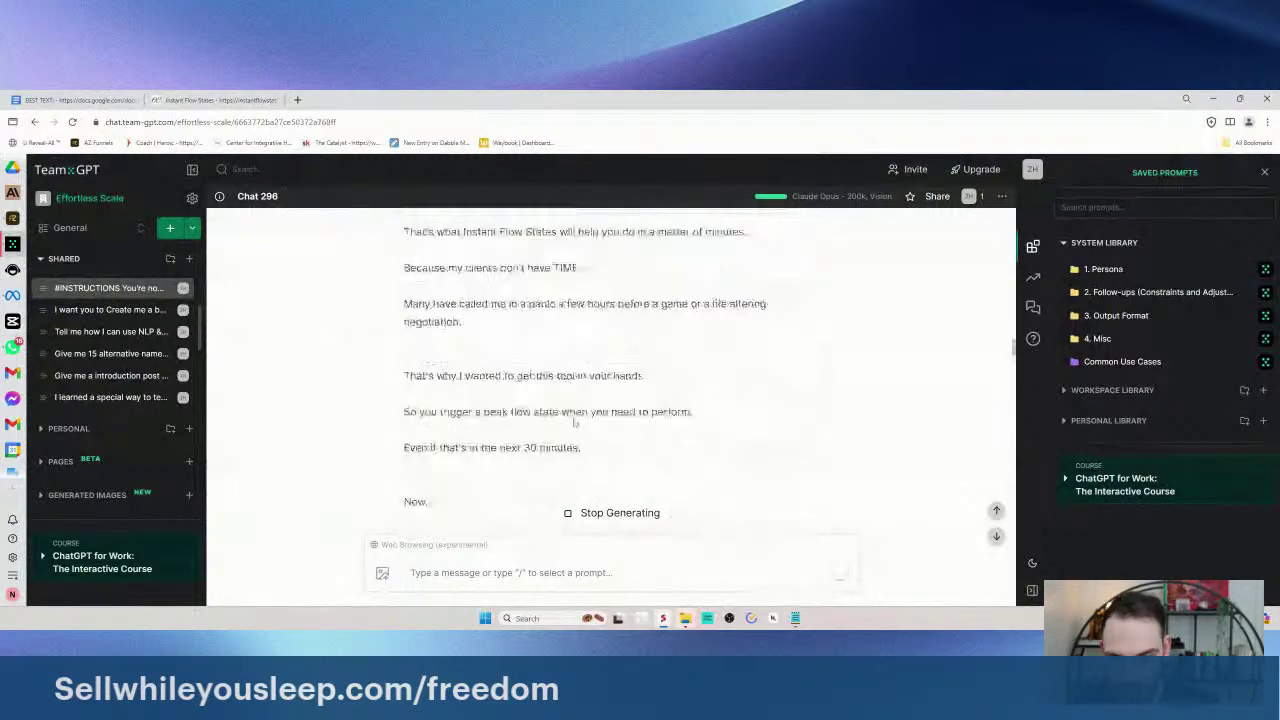
{"action": "scroll", "coordinate": [575, 423], "scroll_direction": "down", "scroll_amount": 10}
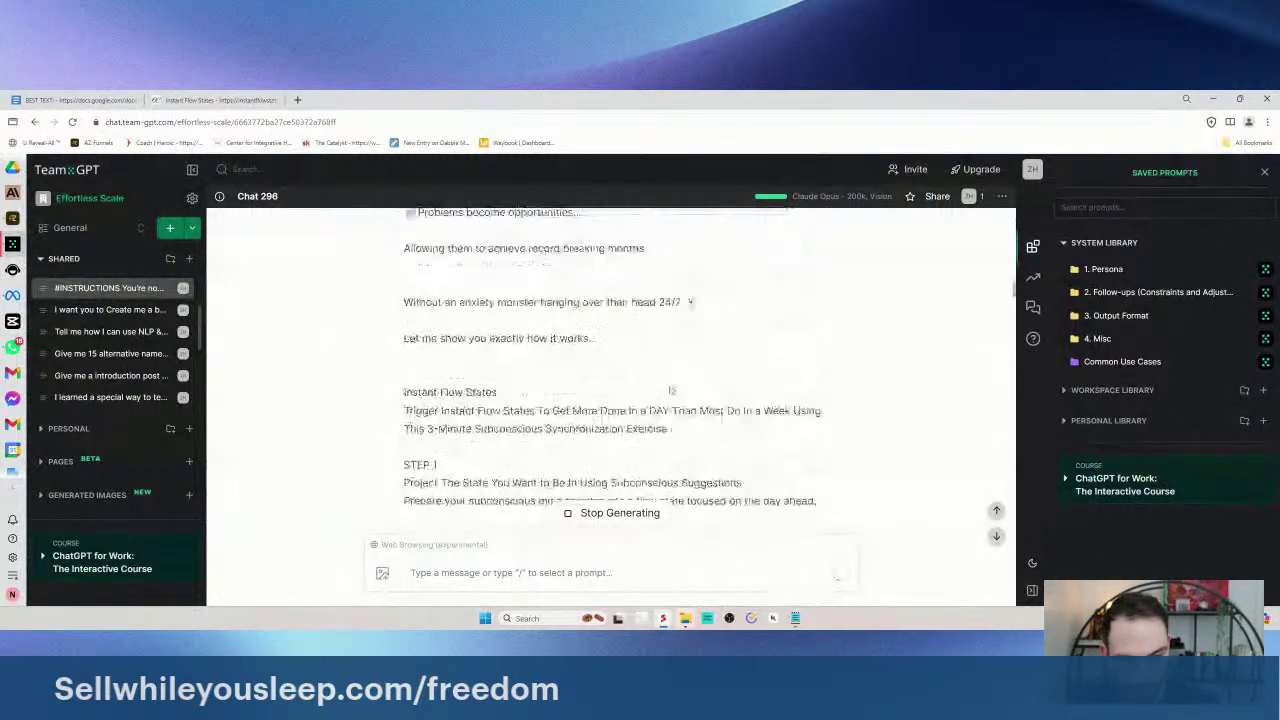
{"action": "scroll", "coordinate": [497, 359], "scroll_direction": "down", "scroll_amount": 5}
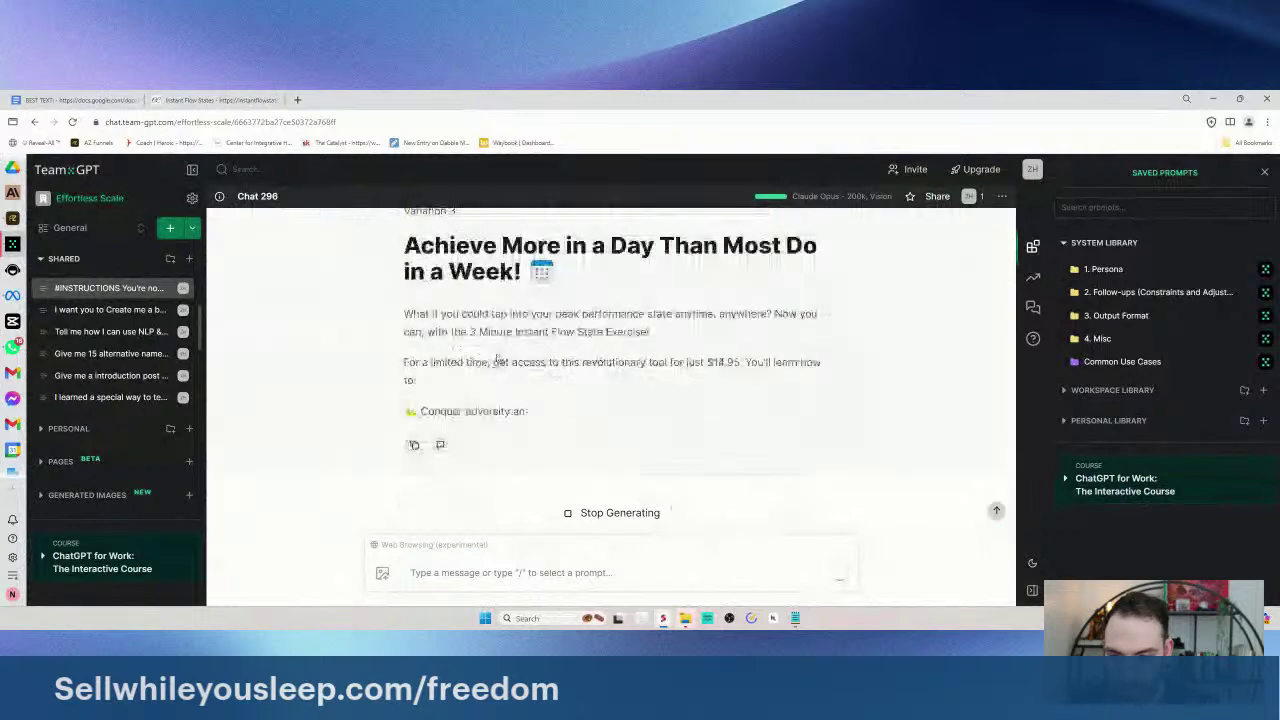
{"action": "scroll", "coordinate": [497, 359], "scroll_direction": "up", "scroll_amount": 2}
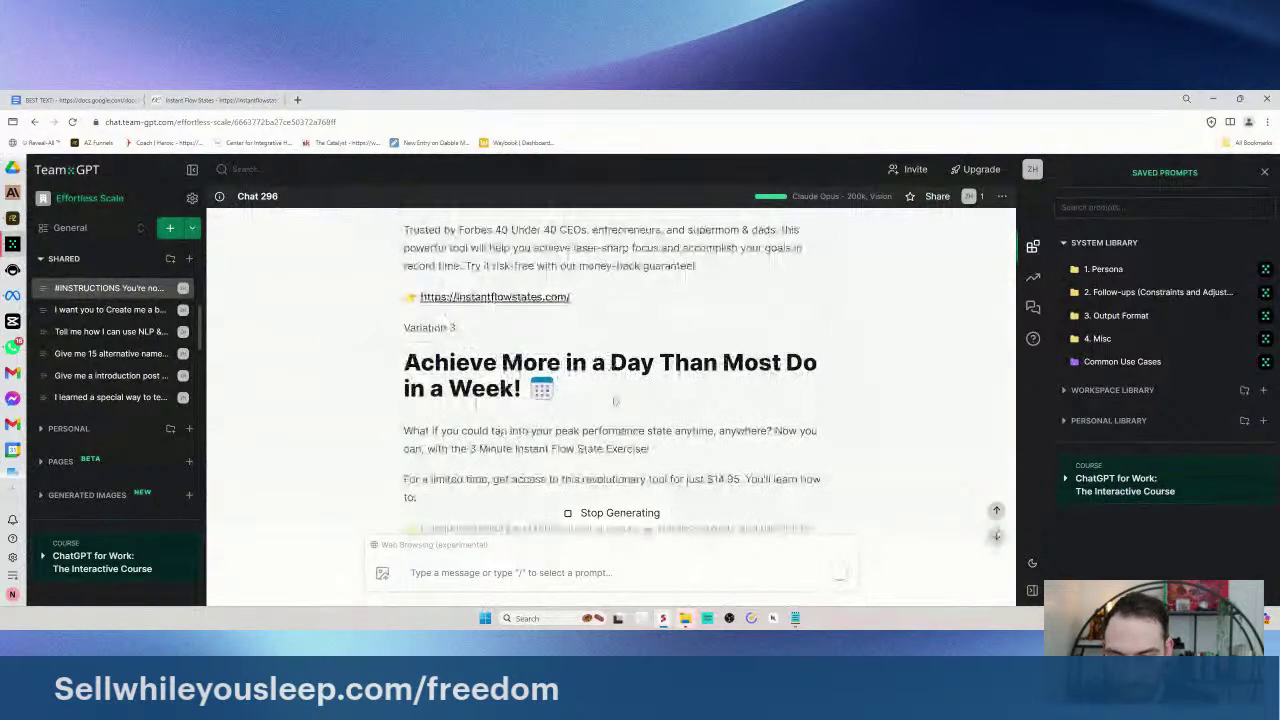
{"action": "scroll", "coordinate": [610, 400], "scroll_direction": "down", "scroll_amount": 3}
{"action": "scroll", "coordinate": [610, 400], "scroll_direction": "up", "scroll_amount": 3}
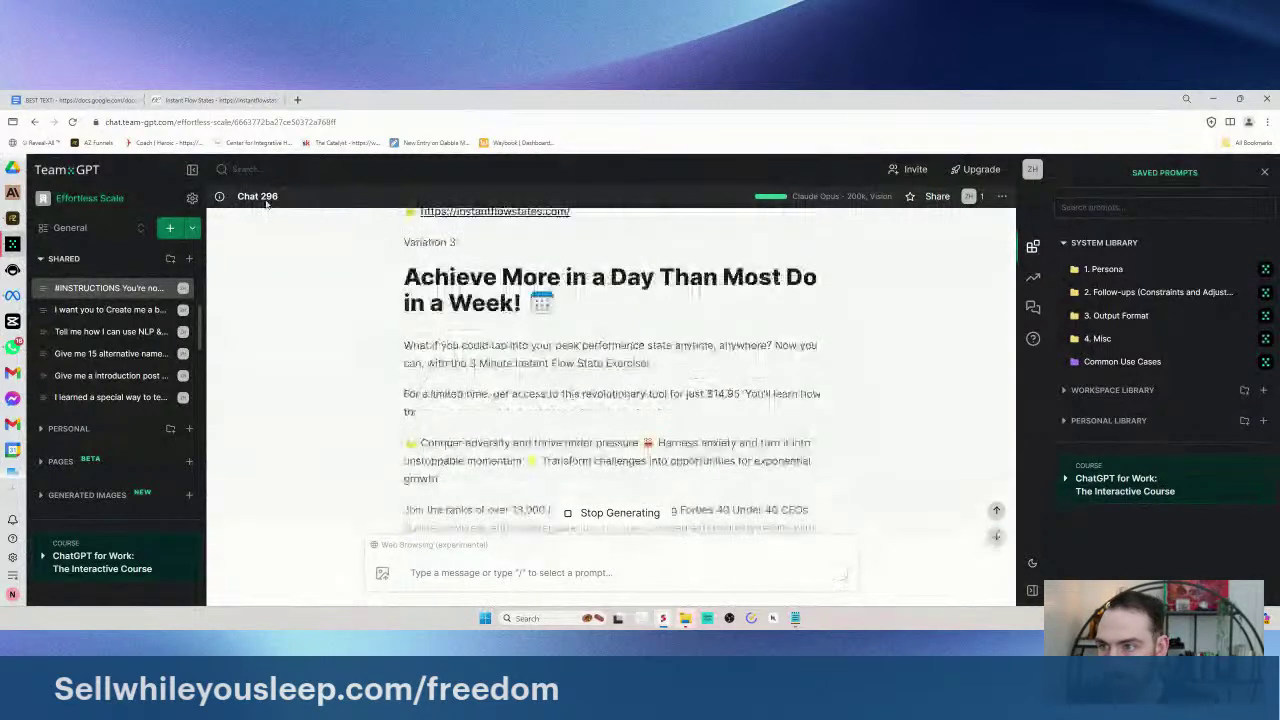
{"action": "key", "text": "ctrl+shift+Tab"}
{"action": "scroll", "coordinate": [503, 279], "scroll_direction": "down", "scroll_amount": 3}
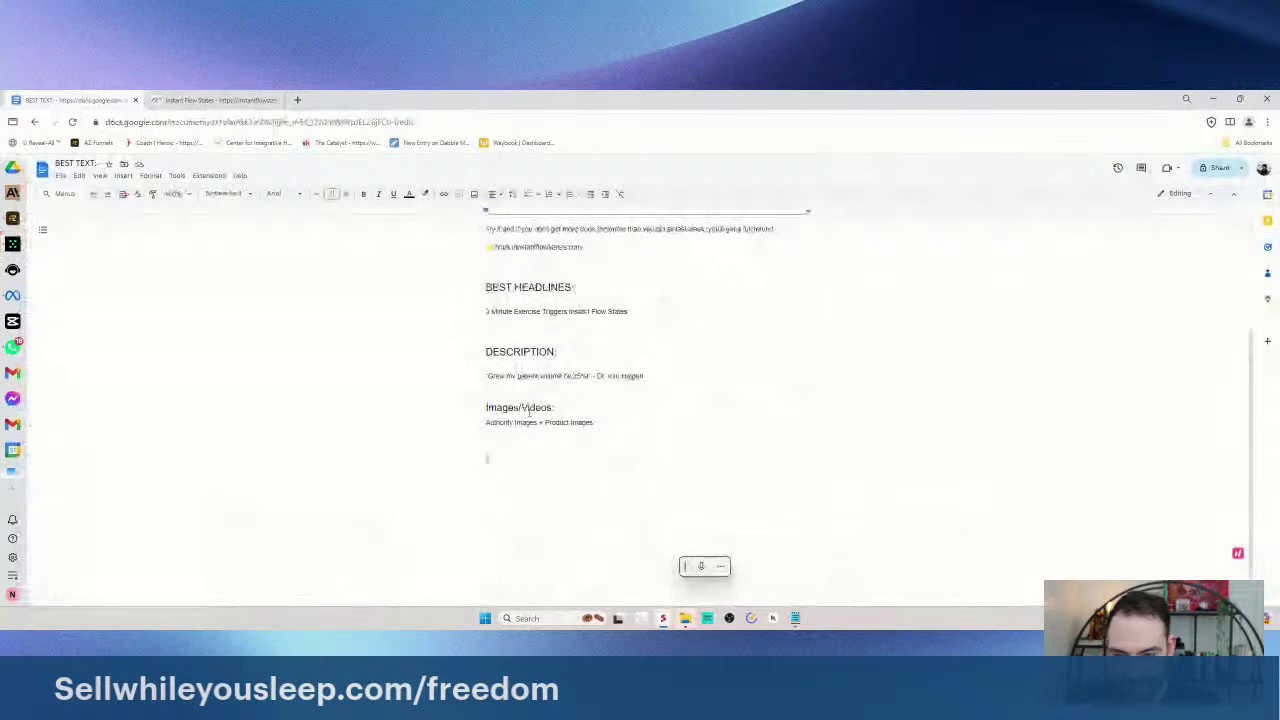
- Add a 'New Ads:' heading on the empty line below Authority Images, then return to Team-GPT
{"action": "scroll", "coordinate": [503, 279], "scroll_direction": "up", "scroll_amount": 3}
{"action": "left_click_drag", "start_coordinate": [486, 279], "coordinate": [774, 399]}
{"action": "scroll", "coordinate": [465, 289], "scroll_direction": "down", "scroll_amount": 2}
{"action": "left_click", "coordinate": [561, 455]}
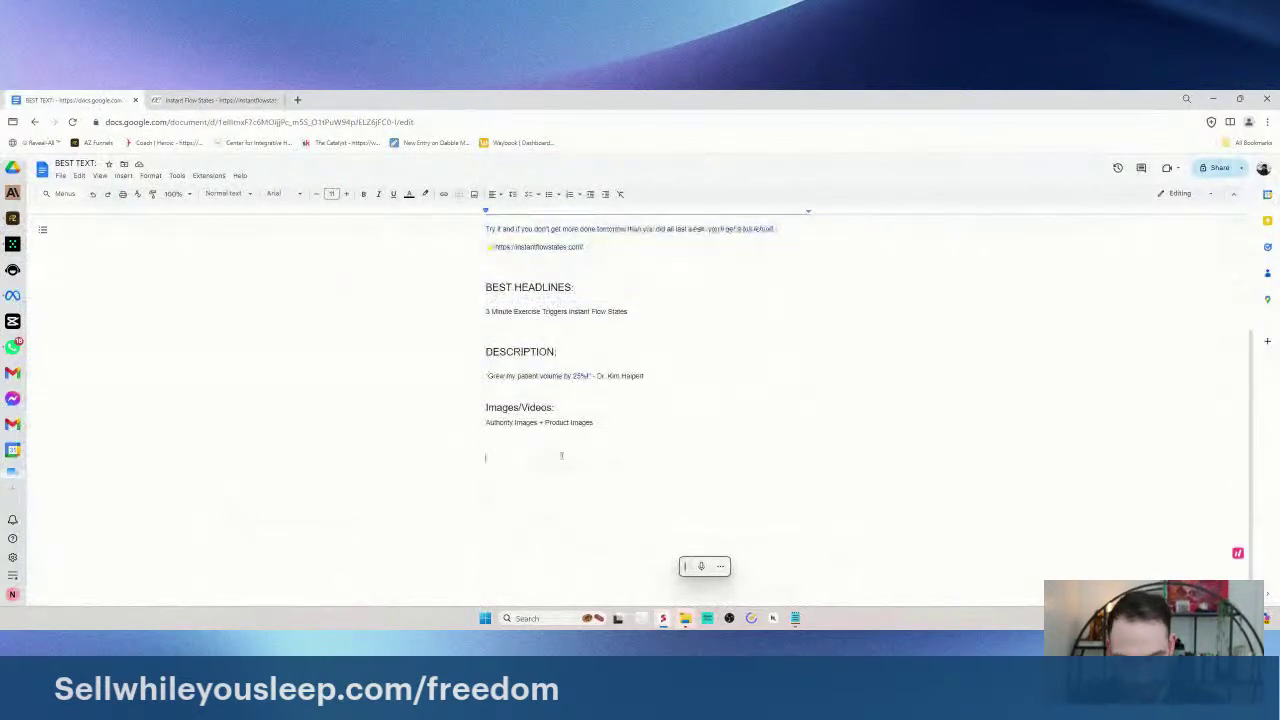
{"action": "type", "text": "New Ads:"}
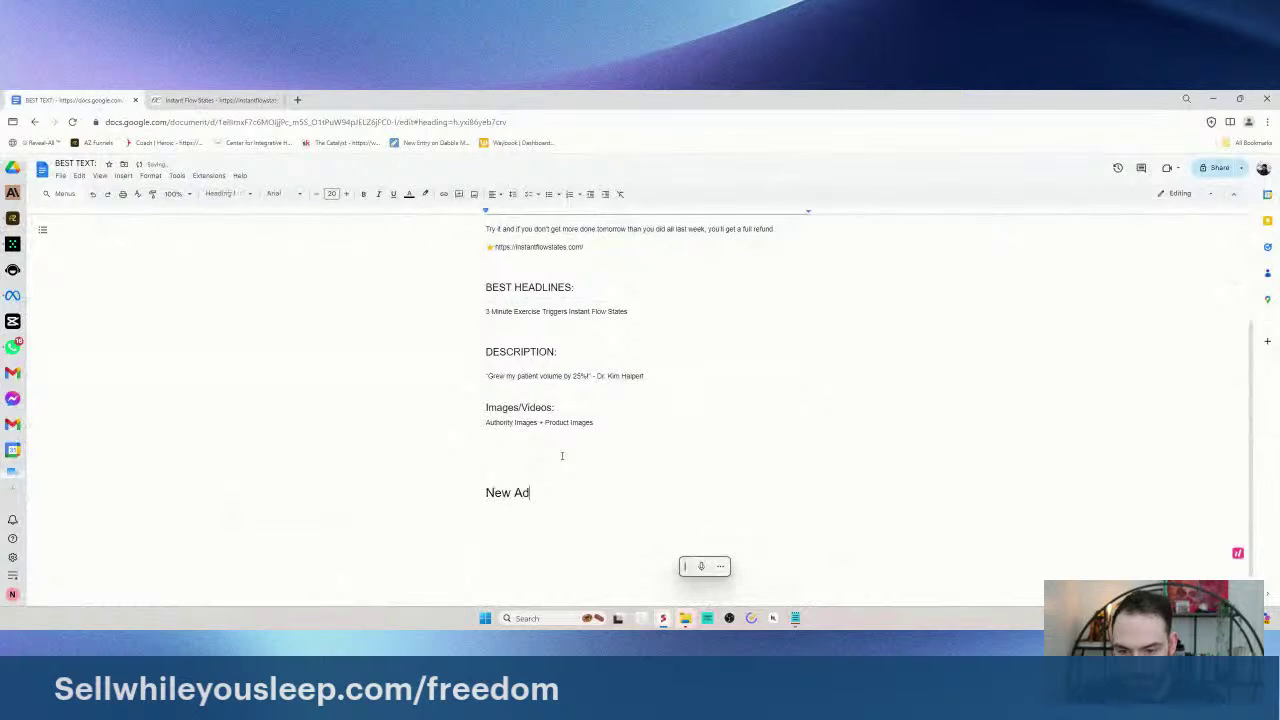
{"action": "key", "text": "Return"}
{"action": "scroll", "coordinate": [561, 455], "scroll_direction": "up", "scroll_amount": 3}
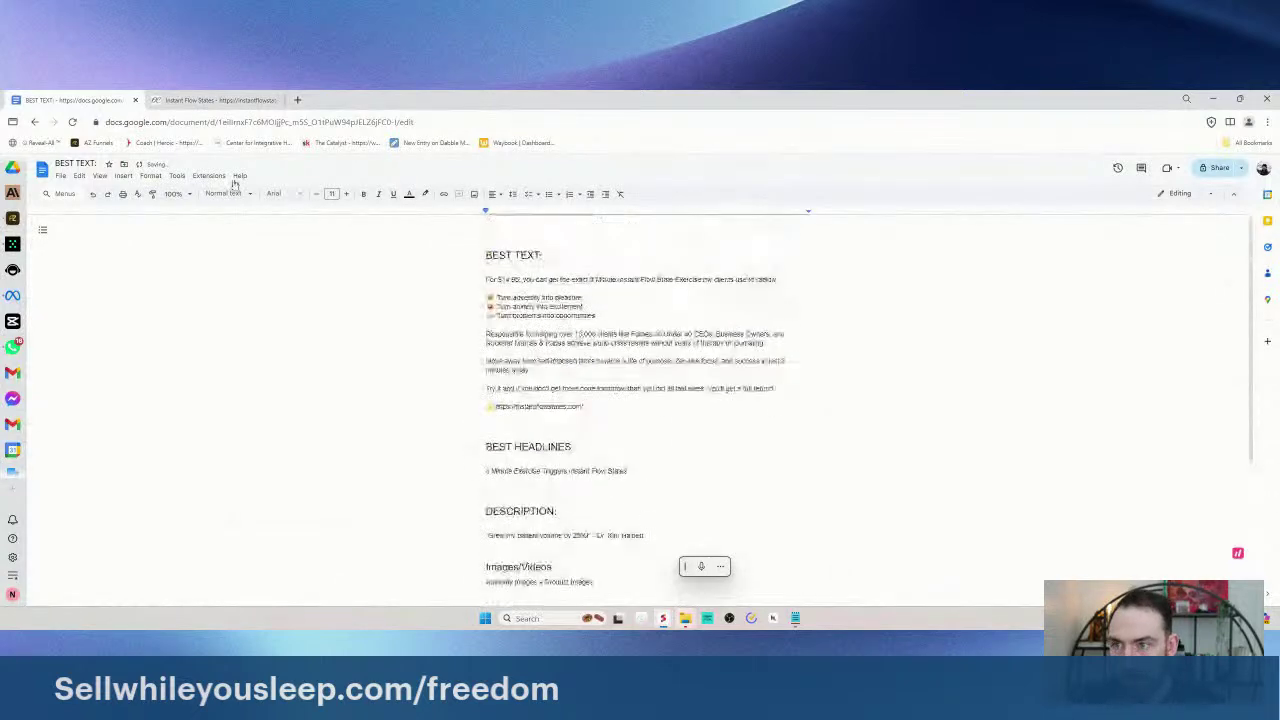
{"action": "left_click", "coordinate": [12, 243]}
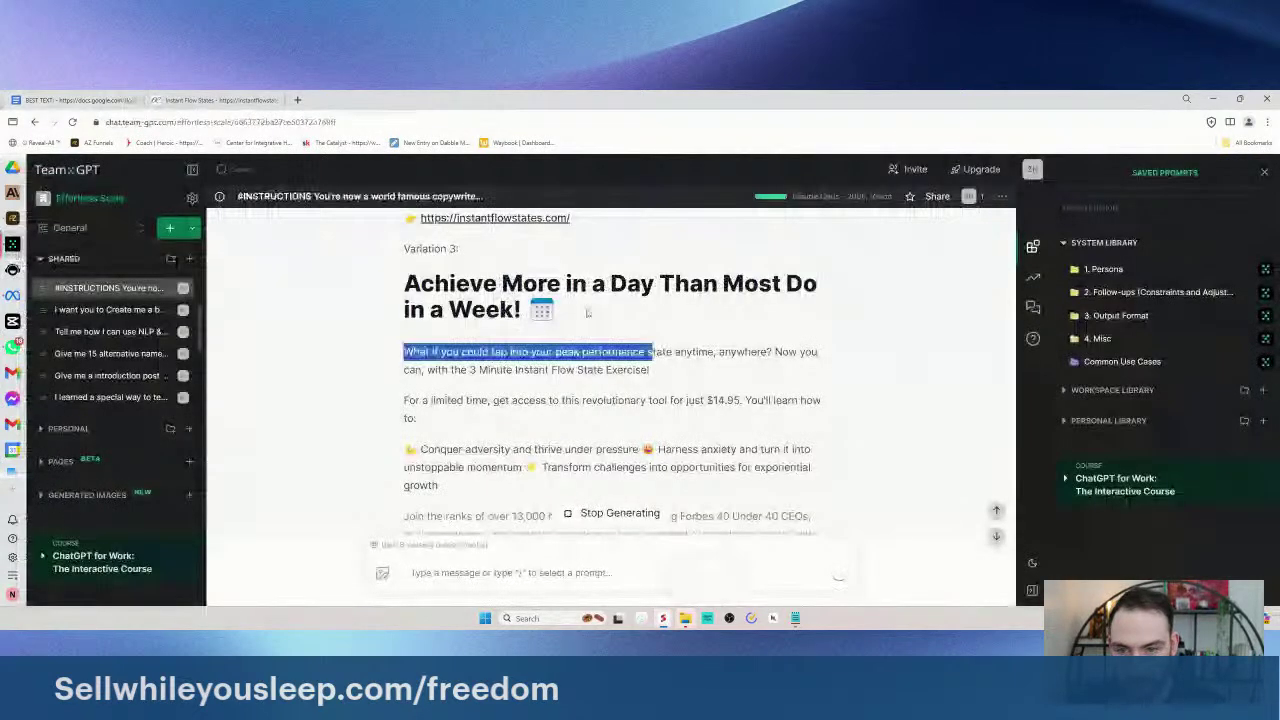
- Write a follow-up asking to rewrite them using "finger pointing copy" that is specific and highlights real-life pain points
{"action": "scroll", "coordinate": [398, 358], "scroll_direction": "up", "scroll_amount": 2}
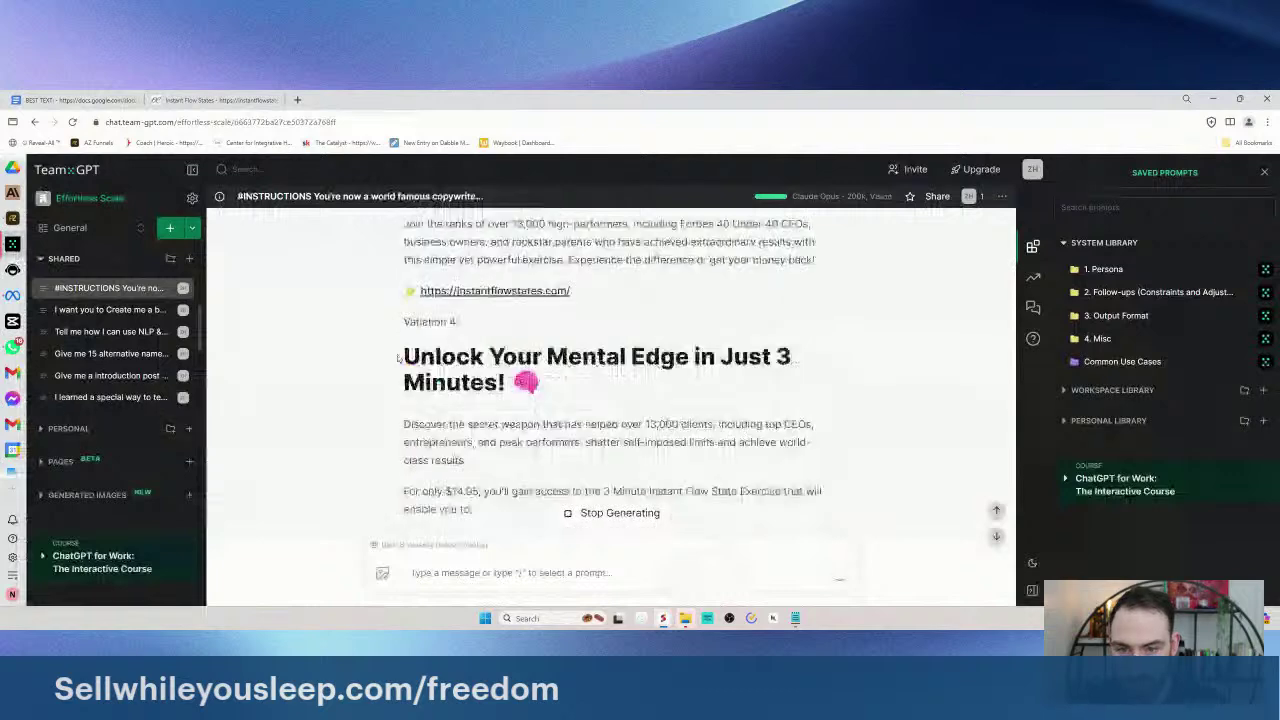
{"action": "left_click_drag", "start_coordinate": [398, 358], "coordinate": [405, 240]}
{"action": "left_click", "coordinate": [521, 383]}
{"action": "scroll", "coordinate": [521, 383], "scroll_direction": "down", "scroll_amount": 2}
{"action": "left_click_drag", "start_coordinate": [521, 383], "coordinate": [450, 520]}
{"action": "left_click", "coordinate": [465, 572]}
{"action": "type", "text": "Ne"}
{"action": "key", "text": "BackSpace"}
{"action": "key", "text": "BackSpace"}
{"action": "type", "text": "New"}
{"action": "type", "text": "rite them using \"gf"}
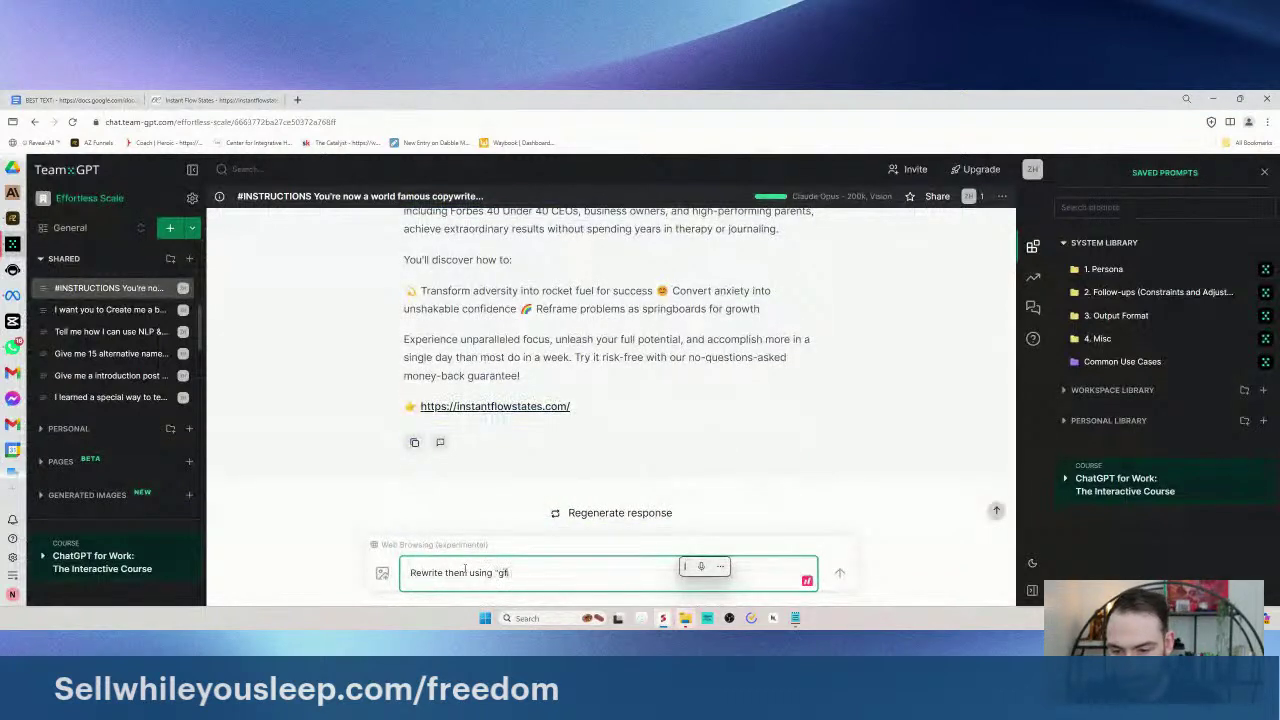
{"action": "key", "text": "BackSpace"}
{"action": "key", "text": "BackSpace"}
{"action": "type", "text": "finger pointing co"}
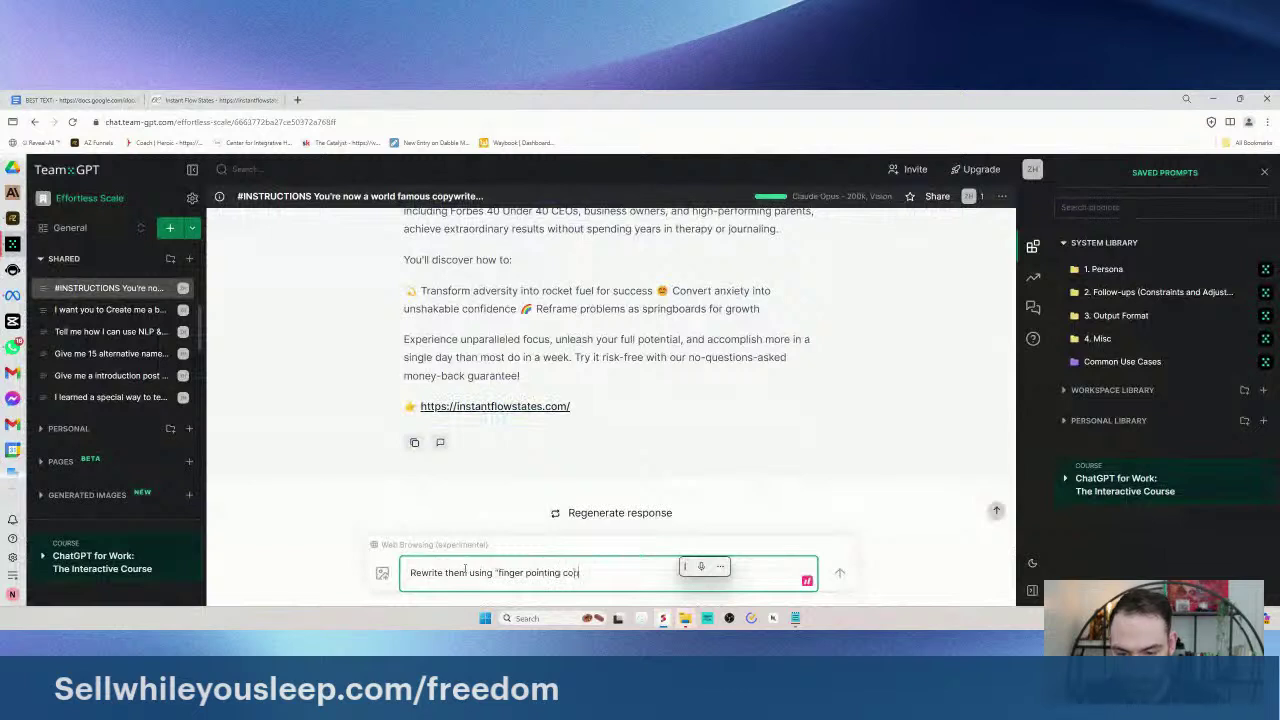
{"action": "type", "text": "py\" meaning"}
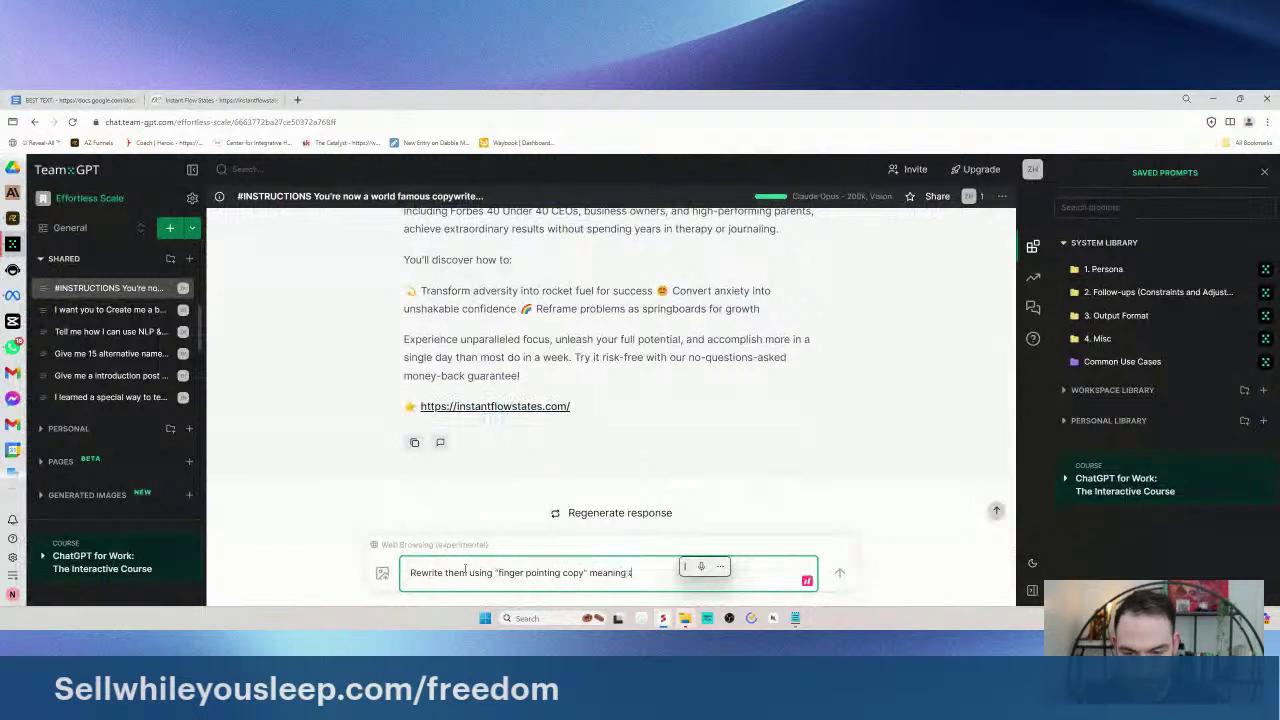
{"action": "type", "text": " sys"}
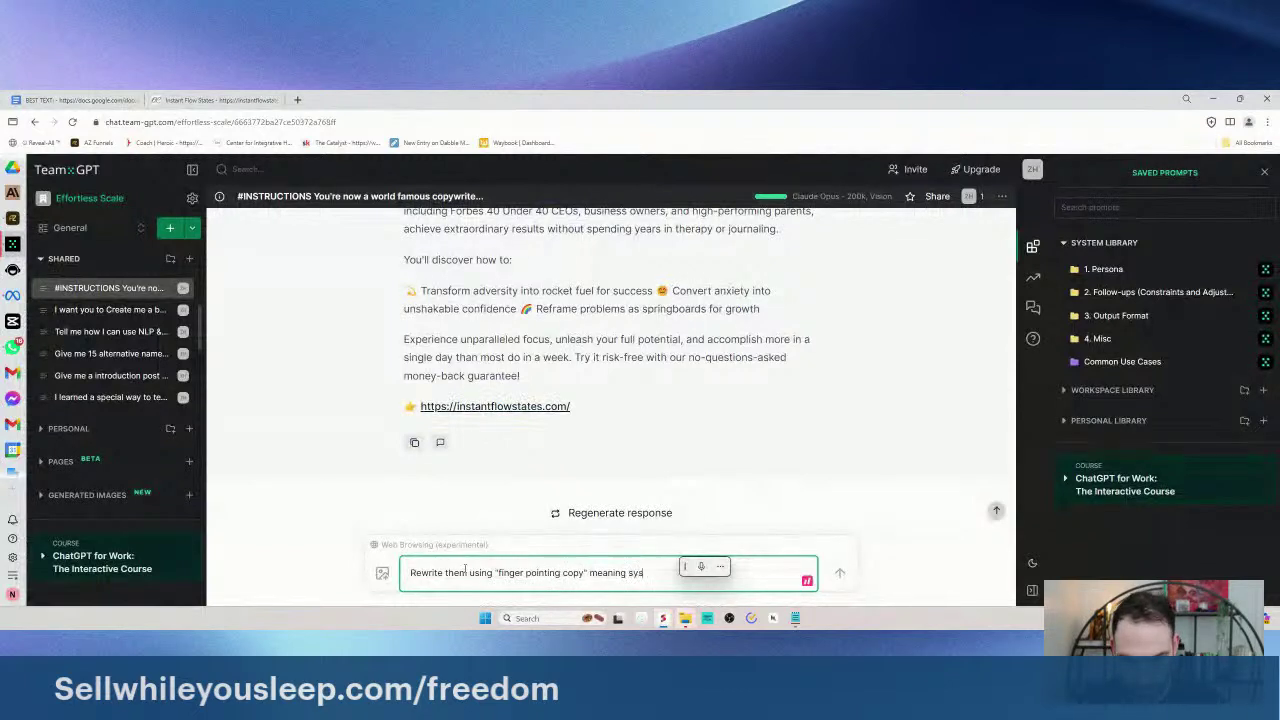
{"action": "key", "text": "BackSpace"}
{"action": "key", "text": "BackSpace"}
{"action": "key", "text": "BackSpace"}
{"action": "key", "text": "BackSpace"}
{"action": "key", "text": "BackSpace"}
{"action": "type", "text": "you have to"}
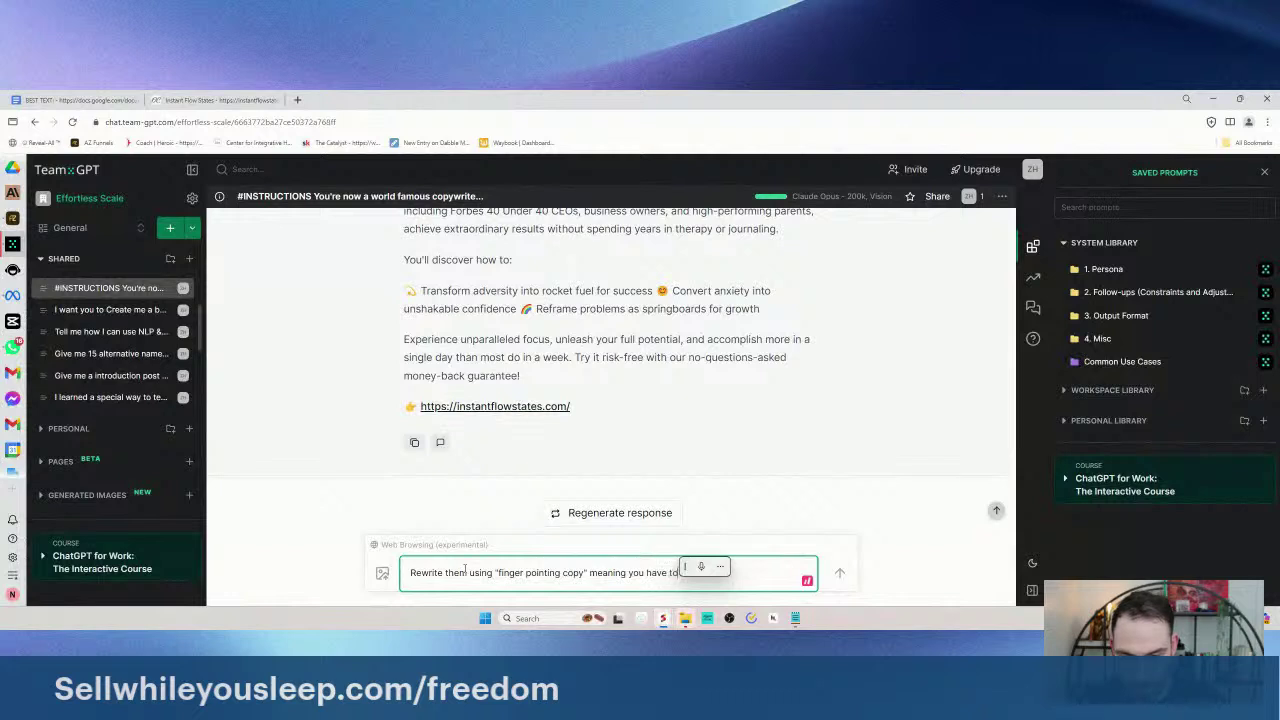
{"action": "mouse_move", "coordinate": [777, 414]}
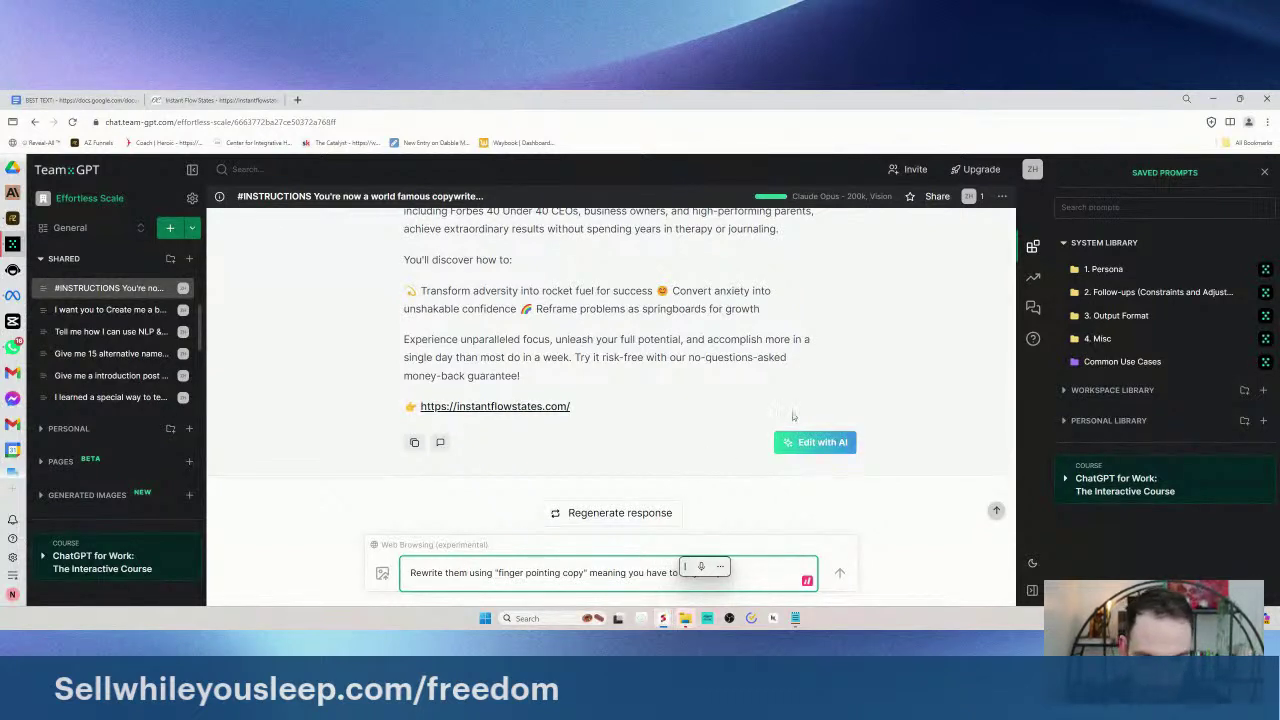
{"action": "key", "text": "BackSpace"}
{"action": "key", "text": "BackSpace"}
{"action": "key", "text": "BackSpace"}
{"action": "key", "text": "BackSpace"}
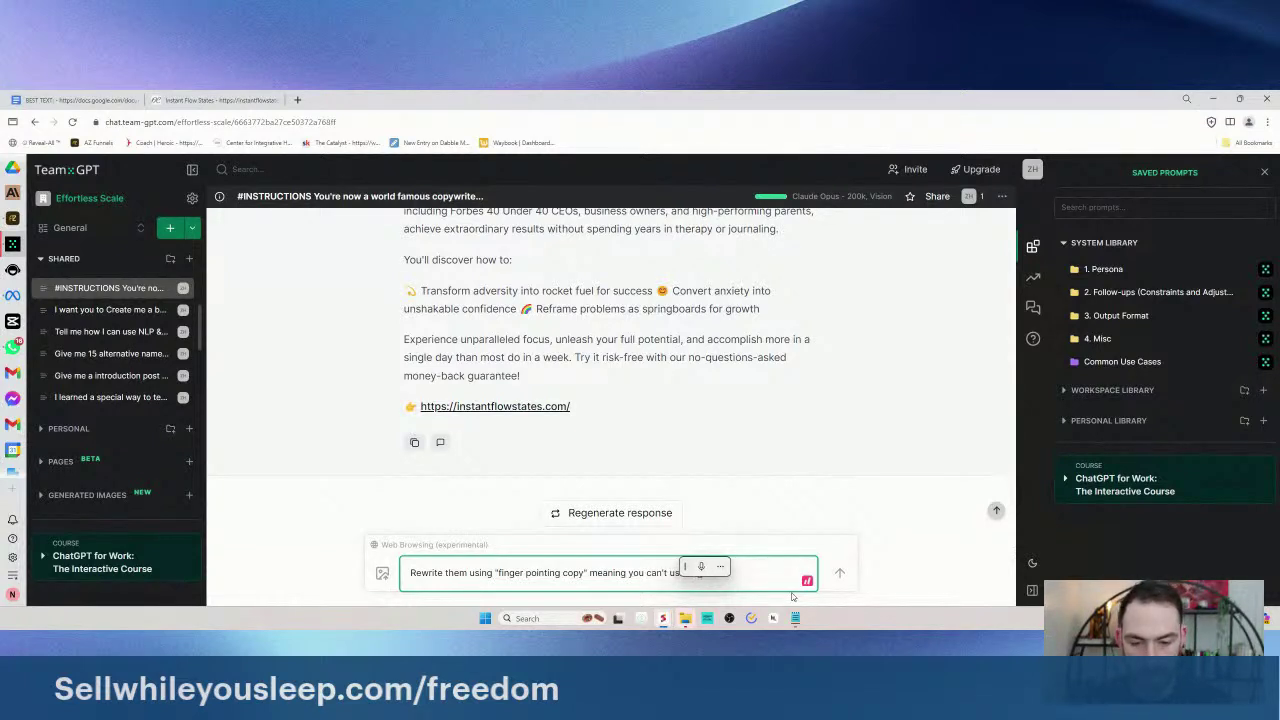
{"action": "type", "text": "must "}
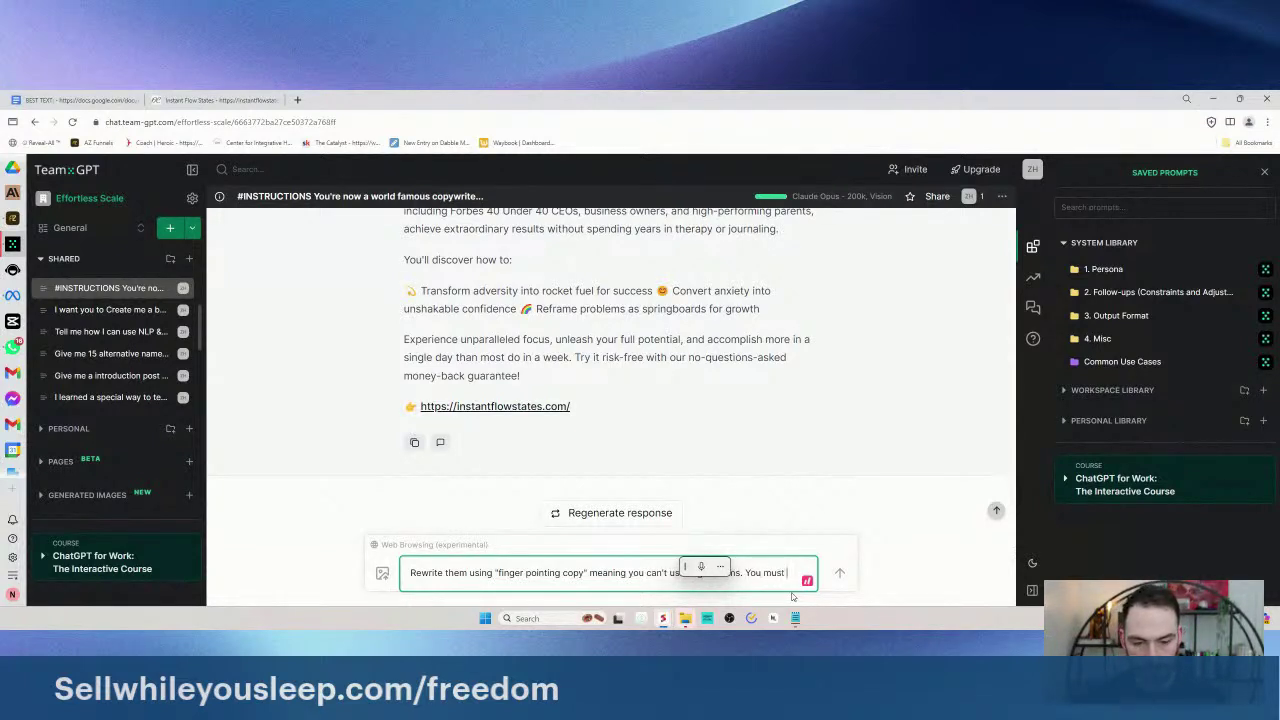
{"action": "type", "text": "be specifi"}
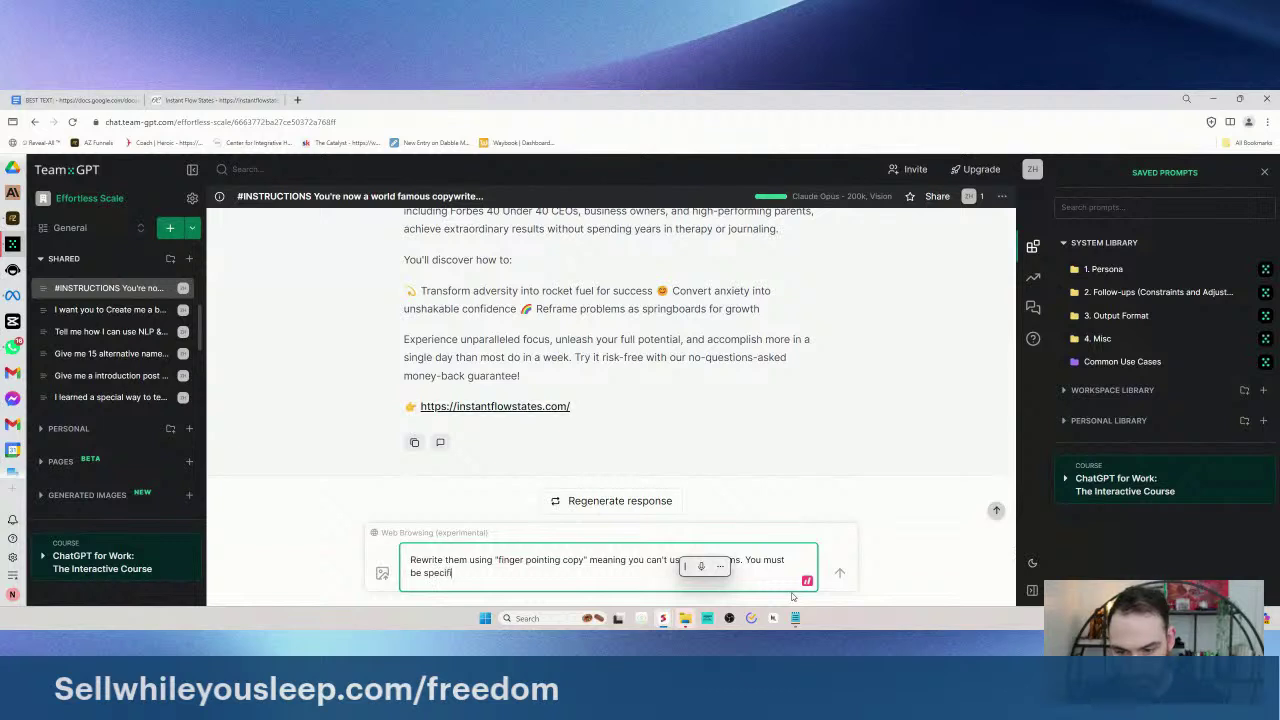
{"action": "type", "text": "c and highlight real life pain points."}
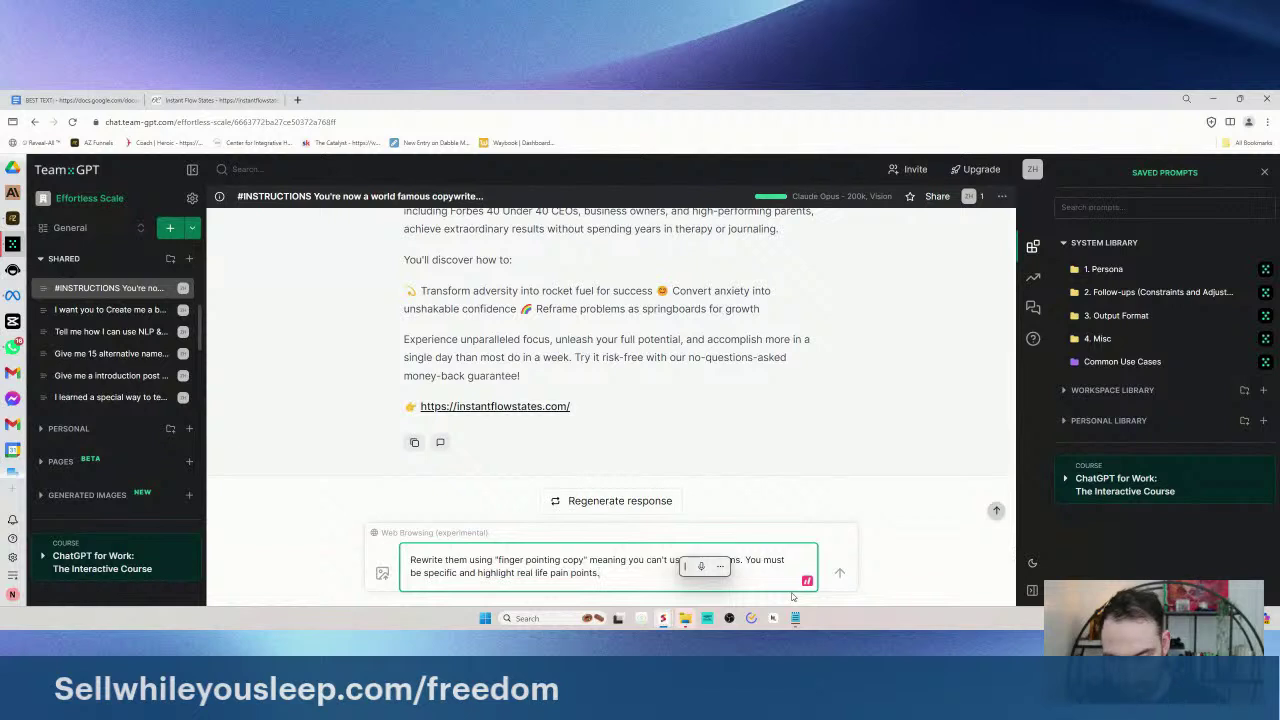
- Send the finger-pointing rewrite request, select Variation 1's headline, and bring up the BEST TEXT doc
{"action": "key", "text": "Return"}
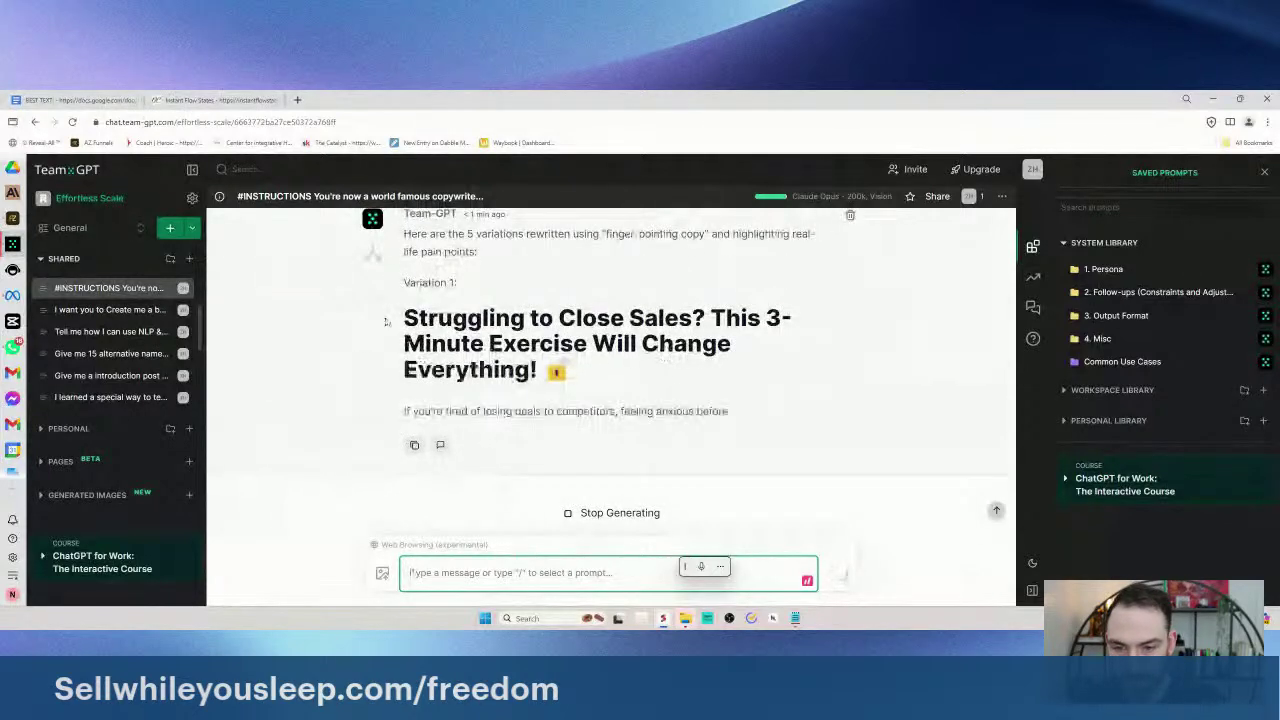
{"action": "left_click_drag", "start_coordinate": [515, 380], "coordinate": [404, 325]}
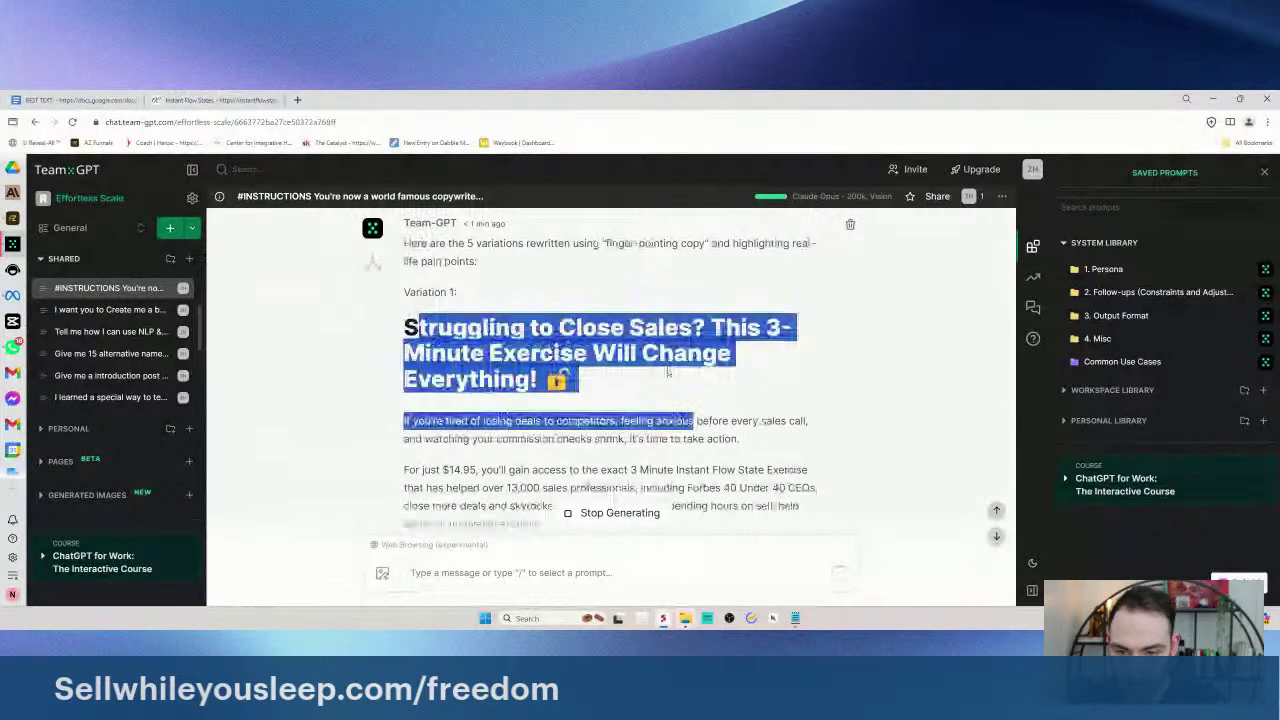
{"action": "left_click", "coordinate": [421, 313]}
{"action": "left_click_drag", "start_coordinate": [360, 222], "coordinate": [594, 397]}
{"action": "left_click", "coordinate": [75, 100]}
- Start the Ad #1 line under New Ads and copy the BEST TEXT opening sentence
{"action": "scroll", "coordinate": [529, 450], "scroll_direction": "down", "scroll_amount": 3}
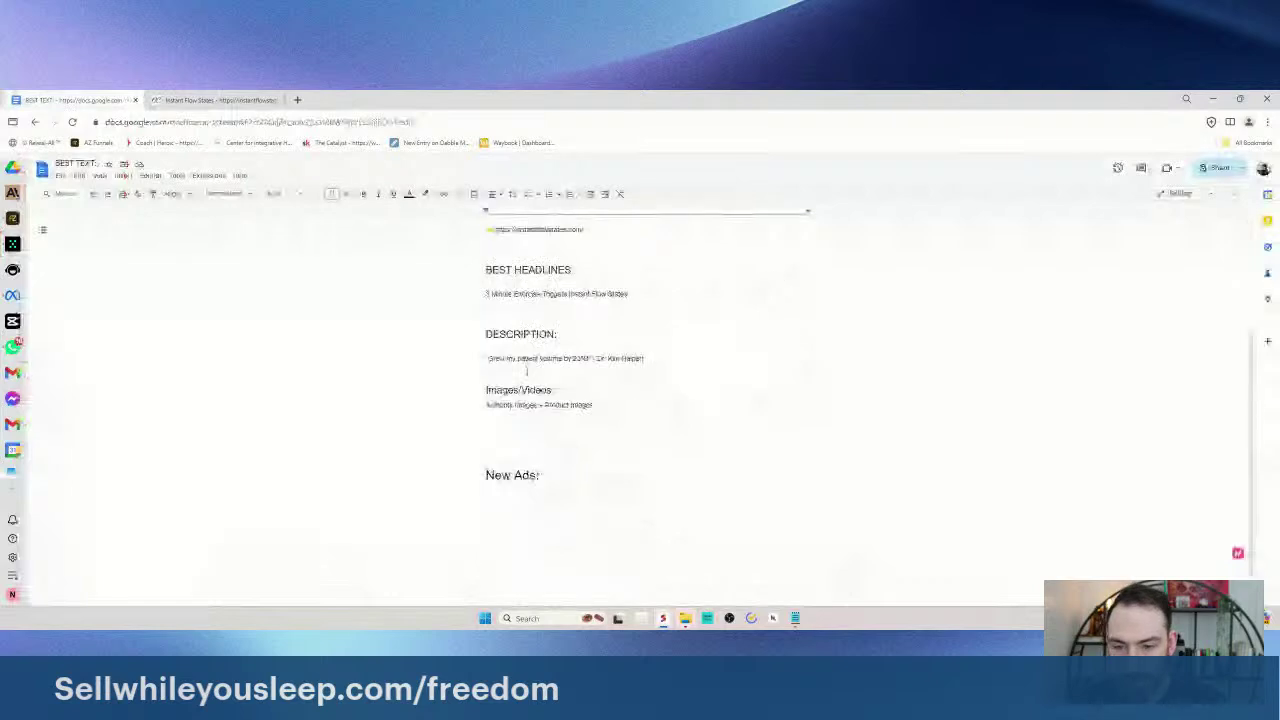
{"action": "left_click", "coordinate": [529, 450]}
{"action": "key", "text": "ctrl+v"}
{"action": "key", "text": "ctrl+z"}
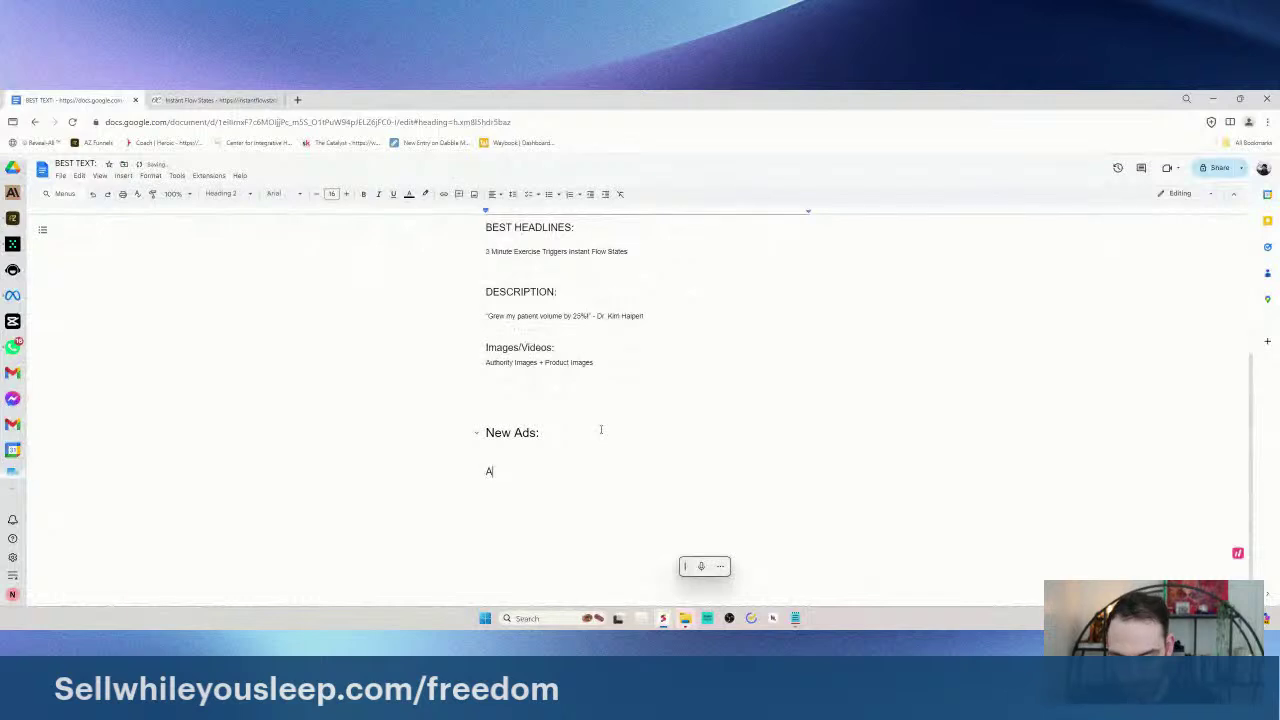
{"action": "key", "text": "Return"}
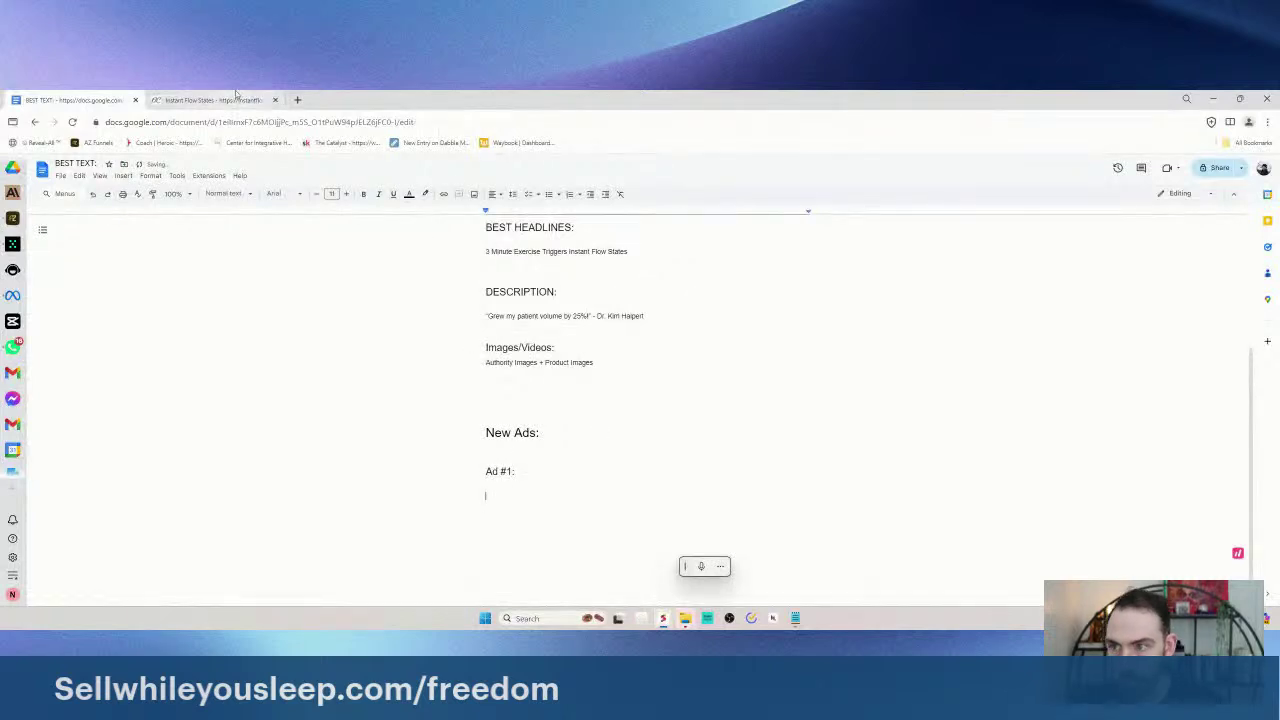
{"action": "left_click", "coordinate": [230, 100]}
{"action": "left_click", "coordinate": [108, 93]}
{"action": "left_click", "coordinate": [12, 243]}
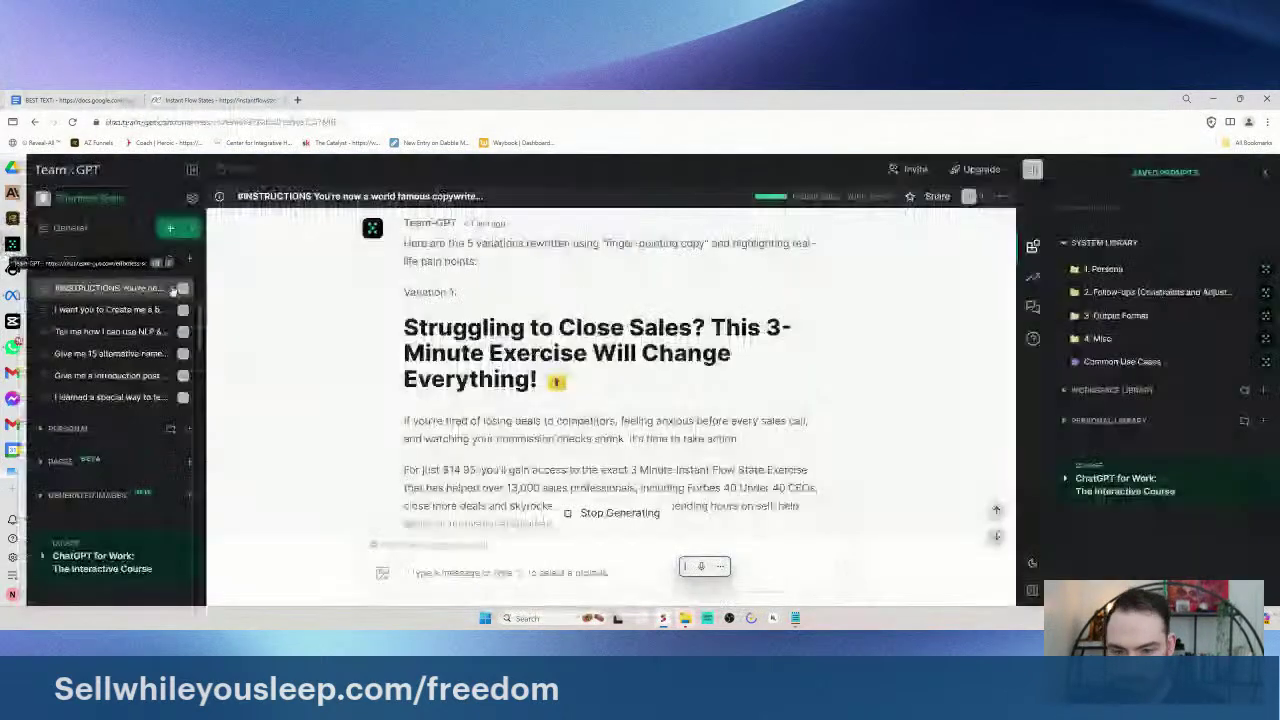
{"action": "key", "text": "Escape"}
{"action": "scroll", "coordinate": [640, 400], "scroll_direction": "up", "scroll_amount": 3}
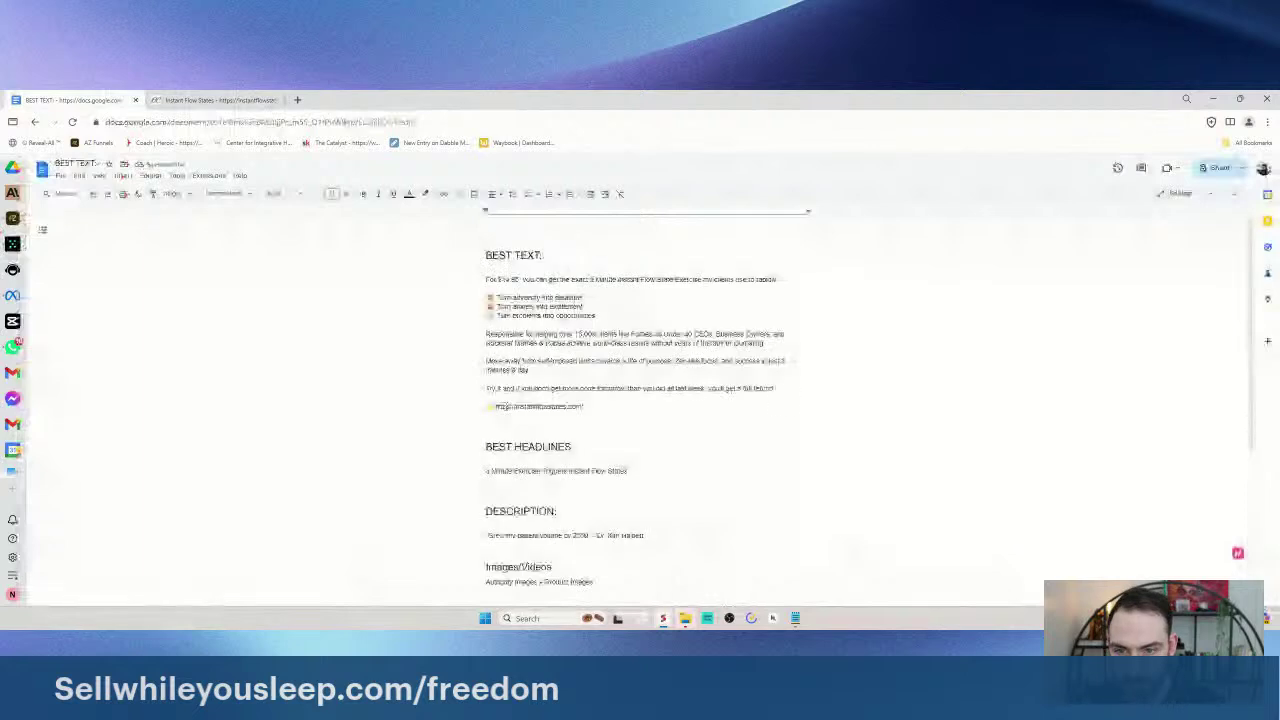
{"action": "left_click_drag", "start_coordinate": [789, 274], "coordinate": [486, 276]}
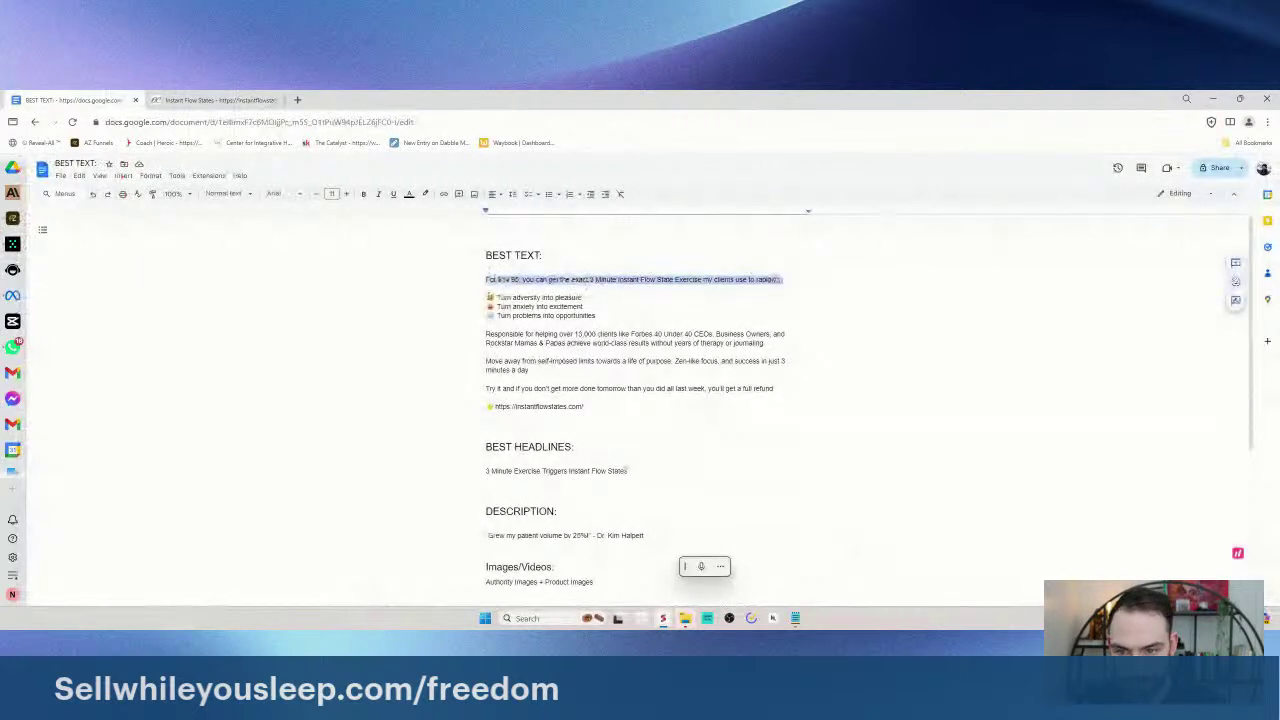
{"action": "scroll", "coordinate": [523, 420], "scroll_direction": "down", "scroll_amount": 3}
- Paste the $14.95 exercise offer and end it with 'my clients use to prime their mind to close more deals.'
{"action": "left_click", "coordinate": [523, 462]}
{"action": "type", "text": "For $14.95, you can get the exact 3 Minute Instant Flow State Exercise my clients use to rapidly"}
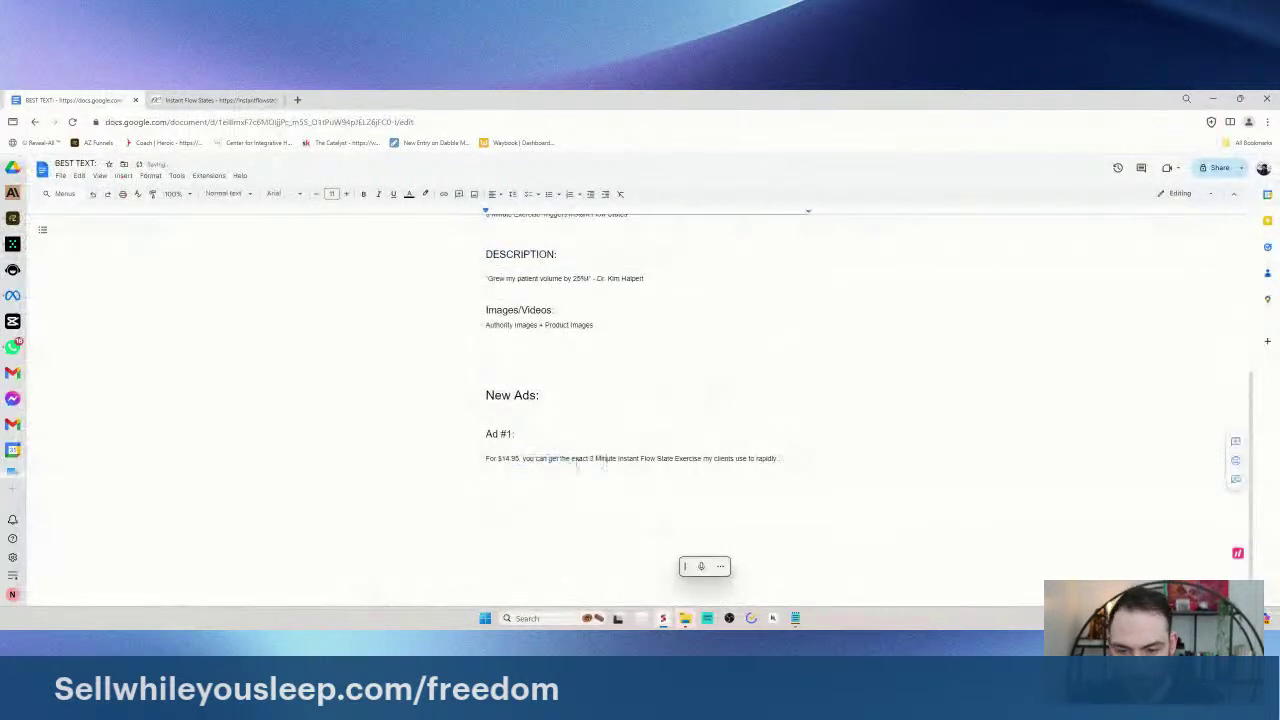
{"action": "left_click_drag", "start_coordinate": [703, 458], "coordinate": [834, 463]}
{"action": "key", "text": "BackSpace"}
{"action": "type", "text": "my clients use to "}
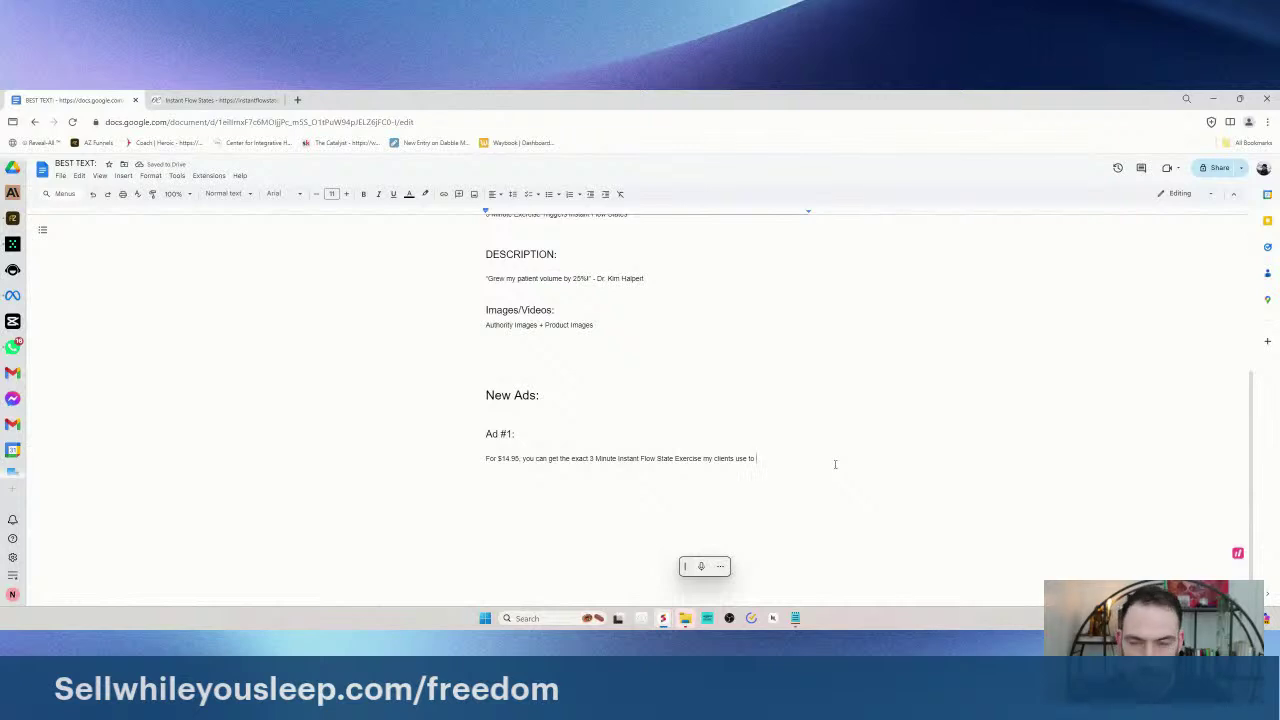
{"action": "type", "text": "increase sales volume"}
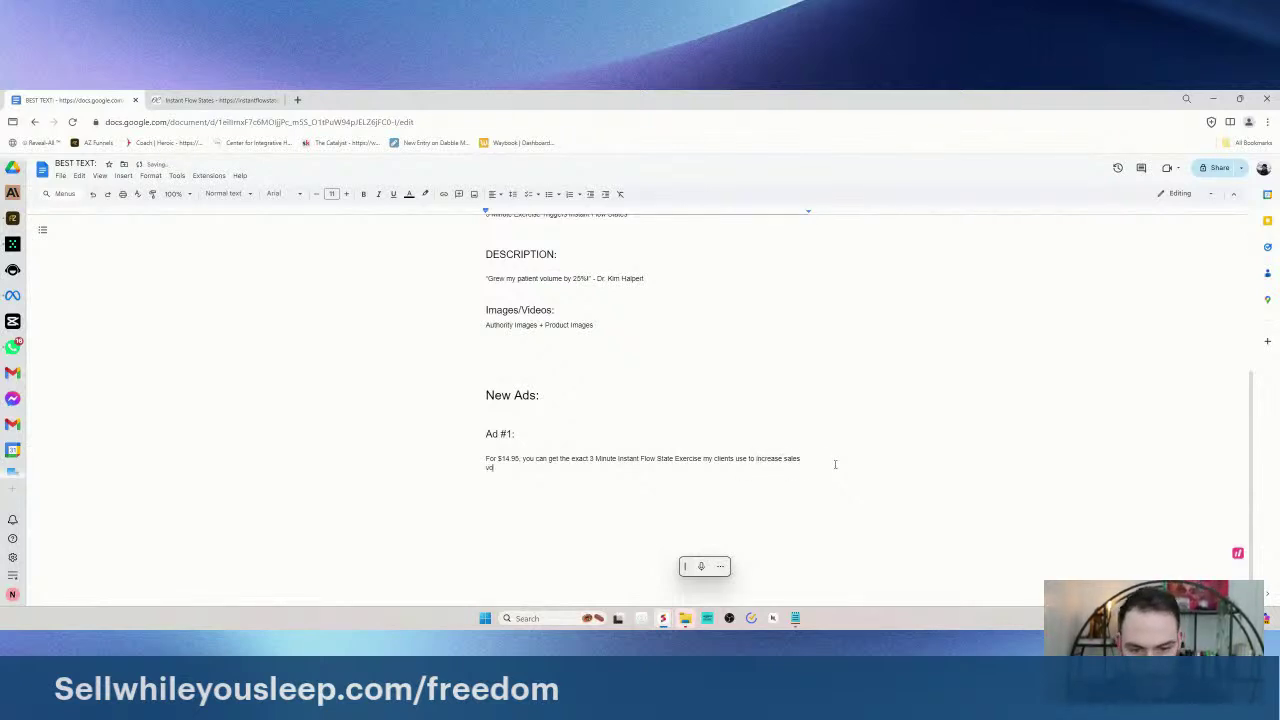
{"action": "left_click", "coordinate": [754, 463]}
{"action": "type", "text": "prime their m"}
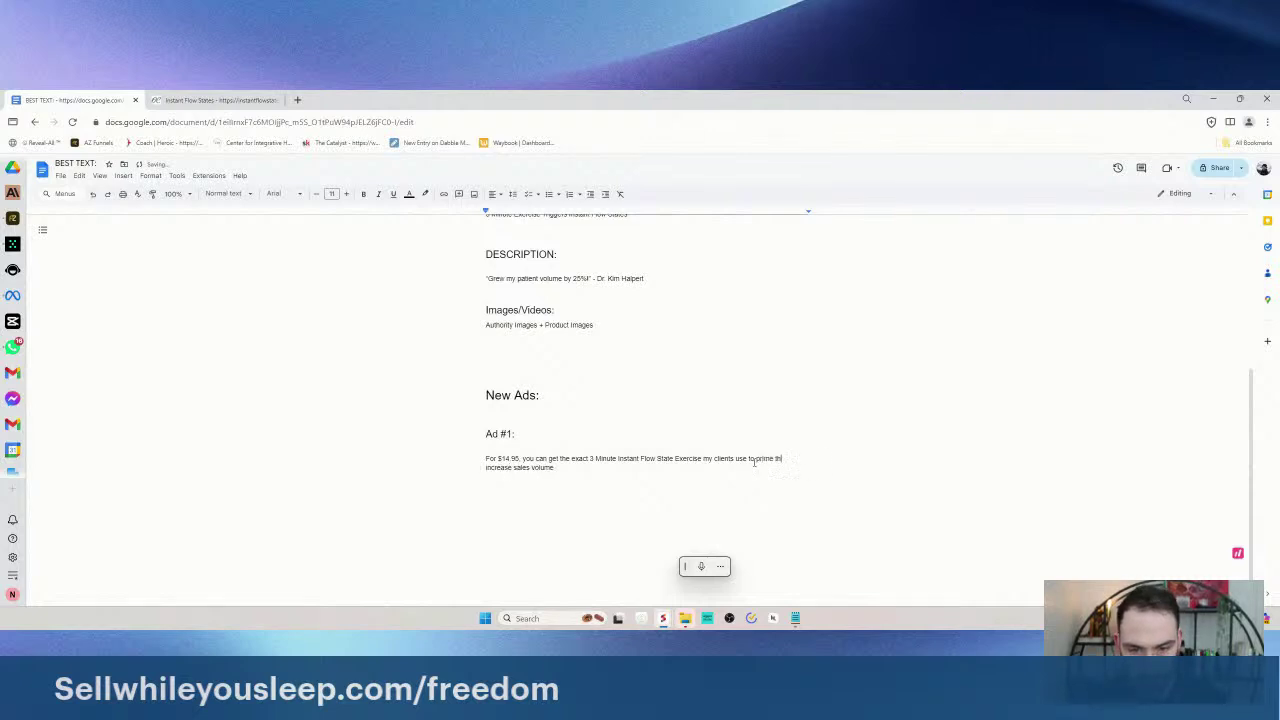
{"action": "type", "text": "ind to close more"}
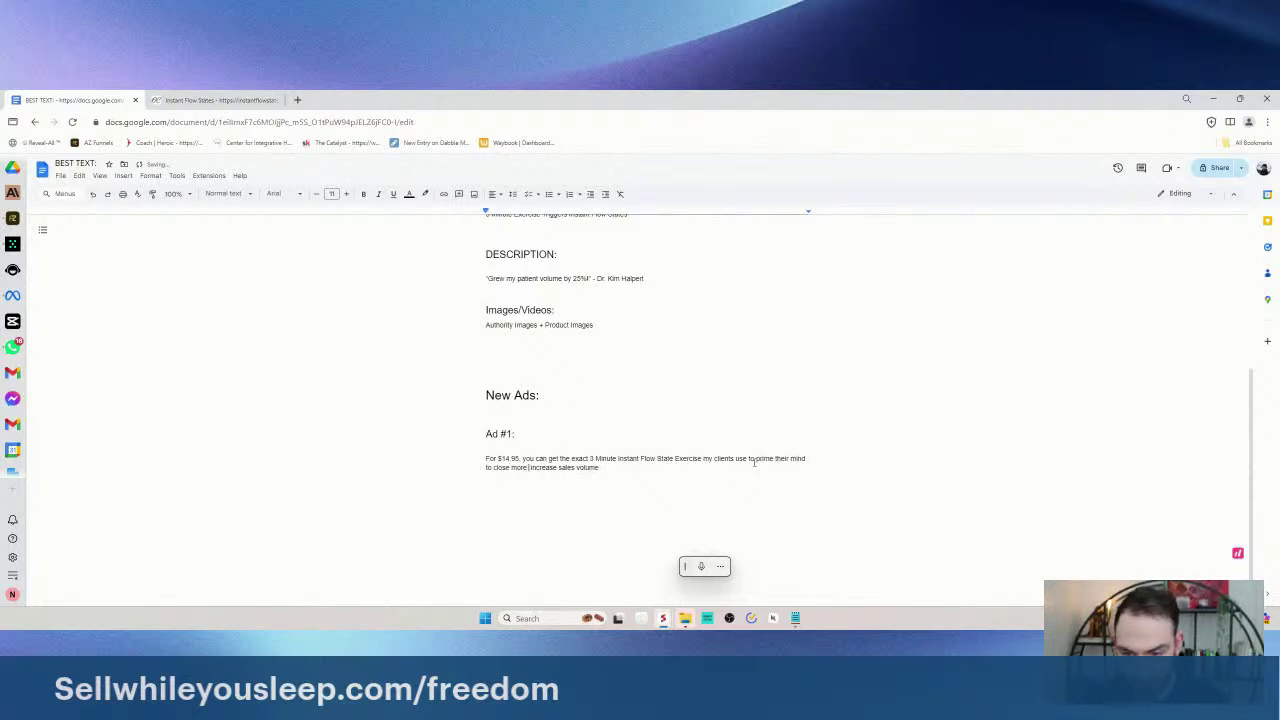
{"action": "type", "text": " de"}
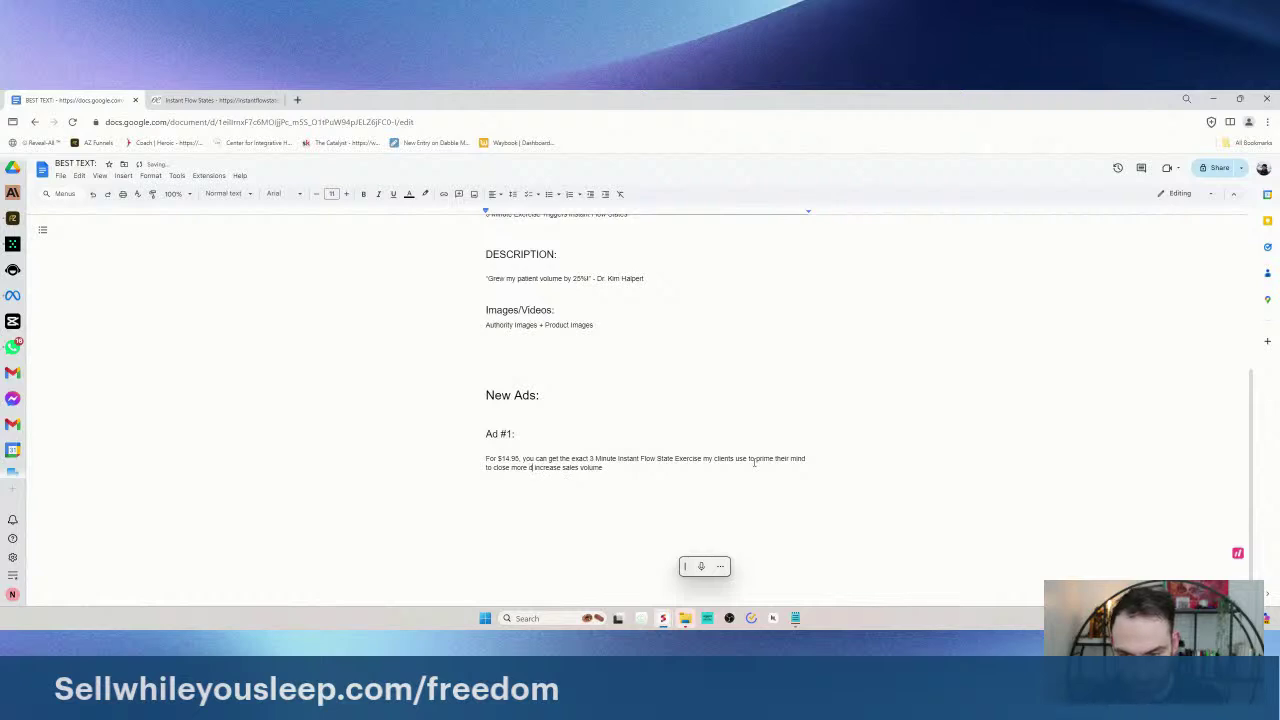
{"action": "type", "text": "als."}
- Add 'Val used a similar framework to grow her patient volume by 25%.' and 'Are you next?'
{"action": "key", "text": "Return"}
{"action": "key", "text": "Return"}
{"action": "type", "text": "Val used"}
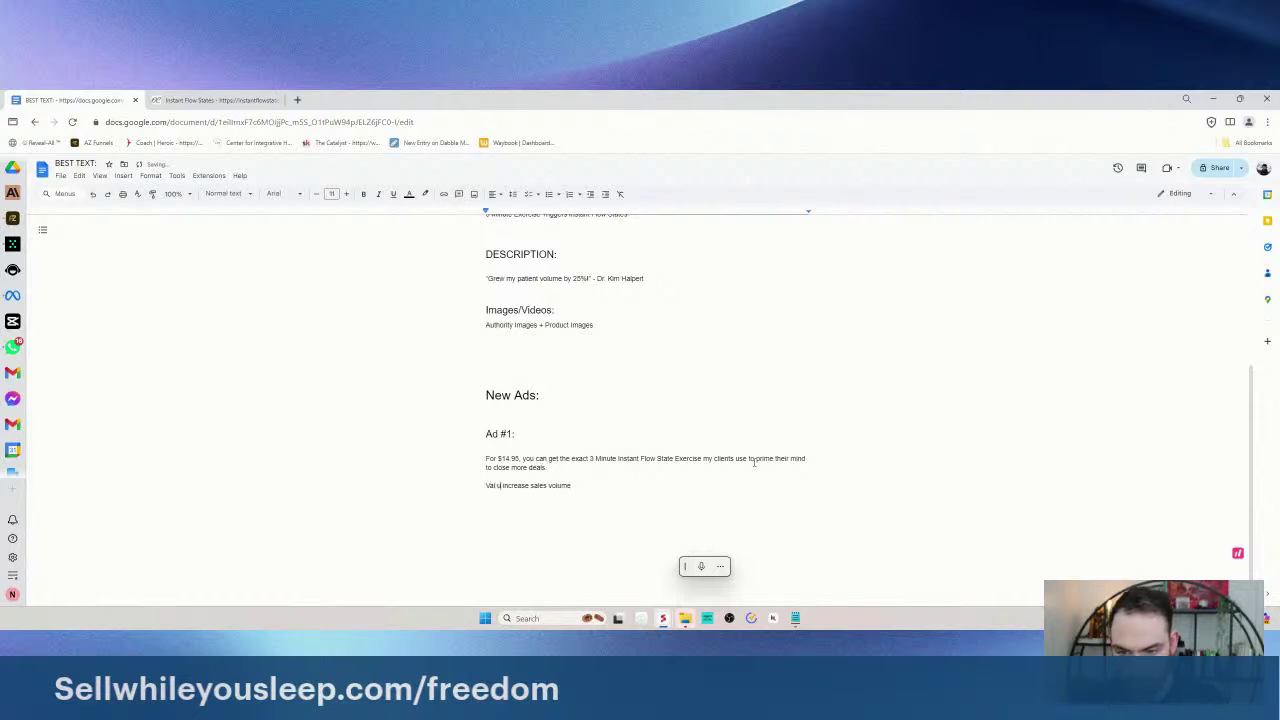
{"action": "type", "text": " this"}
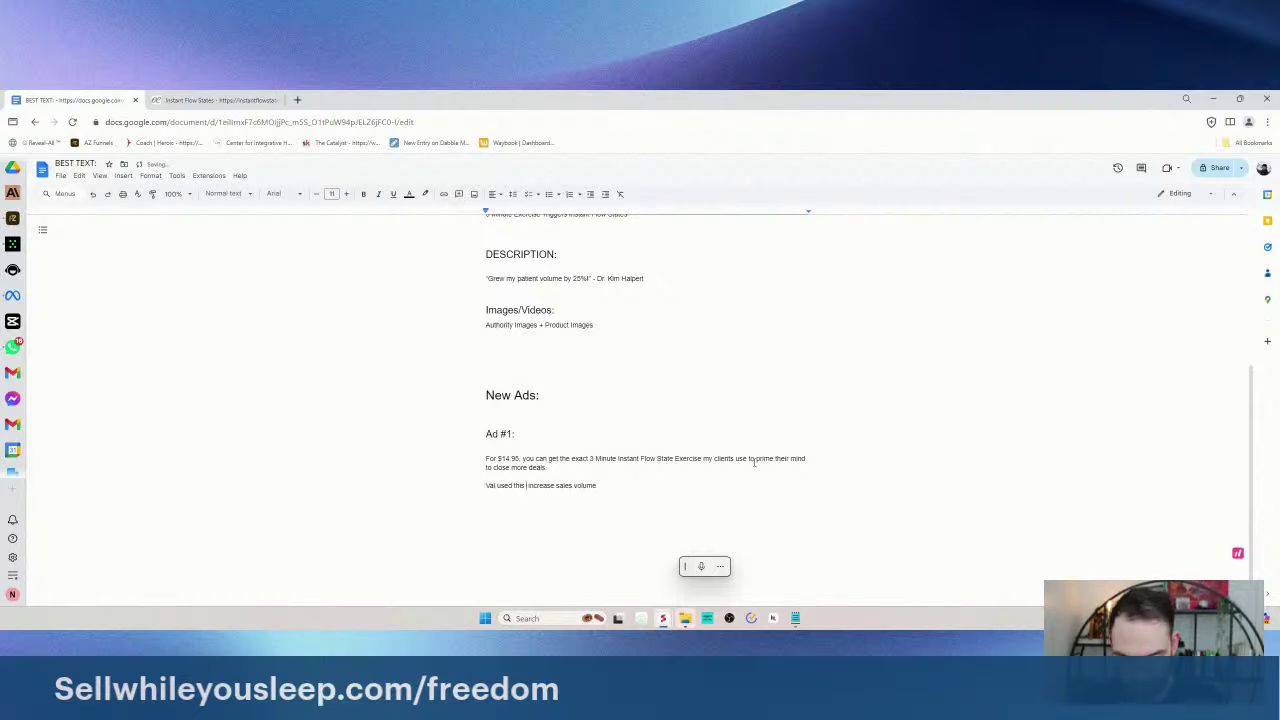
{"action": "key", "text": "BackSpace"}
{"action": "key", "text": "BackSpace"}
{"action": "key", "text": "BackSpace"}
{"action": "key", "text": "BackSpace"}
{"action": "key", "text": "BackSpace"}
{"action": "type", "text": "a similar fram"}
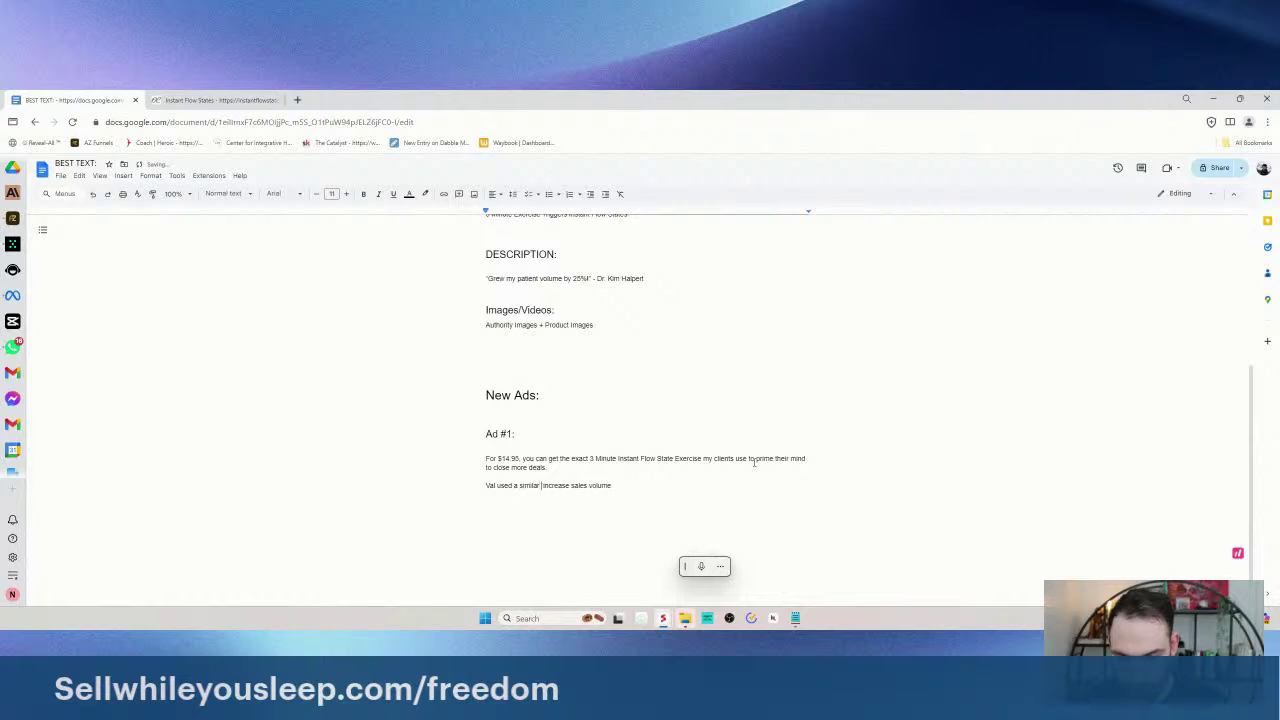
{"action": "type", "text": "ework to grow her patient volume by 25%."}
{"action": "key", "text": "Return"}
{"action": "type", "text": "Ade you next?"}
{"action": "key", "text": "Return"}
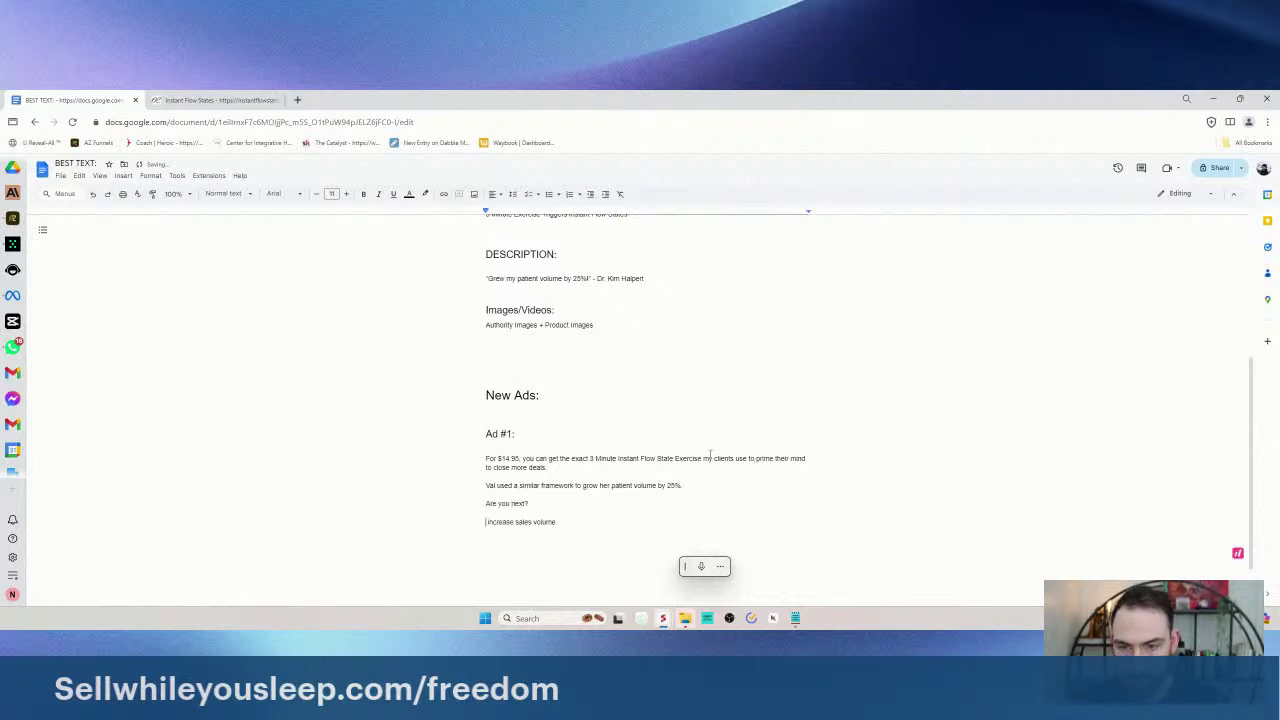
- Copy the sales page URL and paste it below 'Are you next?'
{"action": "scroll", "coordinate": [748, 462], "scroll_direction": "up", "scroll_amount": 4}
{"action": "mouse_move", "coordinate": [486, 366]}
{"action": "left_mouse_down"}
{"action": "mouse_move", "coordinate": [520, 340]}
{"action": "mouse_move", "coordinate": [553, 384]}
{"action": "mouse_move", "coordinate": [474, 343]}
{"action": "mouse_move", "coordinate": [580, 385]}
{"action": "mouse_move", "coordinate": [486, 366]}
{"action": "mouse_move", "coordinate": [580, 385]}
{"action": "mouse_move", "coordinate": [470, 385]}
{"action": "left_mouse_up"}
{"action": "key", "text": "ctrl+c"}
{"action": "scroll", "coordinate": [470, 385], "scroll_direction": "down", "scroll_amount": 3}
{"action": "left_click", "coordinate": [550, 452]}
{"action": "key", "text": "ctrl+v"}
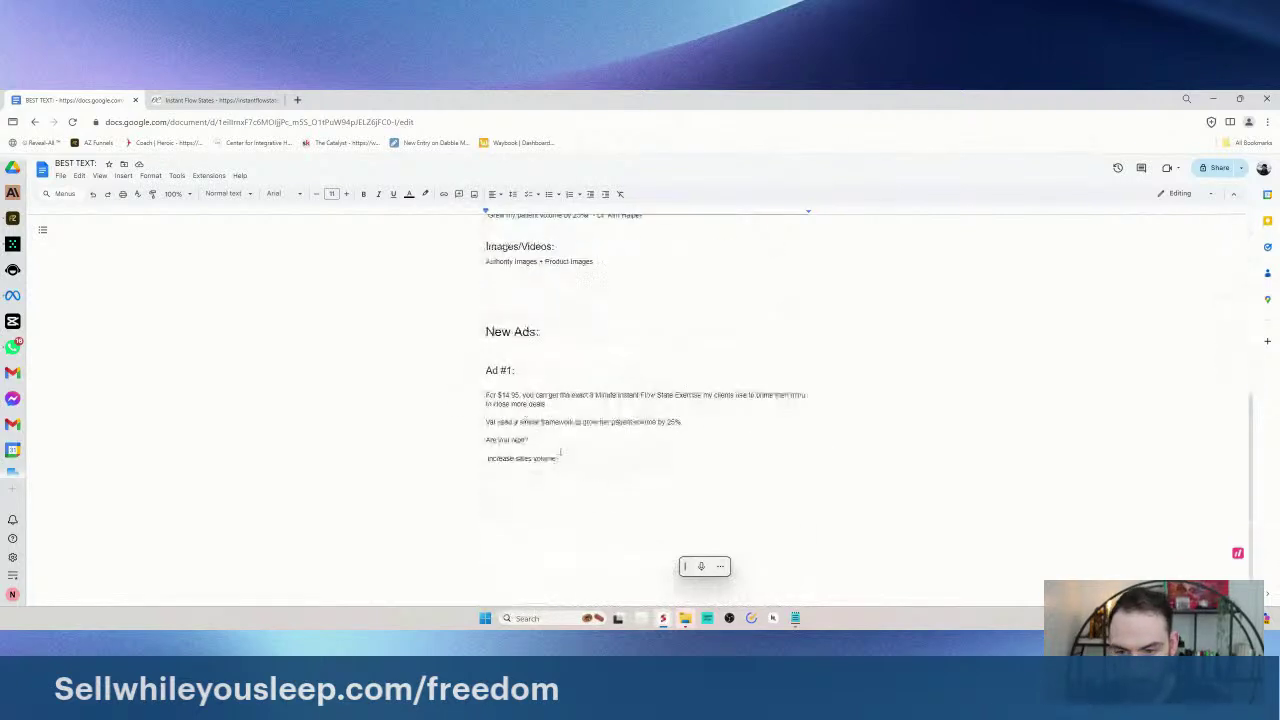
{"action": "key", "text": "Return"}
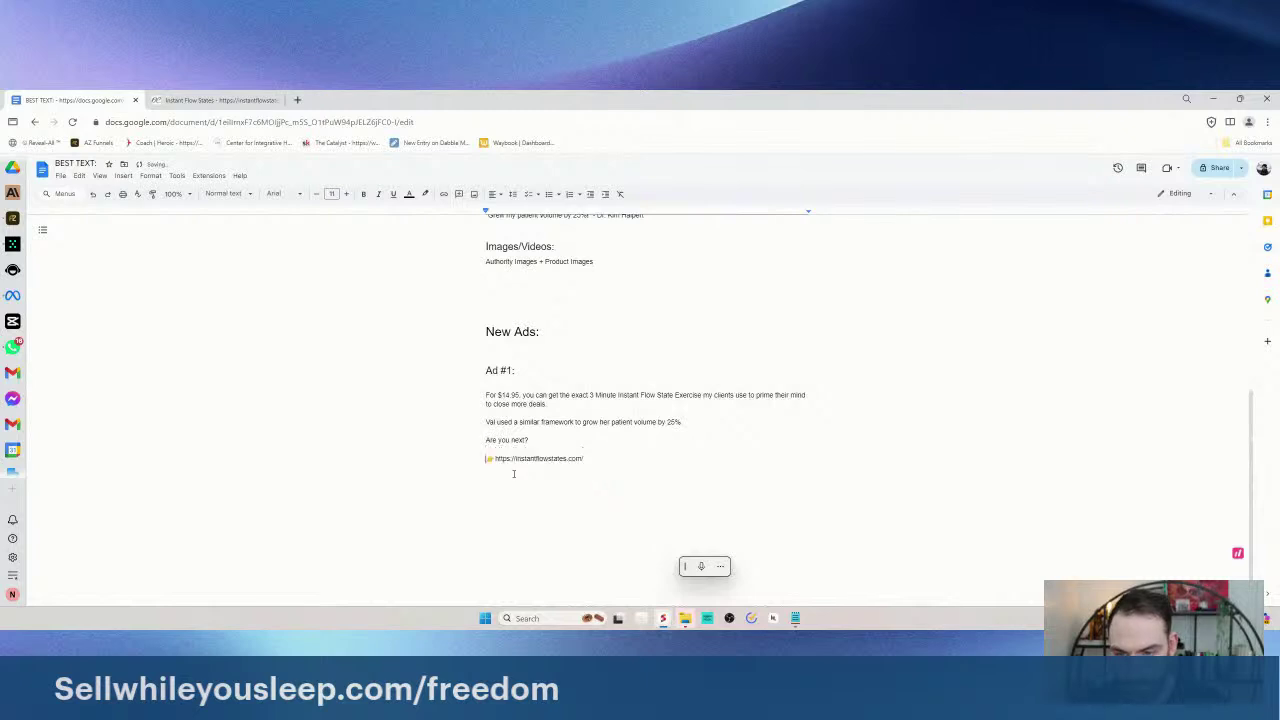
- Duplicate the whole Ad #1 block below its link
{"action": "left_click_drag", "start_coordinate": [476, 378], "coordinate": [600, 489]}
{"action": "left_click", "coordinate": [601, 489]}
{"action": "key", "text": "ctrl+v"}
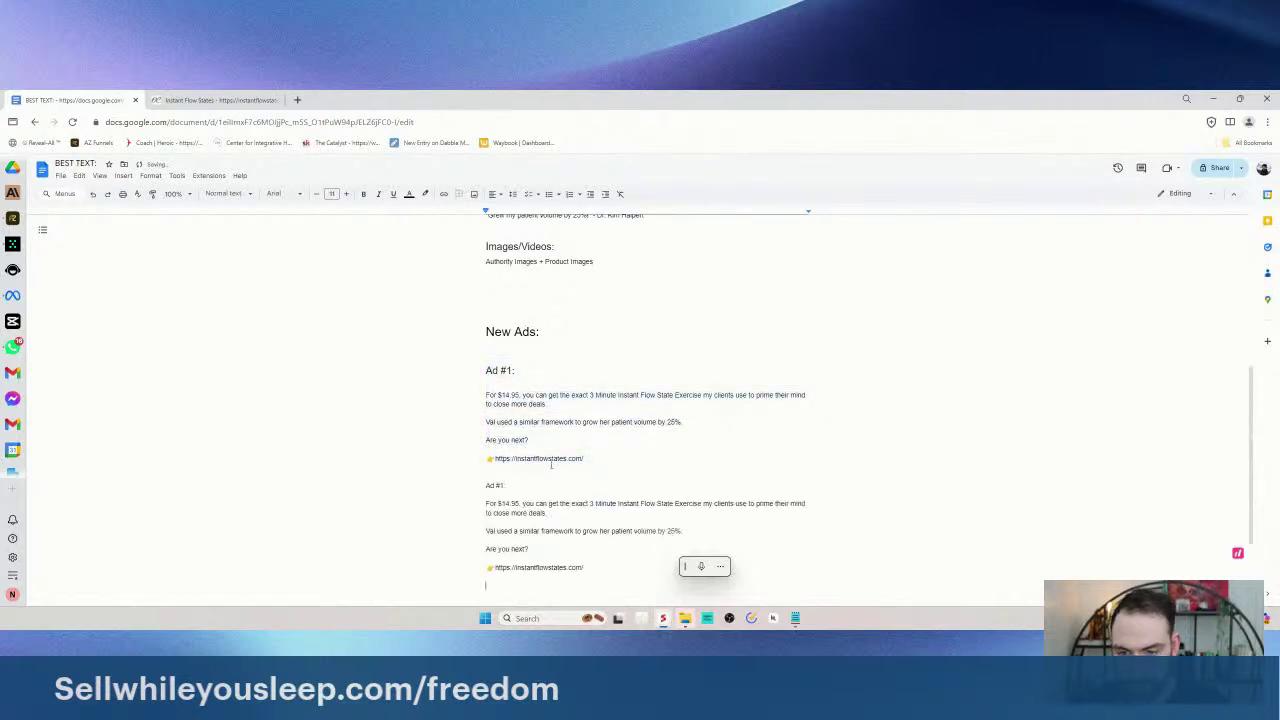
{"action": "left_click_drag", "start_coordinate": [486, 486], "coordinate": [507, 487]}
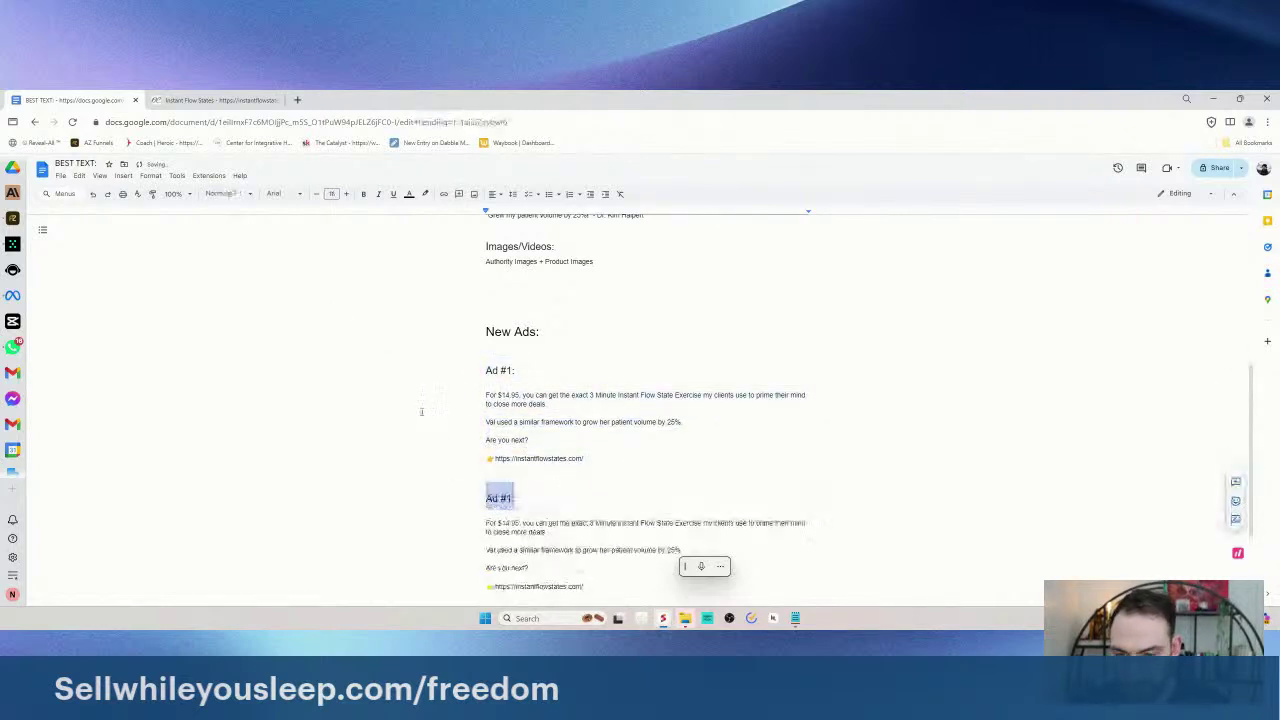
{"action": "key", "text": "ctrl+Tab"}
{"action": "key", "text": "ctrl+Tab"}
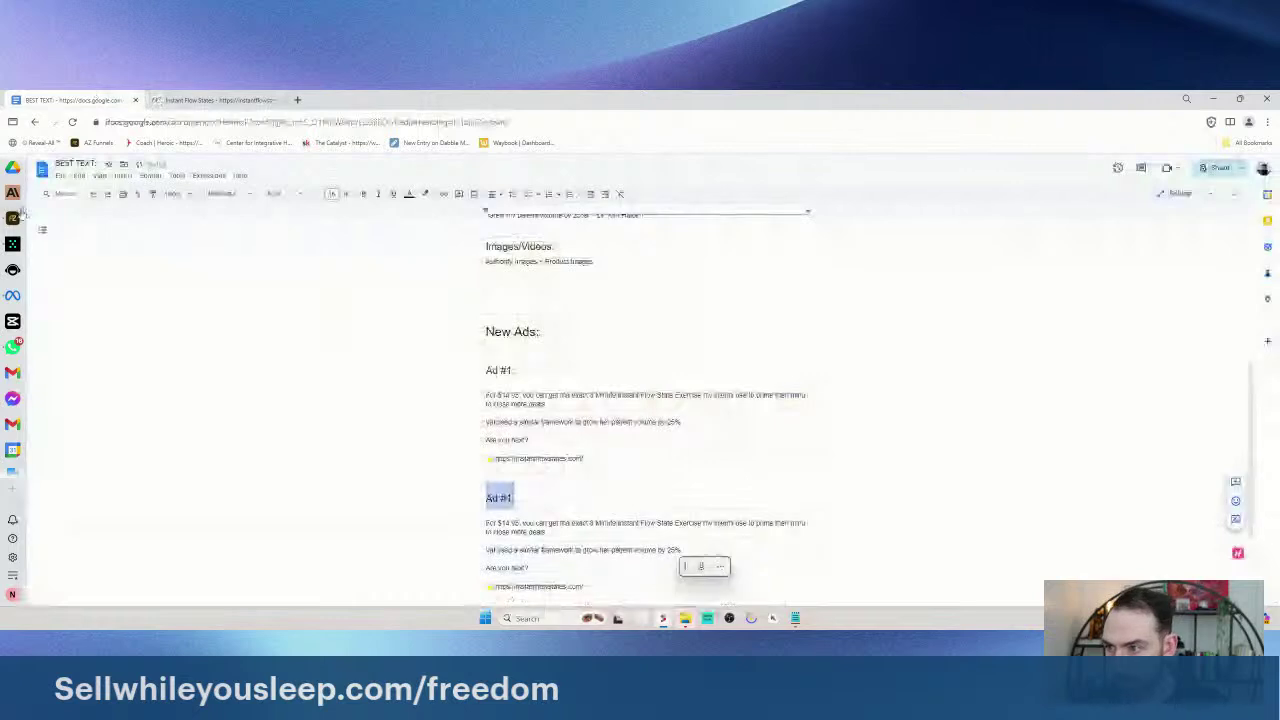
- Look up the Variation 2 headline in the Team-GPT chat
{"action": "left_click", "coordinate": [12, 243]}
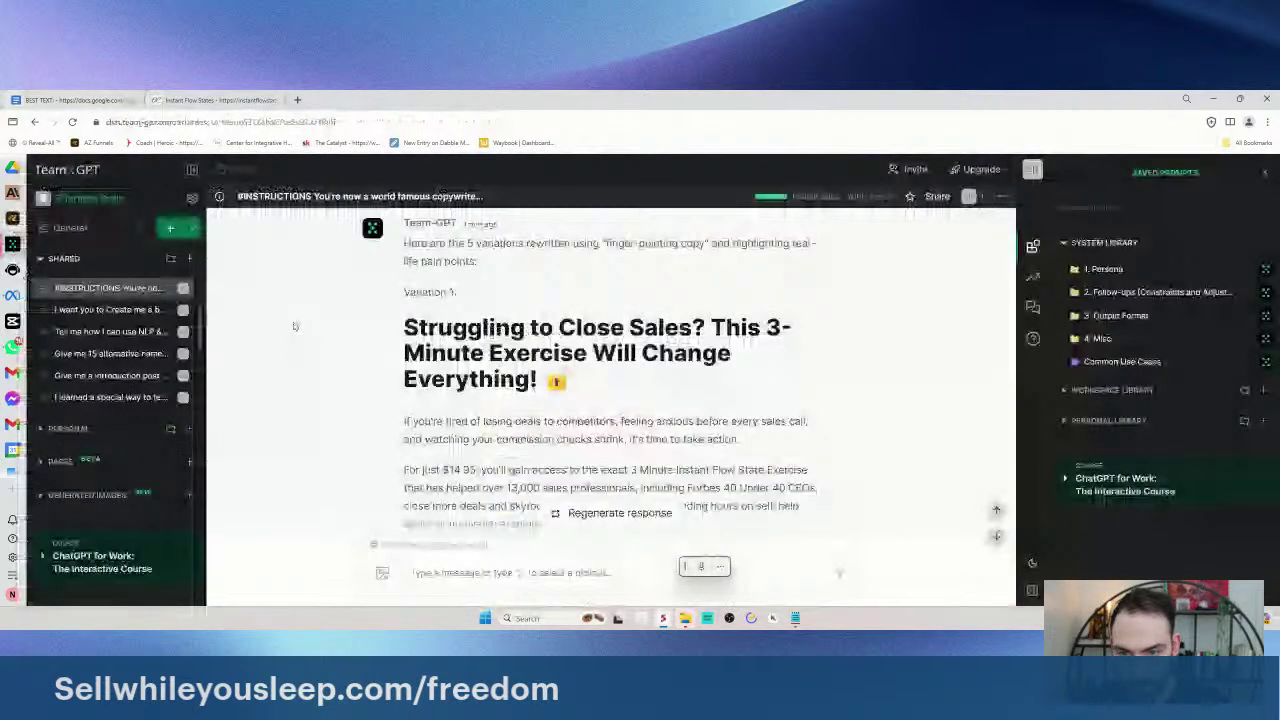
{"action": "scroll", "coordinate": [647, 449], "scroll_direction": "up", "scroll_amount": 1}
{"action": "scroll", "coordinate": [647, 449], "scroll_direction": "down", "scroll_amount": 5}
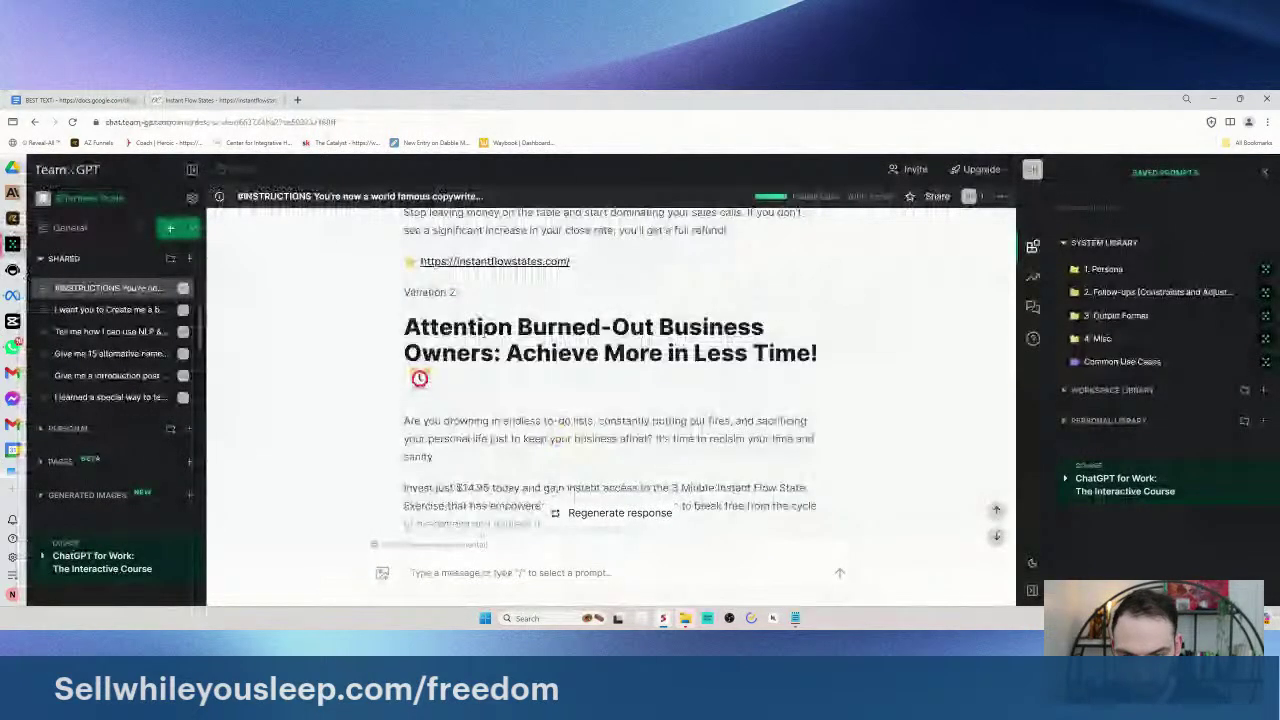
{"action": "left_click_drag", "start_coordinate": [404, 327], "coordinate": [745, 355]}
{"action": "left_click", "coordinate": [745, 355]}
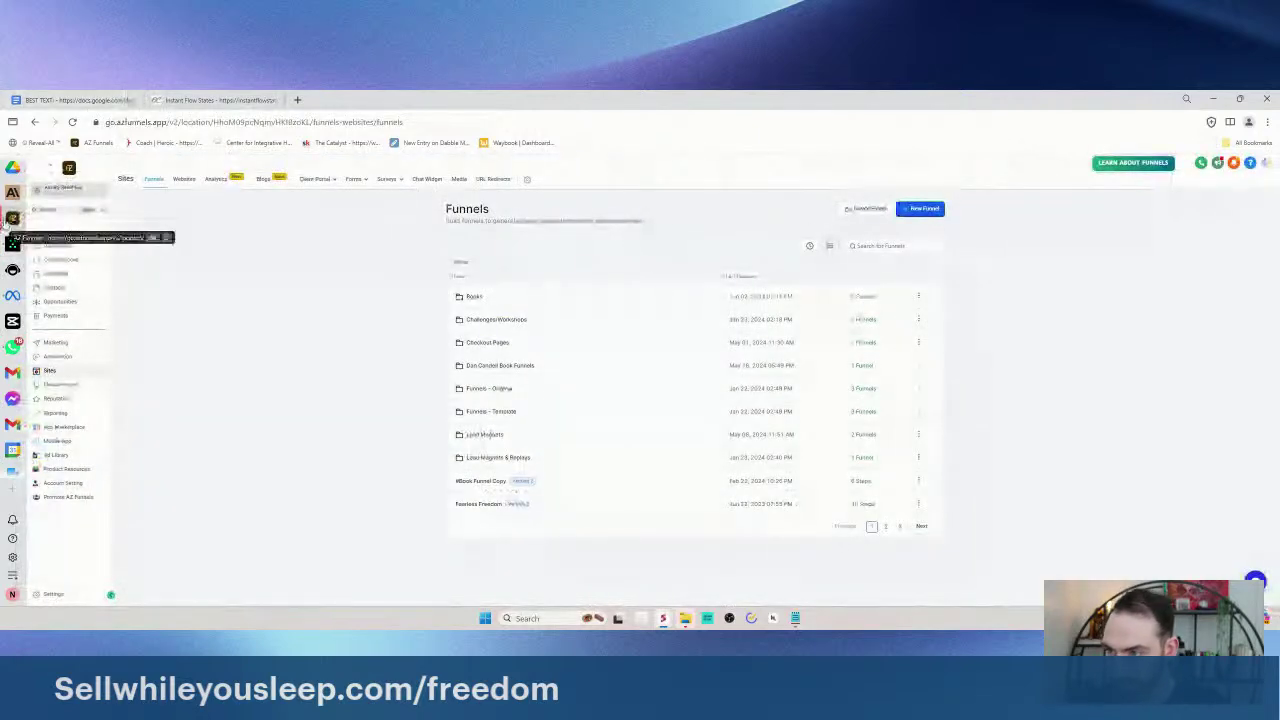
{"action": "left_click", "coordinate": [60, 99]}
{"action": "scroll", "coordinate": [640, 400], "scroll_direction": "down", "scroll_amount": 3}
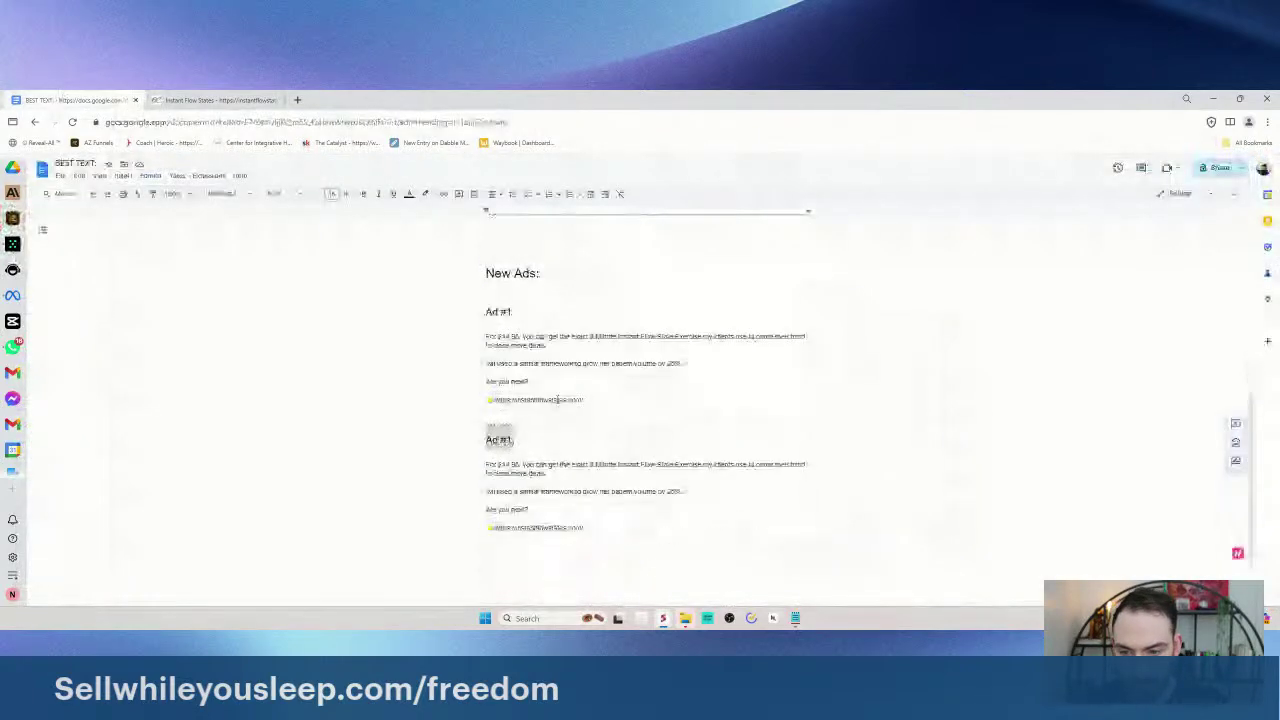
- Rename the duplicated heading to 'Ad #2' and select its opening paragraph
{"action": "key", "text": "super+h"}
{"action": "type", "text": "Ad #2"}
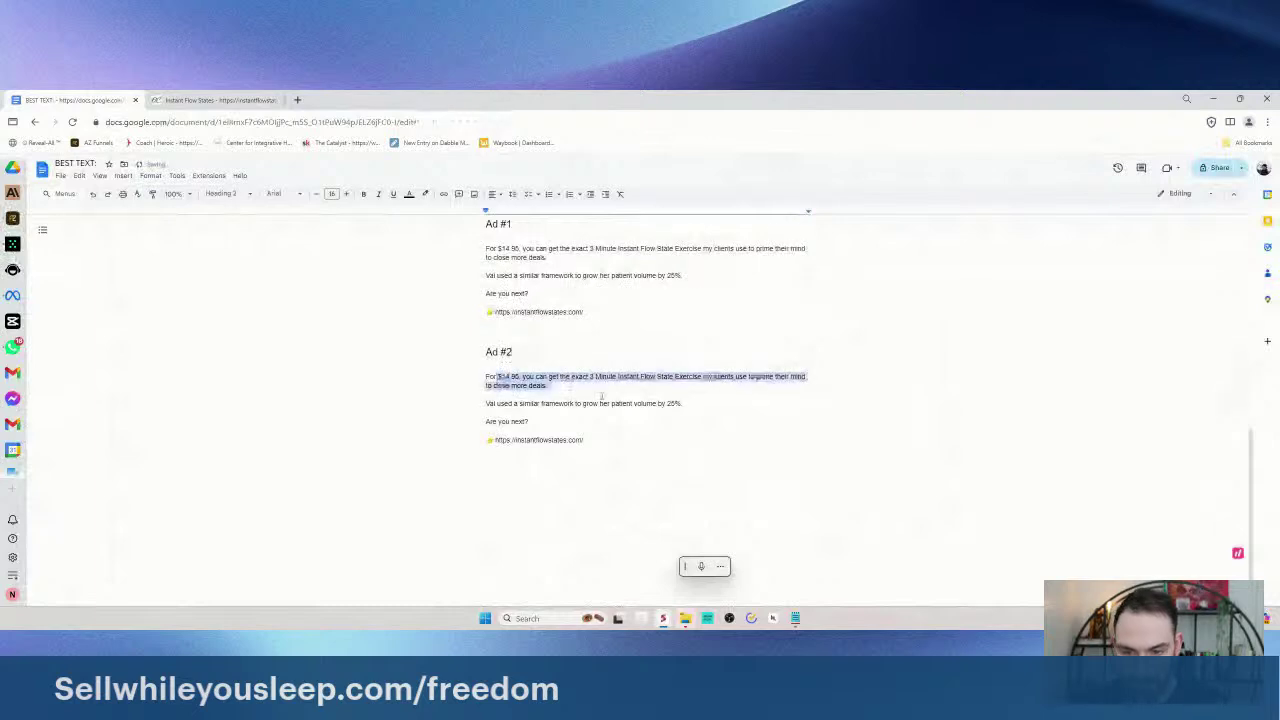
{"action": "mouse_move", "coordinate": [546, 385]}
{"action": "left_mouse_down"}
{"action": "mouse_move", "coordinate": [490, 376]}
{"action": "mouse_move", "coordinate": [523, 377]}
{"action": "left_mouse_up"}
{"action": "scroll", "coordinate": [523, 377], "scroll_direction": "up", "scroll_amount": 1}
{"action": "left_click_drag", "start_coordinate": [522, 307], "coordinate": [582, 307]}
{"action": "left_click", "coordinate": [582, 308]}
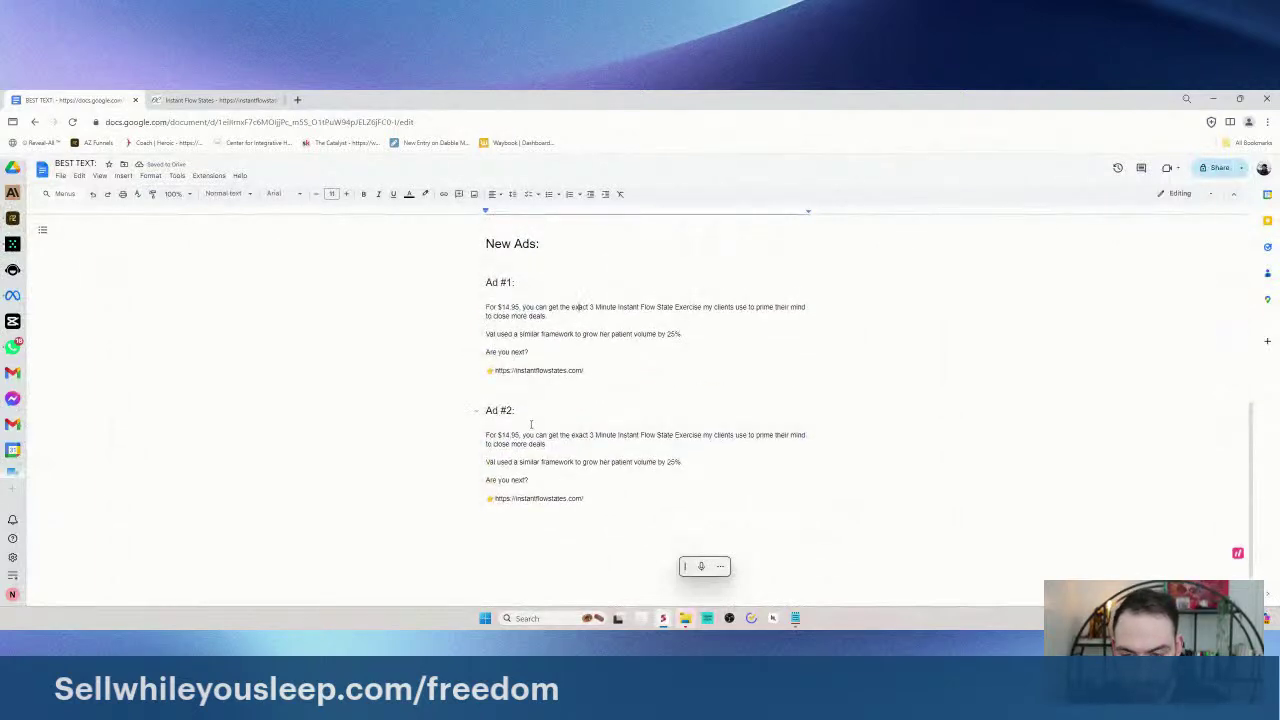
- Insert 'instant access to' in Ad #1 and retype Ad #2's opener as 'This 3 Minute Subconscious Syncronization'
{"action": "left_click", "coordinate": [561, 307]}
{"action": "type", "text": "instant access to"}
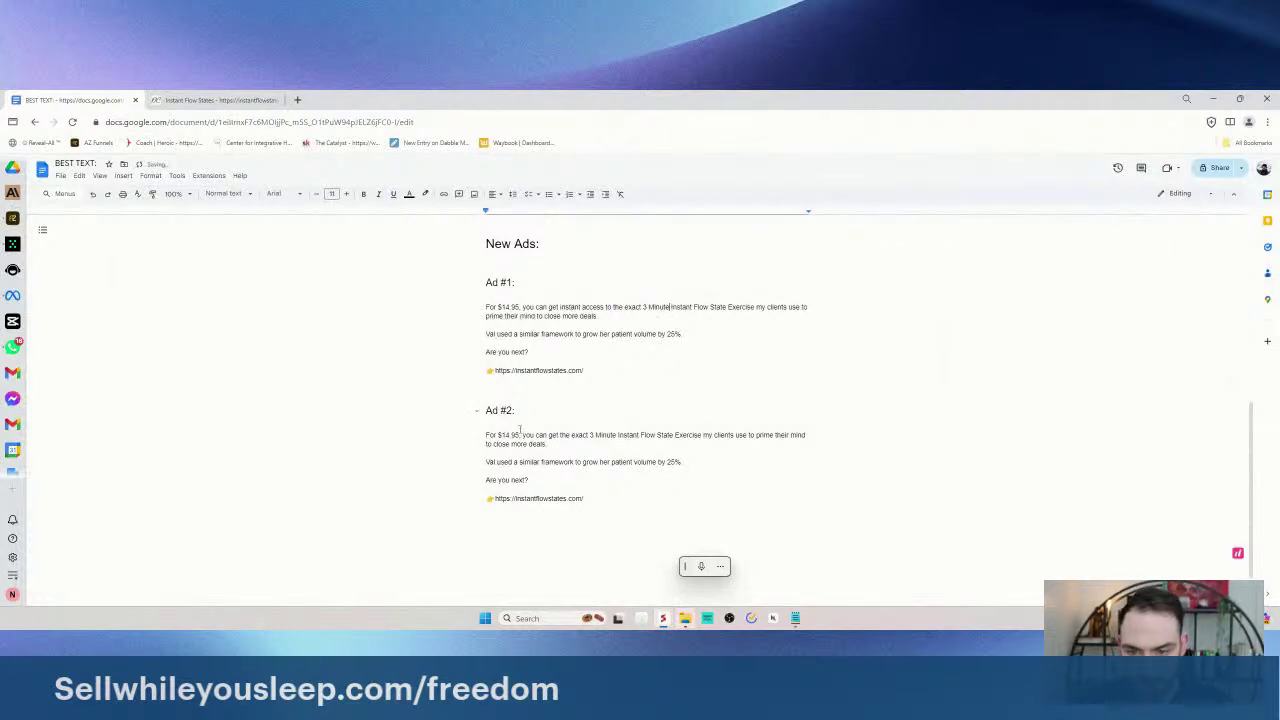
{"action": "left_click_drag", "start_coordinate": [486, 435], "coordinate": [558, 447]}
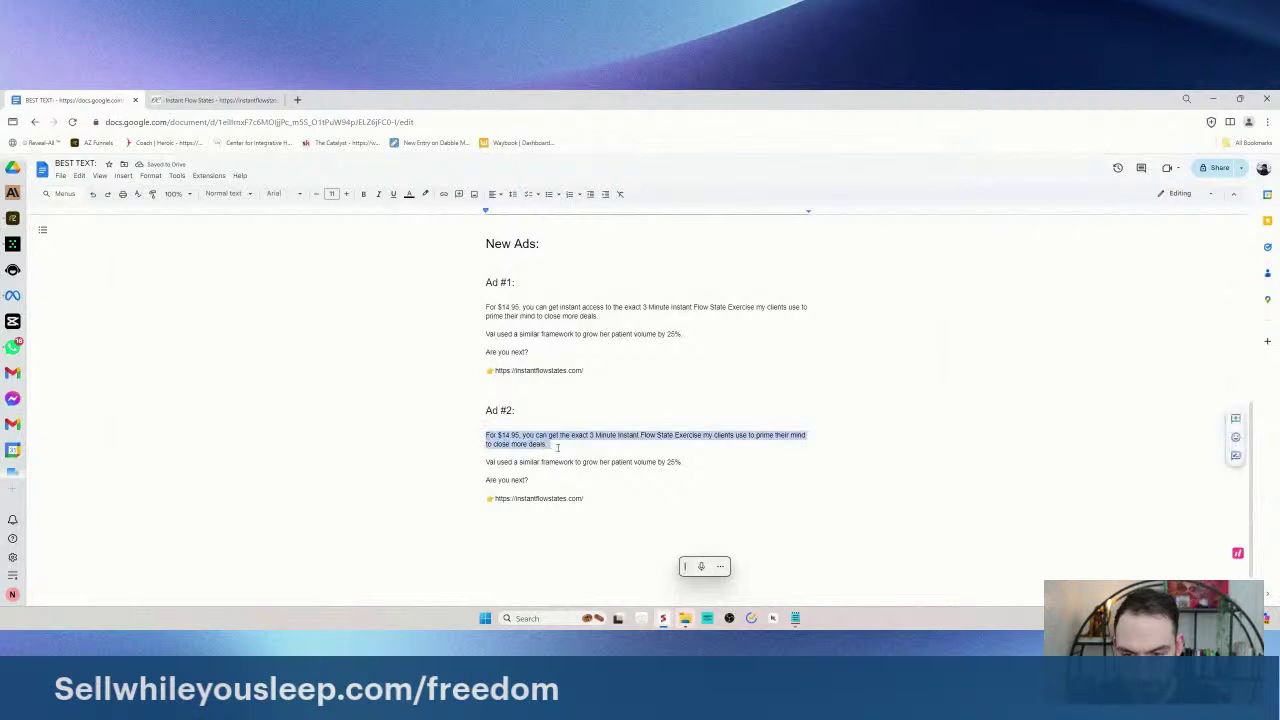
{"action": "type", "text": "Get instant access to the"}
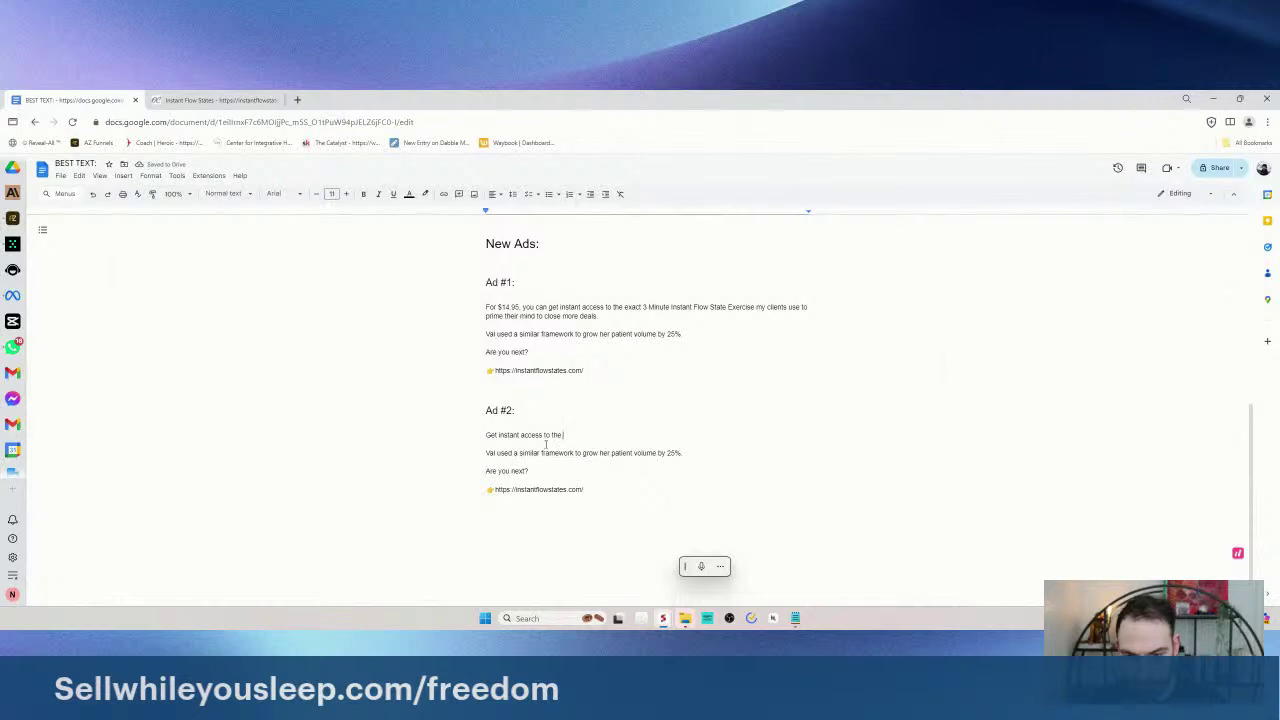
{"action": "mouse_move", "coordinate": [474, 437]}
{"action": "left_mouse_down"}
{"action": "mouse_move", "coordinate": [612, 434]}
{"action": "mouse_move", "coordinate": [476, 432]}
{"action": "left_mouse_up"}
{"action": "left_click", "coordinate": [612, 434]}
{"action": "type", "text": "T"}
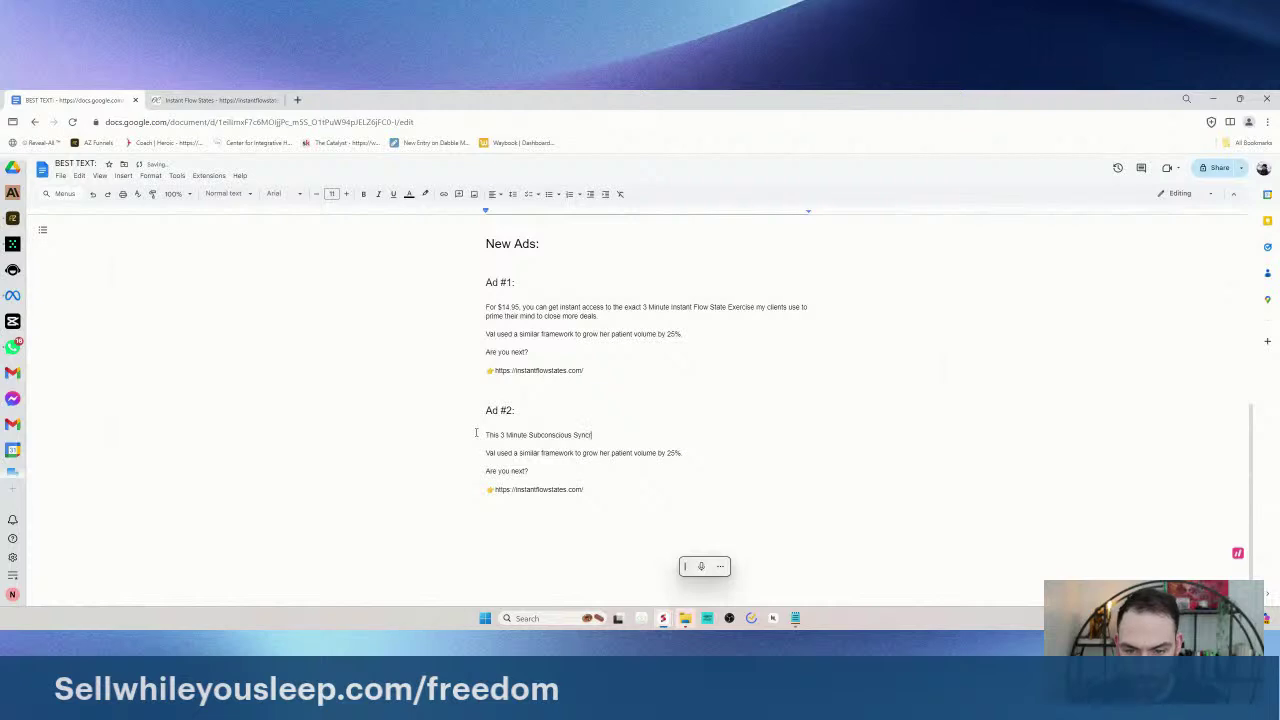
- Replace the misspelled phrase with 'Subconscious Synchronization Exercise' copied from the sales page headline
{"action": "left_click", "coordinate": [228, 100]}
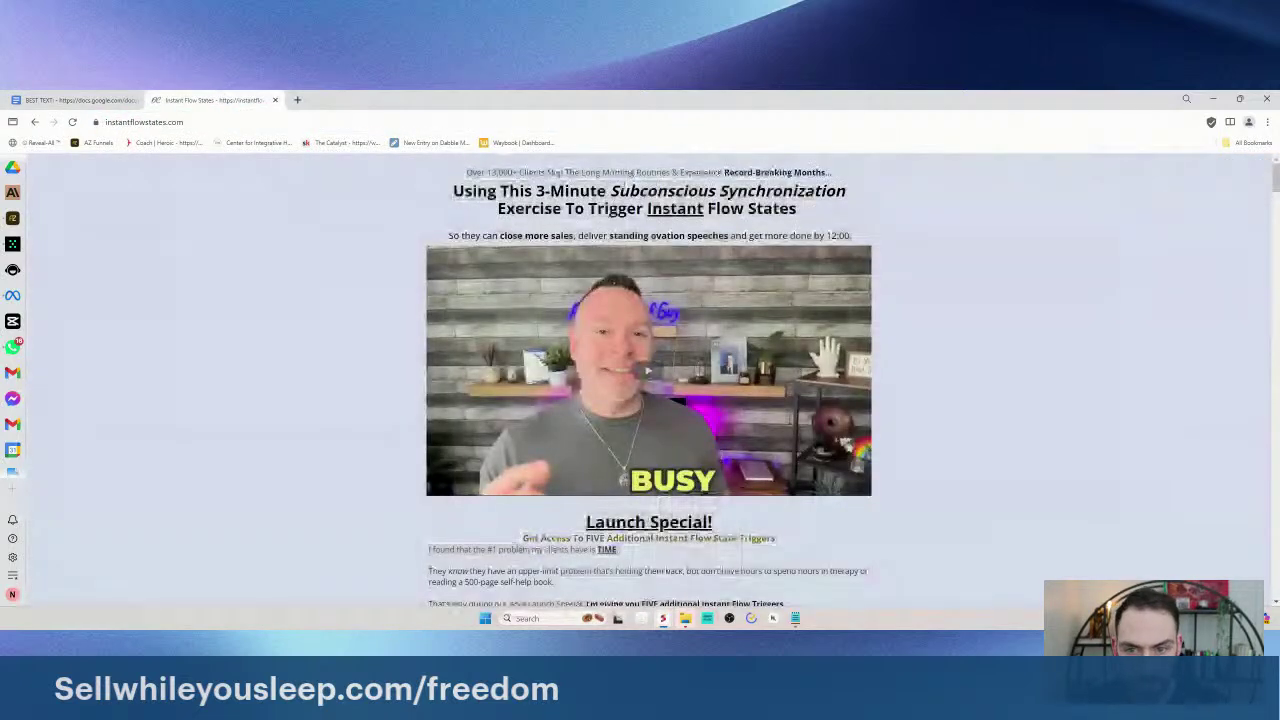
{"action": "left_click_drag", "start_coordinate": [610, 190], "coordinate": [562, 208]}
{"action": "key", "text": "ctrl+c"}
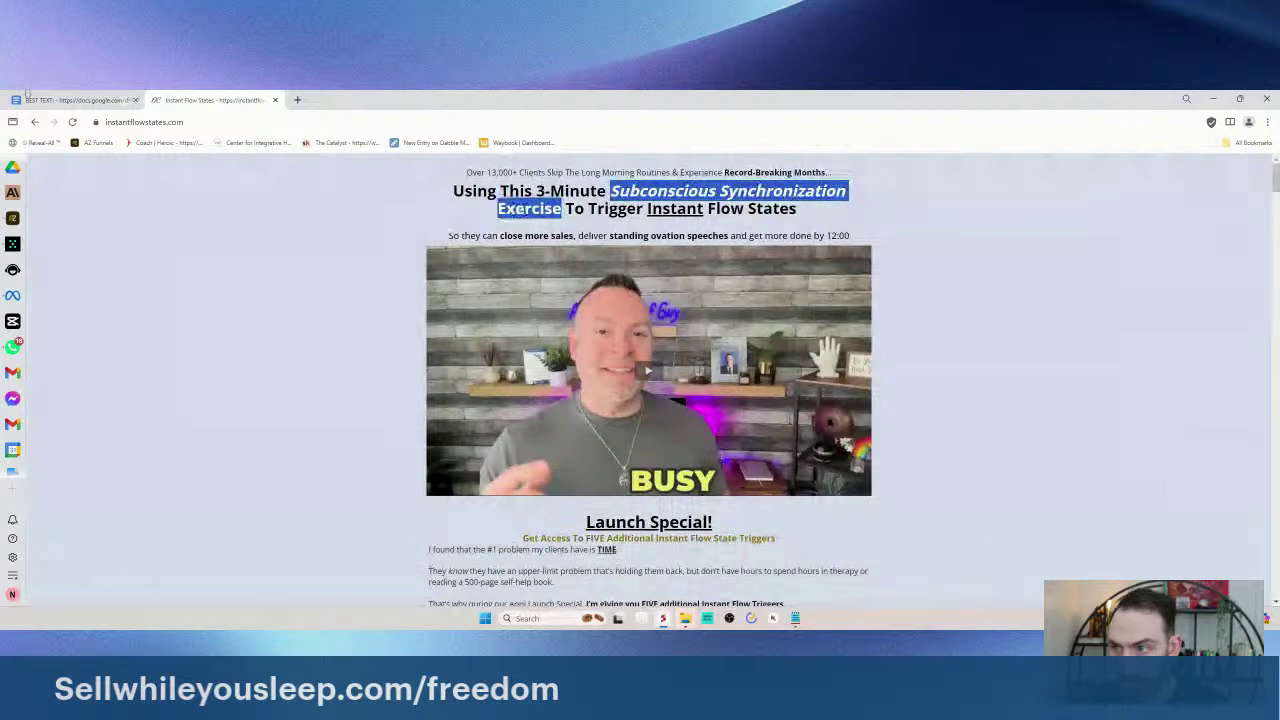
{"action": "left_click", "coordinate": [35, 100]}
{"action": "left_click_drag", "start_coordinate": [622, 435], "coordinate": [537, 435]}
{"action": "key", "text": "ctrl+v"}
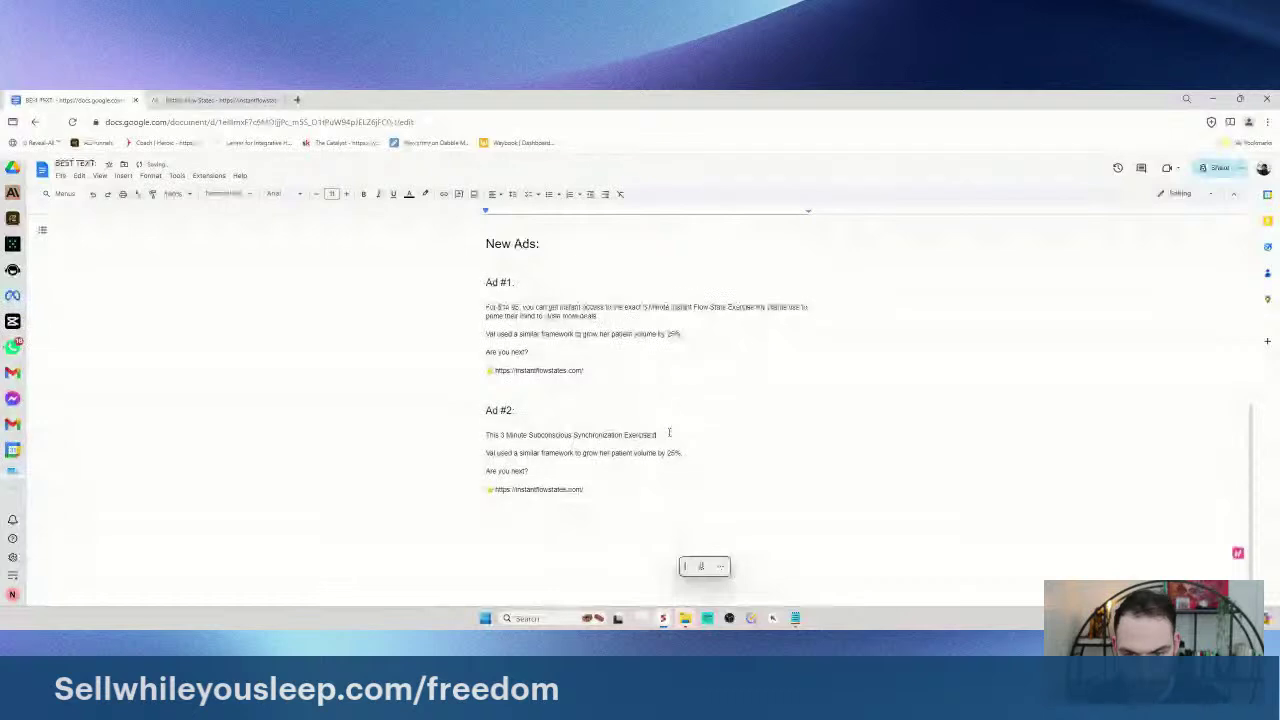
- Finish Ad #2's opener: helped clients 'Close More Deals and Get More Done Before 12:00'
{"action": "type", "text": "has help"}
{"action": "key", "text": "ctrl+BackSpace"}
{"action": "key", "text": "ctrl+BackSpace"}
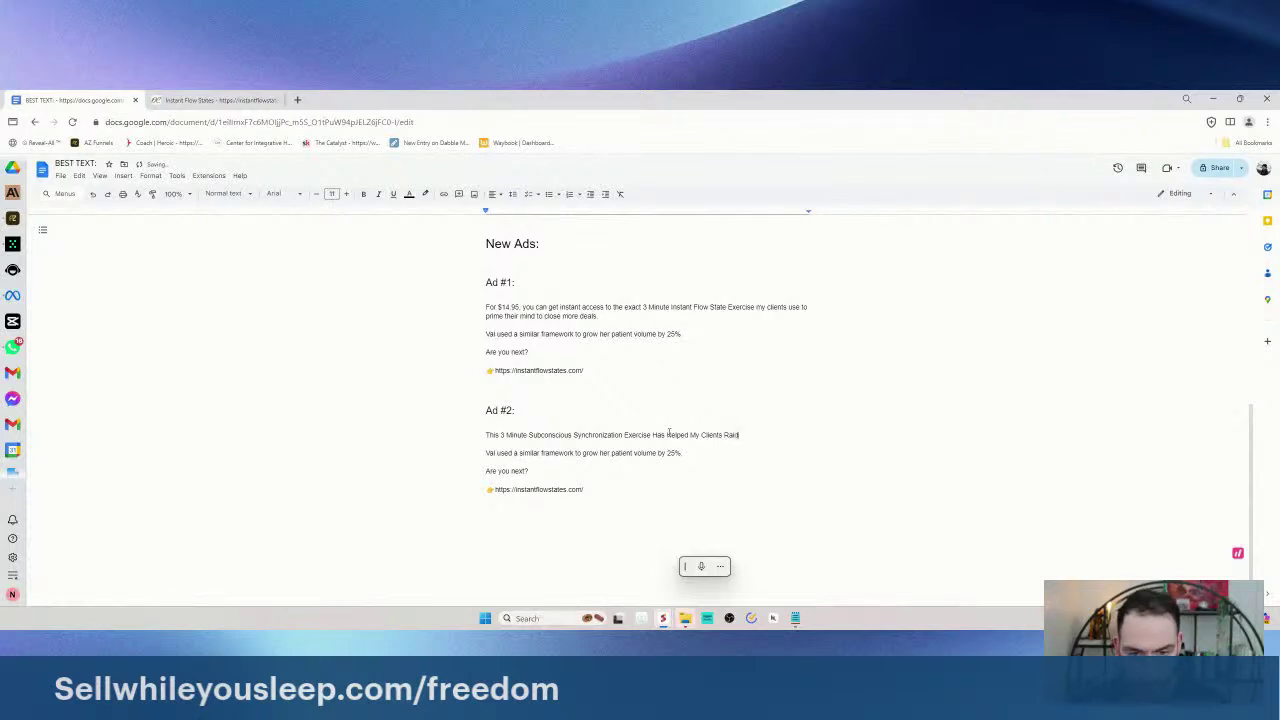
{"action": "key", "text": "BackSpace"}
{"action": "key", "text": "BackSpace"}
{"action": "key", "text": "BackSpace"}
{"action": "key", "text": "BackSpace"}
{"action": "key", "text": "BackSpace"}
{"action": "key", "text": "BackSpace"}
{"action": "key", "text": "BackSpace"}
{"action": "key", "text": "BackSpace"}
{"action": "key", "text": "BackSpace"}
{"action": "key", "text": "BackSpace"}
{"action": "key", "text": "BackSpace"}
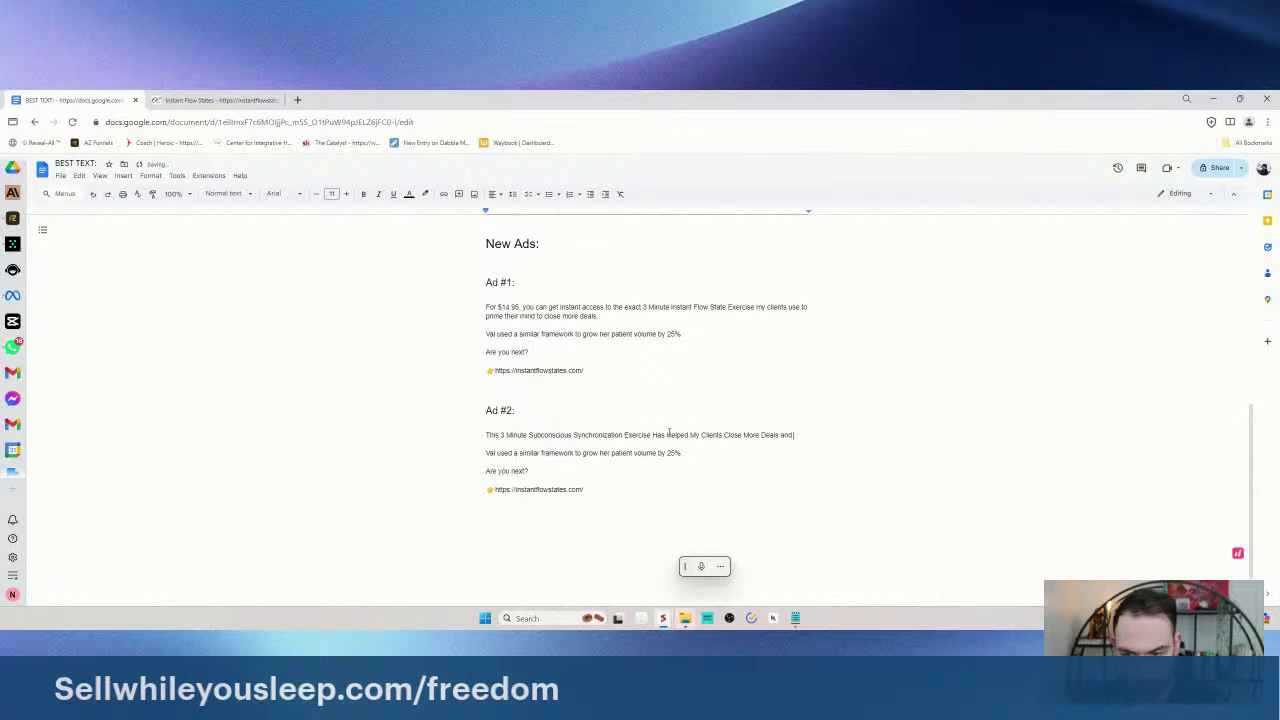
{"action": "type", "text": "t More Done Before 12:00"}
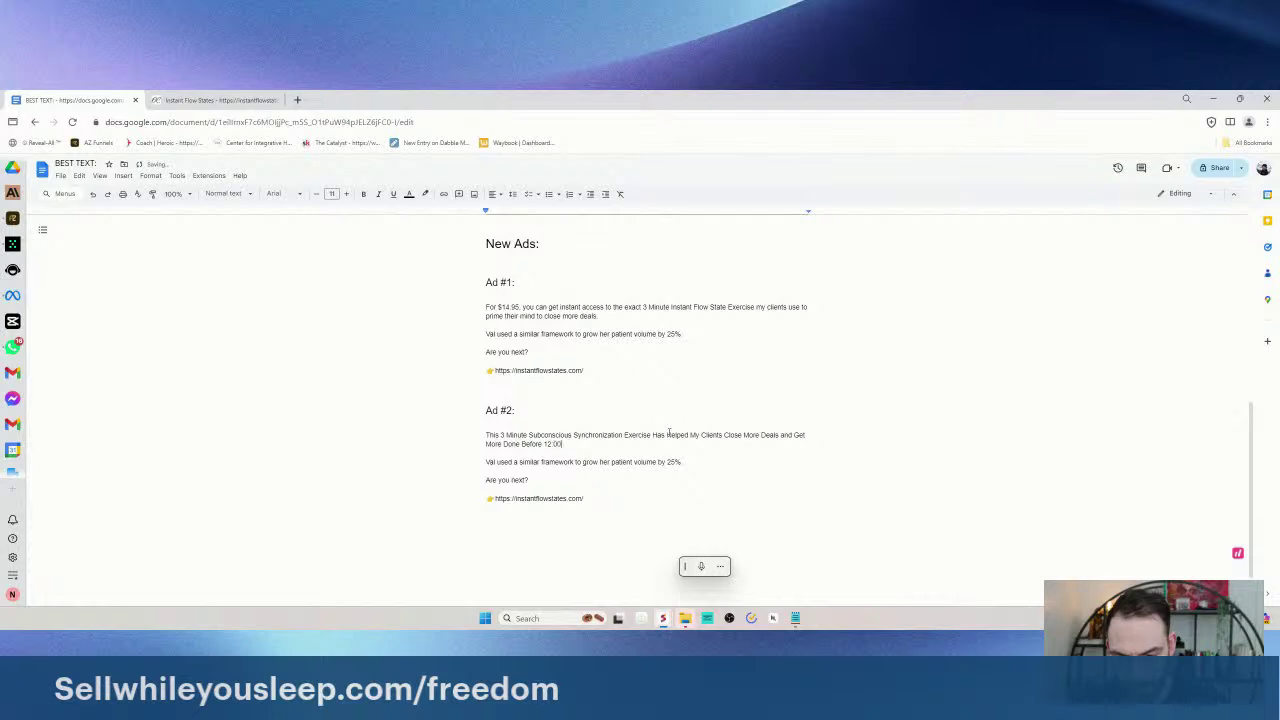
{"action": "key", "text": "Return"}
{"action": "key", "text": "BackSpace"}
{"action": "left_click", "coordinate": [696, 464]}
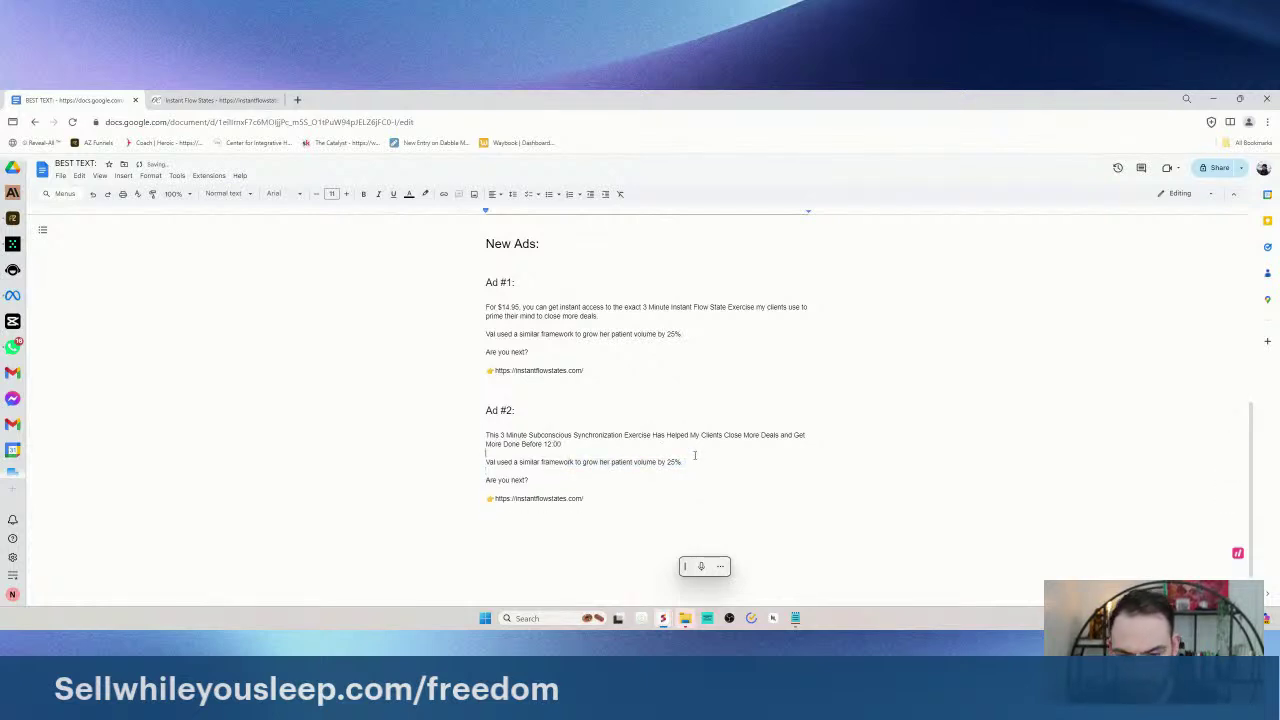
{"action": "key", "text": "Return"}
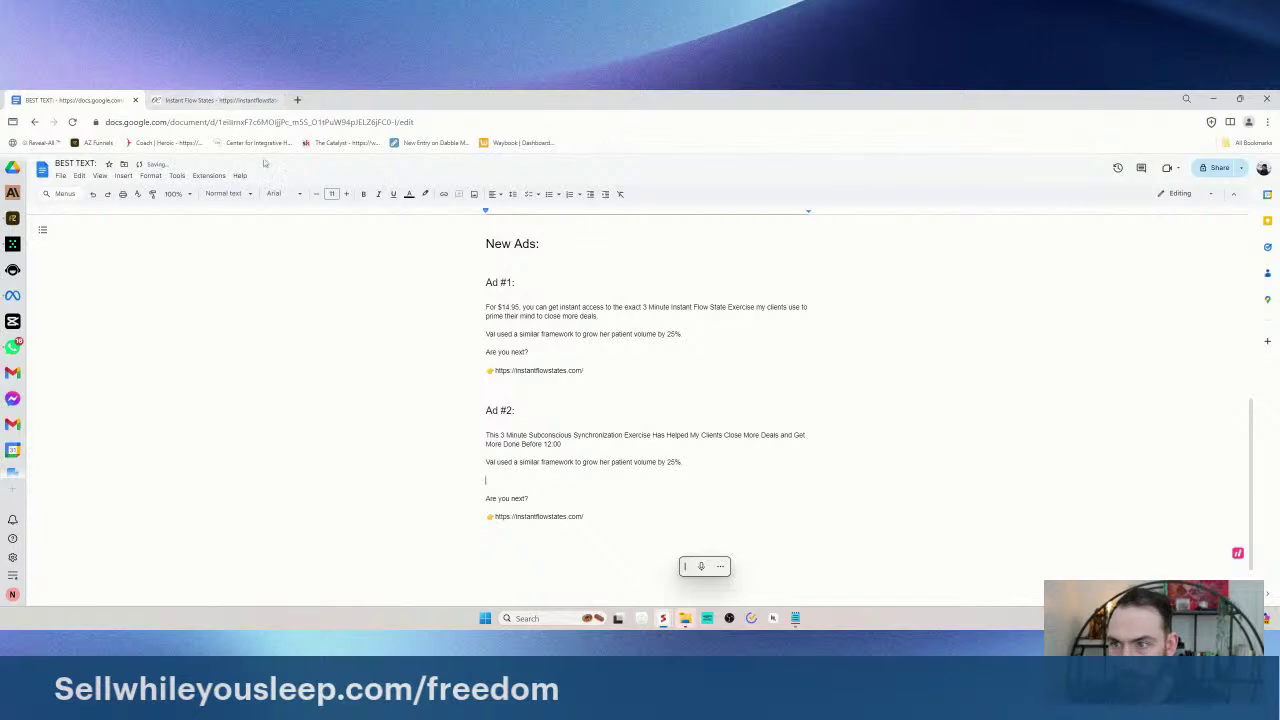
- Paste the 'Responsible for helping…' paragraph under Val's line, reworded to 'I've now helped over 13,000 clients'
{"action": "scroll", "coordinate": [481, 300], "scroll_direction": "up", "scroll_amount": 10}
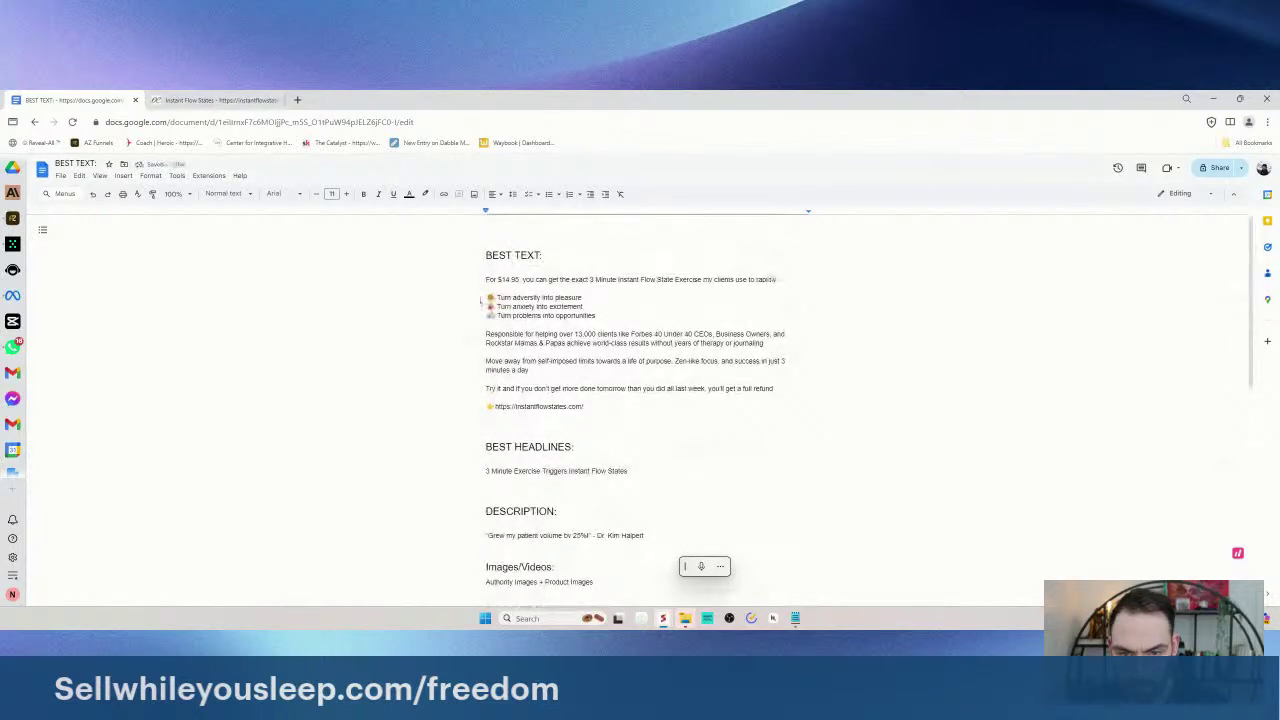
{"action": "left_click_drag", "start_coordinate": [485, 334], "coordinate": [789, 342]}
{"action": "key", "text": "ctrl+c"}
{"action": "scroll", "coordinate": [565, 465], "scroll_direction": "down", "scroll_amount": 5}
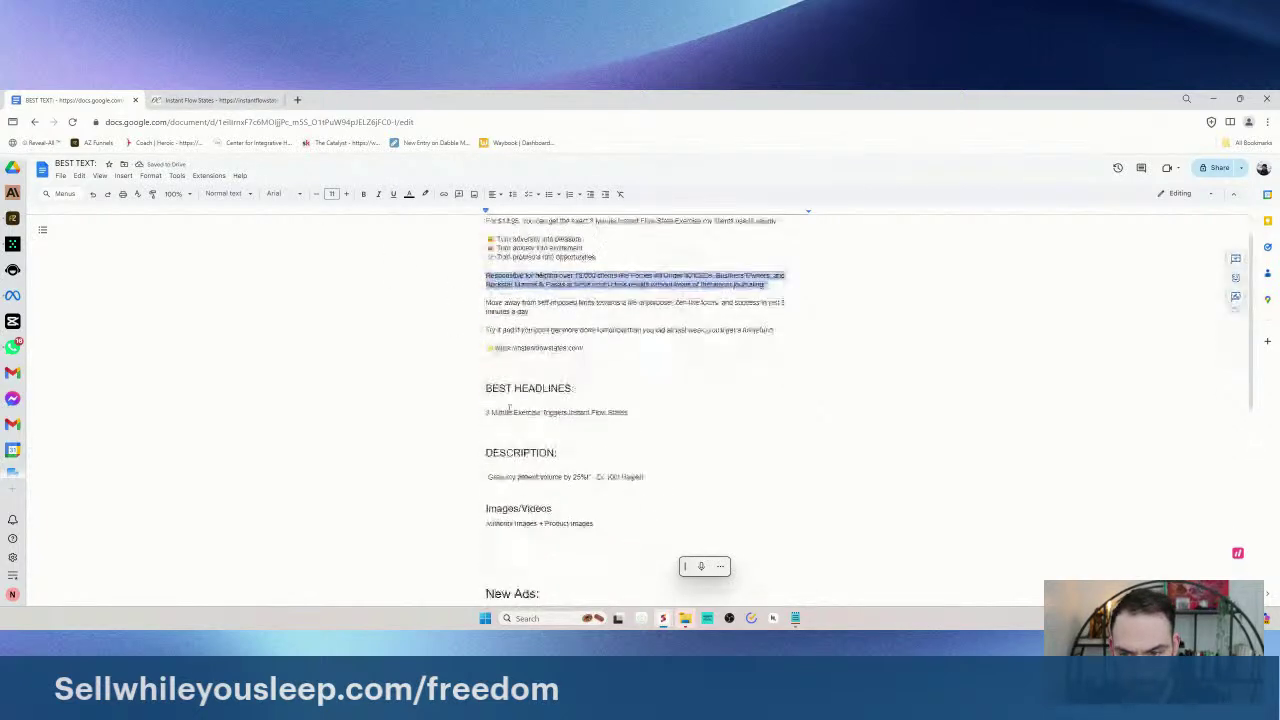
{"action": "scroll", "coordinate": [589, 467], "scroll_direction": "down", "scroll_amount": 1}
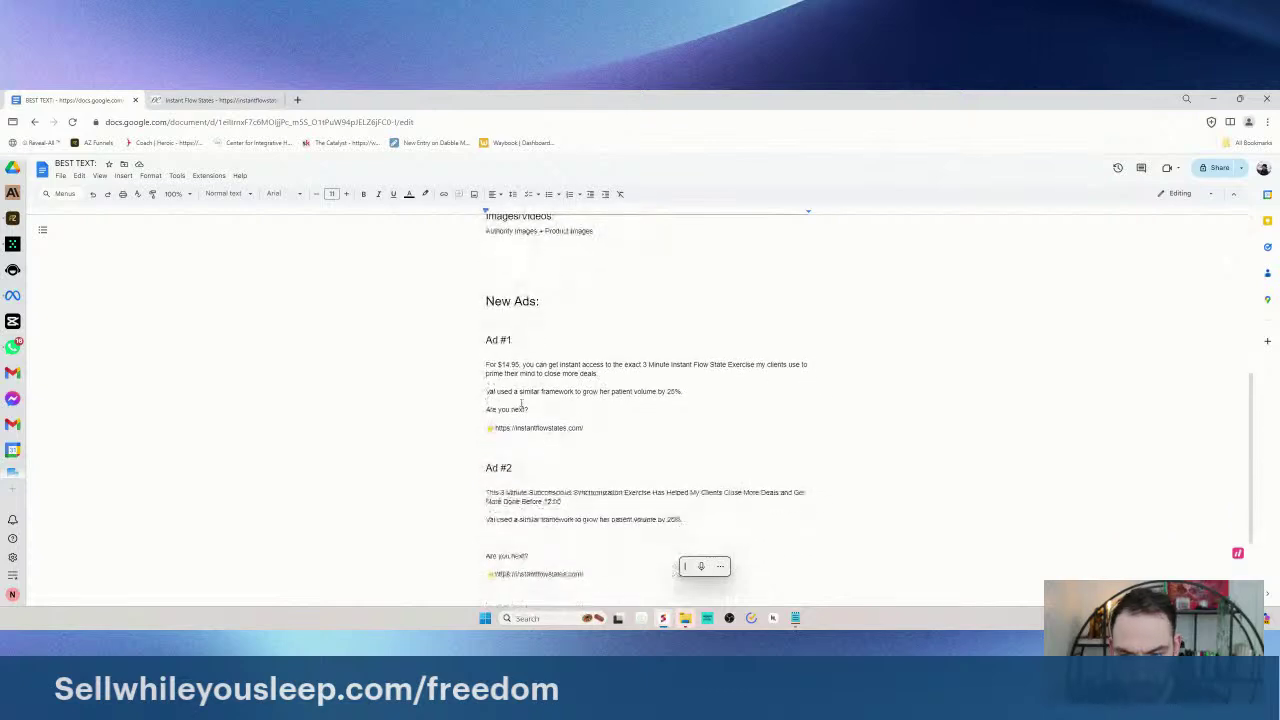
{"action": "scroll", "coordinate": [585, 477], "scroll_direction": "down", "scroll_amount": 1}
{"action": "key", "text": "ctrl+v"}
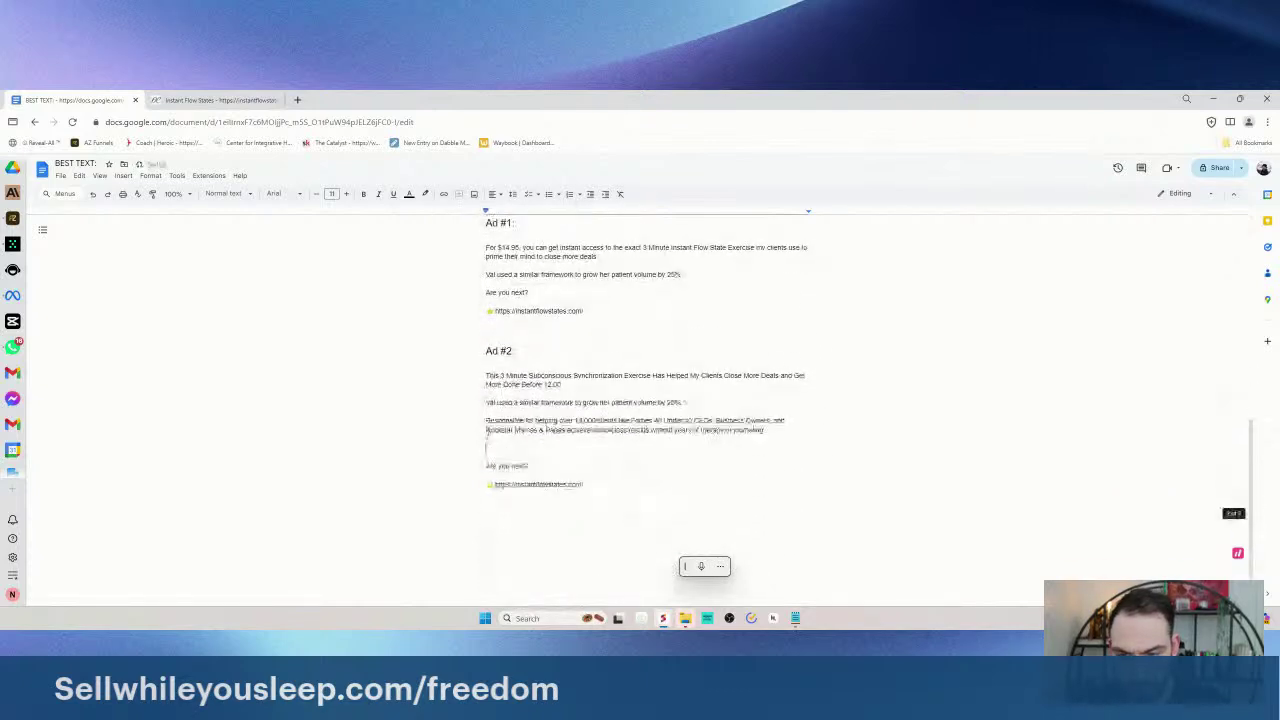
{"action": "key", "text": "BackSpace"}
{"action": "left_click_drag", "start_coordinate": [486, 421], "coordinate": [562, 421]}
{"action": "type", "text": "I've now helped"}
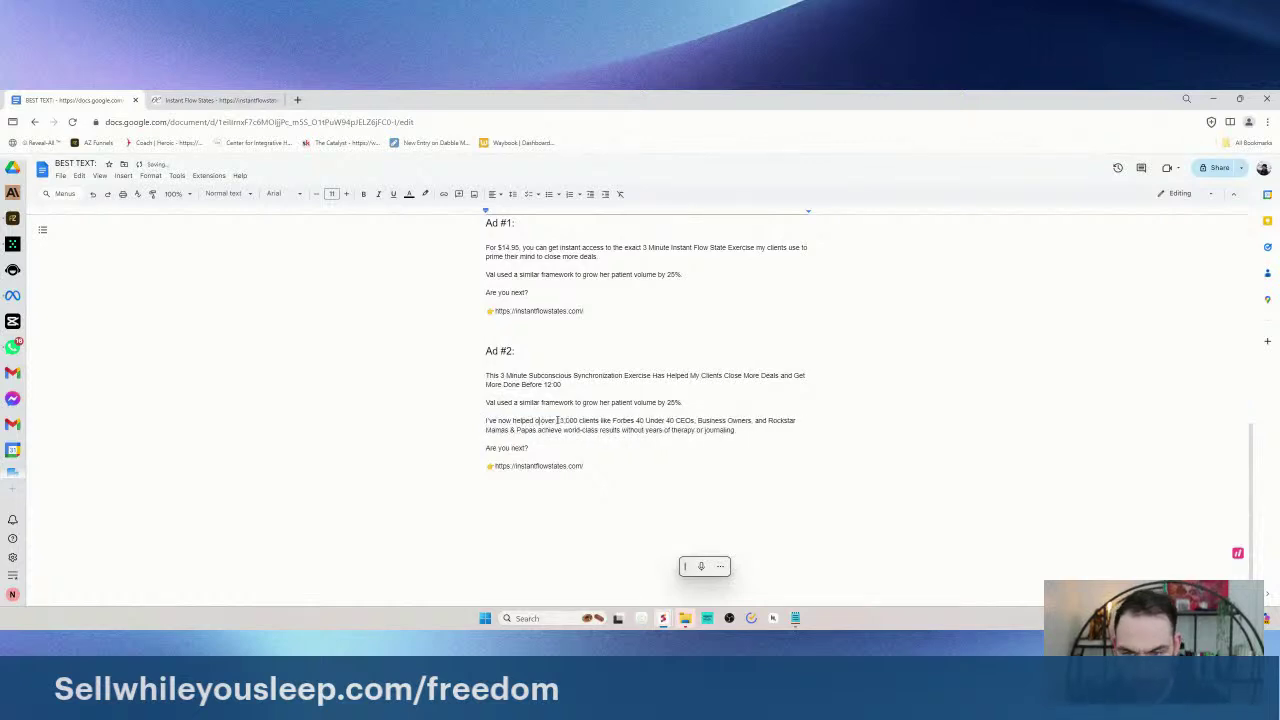
{"action": "left_click_drag", "start_coordinate": [738, 430], "coordinate": [705, 430]}
{"action": "left_click", "coordinate": [541, 453]}
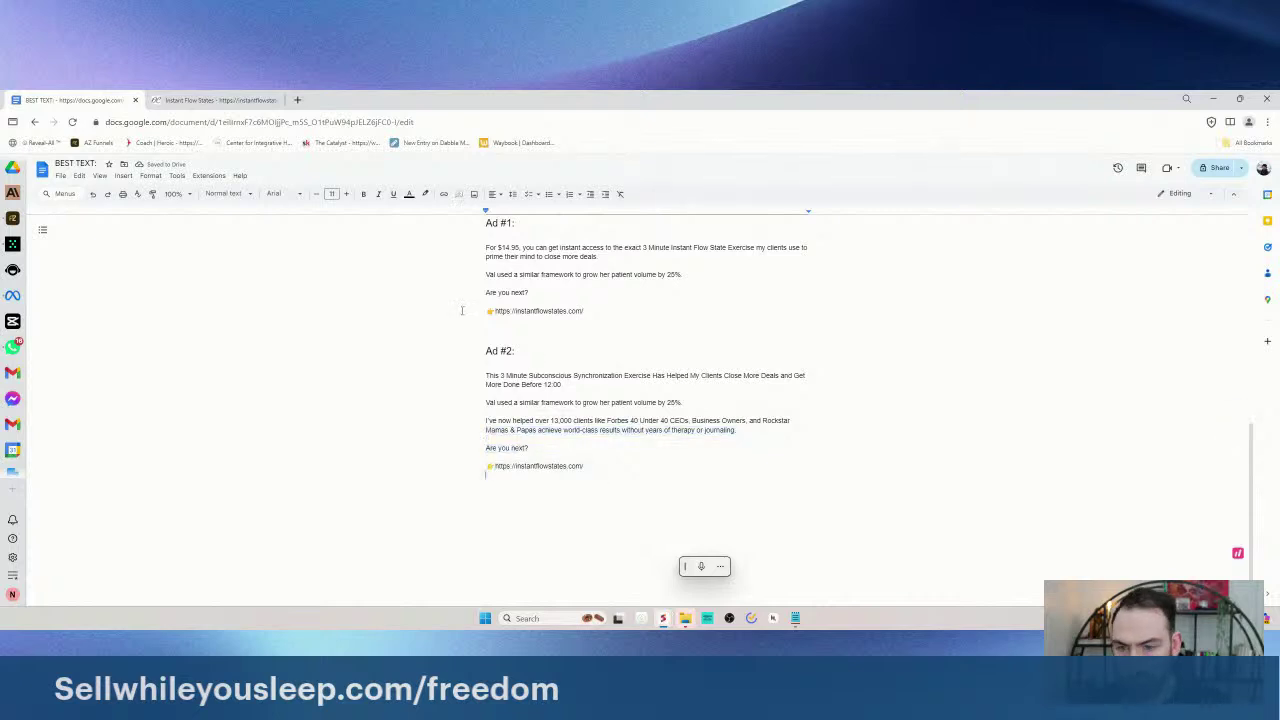
{"action": "scroll", "coordinate": [484, 440], "scroll_direction": "up", "scroll_amount": 1}
- Paste a copy of the Ad #2 block below it and renumber its heading to Ad #3
{"action": "left_click", "coordinate": [482, 451]}
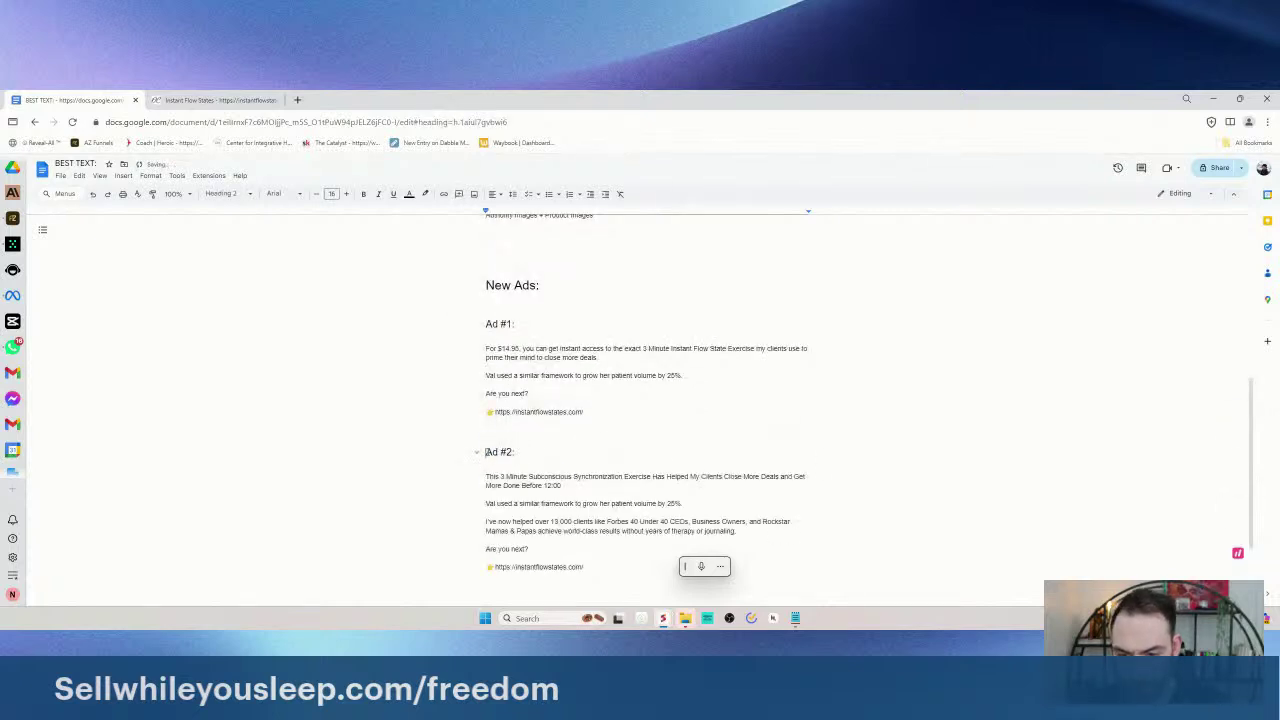
{"action": "left_click_drag", "start_coordinate": [487, 452], "coordinate": [614, 457]}
{"action": "scroll", "coordinate": [614, 457], "scroll_direction": "down", "scroll_amount": 2}
{"action": "left_click", "coordinate": [617, 457]}
{"action": "type", "text": "Ad #2: This 3 Minute Subconscious Synchronization Exercise Has Helped My Clients Close More Deals and Get More Done Before 12:00 Val used a similar framework to grow her patient volume by 25% I've now helped over 13,000 clients like Forbes 40 Under 40 CEOs, Business Owners, and Rockstar Mamas & Papas achieve world-class results without years of therapy or journaling Are you next? 👉https://instantflowstates.com/"}
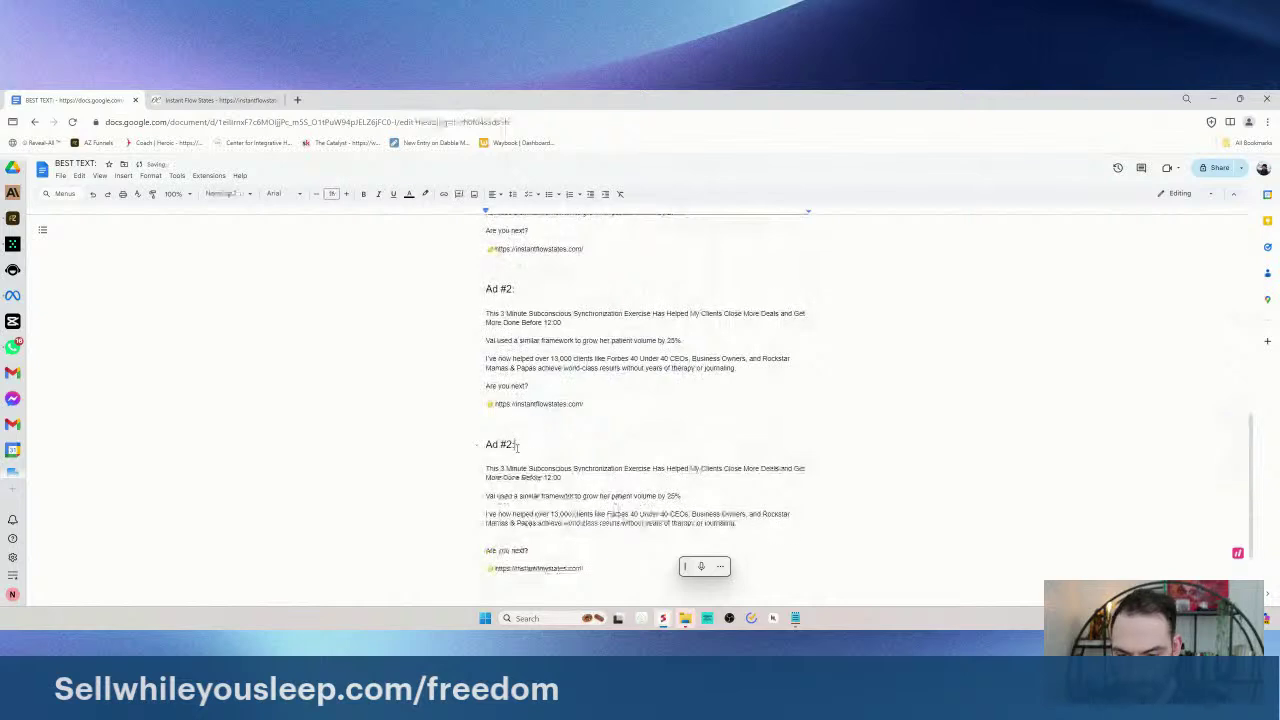
{"action": "left_click", "coordinate": [511, 444]}
{"action": "key", "text": "BackSpace"}
{"action": "type", "text": "3"}
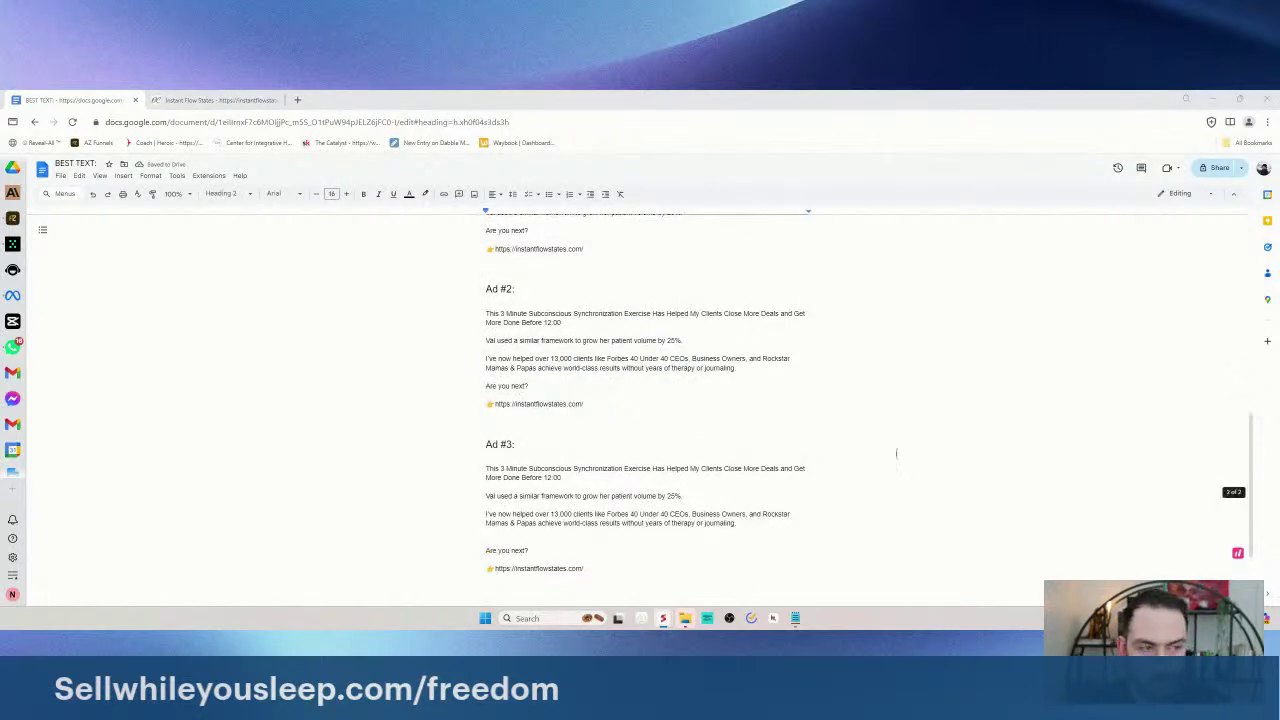
- Check the sales page again, then select Ad #3's opening paragraph for rewriting
{"action": "scroll", "coordinate": [640, 515], "scroll_direction": "down", "scroll_amount": 1}
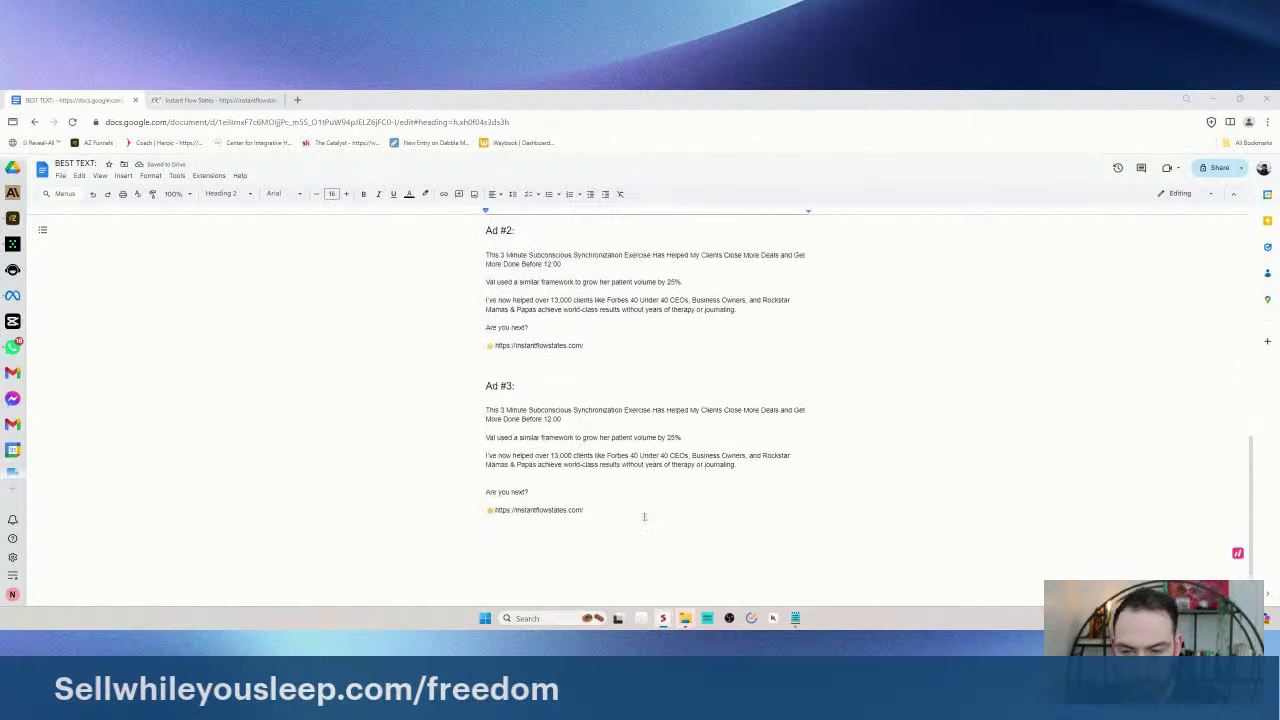
{"action": "left_click_drag", "start_coordinate": [645, 517], "coordinate": [484, 404]}
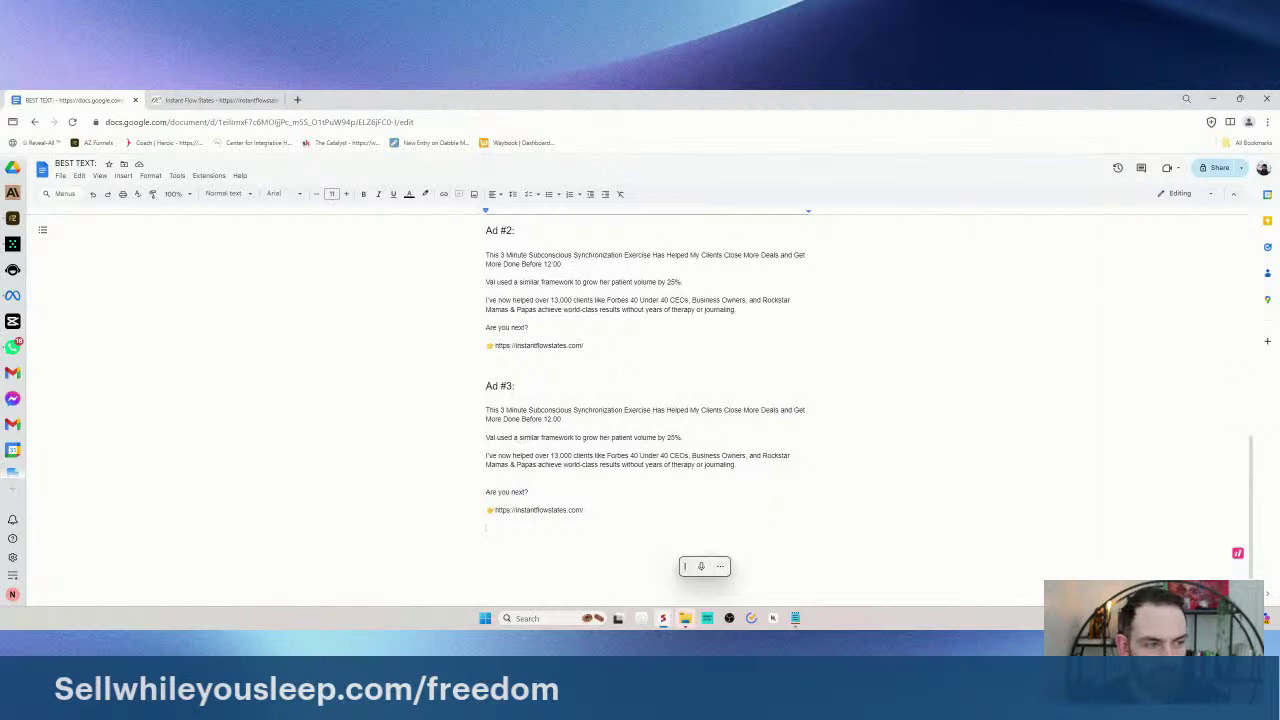
{"action": "left_click", "coordinate": [200, 100]}
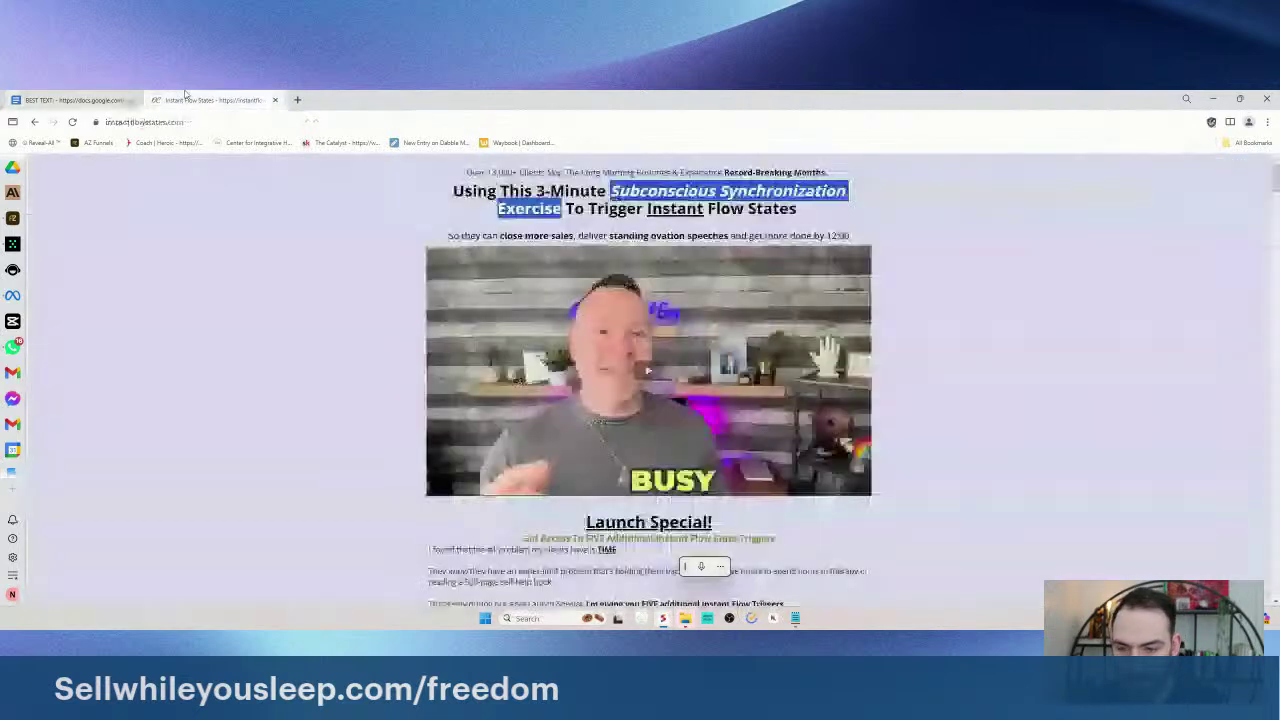
{"action": "scroll", "coordinate": [279, 286], "scroll_direction": "down", "scroll_amount": 1}
{"action": "scroll", "coordinate": [279, 286], "scroll_direction": "up", "scroll_amount": 1}
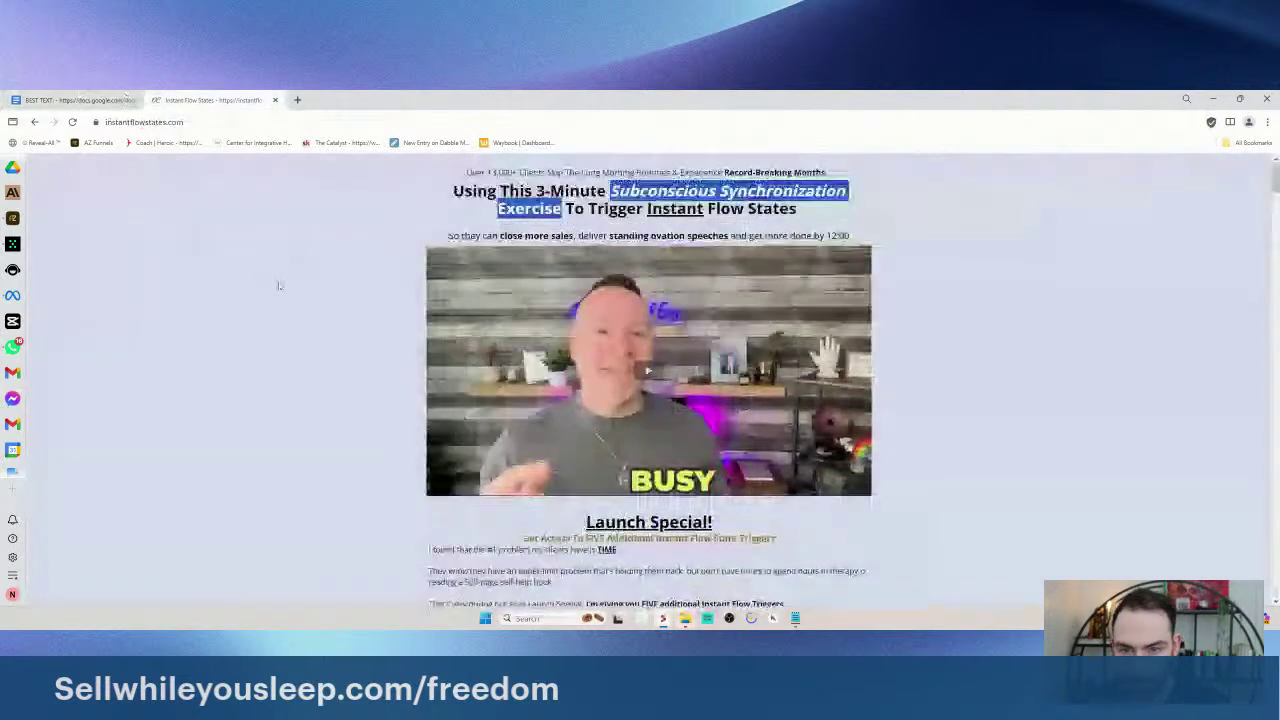
{"action": "left_click", "coordinate": [80, 100]}
{"action": "scroll", "coordinate": [613, 323], "scroll_direction": "up", "scroll_amount": 5}
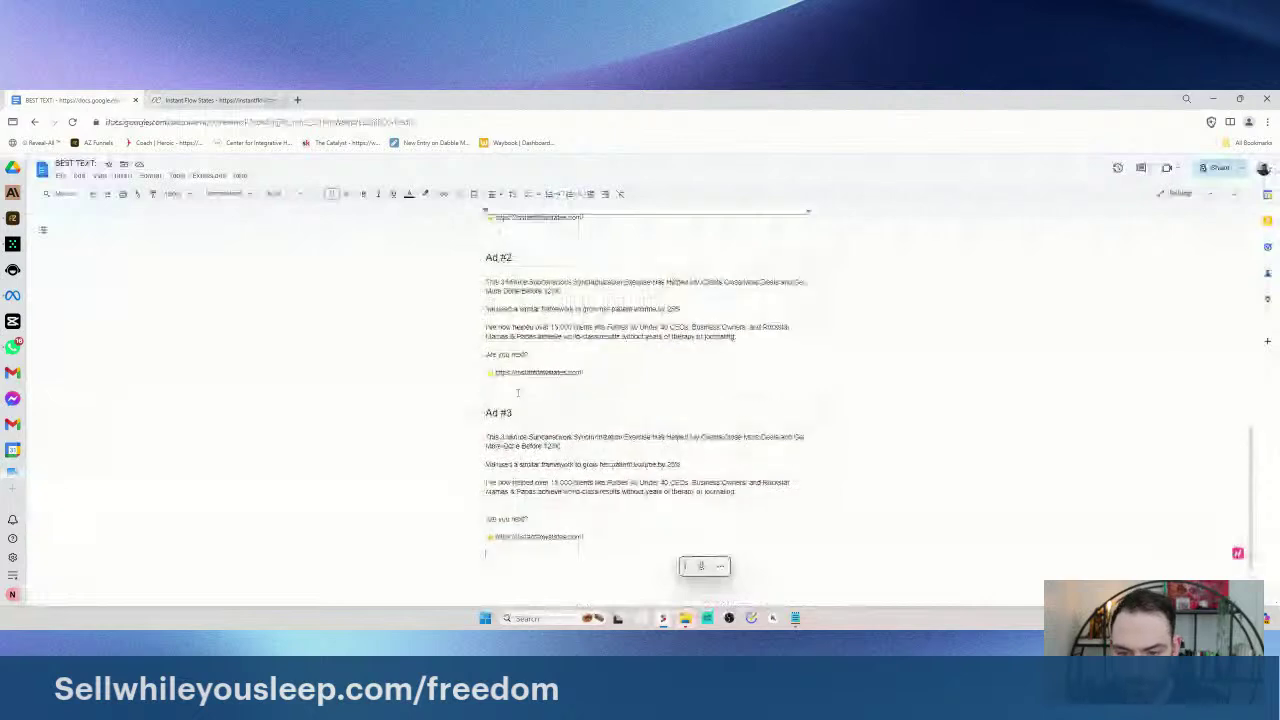
{"action": "key", "text": "ctrl+End"}
{"action": "triple_click", "coordinate": [631, 351]}
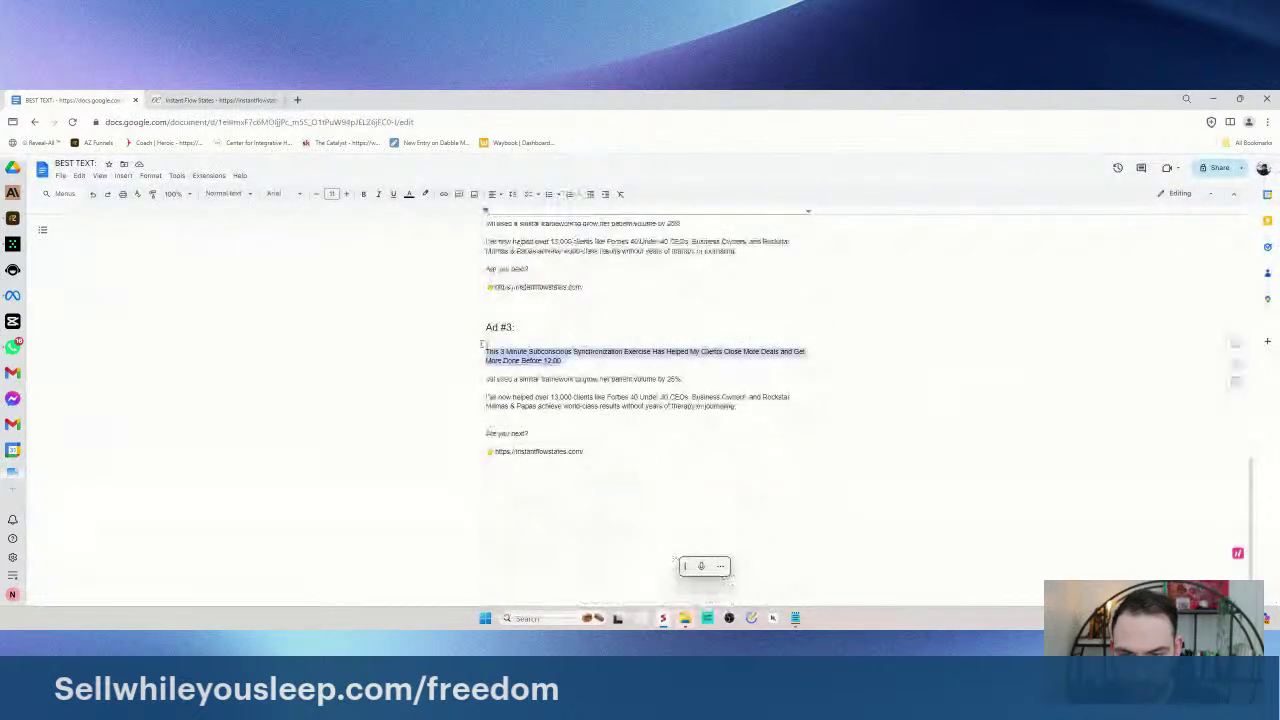
{"action": "left_click", "coordinate": [631, 351]}
{"action": "triple_click", "coordinate": [631, 351]}
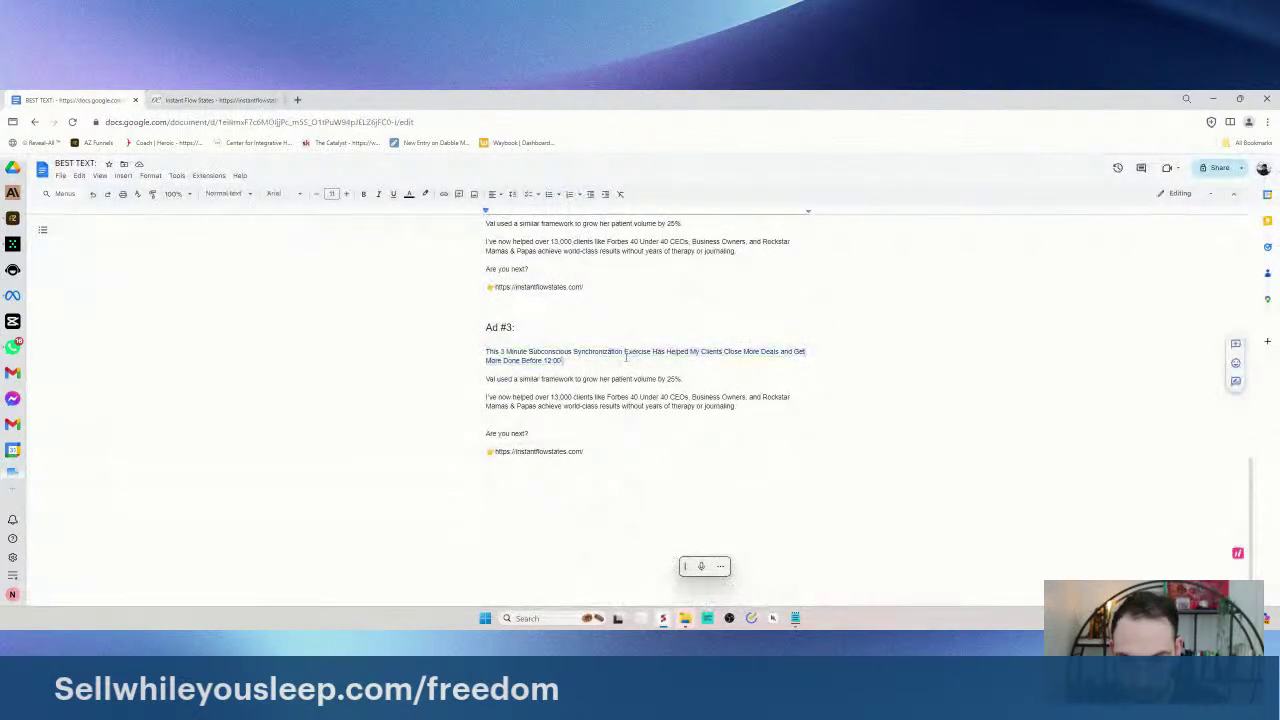
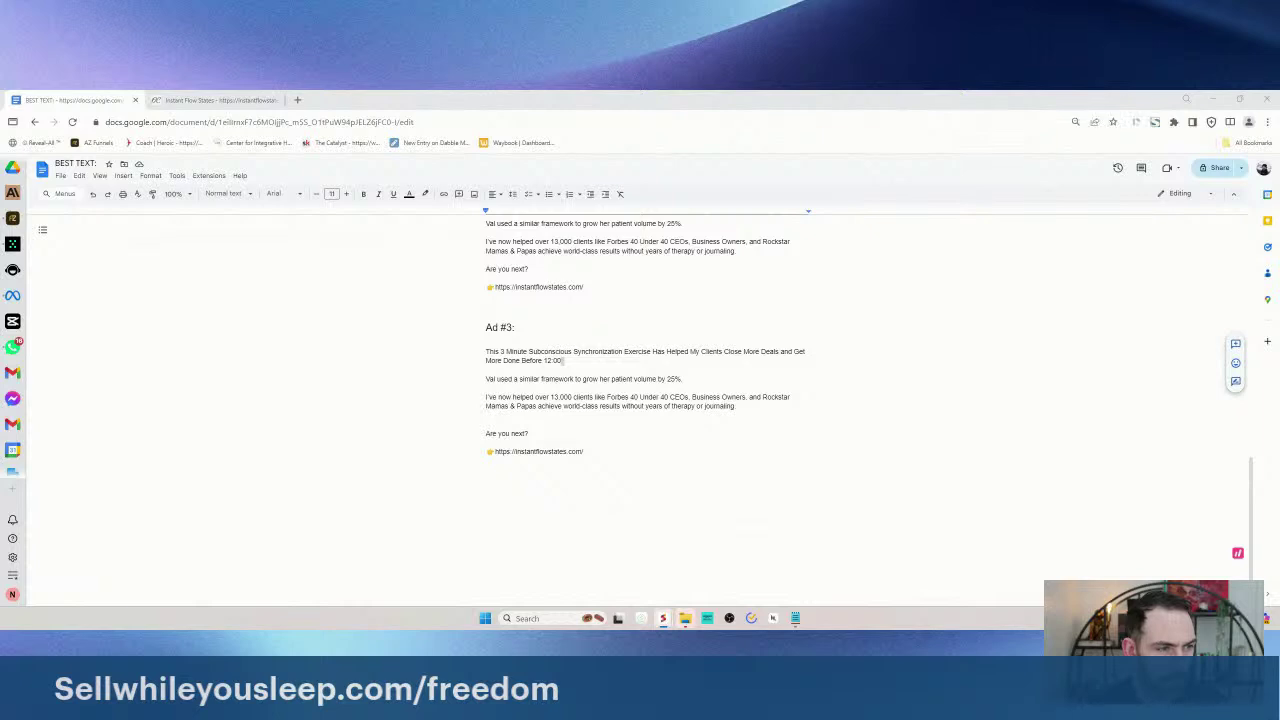
- Select the Ad #3 text and review the Team-GPT chat before returning to BEST TEXT
{"action": "left_click_drag", "start_coordinate": [486, 342], "coordinate": [639, 457]}
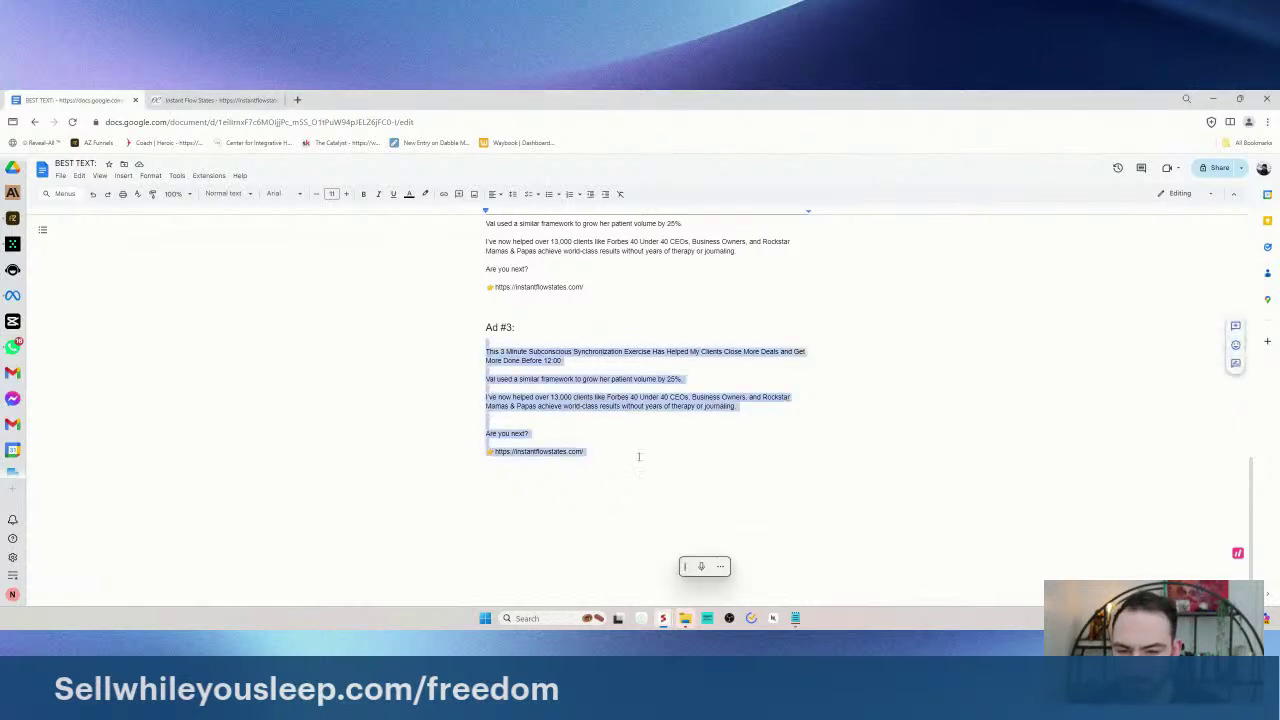
{"action": "left_click", "coordinate": [490, 327], "text": "shift"}
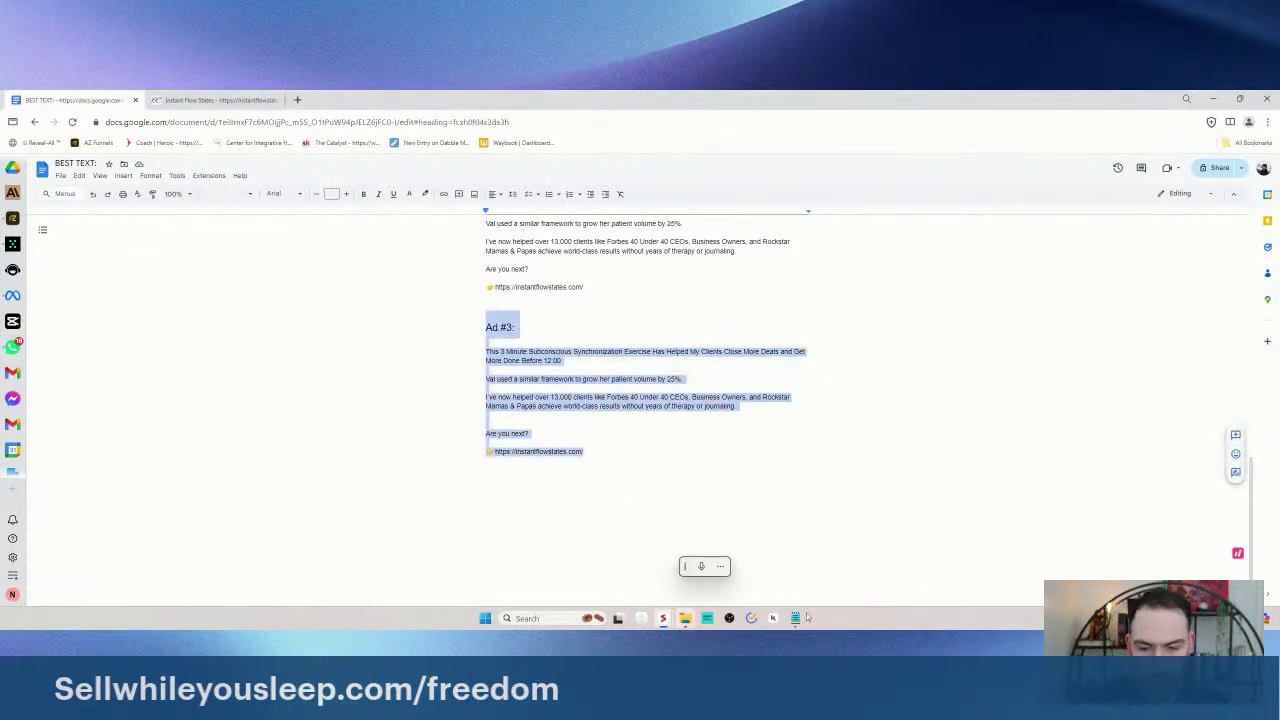
{"action": "left_click", "coordinate": [12, 243]}
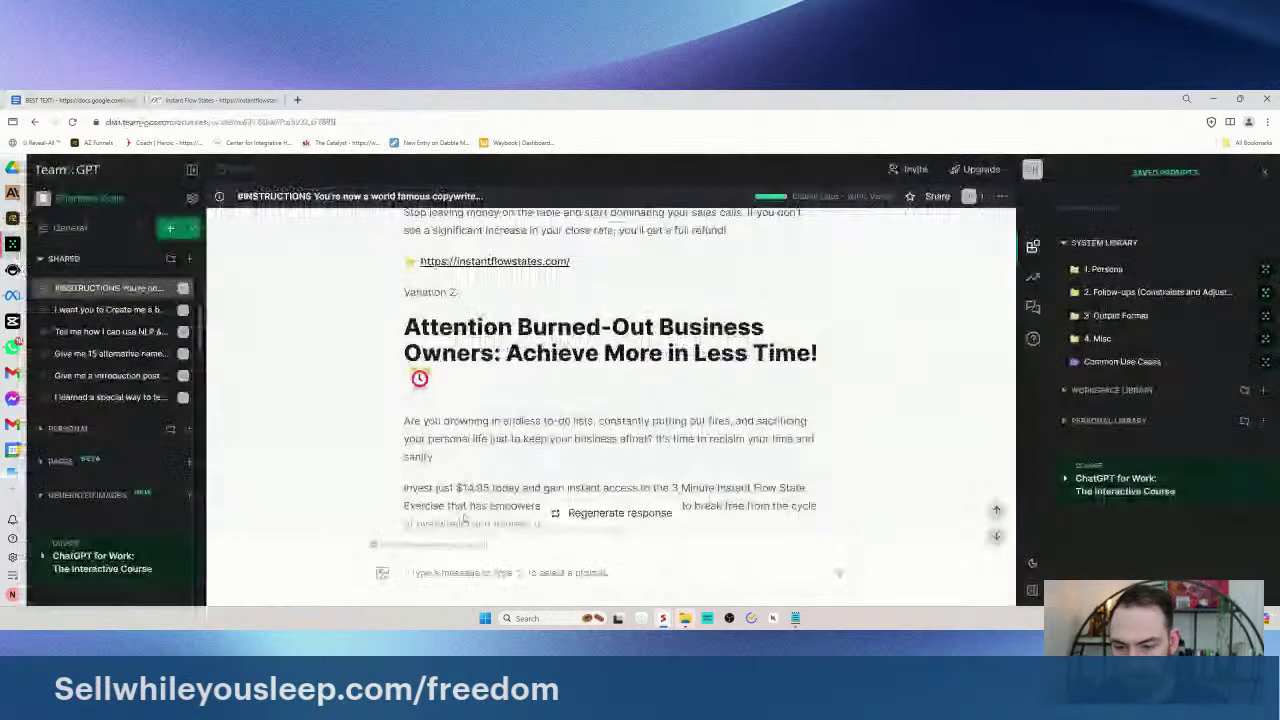
{"action": "left_click", "coordinate": [444, 573]}
{"action": "scroll", "coordinate": [503, 427], "scroll_direction": "up", "scroll_amount": 3}
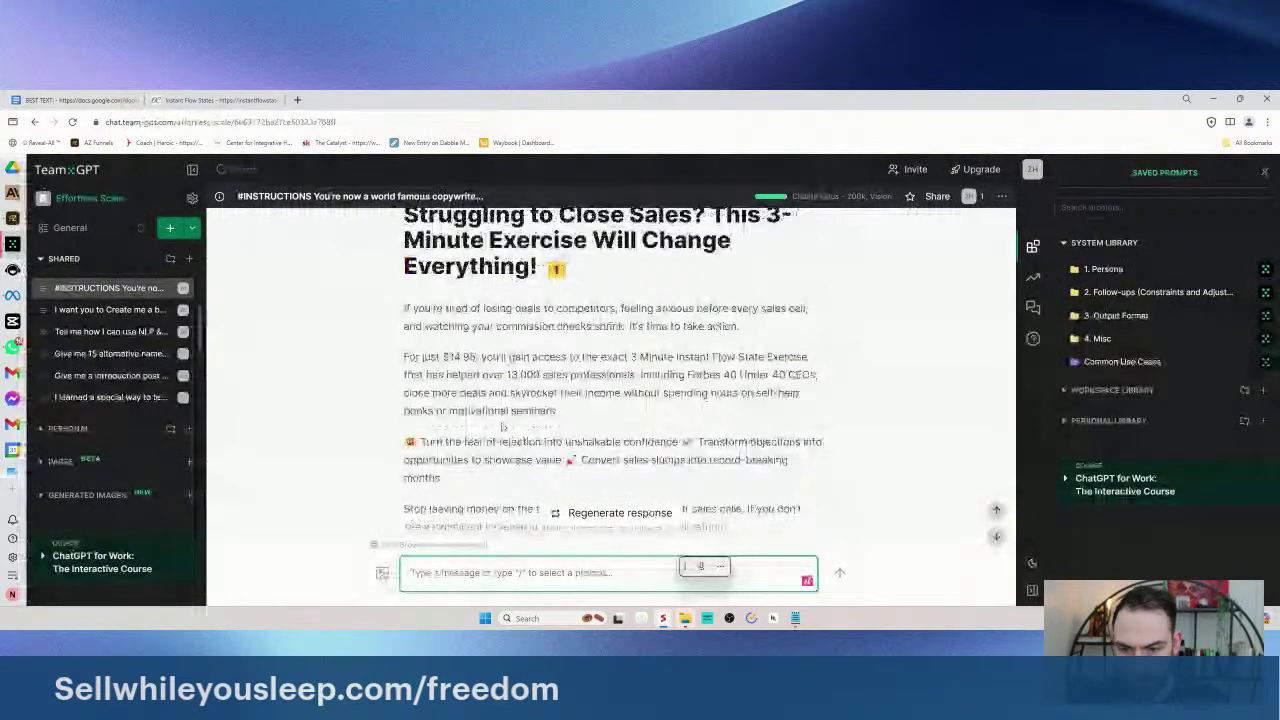
{"action": "scroll", "coordinate": [503, 427], "scroll_direction": "up", "scroll_amount": 2}
{"action": "left_click_drag", "start_coordinate": [430, 438], "coordinate": [677, 438]}
{"action": "left_click", "coordinate": [773, 440]}
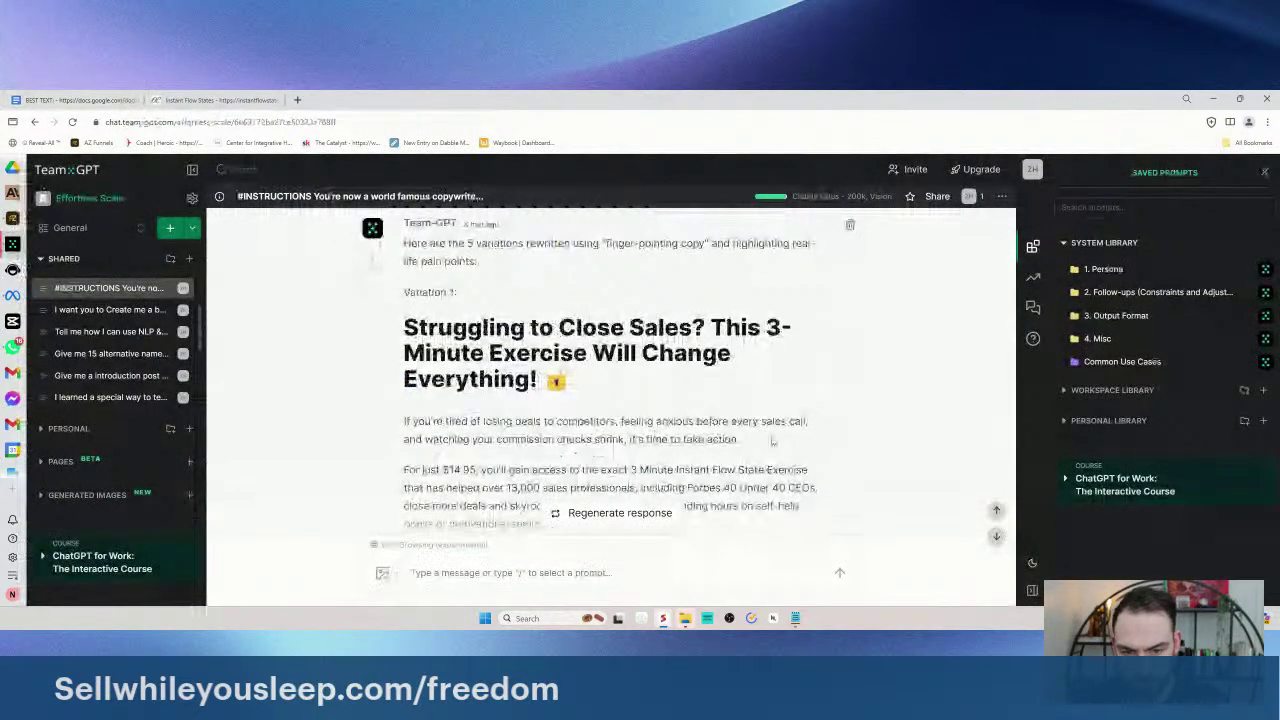
{"action": "scroll", "coordinate": [600, 400], "scroll_direction": "down", "scroll_amount": 1}
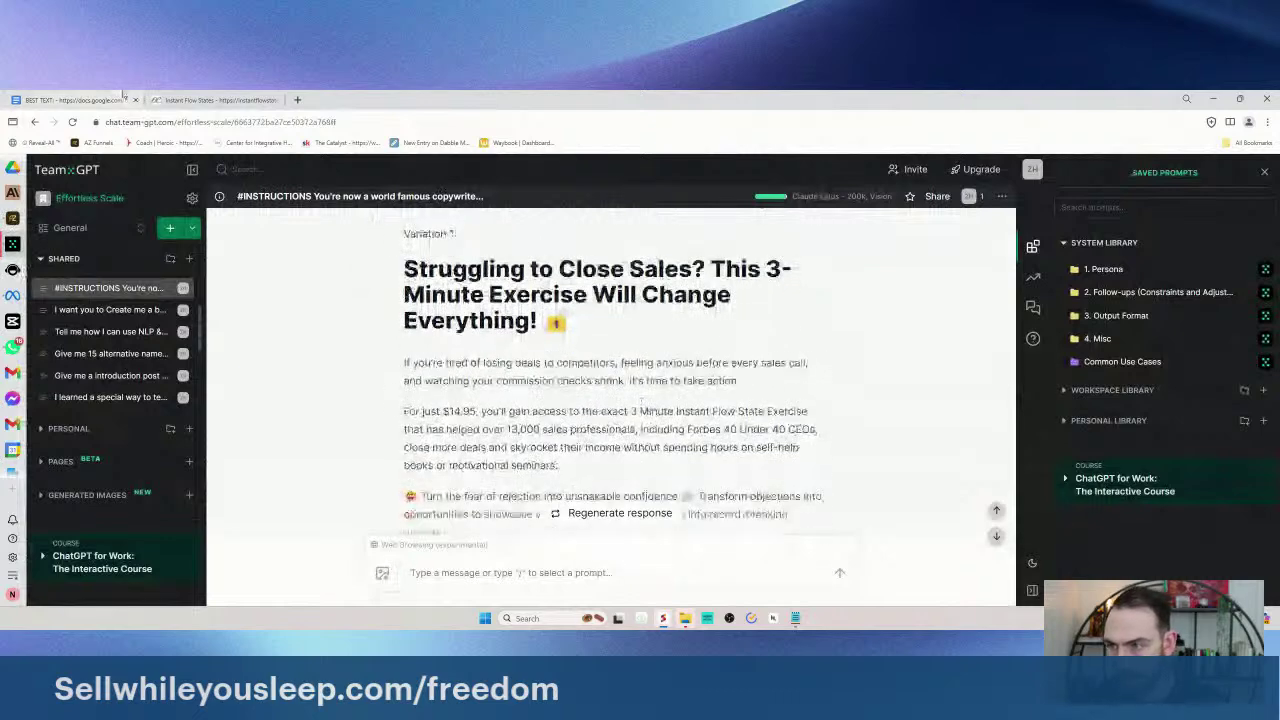
{"action": "left_click", "coordinate": [12, 218]}
{"action": "left_click", "coordinate": [12, 243]}
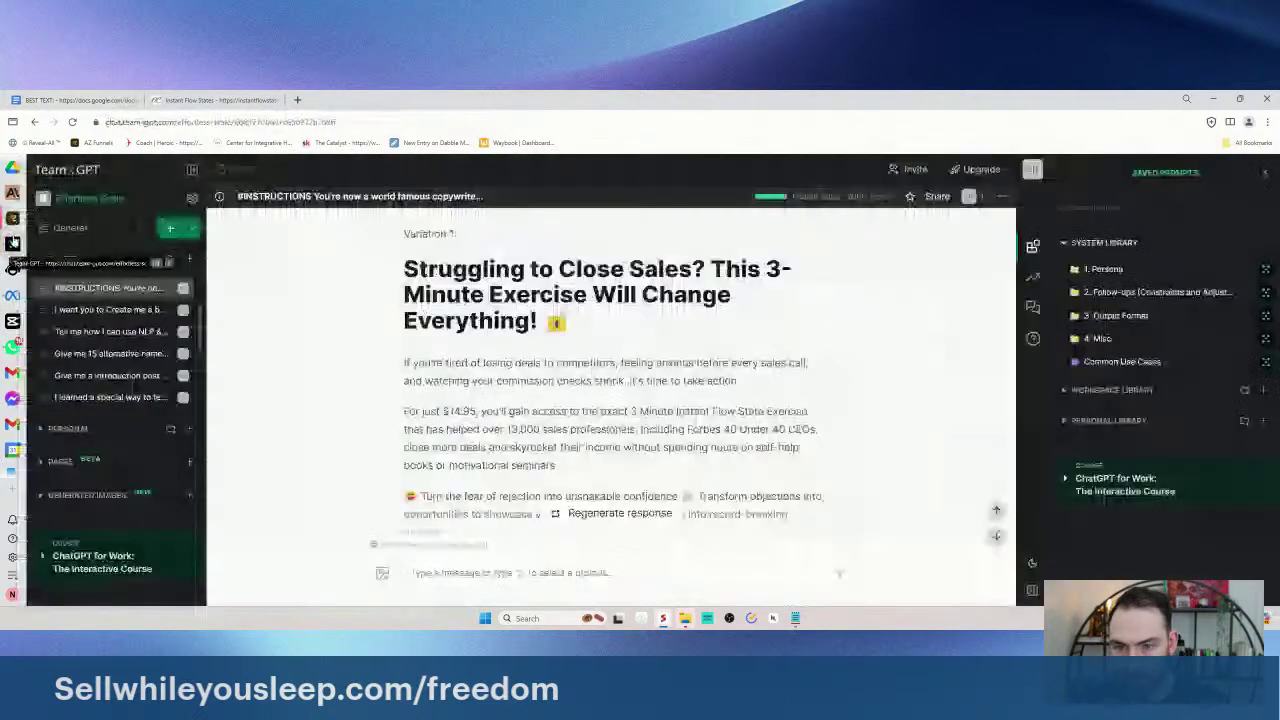
{"action": "left_click", "coordinate": [70, 100]}
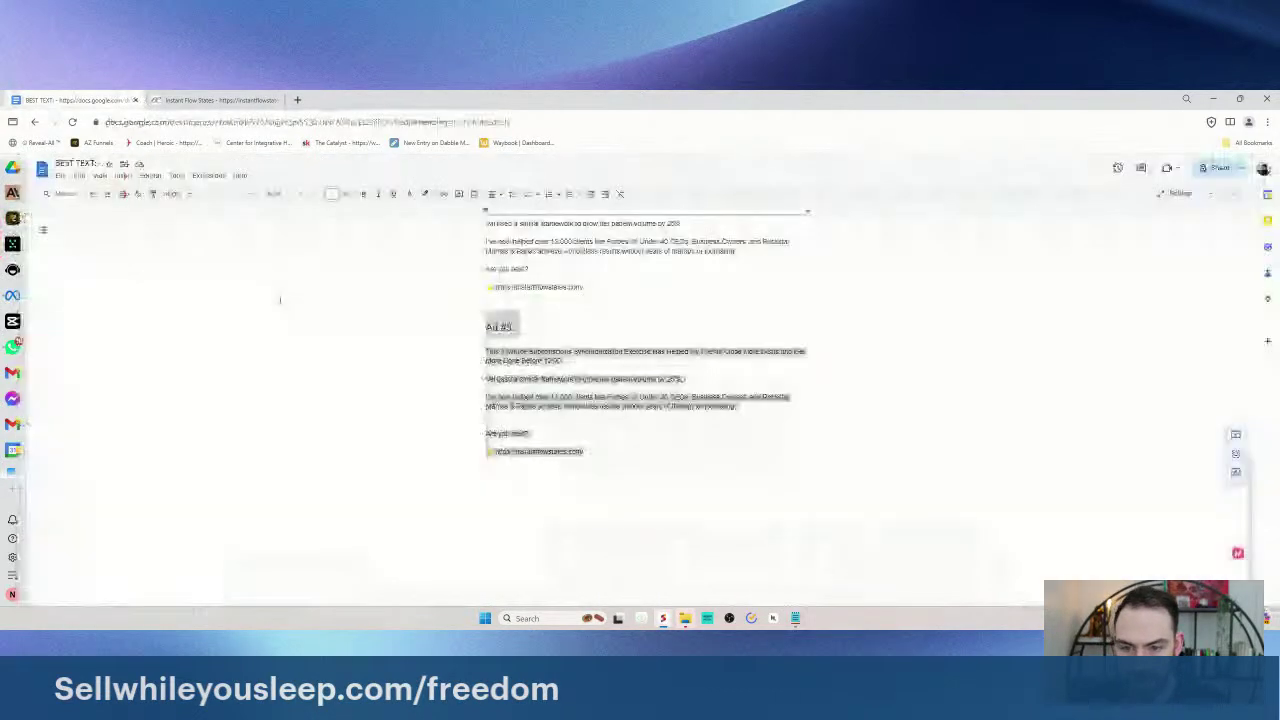
- Rewrite the end of the Ad #3 headline around rapidly priming flow states to close more deals
{"action": "left_click_drag", "start_coordinate": [562, 360], "coordinate": [620, 352]}
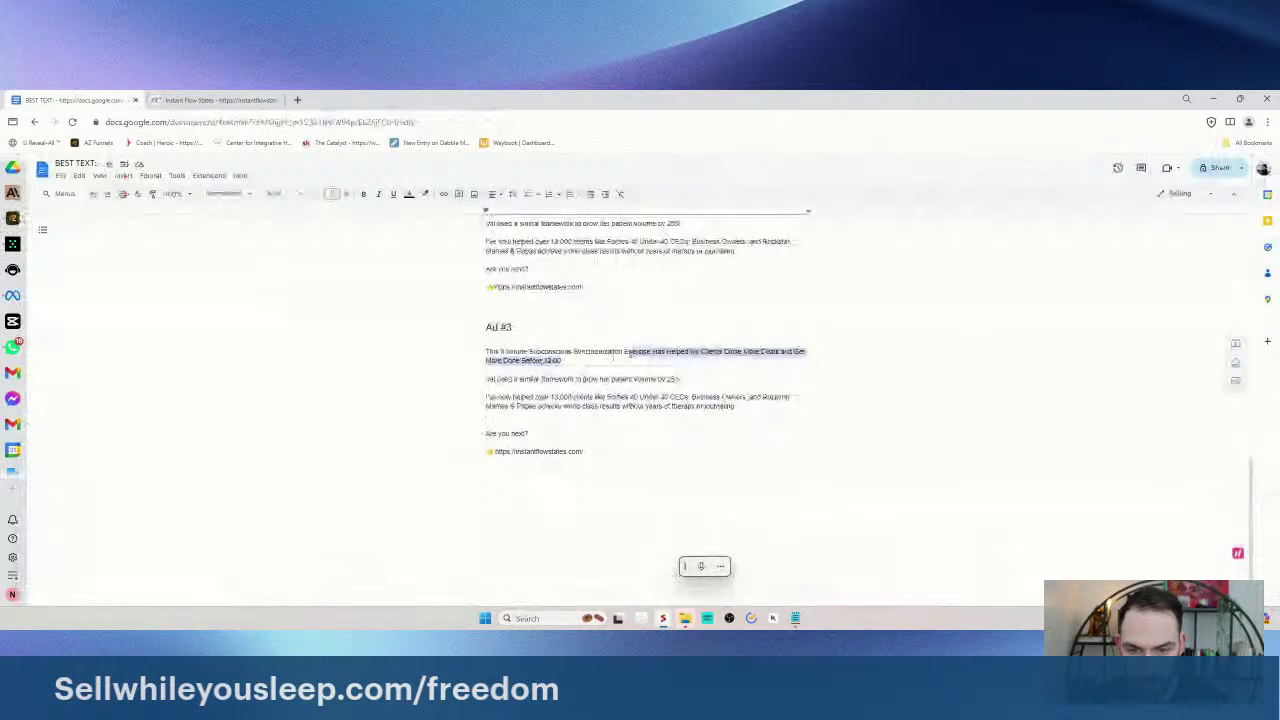
{"action": "key", "text": "BackSpace"}
{"action": "type", "text": "Rap"}
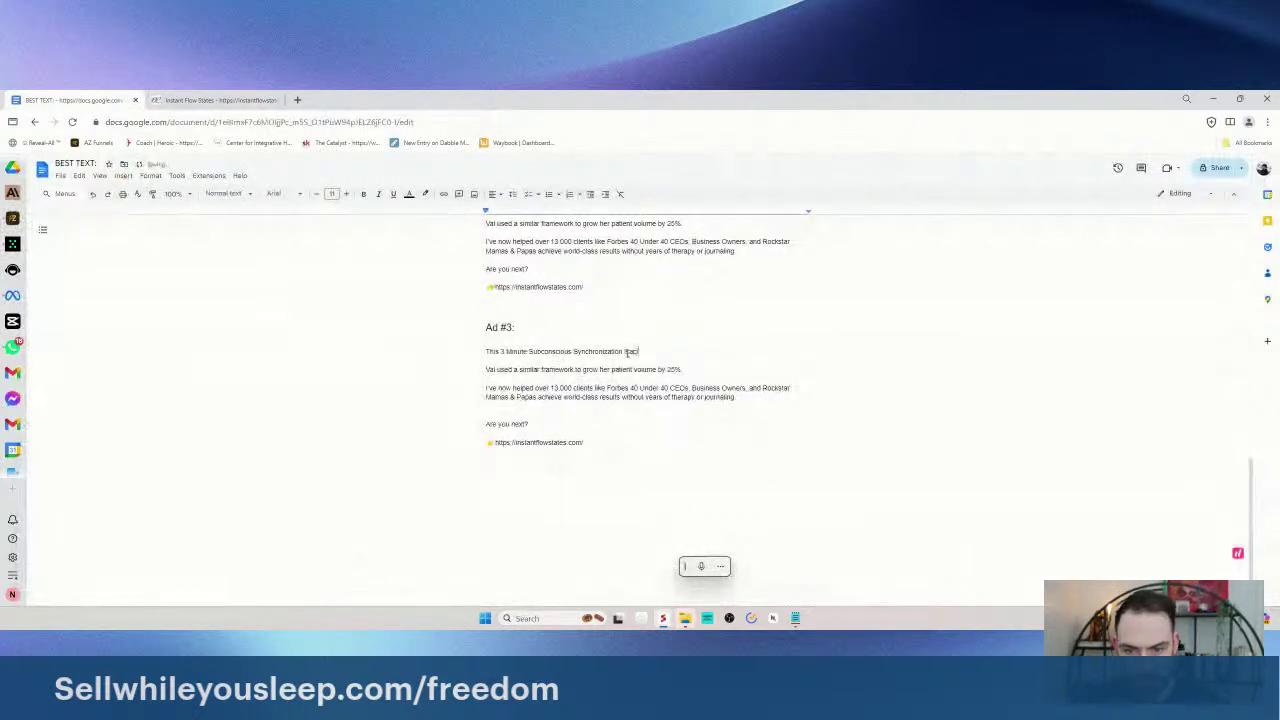
{"action": "type", "text": "idly Flow"}
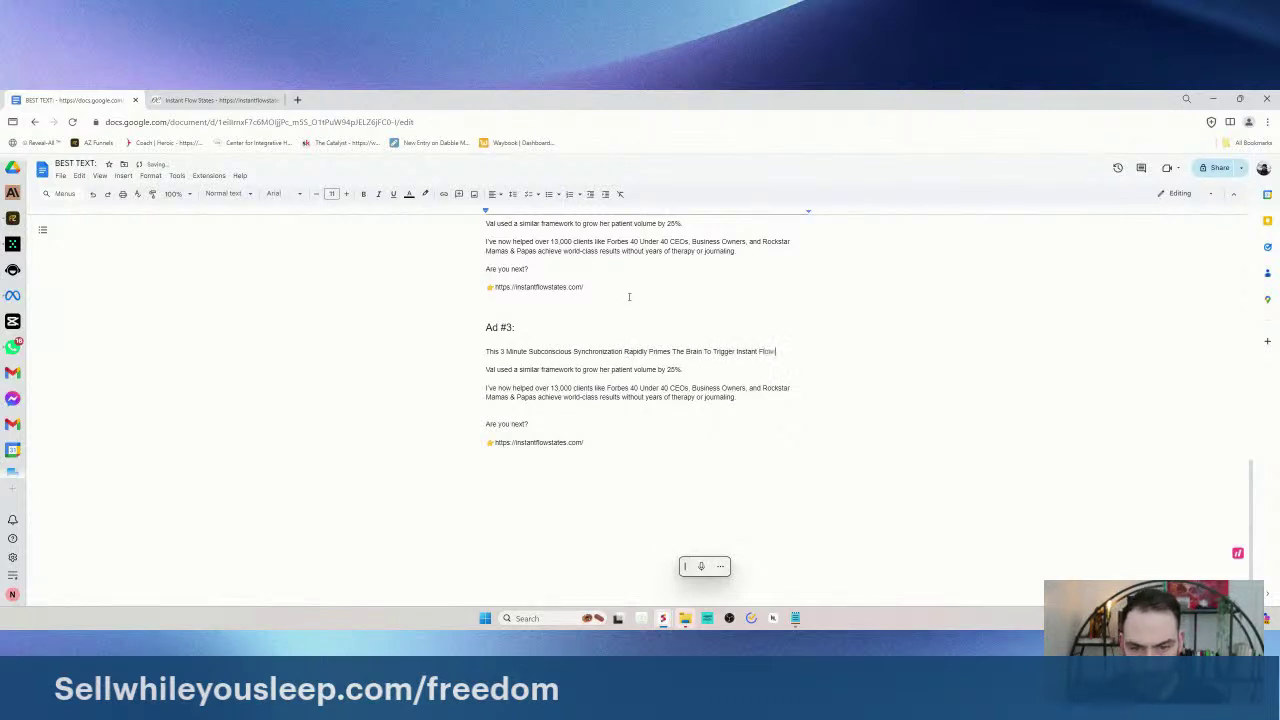
{"action": "type", "text": "Close More"}
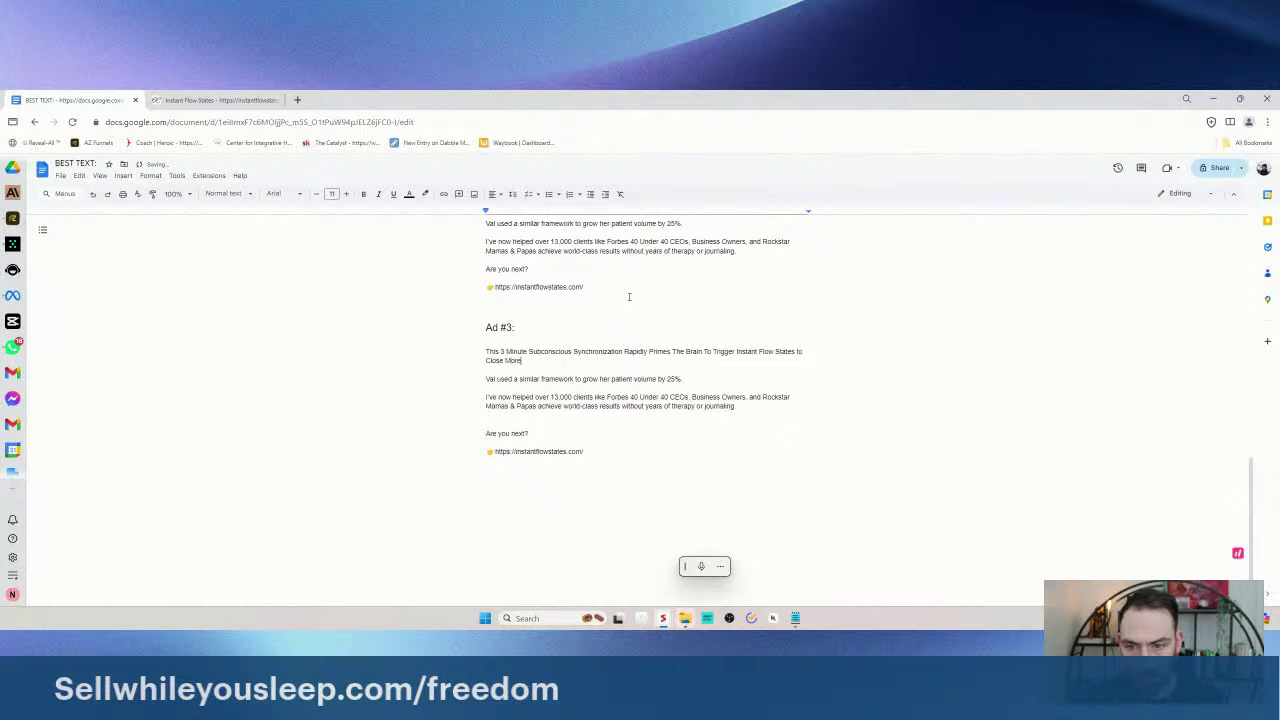
{"action": "key", "text": "BackSpace"}
{"action": "key", "text": "BackSpace"}
{"action": "key", "text": "BackSpace"}
{"action": "key", "text": "BackSpace"}
{"action": "key", "text": "BackSpace"}
{"action": "key", "text": "BackSpace"}
{"action": "key", "text": "BackSpace"}
{"action": "key", "text": "BackSpace"}
{"action": "key", "text": "BackSpace"}
{"action": "key", "text": "BackSpace"}
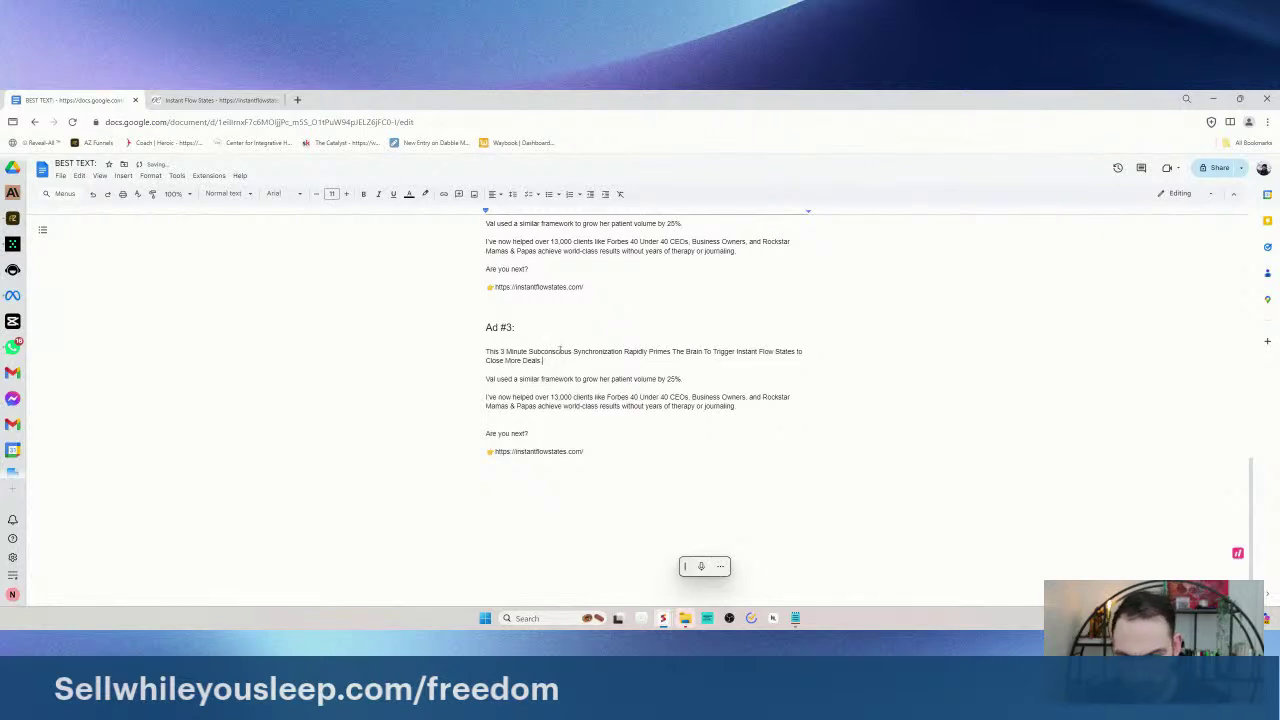
- Remove the empty line above 'Are you next?' in Ad #3
{"action": "left_click_drag", "start_coordinate": [684, 380], "coordinate": [652, 437]}
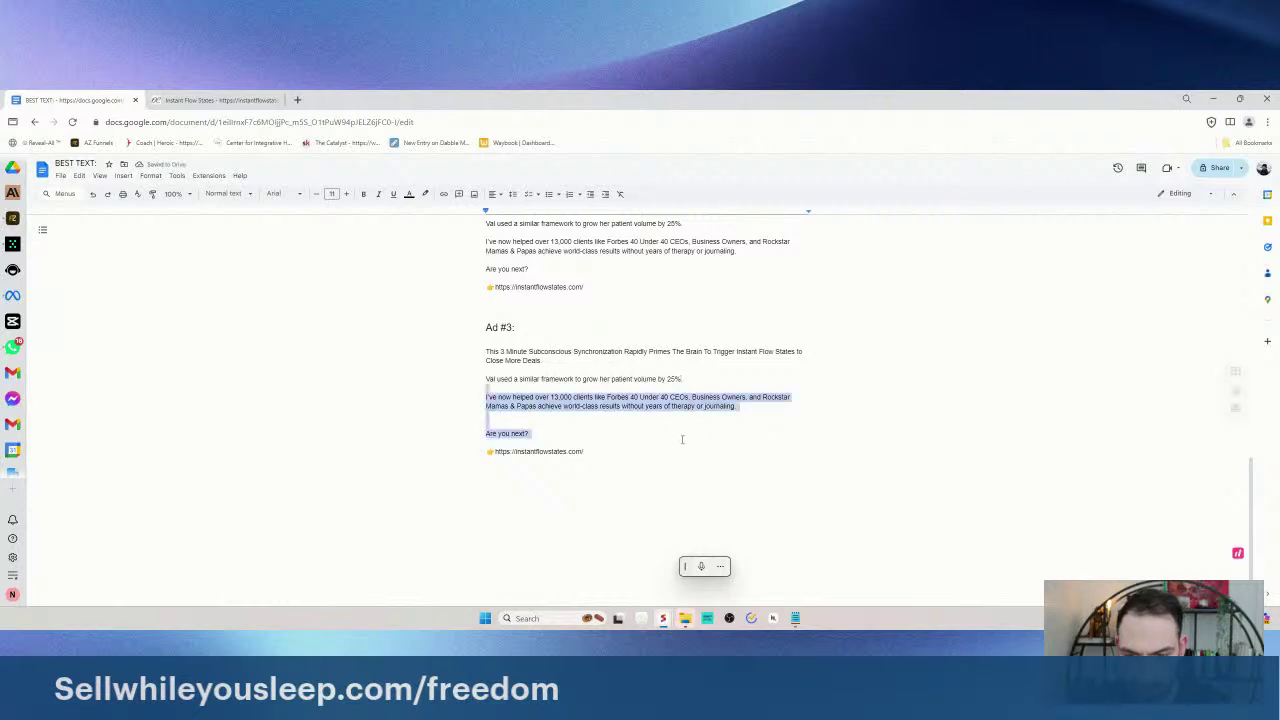
{"action": "triple_click", "coordinate": [540, 452]}
{"action": "left_click", "coordinate": [512, 396]}
{"action": "triple_click", "coordinate": [490, 397]}
{"action": "left_click", "coordinate": [531, 424]}
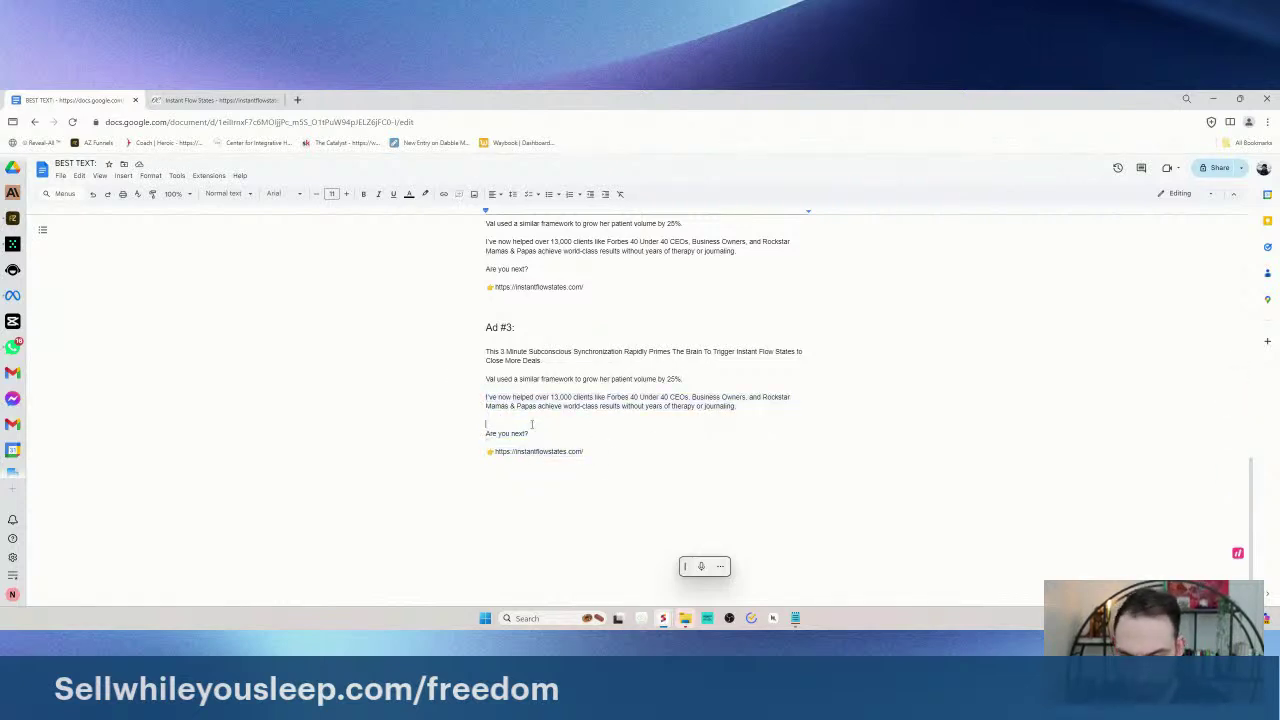
{"action": "key", "text": "BackSpace"}
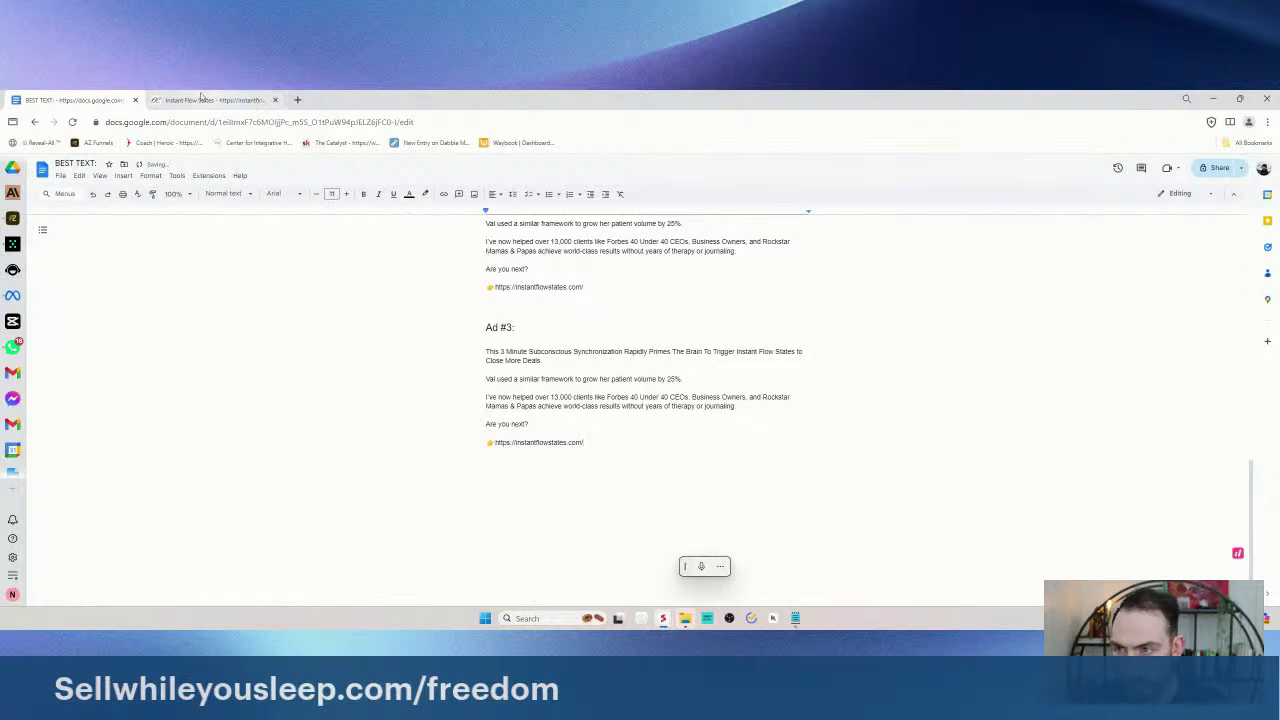
- Paste a copy of the Ad #3 block below it and renumber its heading to Ad #4
{"action": "scroll", "coordinate": [123, 391], "scroll_direction": "up", "scroll_amount": 3}
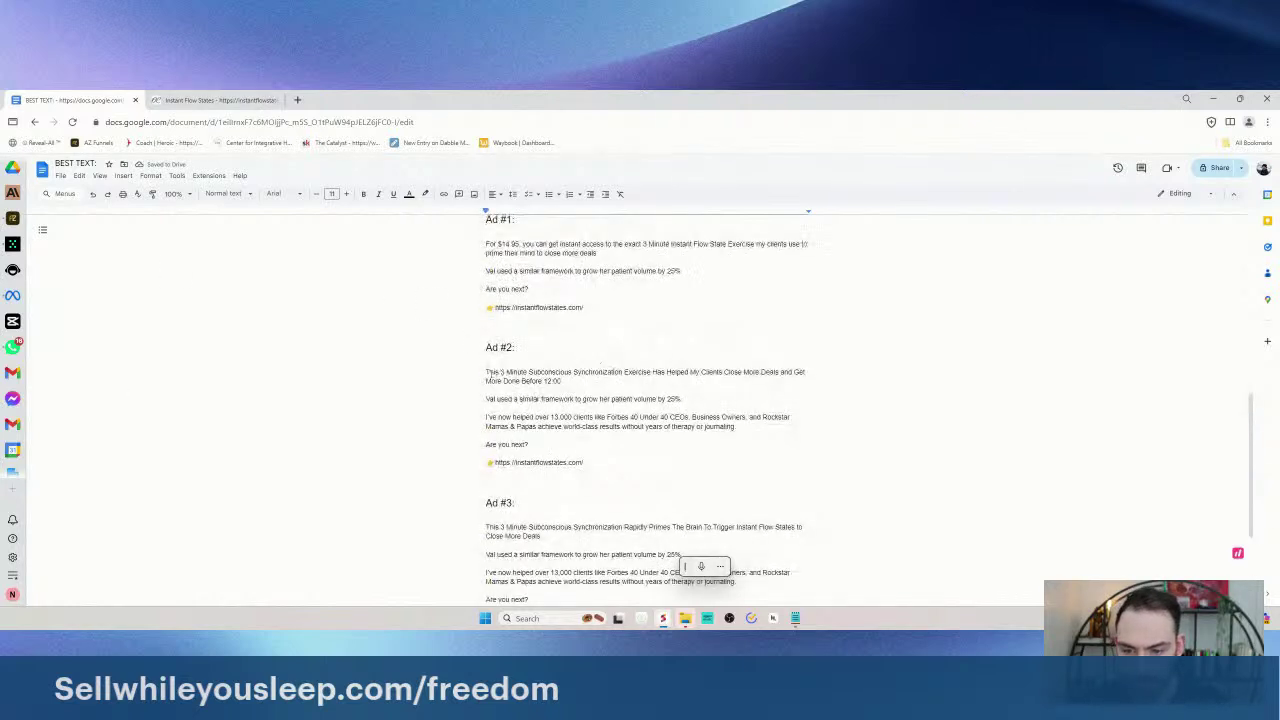
{"action": "scroll", "coordinate": [490, 373], "scroll_direction": "down", "scroll_amount": 3}
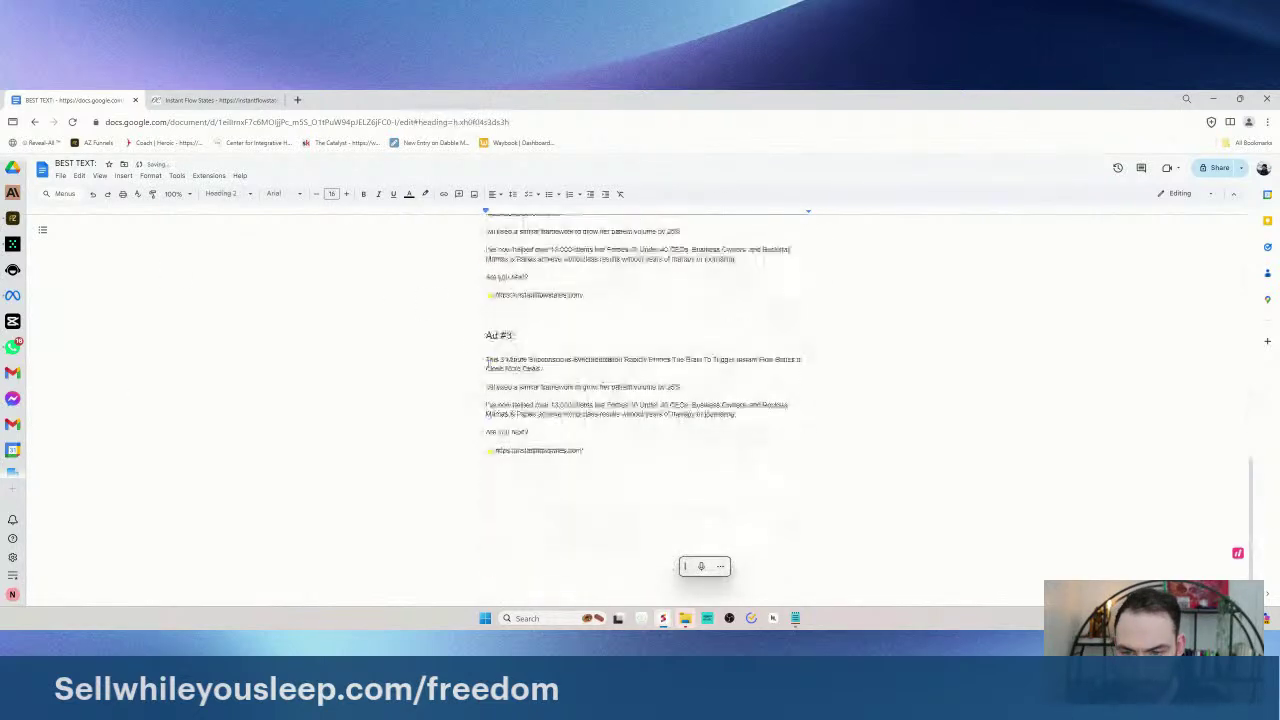
{"action": "left_click_drag", "start_coordinate": [486, 335], "coordinate": [585, 452]}
{"action": "left_click", "coordinate": [538, 355]}
{"action": "left_click_drag", "start_coordinate": [545, 368], "coordinate": [478, 359]}
{"action": "left_click", "coordinate": [540, 468]}
{"action": "type", "text": "Ad #3 This 3 Minute Subconscious Synchronization Rapidly Primes The Brain To Trigger Instant Flow States to Close More Deals Val used a similar framework to grow her patient volume by 25%. I've now helped over 13,000 clients like Forbes 40 Under 40 CEOs, Business Owners, and Rockstar Mamas & Papas achieve world-class results without years of therapy or journaling. Are you next? 👉https://instantflowstates.com/"}
{"action": "left_click_drag", "start_coordinate": [486, 431], "coordinate": [515, 438]}
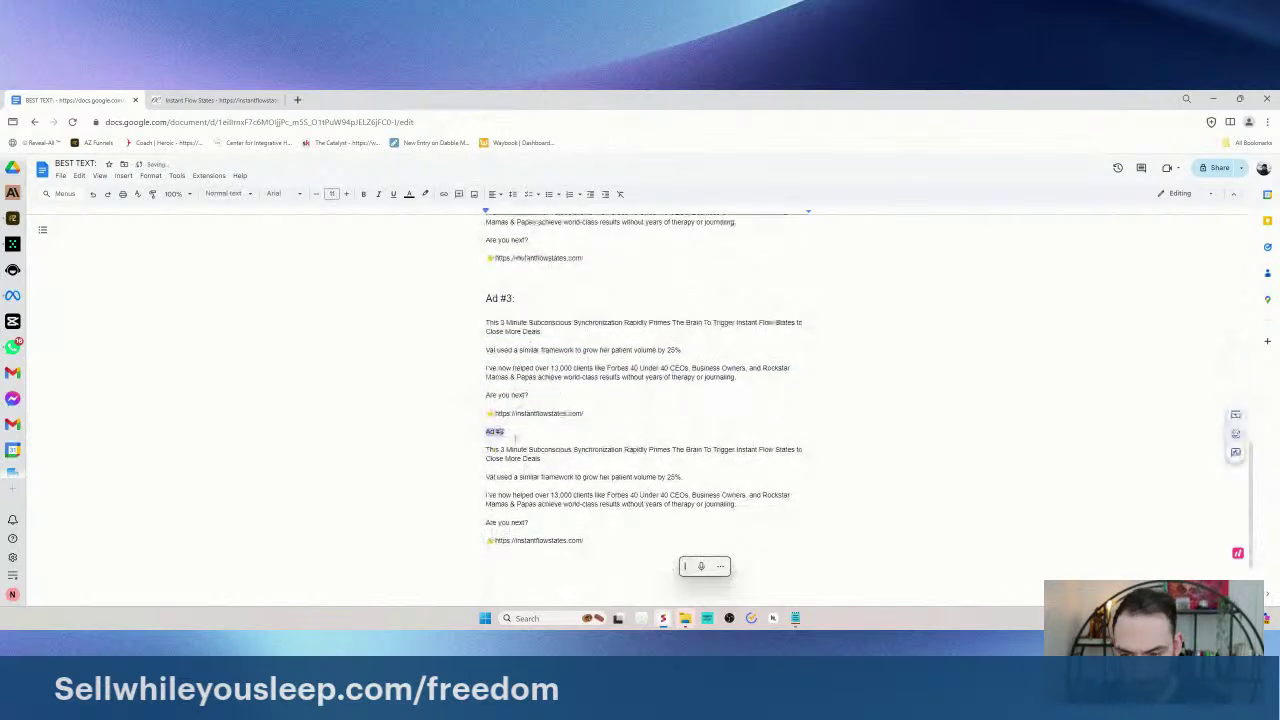
{"action": "key", "text": "ctrl+alt+2"}
{"action": "left_click", "coordinate": [515, 442]}
{"action": "key", "text": "BackSpace"}
{"action": "type", "text": "4"}
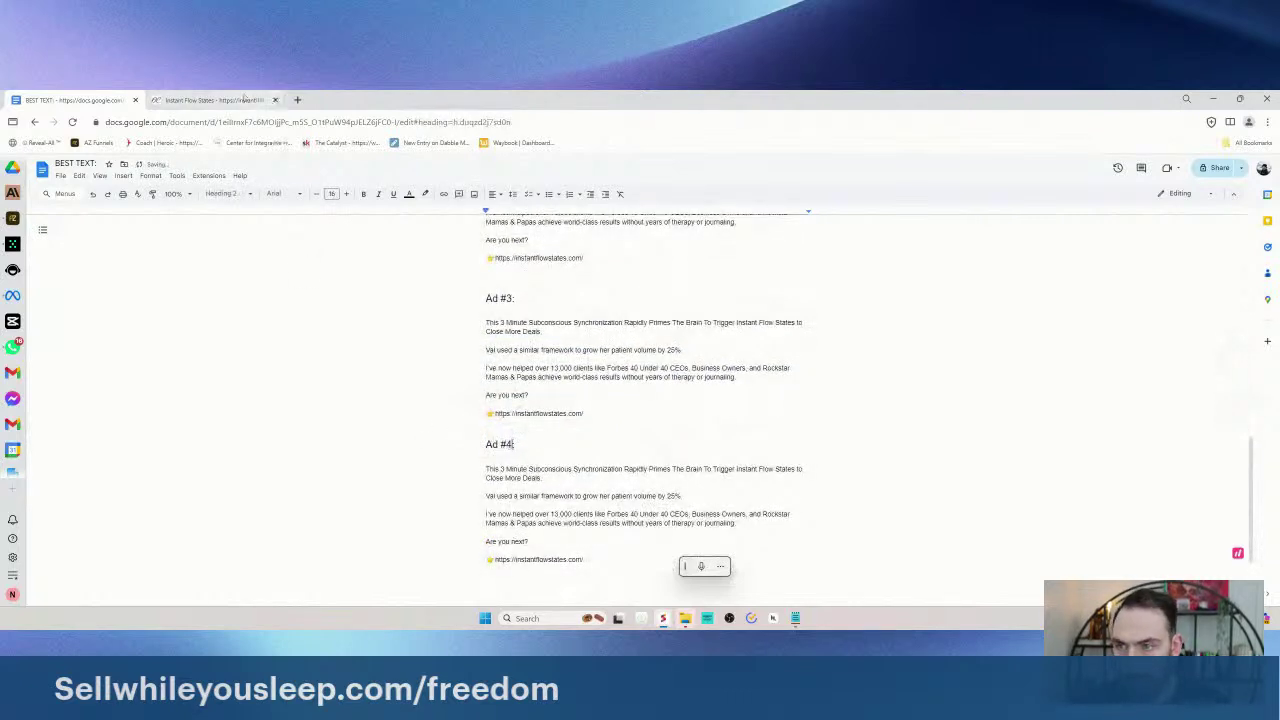
{"action": "left_click", "coordinate": [12, 244]}
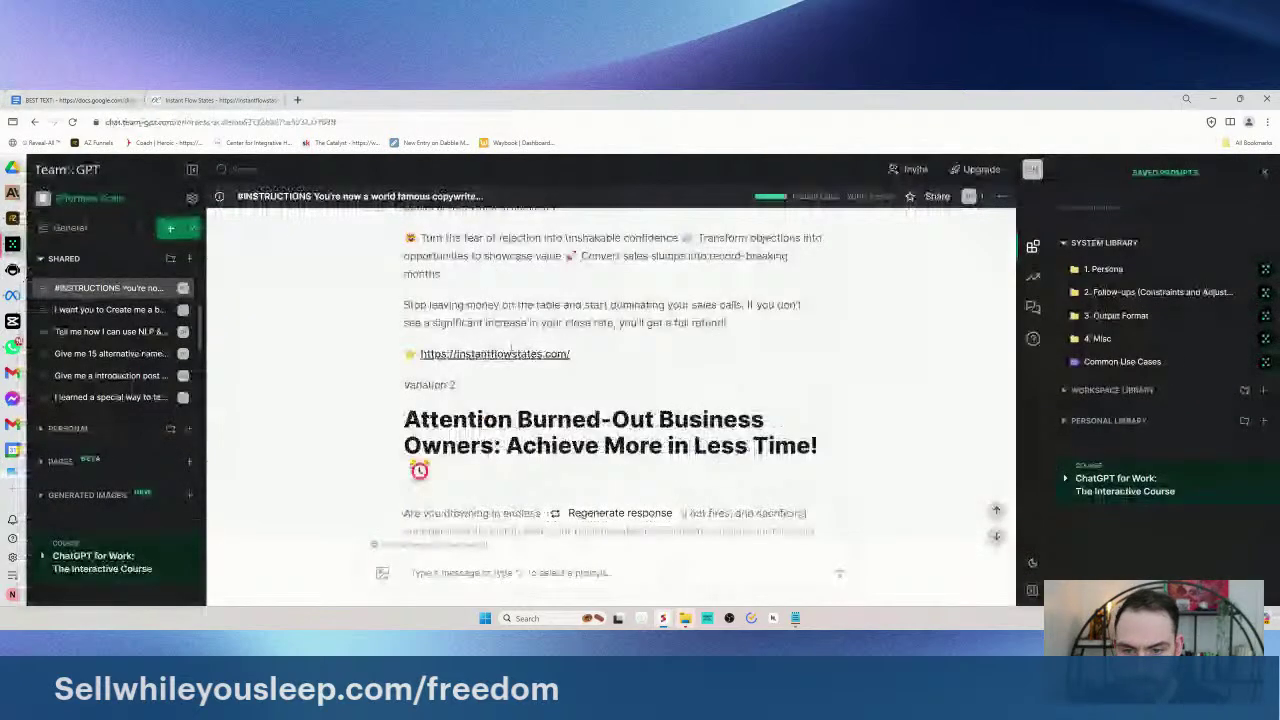
- Scroll through the Team-GPT ad variations, including Variation 1, then go back to the BEST TEXT document
{"action": "scroll", "coordinate": [530, 346], "scroll_direction": "down", "scroll_amount": 5}
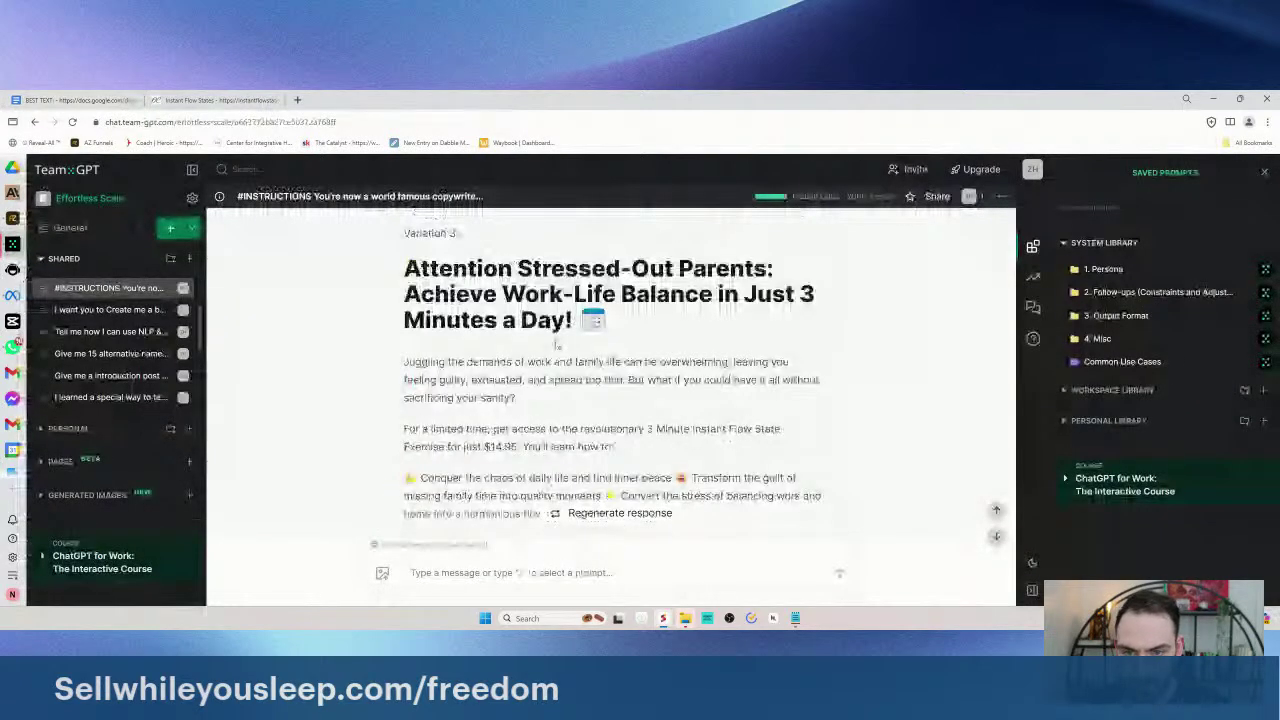
{"action": "scroll", "coordinate": [649, 322], "scroll_direction": "down", "scroll_amount": 5}
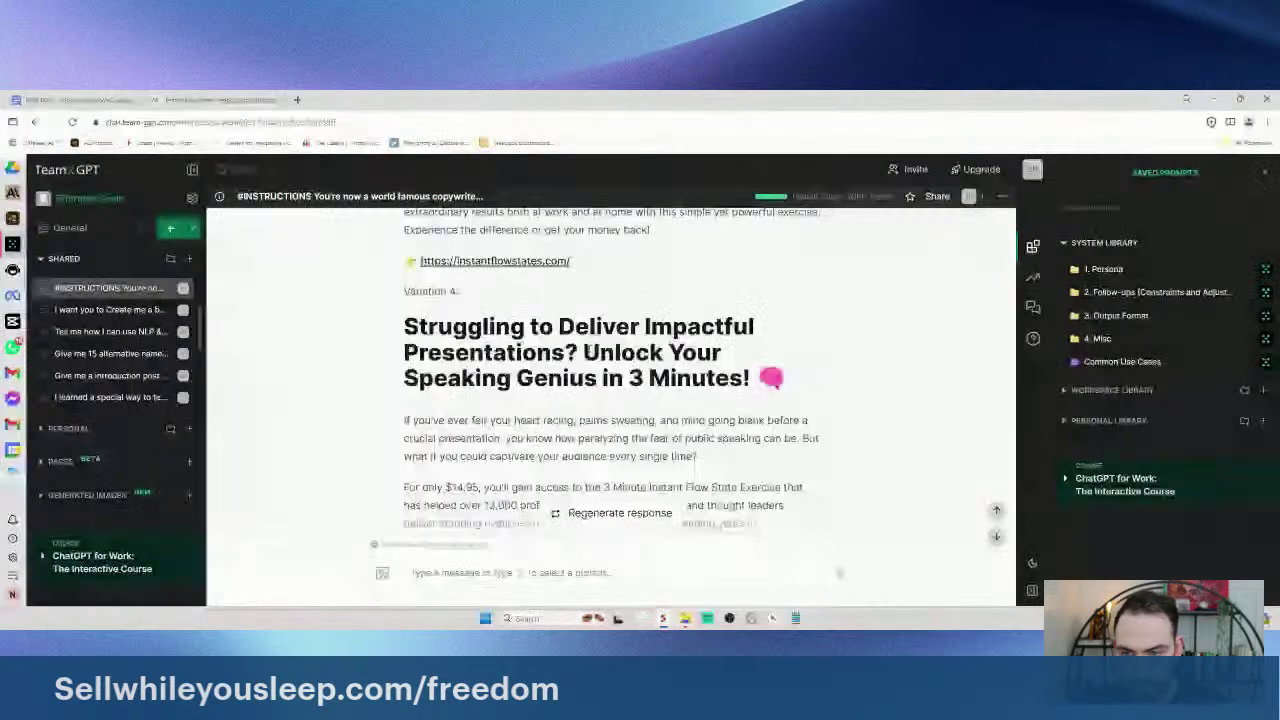
{"action": "scroll", "coordinate": [585, 338], "scroll_direction": "down", "scroll_amount": 5}
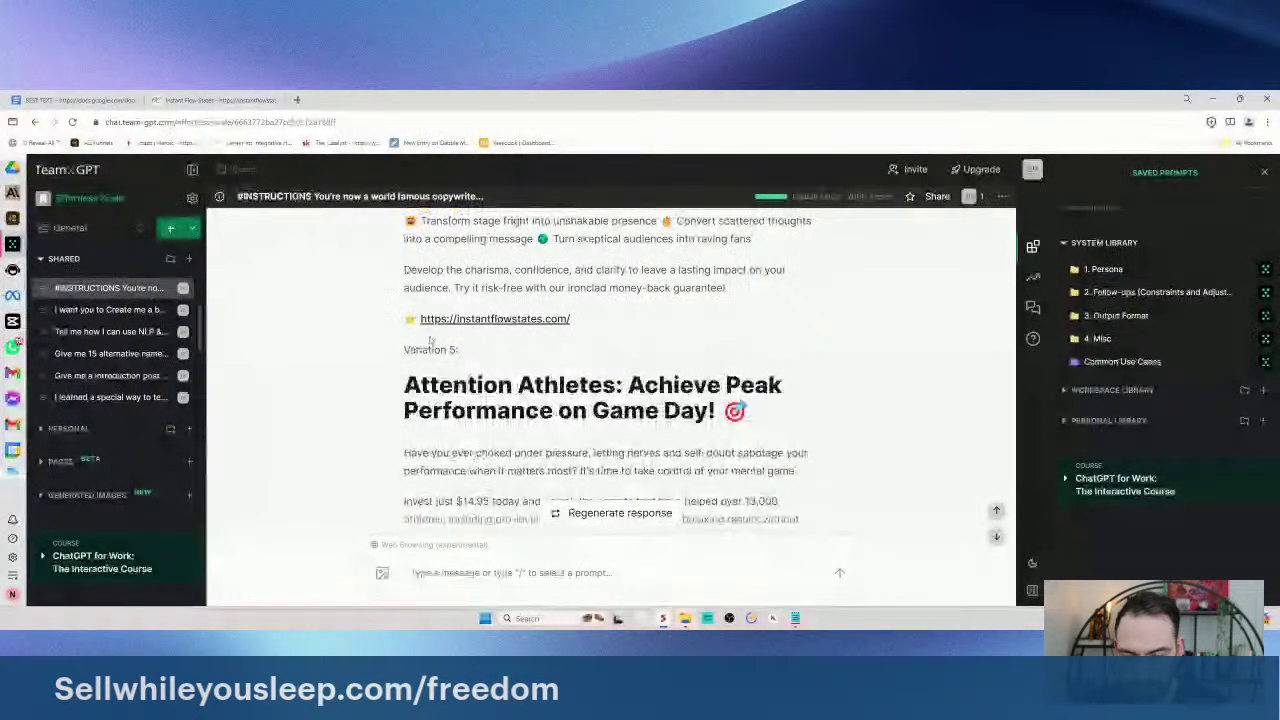
{"action": "scroll", "coordinate": [585, 338], "scroll_direction": "down", "scroll_amount": 3}
{"action": "scroll", "coordinate": [465, 353], "scroll_direction": "down", "scroll_amount": 3}
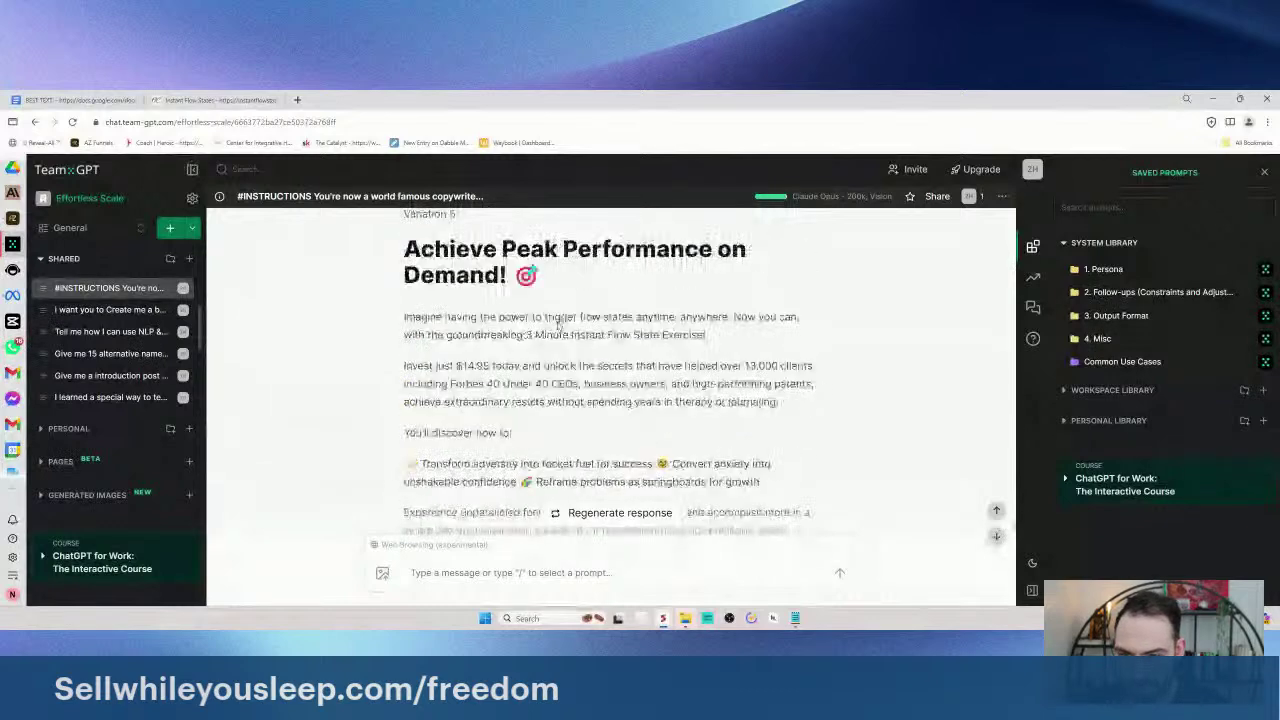
{"action": "scroll", "coordinate": [558, 324], "scroll_direction": "up", "scroll_amount": 10}
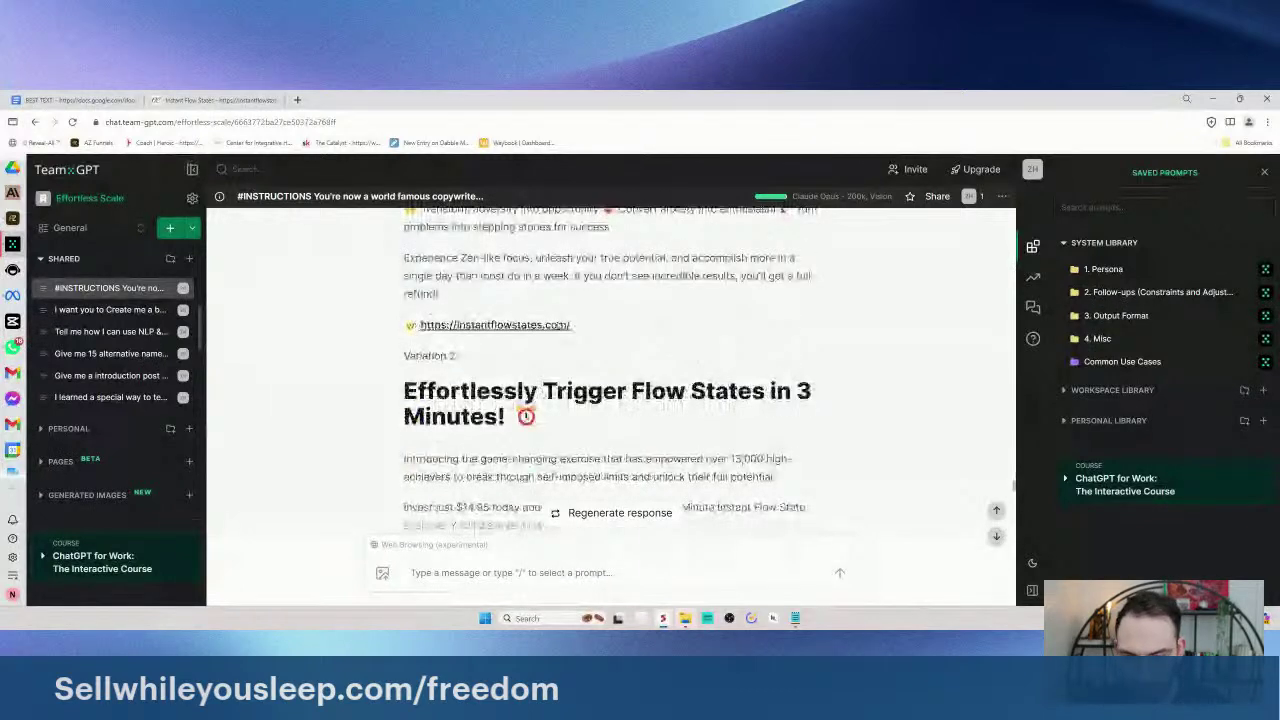
{"action": "scroll", "coordinate": [691, 337], "scroll_direction": "up", "scroll_amount": 5}
{"action": "scroll", "coordinate": [691, 337], "scroll_direction": "down", "scroll_amount": 2}
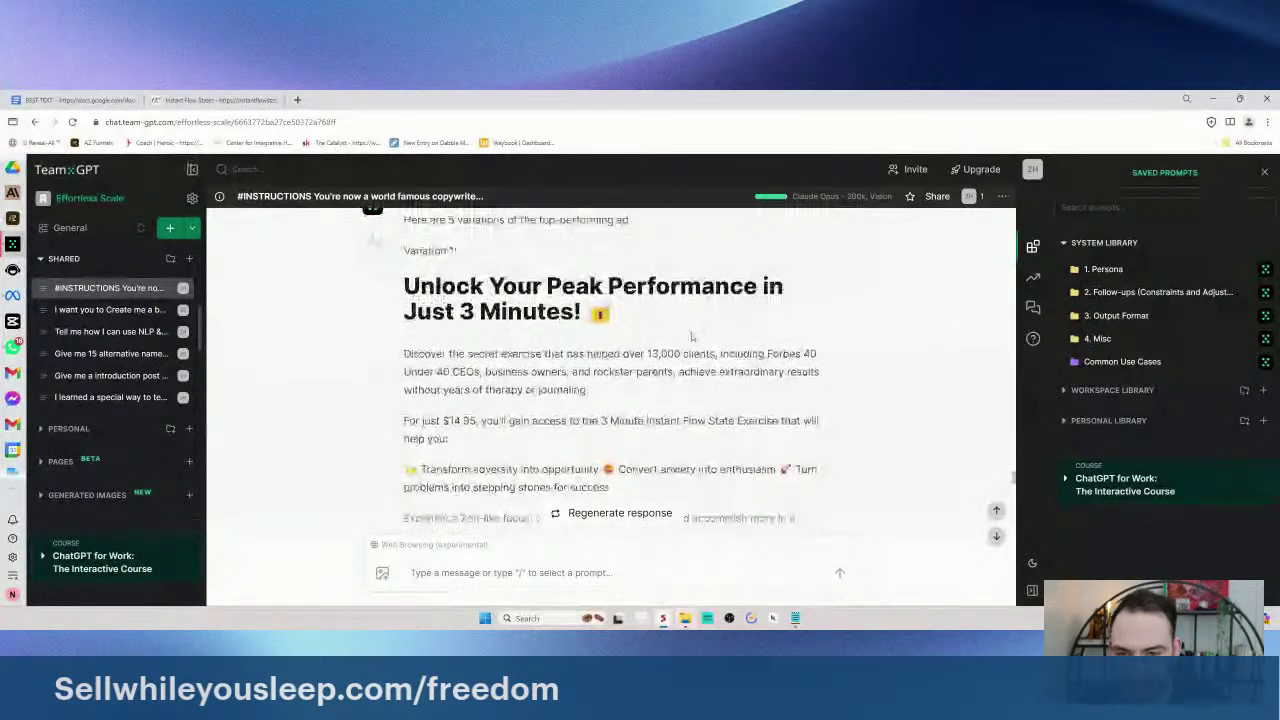
{"action": "scroll", "coordinate": [691, 337], "scroll_direction": "up", "scroll_amount": 2}
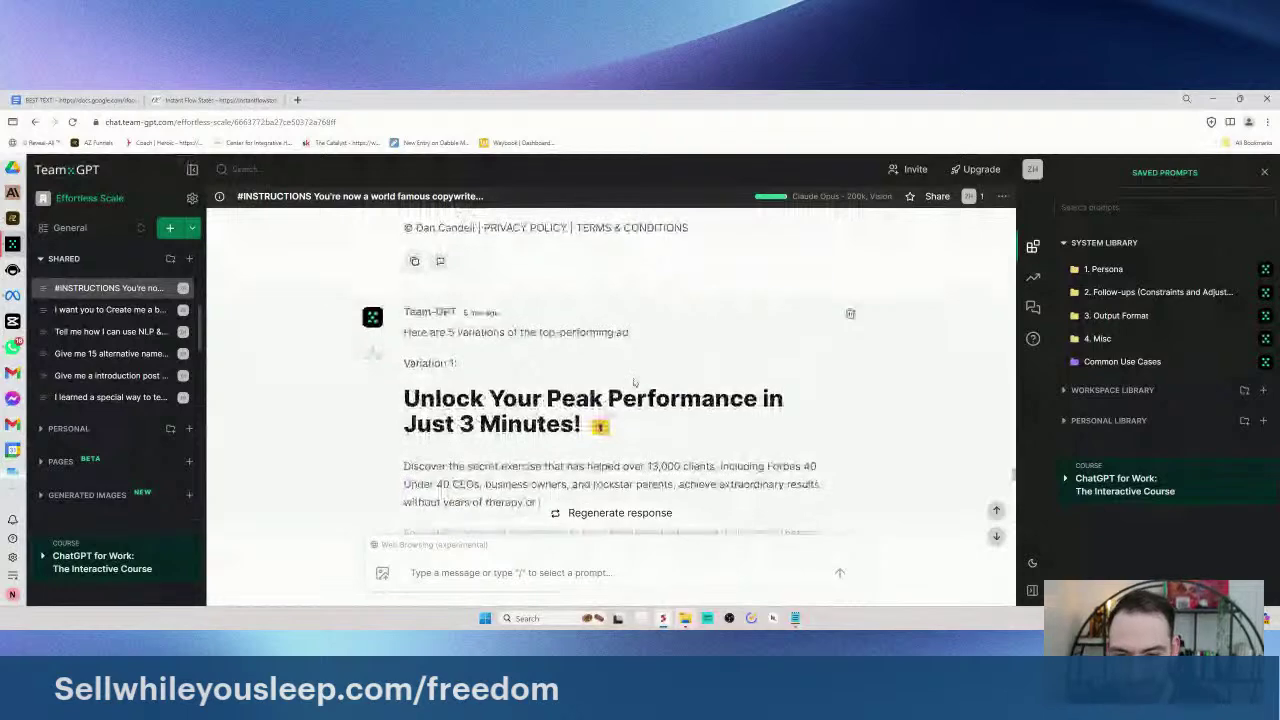
{"action": "left_click_drag", "start_coordinate": [487, 344], "coordinate": [617, 372]}
{"action": "left_click", "coordinate": [405, 407]}
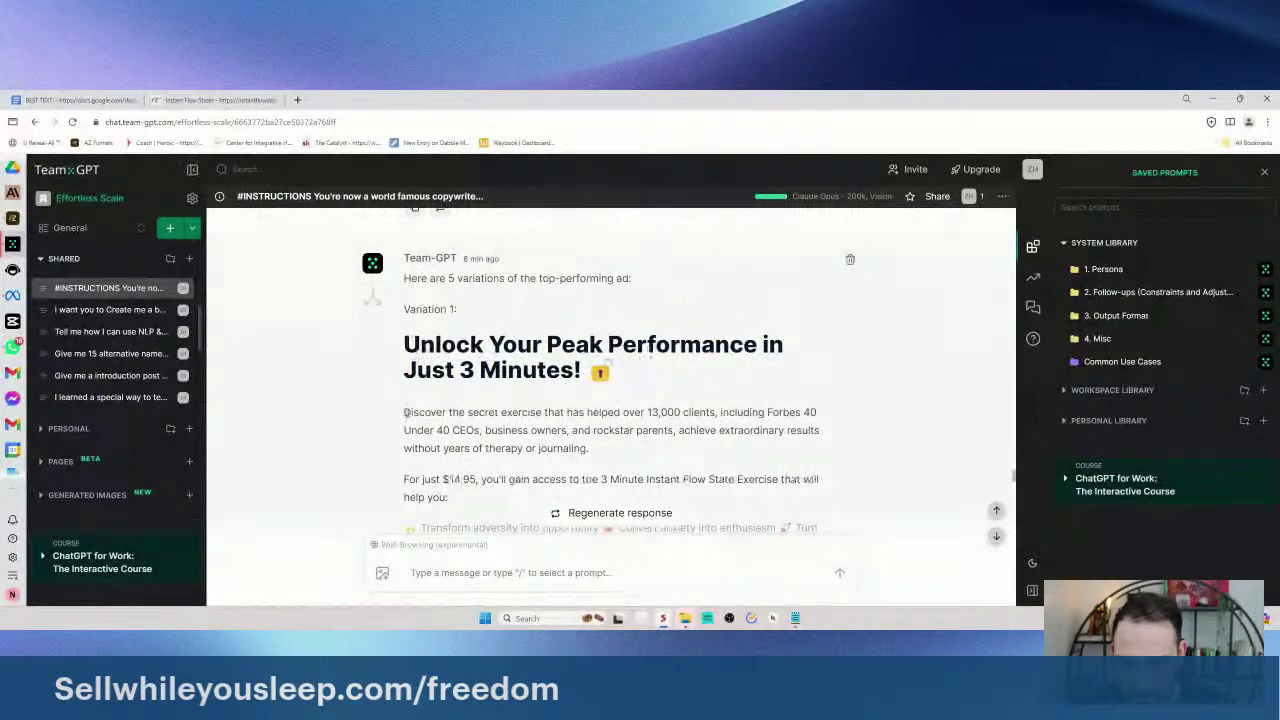
{"action": "scroll", "coordinate": [405, 412], "scroll_direction": "down", "scroll_amount": 3}
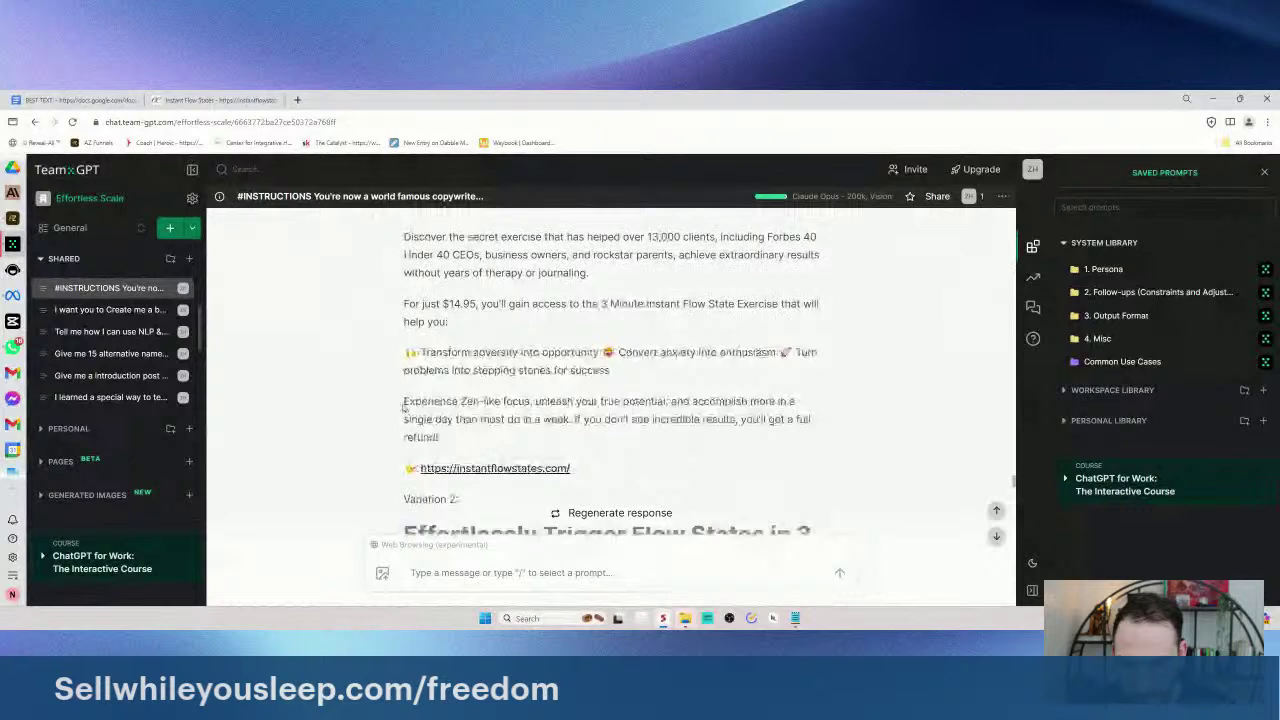
{"action": "scroll", "coordinate": [405, 407], "scroll_direction": "down", "scroll_amount": 1}
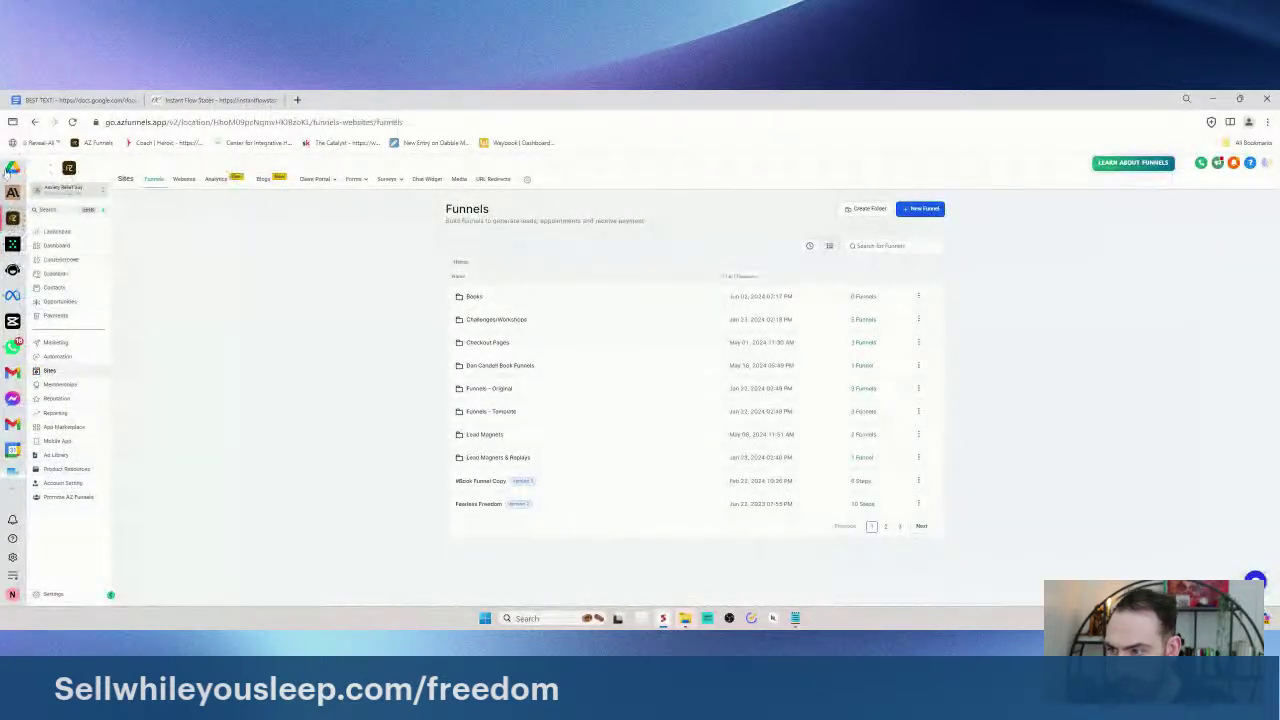
{"action": "left_click", "coordinate": [76, 104]}
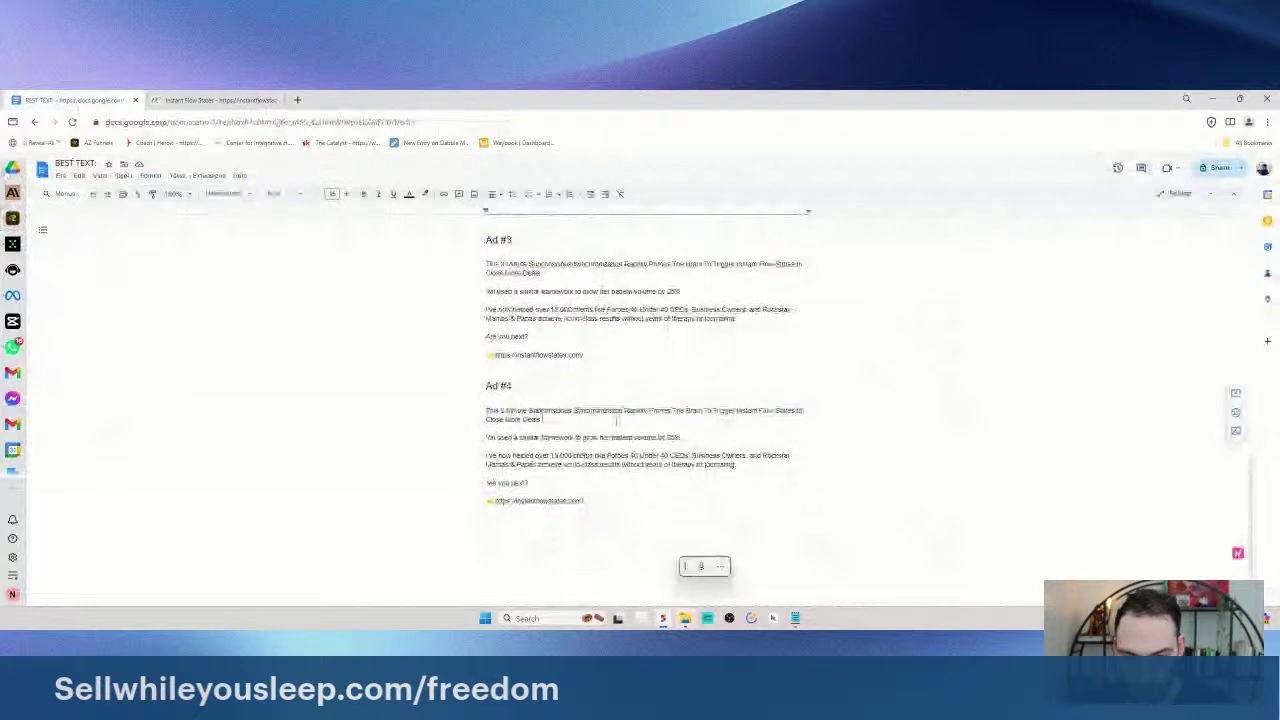
- Retitle Ad #4 'Use This 3-Minute Subconscious Synchronization Exercise…' ending with Instant Flow States
{"action": "scroll", "coordinate": [624, 427], "scroll_direction": "up", "scroll_amount": 3}
{"action": "scroll", "coordinate": [624, 427], "scroll_direction": "down", "scroll_amount": 4}
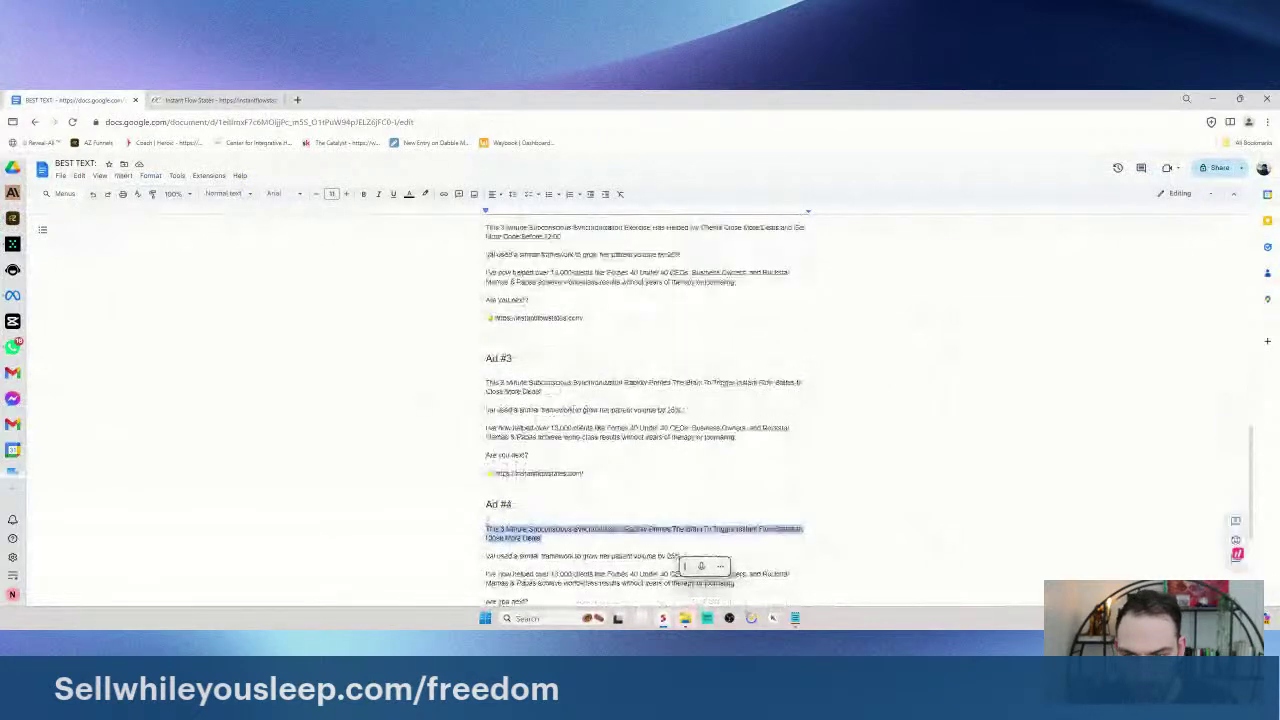
{"action": "scroll", "coordinate": [565, 390], "scroll_direction": "up", "scroll_amount": 6}
{"action": "scroll", "coordinate": [565, 390], "scroll_direction": "up", "scroll_amount": 6}
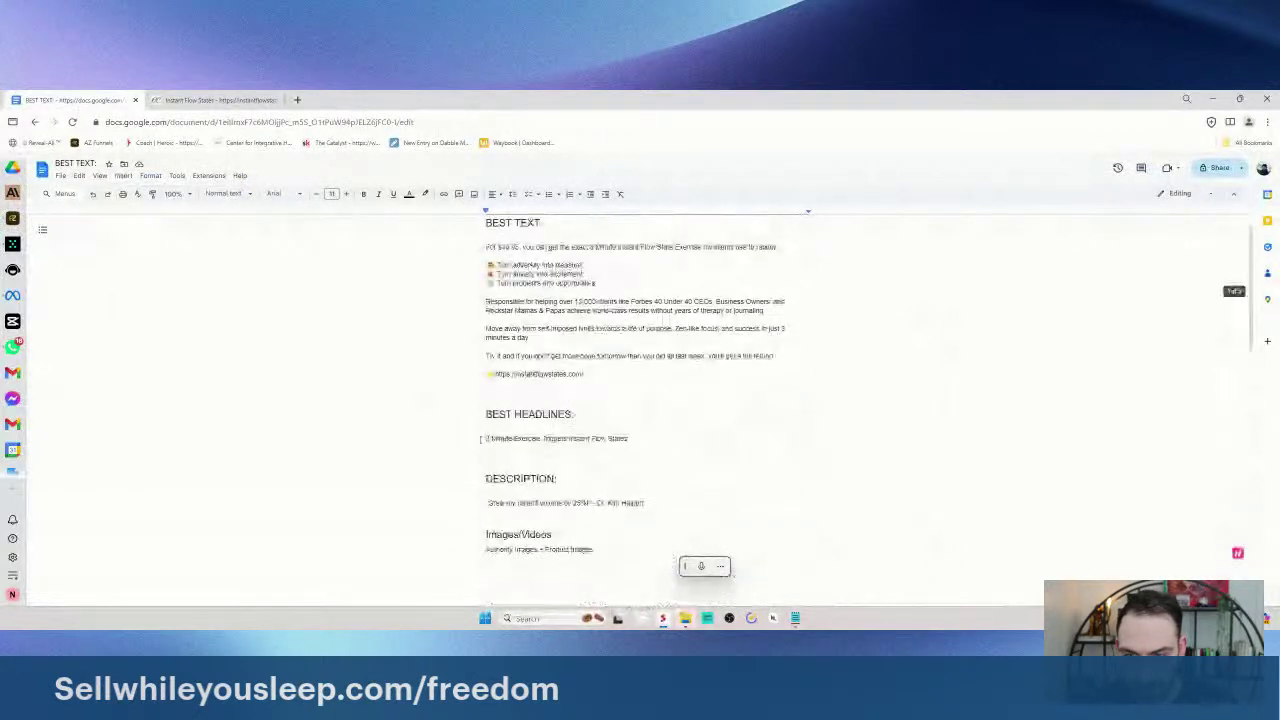
{"action": "scroll", "coordinate": [556, 437], "scroll_direction": "down", "scroll_amount": 8}
{"action": "scroll", "coordinate": [556, 437], "scroll_direction": "down", "scroll_amount": 3}
{"action": "triple_click", "coordinate": [616, 479]}
{"action": "left_click", "coordinate": [624, 469]}
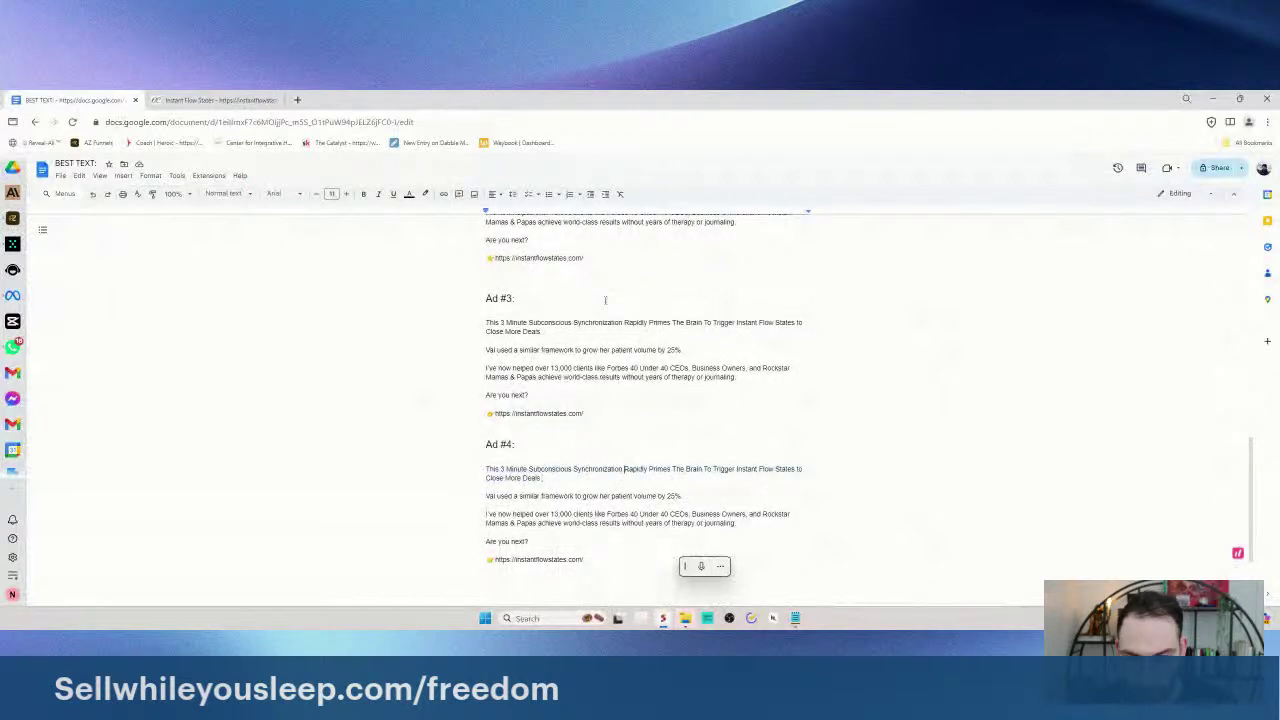
{"action": "type", "text": "Exercise"}
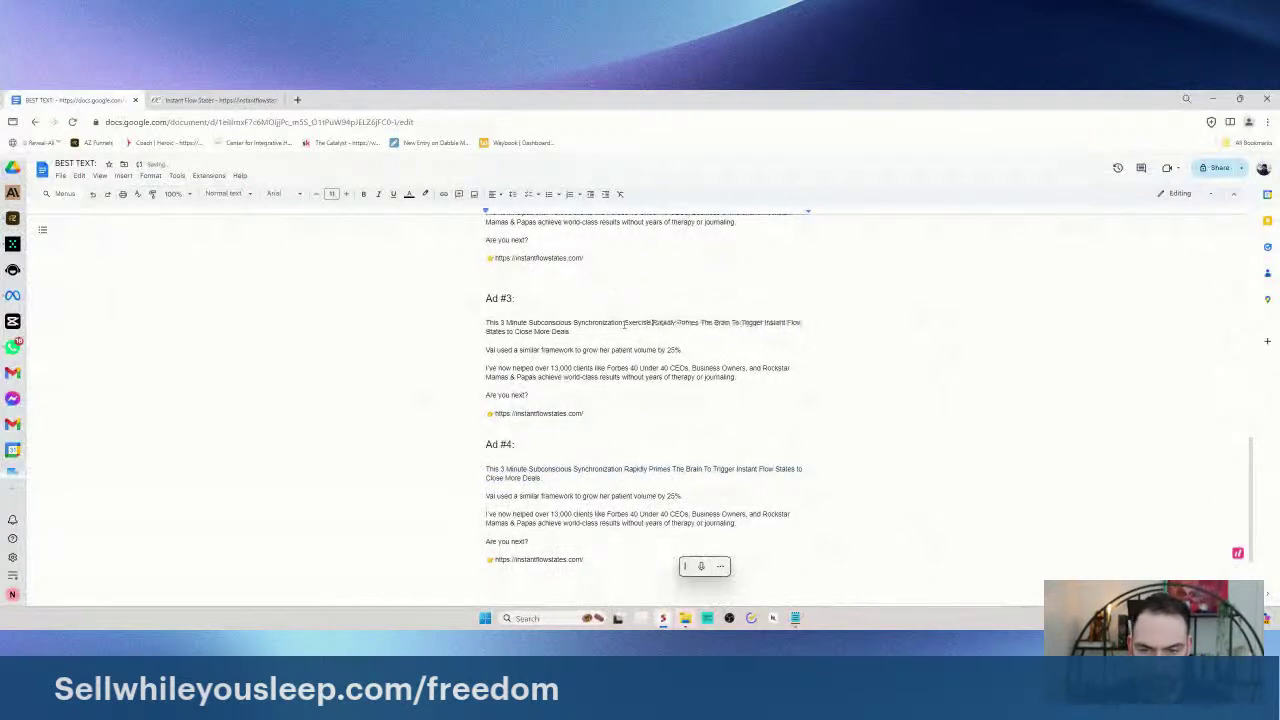
{"action": "triple_click", "coordinate": [632, 477]}
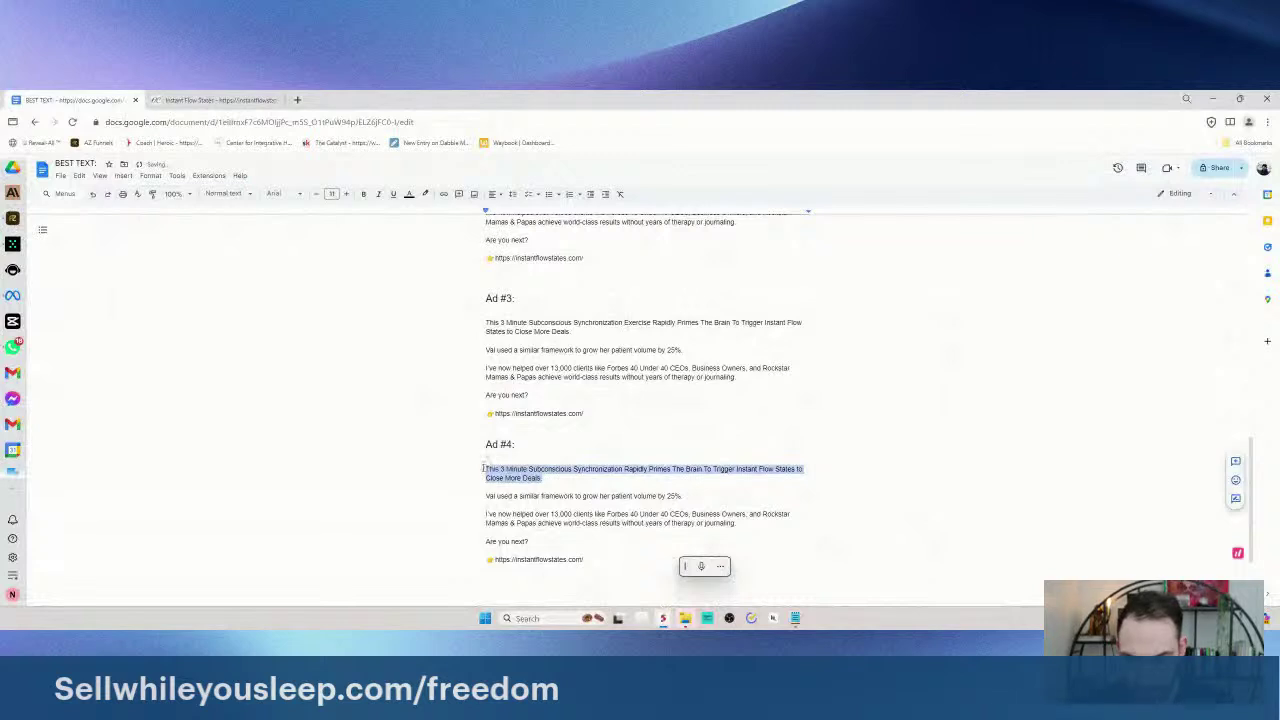
{"action": "key", "text": "BackSpace"}
{"action": "type", "text": "Use This"}
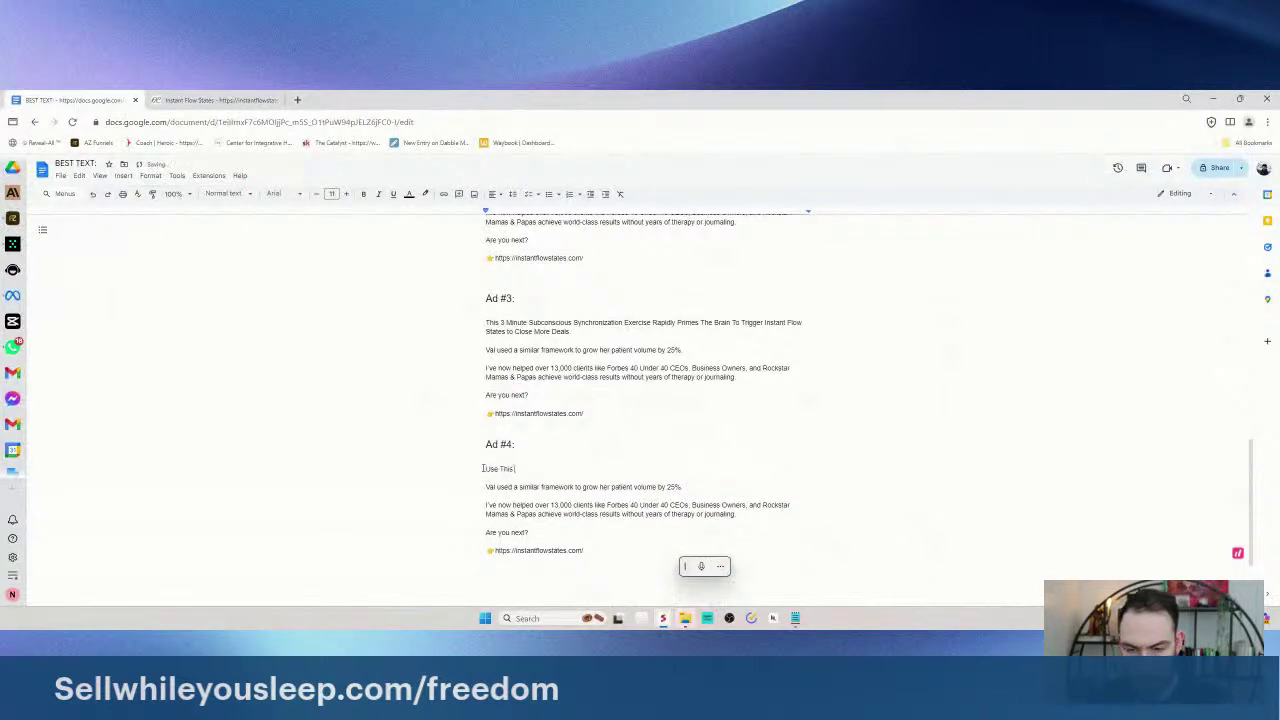
{"action": "type", "text": " 3-Minute Subconscious Sync"}
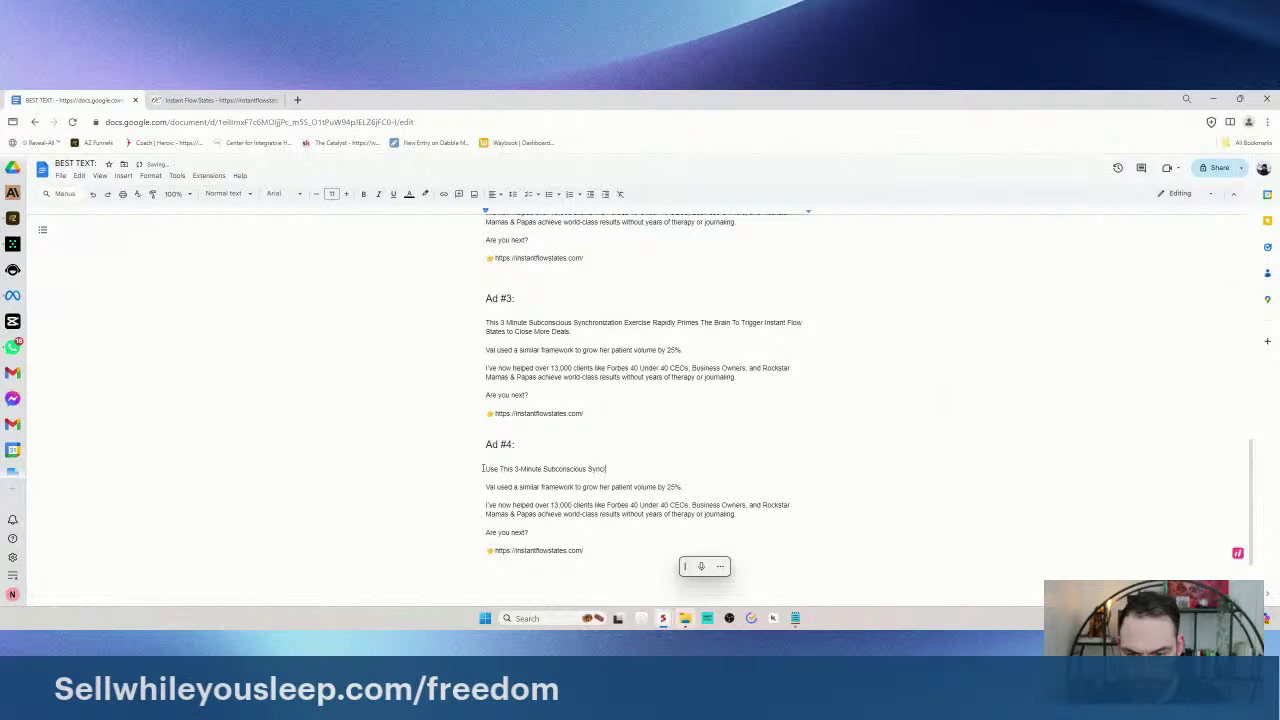
{"action": "type", "text": "ronization Exercise to Trigger"}
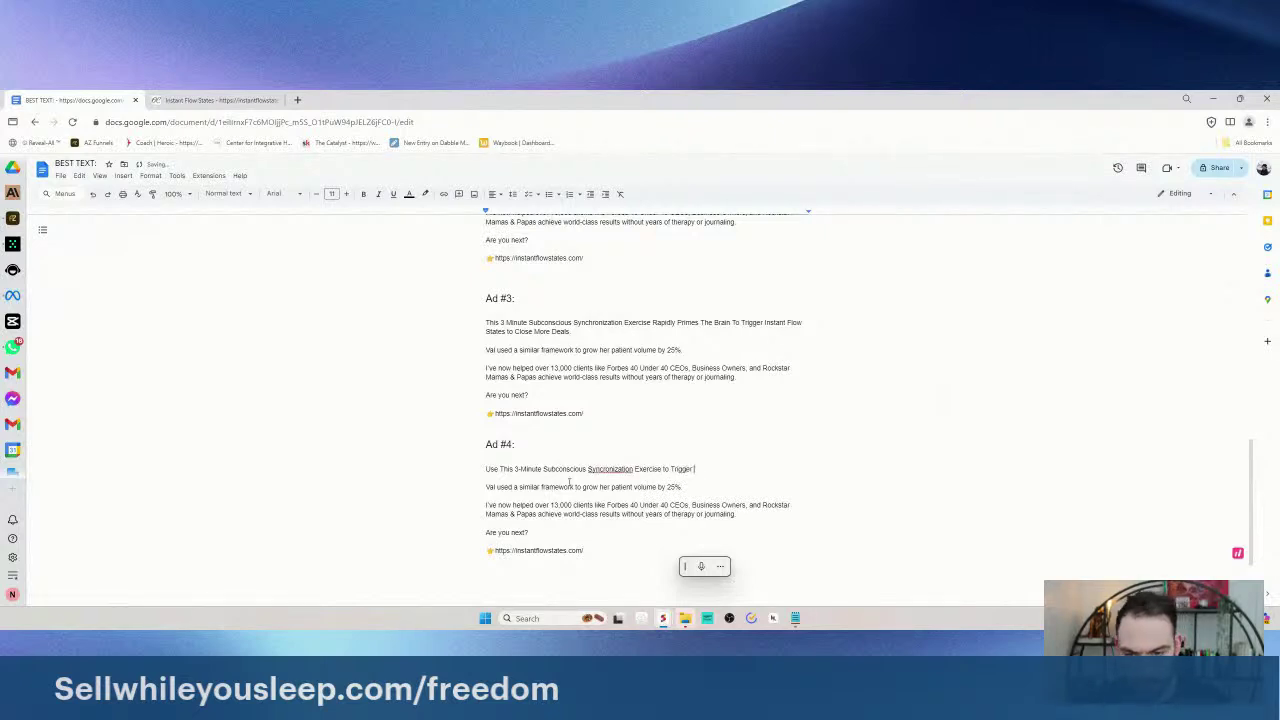
{"action": "right_click", "coordinate": [610, 469]}
{"action": "left_click", "coordinate": [640, 494]}
{"action": "triple_click", "coordinate": [737, 466]}
{"action": "left_click", "coordinate": [737, 466]}
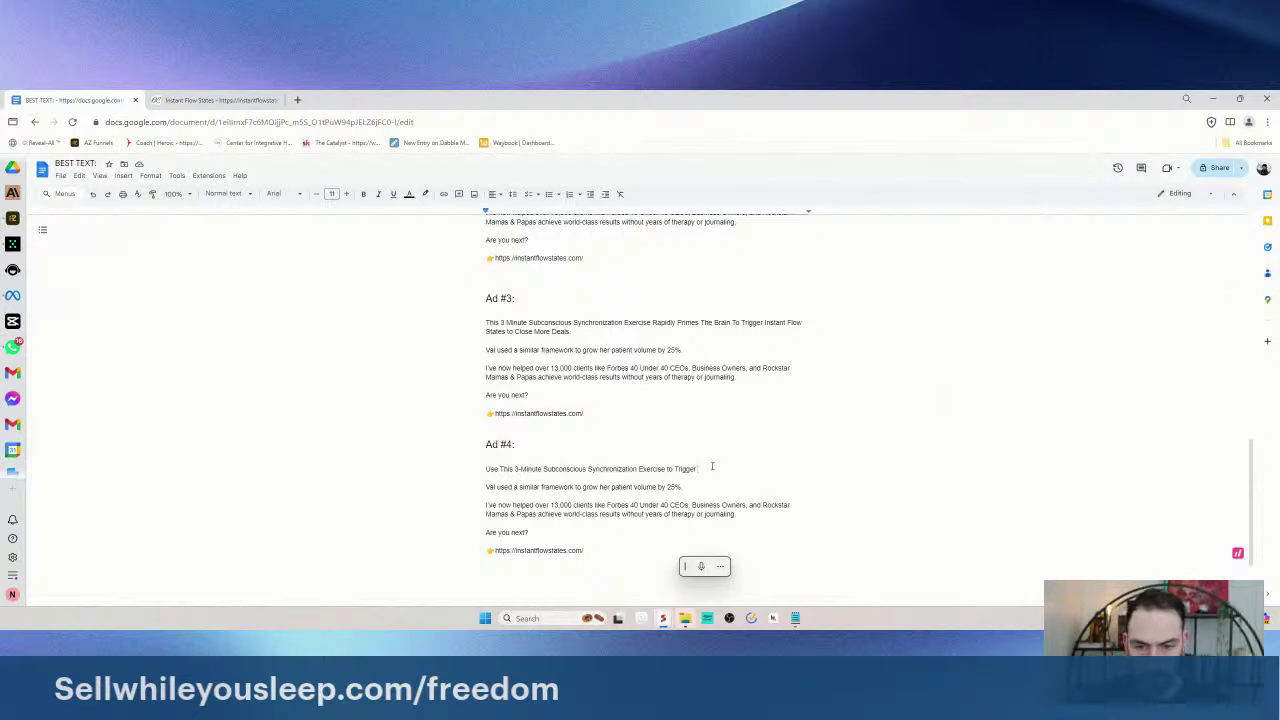
{"action": "type", "text": "Instant Flow States"}
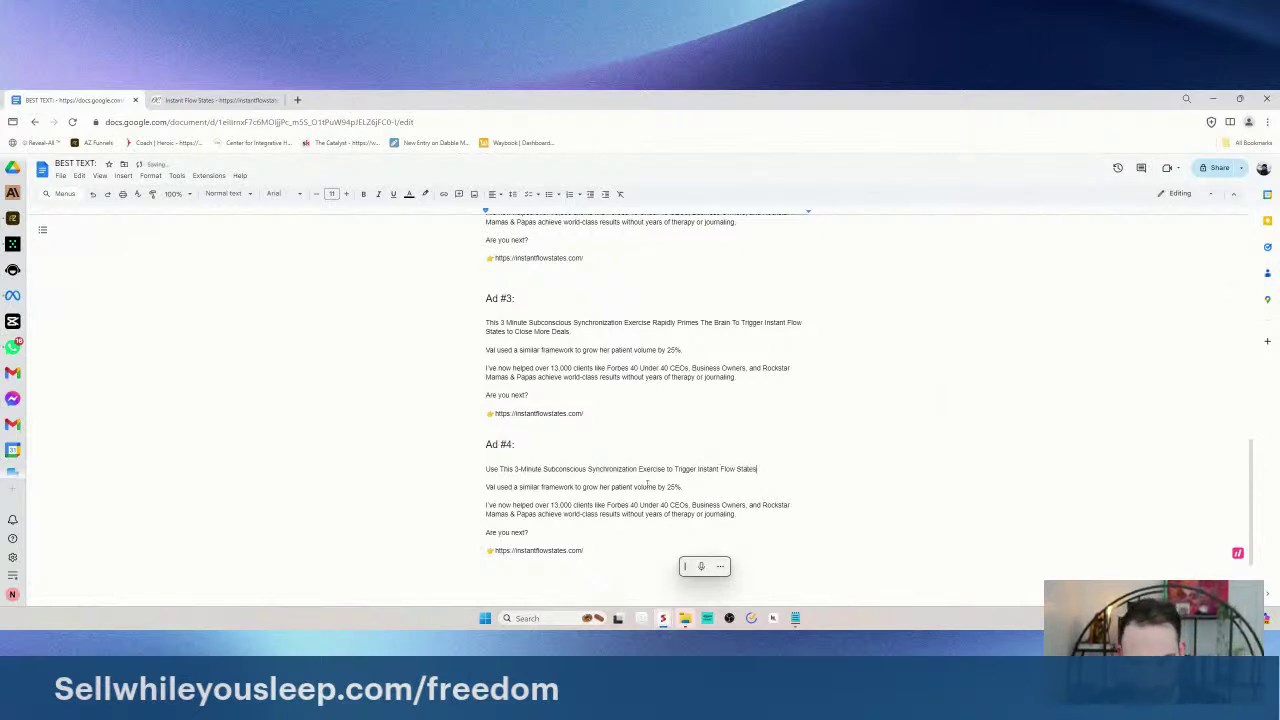
- Add 'Get more done in the next 24 hours or you don't pay' under Ad #4's 'Are you next?' and copy it
{"action": "mouse_move", "coordinate": [686, 487]}
{"action": "left_mouse_down"}
{"action": "mouse_move", "coordinate": [576, 487]}
{"action": "mouse_move", "coordinate": [703, 491]}
{"action": "left_mouse_up"}
{"action": "left_click", "coordinate": [650, 487]}
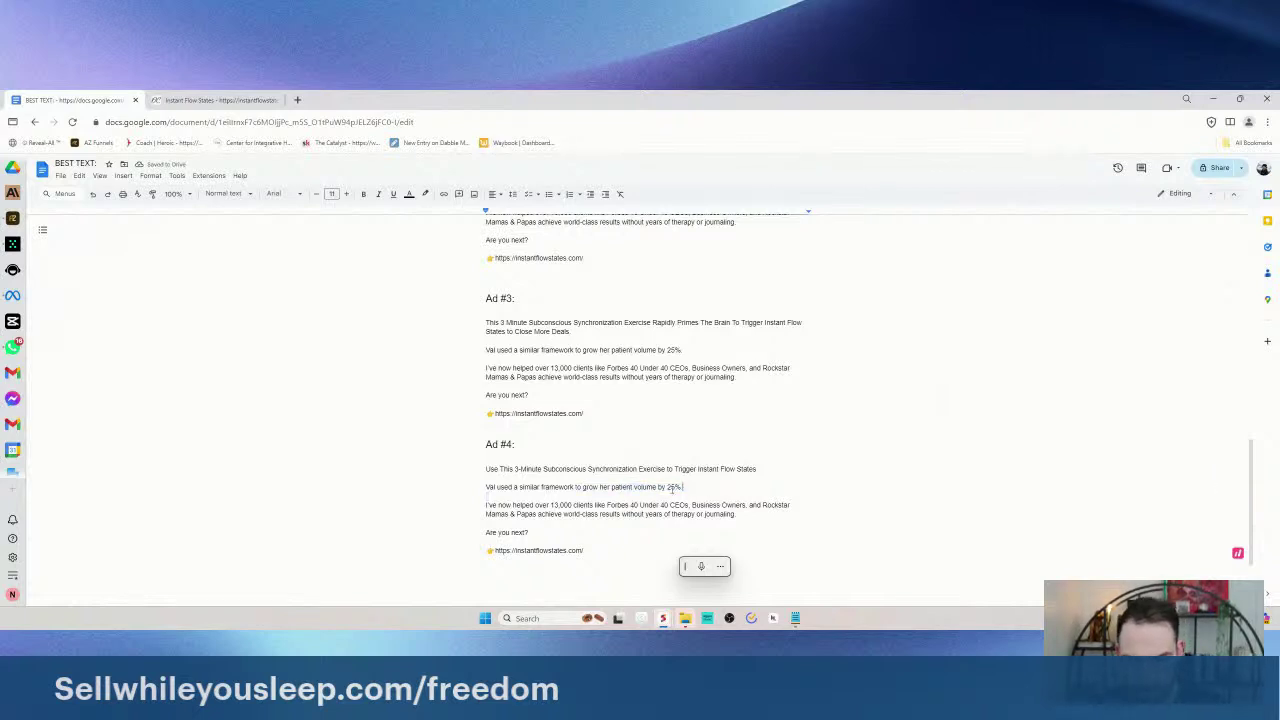
{"action": "key", "text": "Down"}
{"action": "key", "text": "Down"}
{"action": "key", "text": "End"}
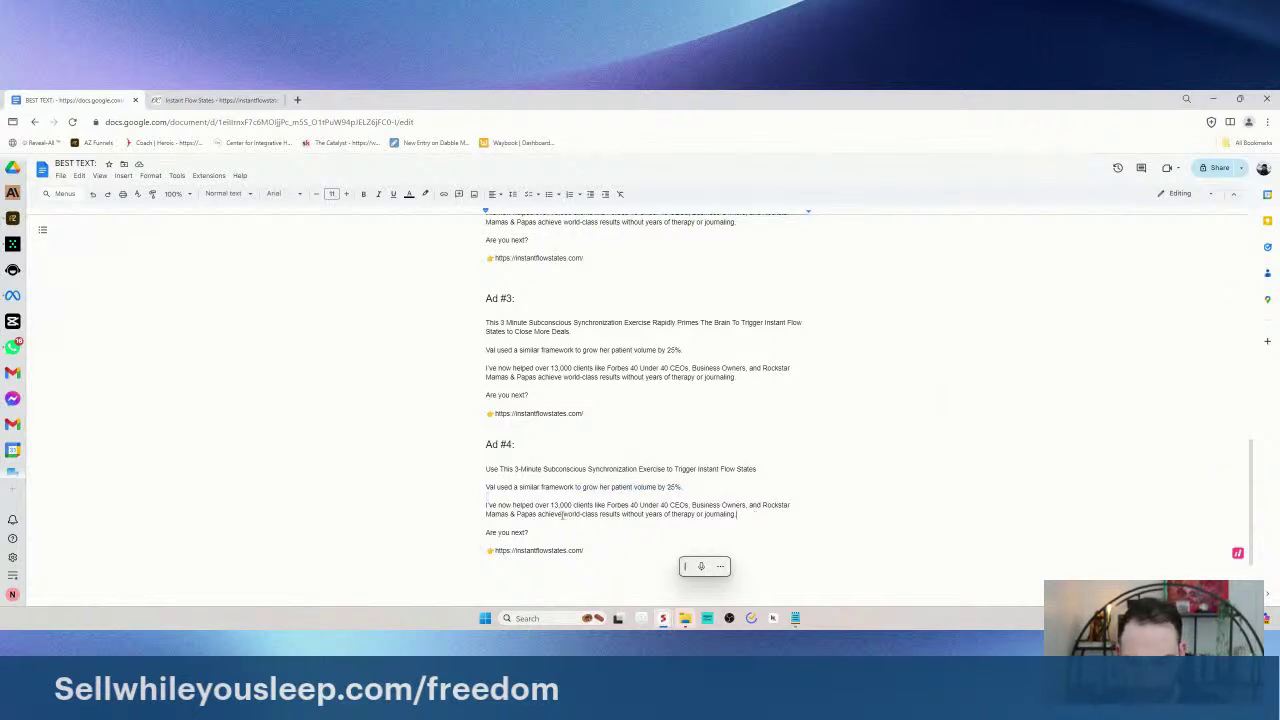
{"action": "scroll", "coordinate": [504, 527], "scroll_direction": "down", "scroll_amount": 2}
{"action": "left_click", "coordinate": [575, 476]}
{"action": "key", "text": "shift+Up"}
{"action": "key", "text": "shift+Up"}
{"action": "key", "text": "shift+Up"}
{"action": "key", "text": "shift+Up"}
{"action": "key", "text": "shift+Up"}
{"action": "key", "text": "shift+Up"}
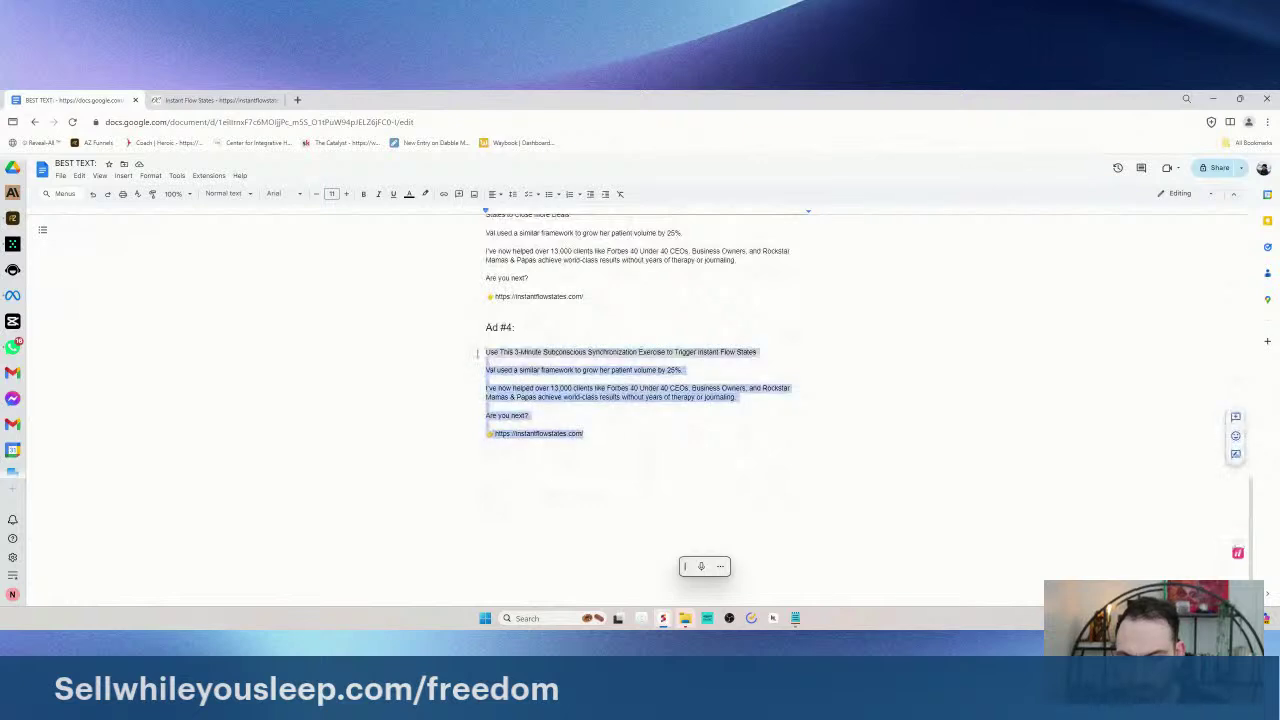
{"action": "left_click", "coordinate": [568, 416]}
{"action": "key", "text": "Return"}
{"action": "type", "text": "Get More Done Tomorrow or Y"}
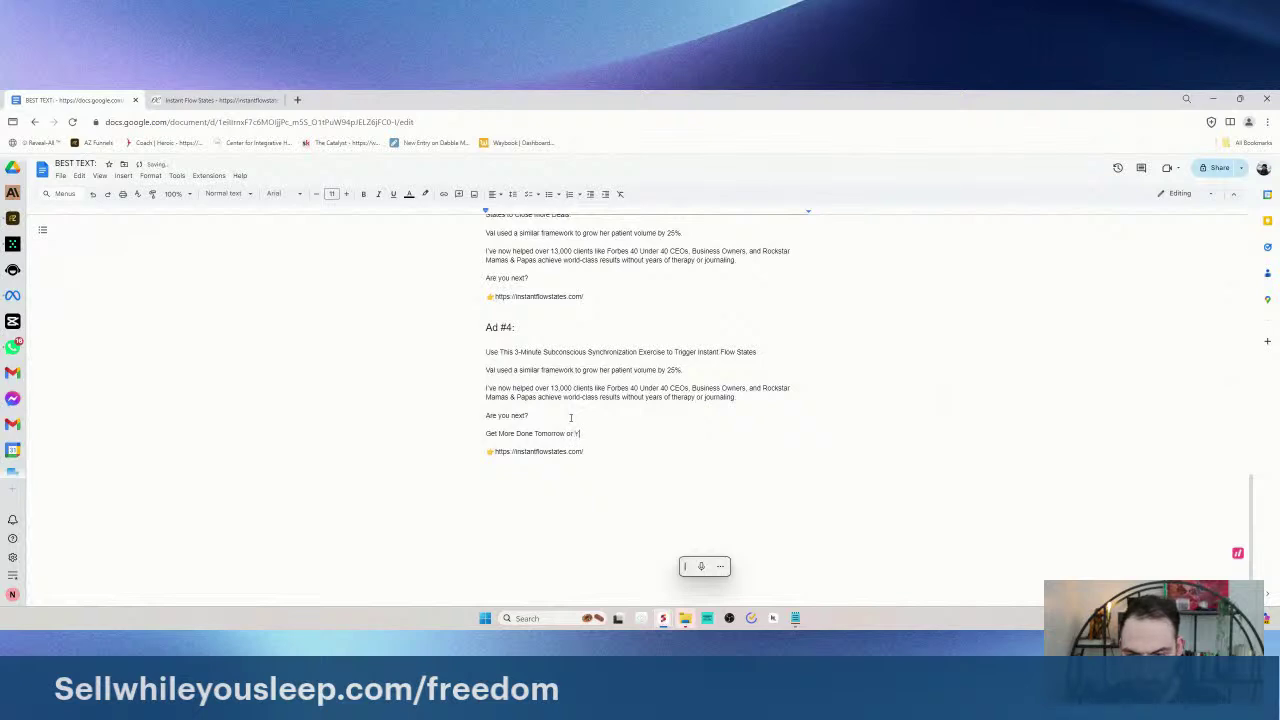
{"action": "key", "text": "BackSpace"}
{"action": "key", "text": "BackSpace"}
{"action": "key", "text": "BackSpace"}
{"action": "key", "text": "BackSpace"}
{"action": "key", "text": "BackSpace"}
{"action": "key", "text": "BackSpace"}
{"action": "key", "text": "BackSpace"}
{"action": "key", "text": "BackSpace"}
{"action": "key", "text": "BackSpace"}
{"action": "key", "text": "BackSpace"}
{"action": "key", "text": "BackSpace"}
{"action": "key", "text": "BackSpace"}
{"action": "key", "text": "BackSpace"}
{"action": "key", "text": "BackSpace"}
{"action": "key", "text": "BackSpace"}
{"action": "key", "text": "BackSpace"}
{"action": "key", "text": "BackSpace"}
{"action": "key", "text": "BackSpace"}
{"action": "key", "text": "BackSpace"}
{"action": "key", "text": "BackSpace"}
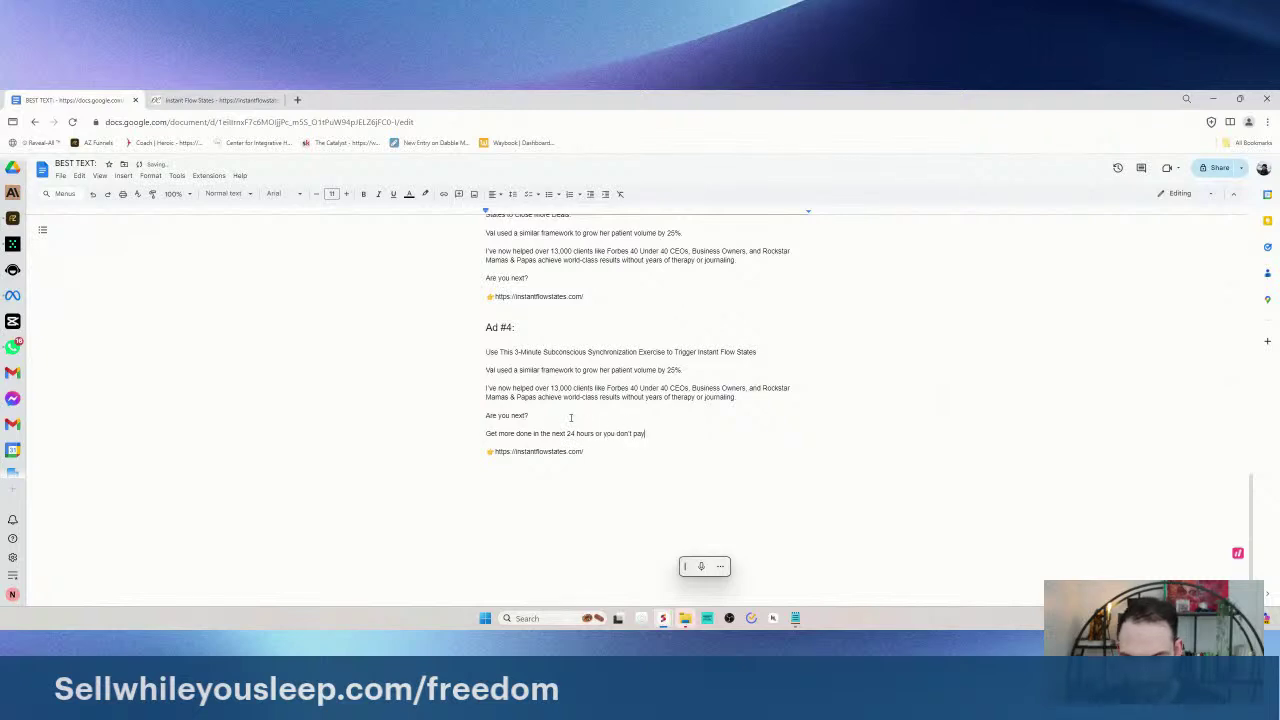
{"action": "left_click_drag", "start_coordinate": [651, 433], "coordinate": [486, 415]}
{"action": "scroll", "coordinate": [640, 400], "scroll_direction": "up", "scroll_amount": 2}
{"action": "left_click", "coordinate": [686, 486]}
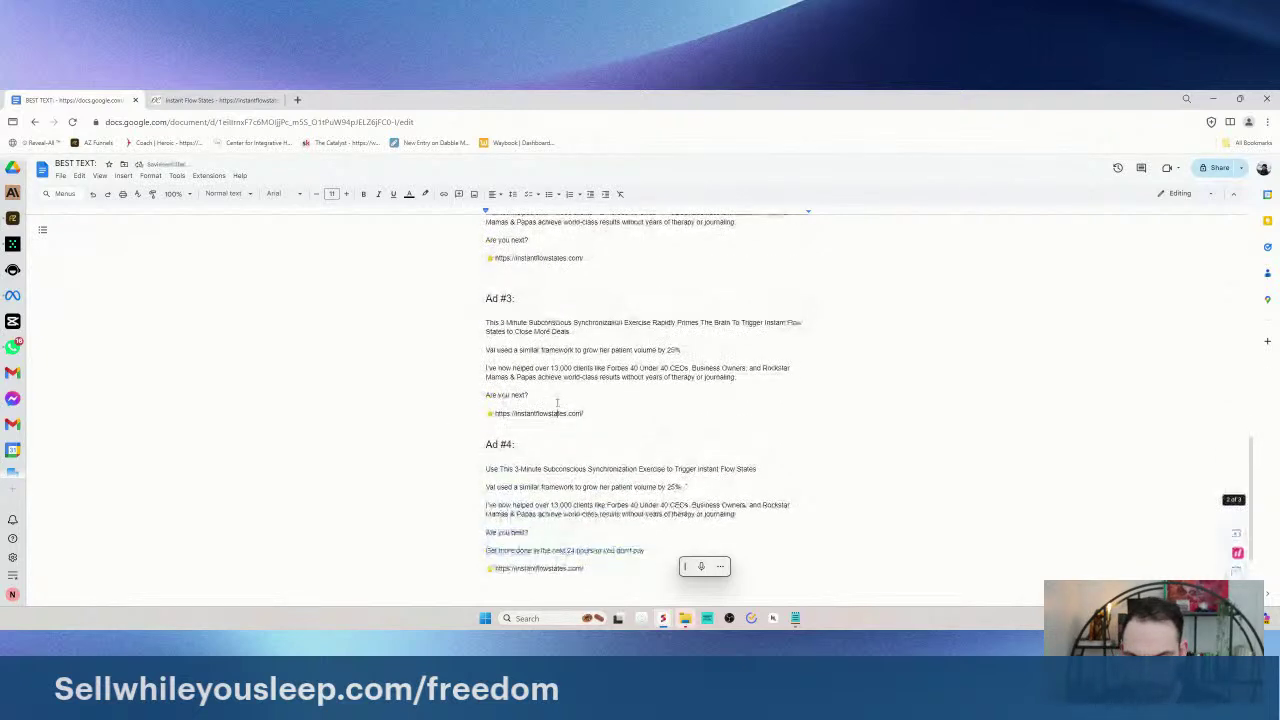
{"action": "scroll", "coordinate": [640, 400], "scroll_direction": "down", "scroll_amount": 3}
{"action": "left_click_drag", "start_coordinate": [645, 433], "coordinate": [486, 433]}
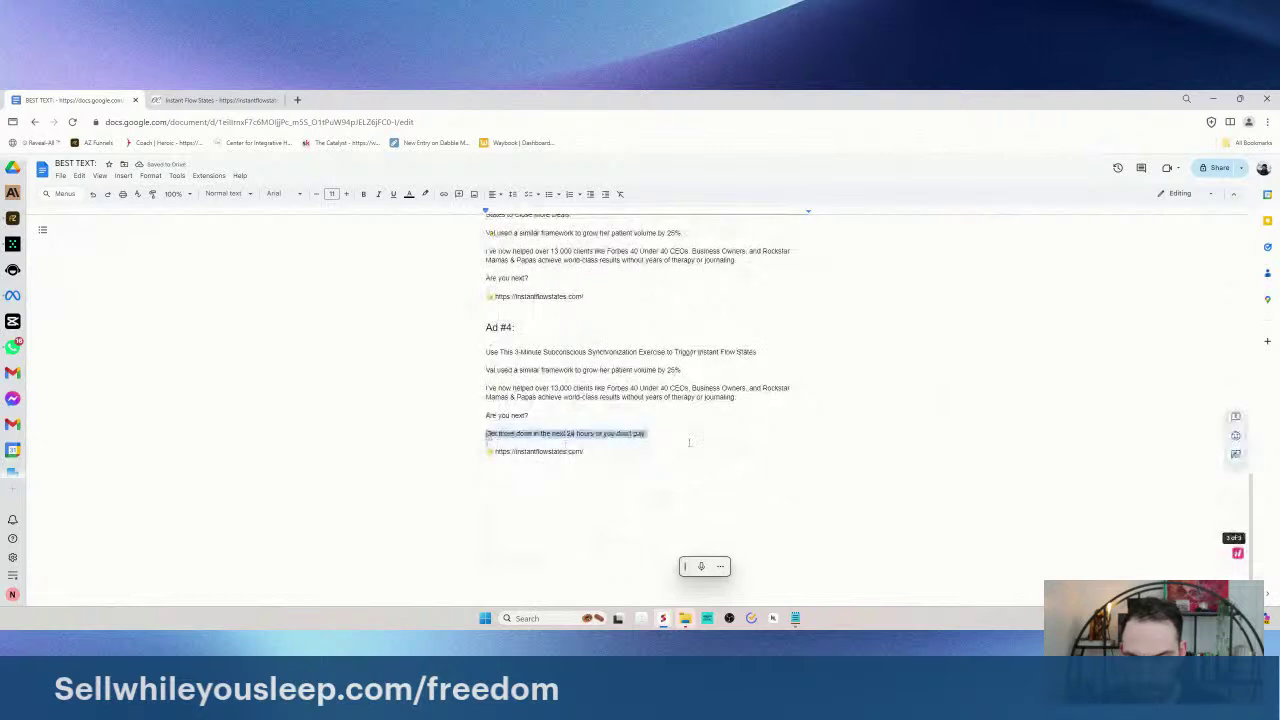
{"action": "key", "text": "ctrl+c"}
- Paste the 24-hour guarantee line under 'Are you next?' in Ads #3, #2 and #1
{"action": "left_click", "coordinate": [551, 277]}
{"action": "key", "text": "Return"}
{"action": "key", "text": "ctrl+v"}
{"action": "scroll", "coordinate": [570, 330], "scroll_direction": "up", "scroll_amount": 1}
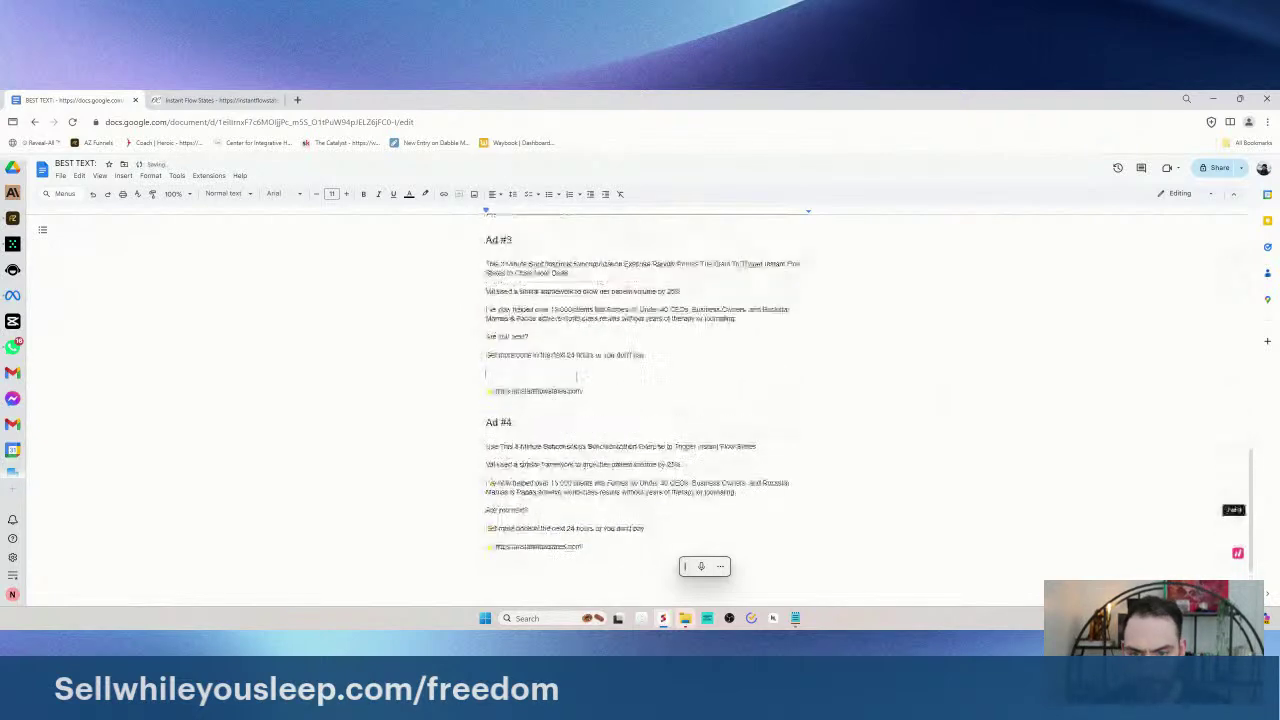
{"action": "key", "text": "BackSpace"}
{"action": "left_click_drag", "start_coordinate": [486, 355], "coordinate": [646, 356]}
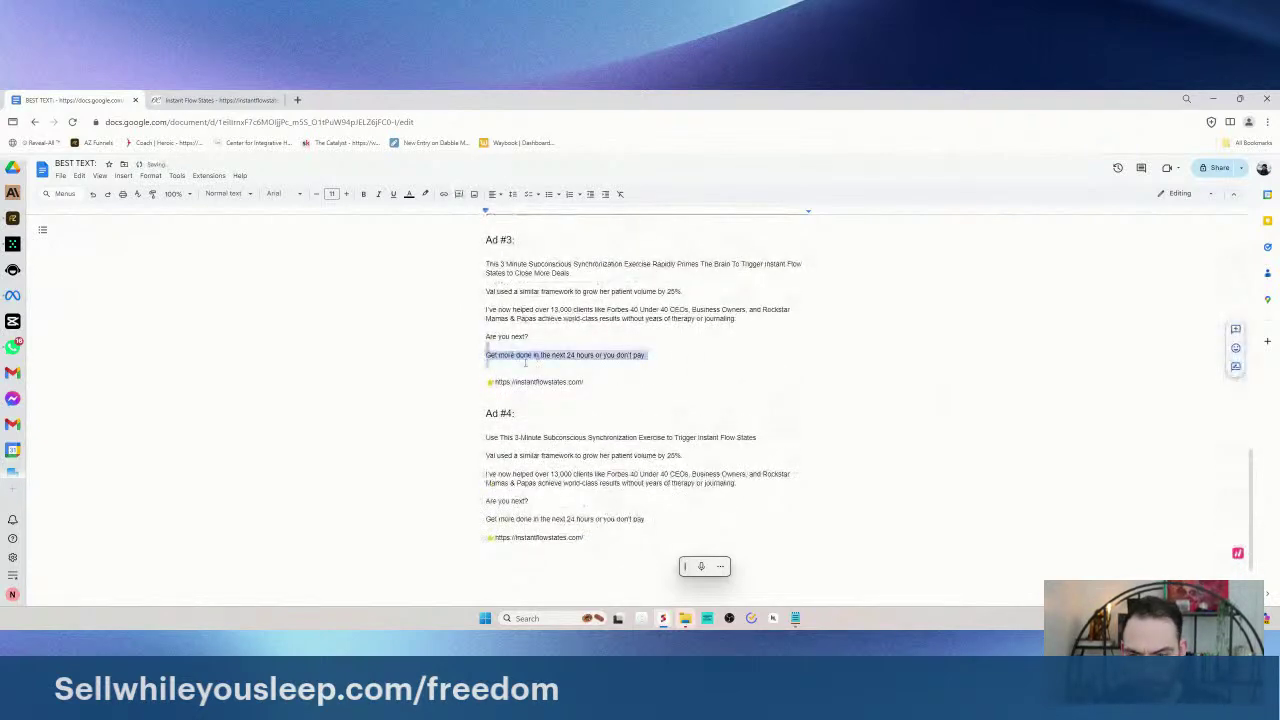
{"action": "left_click", "coordinate": [522, 362]}
{"action": "scroll", "coordinate": [522, 362], "scroll_direction": "up", "scroll_amount": 3}
{"action": "left_click", "coordinate": [590, 366]}
{"action": "key", "text": "Return"}
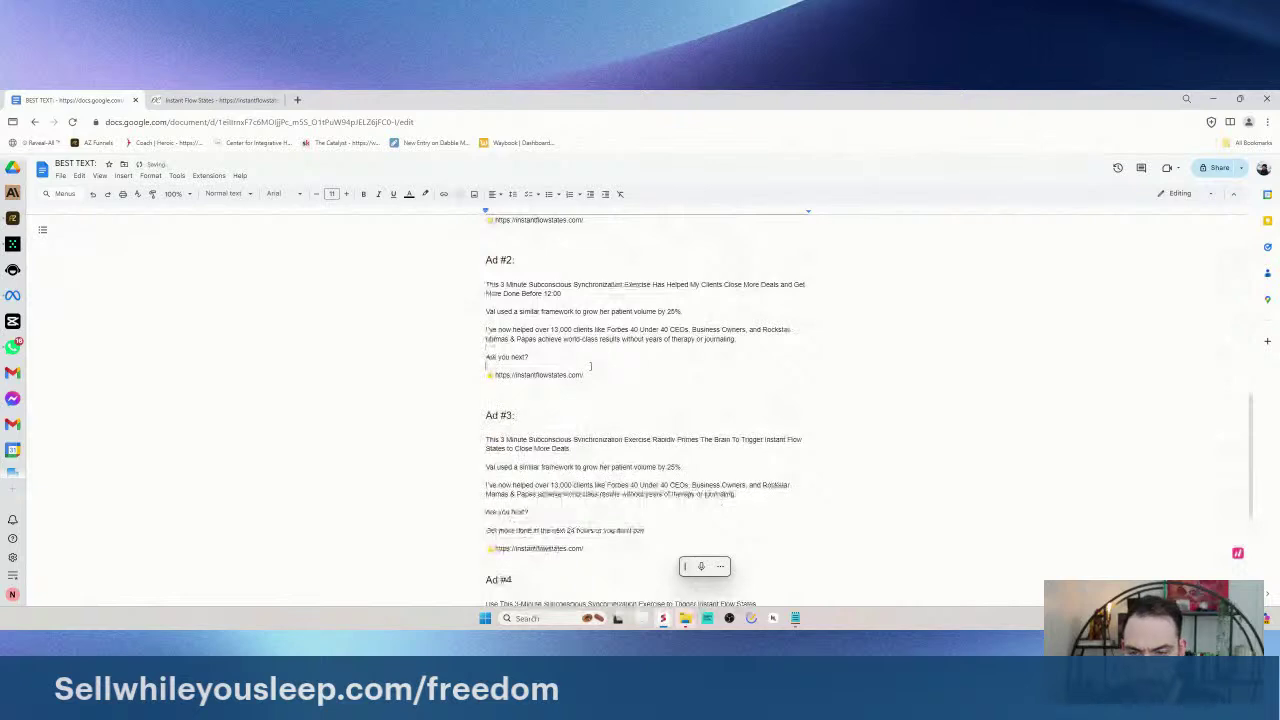
{"action": "key", "text": "ctrl+v"}
{"action": "scroll", "coordinate": [590, 366], "scroll_direction": "up", "scroll_amount": 2}
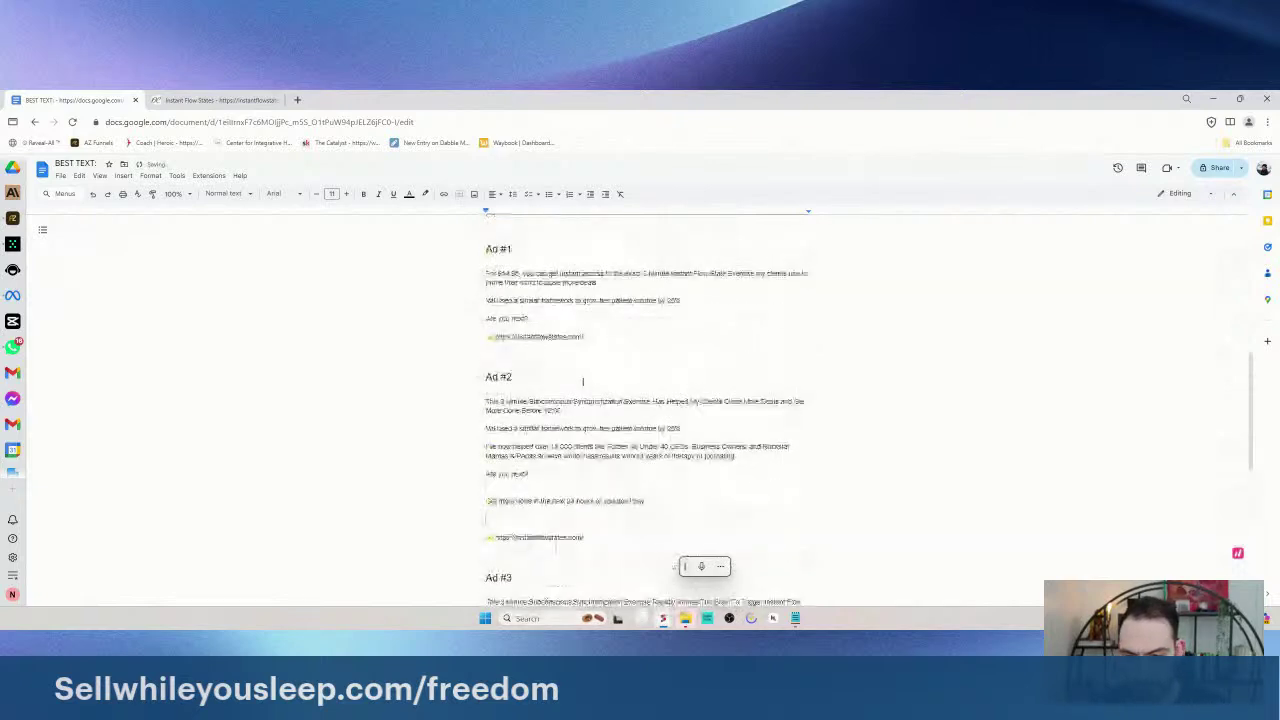
{"action": "scroll", "coordinate": [583, 381], "scroll_direction": "up", "scroll_amount": 2}
{"action": "left_click", "coordinate": [563, 431]}
{"action": "key", "text": "Return"}
{"action": "key", "text": "ctrl+v"}
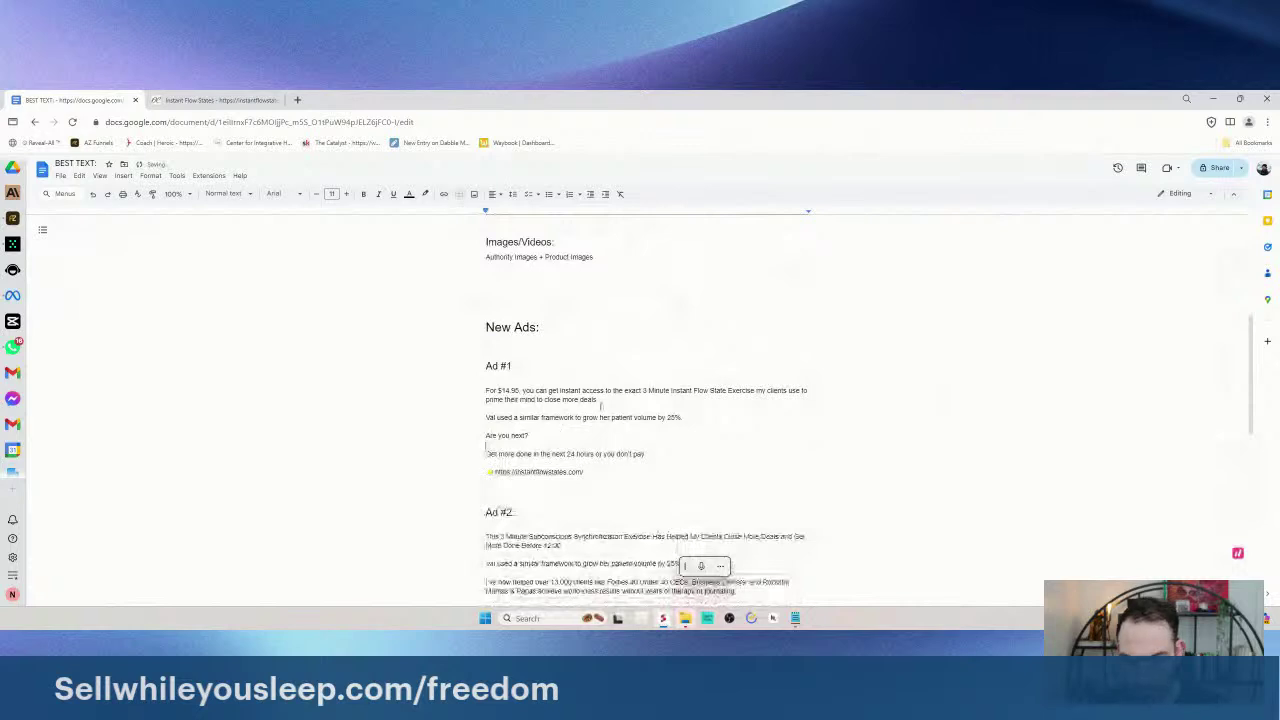
- Paste a copy of Ad #4 below it and renumber the heading to Ad #5
{"action": "scroll", "coordinate": [577, 418], "scroll_direction": "down", "scroll_amount": 5}
{"action": "left_click_drag", "start_coordinate": [486, 306], "coordinate": [560, 449]}
{"action": "left_click", "coordinate": [561, 451]}
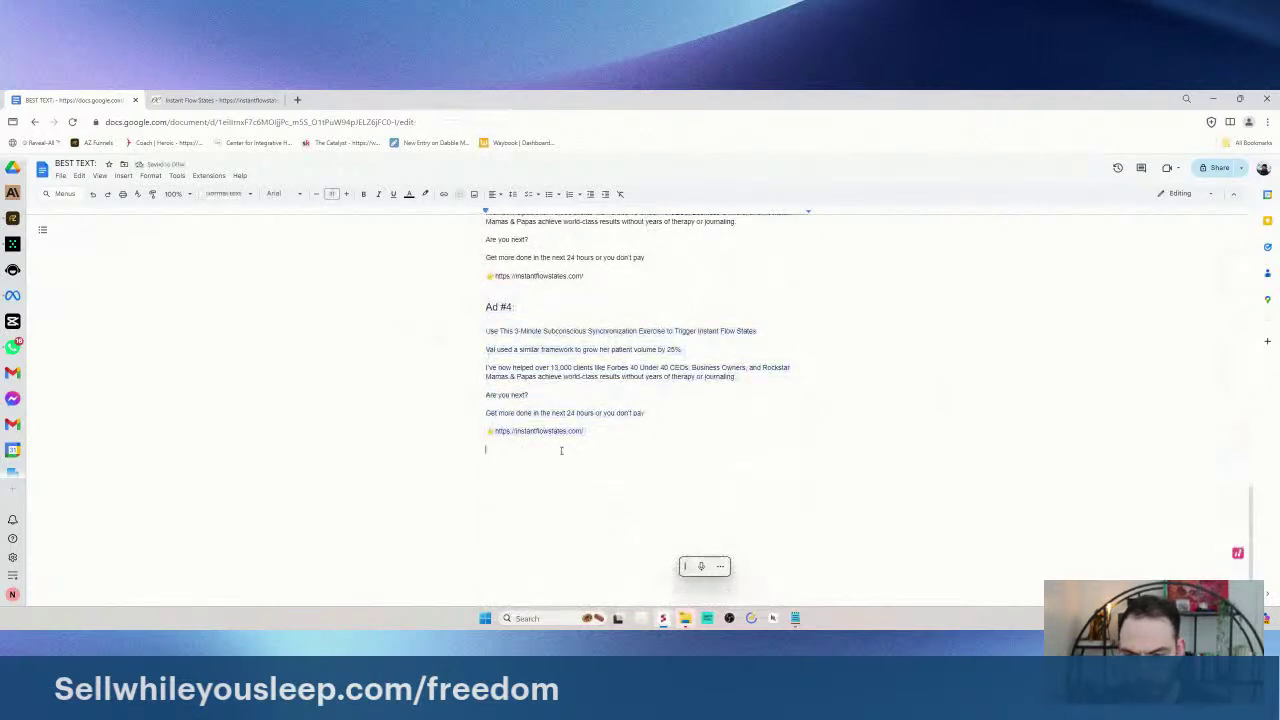
{"action": "key", "text": "ctrl+v"}
{"action": "left_click", "coordinate": [511, 421]}
{"action": "type", "text": "5"}
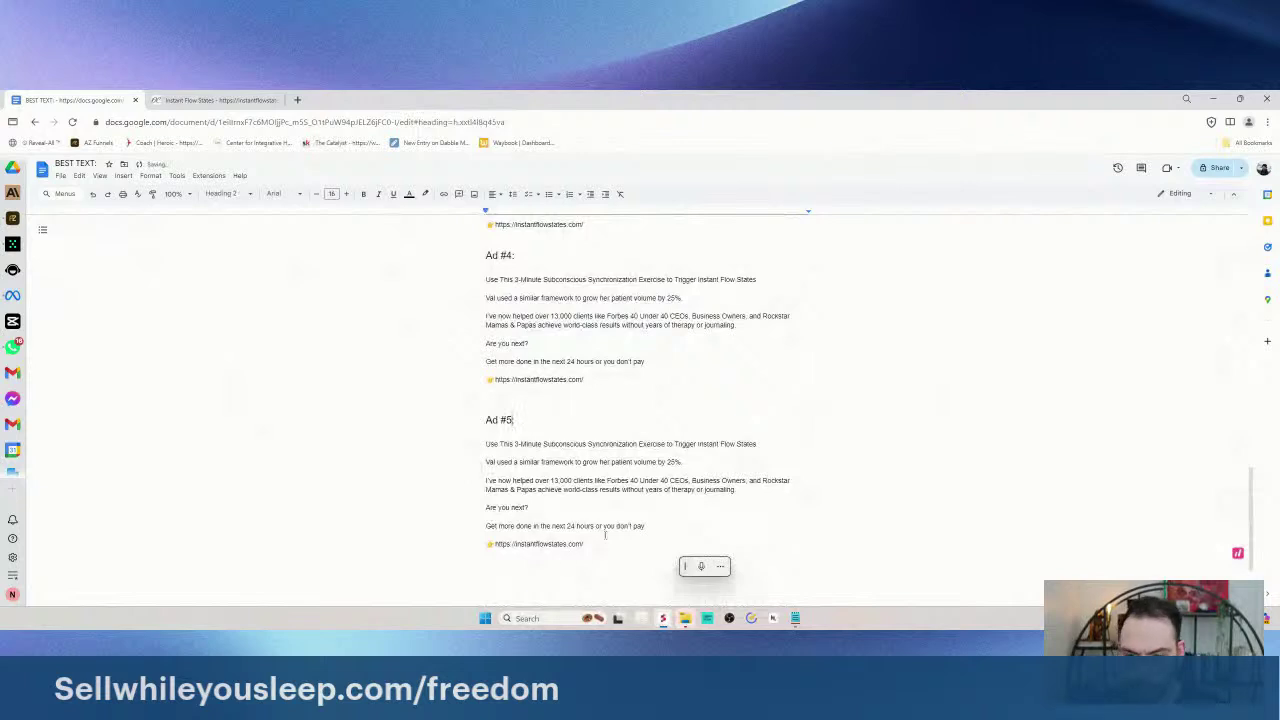
- Select the sales page's 'It's Like Taking a Pill That Removes Your Limits' headline, then the Ad #5 headline
{"action": "left_click", "coordinate": [215, 100]}
{"action": "scroll", "coordinate": [548, 320], "scroll_direction": "down", "scroll_amount": 5}
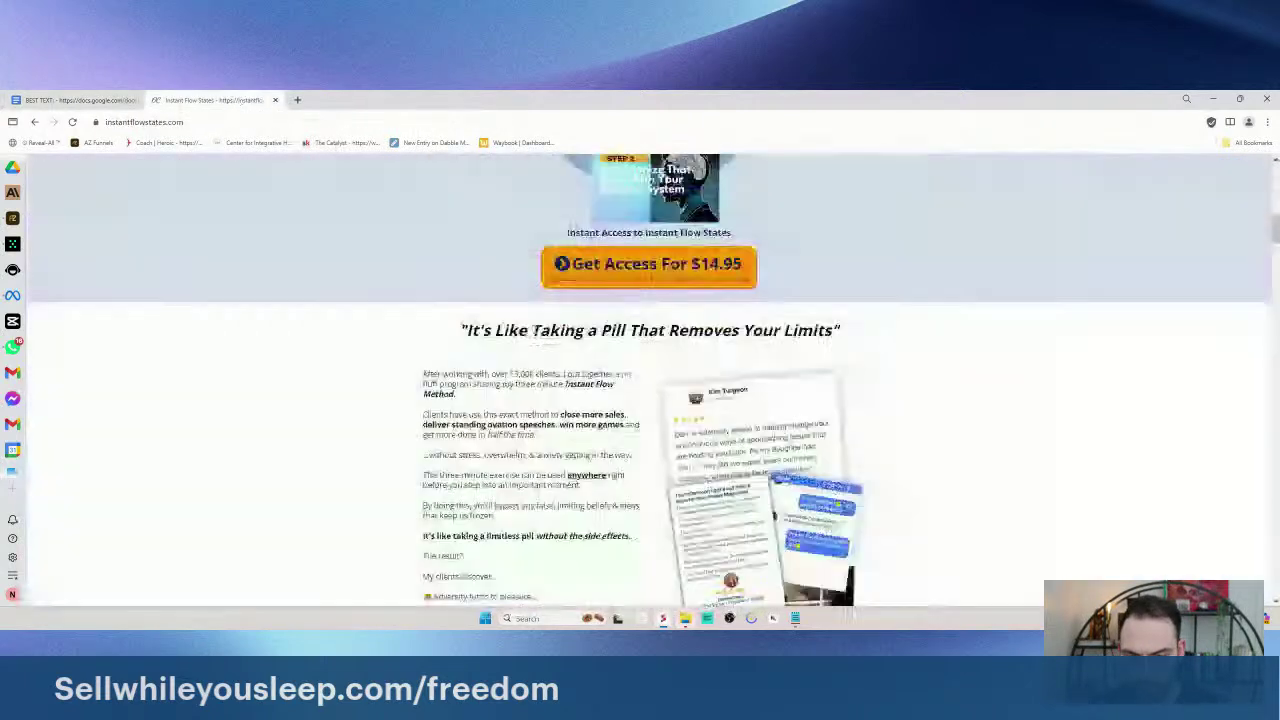
{"action": "scroll", "coordinate": [666, 311], "scroll_direction": "down", "scroll_amount": 1}
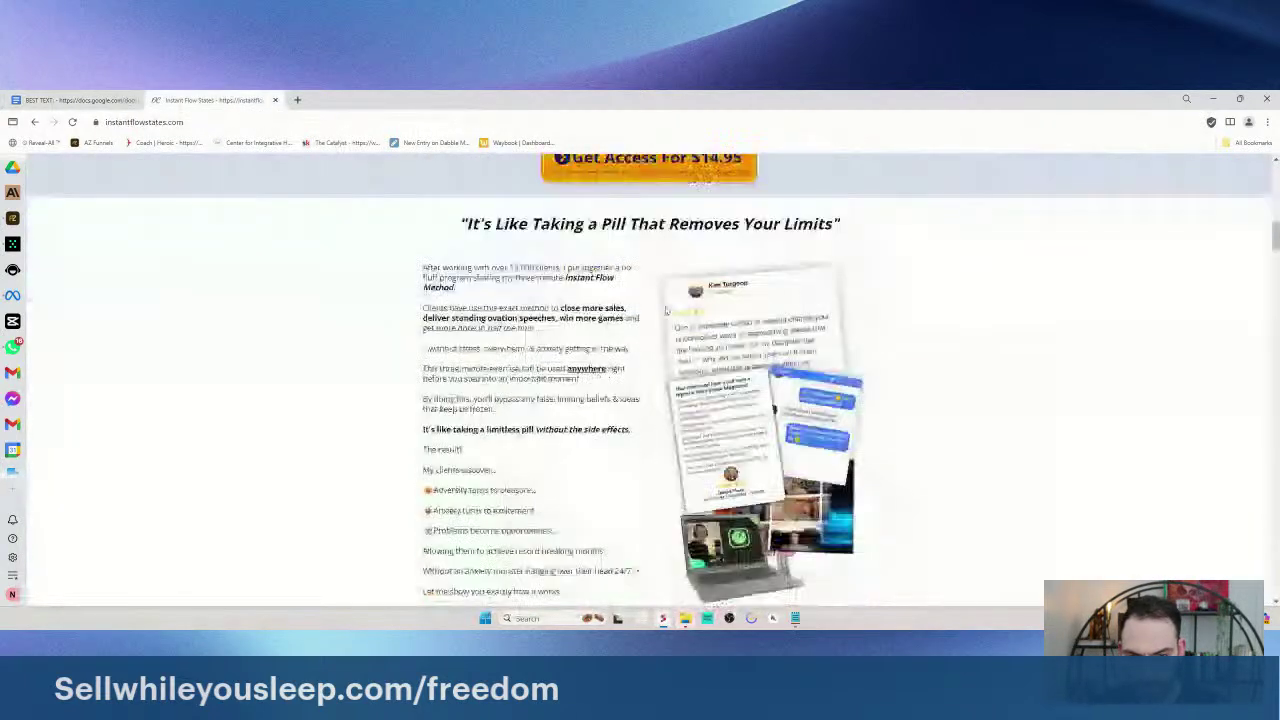
{"action": "scroll", "coordinate": [666, 311], "scroll_direction": "up", "scroll_amount": 1}
{"action": "left_click_drag", "start_coordinate": [833, 272], "coordinate": [458, 270]}
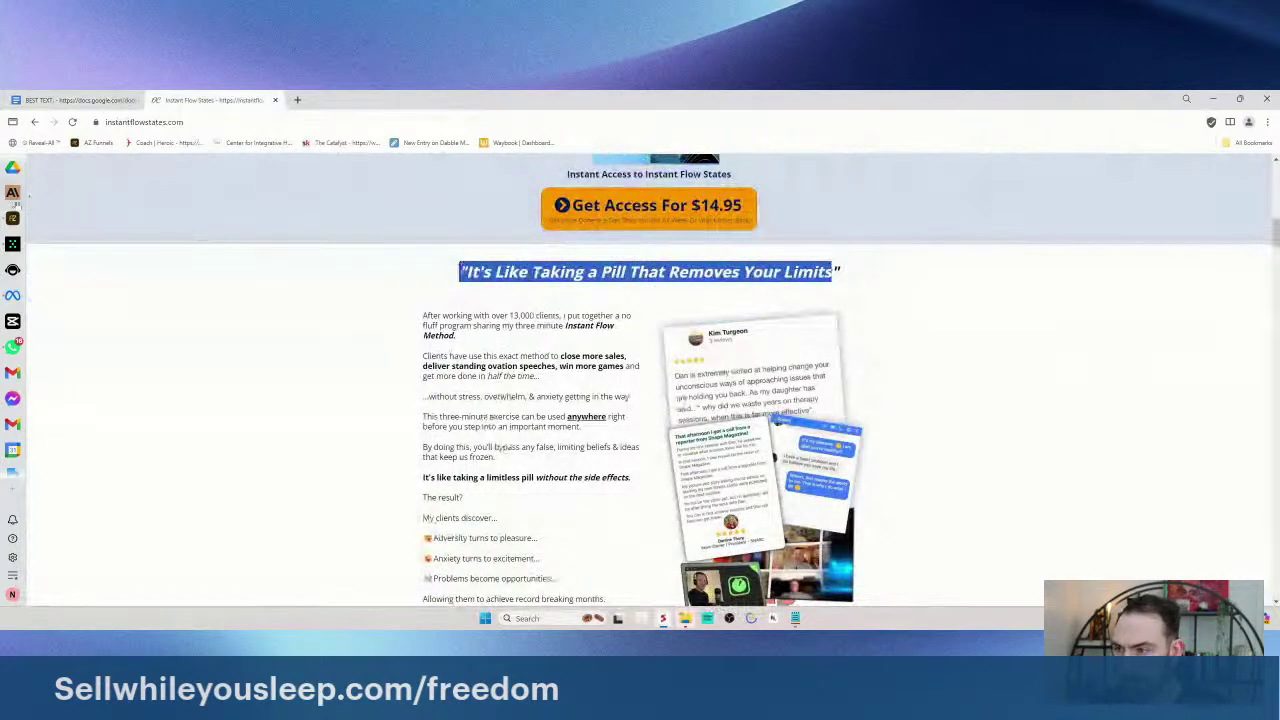
{"action": "left_click", "coordinate": [12, 245]}
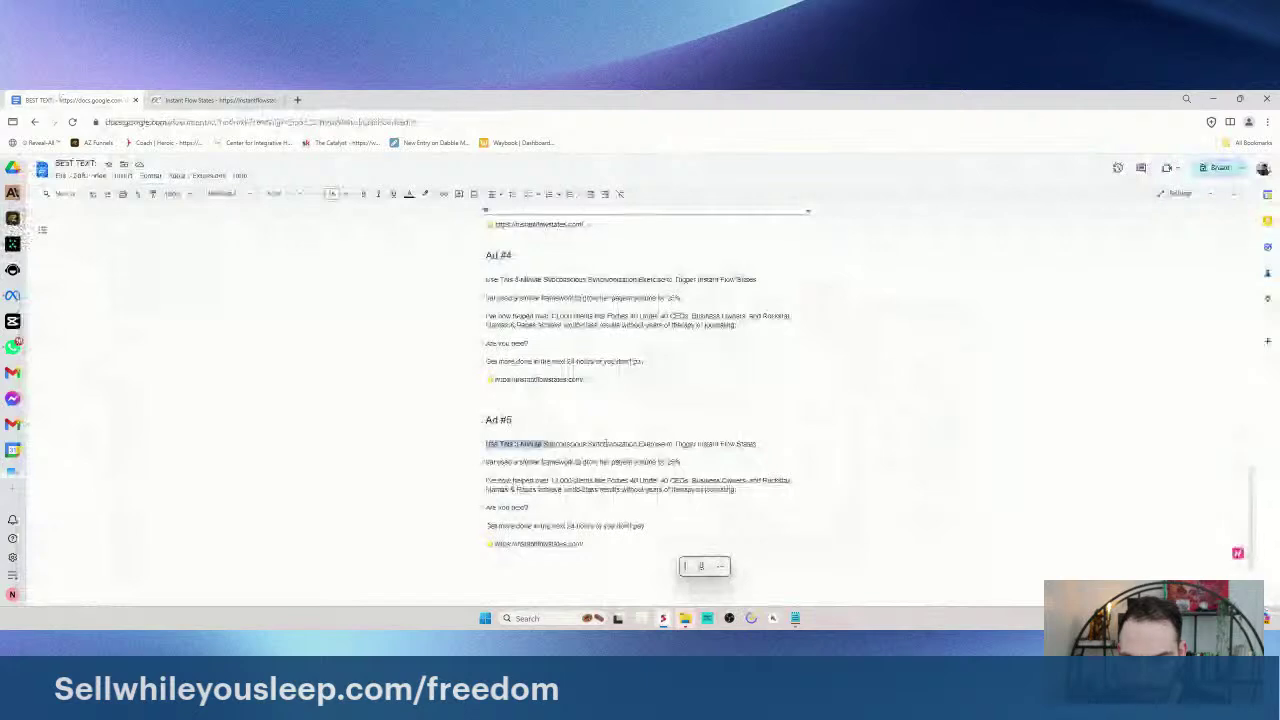
{"action": "left_click_drag", "start_coordinate": [756, 444], "coordinate": [480, 443]}
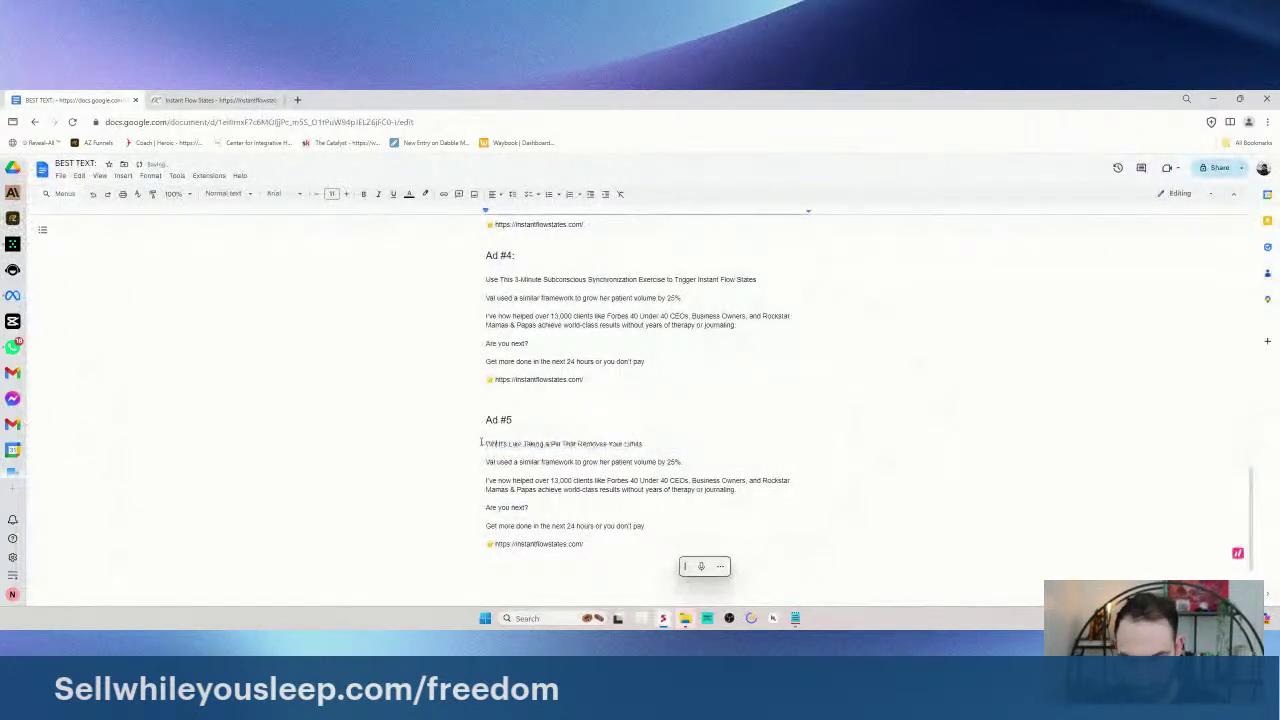
- Insert a 👆 emoji on a new line under the Ad #5 headline
{"action": "type", "text": "This 3 M"}
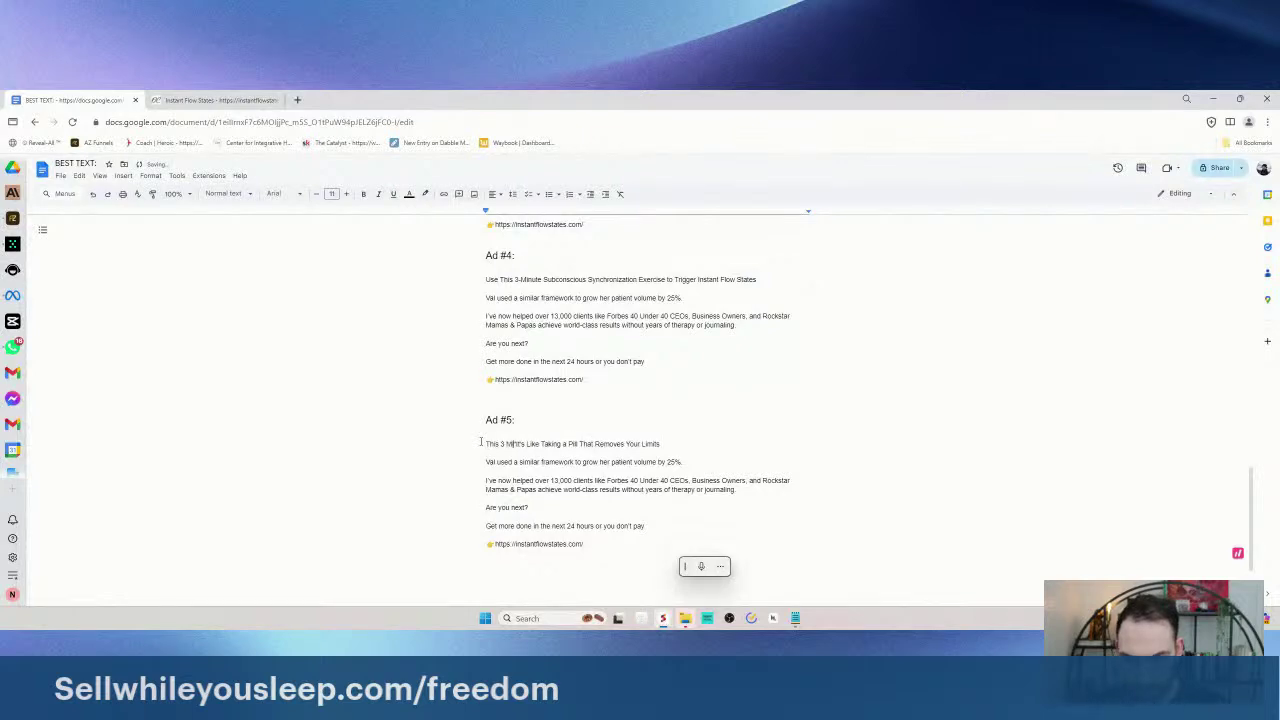
{"action": "key", "text": "BackSpace"}
{"action": "key", "text": "BackSpace"}
{"action": "key", "text": "BackSpace"}
{"action": "key", "text": "BackSpace"}
{"action": "key", "text": "BackSpace"}
{"action": "key", "text": "BackSpace"}
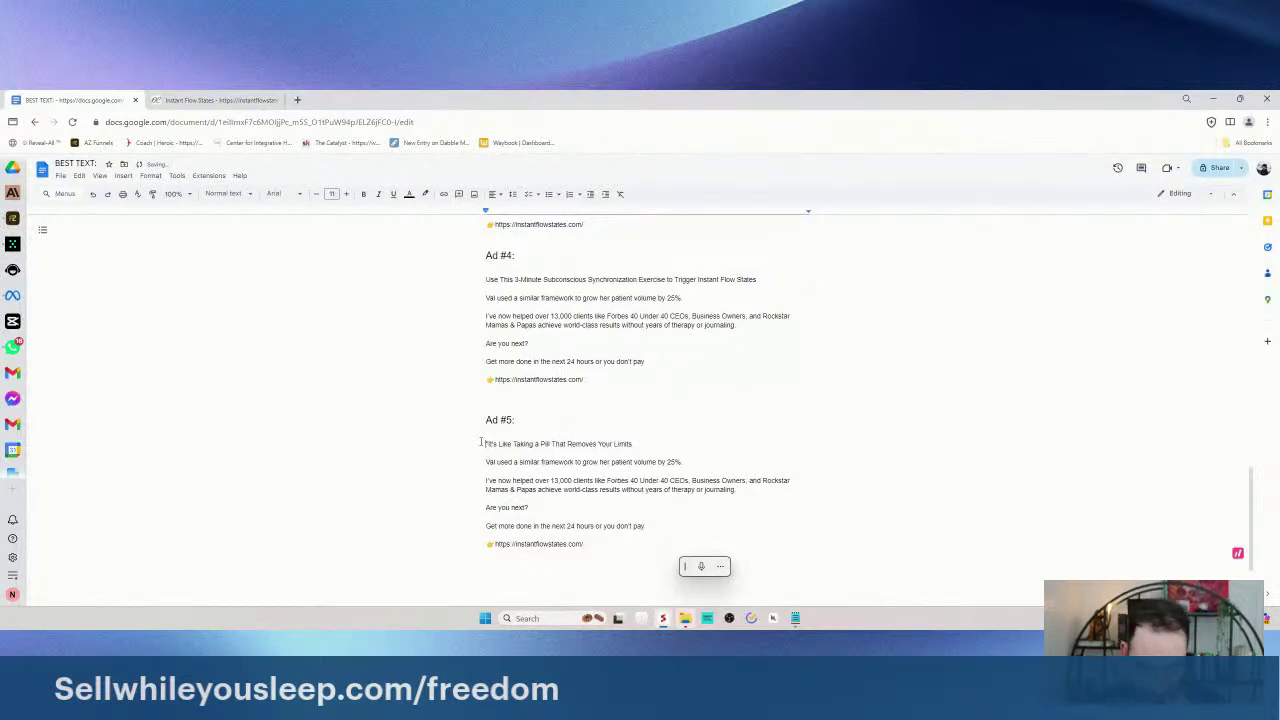
{"action": "key", "text": "Return"}
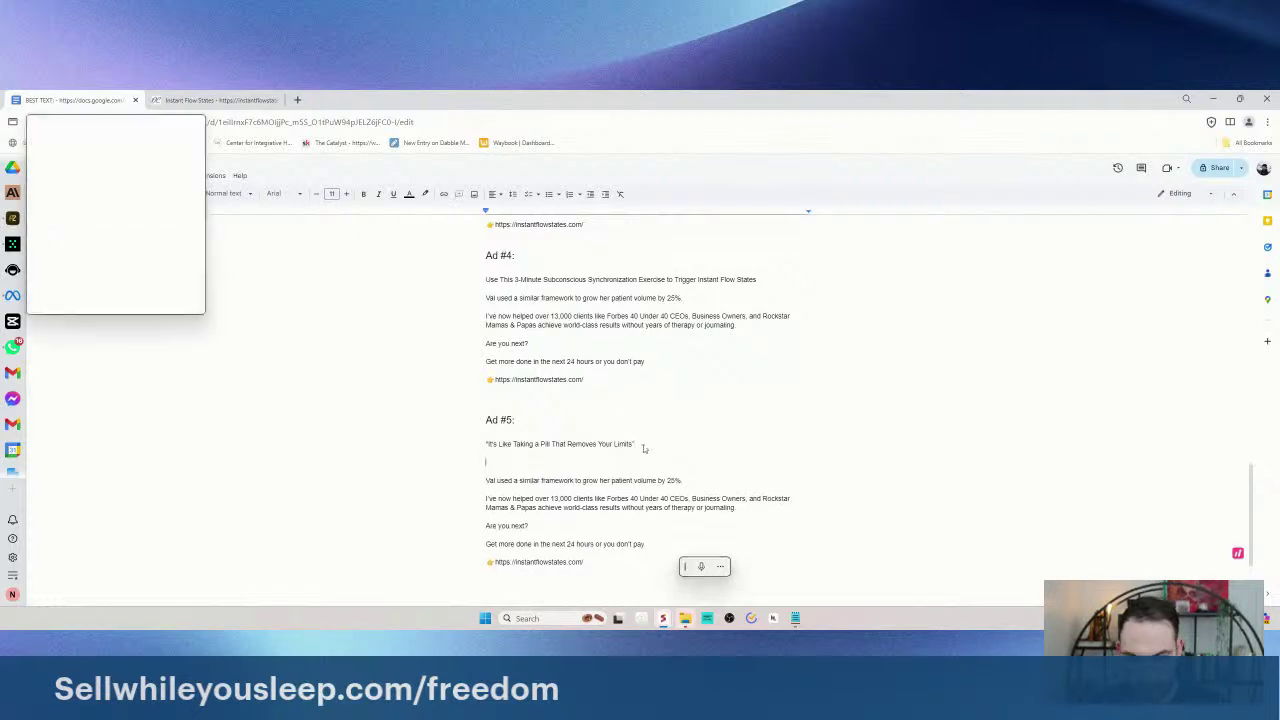
{"action": "type", "text": "up"}
{"action": "key", "text": "super"}
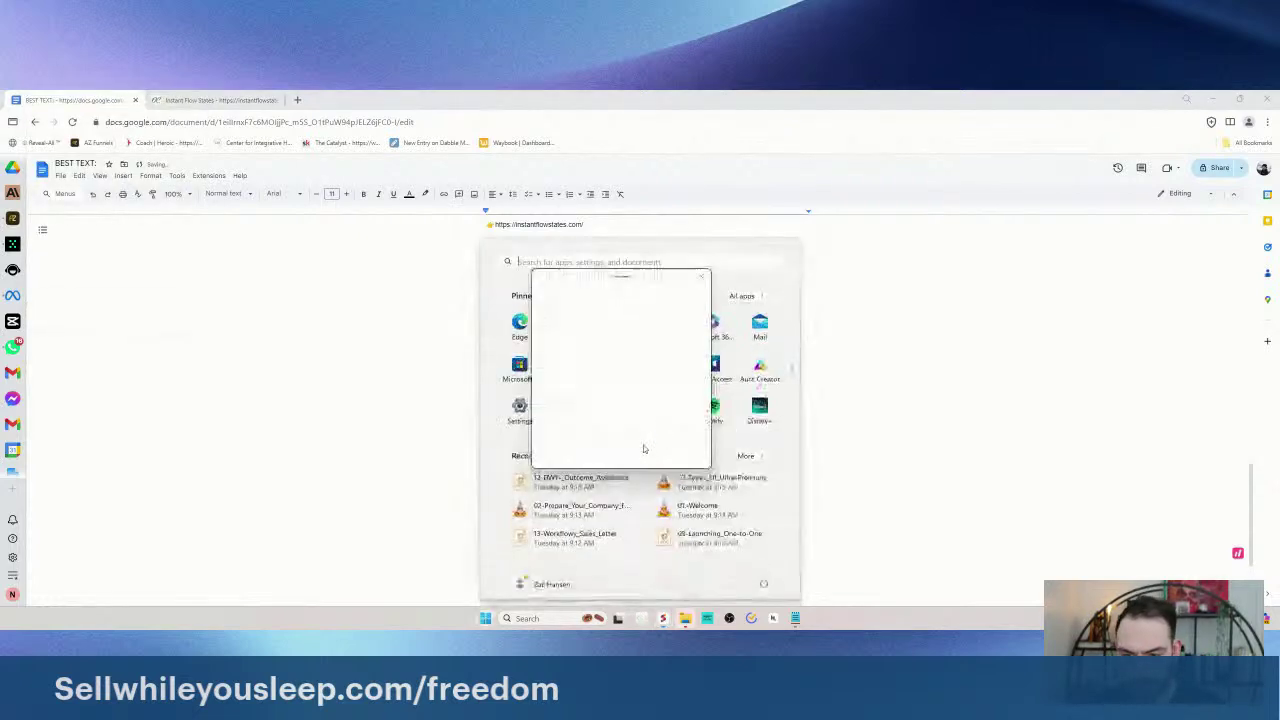
{"action": "left_click", "coordinate": [481, 467]}
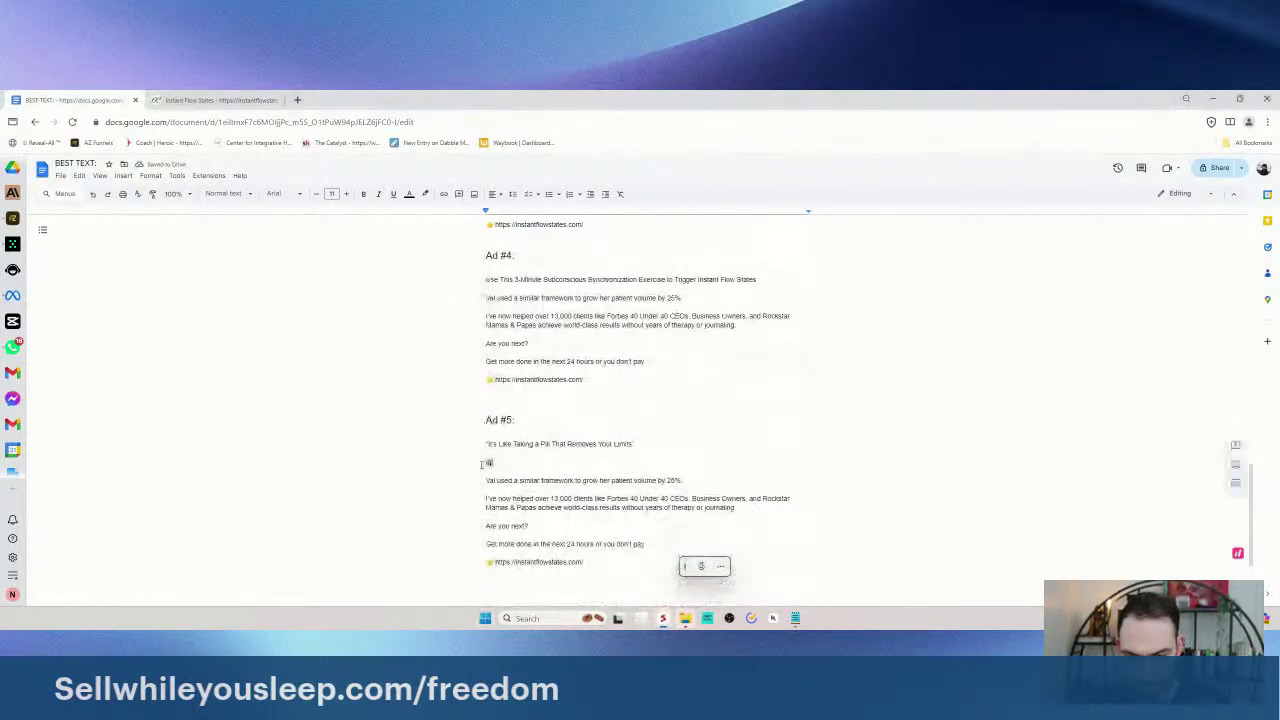
{"action": "type", "text": "up"}
{"action": "key", "text": "super+shift+s"}
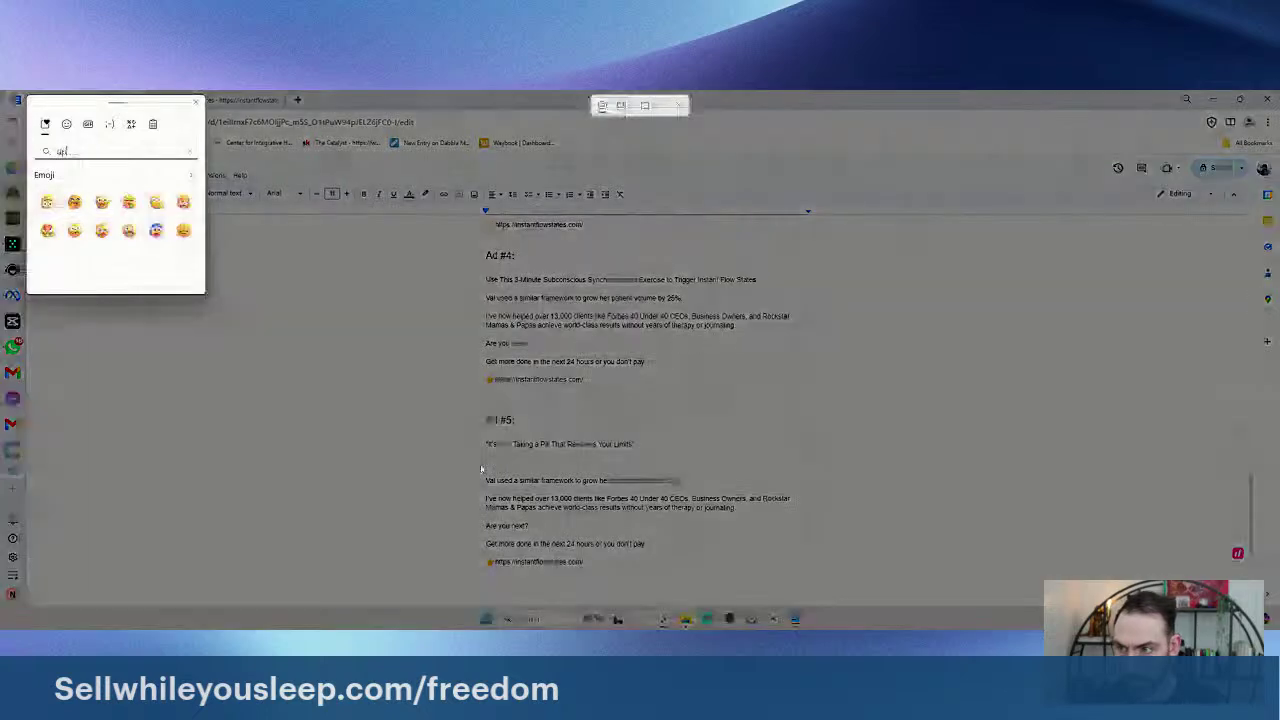
{"action": "key", "text": "BackSpace"}
{"action": "key", "text": "BackSpace"}
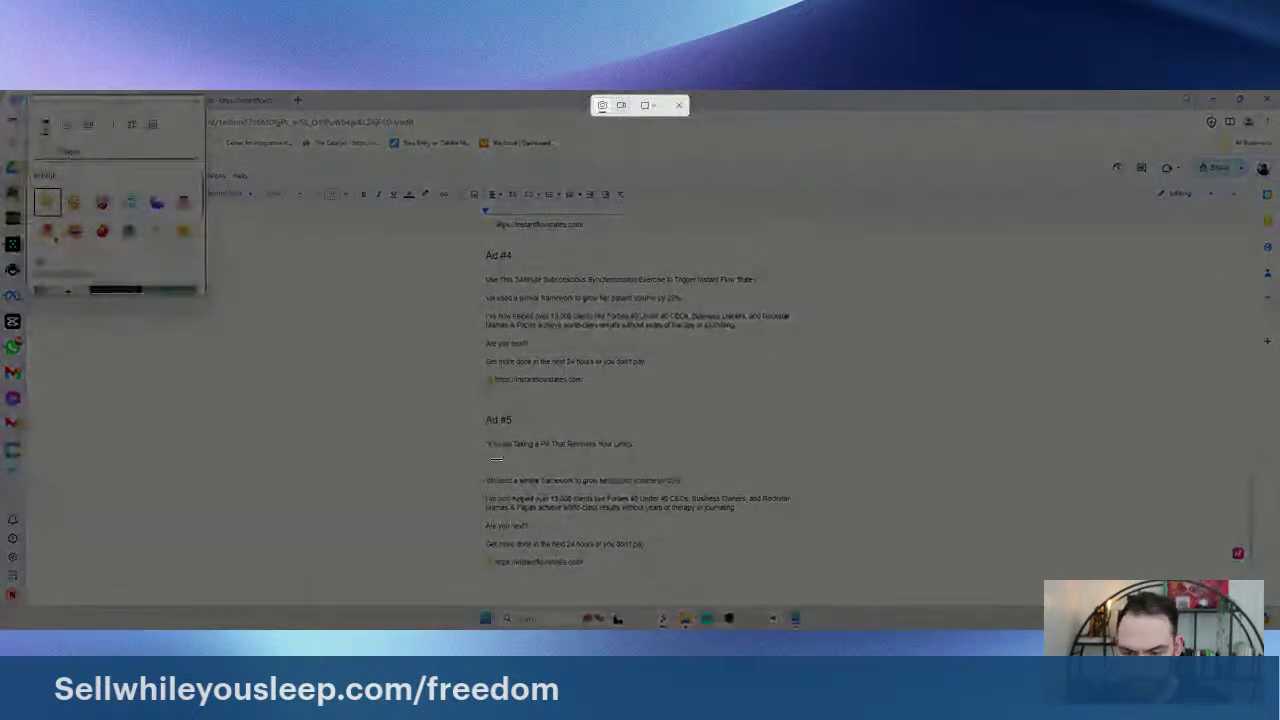
{"action": "key", "text": "Escape"}
{"action": "key", "text": "Return"}
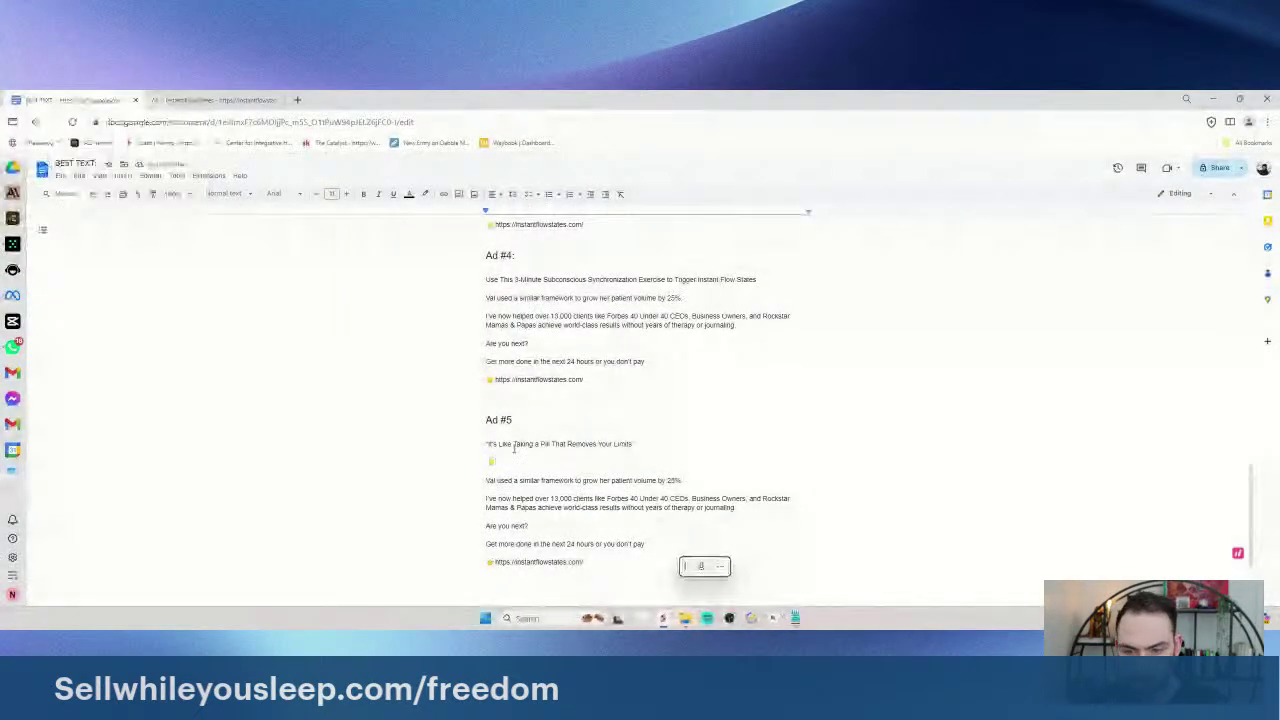
- Type 'This is what a client told me this subconscious synchronization exercise was like' and 'Most of us know WHAT to do.'
{"action": "type", "text": "This is what a"}
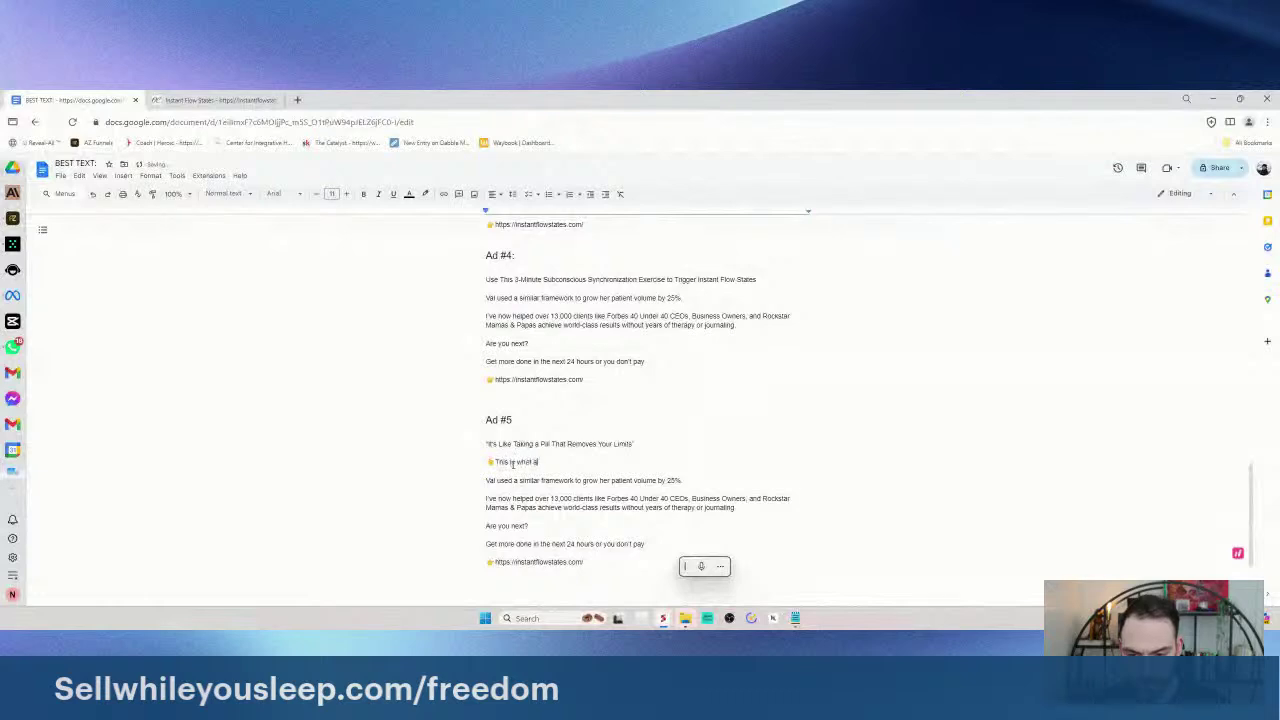
{"action": "type", "text": " client thld me"}
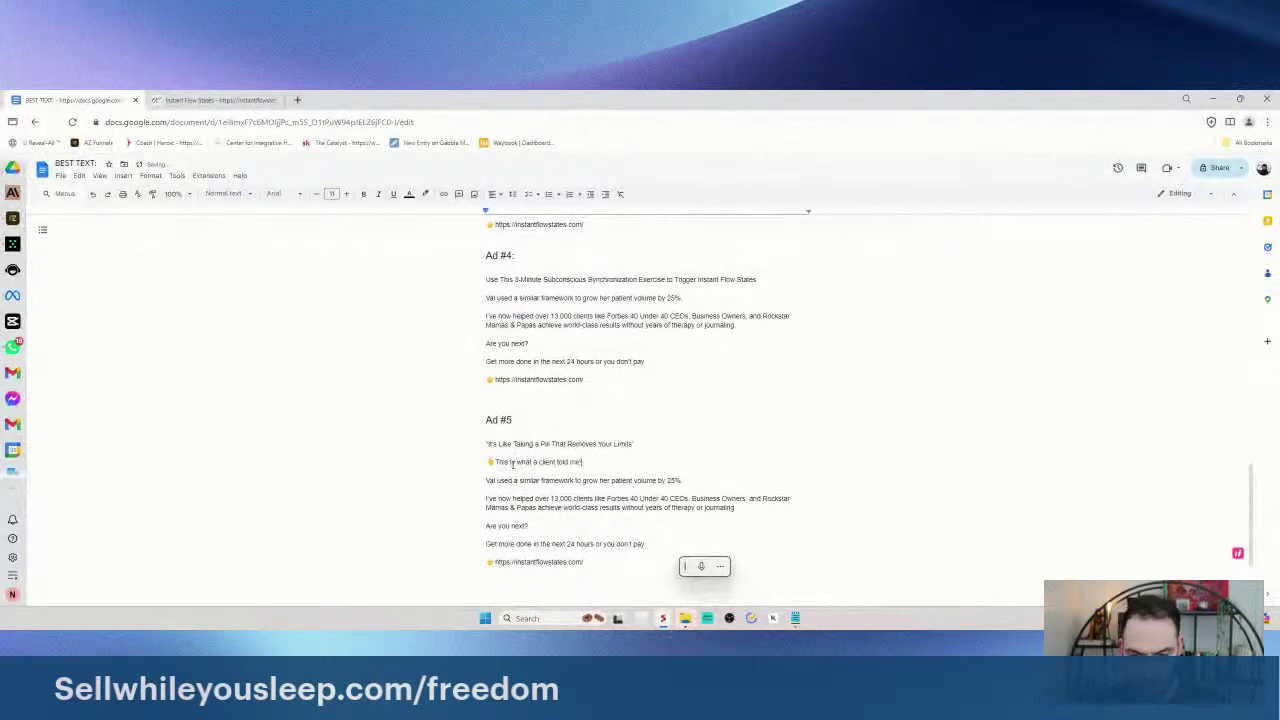
{"action": "type", "text": " this sum"}
{"action": "type", "text": "conscious synchronization exercise was like"}
{"action": "key", "text": "Return"}
{"action": "type", "text": "Must a"}
{"action": "type", "text": "f us"}
{"action": "right_click", "coordinate": [668, 463]}
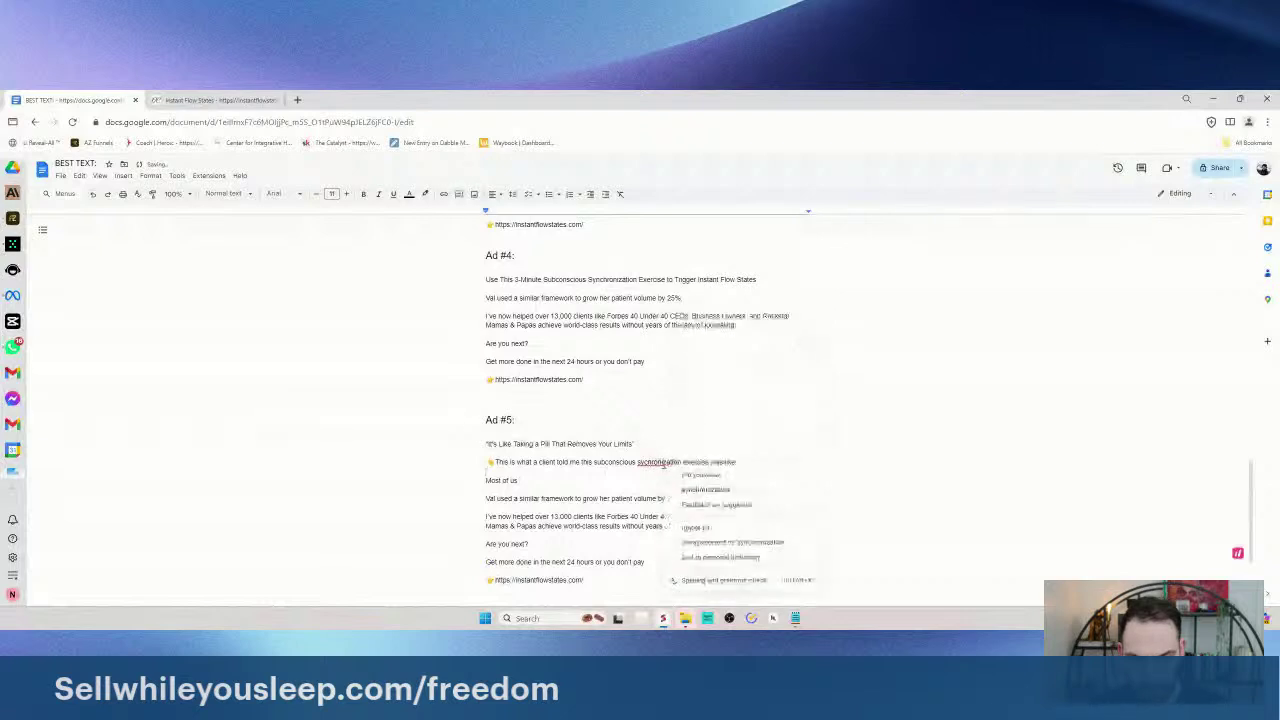
{"action": "left_click", "coordinate": [705, 489]}
{"action": "key", "text": "super+h"}
{"action": "left_click", "coordinate": [534, 480]}
{"action": "type", "text": "know WHAT to do."}
{"action": "key", "text": "Return"}
- Add lines about subconsciously planted limiting beliefs and clients' past struggle with endless procrastination
{"action": "type", "text": "Yet, we hav"}
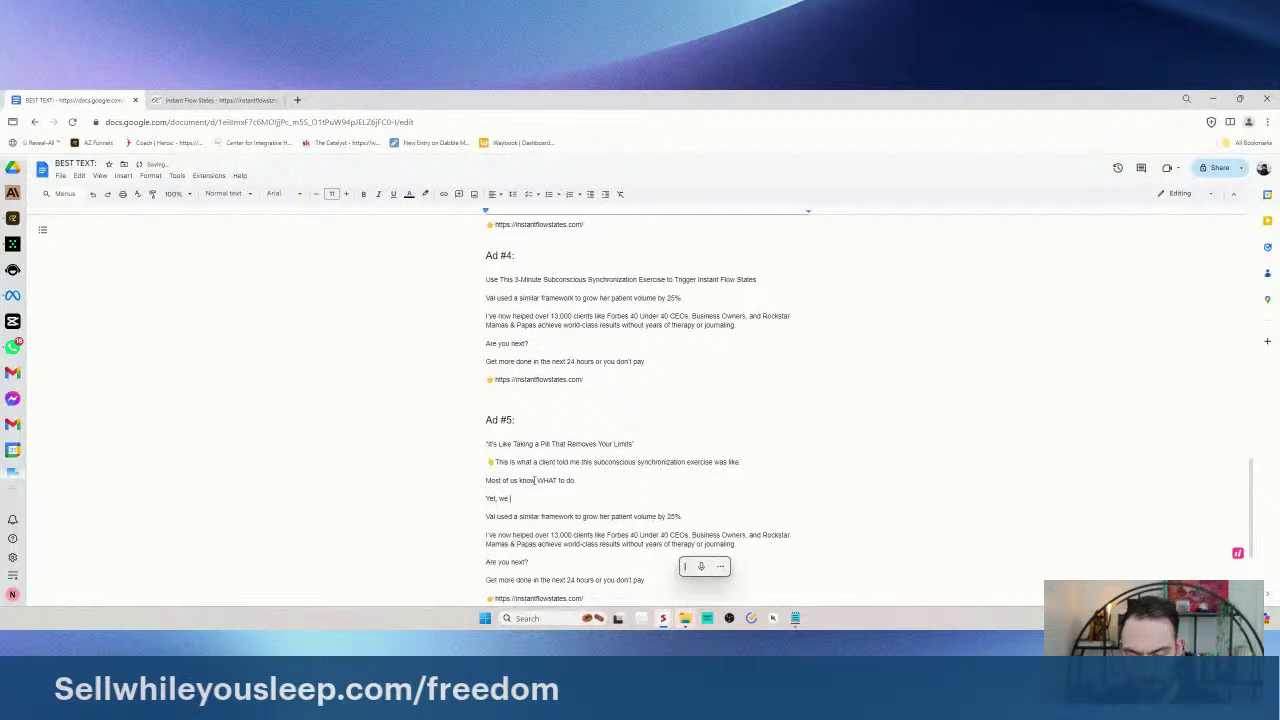
{"action": "type", "text": "e "}
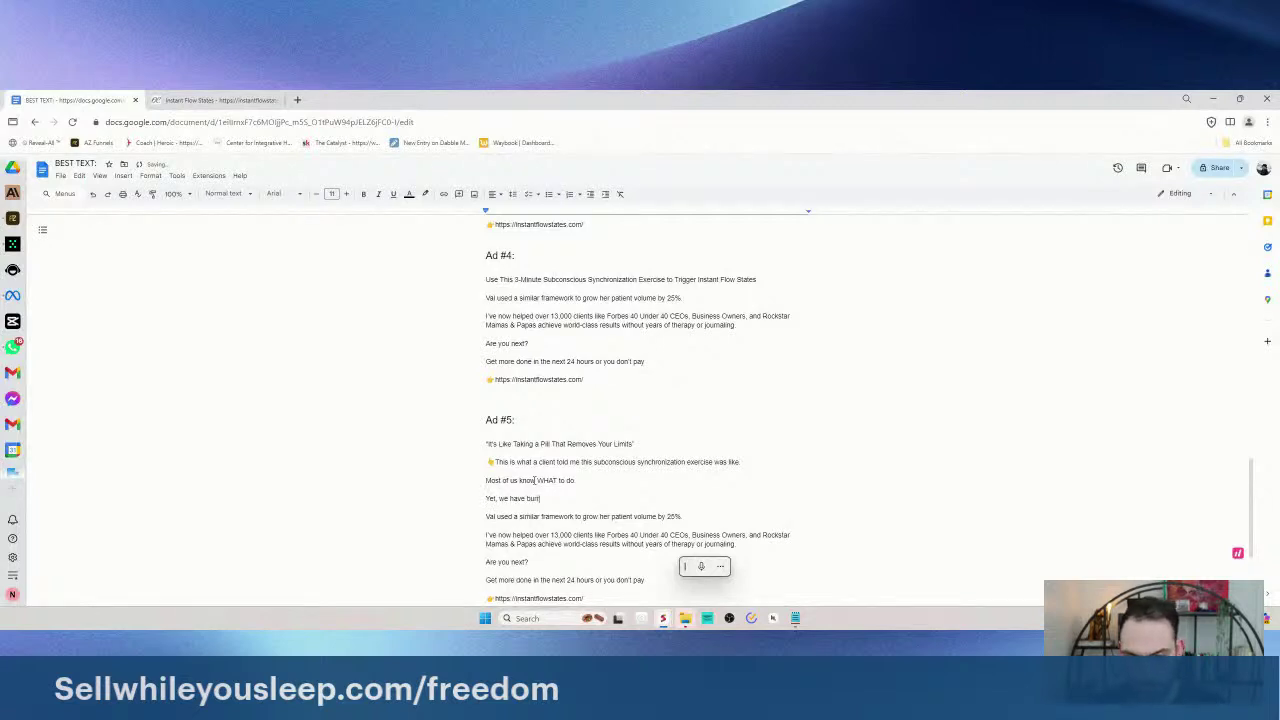
{"action": "type", "text": "limiting beliefs"}
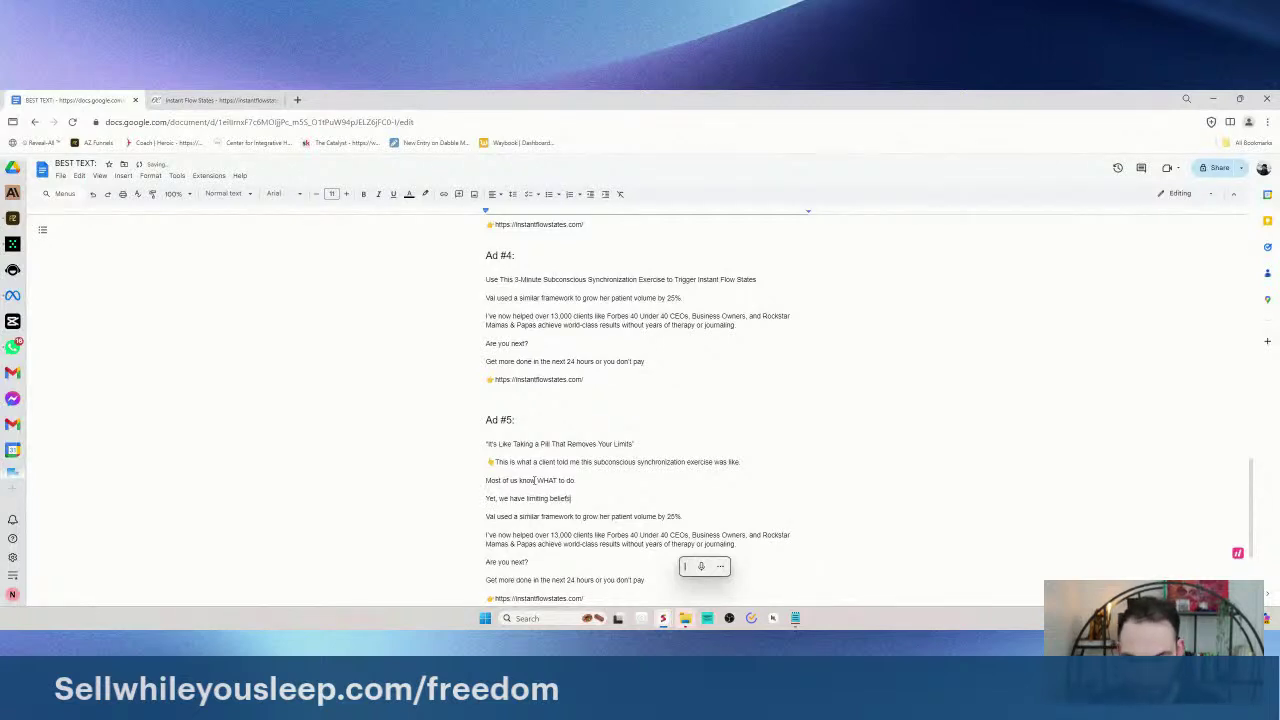
{"action": "type", "text": " and ideas that have been subconsciously plante"}
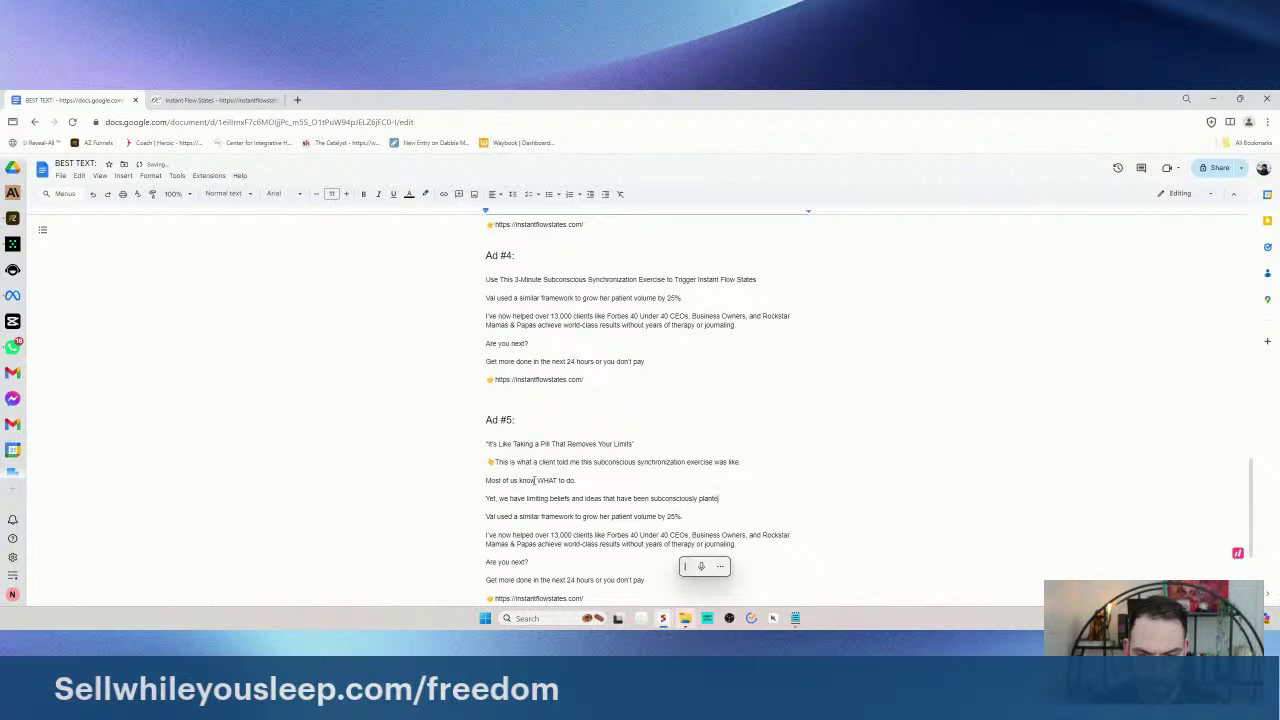
{"action": "type", "text": "d in our b"}
{"action": "type", "text": "ind that hold us back."}
{"action": "key", "text": "Return"}
{"action": "type", "text": "This is why we"}
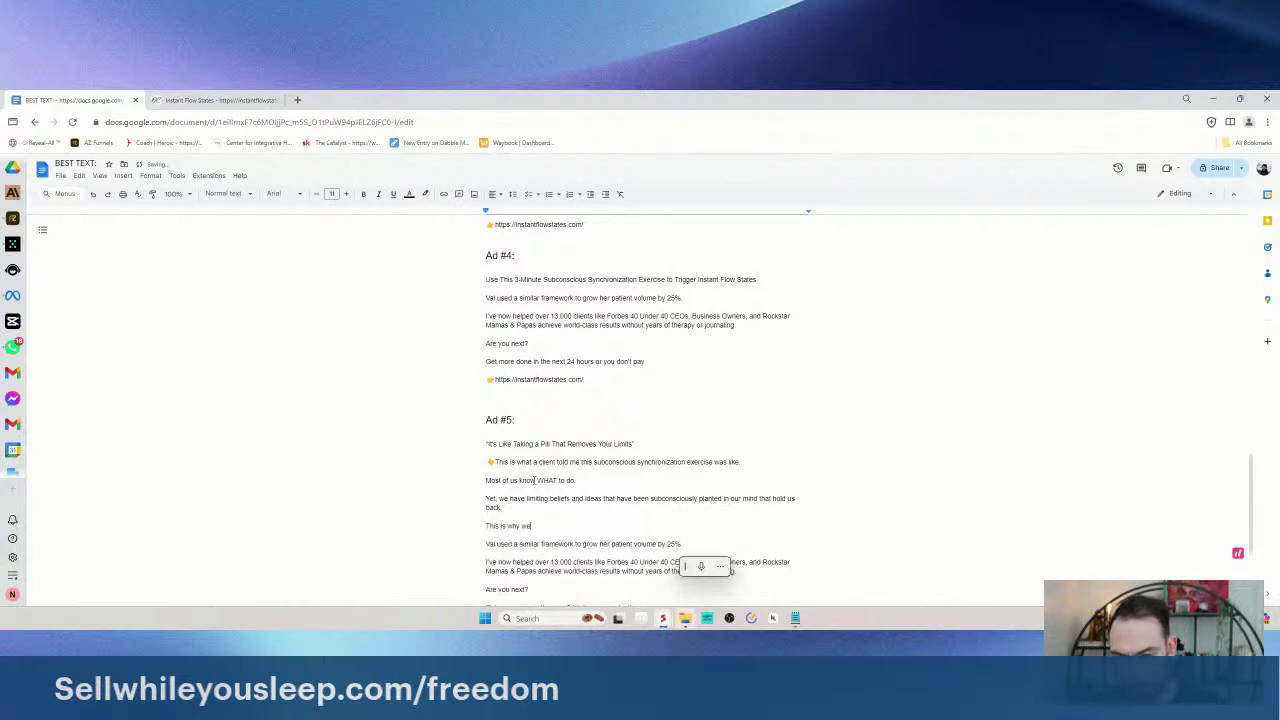
{"action": "scroll", "coordinate": [534, 480], "scroll_direction": "down", "scroll_amount": 3}
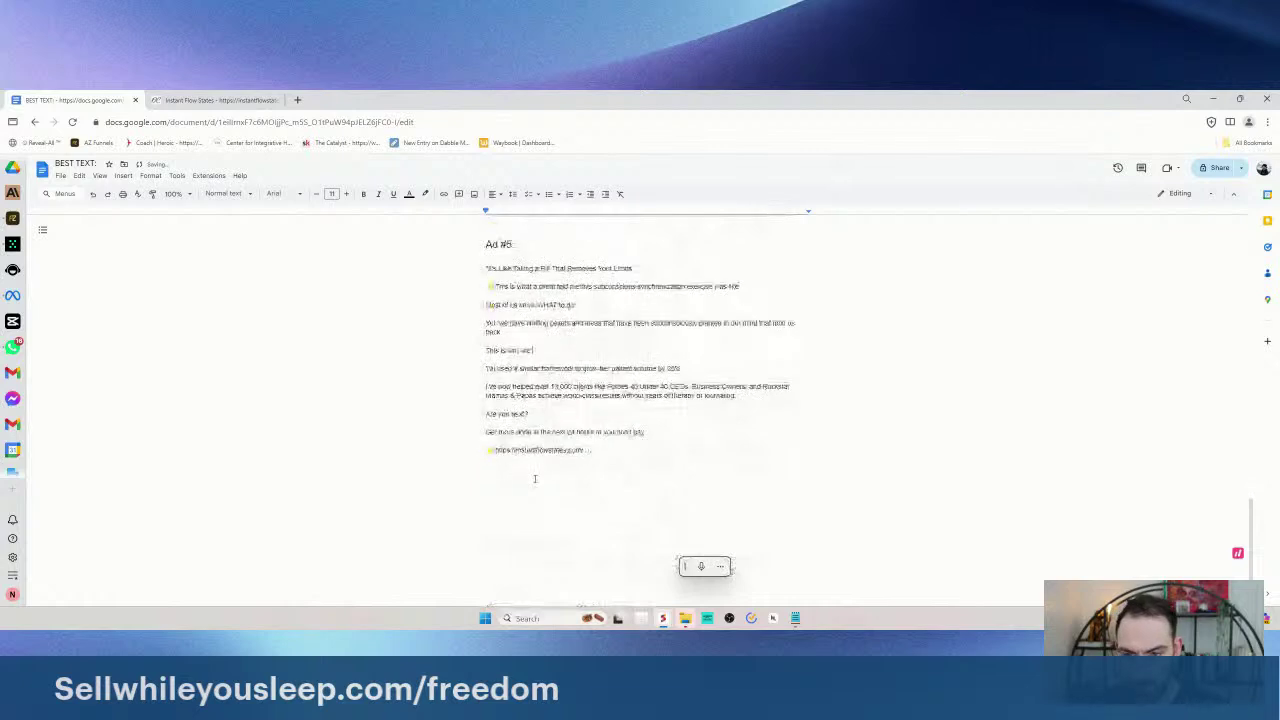
{"action": "type", "text": "any of my cl"}
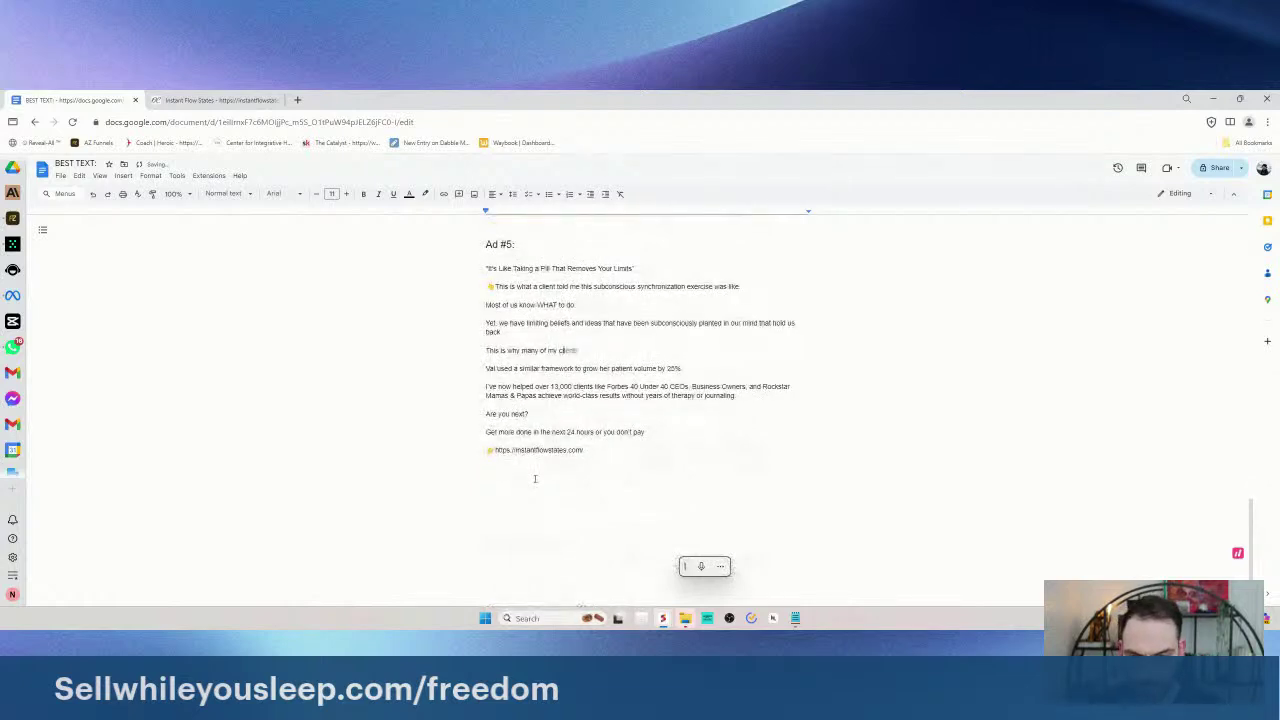
{"action": "type", "text": "ients previous"}
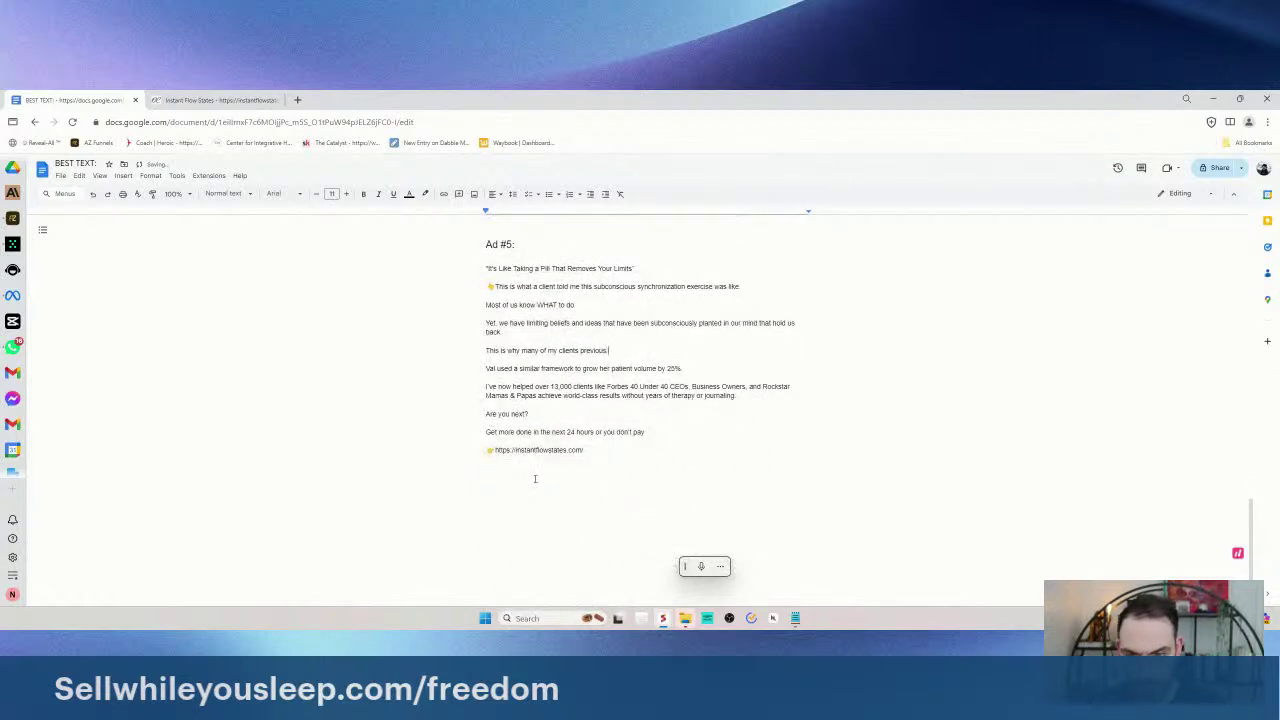
{"action": "type", "text": "ly struggled"}
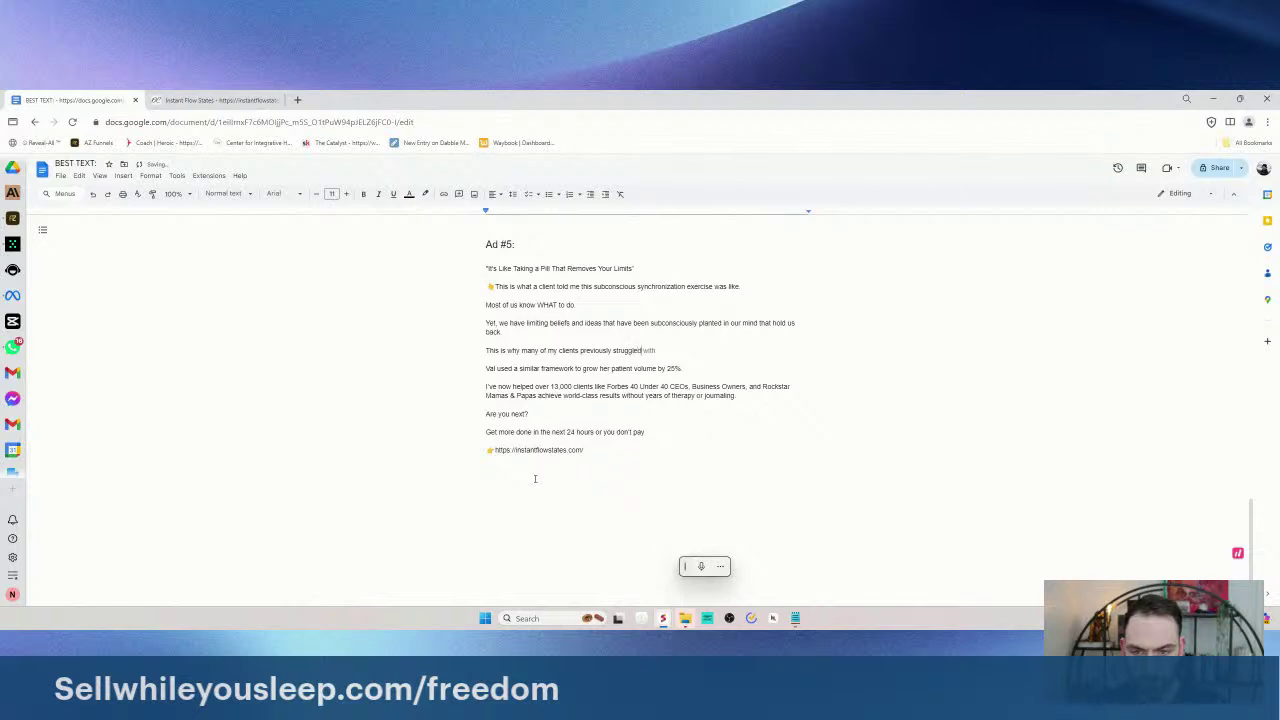
{"action": "type", "text": " with endless procrastination."}
- Insert a weary-face emoji after 'procrastination' using the emoji picker's 'tired' search
{"action": "key", "text": "super+period"}
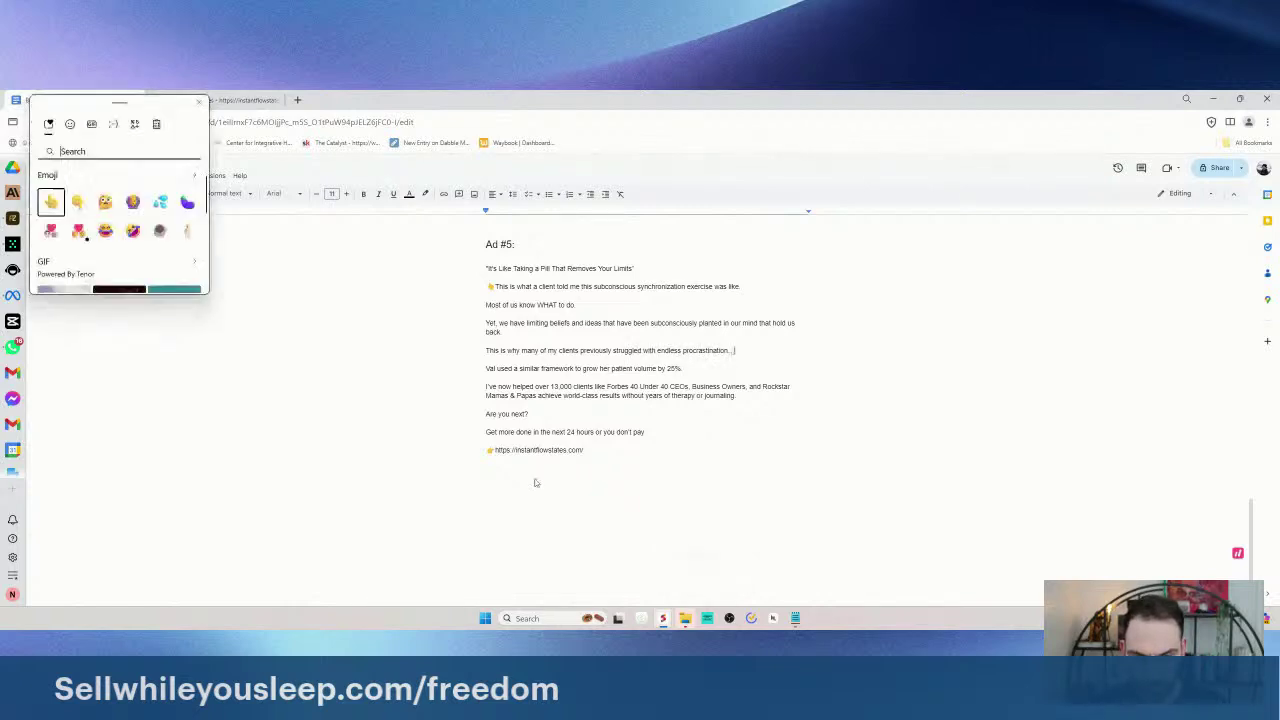
{"action": "type", "text": "spin"}
{"action": "key", "text": "BackSpace"}
{"action": "key", "text": "BackSpace"}
{"action": "key", "text": "BackSpace"}
{"action": "key", "text": "BackSpace"}
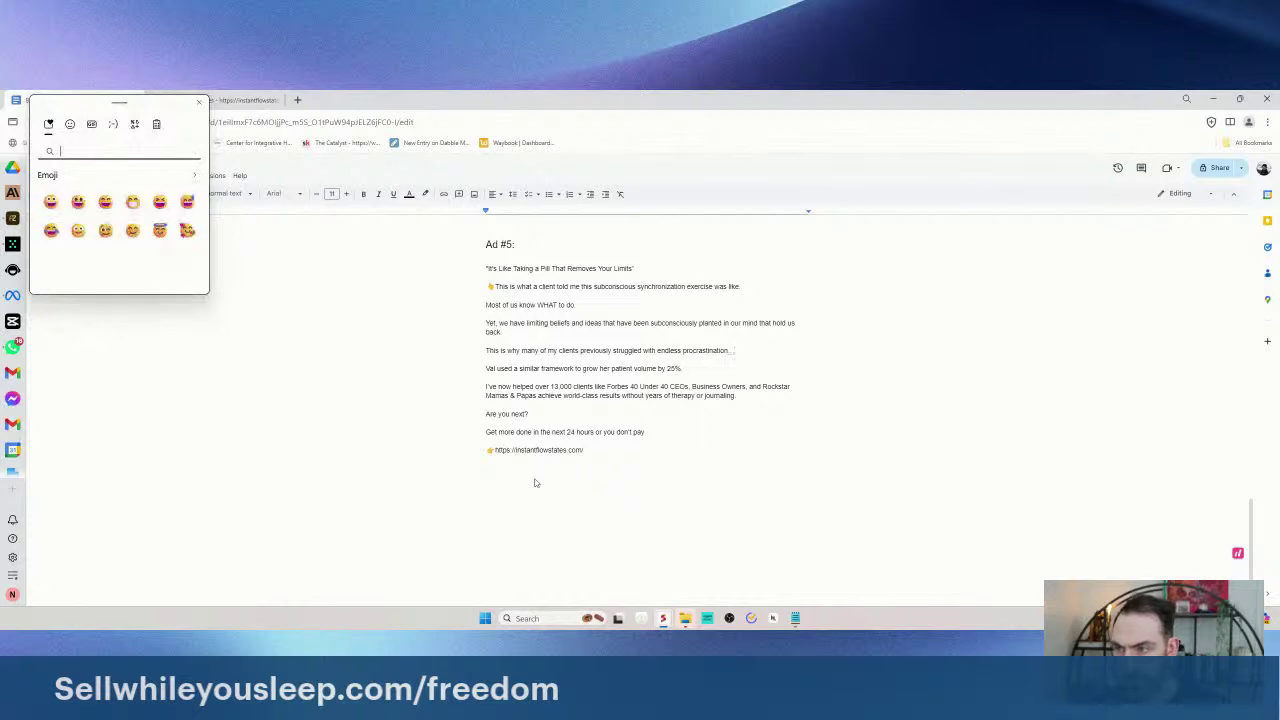
{"action": "type", "text": "cycl"}
{"action": "key", "text": "BackSpace"}
{"action": "key", "text": "BackSpace"}
{"action": "key", "text": "BackSpace"}
{"action": "key", "text": "BackSpace"}
{"action": "type", "text": "overh"}
{"action": "key", "text": "BackSpace"}
{"action": "key", "text": "BackSpace"}
{"action": "key", "text": "BackSpace"}
{"action": "type", "text": "tired"}
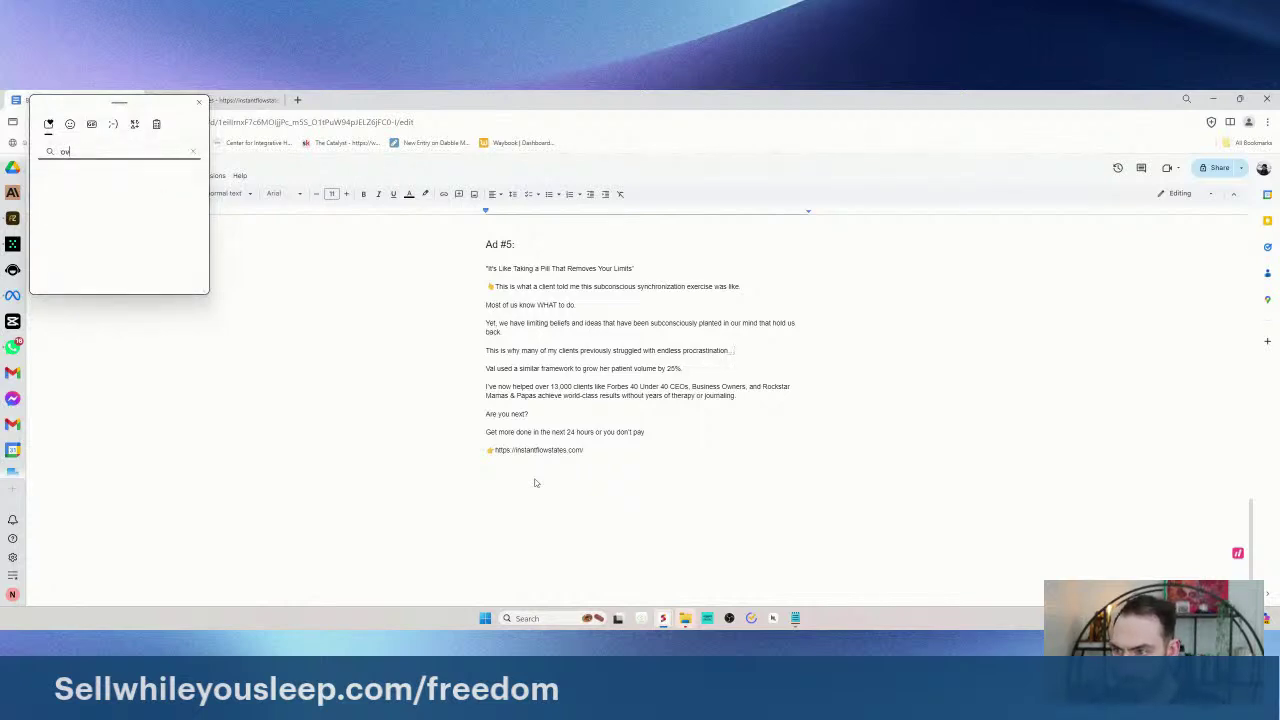
{"action": "key", "text": "Down"}
{"action": "key", "text": "Right"}
{"action": "key", "text": "Right"}
{"action": "key", "text": "Right"}
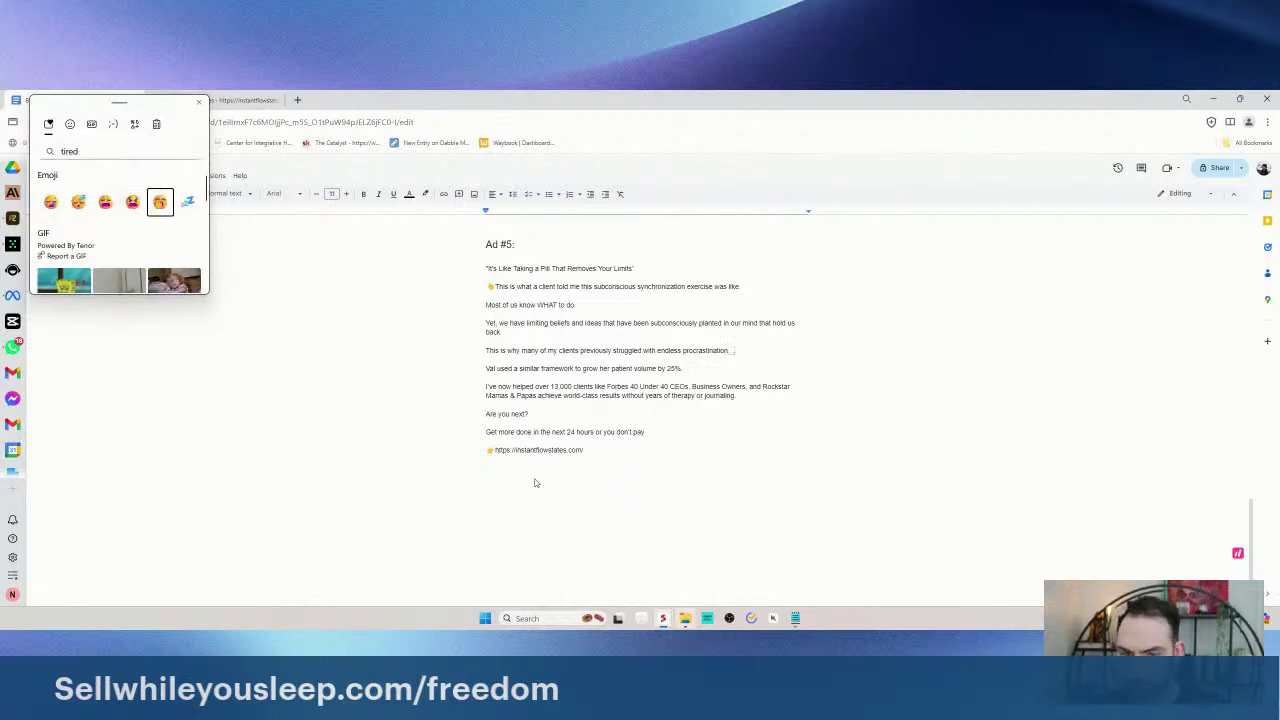
{"action": "key", "text": "Return"}
{"action": "key", "text": "Return"}
- Add 'They KNEW what to do' and '...but just couldn't get their mind to make it happen'
{"action": "type", "text": "They"}
{"action": "type", "text": " KNEW wh"}
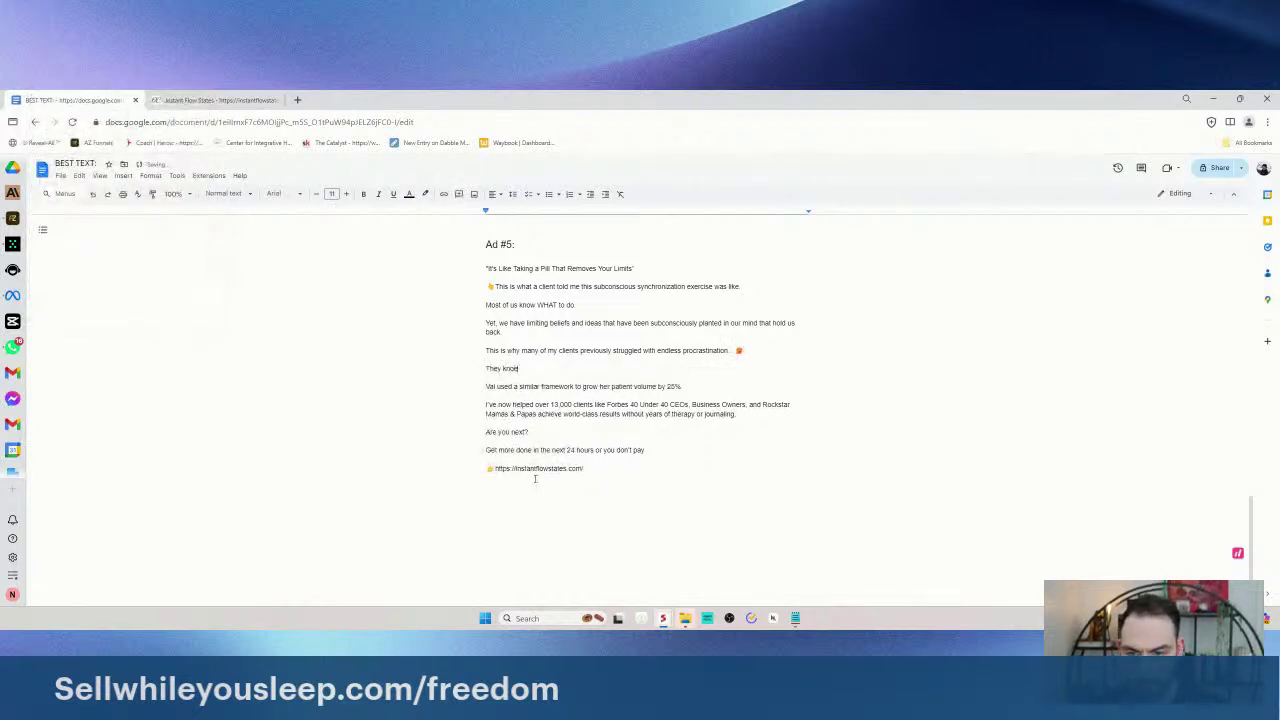
{"action": "type", "text": "at to d"}
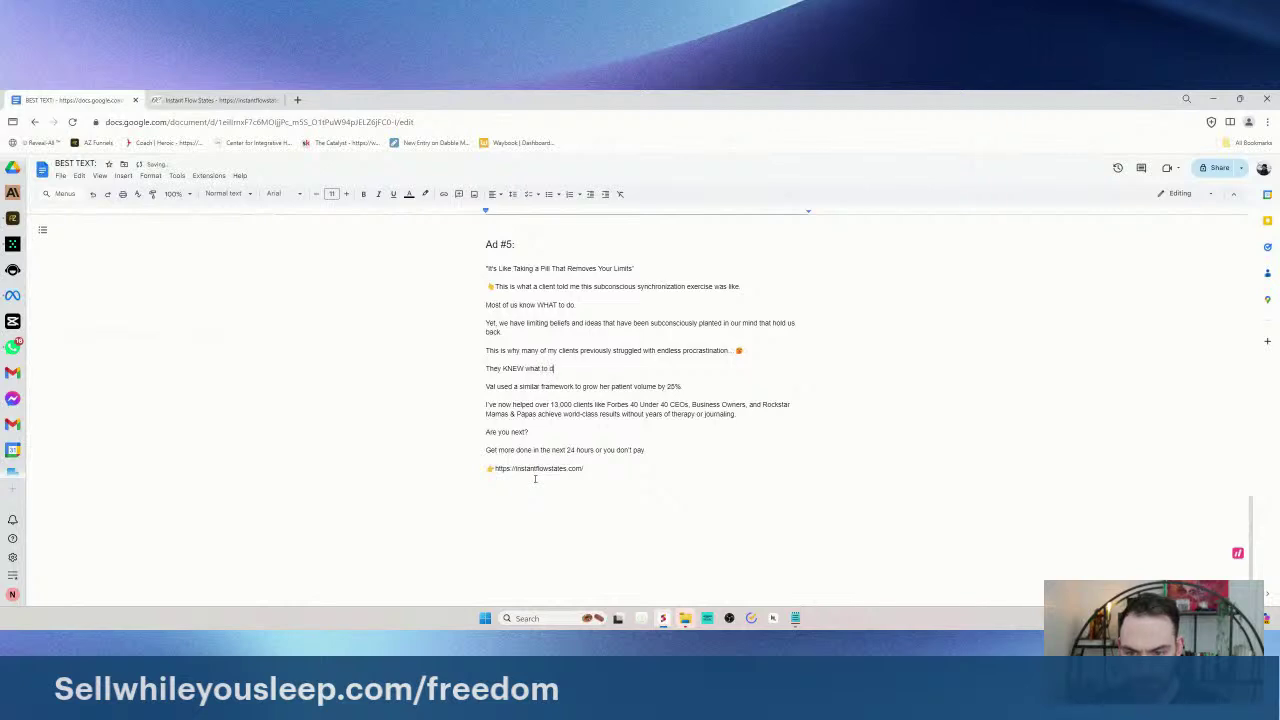
{"action": "type", "text": "o..."}
{"action": "key", "text": "Return"}
{"action": "type", "text": "...but just couldn"}
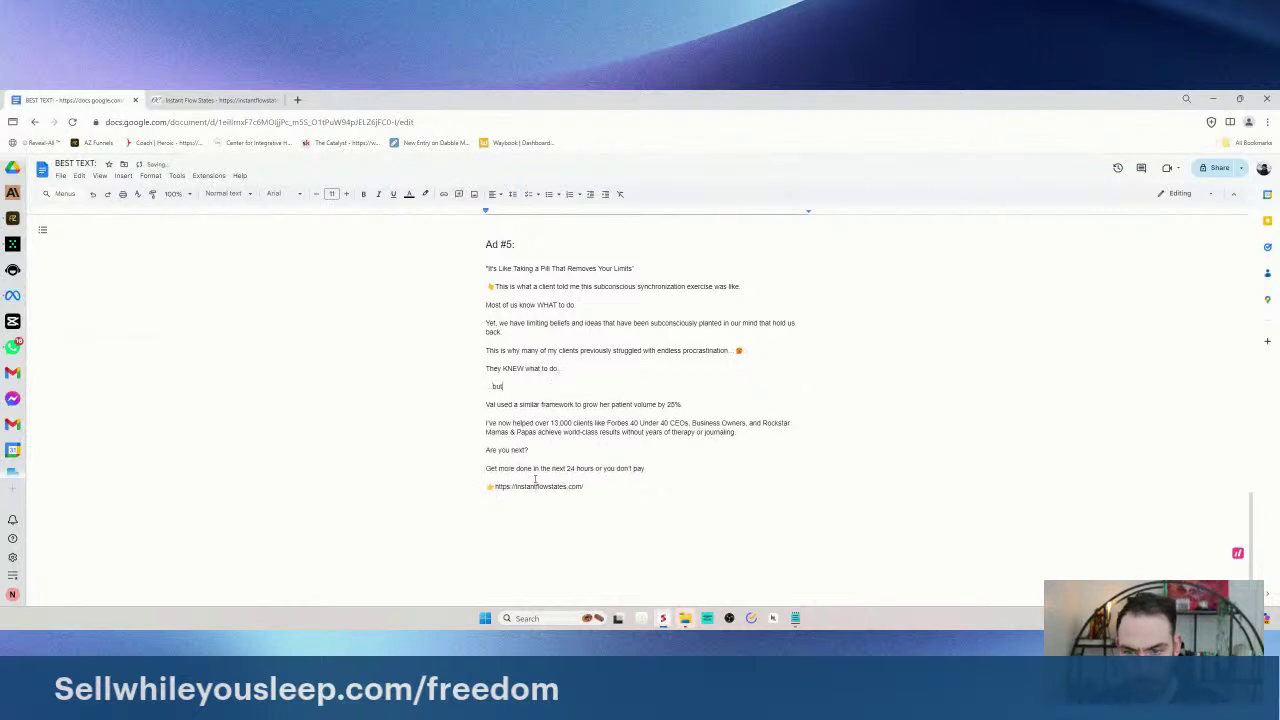
{"action": "key", "text": "BackSpace"}
{"action": "key", "text": "BackSpace"}
{"action": "key", "text": "BackSpace"}
{"action": "key", "text": "BackSpace"}
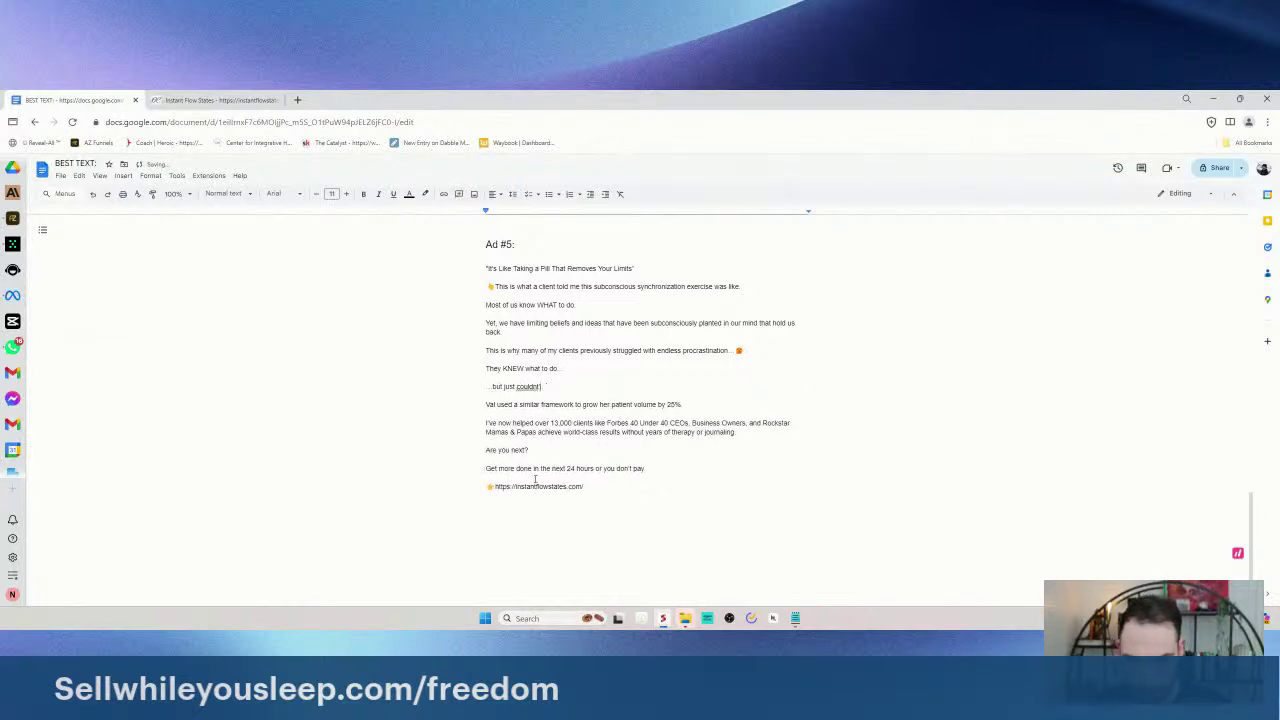
{"action": "type", "text": "'t get their"}
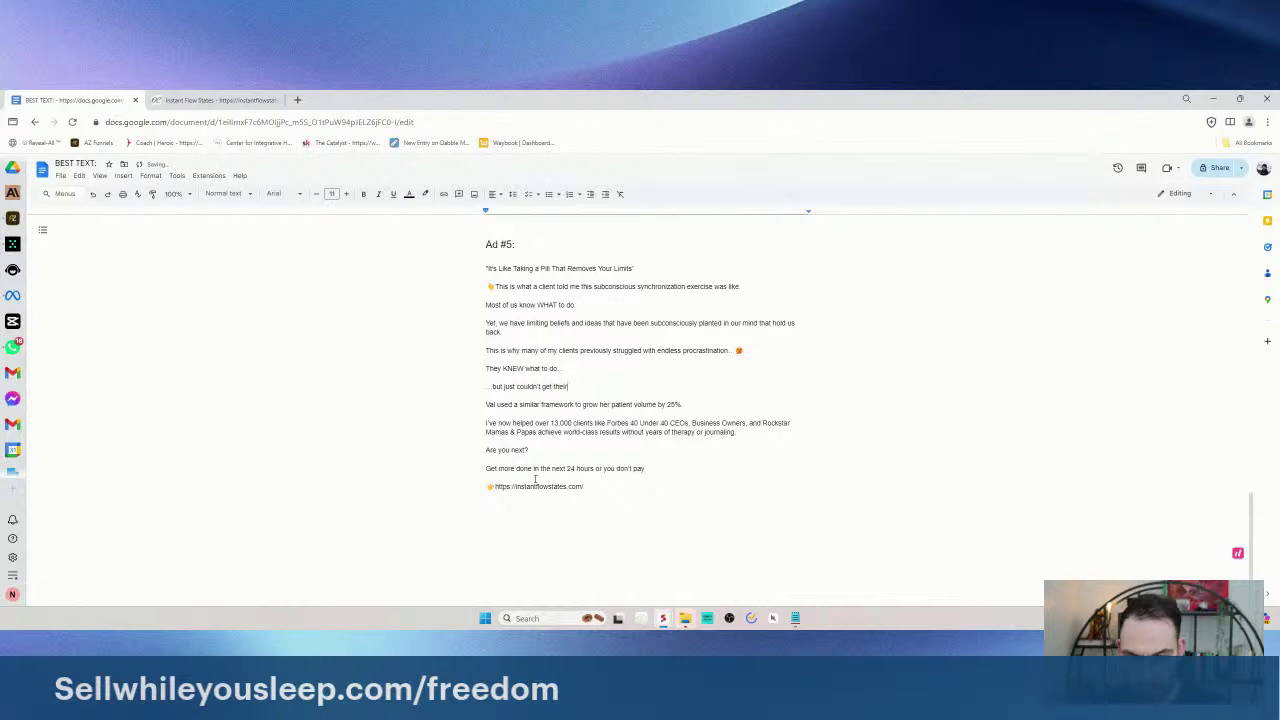
{"action": "type", "text": " mind to take a"}
{"action": "key", "text": "BackSpace"}
{"action": "key", "text": "BackSpace"}
{"action": "key", "text": "BackSpace"}
{"action": "key", "text": "BackSpace"}
{"action": "key", "text": "BackSpace"}
{"action": "key", "text": "BackSpace"}
{"action": "key", "text": "BackSpace"}
{"action": "key", "text": "BackSpace"}
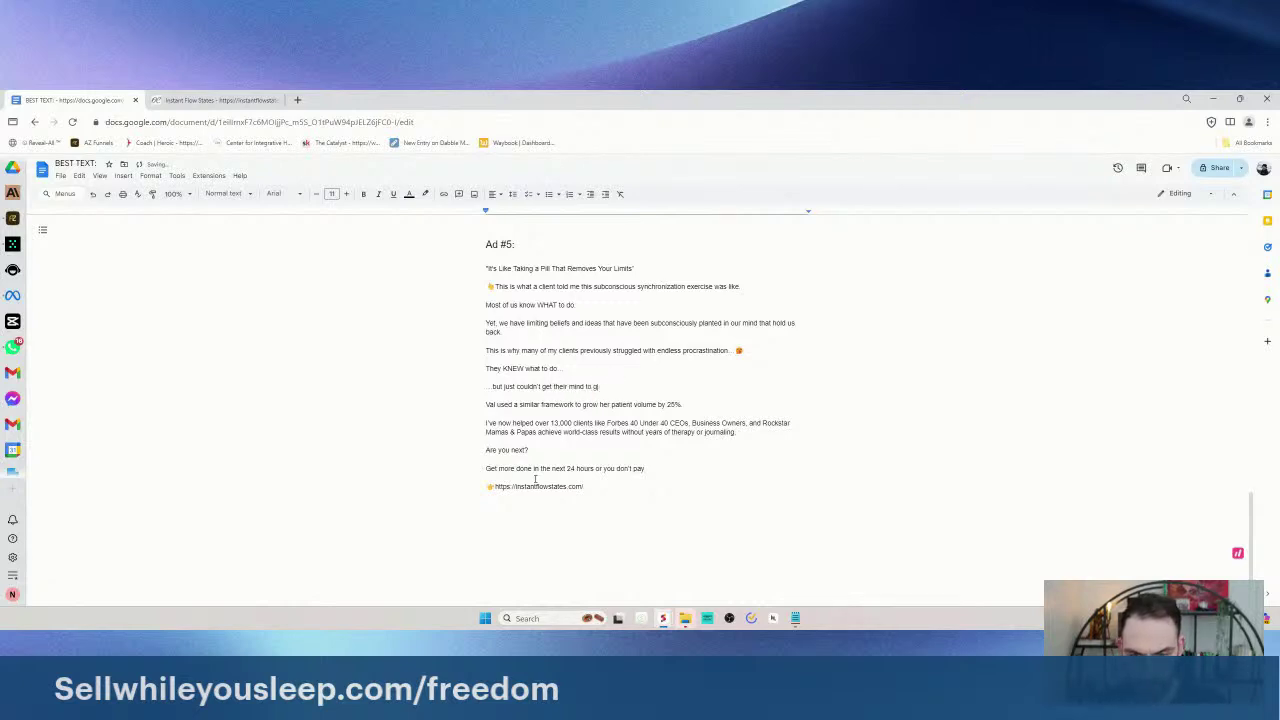
{"action": "key", "text": "Left"}
{"action": "key", "text": "BackSpace"}
{"action": "key", "text": "BackSpace"}
{"action": "key", "text": "BackSpace"}
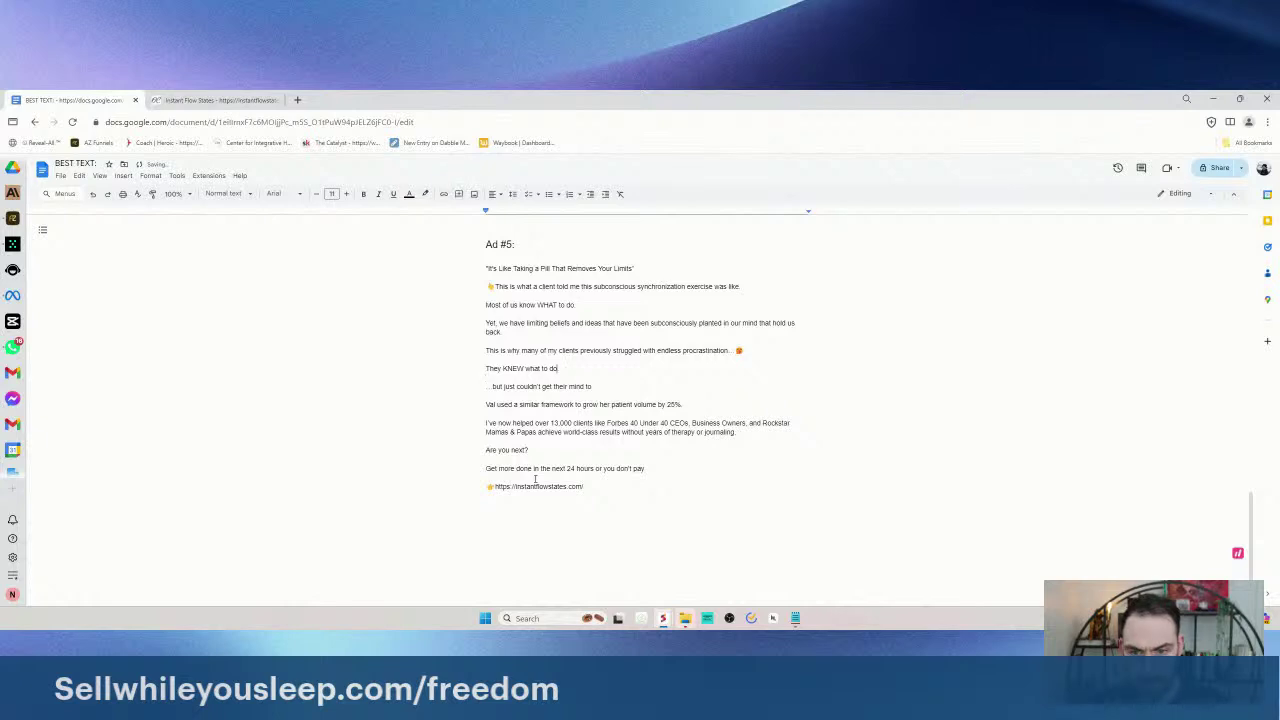
{"action": "type", "text": "to achieve what they want"}
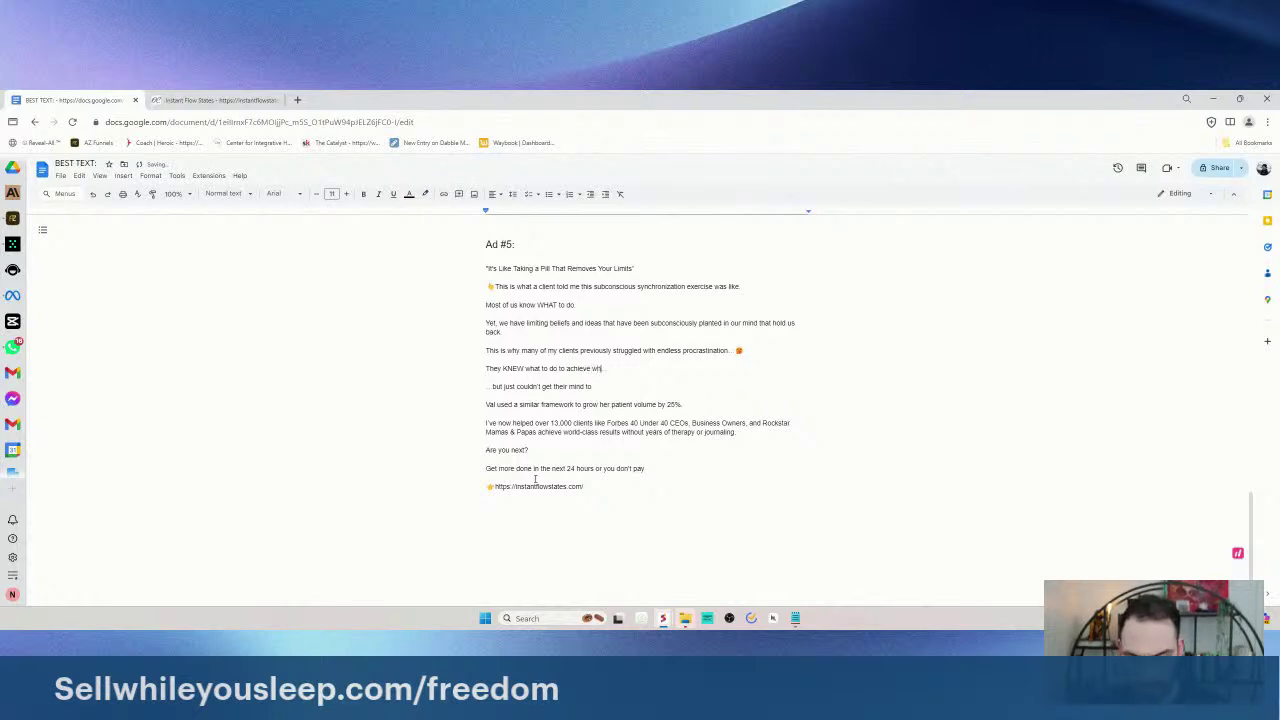
{"action": "type", "text": "edmak"}
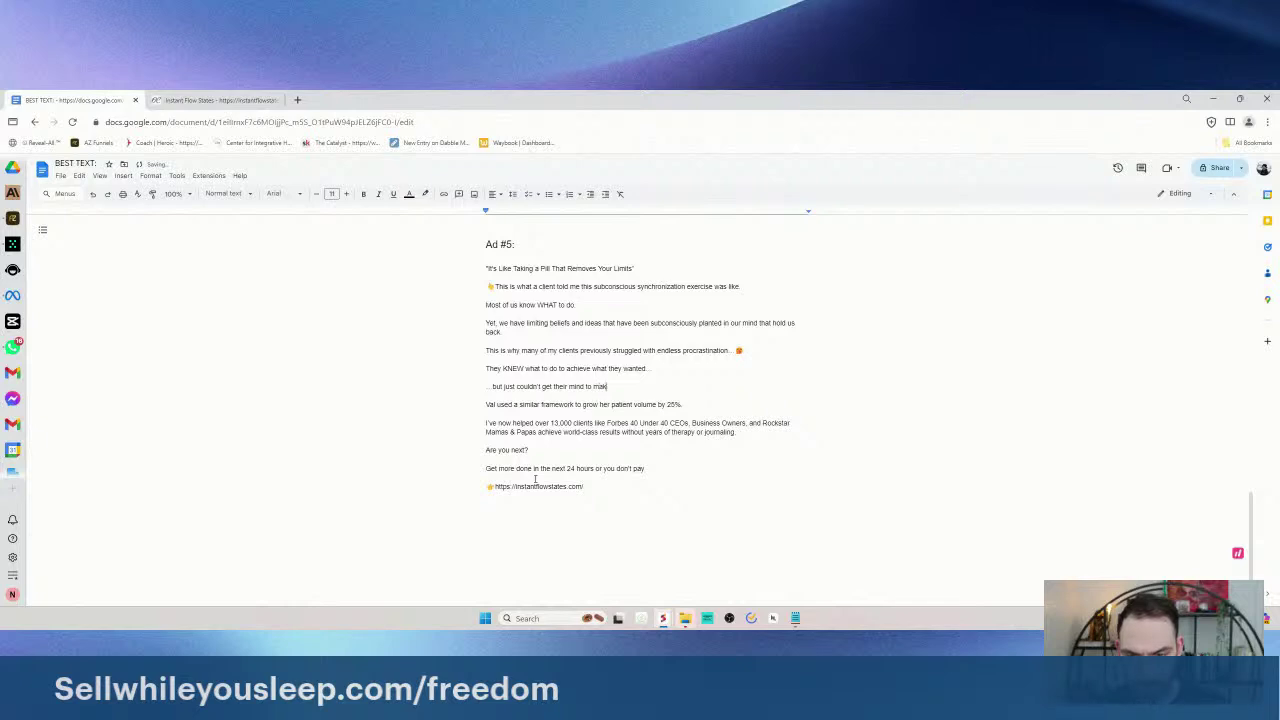
{"action": "type", "text": "e it happen"}
- Add 'Even after years of staying in the same place with zero progress', accepting the grammar fix
{"action": "key", "text": "Return"}
{"action": "type", "text": "Even after years of s"}
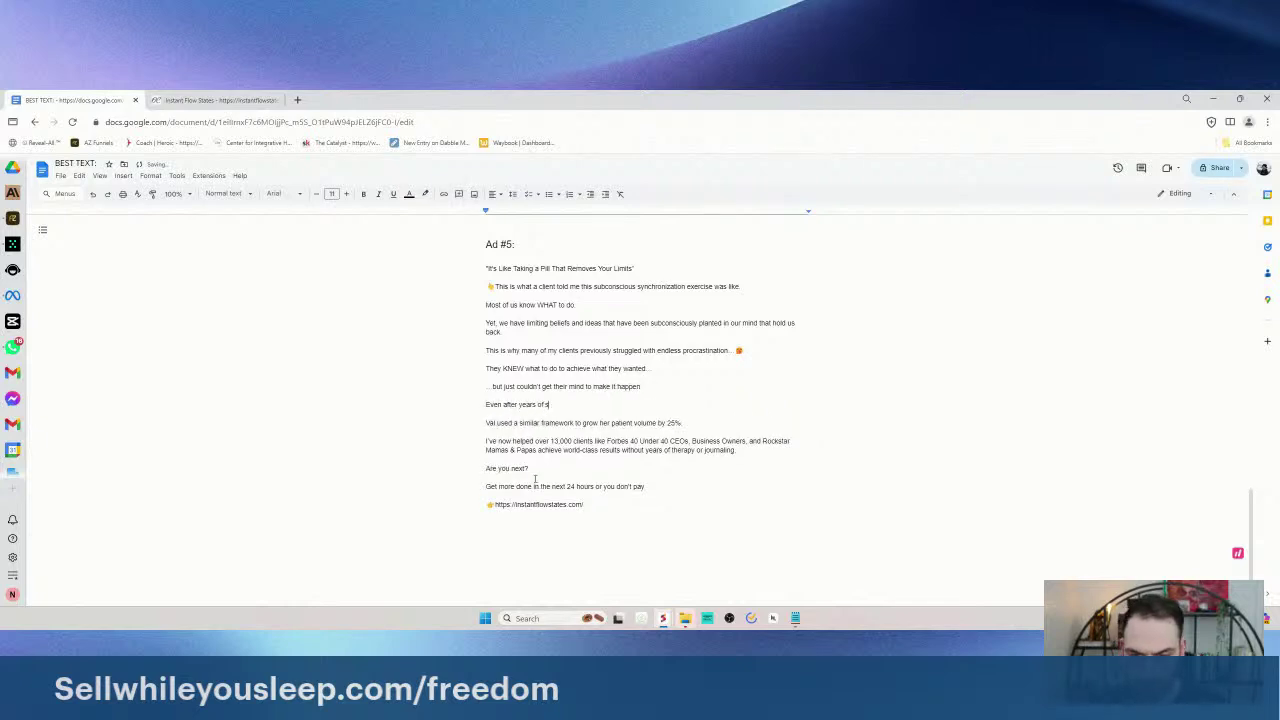
{"action": "type", "text": "taying in sames p"}
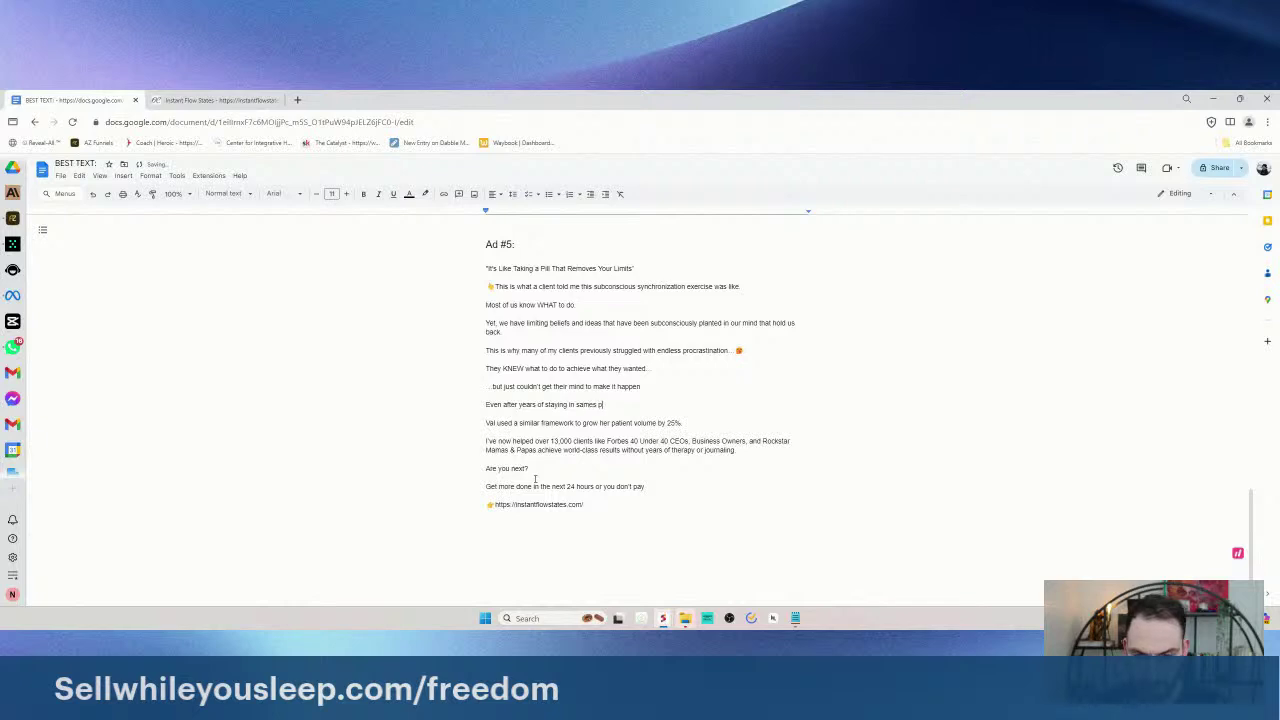
{"action": "type", "text": "place with zero progress."}
{"action": "key", "text": "Return"}
{"action": "type", "text": "Which"}
{"action": "left_click", "coordinate": [588, 405]}
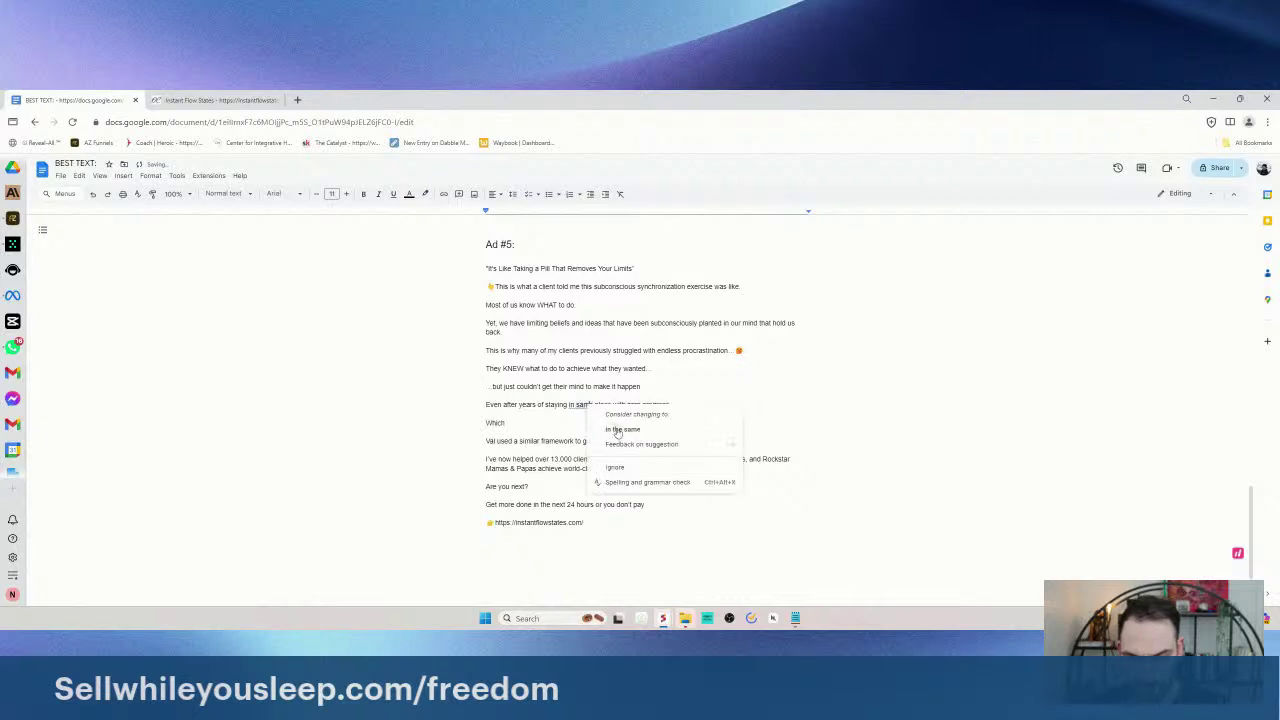
{"action": "left_click", "coordinate": [617, 420]}
- Write 'Which is why... working with over 13,000+ clients' and move the Forbes client list after the 25% line
{"action": "left_click_drag", "start_coordinate": [528, 424], "coordinate": [466, 423]}
{"action": "type", "text": "Which is why I"}
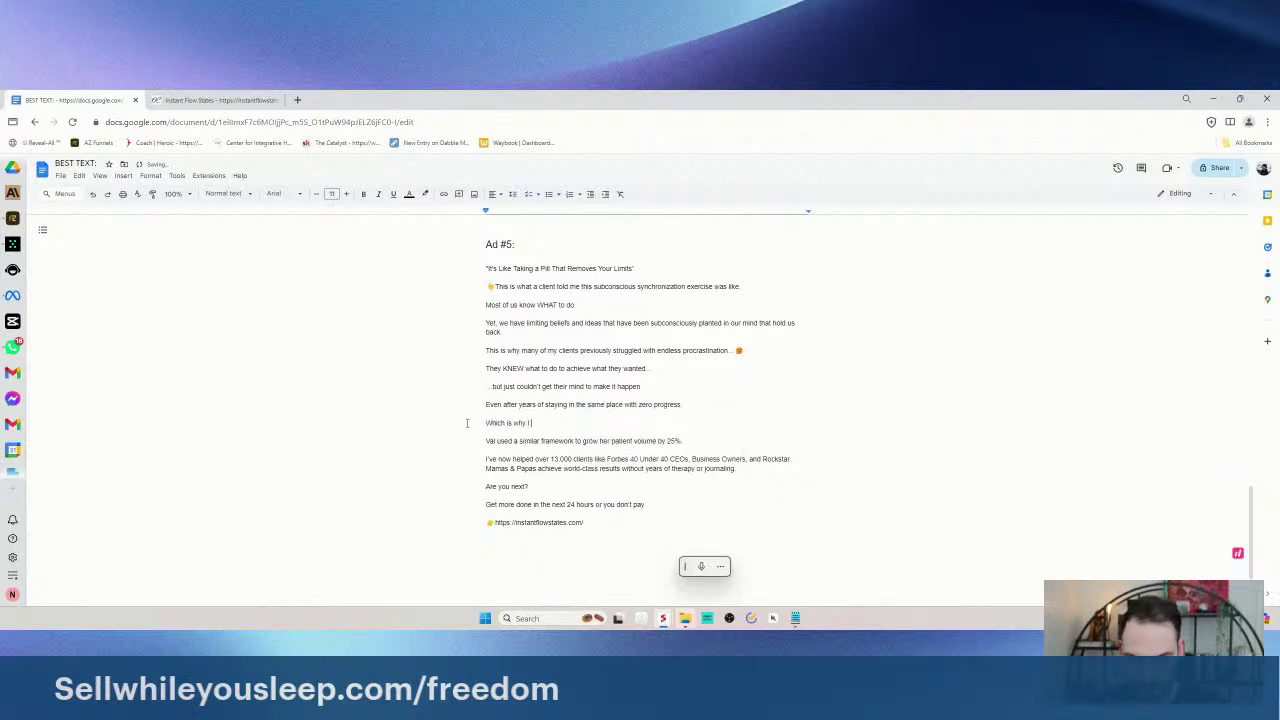
{"action": "type", "text": " cer working with over"}
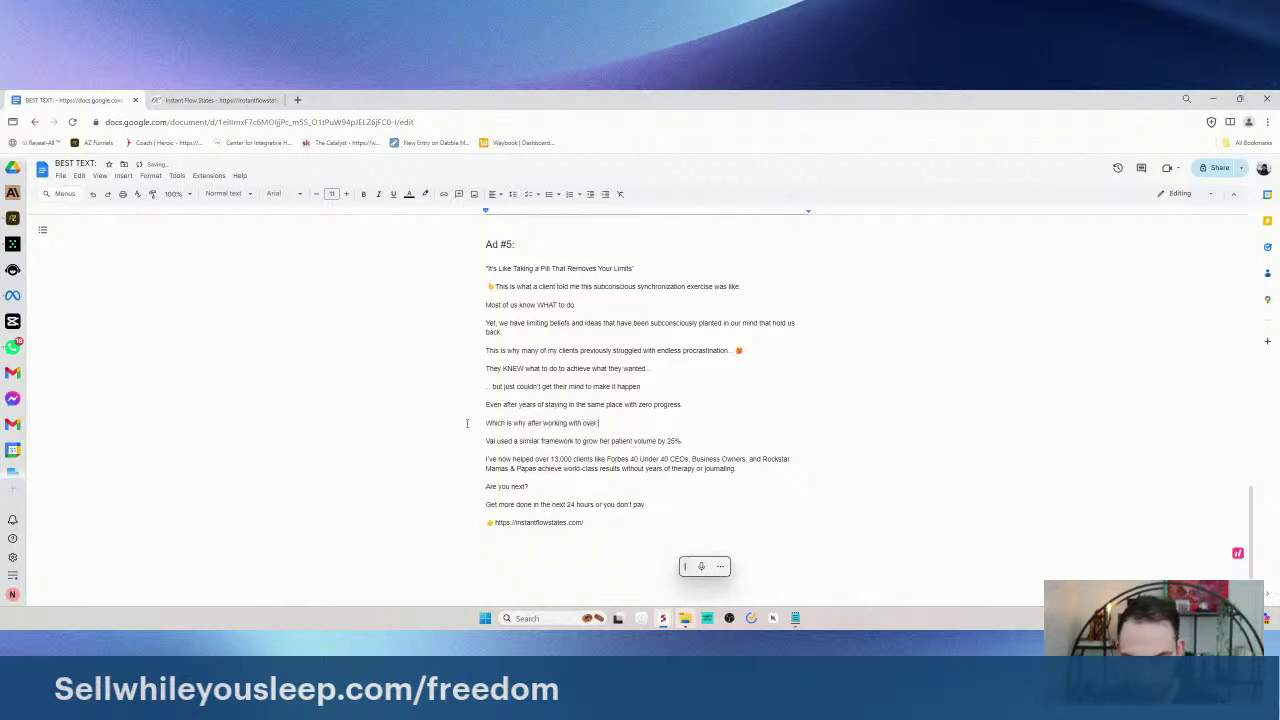
{"action": "type", "text": " 13,000+ clients over"}
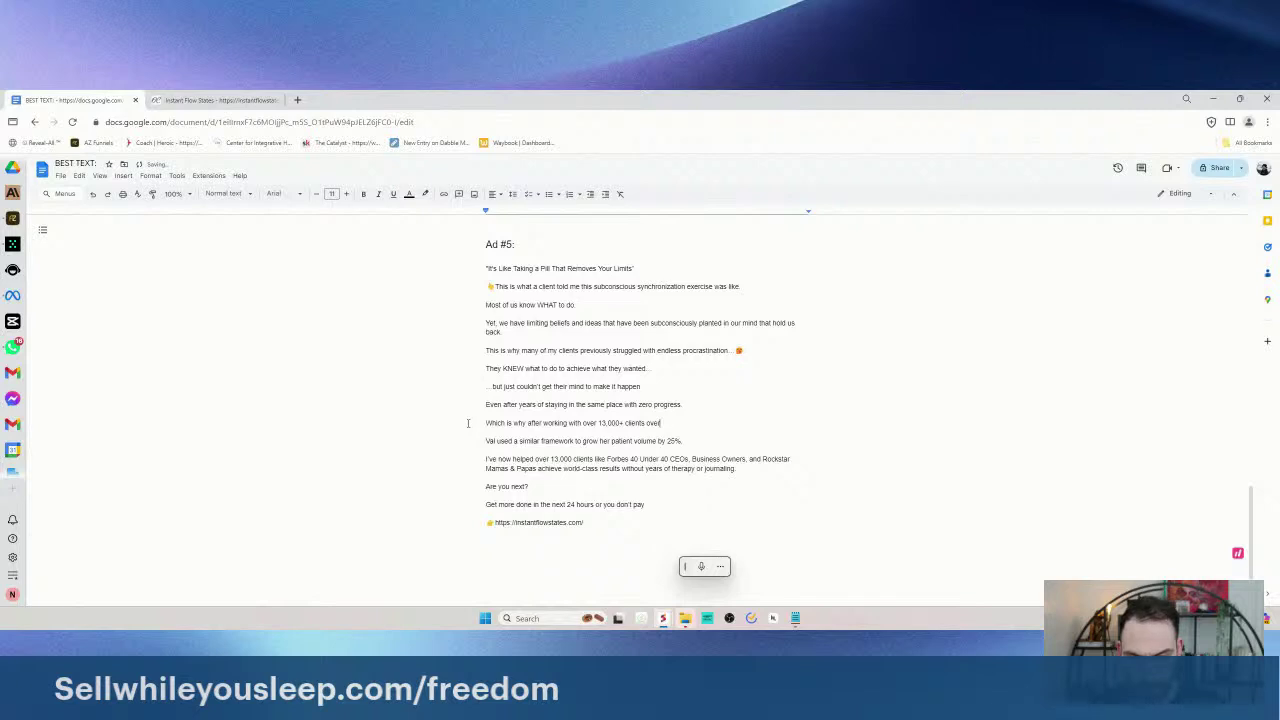
{"action": "left_click_drag", "start_coordinate": [595, 459], "coordinate": [740, 468]}
{"action": "key", "text": "ctrl+c"}
{"action": "left_click", "coordinate": [702, 445]}
{"action": "key", "text": "ctrl+v"}
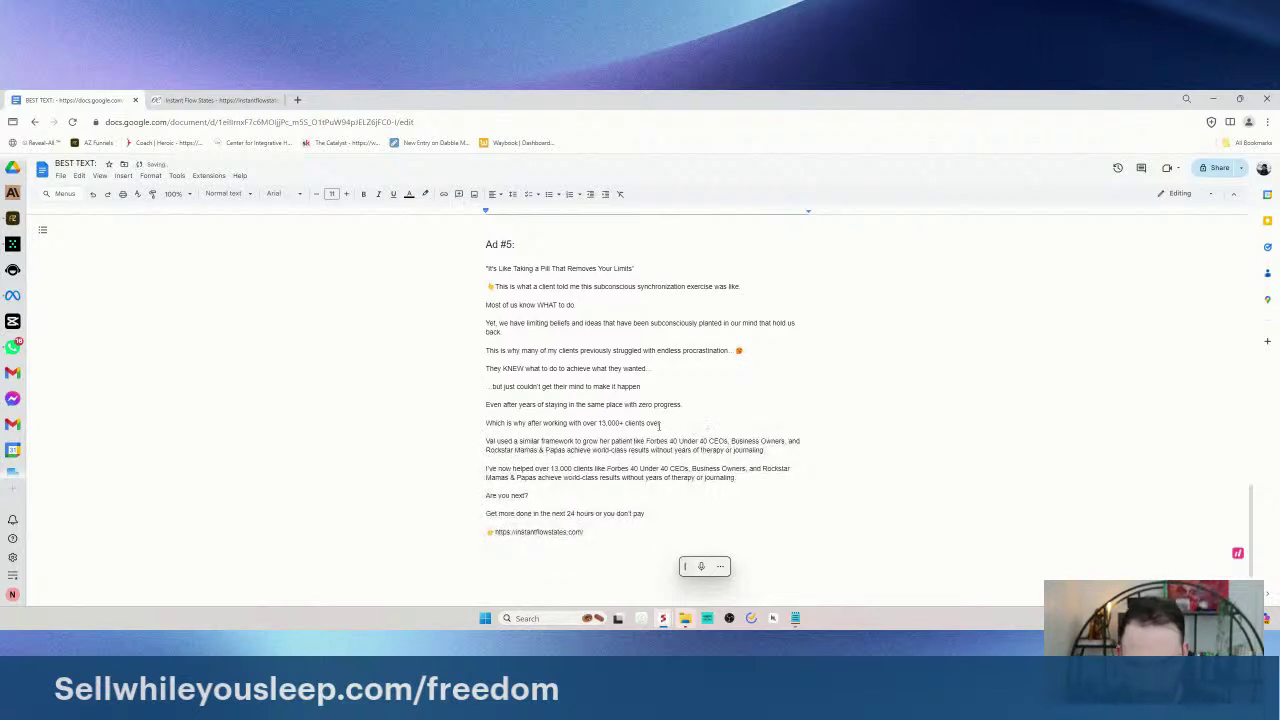
- Delete the patient-volume sentence; add the NEW Instant Flow States line and 'It's like taking a limitless pill'
{"action": "left_click_drag", "start_coordinate": [634, 442], "coordinate": [486, 441]}
{"action": "key", "text": "BackSpace"}
{"action": "key", "text": "BackSpace"}
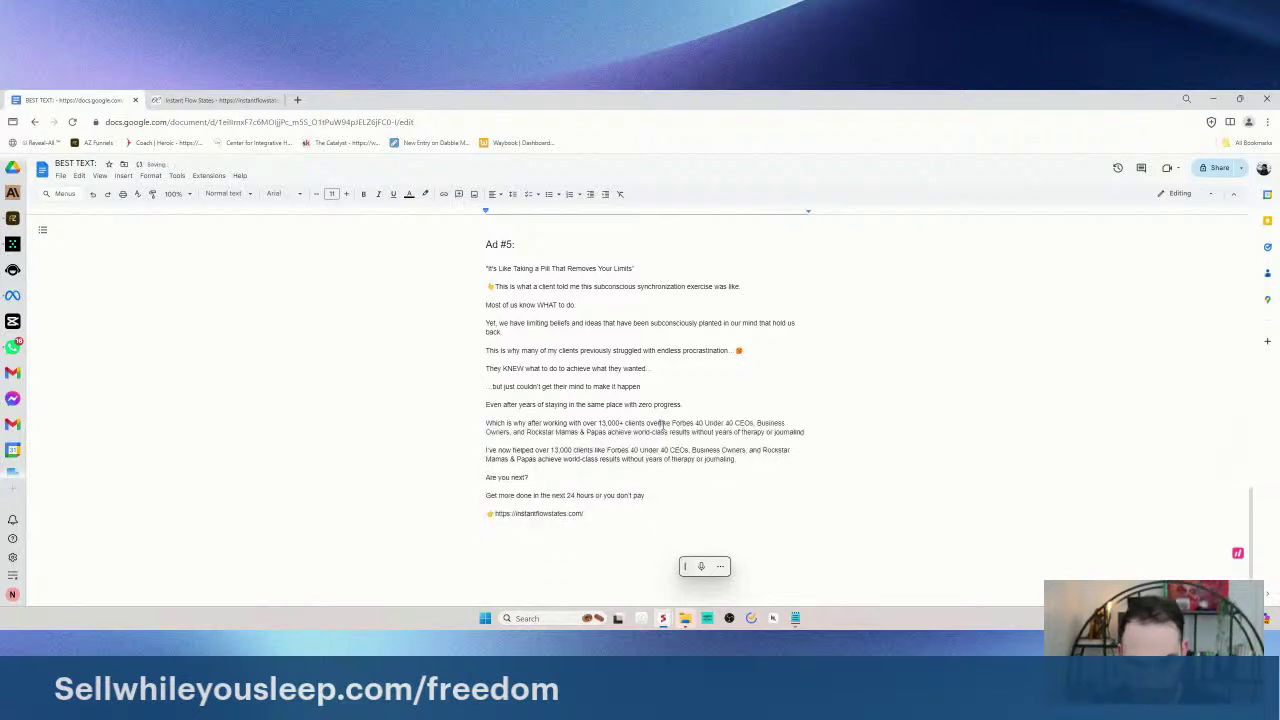
{"action": "key", "text": "BackSpace"}
{"action": "key", "text": "BackSpace"}
{"action": "key", "text": "BackSpace"}
{"action": "key", "text": "BackSpace"}
{"action": "key", "text": "BackSpace"}
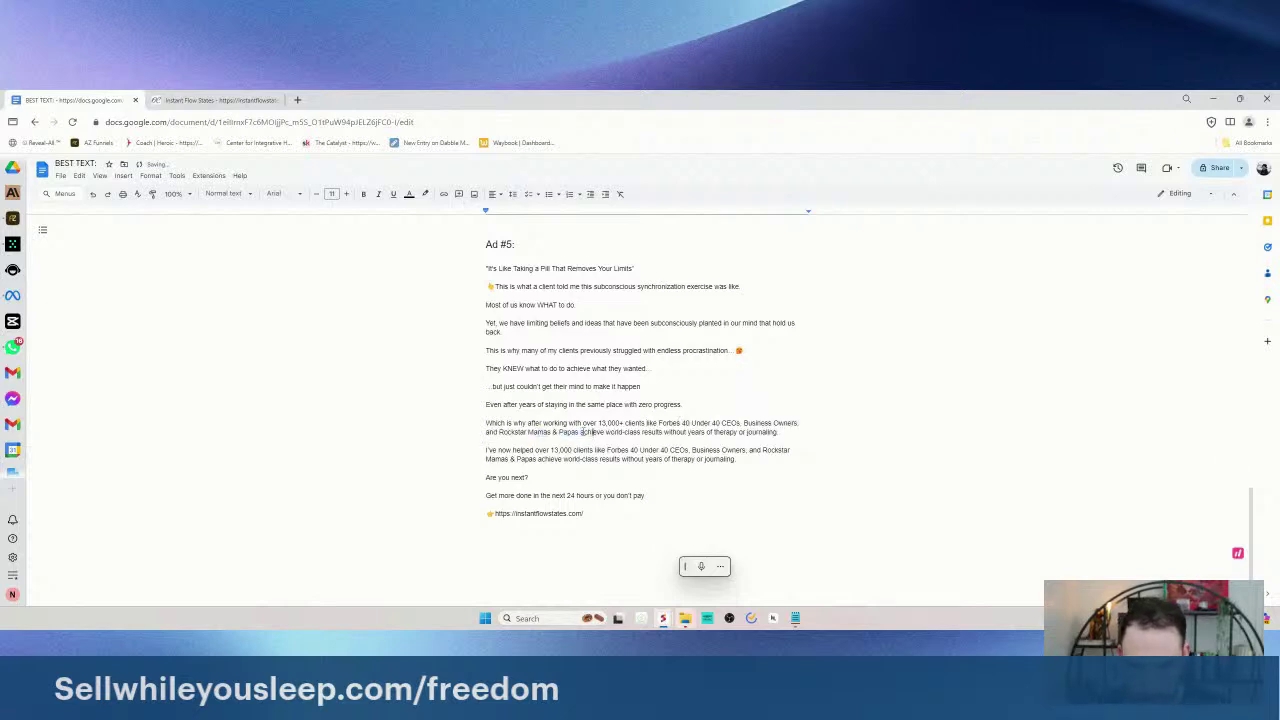
{"action": "left_click", "coordinate": [581, 432]}
{"action": "type", "text": ", I und"}
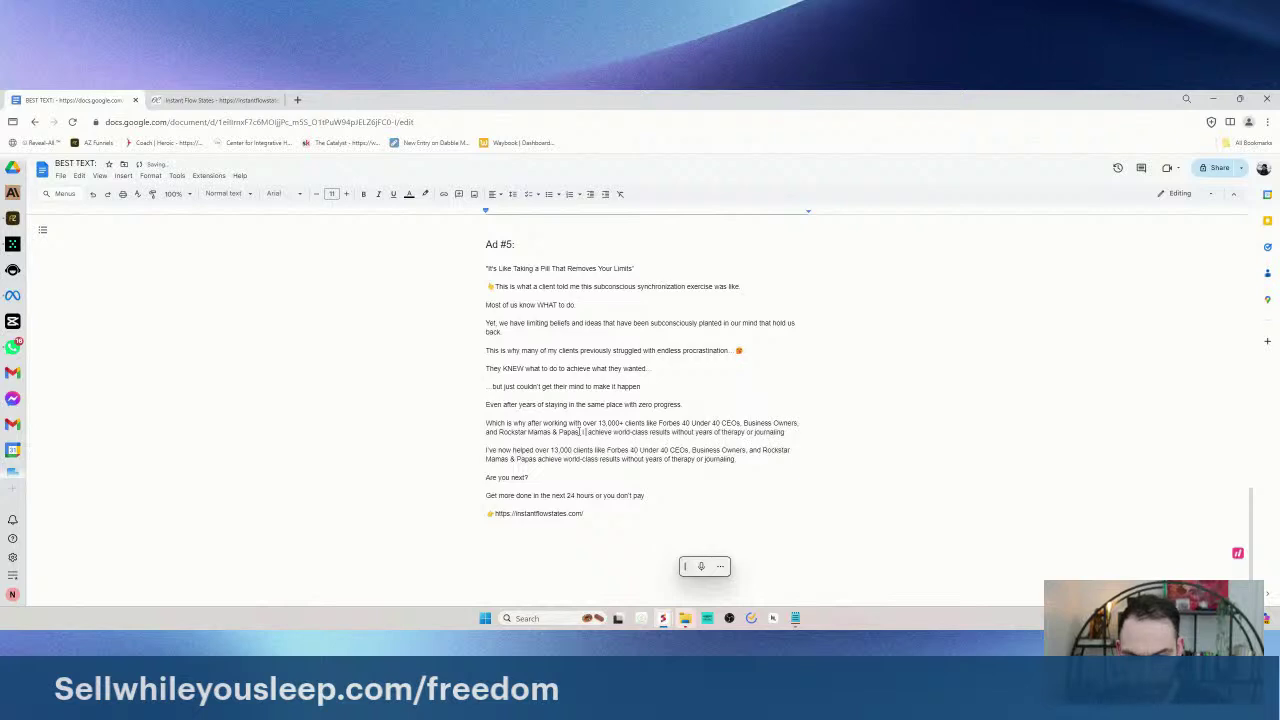
{"action": "type", "text": "overed a NEW way to"}
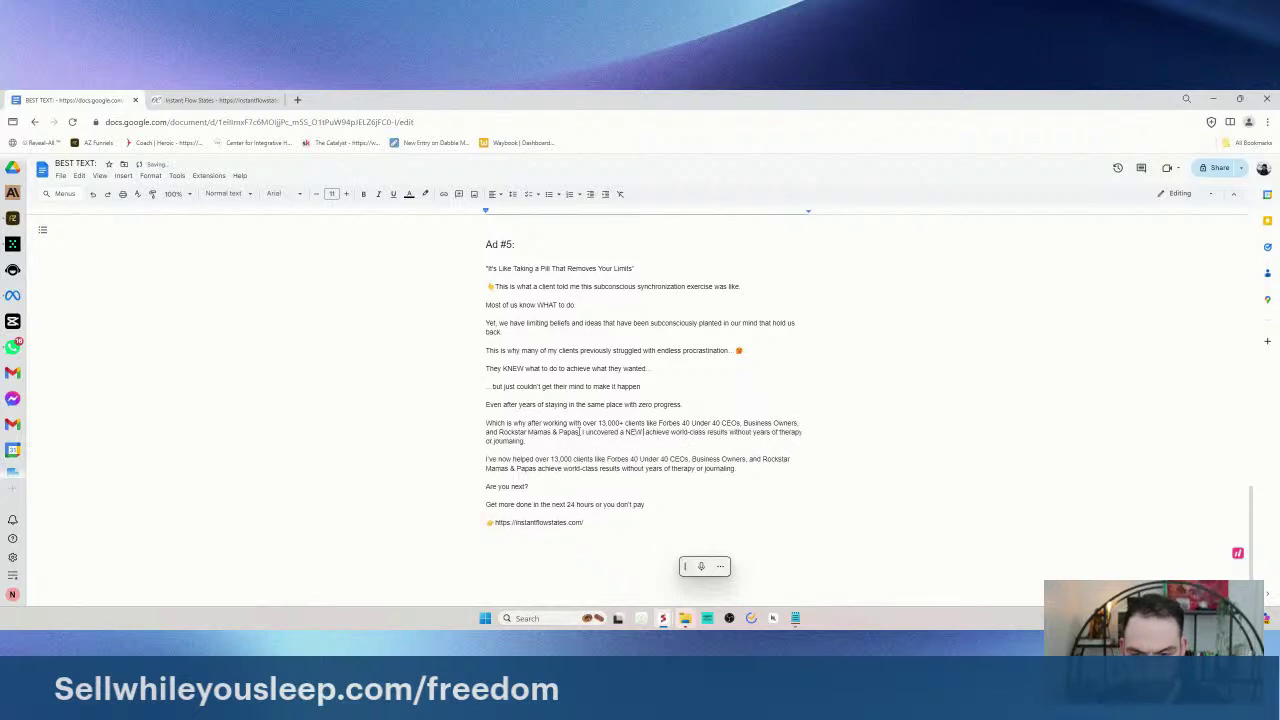
{"action": "type", "text": " t"}
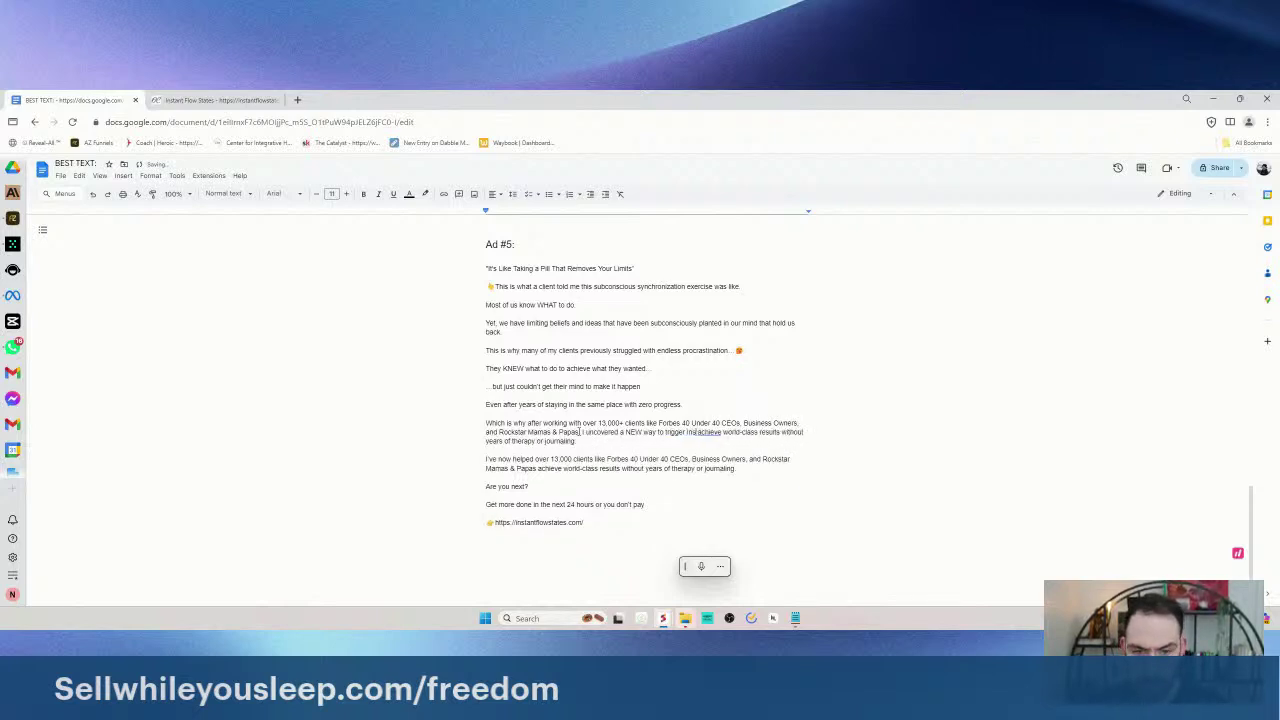
{"action": "type", "text": "rigger instant Flow States"}
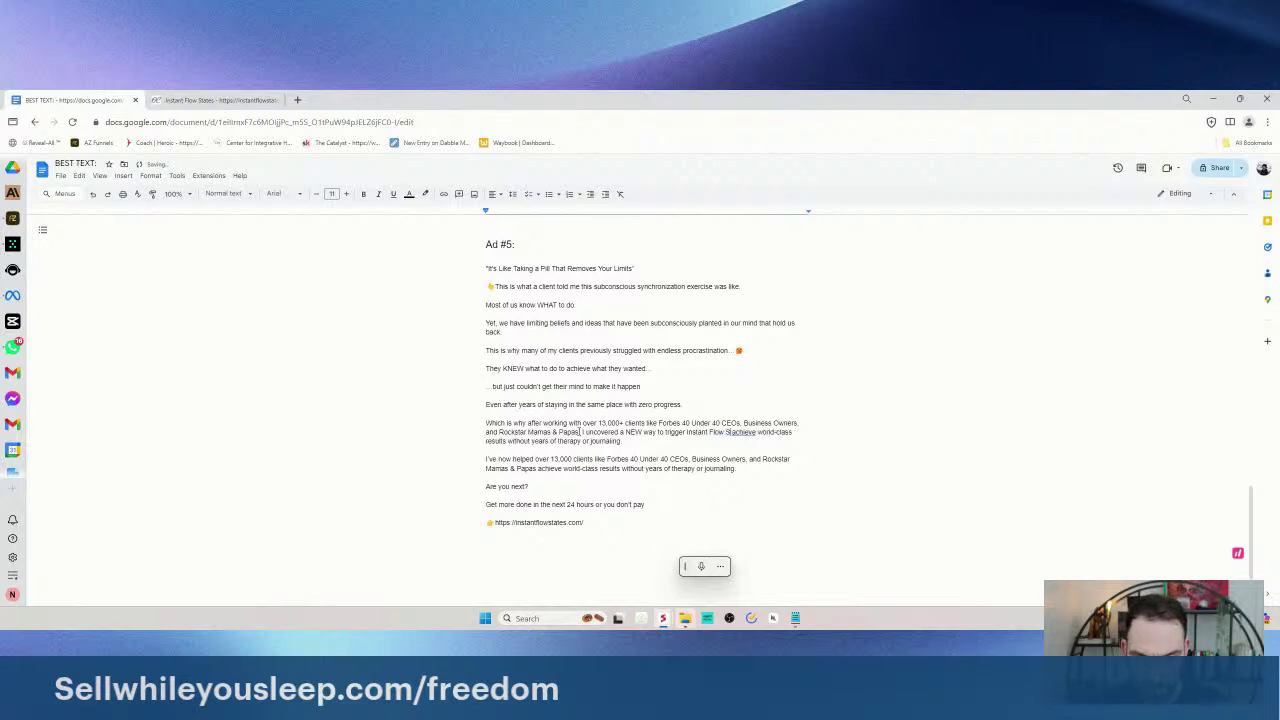
{"action": "key", "text": "Return"}
{"action": "type", "text": "It's like ta"}
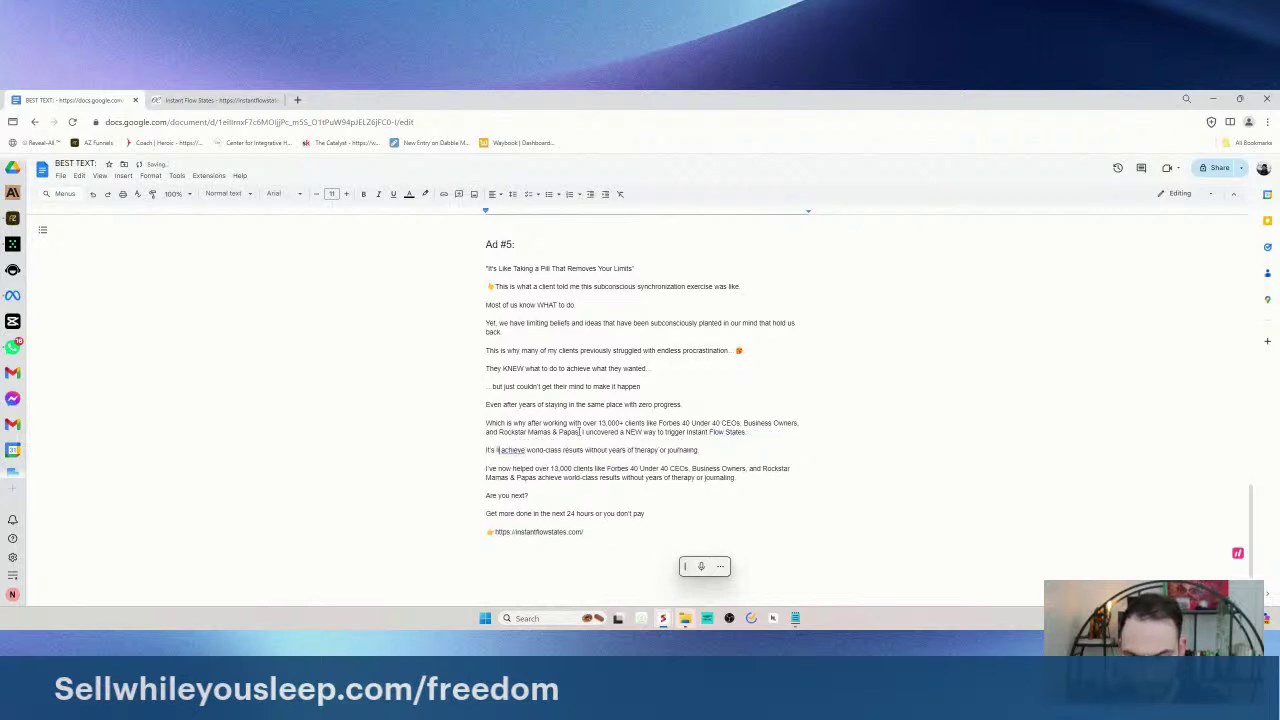
{"action": "type", "text": "king a limitless "}
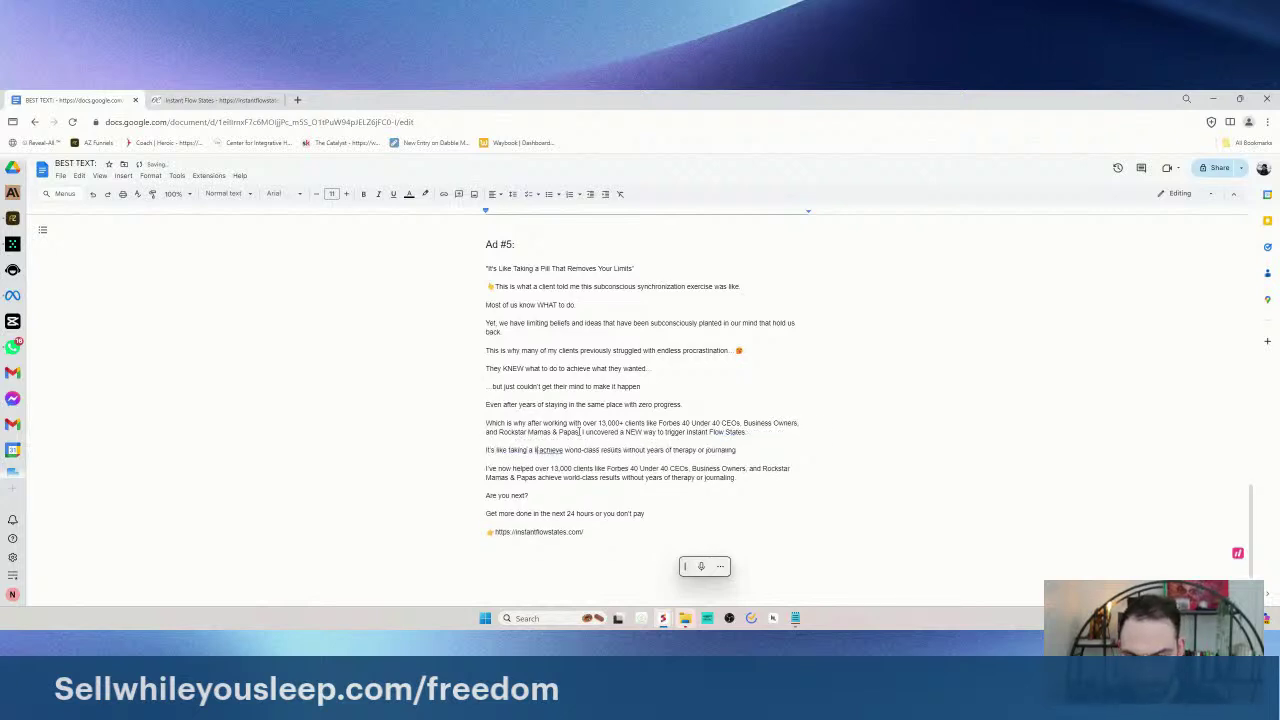
{"action": "type", "text": "pill"}
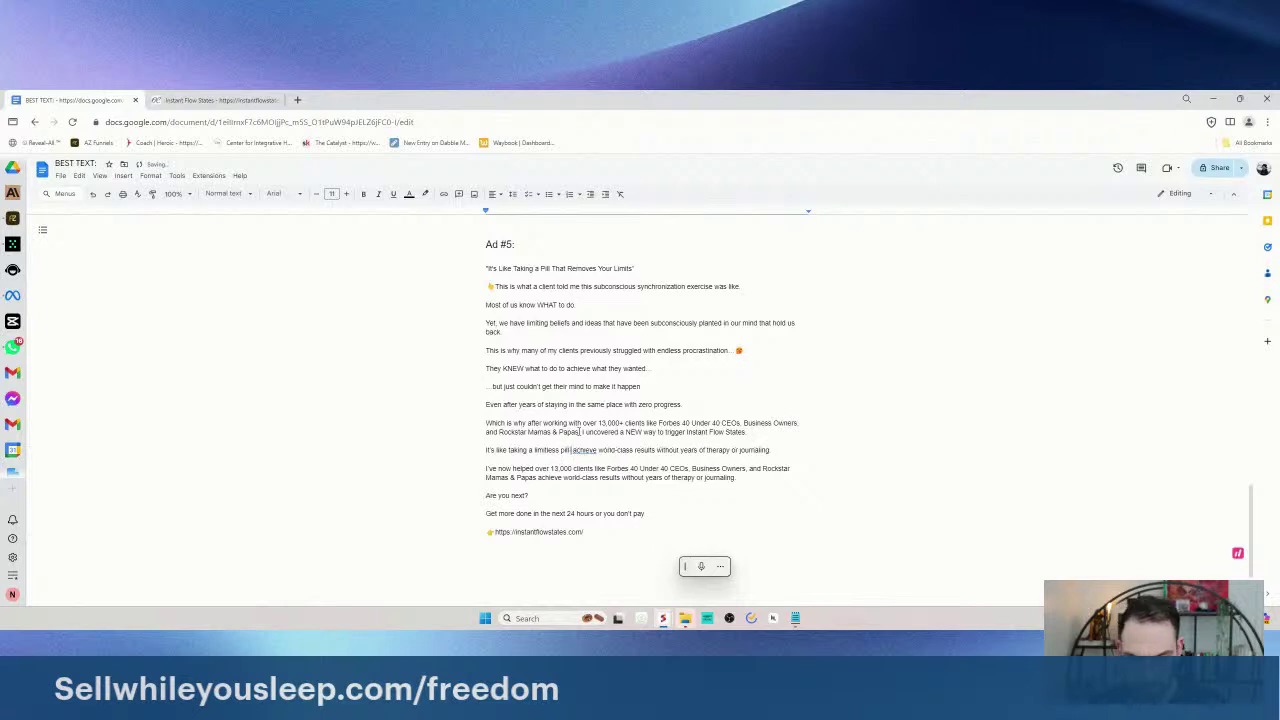
{"action": "left_click_drag", "start_coordinate": [567, 446], "coordinate": [786, 451]}
- Add the lines on limiting beliefs in the subconscious mind and the $5K VIP clients' 1-on-1 offer
{"action": "type", "text": "because it removes"}
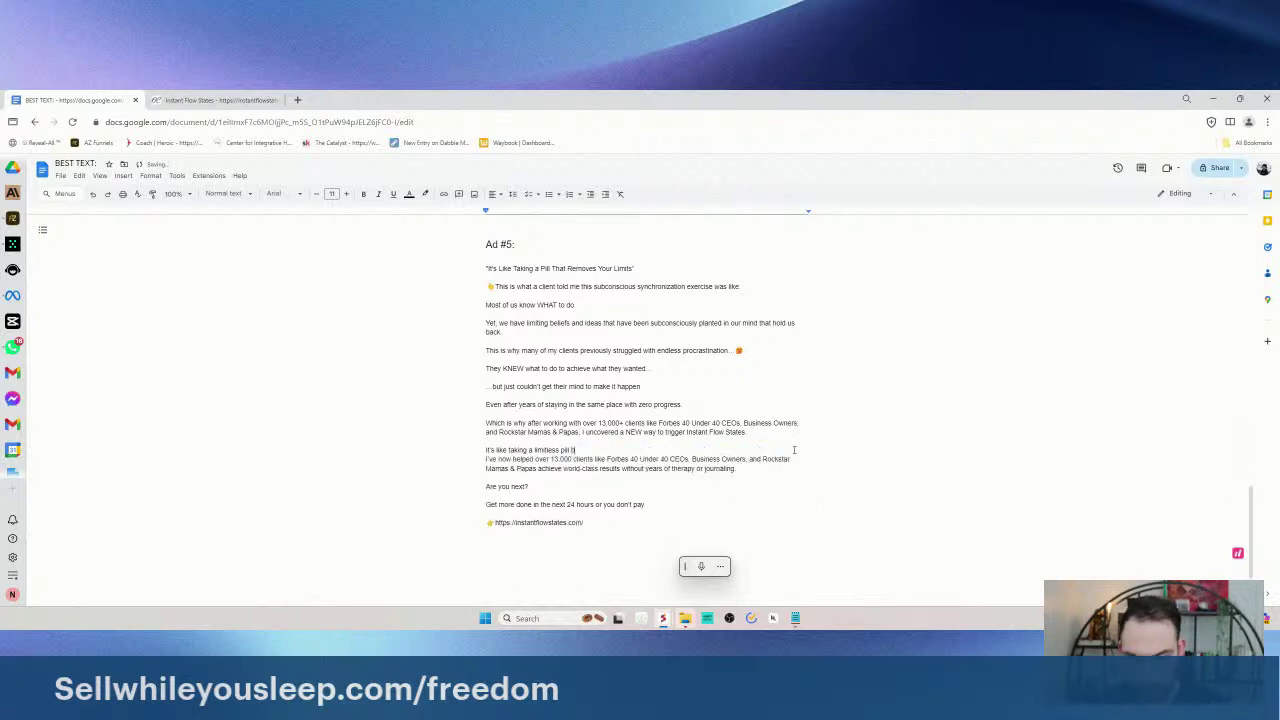
{"action": "type", "text": " limiting beliefs buried in the"}
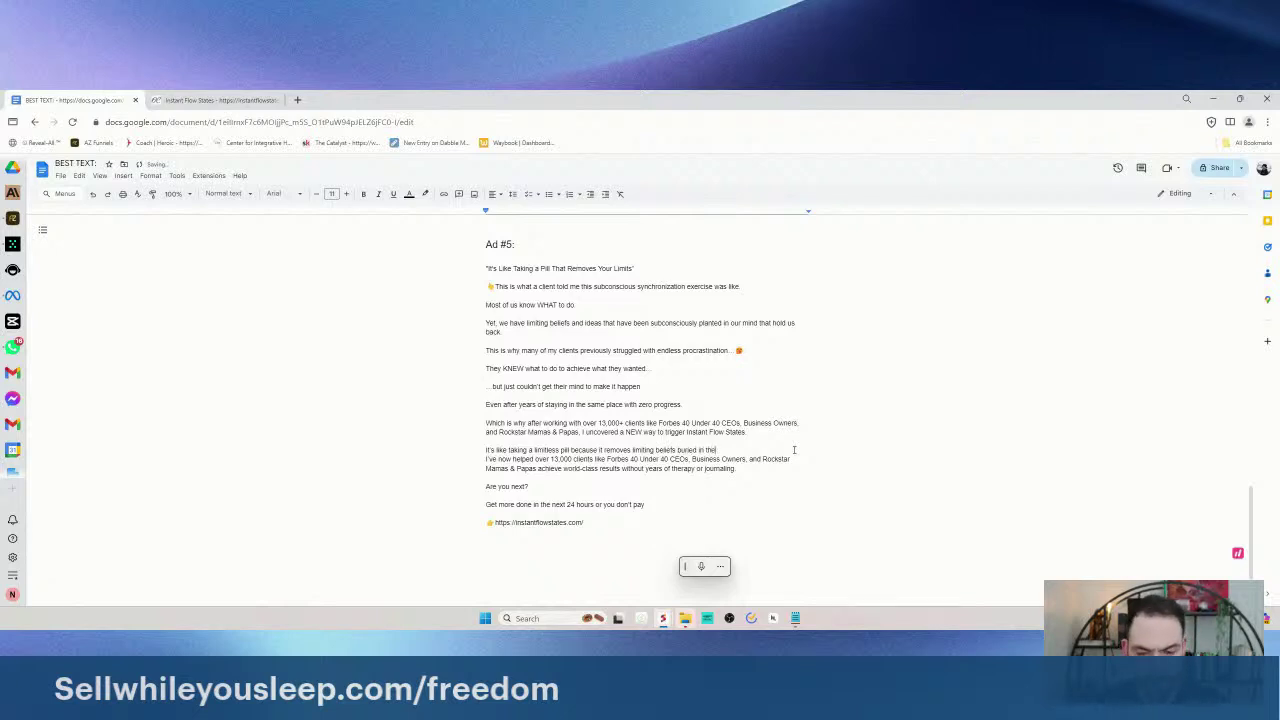
{"action": "type", "text": " subconscu"}
{"action": "key", "text": "BackSpace"}
{"action": "key", "text": "BackSpace"}
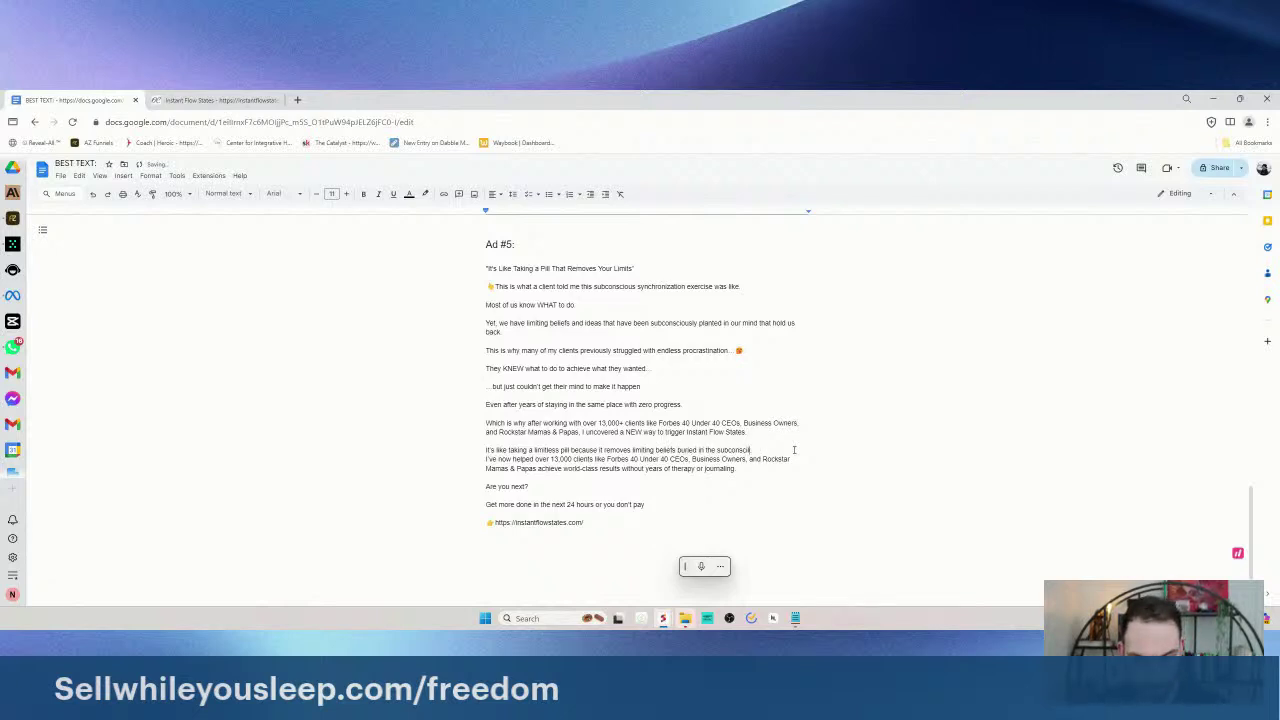
{"action": "type", "text": "ous mind"}
{"action": "key", "text": "Return"}
{"action": "key", "text": "Return"}
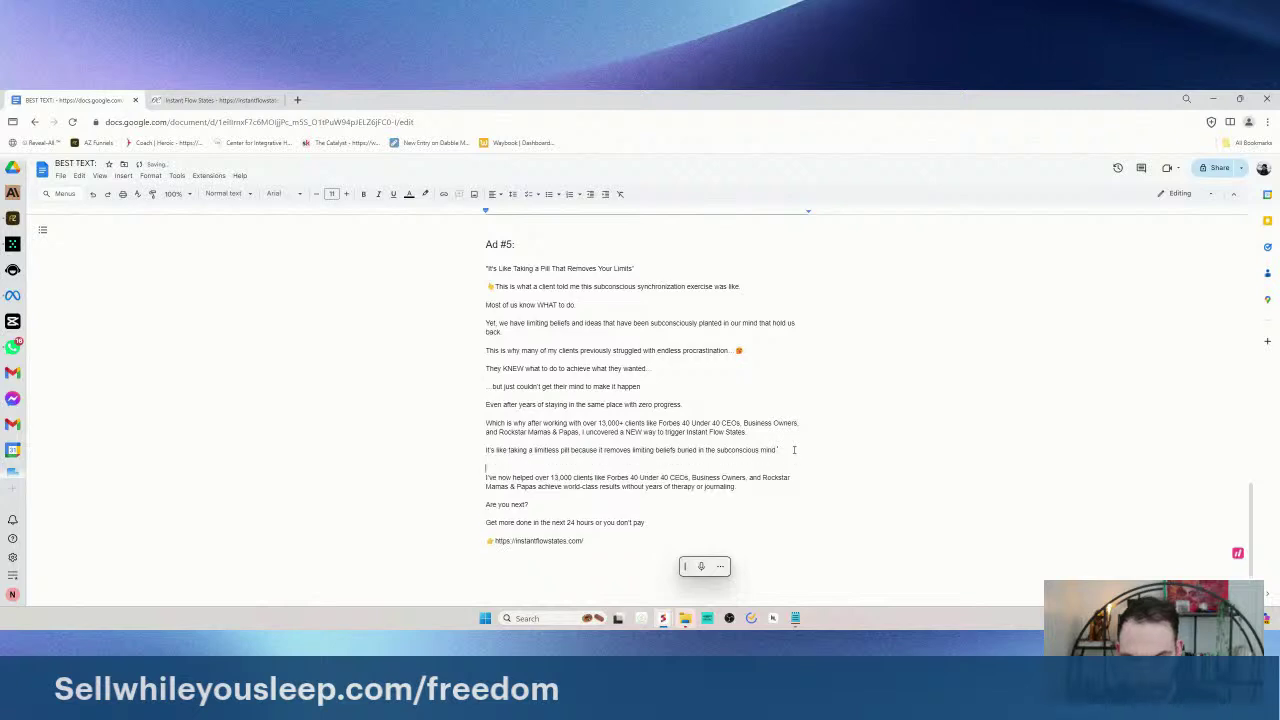
{"action": "type", "text": "that"}
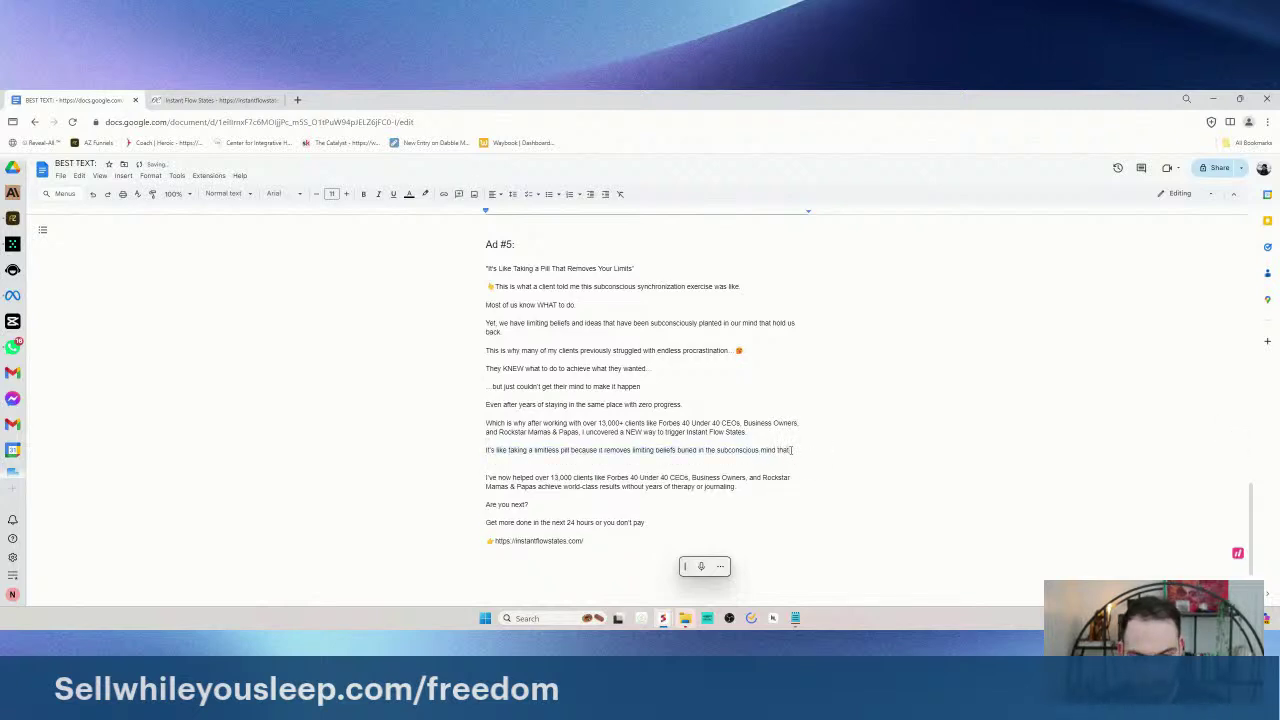
{"action": "type", "text": " keep us c"}
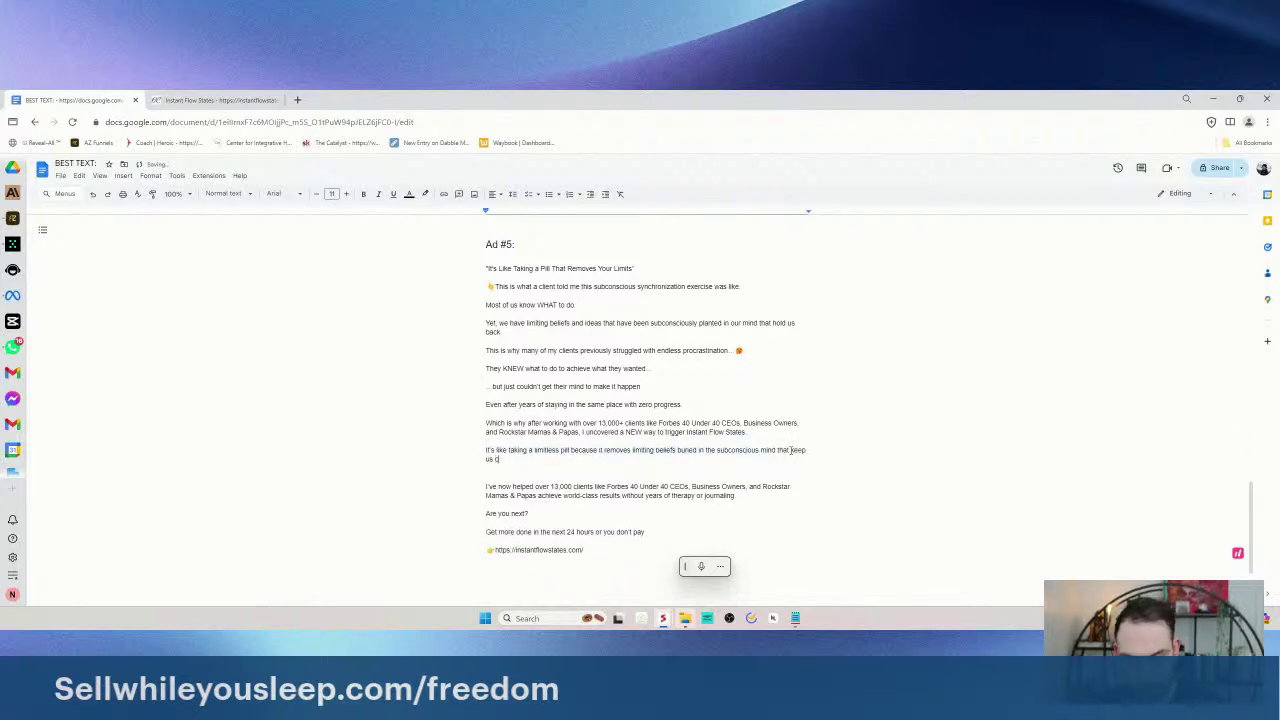
{"action": "type", "text": "procrastina"}
{"action": "type", "text": "tio"}
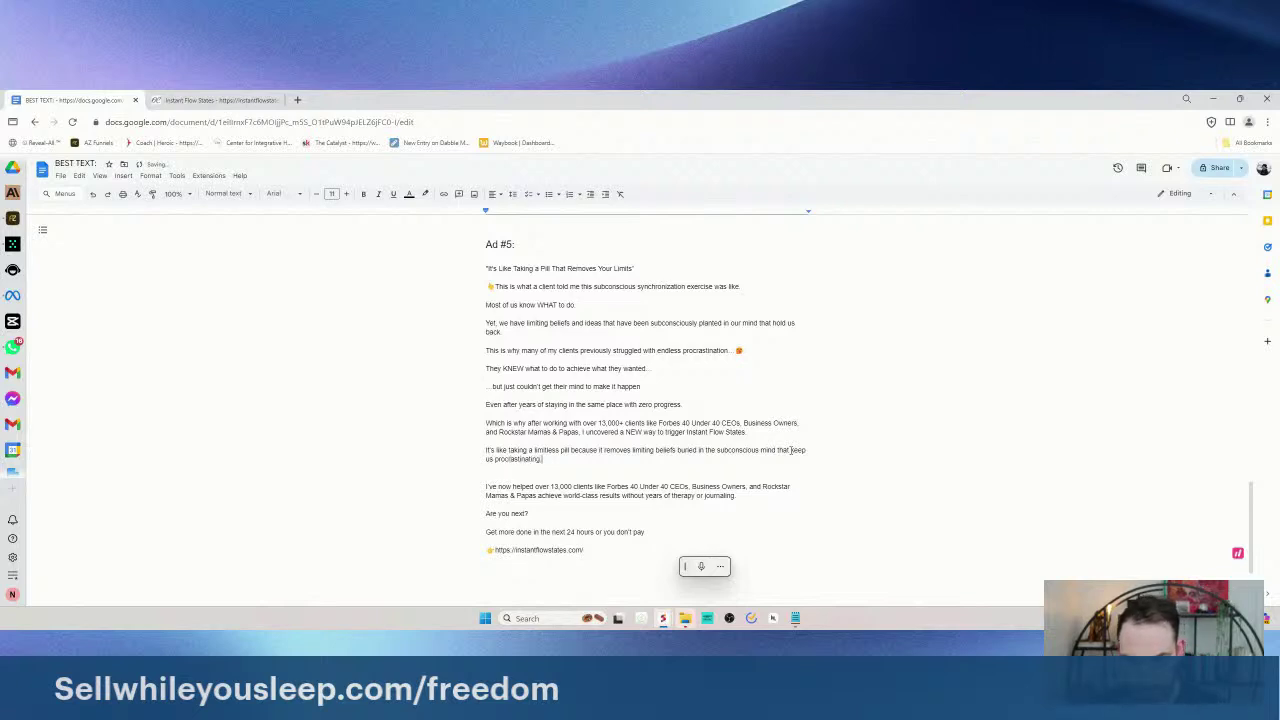
{"action": "type", "text": "ng."}
{"action": "key", "text": "Return"}
{"action": "type", "text": "I've only mad"}
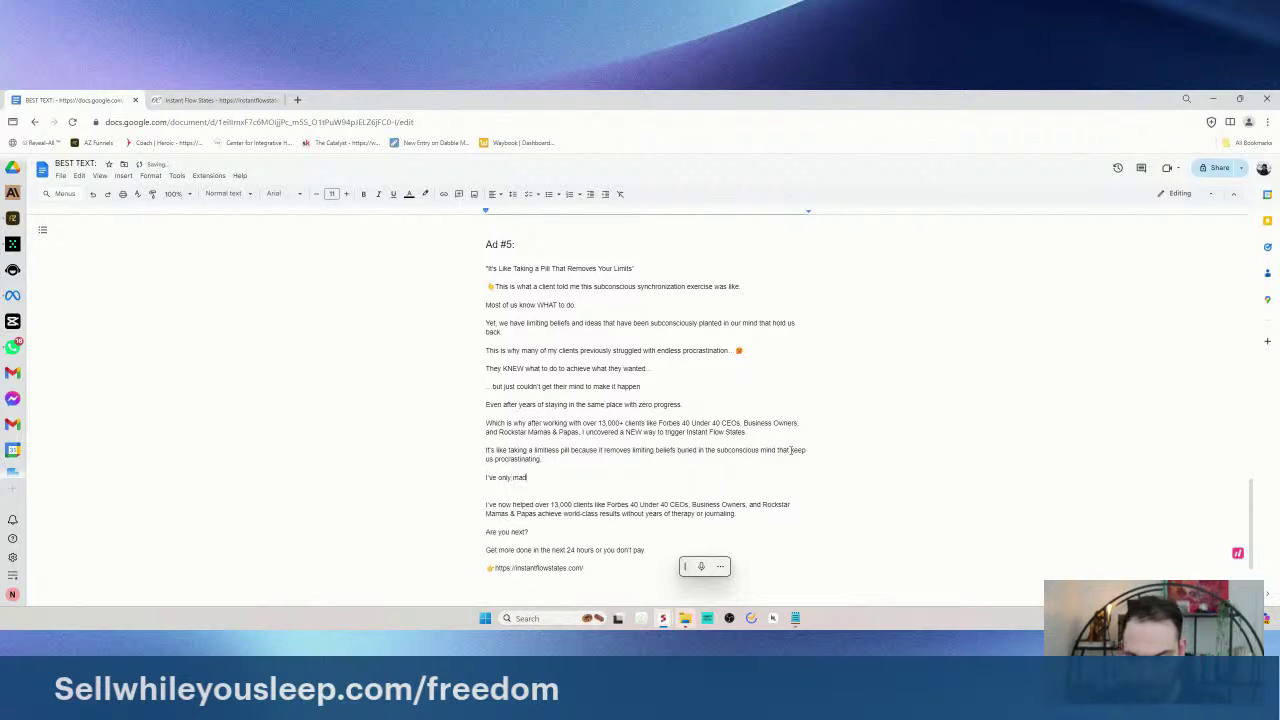
{"action": "type", "text": "e this available tpreviously for "}
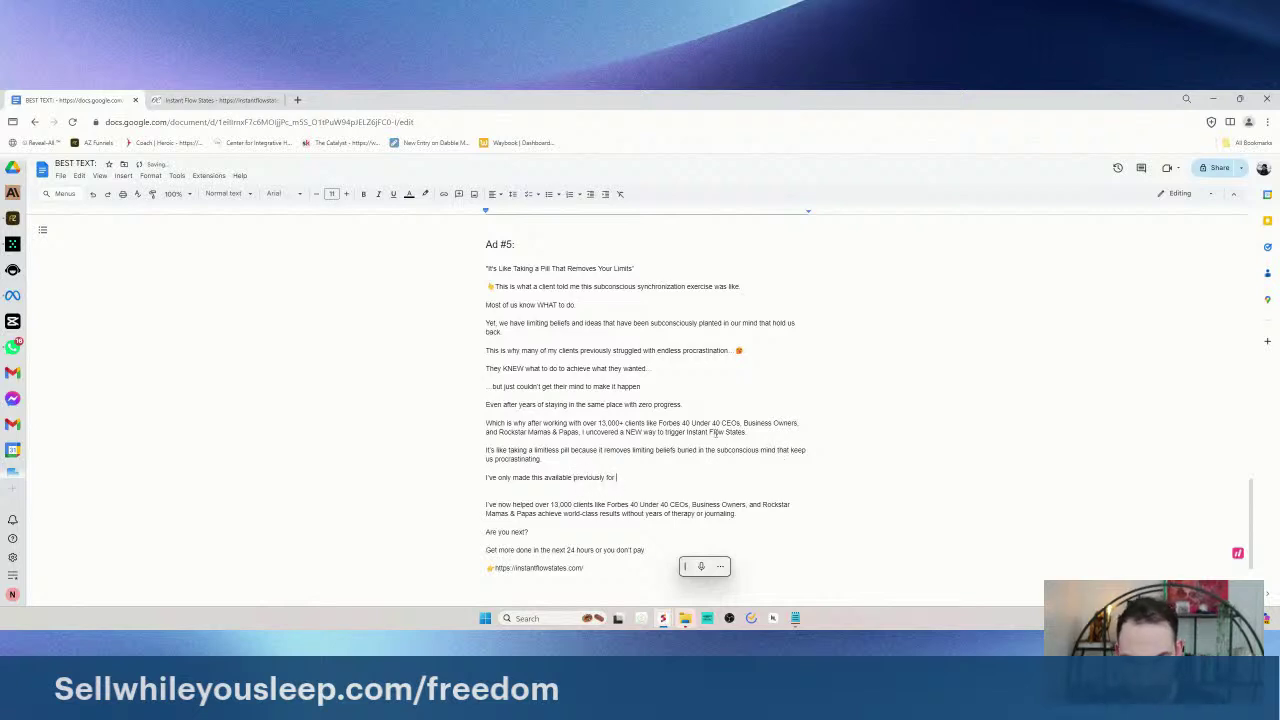
{"action": "type", "text": "my VIP clients two"}
{"action": "type", "text": "o p"}
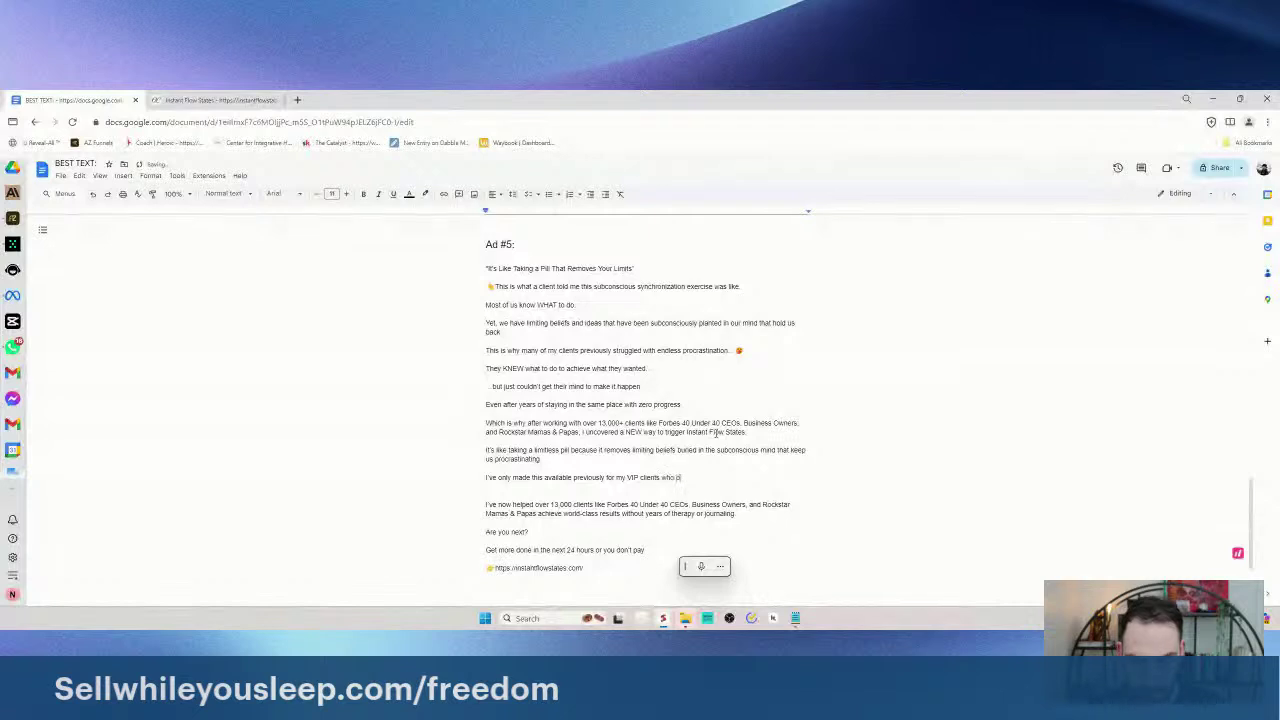
{"action": "type", "text": "ay me over $5K to work with me1-o"}
{"action": "key", "text": "BackSpace"}
{"action": "key", "text": "BackSpace"}
{"action": "key", "text": "BackSpace"}
{"action": "type", "text": "!"}
{"action": "type", "text": "-1."}
- Add the 'But now, to help you...' paragraph offering the entire system for less than the price of lunch
{"action": "key", "text": "Return"}
{"action": "type", "text": "But now, I'm goin"}
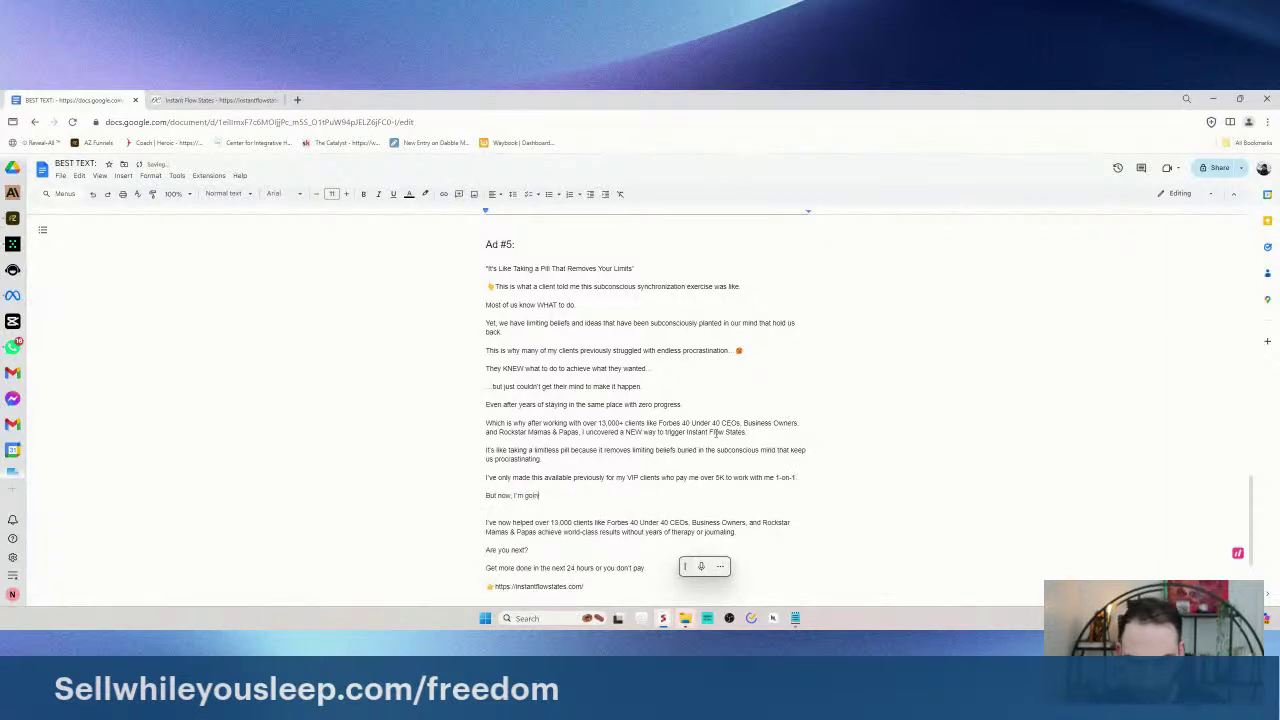
{"action": "key", "text": "BackSpace"}
{"action": "key", "text": "BackSpace"}
{"action": "key", "text": "BackSpace"}
{"action": "key", "text": "BackSpace"}
{"action": "key", "text": "BackSpace"}
{"action": "key", "text": "BackSpace"}
{"action": "key", "text": "BackSpace"}
{"action": "key", "text": "BackSpace"}
{"action": "key", "text": "BackSpace"}
{"action": "key", "text": "BackSpace"}
{"action": "key", "text": "BackSpace"}
{"action": "key", "text": "BackSpace"}
{"action": "key", "text": "BackSpace"}
{"action": "key", "text": "BackSpace"}
{"action": "key", "text": "BackSpace"}
{"action": "key", "text": "BackSpace"}
{"action": "key", "text": "BackSpace"}
{"action": "type", "text": "to help you win tomo"}
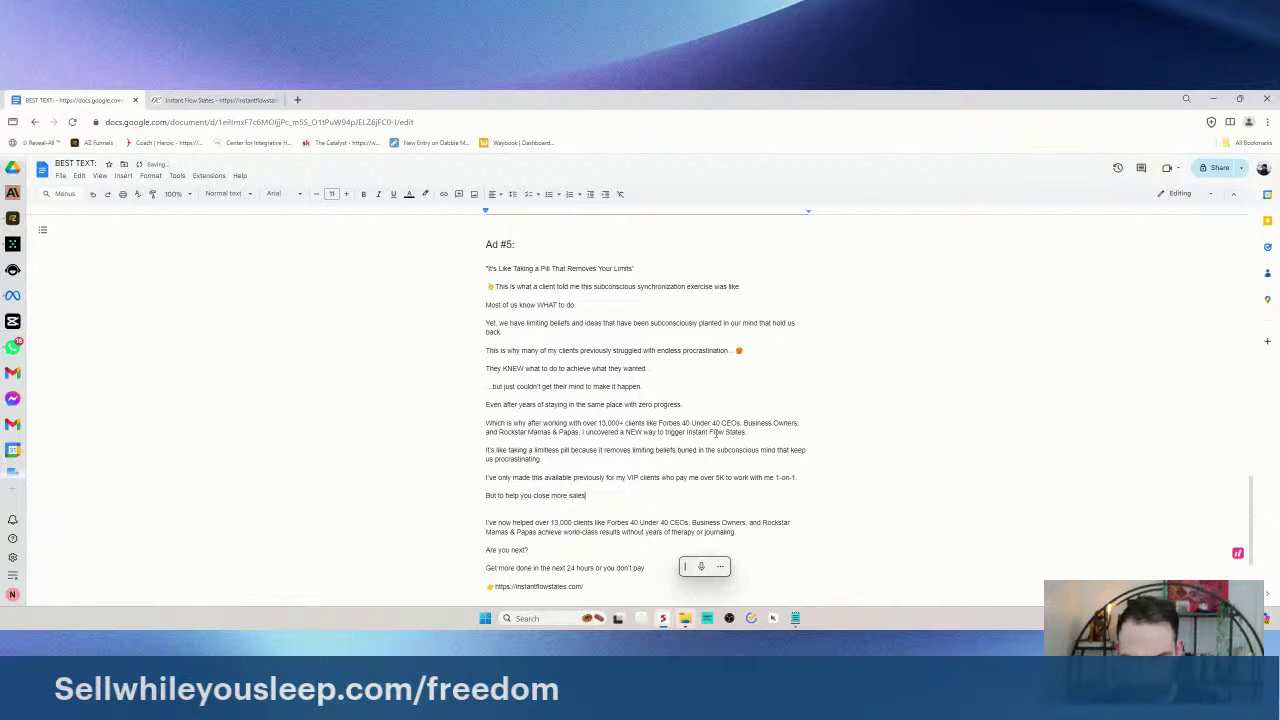
{"action": "scroll", "coordinate": [716, 432], "scroll_direction": "down", "scroll_amount": 3}
{"action": "type", "text": "finish"}
{"action": "key", "text": "ctrl+BackSpace"}
{"action": "type", "text": "get"}
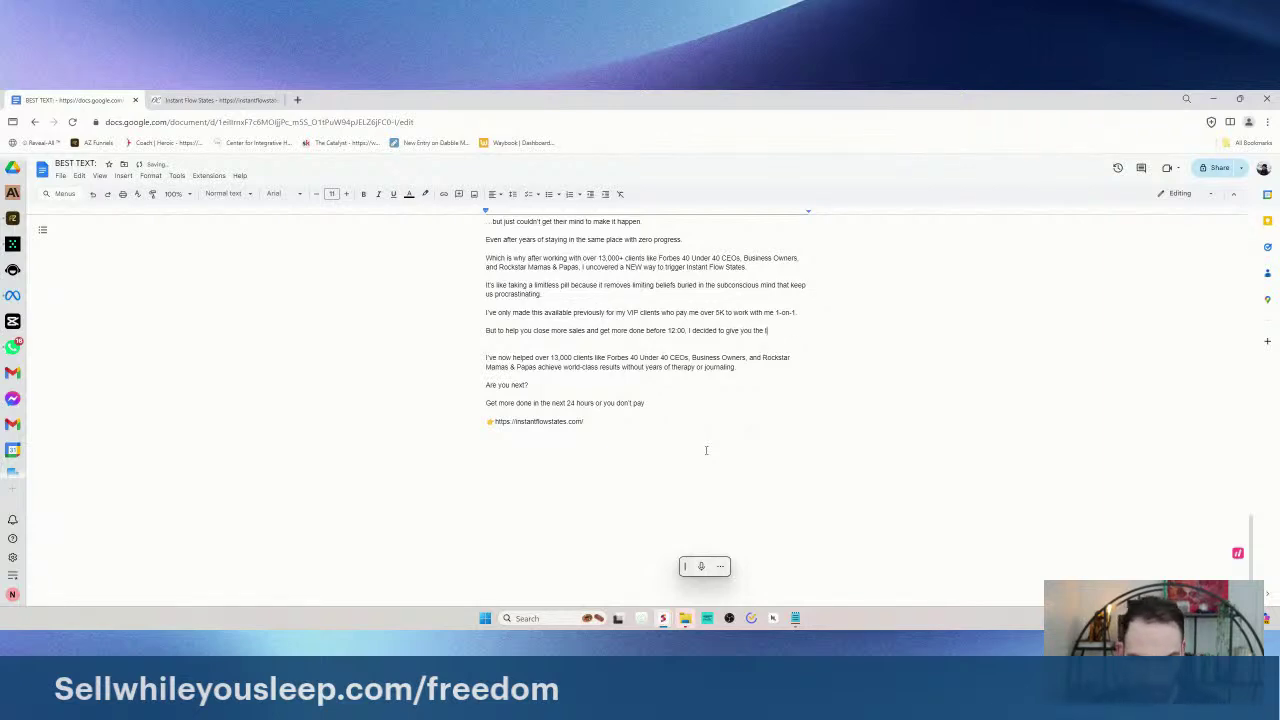
{"action": "type", "text": "em for less than the price of lunch."}
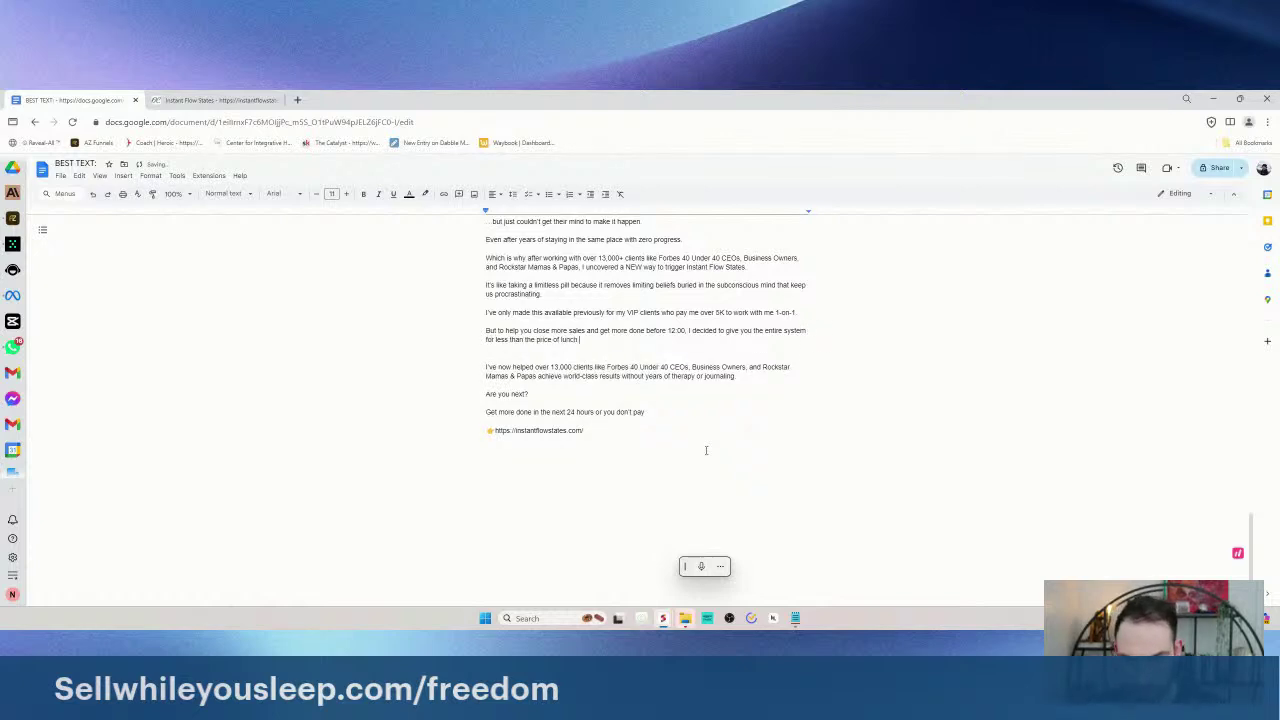
{"action": "key", "text": "Return"}
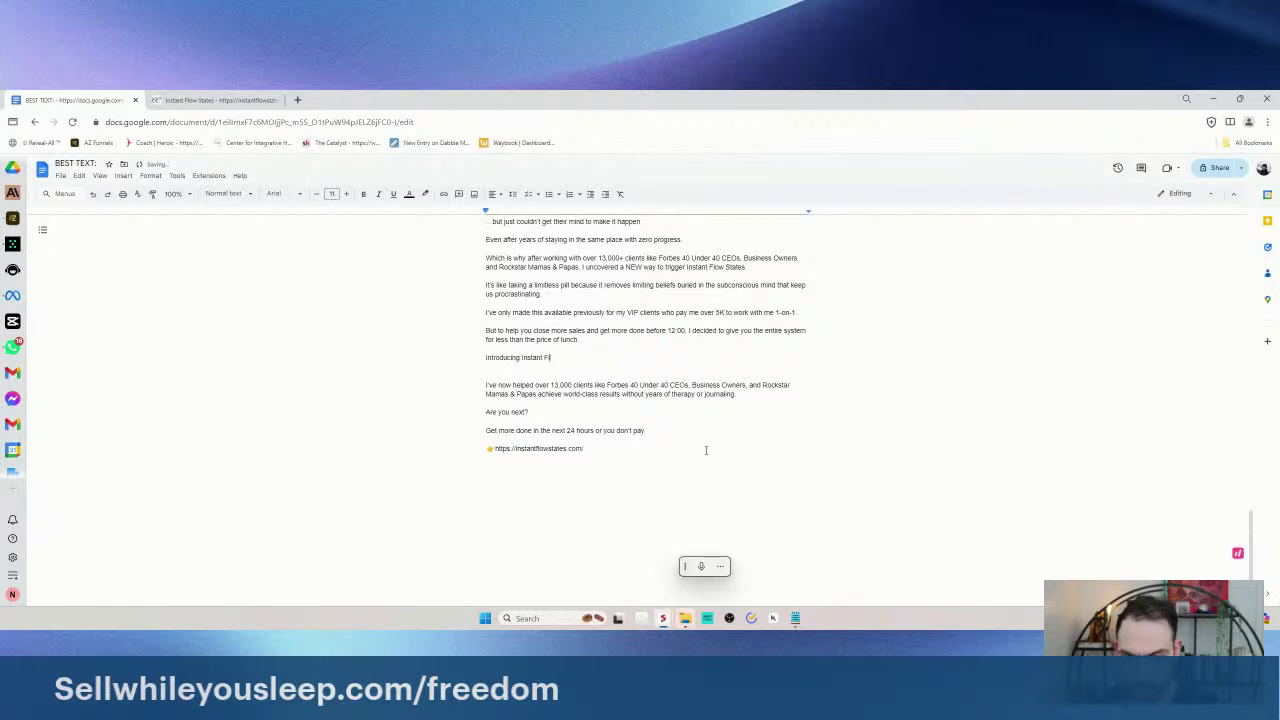
- Copy the ad's link below the Introducing Instant Flow States line, then delete that line
{"action": "left_click_drag", "start_coordinate": [585, 452], "coordinate": [486, 449]}
{"action": "key", "text": "ctrl+c"}
{"action": "left_click", "coordinate": [565, 366]}
{"action": "key", "text": "ctrl+v"}
{"action": "left_click", "coordinate": [487, 357]}
{"action": "key", "text": "shift+End"}
{"action": "left_click", "coordinate": [487, 357]}
{"action": "key", "text": "shift+End"}
{"action": "key", "text": "Delete"}
{"action": "key", "text": "Delete"}
{"action": "key", "text": "Delete"}
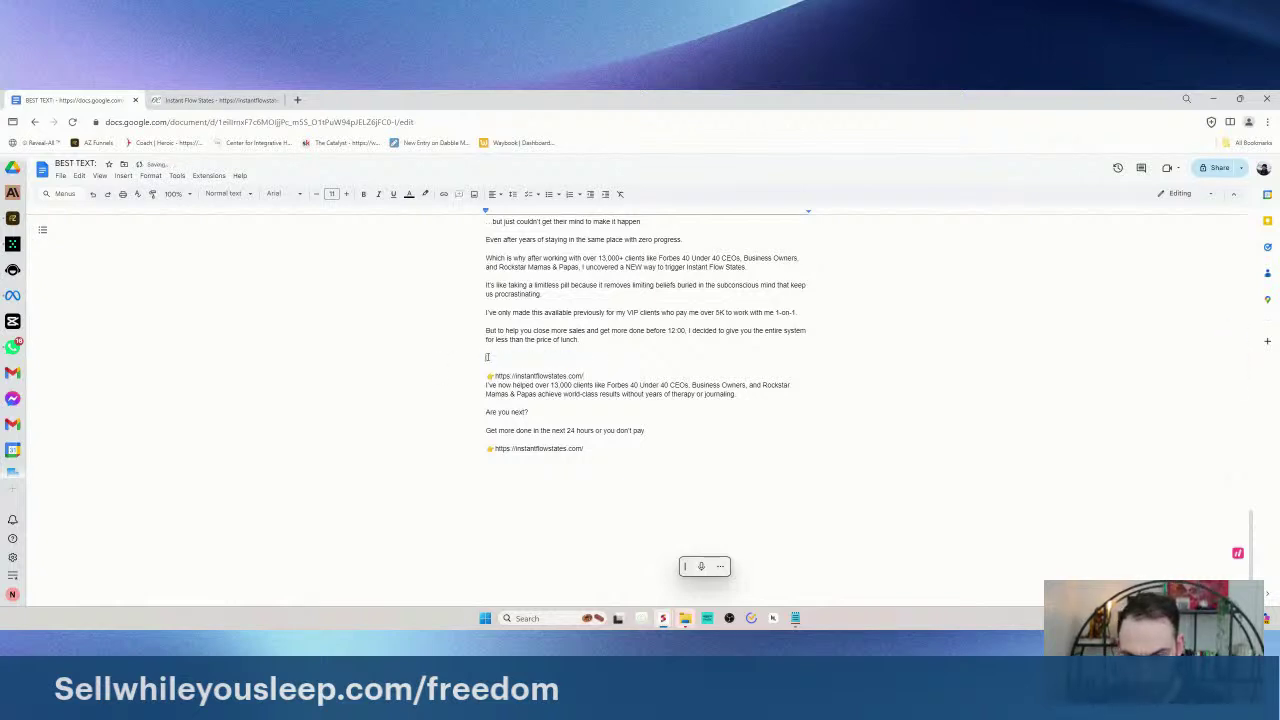
{"action": "key", "text": "Down"}
{"action": "key", "text": "Return"}
- Start a 'Get more done tomorrow' line above the pasted link
{"action": "left_click", "coordinate": [489, 357]}
{"action": "key", "text": "Return"}
{"action": "type", "text": "Get more done o"}
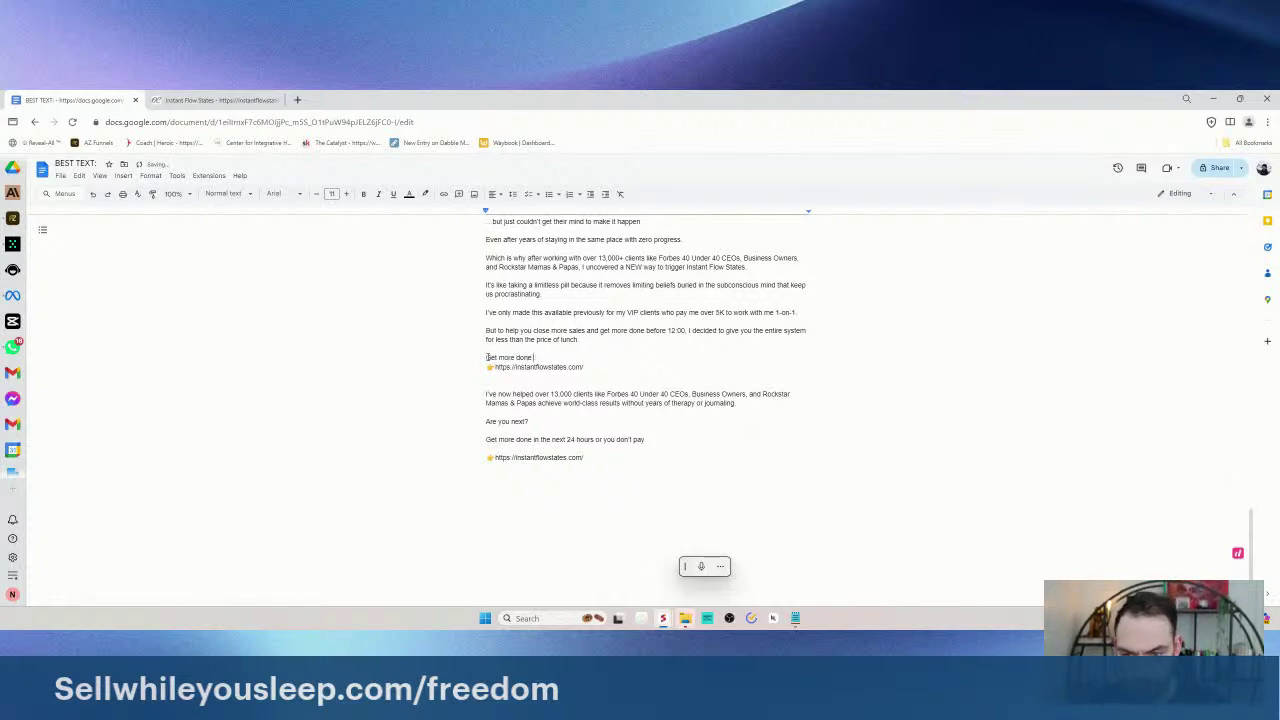
{"action": "scroll", "coordinate": [576, 362], "scroll_direction": "up", "scroll_amount": 3}
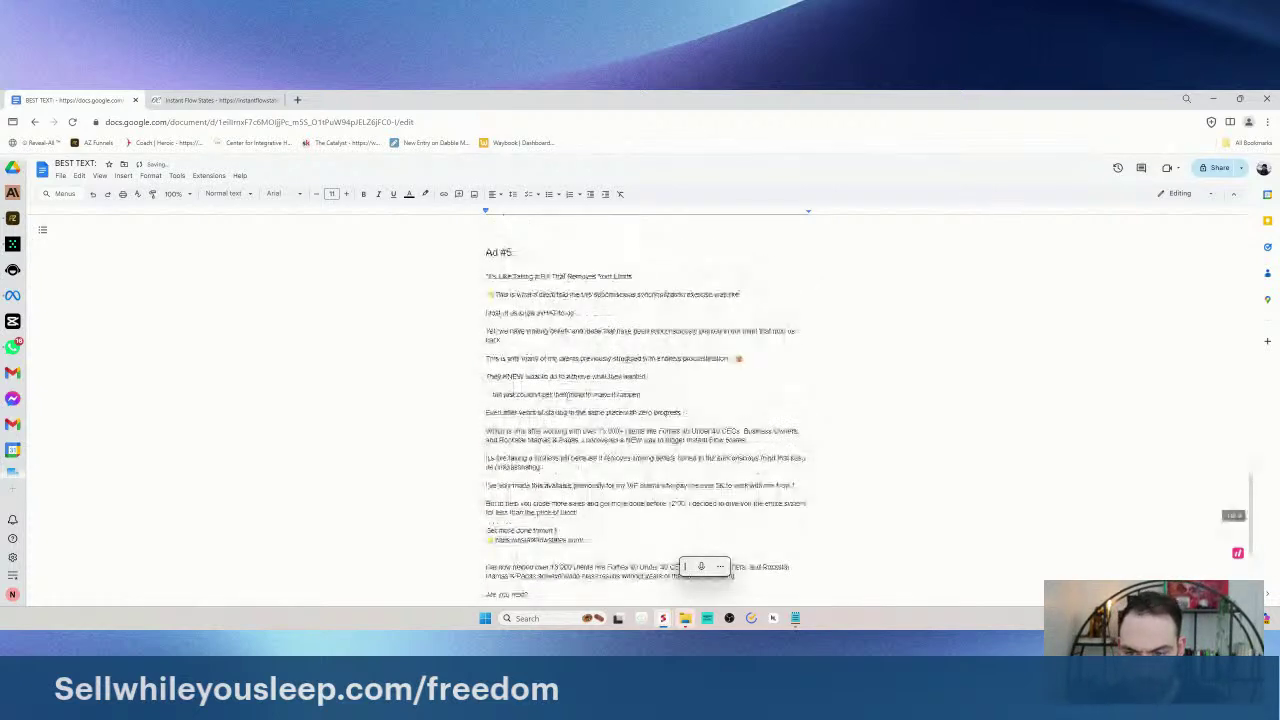
{"action": "scroll", "coordinate": [578, 402], "scroll_direction": "down", "scroll_amount": 3}
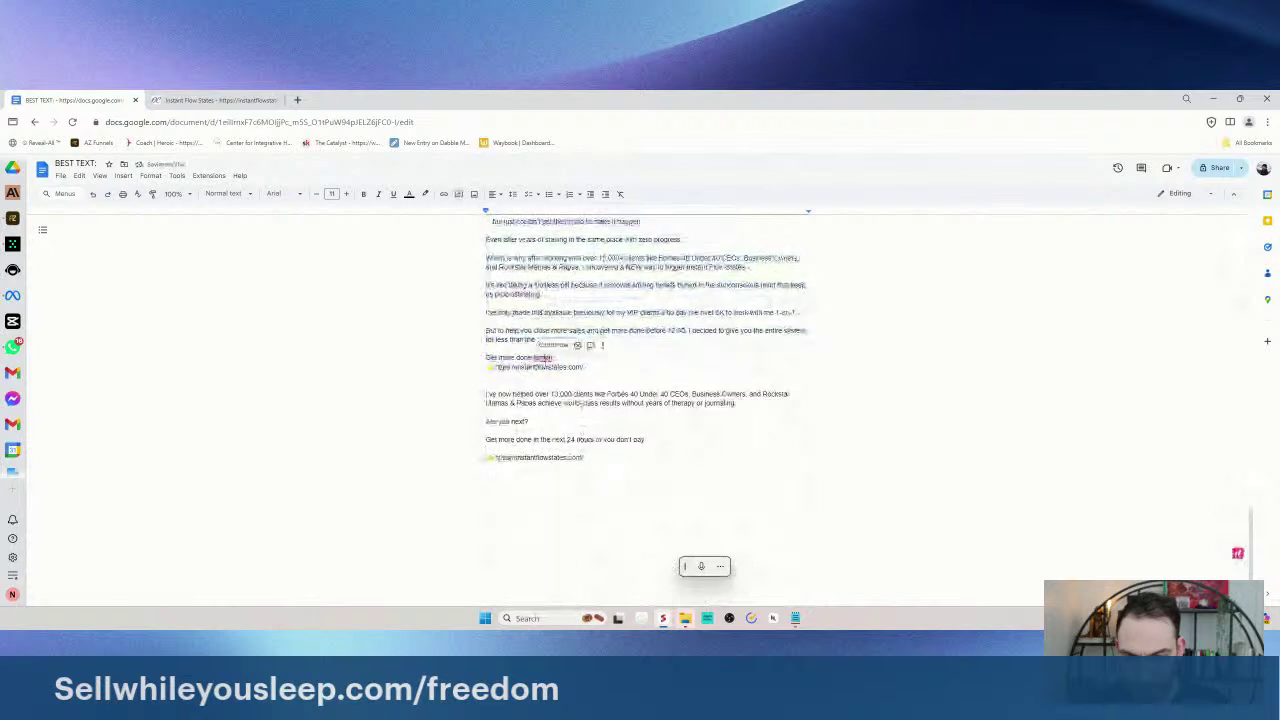
{"action": "scroll", "coordinate": [497, 309], "scroll_direction": "up", "scroll_amount": 3}
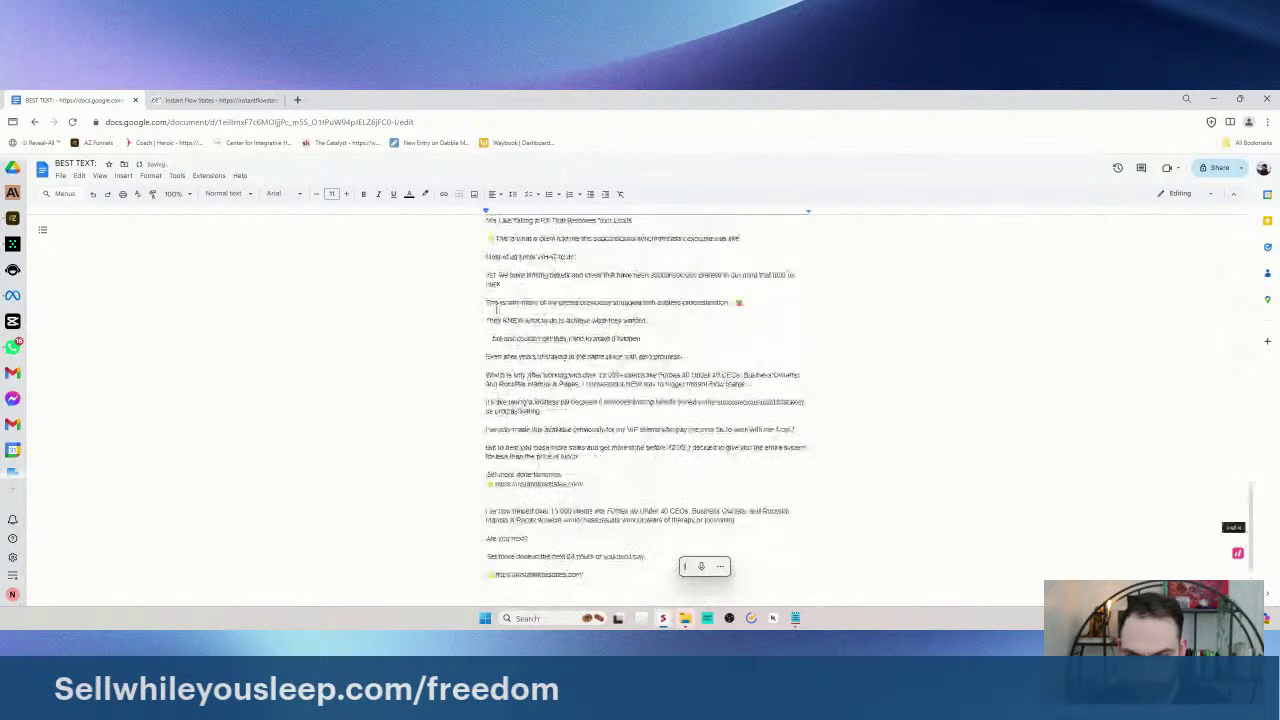
{"action": "scroll", "coordinate": [497, 309], "scroll_direction": "up", "scroll_amount": 3}
{"action": "scroll", "coordinate": [471, 259], "scroll_direction": "down", "scroll_amount": 3}
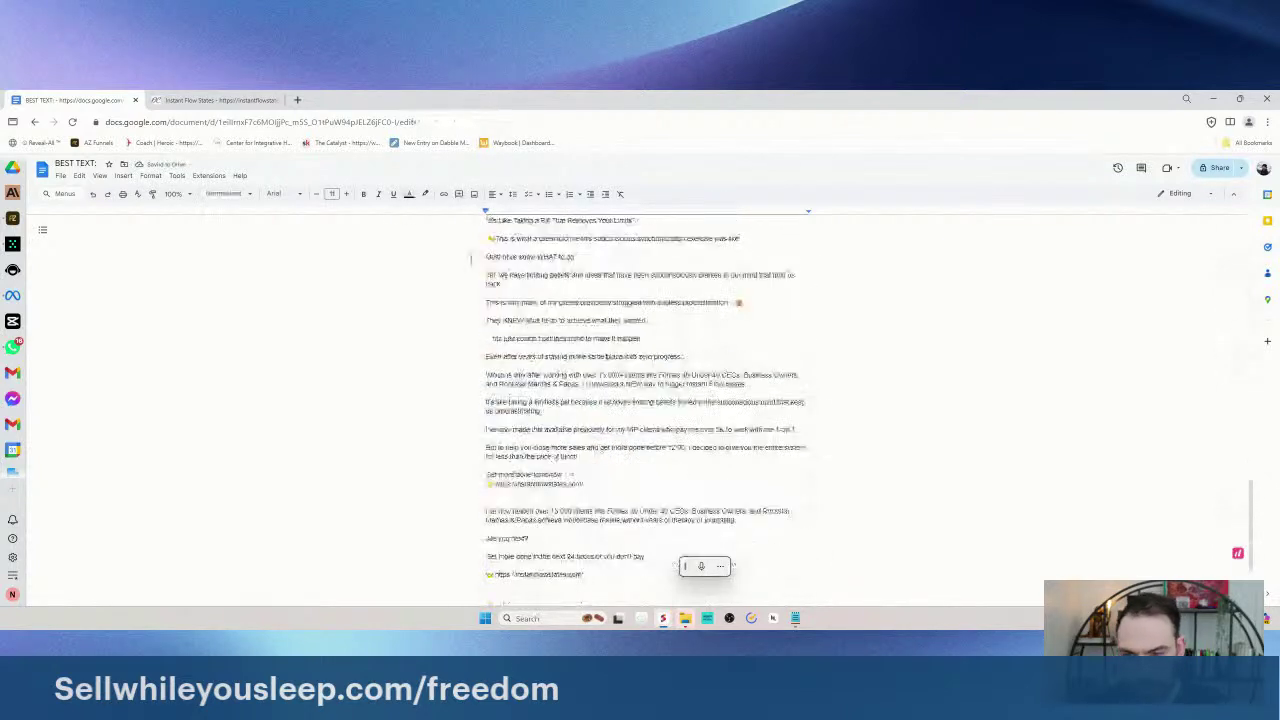
{"action": "scroll", "coordinate": [578, 407], "scroll_direction": "down", "scroll_amount": 2}
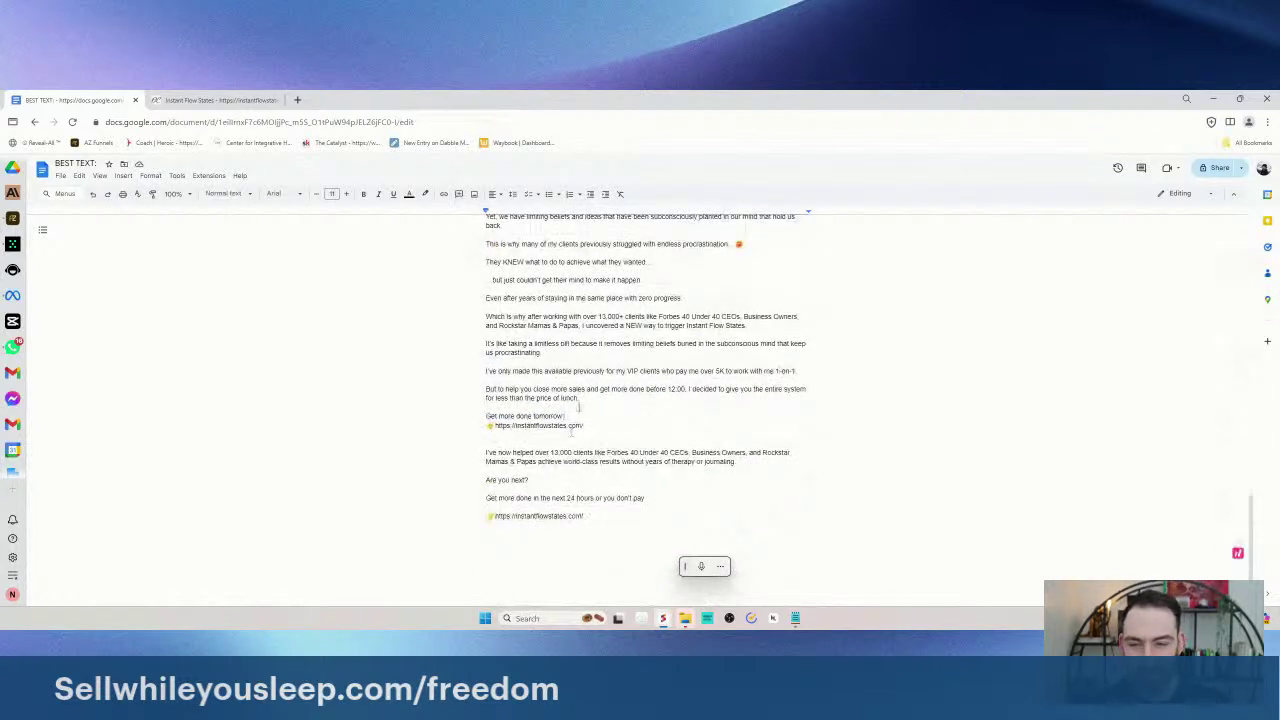
{"action": "key", "text": "Return"}
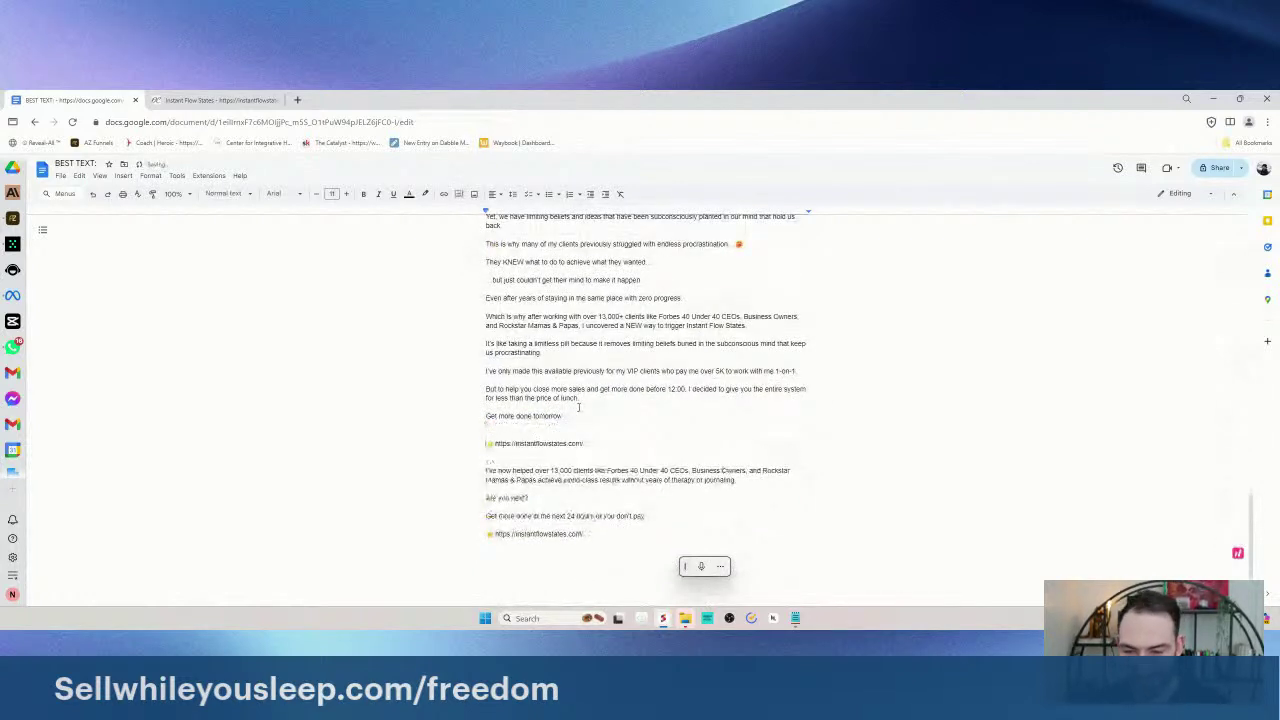
- Remove the old closing lines and reword it to 'Get more done in the next 24 hours or your money back'
{"action": "scroll", "coordinate": [600, 420], "scroll_direction": "down", "scroll_amount": 3}
{"action": "left_click", "coordinate": [651, 434], "text": "shift"}
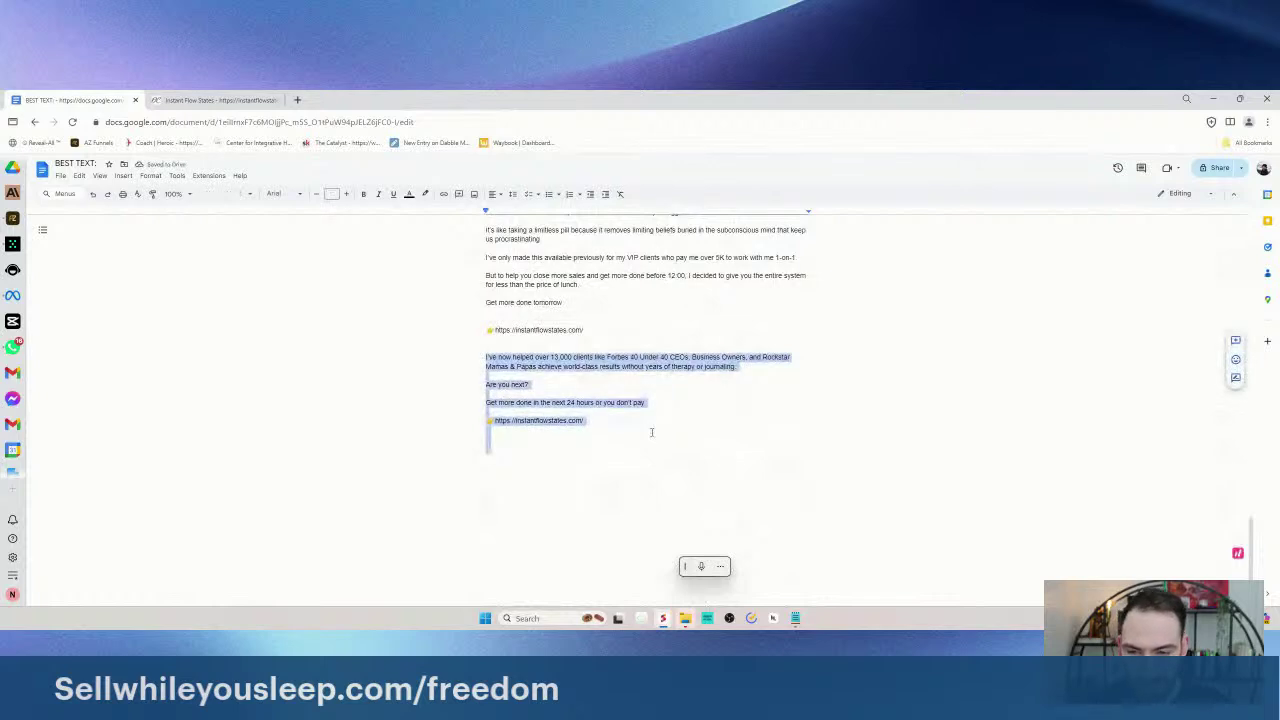
{"action": "key", "text": "BackSpace"}
{"action": "key", "text": "ctrl+z"}
{"action": "key", "text": "ctrl+z"}
{"action": "key", "text": "ctrl+z"}
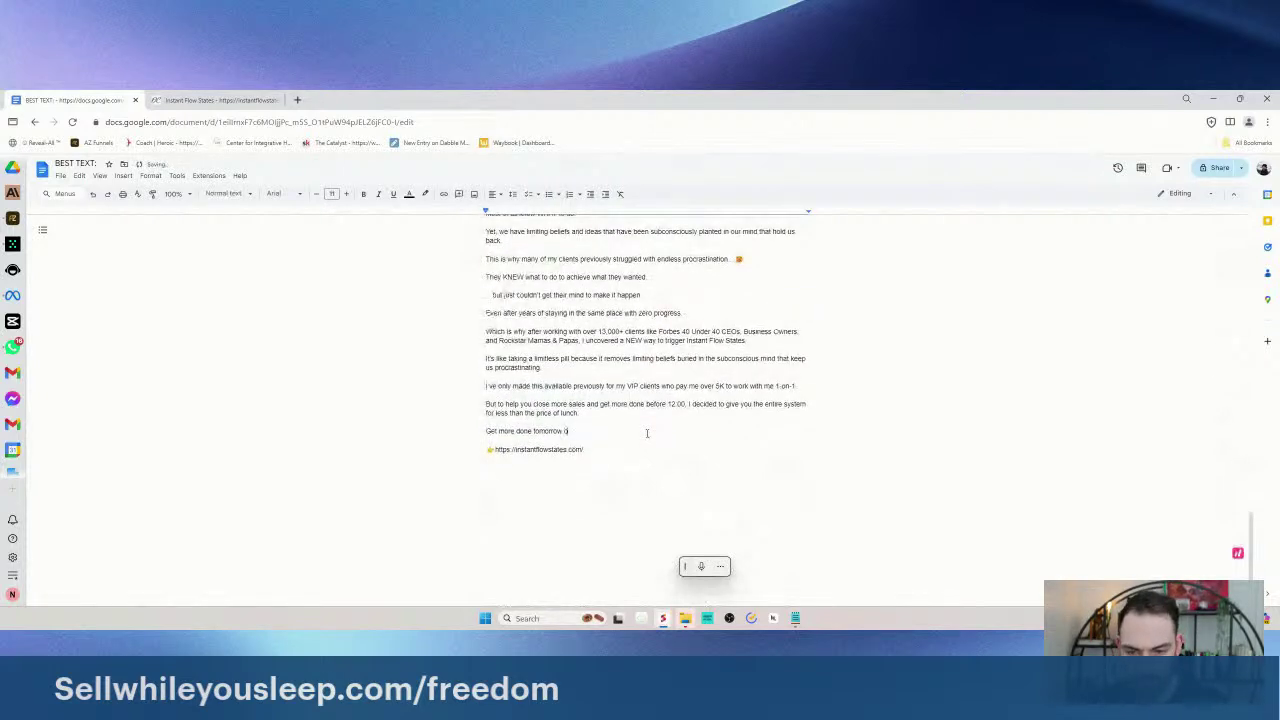
{"action": "type", "text": "or get y"}
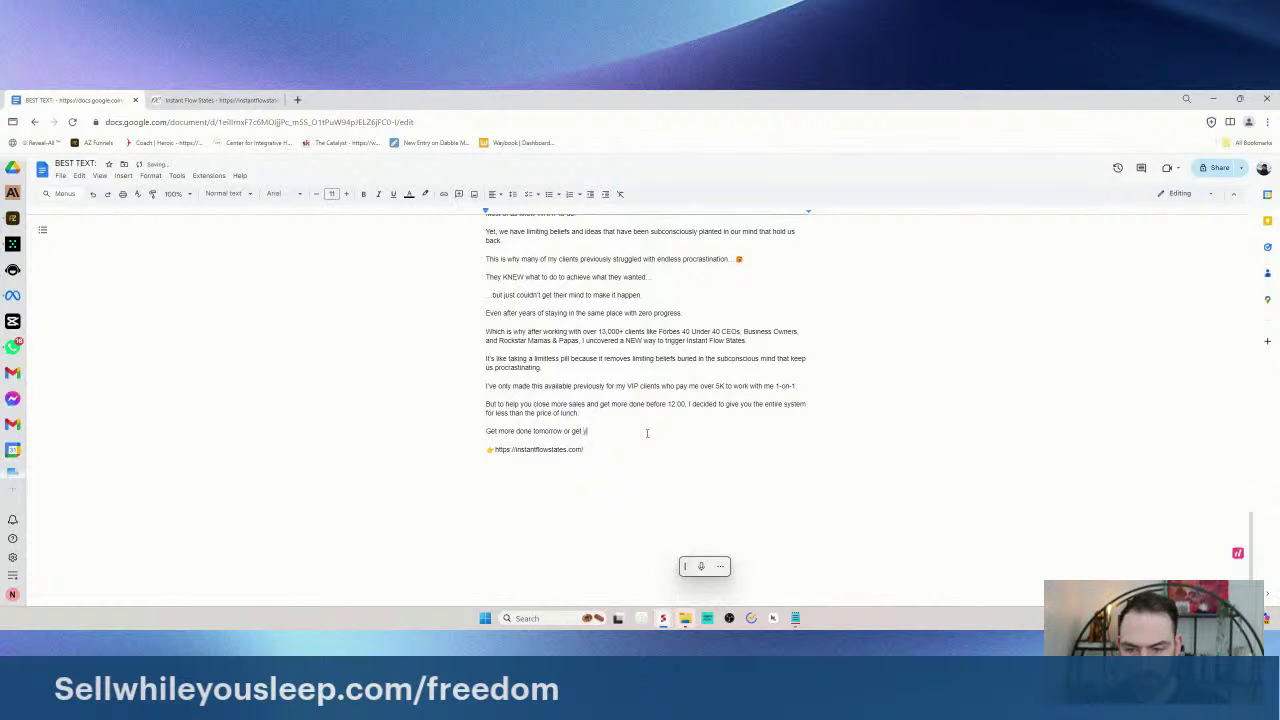
{"action": "left_click_drag", "start_coordinate": [576, 430], "coordinate": [533, 434]}
{"action": "type", "text": "in the ni"}
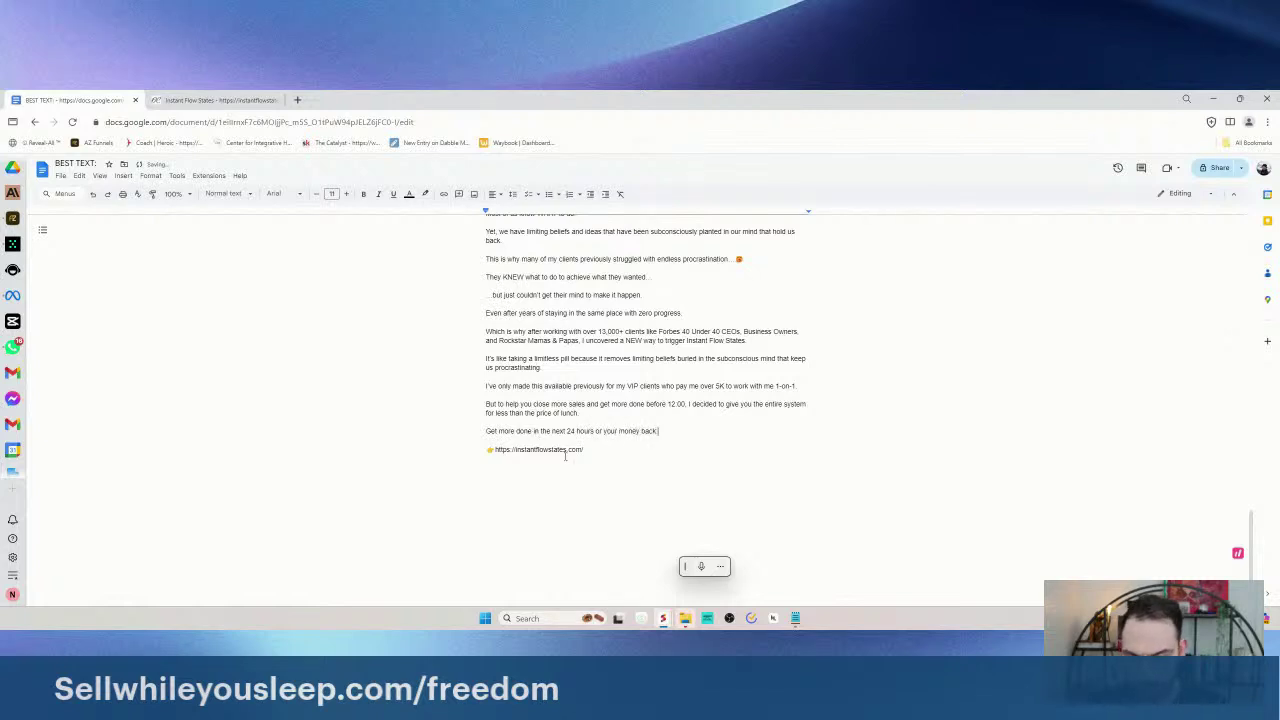
- Select the '3 Minute Exercise Triggers Instant Flow States' headline and start a new line below 'Headline:'
{"action": "key", "text": "ctrl+shift+Home"}
{"action": "scroll", "coordinate": [632, 482], "scroll_direction": "down", "scroll_amount": 15}
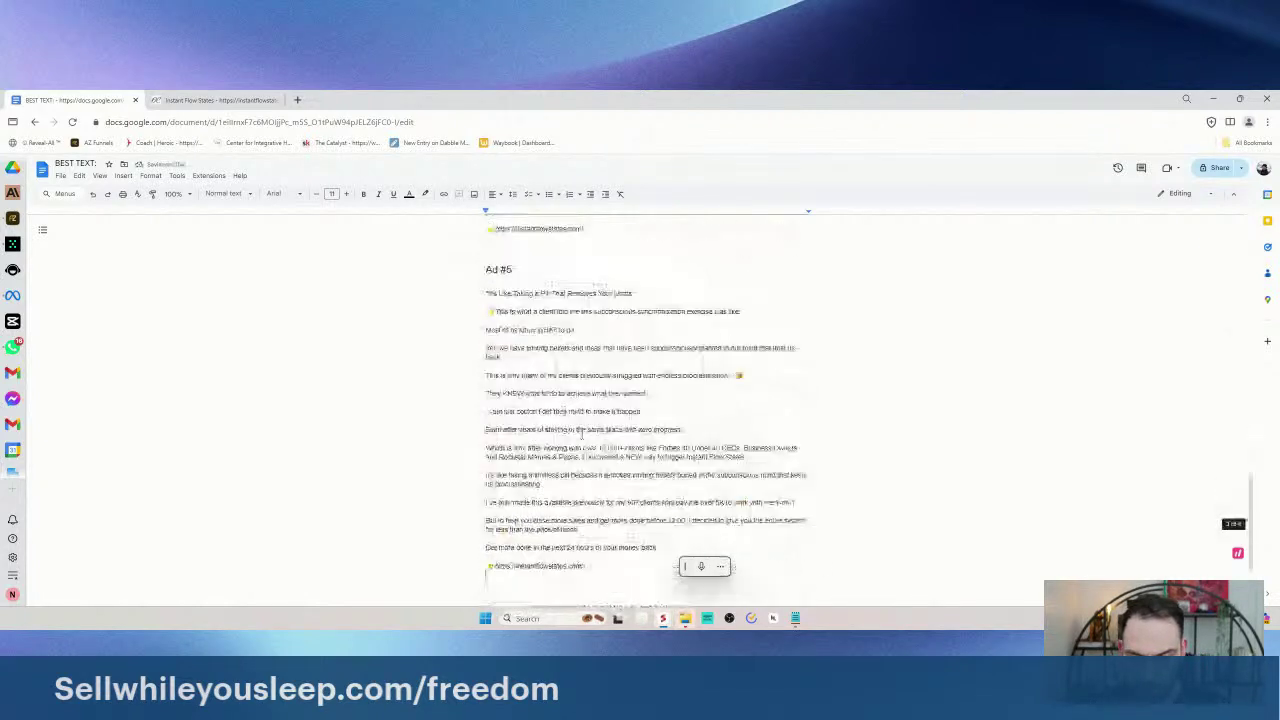
{"action": "scroll", "coordinate": [533, 305], "scroll_direction": "up", "scroll_amount": 4}
{"action": "left_click", "coordinate": [640, 401]}
{"action": "scroll", "coordinate": [640, 401], "scroll_direction": "up", "scroll_amount": 15}
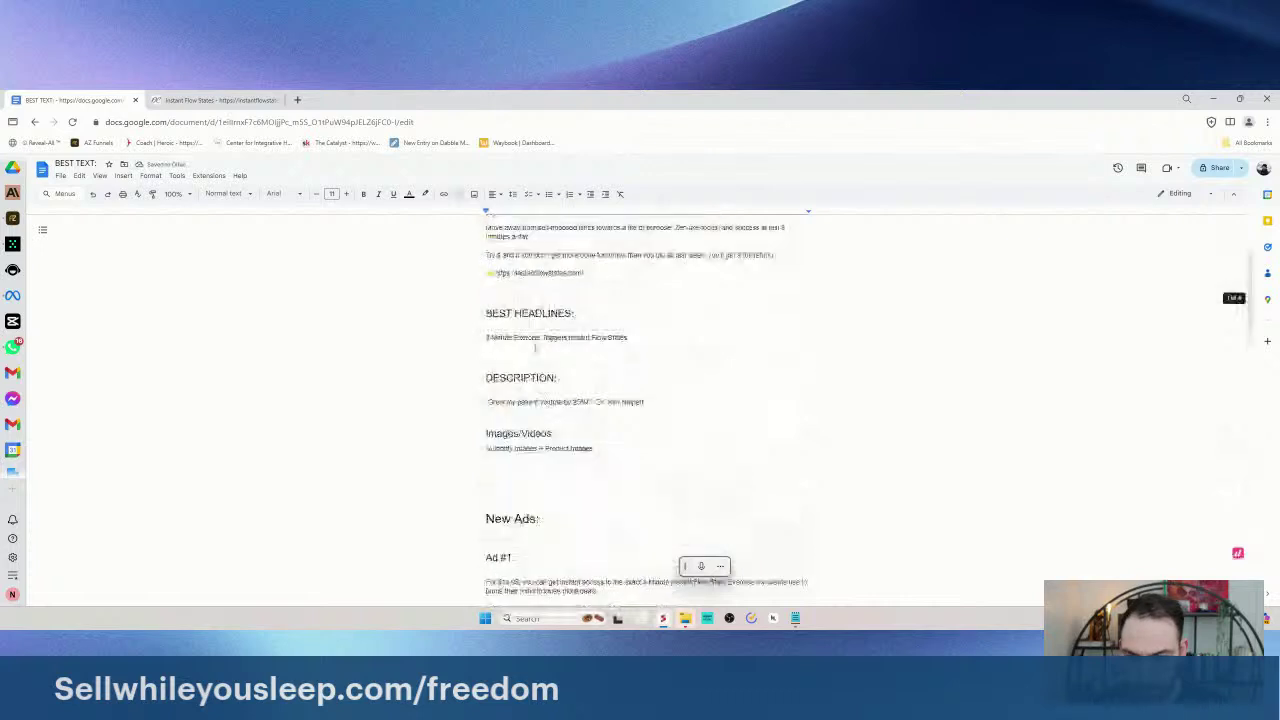
{"action": "scroll", "coordinate": [640, 401], "scroll_direction": "down", "scroll_amount": 5}
{"action": "triple_click", "coordinate": [560, 353]}
{"action": "scroll", "coordinate": [520, 549], "scroll_direction": "down", "scroll_amount": 15}
{"action": "scroll", "coordinate": [520, 549], "scroll_direction": "up", "scroll_amount": 12}
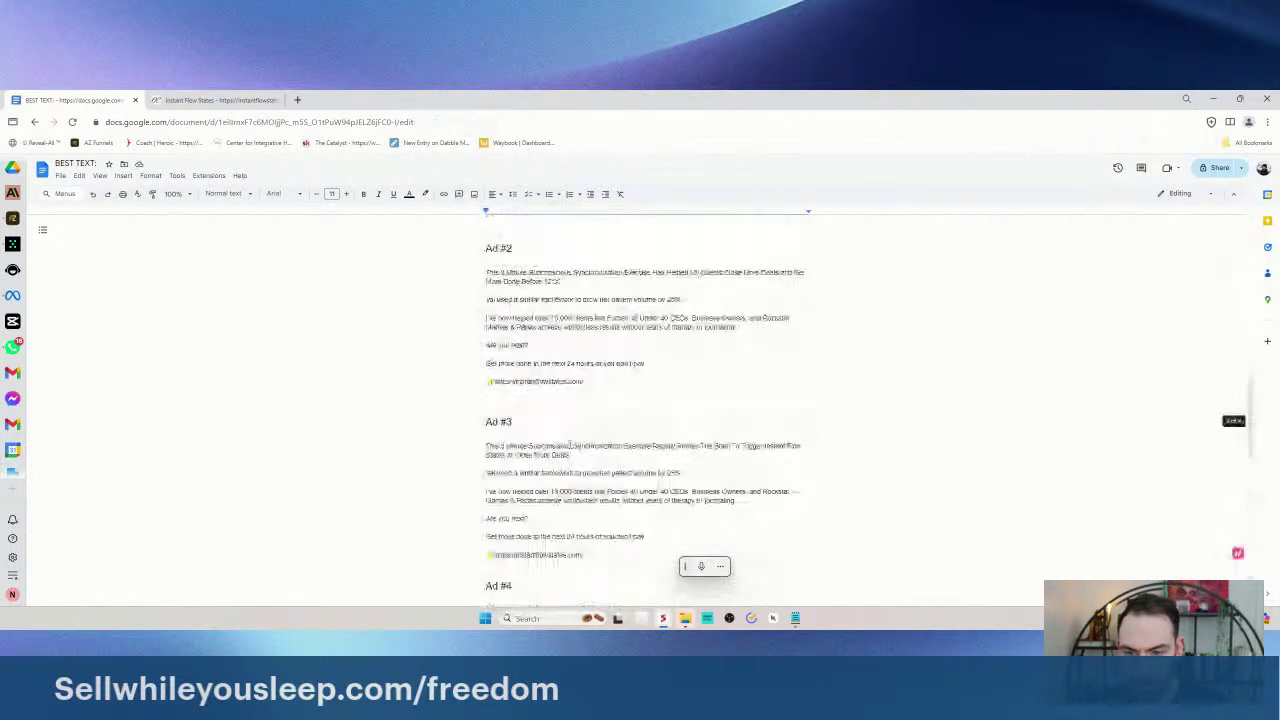
{"action": "key", "text": "ctrl+End"}
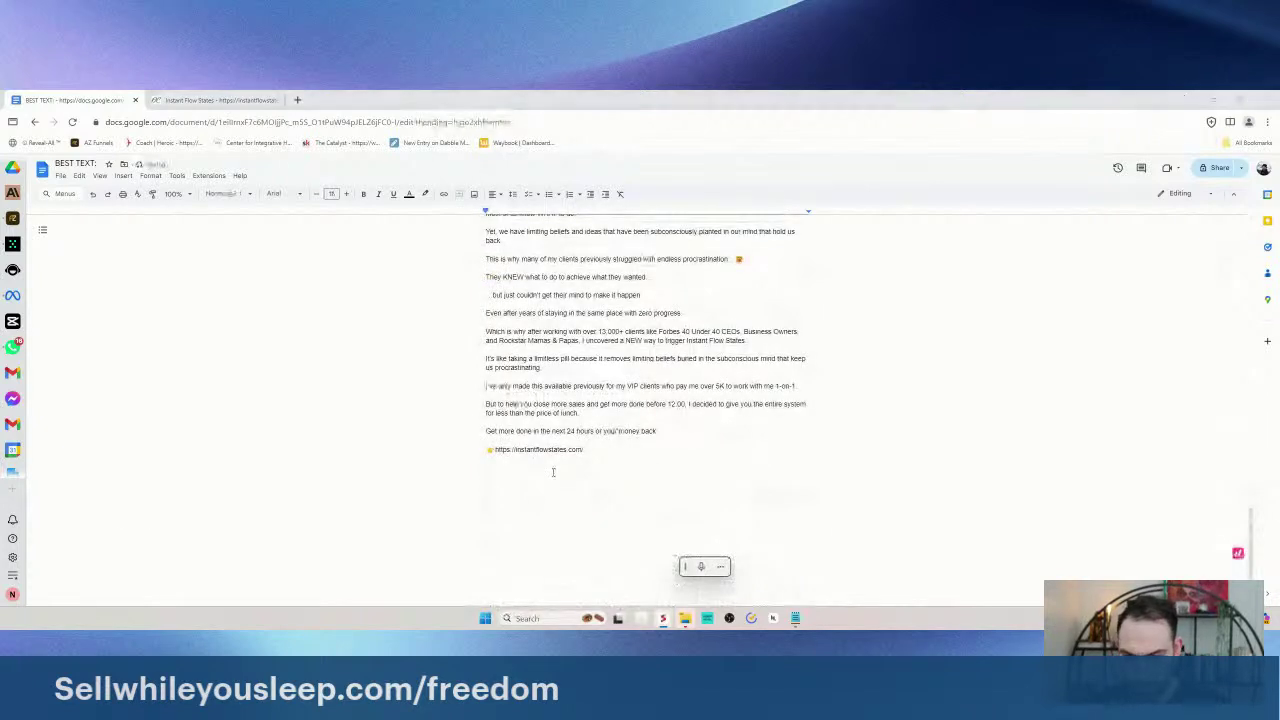
{"action": "key", "text": "alt+Tab"}
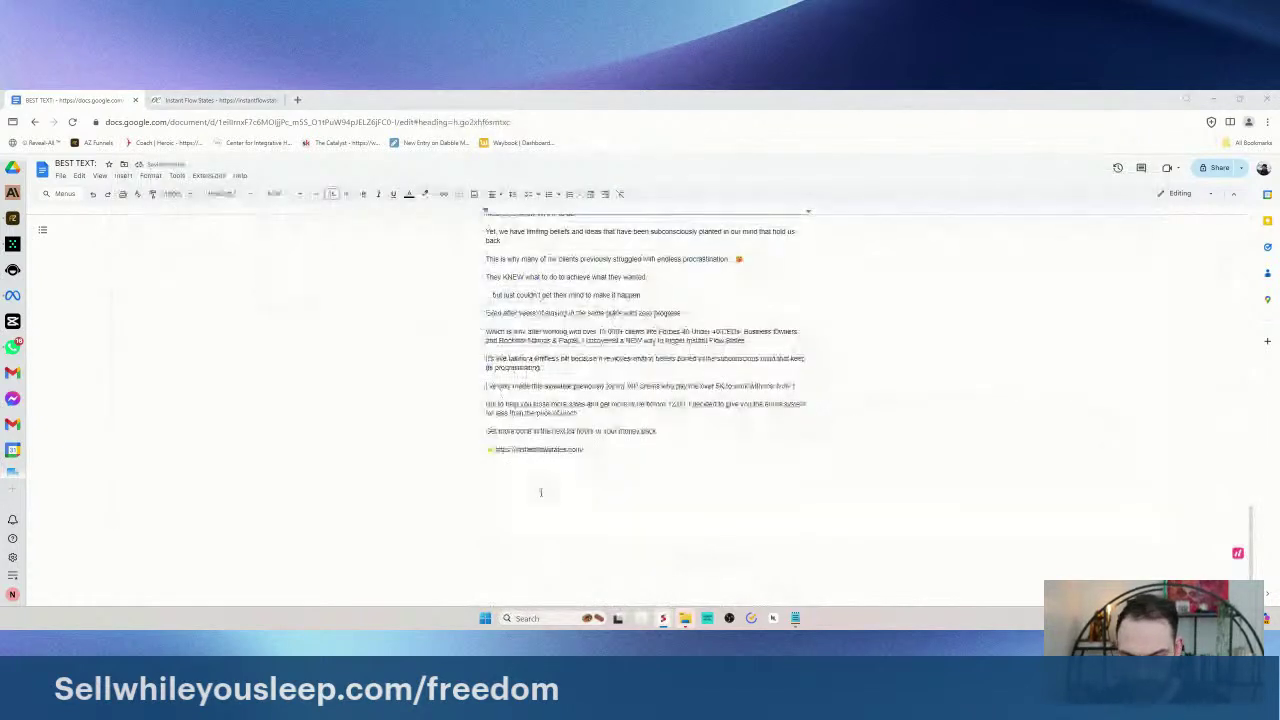
{"action": "key", "text": "super+h"}
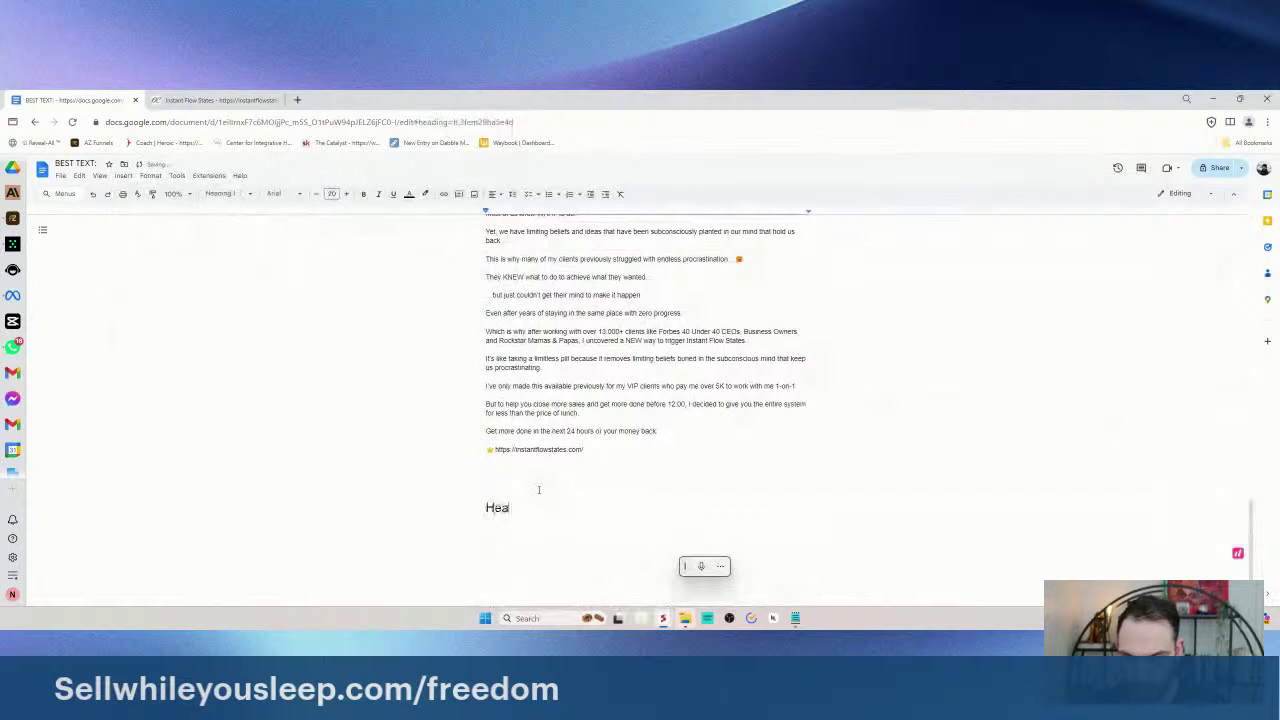
{"action": "key", "text": "Return"}
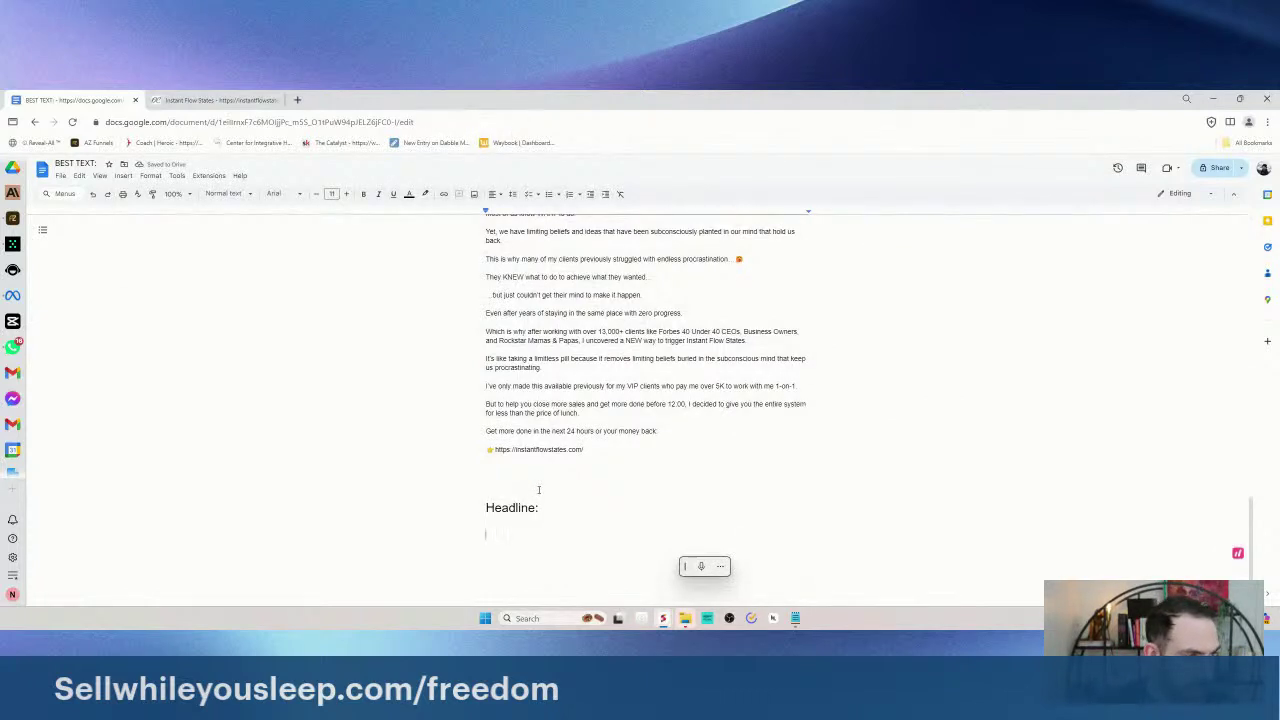
- Review the document's text and delete a character in the Headline section
{"action": "scroll", "coordinate": [538, 489], "scroll_direction": "up", "scroll_amount": 15}
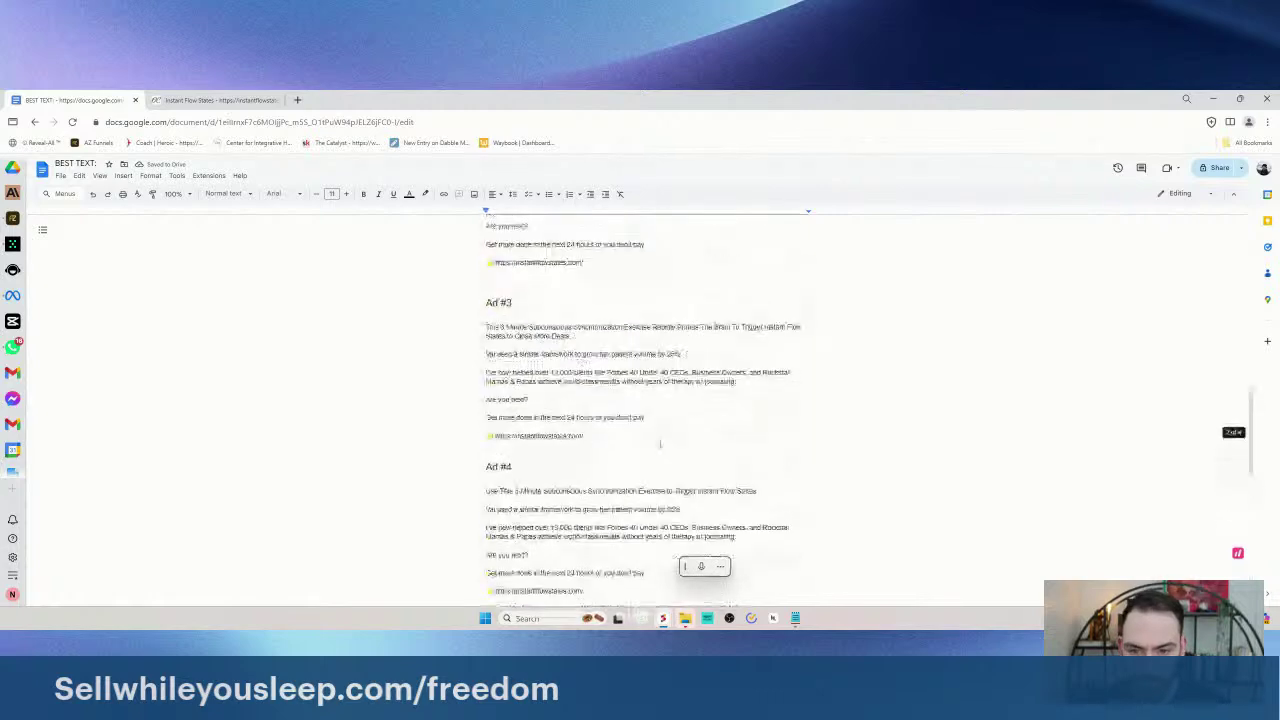
{"action": "scroll", "coordinate": [660, 443], "scroll_direction": "up", "scroll_amount": 5}
{"action": "scroll", "coordinate": [660, 443], "scroll_direction": "down", "scroll_amount": 20}
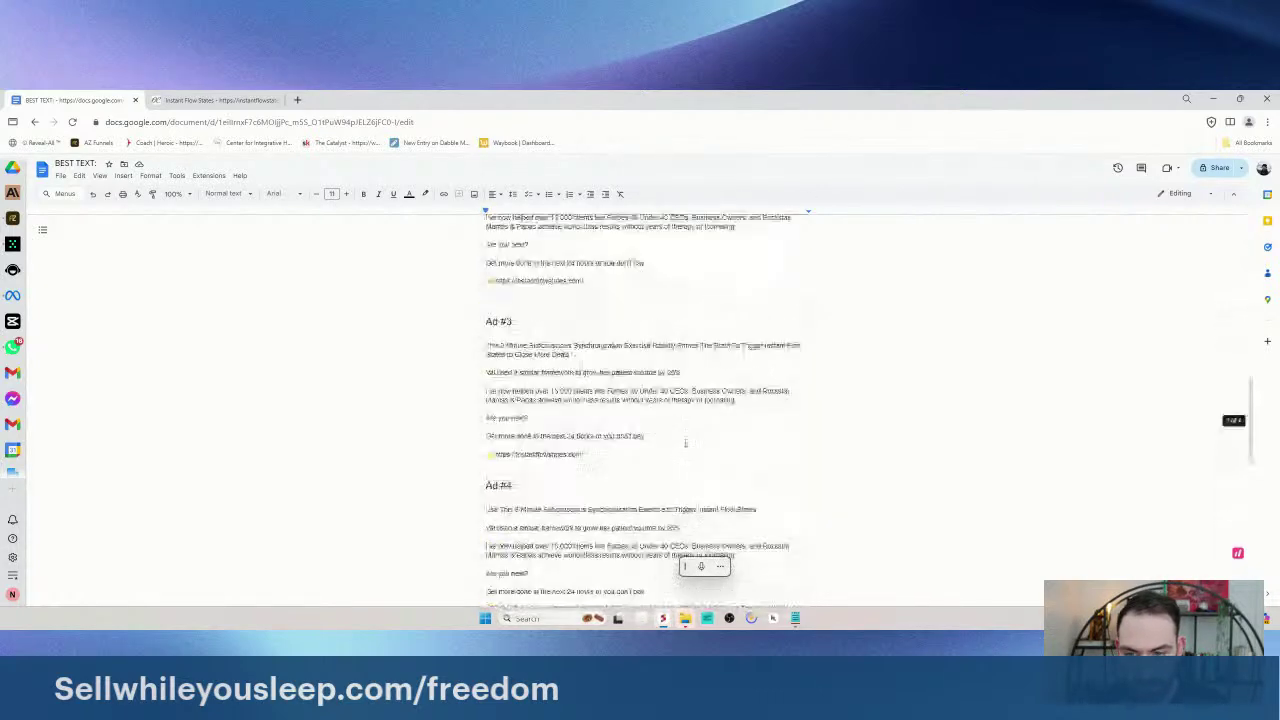
{"action": "left_click_drag", "start_coordinate": [477, 465], "coordinate": [674, 463]}
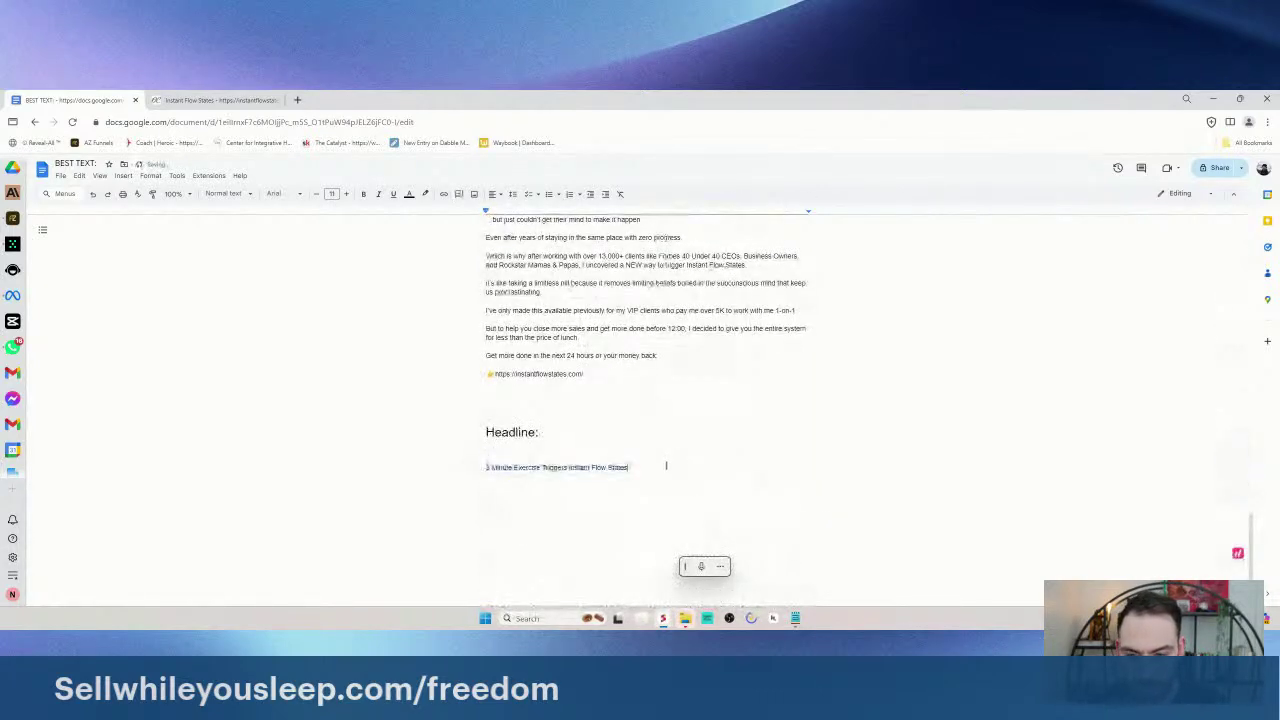
{"action": "scroll", "coordinate": [600, 443], "scroll_direction": "up", "scroll_amount": 2}
{"action": "scroll", "coordinate": [600, 443], "scroll_direction": "up", "scroll_amount": 15}
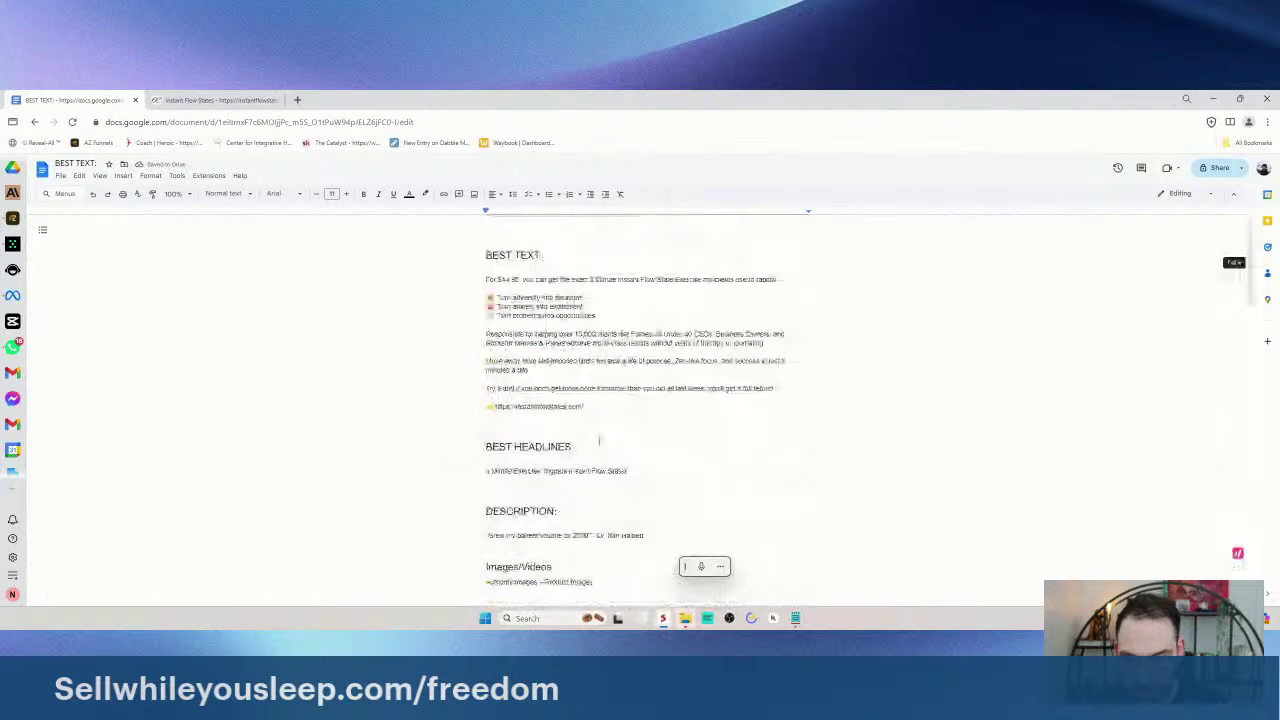
{"action": "scroll", "coordinate": [454, 320], "scroll_direction": "down", "scroll_amount": 8}
{"action": "scroll", "coordinate": [557, 351], "scroll_direction": "up", "scroll_amount": 8}
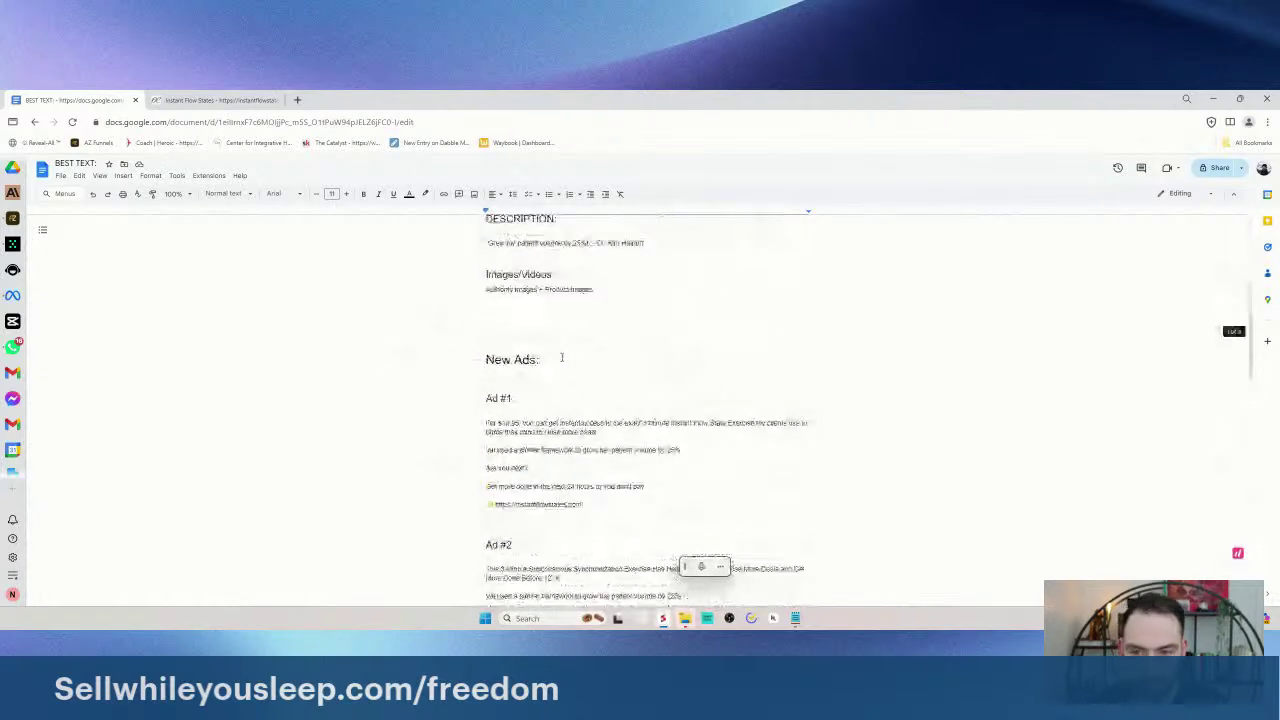
{"action": "scroll", "coordinate": [578, 381], "scroll_direction": "down", "scroll_amount": 12}
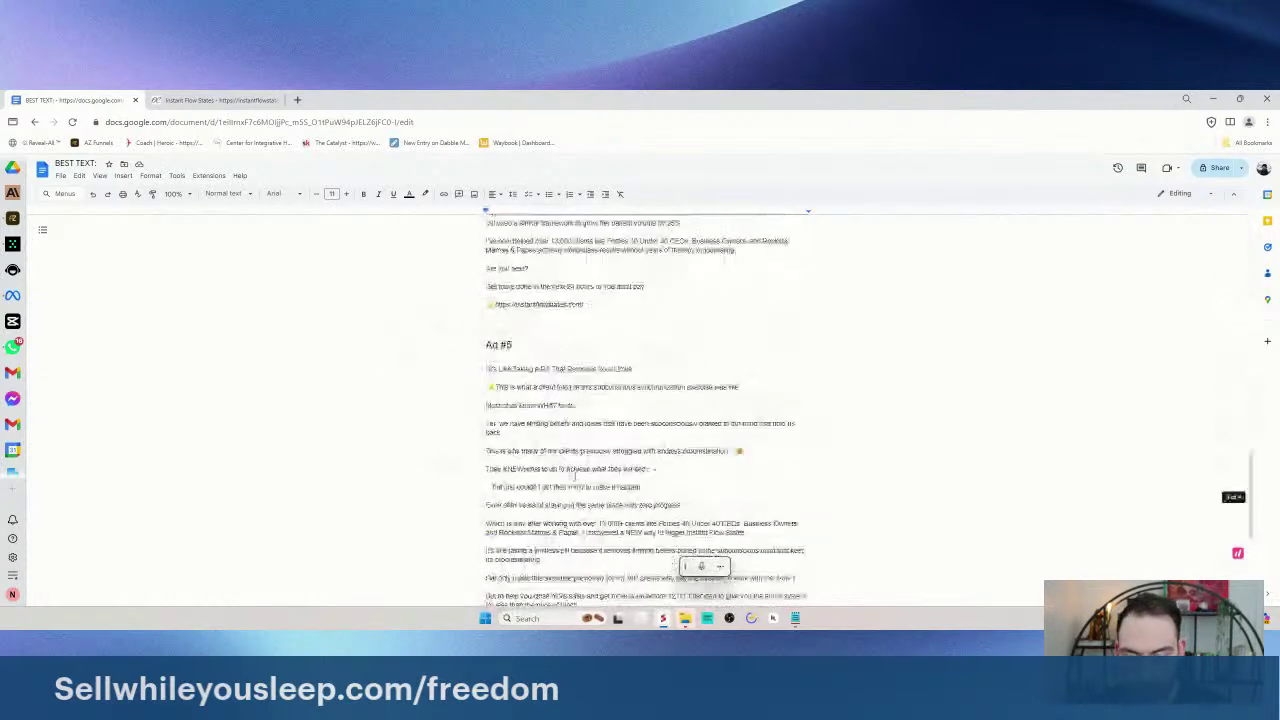
{"action": "scroll", "coordinate": [600, 481], "scroll_direction": "down", "scroll_amount": 1}
{"action": "left_click", "coordinate": [577, 492]}
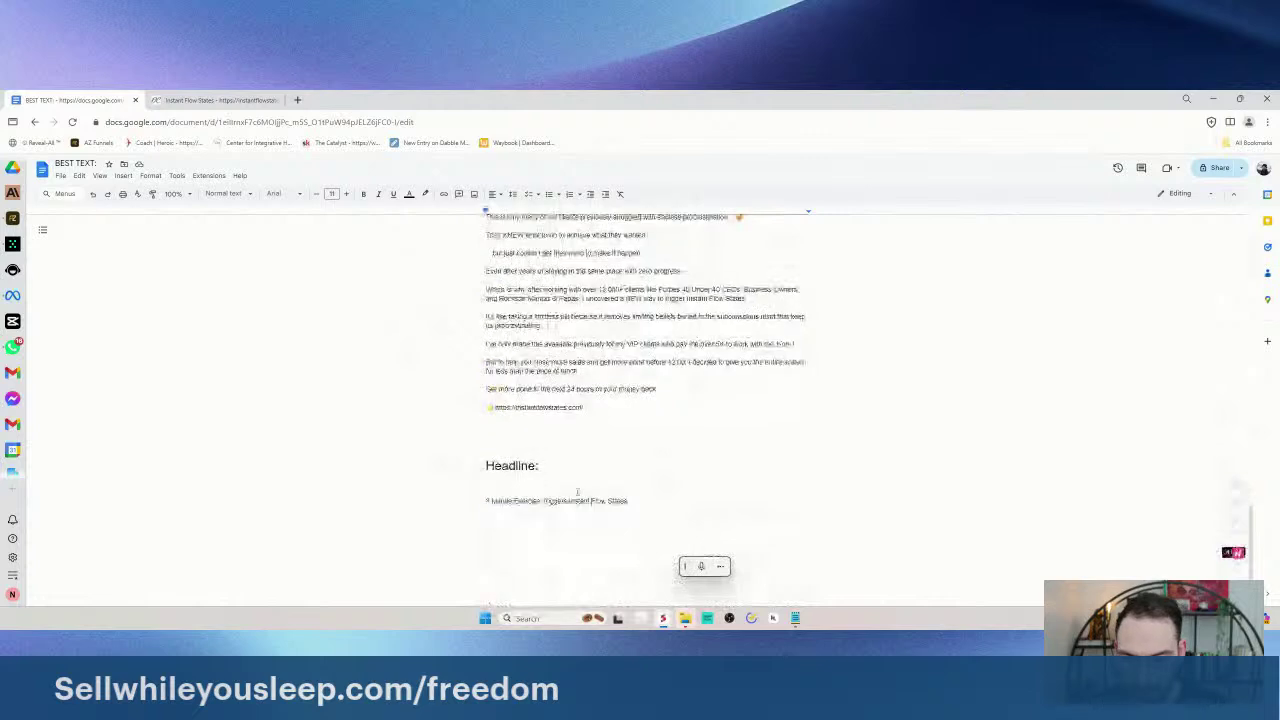
{"action": "key", "text": "BackSpace"}
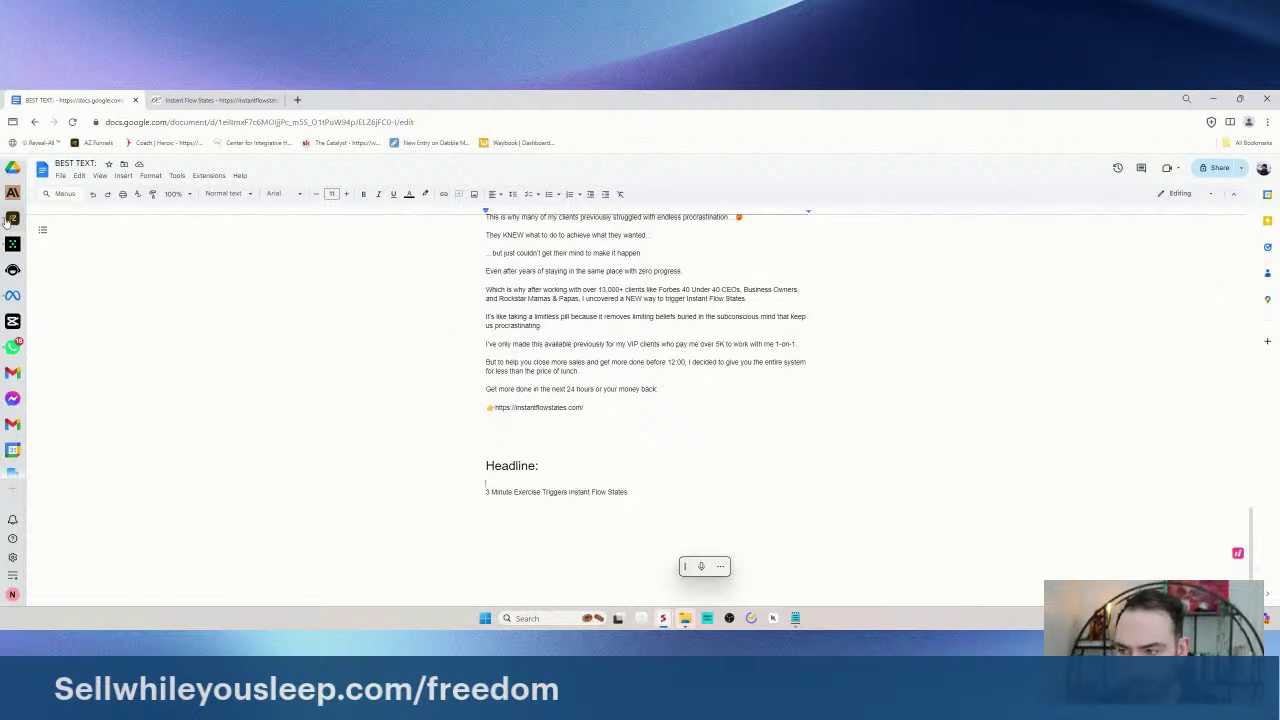
- Select and review Ad #1's copy in New Ads, then switch to AZ Funnels
{"action": "scroll", "coordinate": [490, 323], "scroll_direction": "up", "scroll_amount": 3}
{"action": "scroll", "coordinate": [490, 323], "scroll_direction": "up", "scroll_amount": 10}
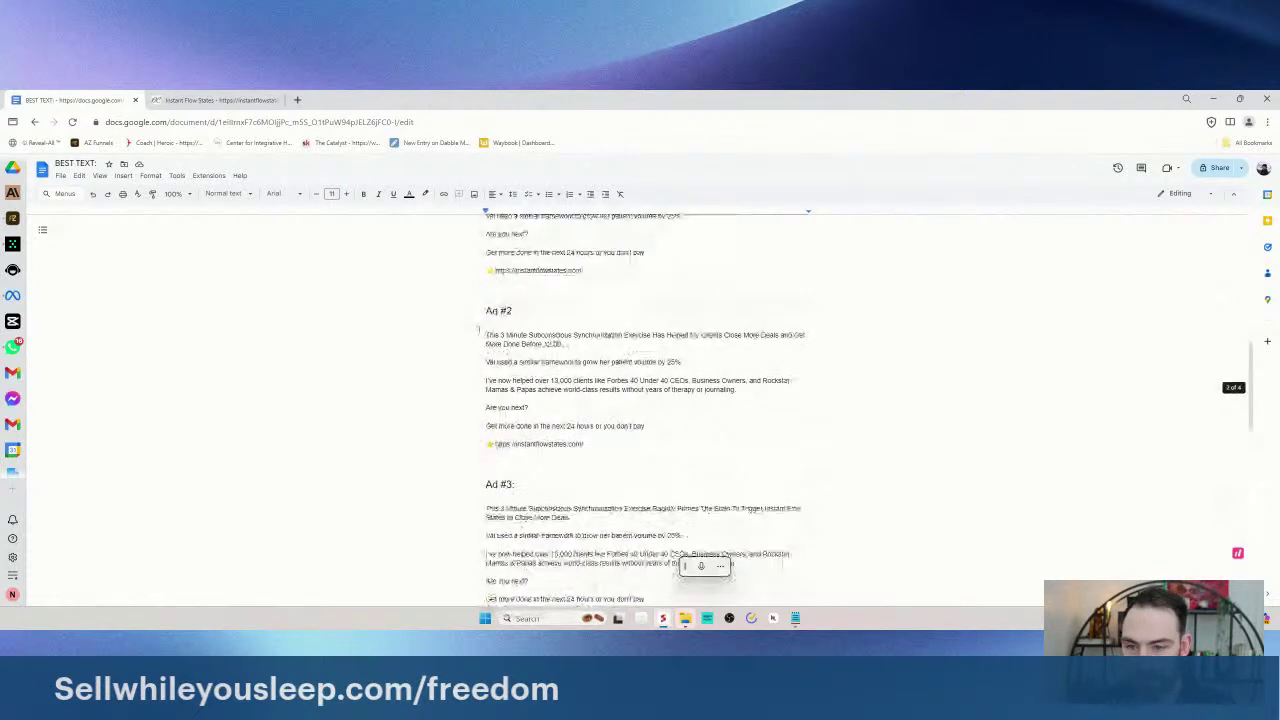
{"action": "scroll", "coordinate": [480, 331], "scroll_direction": "down", "scroll_amount": 3}
{"action": "scroll", "coordinate": [501, 335], "scroll_direction": "up", "scroll_amount": 5}
{"action": "left_click_drag", "start_coordinate": [486, 272], "coordinate": [525, 415]}
{"action": "scroll", "coordinate": [525, 340], "scroll_direction": "down", "scroll_amount": 1}
{"action": "scroll", "coordinate": [525, 340], "scroll_direction": "down", "scroll_amount": 4}
{"action": "left_click_drag", "start_coordinate": [486, 364], "coordinate": [657, 422]}
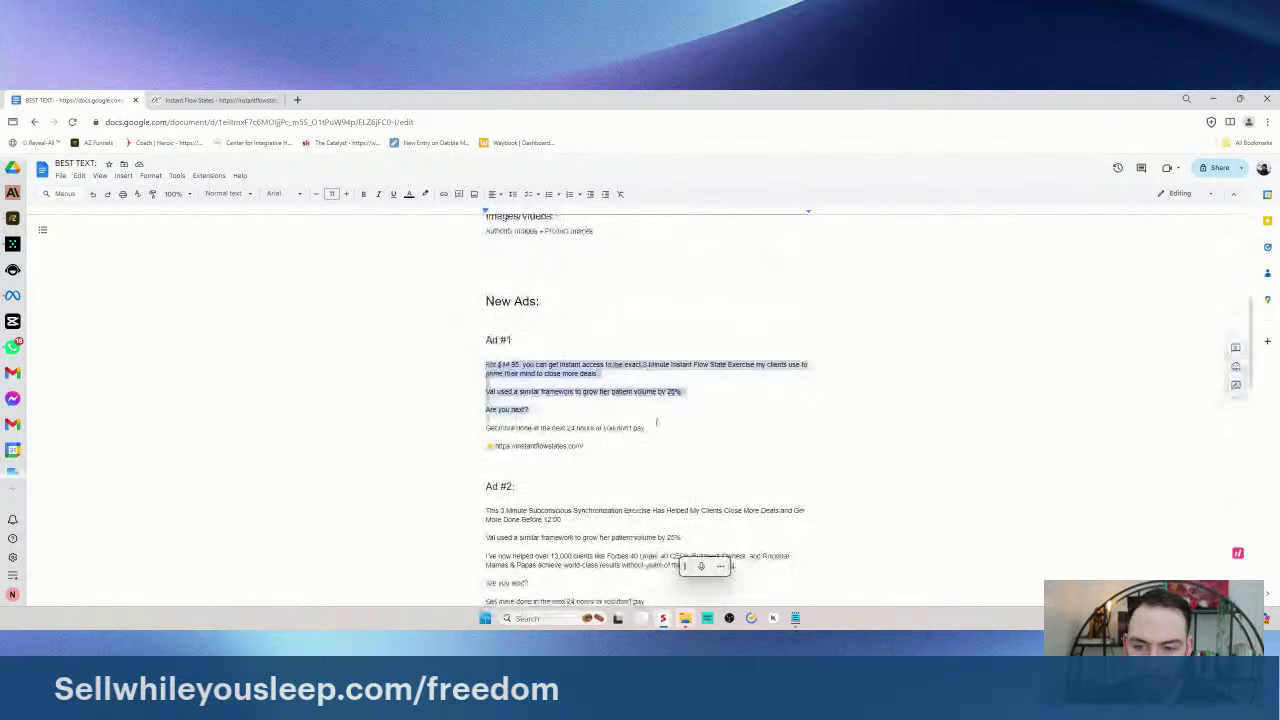
{"action": "left_click", "coordinate": [393, 365]}
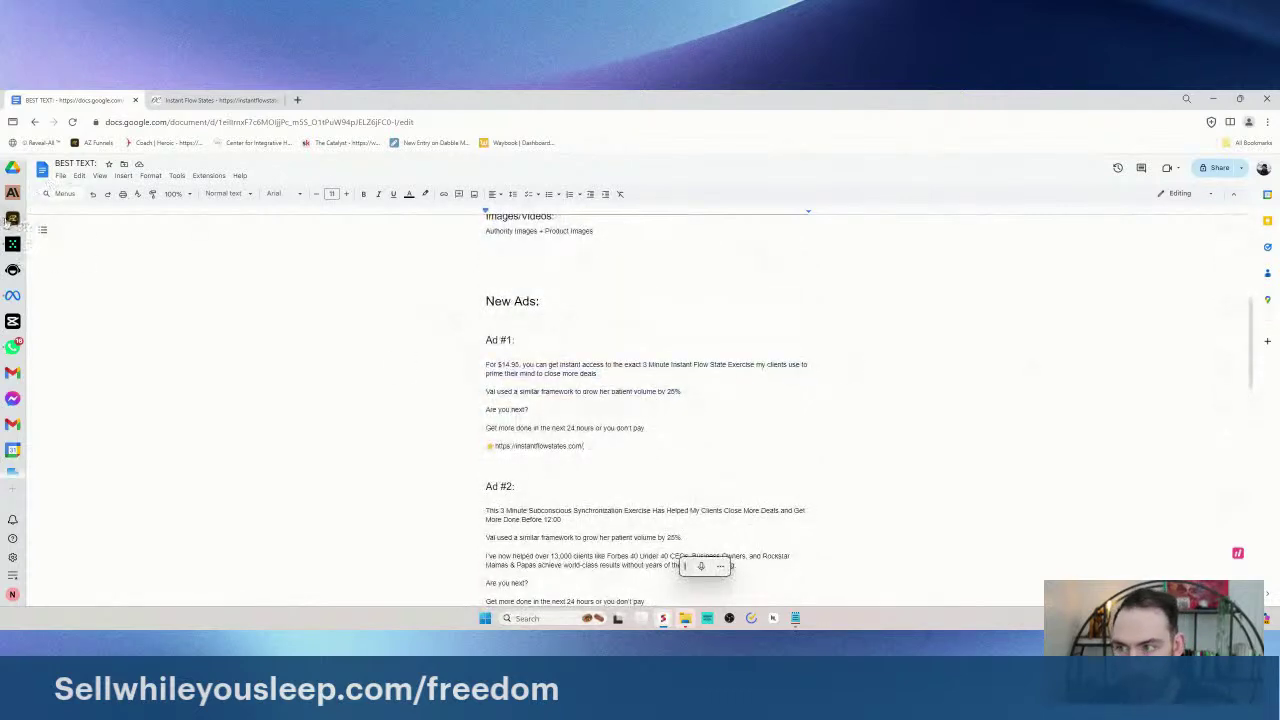
{"action": "key", "text": "ctrl+z"}
{"action": "key", "text": "ctrl+y"}
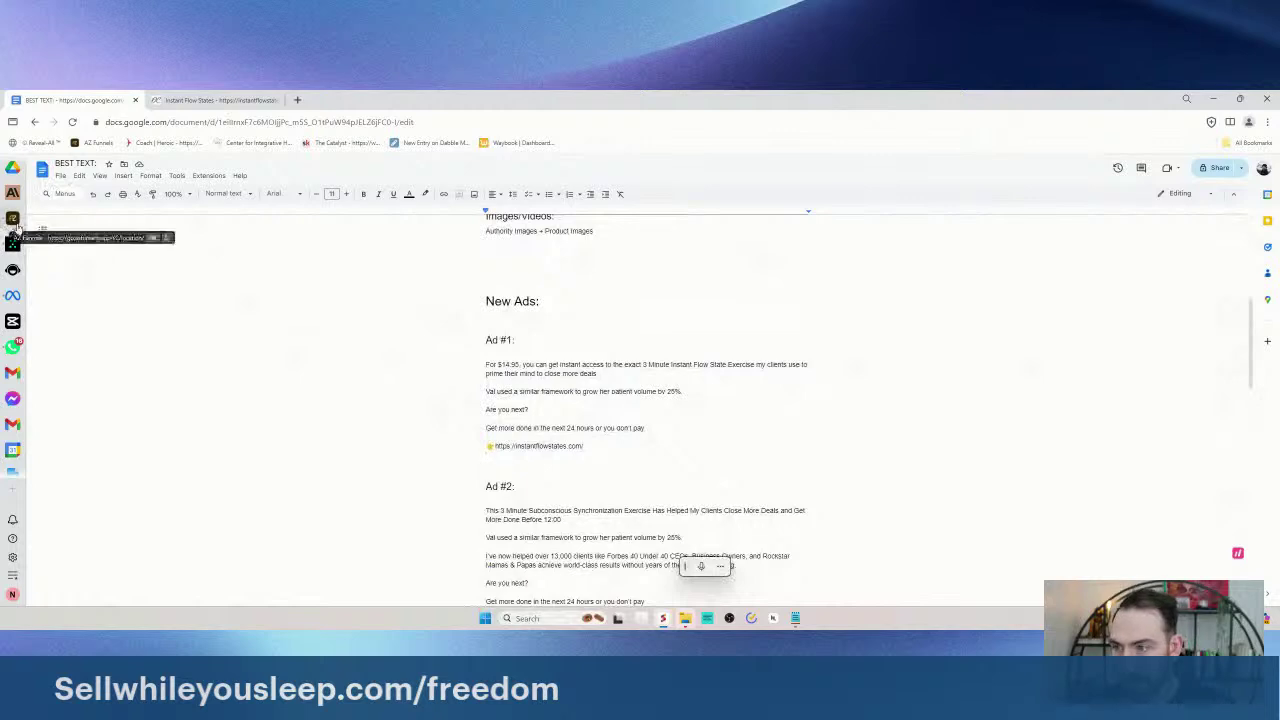
{"action": "left_click", "coordinate": [12, 218]}
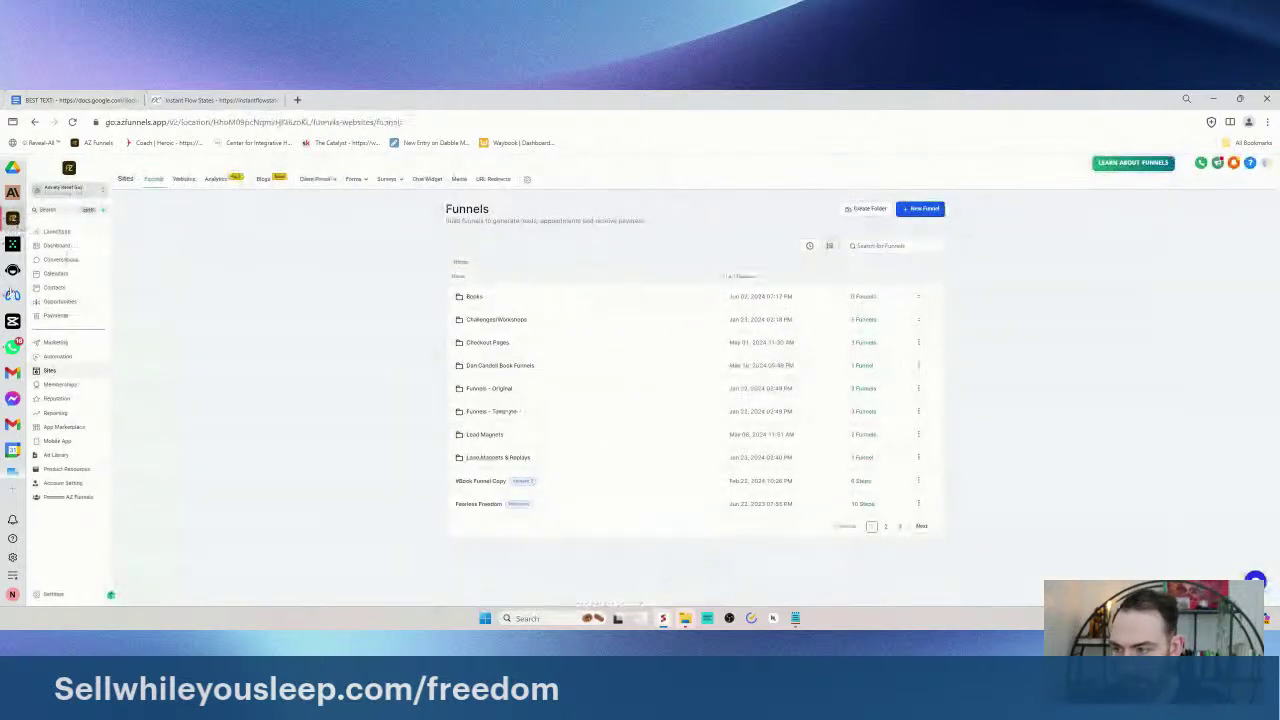
- In Meta Ads Manager, show all the campaign's ad sets, scroll their ads' results, and close the Indonesia banner
{"action": "left_click", "coordinate": [12, 295]}
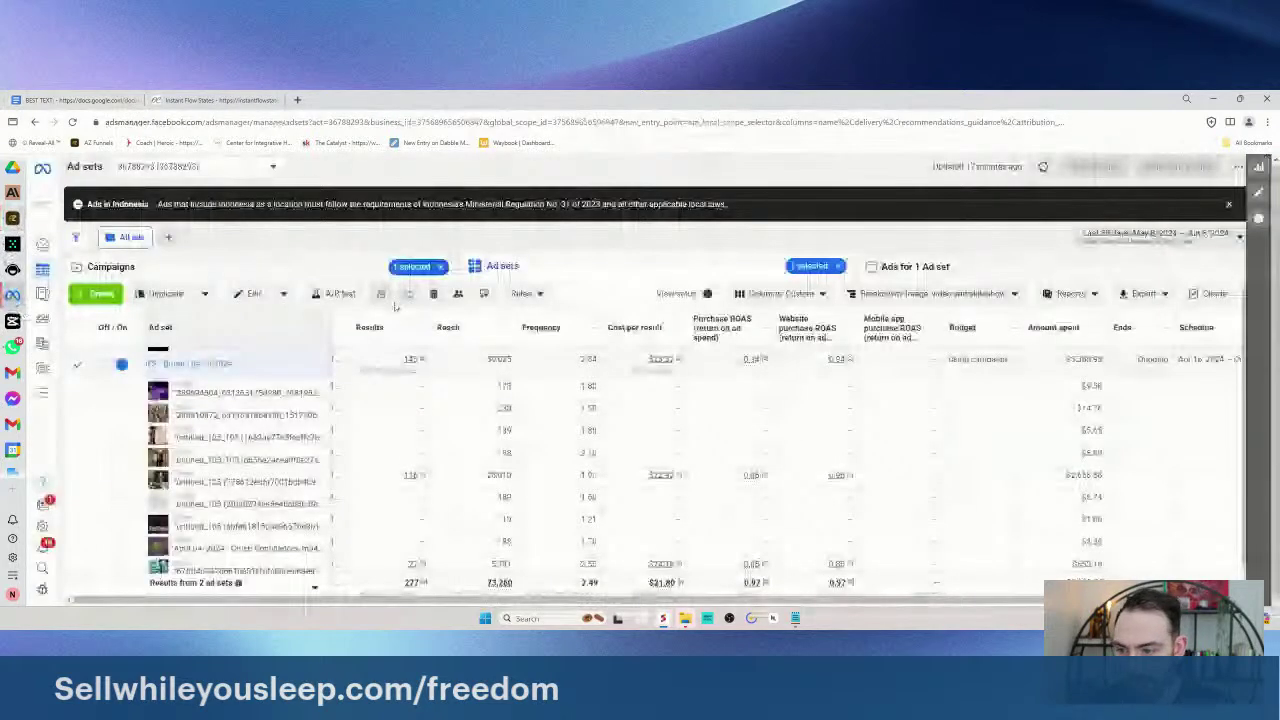
{"action": "scroll", "coordinate": [249, 397], "scroll_direction": "up", "scroll_amount": 2}
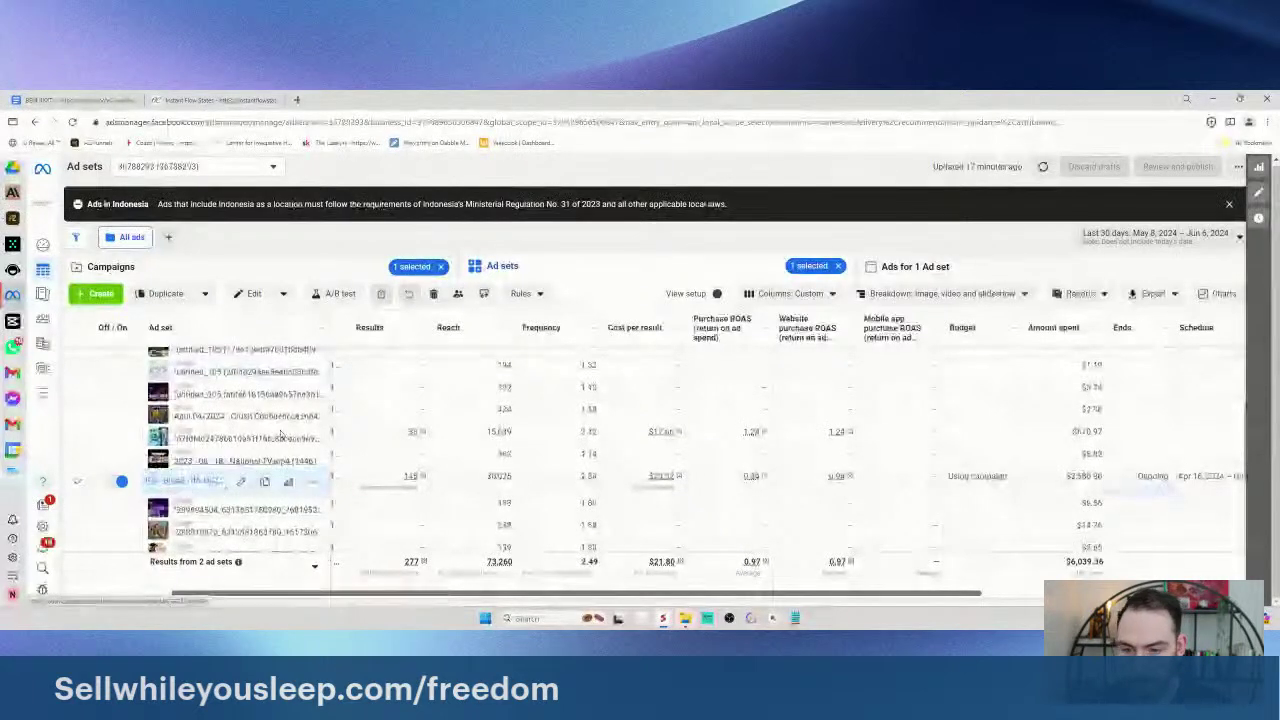
{"action": "scroll", "coordinate": [345, 421], "scroll_direction": "down", "scroll_amount": 2}
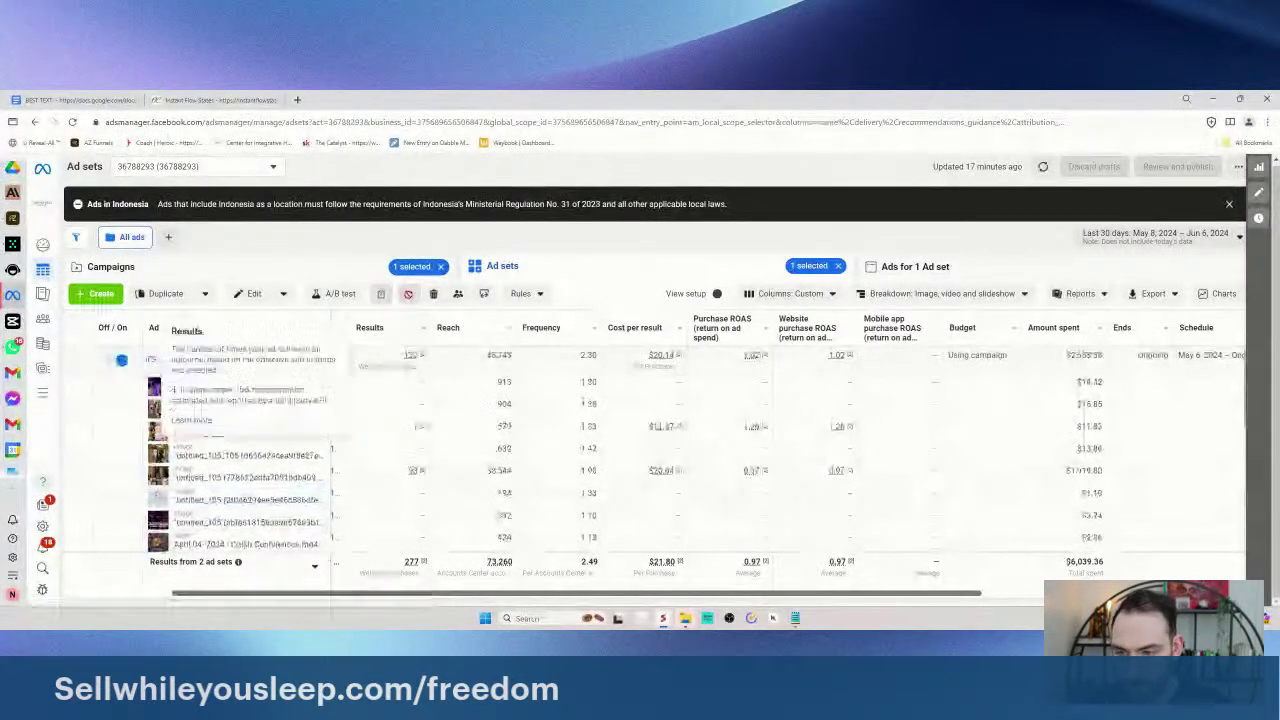
{"action": "left_click", "coordinate": [838, 266]}
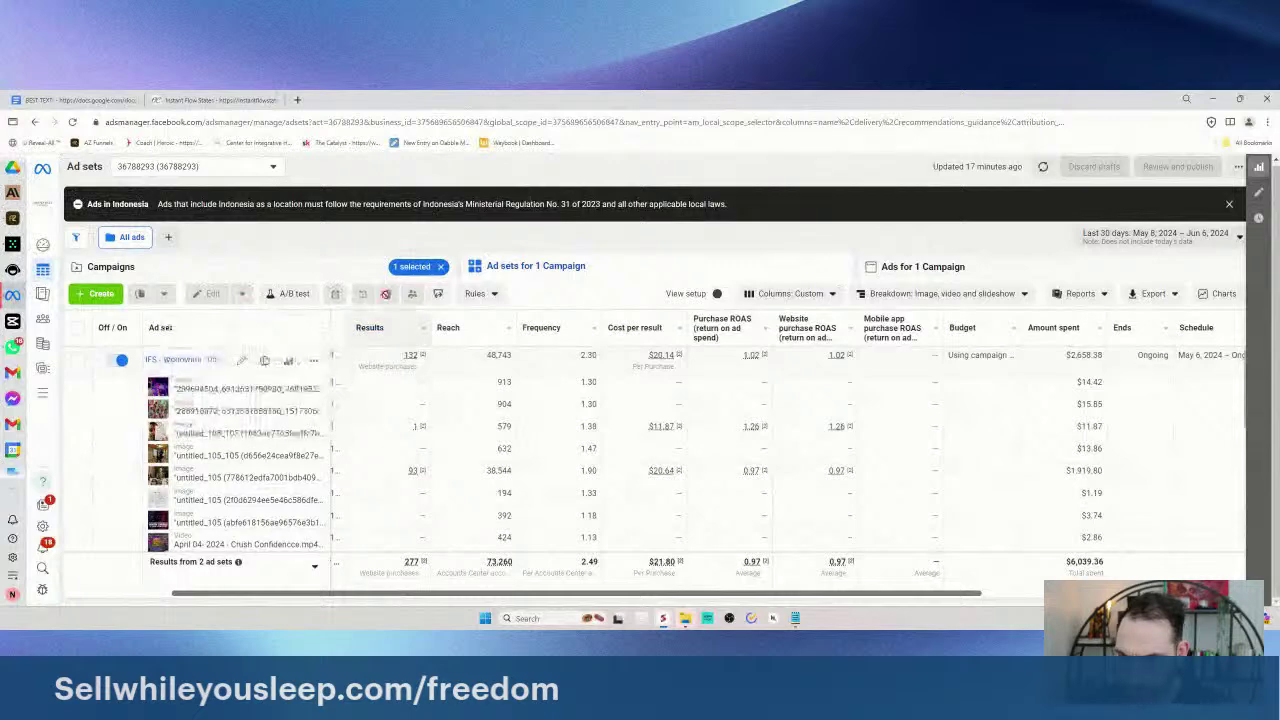
{"action": "mouse_move", "coordinate": [460, 328]}
{"action": "scroll", "coordinate": [312, 378], "scroll_direction": "down", "scroll_amount": 2}
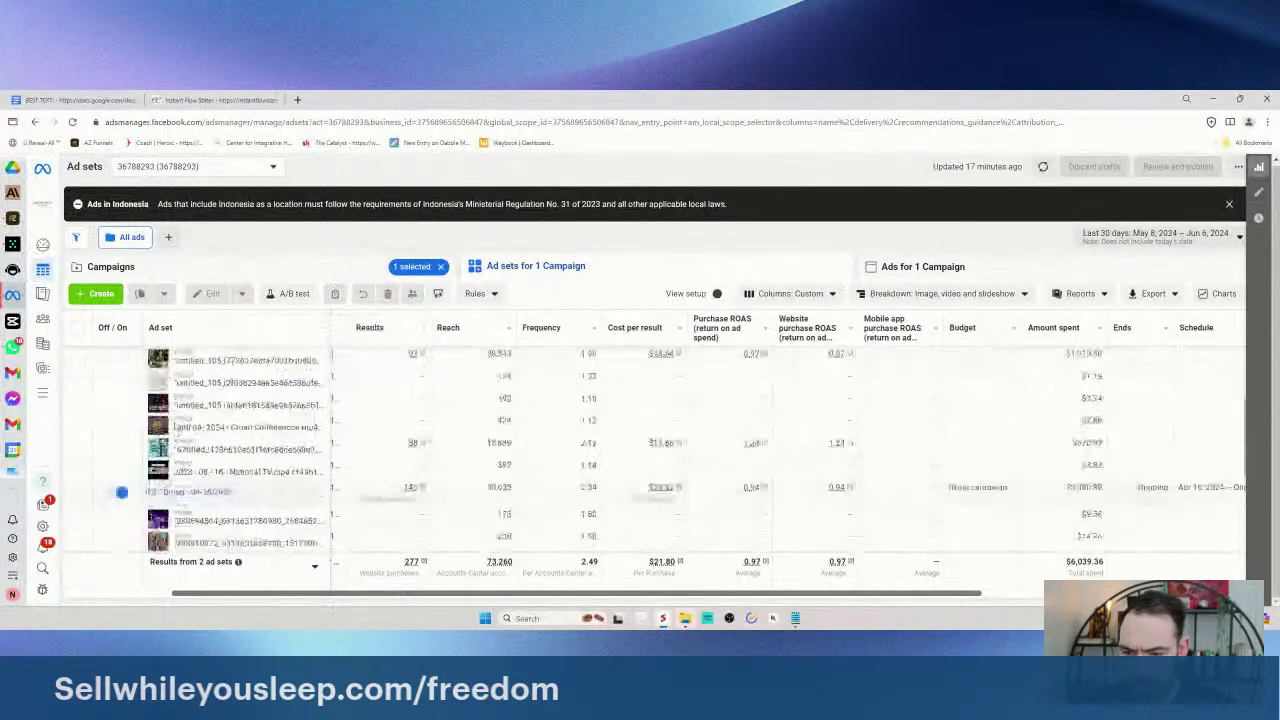
{"action": "mouse_move", "coordinate": [401, 570]}
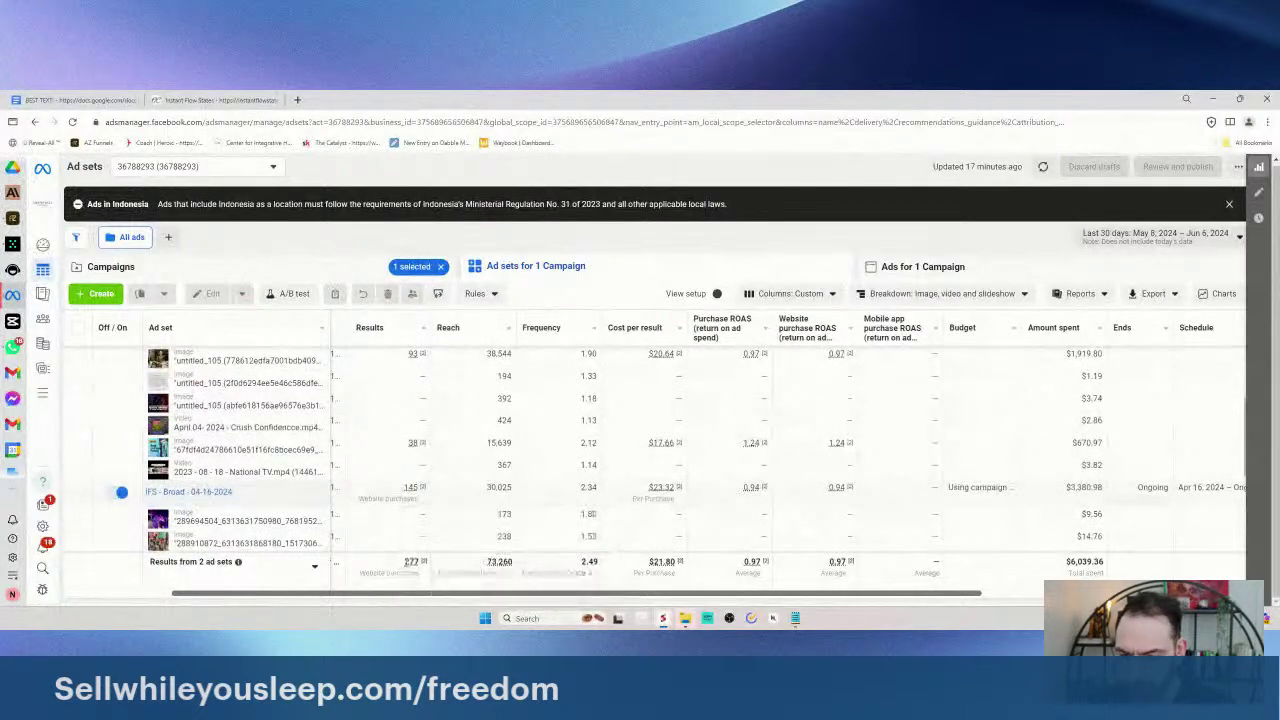
{"action": "scroll", "coordinate": [165, 432], "scroll_direction": "down", "scroll_amount": 2}
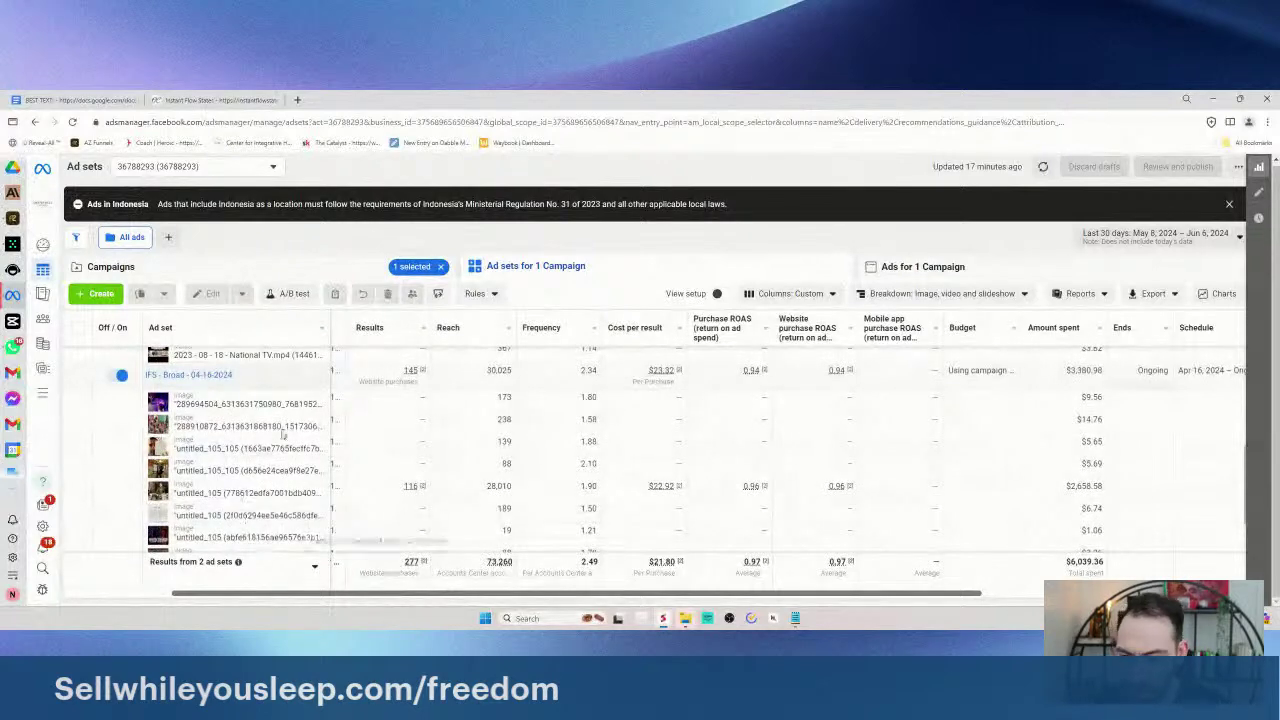
{"action": "scroll", "coordinate": [310, 419], "scroll_direction": "down", "scroll_amount": 5}
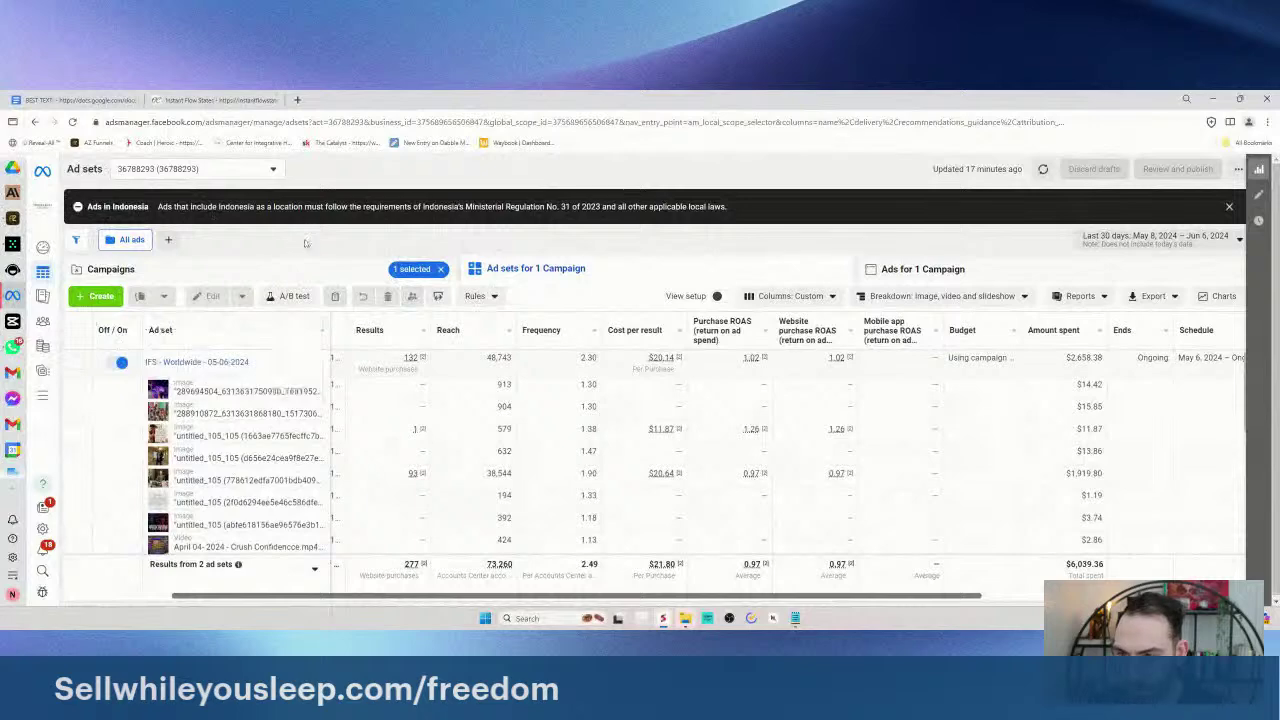
{"action": "left_click", "coordinate": [1230, 207]}
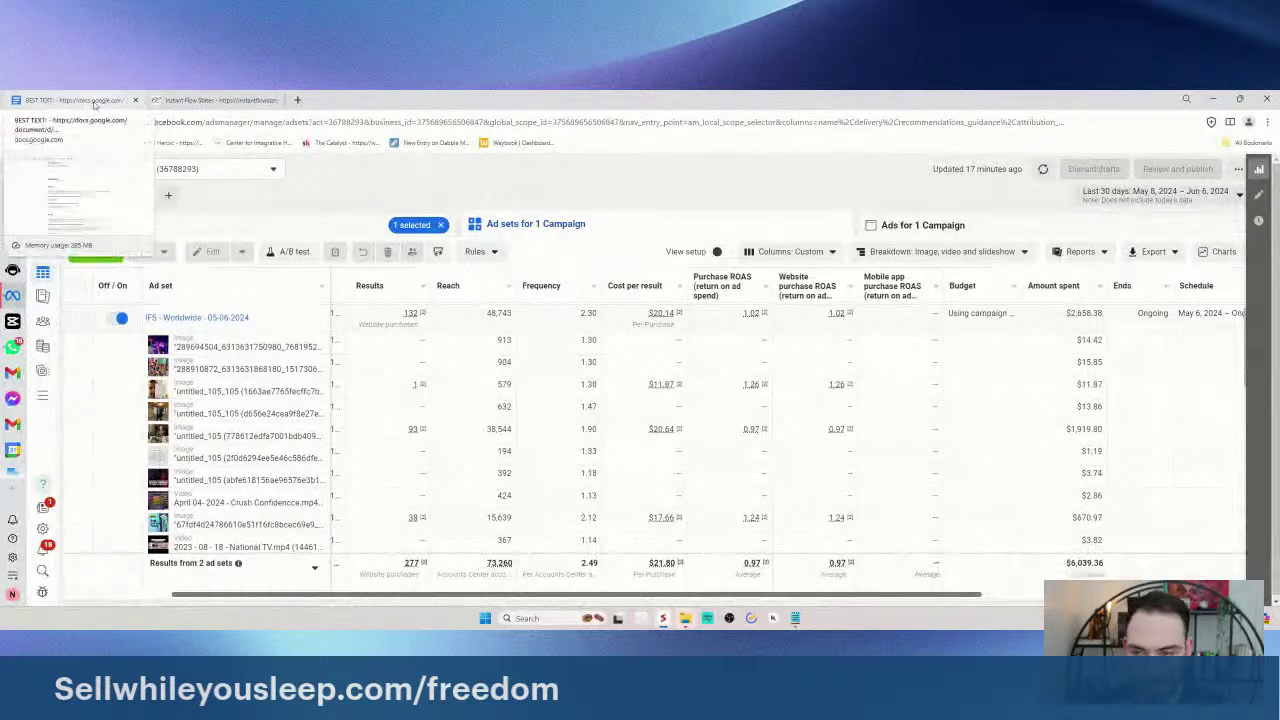
- Back in BEST TEXT, select the '3 Minute Exercise Triggers Instant Flow States' headline line
{"action": "left_click", "coordinate": [94, 102]}
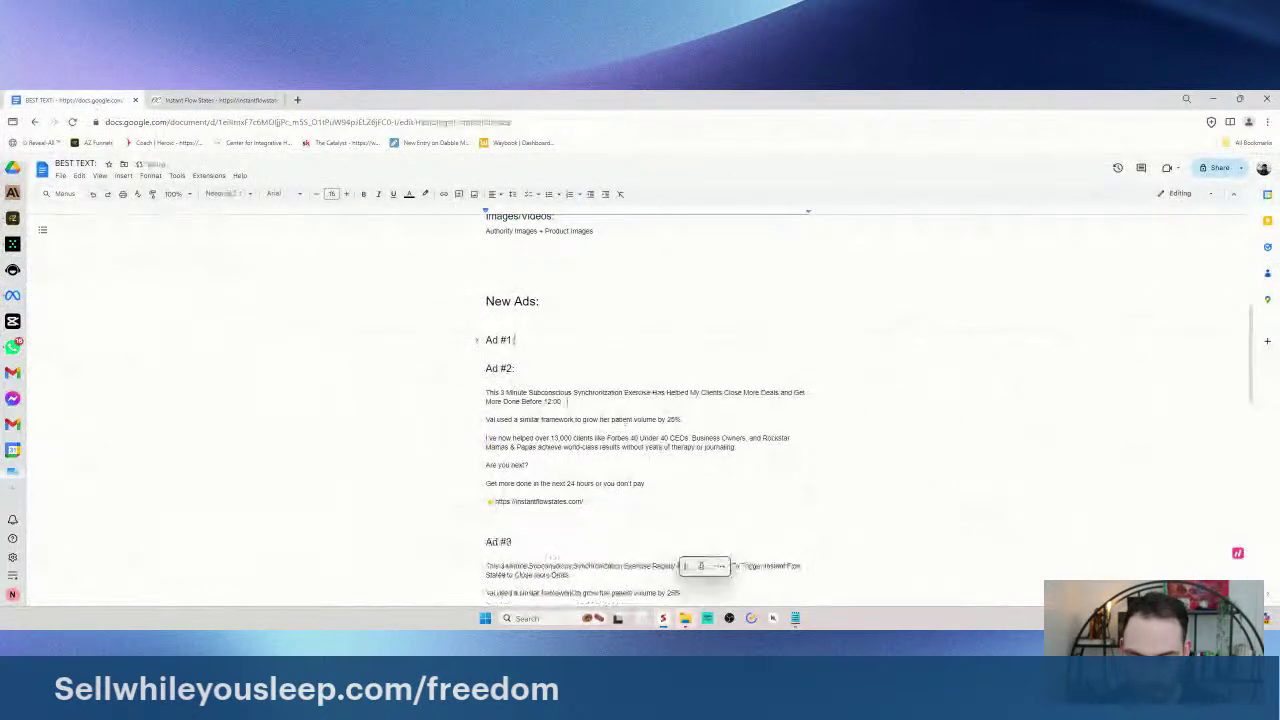
{"action": "scroll", "coordinate": [479, 347], "scroll_direction": "down", "scroll_amount": 5}
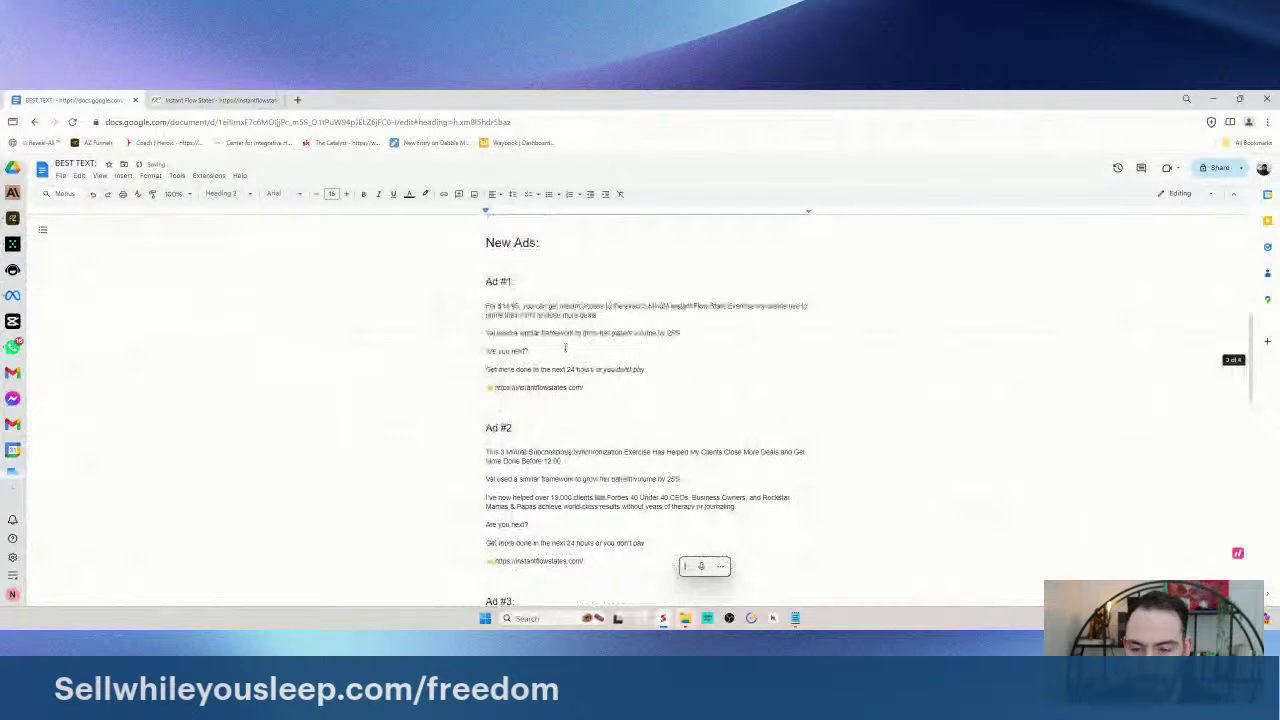
{"action": "scroll", "coordinate": [553, 357], "scroll_direction": "down", "scroll_amount": 8}
{"action": "left_click_drag", "start_coordinate": [541, 458], "coordinate": [640, 490]}
{"action": "left_click", "coordinate": [648, 519]}
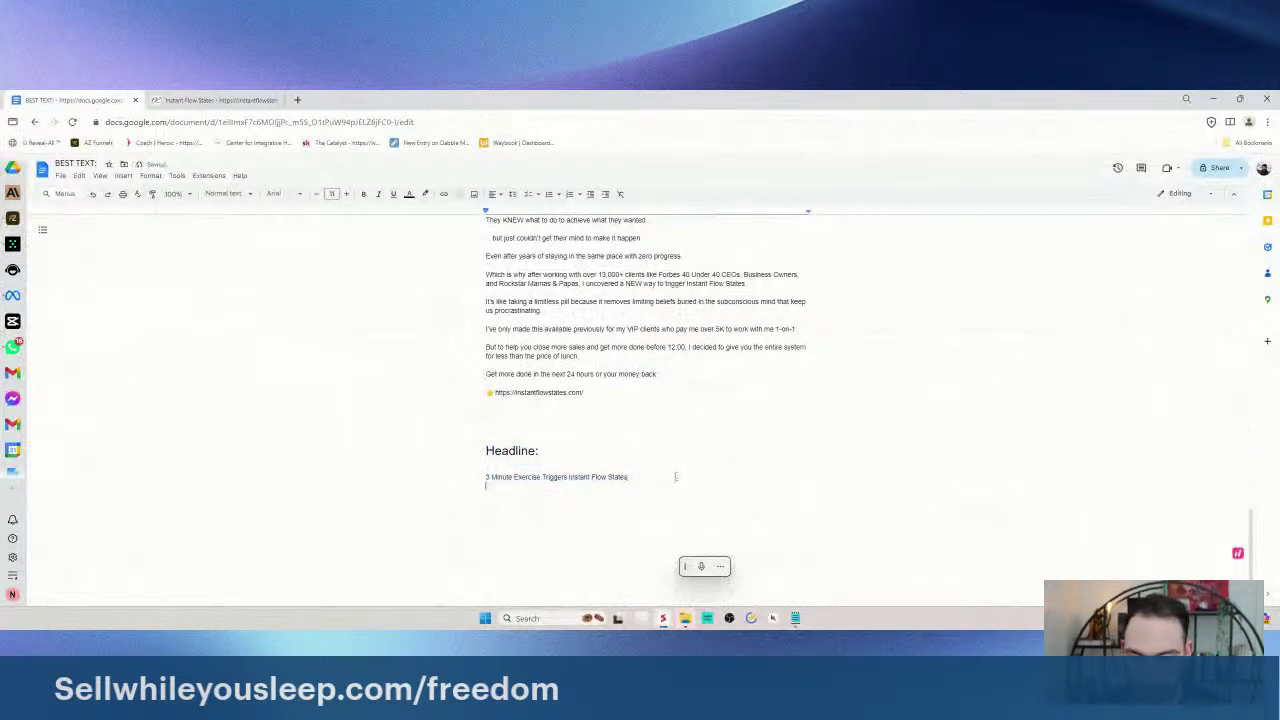
{"action": "left_click_drag", "start_coordinate": [675, 476], "coordinate": [445, 479]}
{"action": "left_click", "coordinate": [467, 476]}
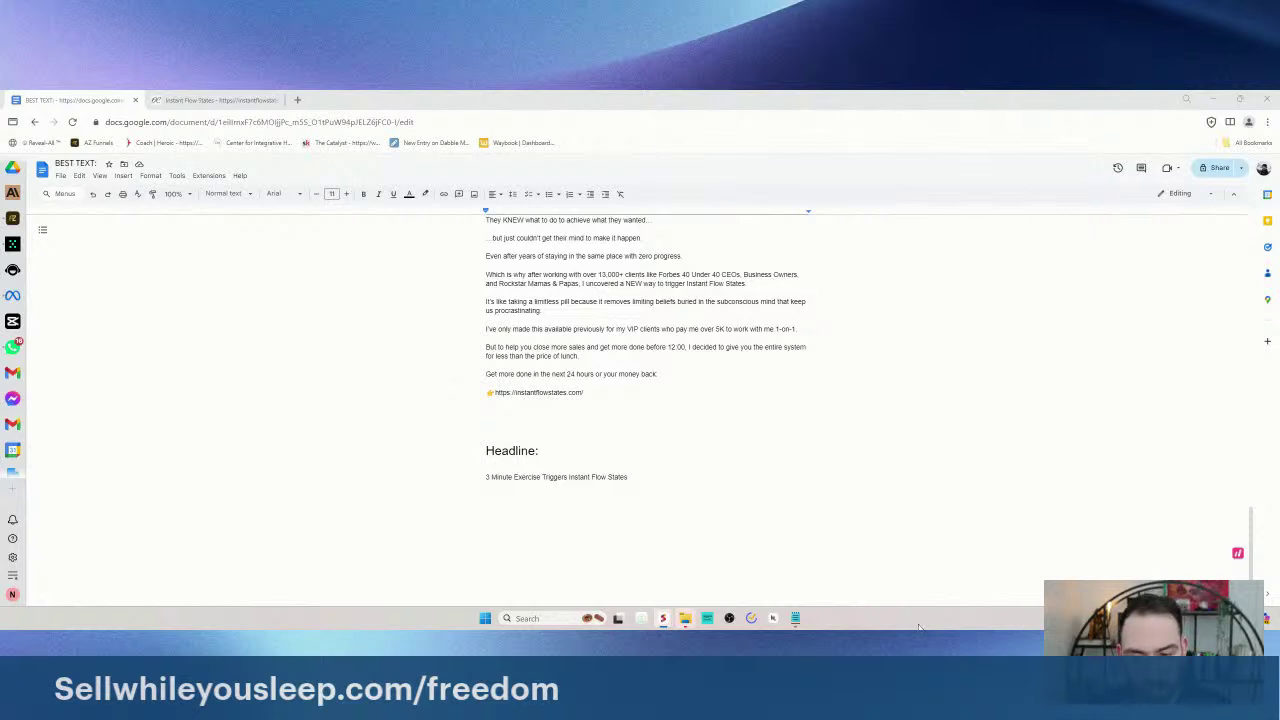
{"action": "left_click", "coordinate": [450, 484]}
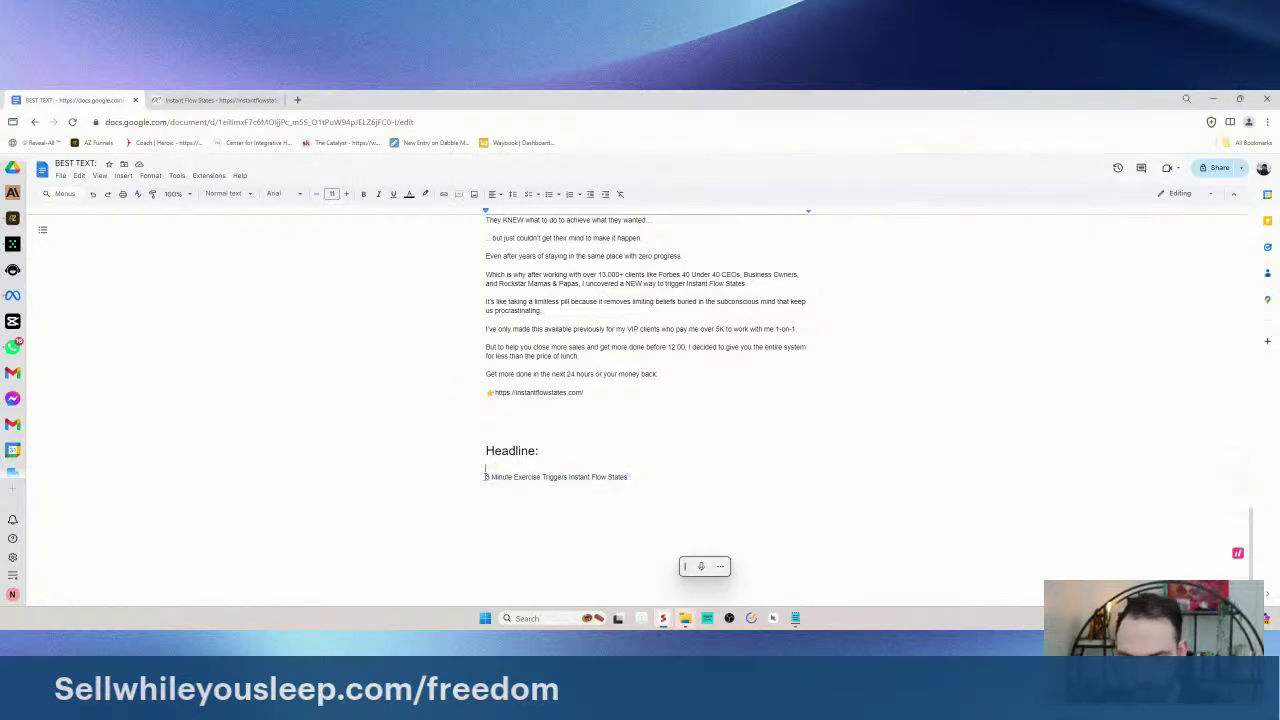
{"action": "double_click", "coordinate": [646, 480]}
{"action": "left_click", "coordinate": [480, 477]}
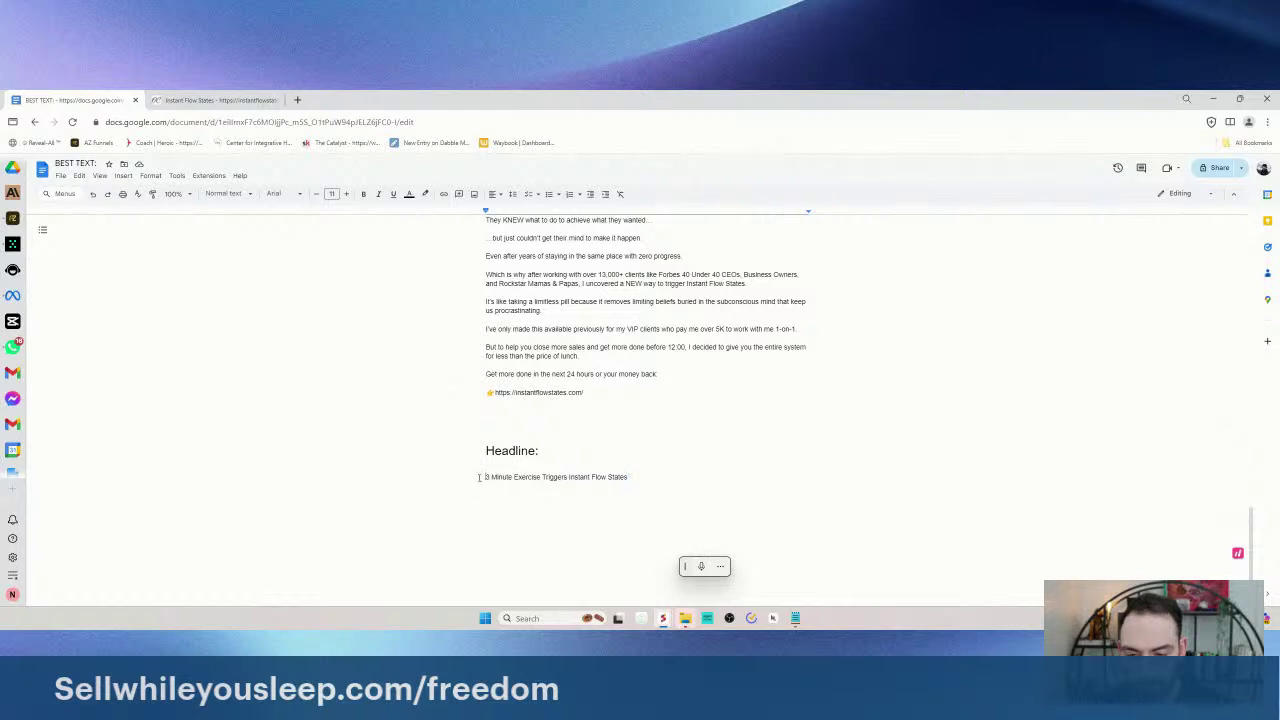
{"action": "triple_click", "coordinate": [654, 476]}
- Paste a copy of that headline onto the empty line below it
{"action": "scroll", "coordinate": [483, 451], "scroll_direction": "down", "scroll_amount": 1}
{"action": "left_click", "coordinate": [646, 440]}
{"action": "left_click_drag", "start_coordinate": [646, 440], "coordinate": [484, 440]}
{"action": "key", "text": "ctrl+c"}
{"action": "left_click", "coordinate": [539, 462]}
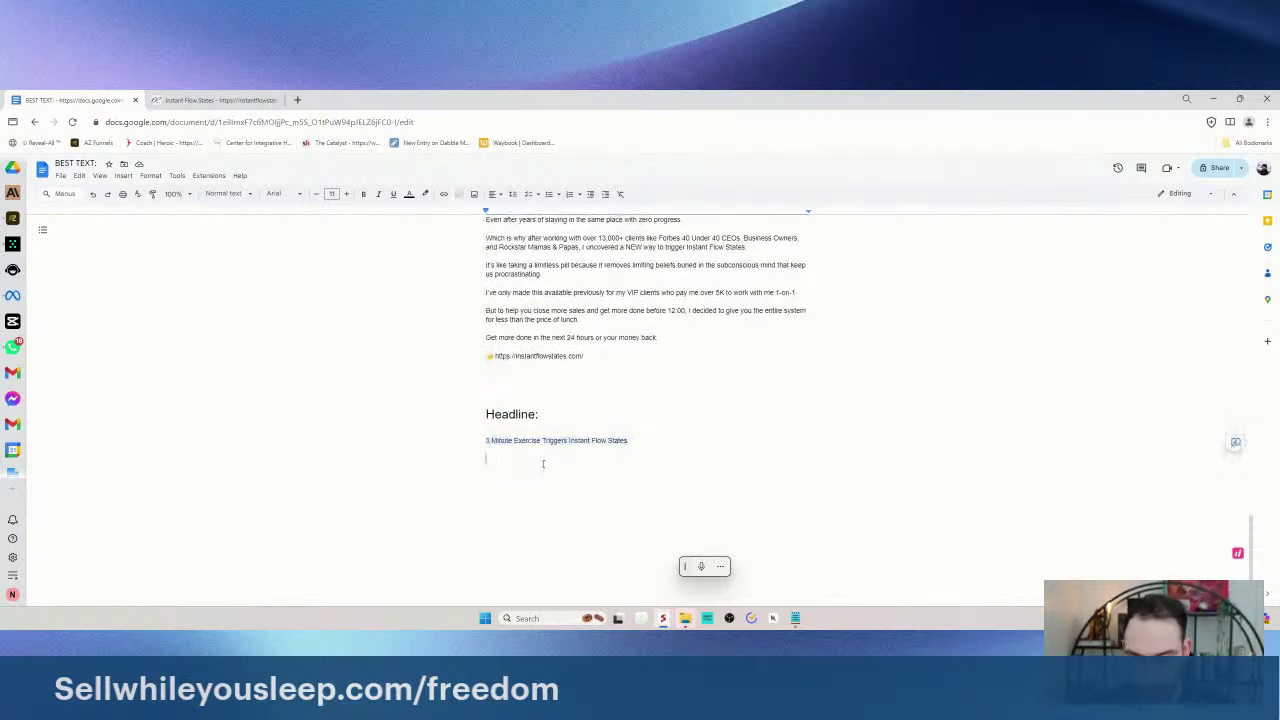
{"action": "key", "text": "ctrl+v"}
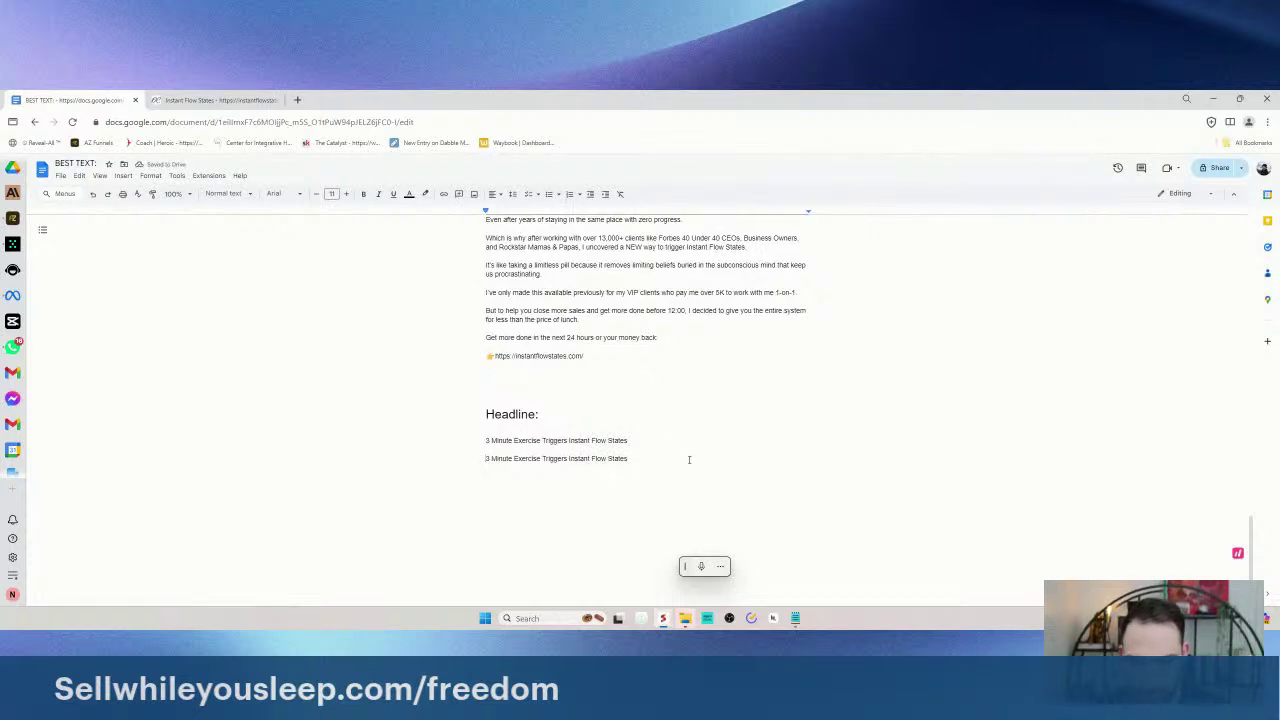
{"action": "left_click_drag", "start_coordinate": [648, 458], "coordinate": [463, 464]}
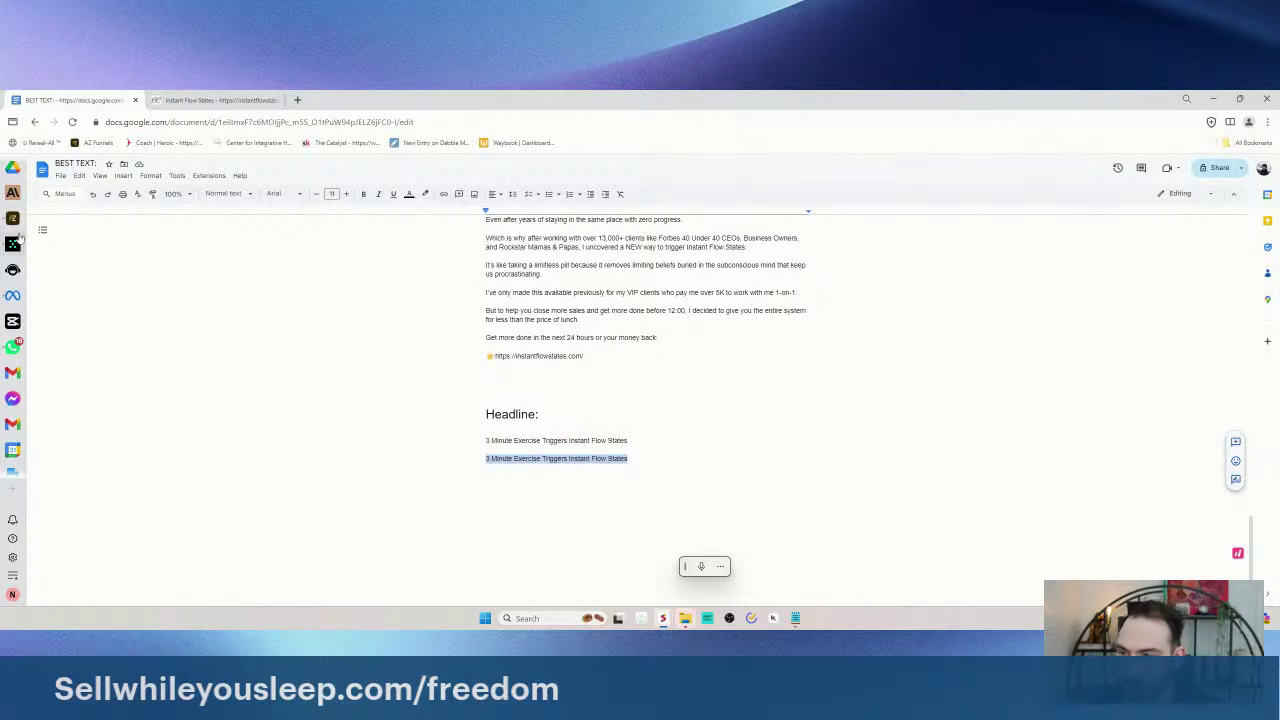
- Replace Ads Manager's image/video/slideshow breakdown with a headline breakdown, review results, then return to BEST TEXT
{"action": "left_click", "coordinate": [12, 295]}
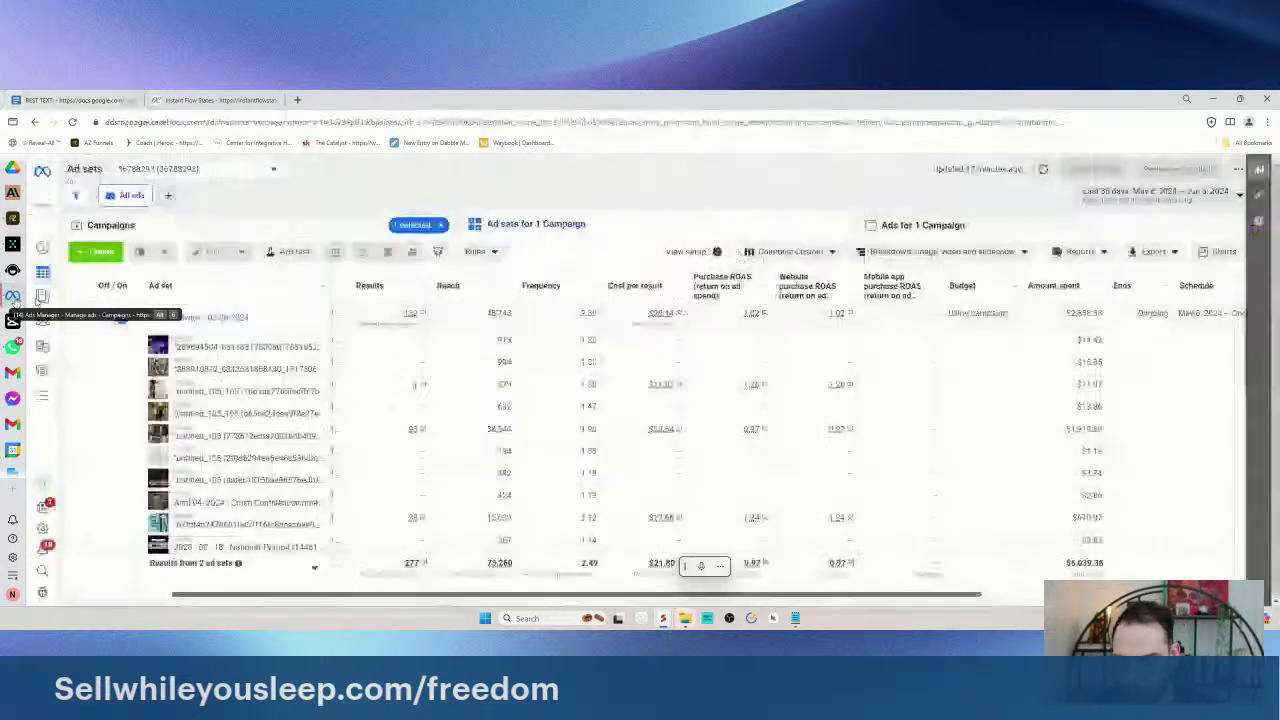
{"action": "left_click", "coordinate": [960, 251]}
{"action": "left_click", "coordinate": [987, 251]}
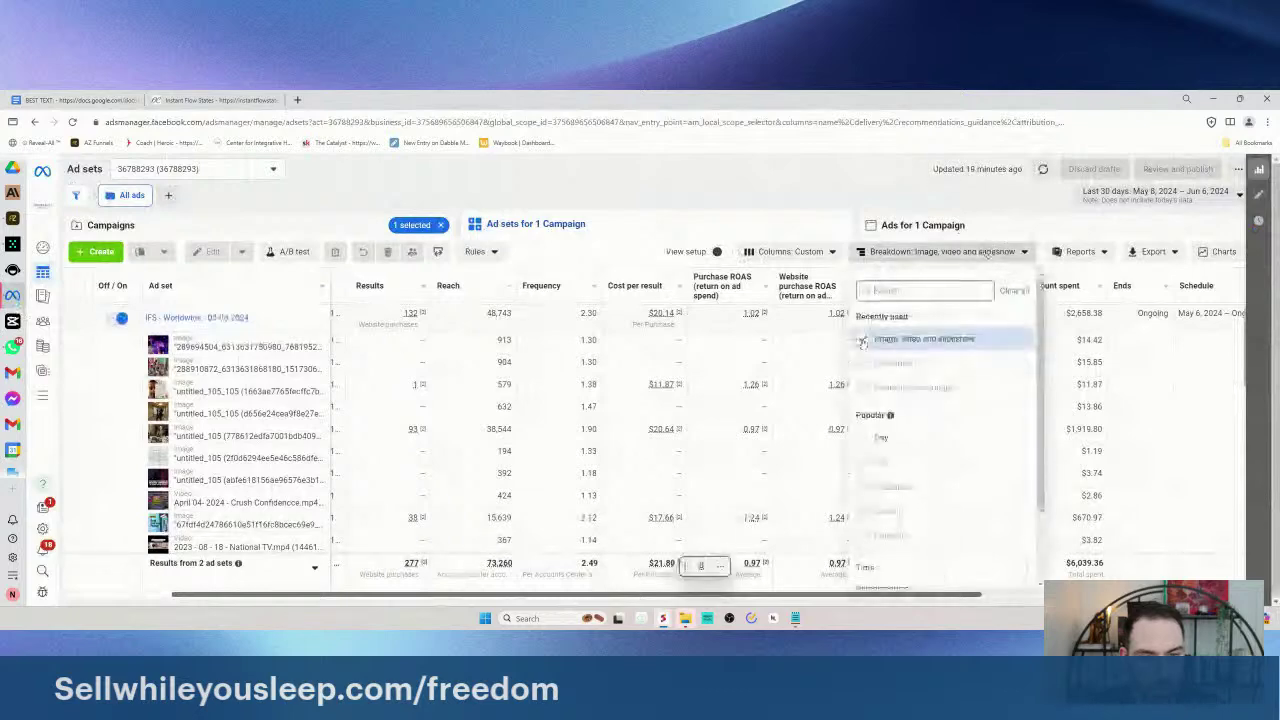
{"action": "left_click", "coordinate": [900, 337]}
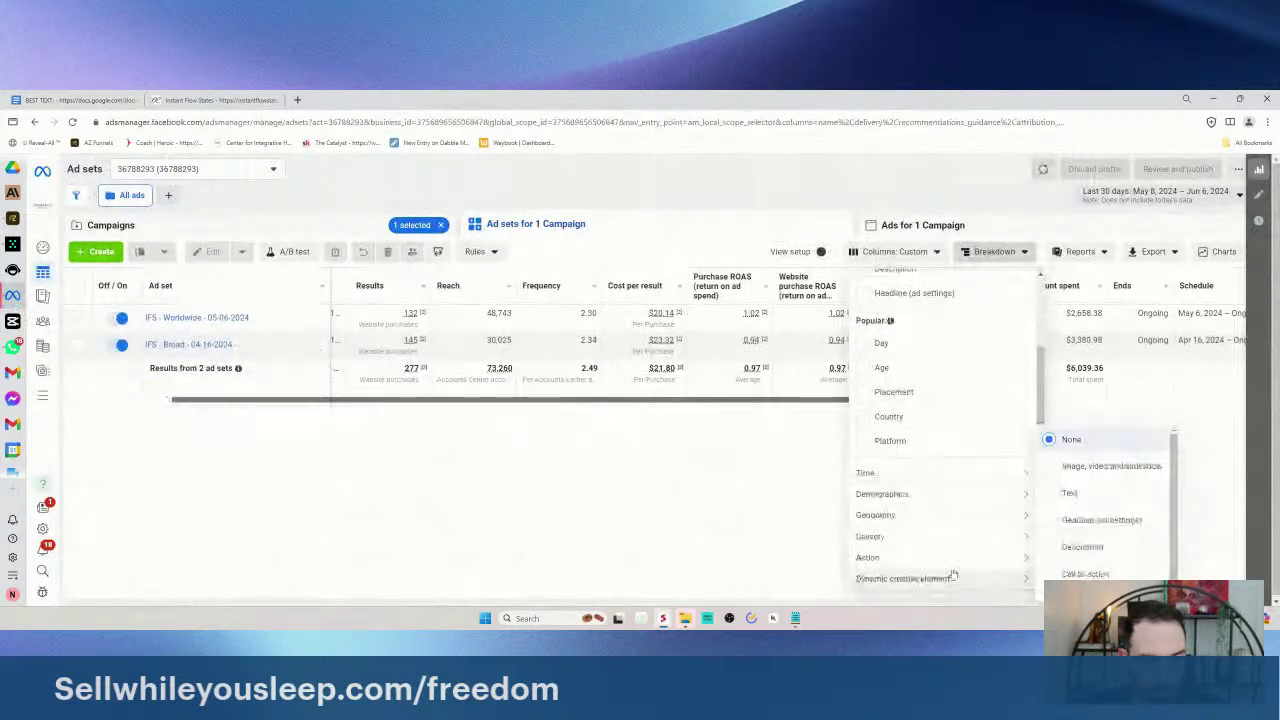
{"action": "mouse_move", "coordinate": [952, 587]}
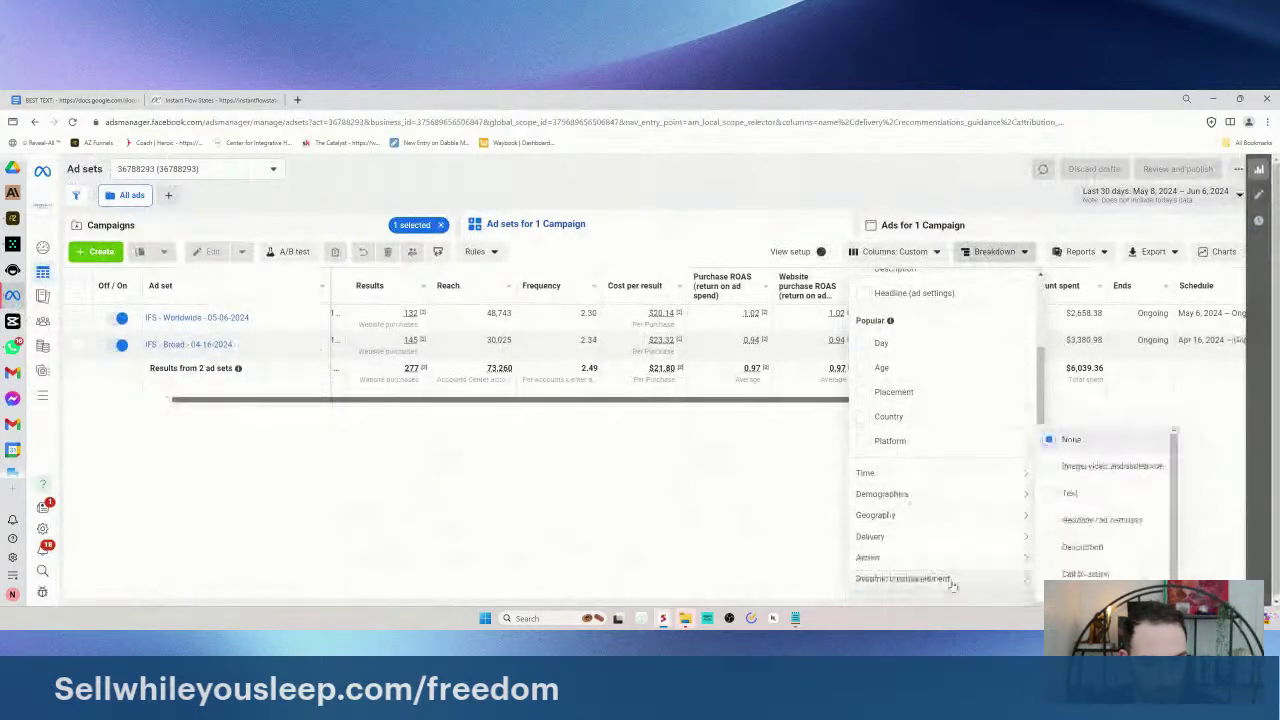
{"action": "left_click", "coordinate": [1100, 520]}
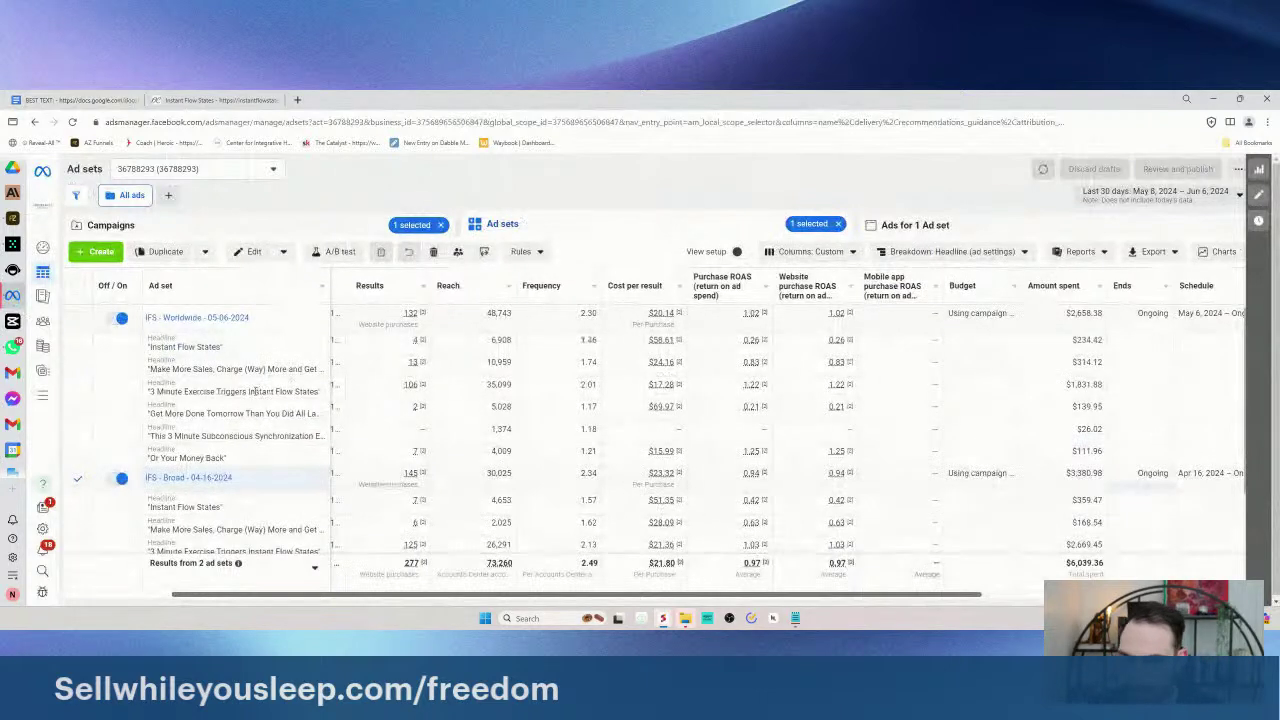
{"action": "scroll", "coordinate": [256, 395], "scroll_direction": "down", "scroll_amount": 2}
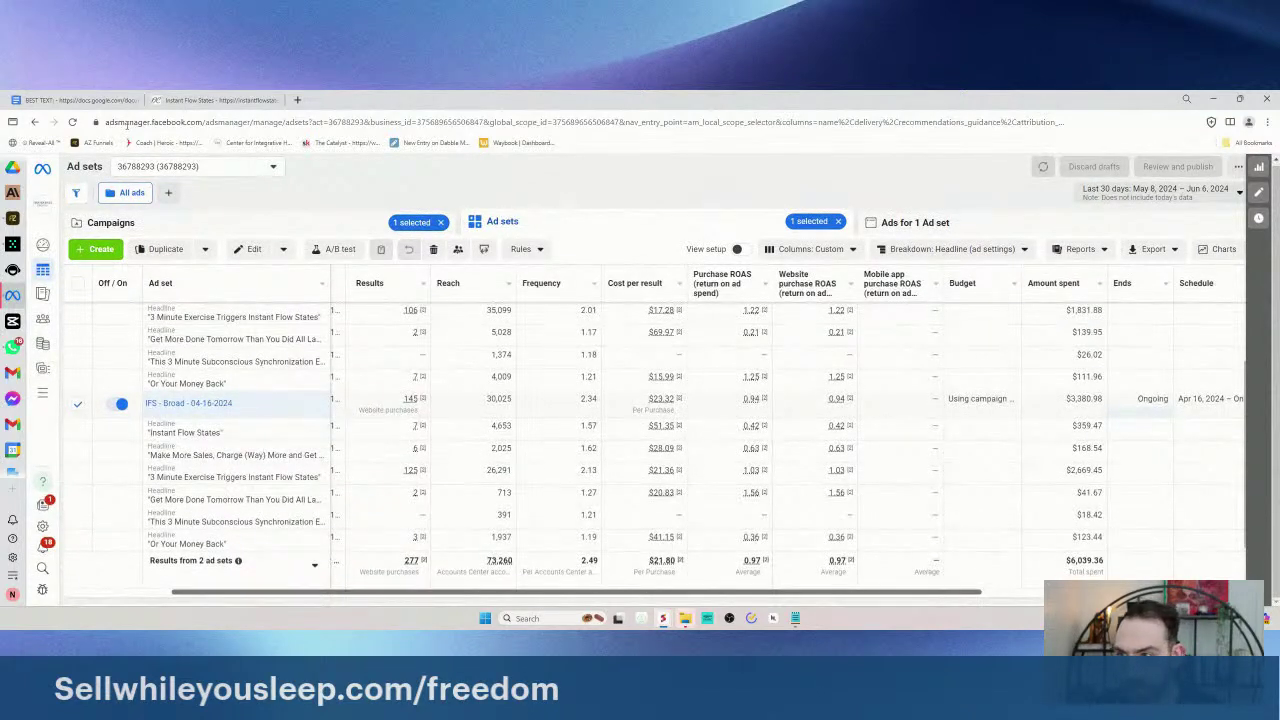
{"action": "left_click", "coordinate": [76, 99]}
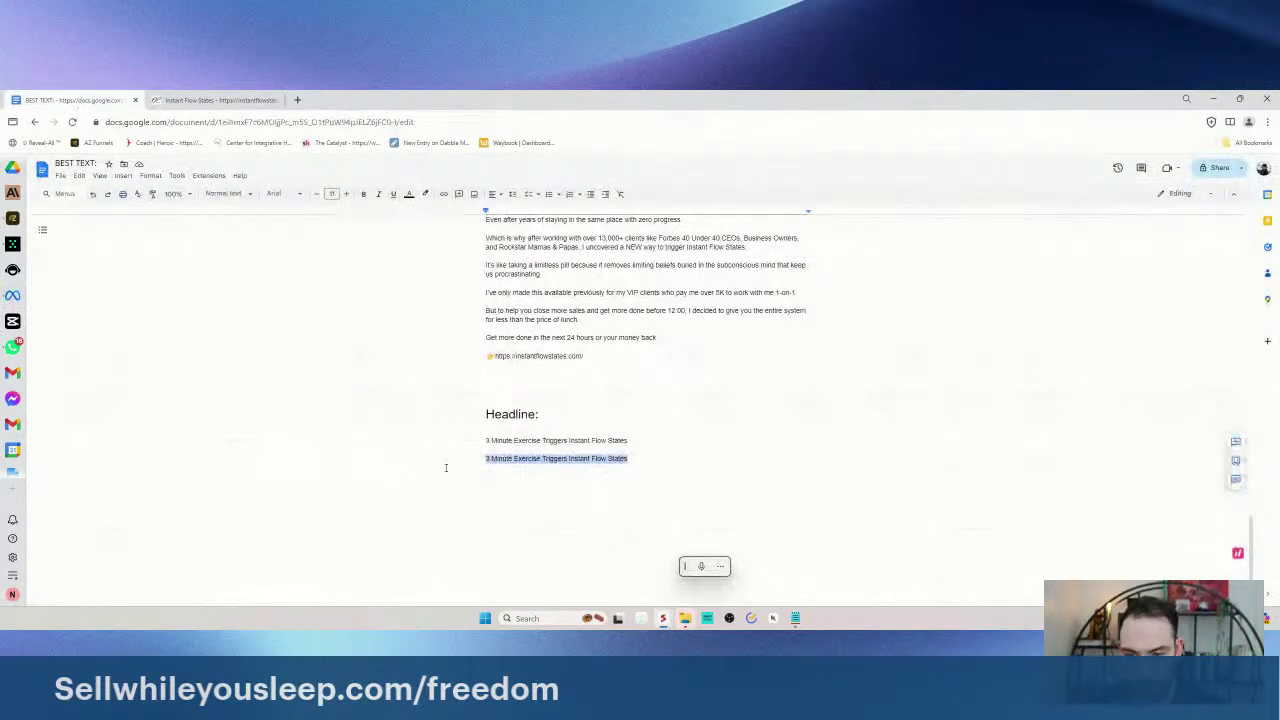
- Reword the second headline with 'Subconscious Synchronization', correcting the misspelling from spell-check suggestions
{"action": "type", "text": "This 3 Minute"}
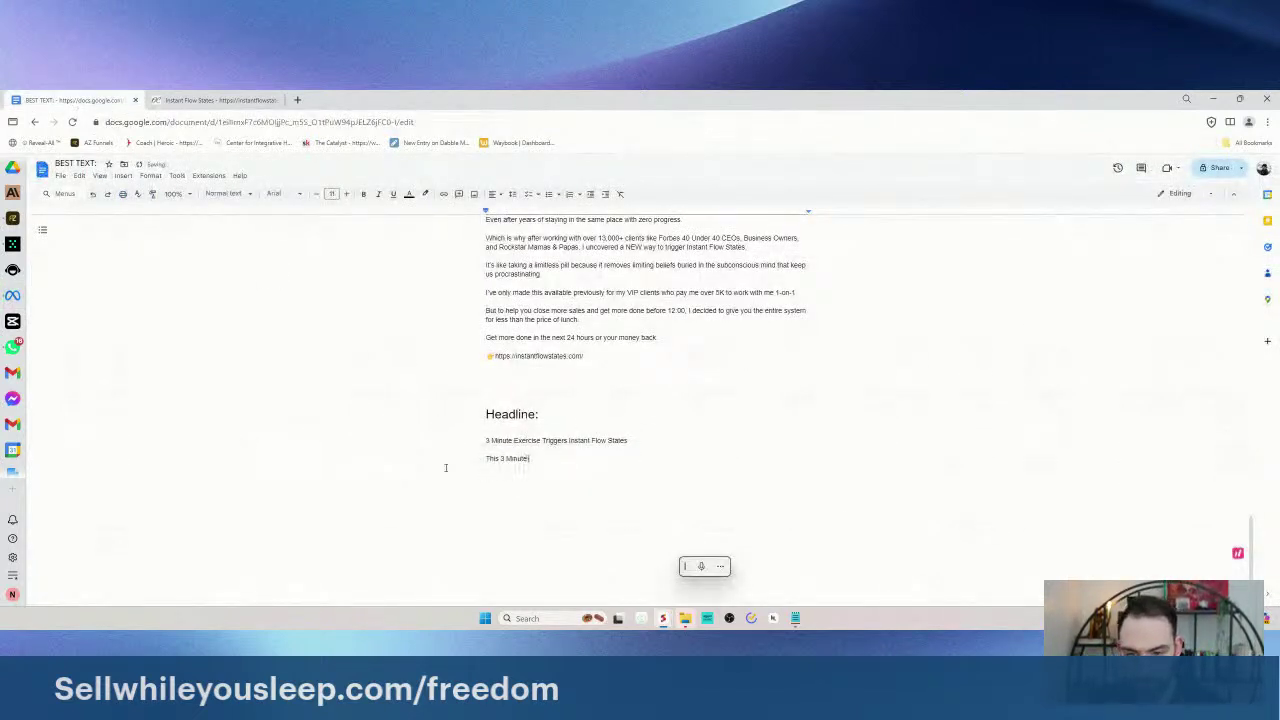
{"action": "type", "text": " Subconscious Shift"}
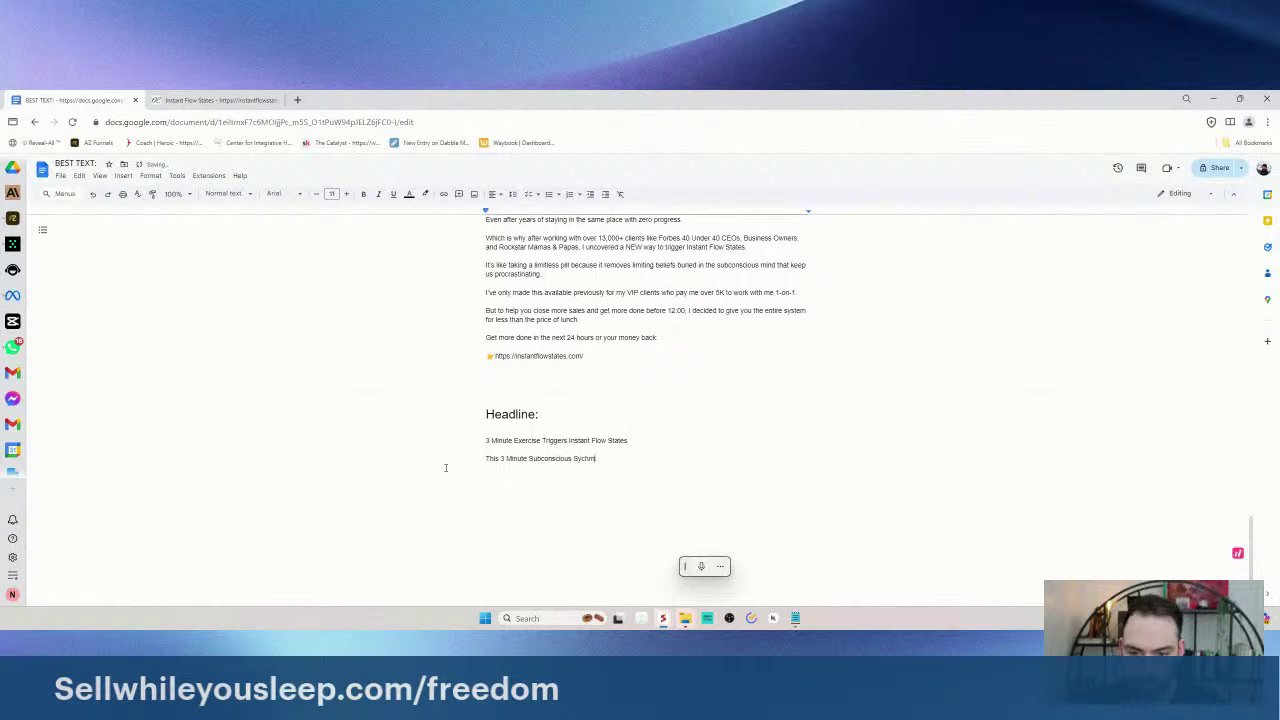
{"action": "type", "text": "ization Exercise Triggers Inst"}
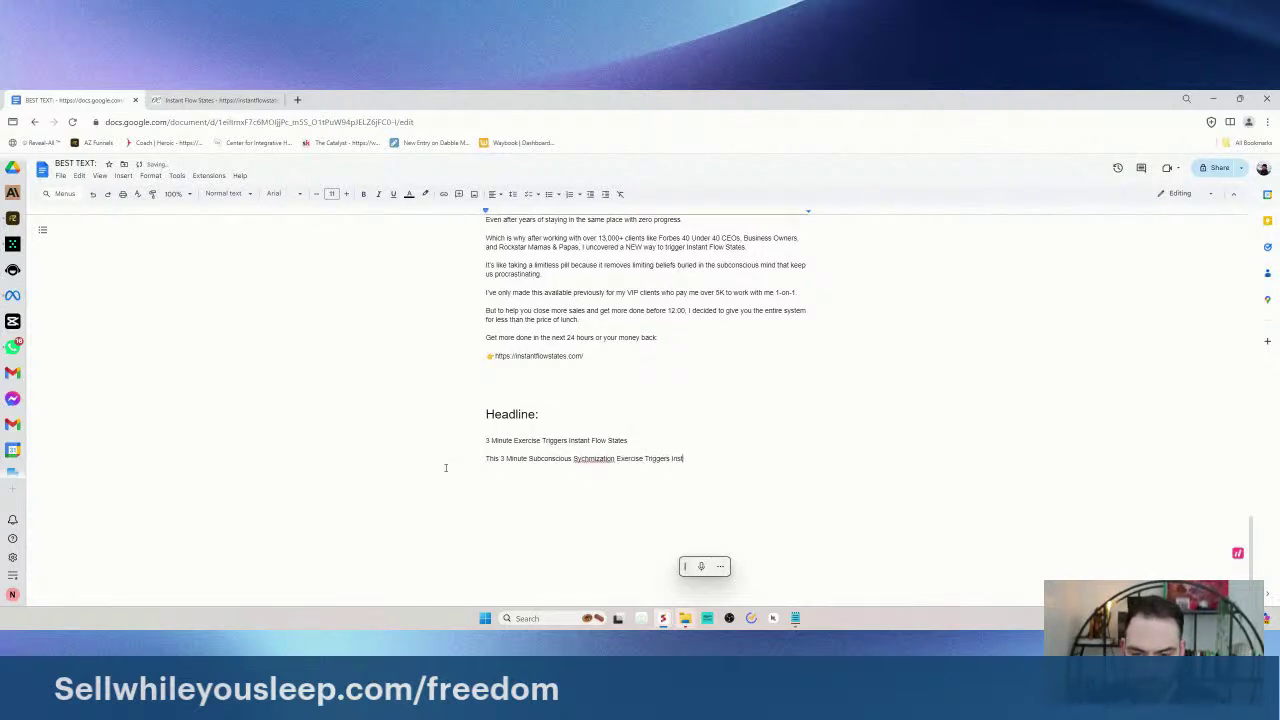
{"action": "type", "text": "ant F"}
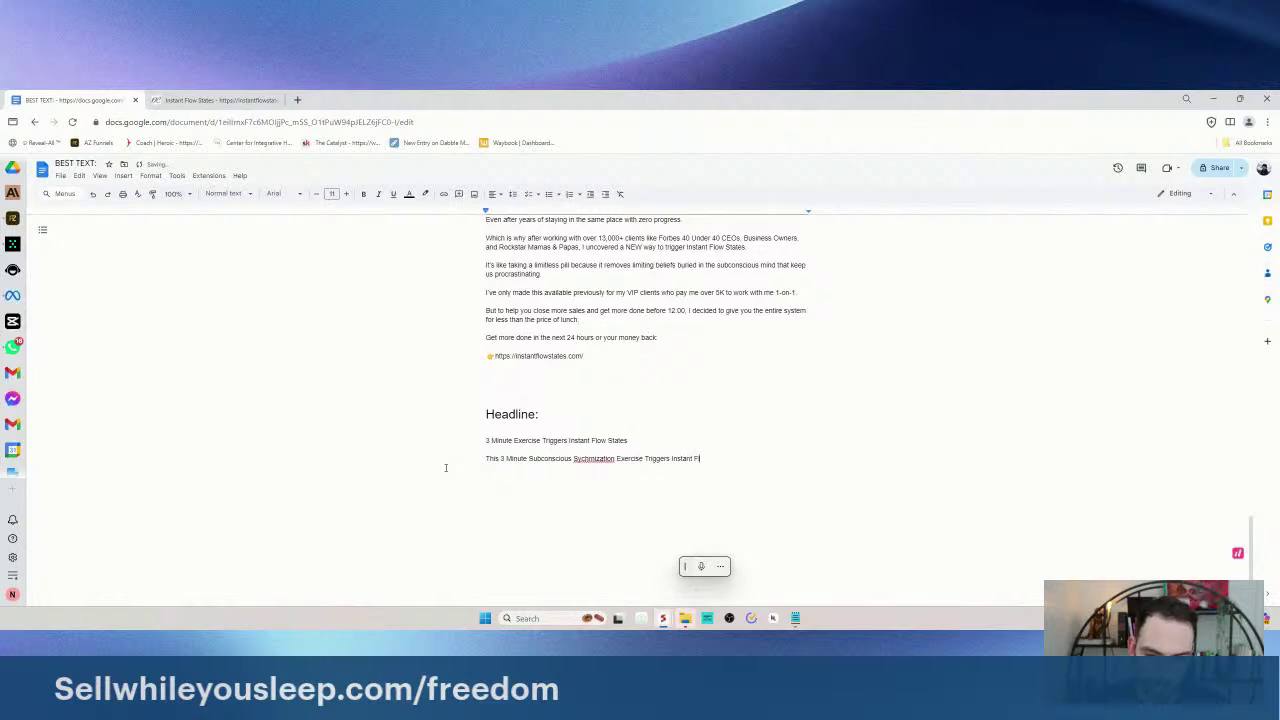
{"action": "type", "text": "low STa"}
{"action": "key", "text": "BackSpace"}
{"action": "key", "text": "BackSpace"}
{"action": "type", "text": "tates"}
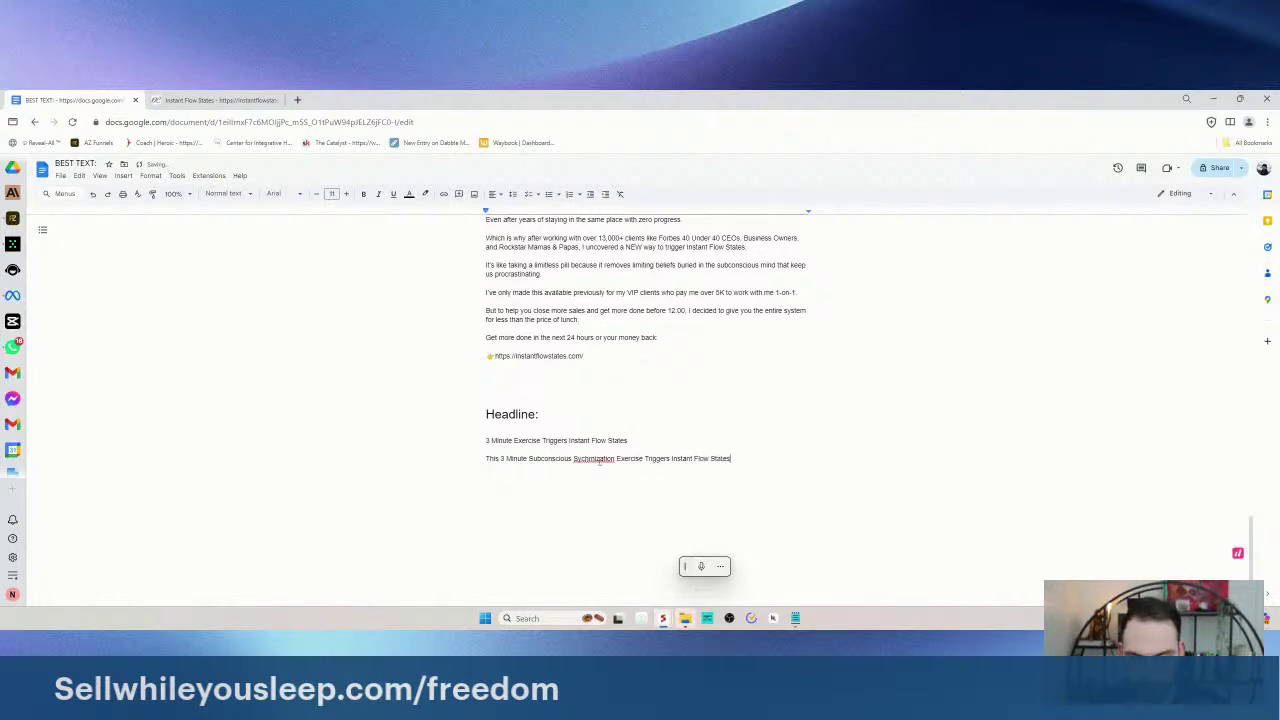
{"action": "right_click", "coordinate": [600, 459]}
{"action": "left_click", "coordinate": [620, 481]}
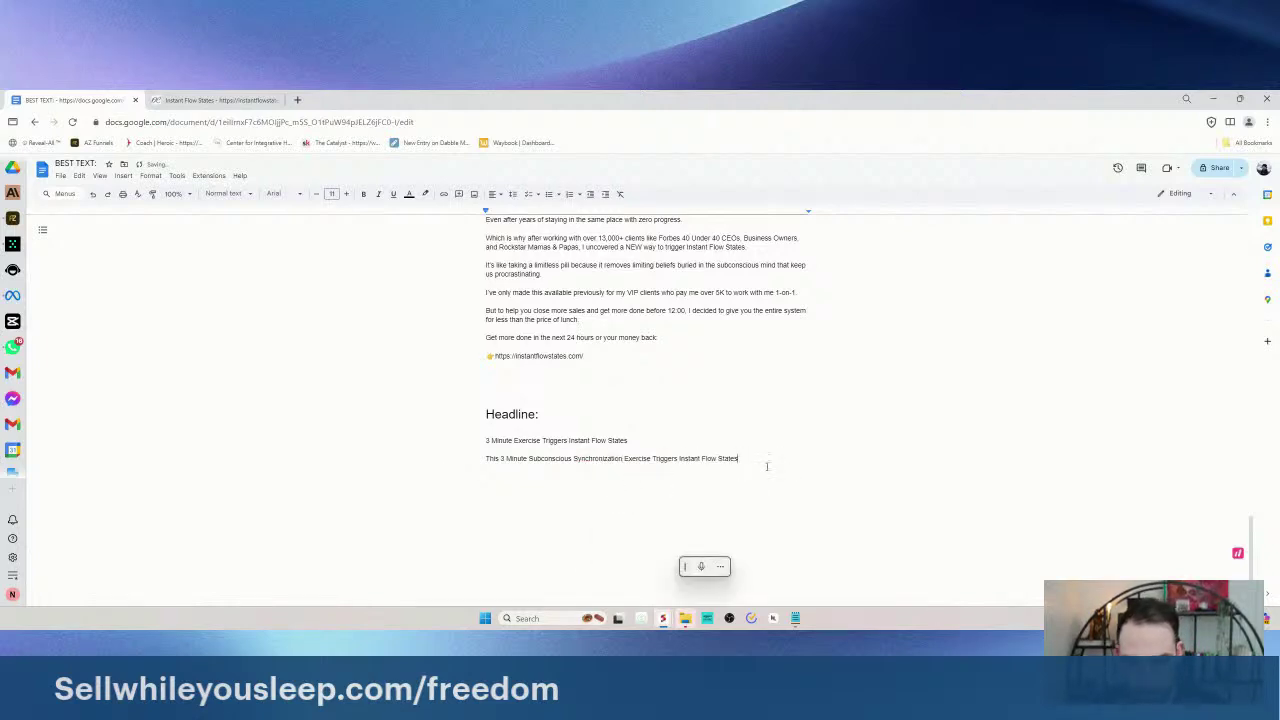
- Add the third headline 'Trigger Instant Flow States Using This 3-Minute Exercise', then select the first headline
{"action": "type", "text": "Trigg"}
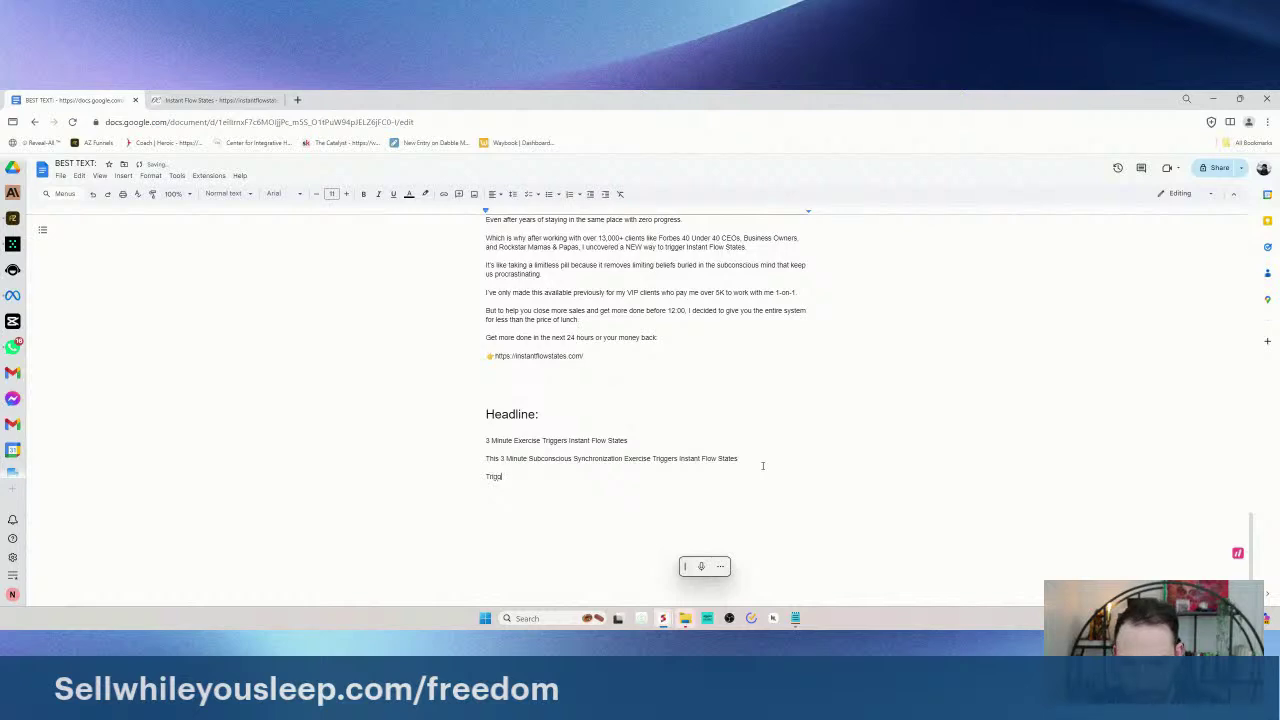
{"action": "left_click_drag", "start_coordinate": [508, 458], "coordinate": [486, 431]}
{"action": "key", "text": "Left"}
{"action": "left_click", "coordinate": [521, 476]}
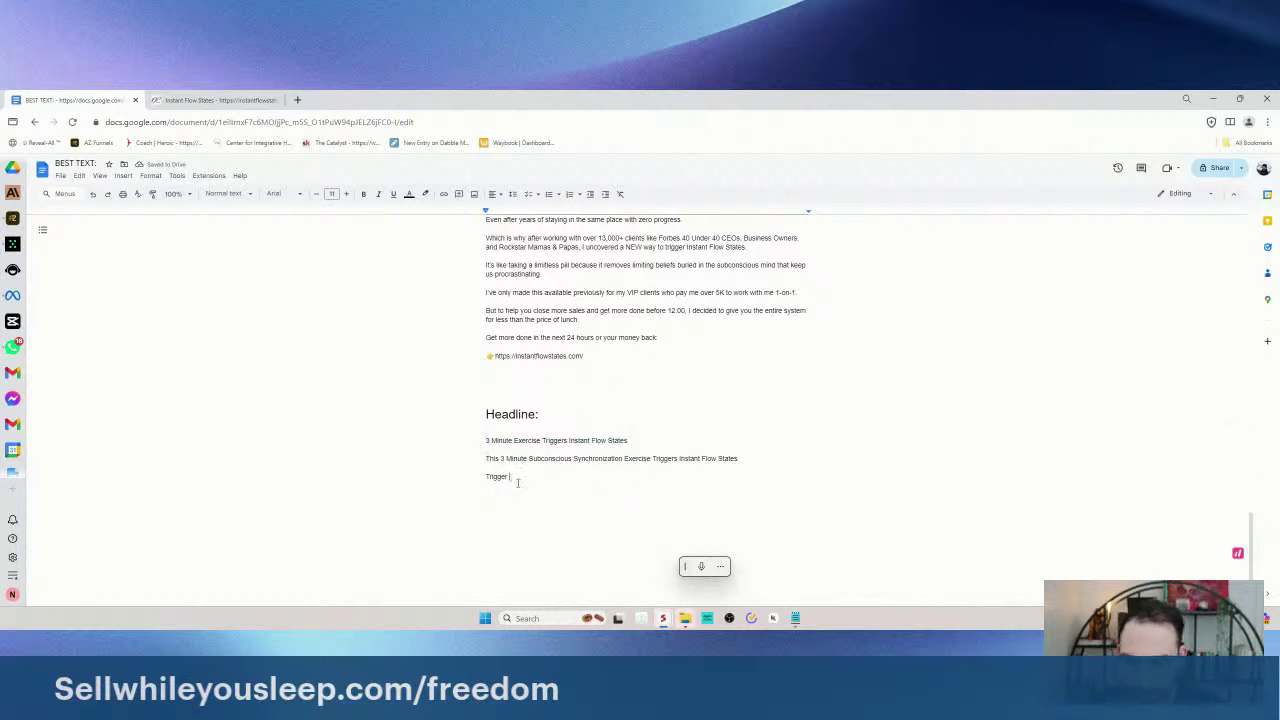
{"action": "left_click_drag", "start_coordinate": [518, 482], "coordinate": [454, 475]}
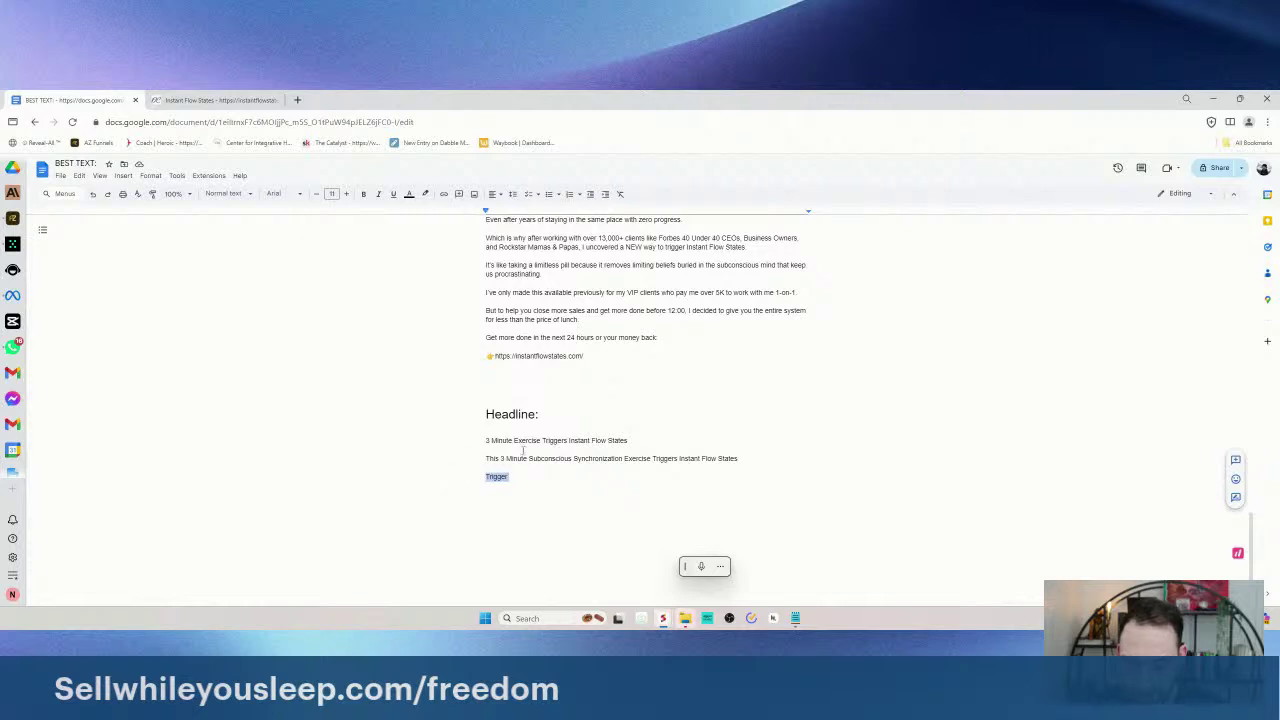
{"action": "left_click", "coordinate": [549, 518]}
{"action": "left_click", "coordinate": [687, 436]}
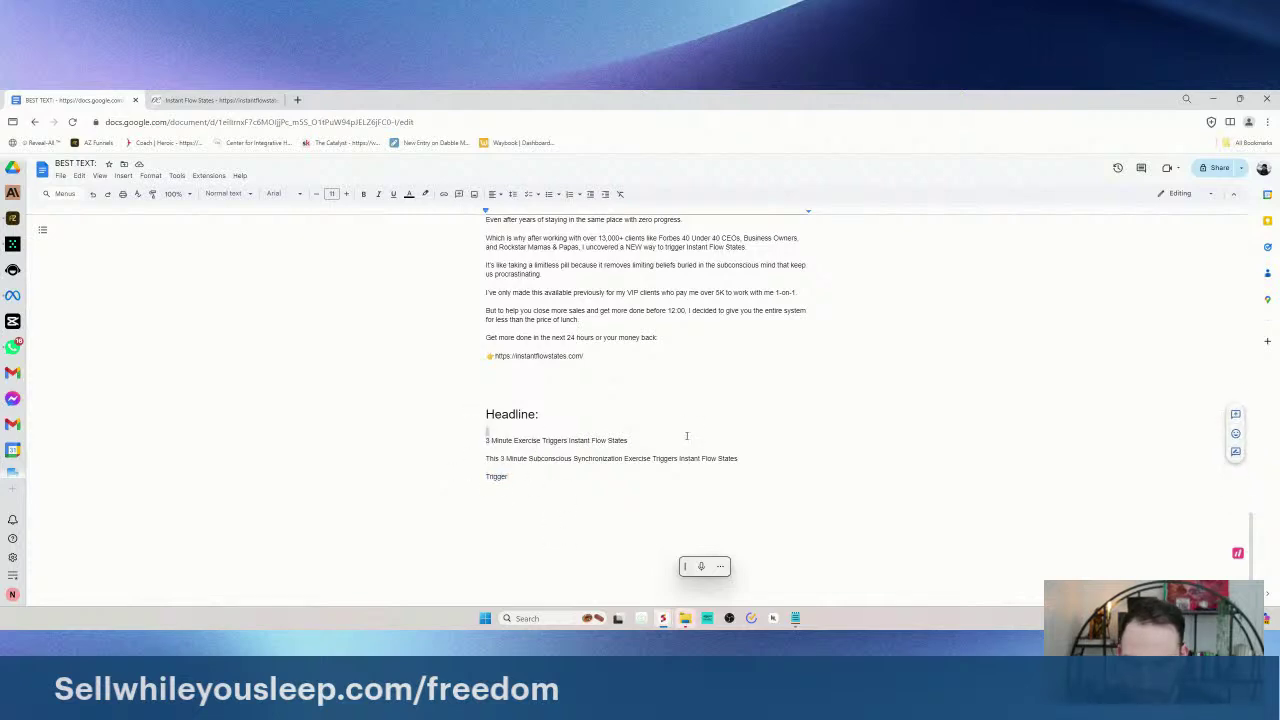
{"action": "left_click", "coordinate": [523, 476]}
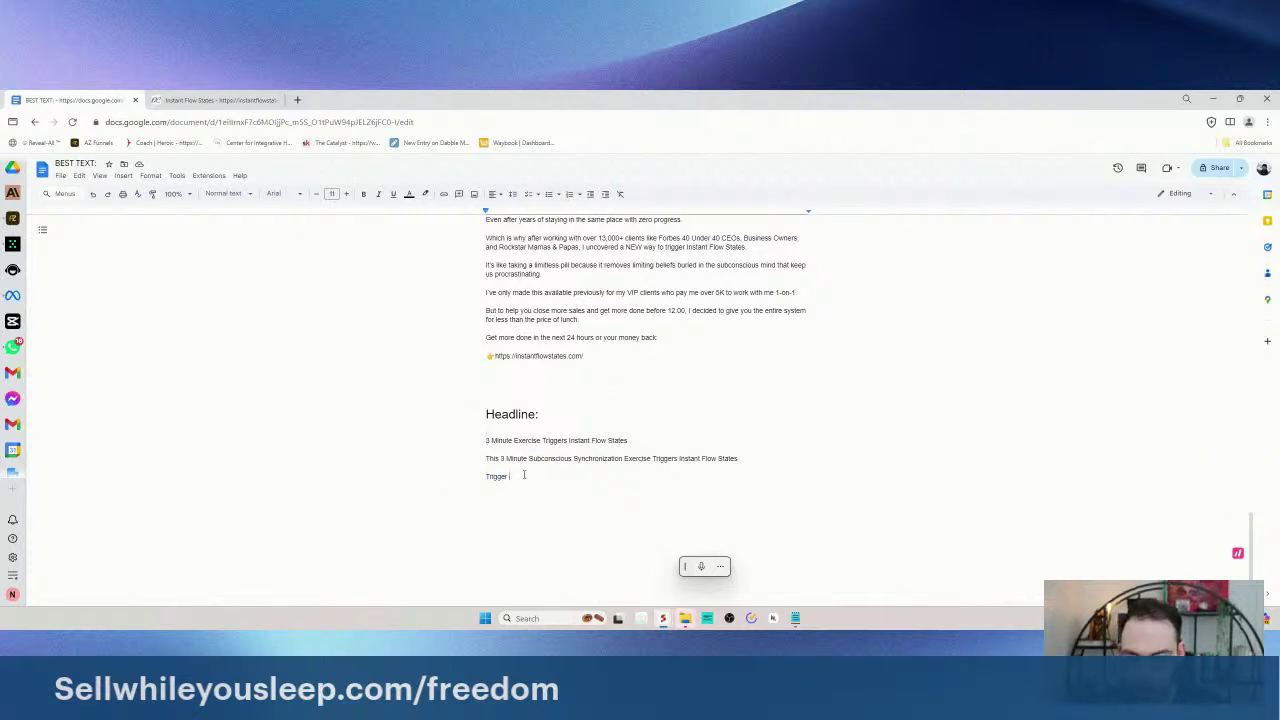
{"action": "type", "text": "Instant Flow"}
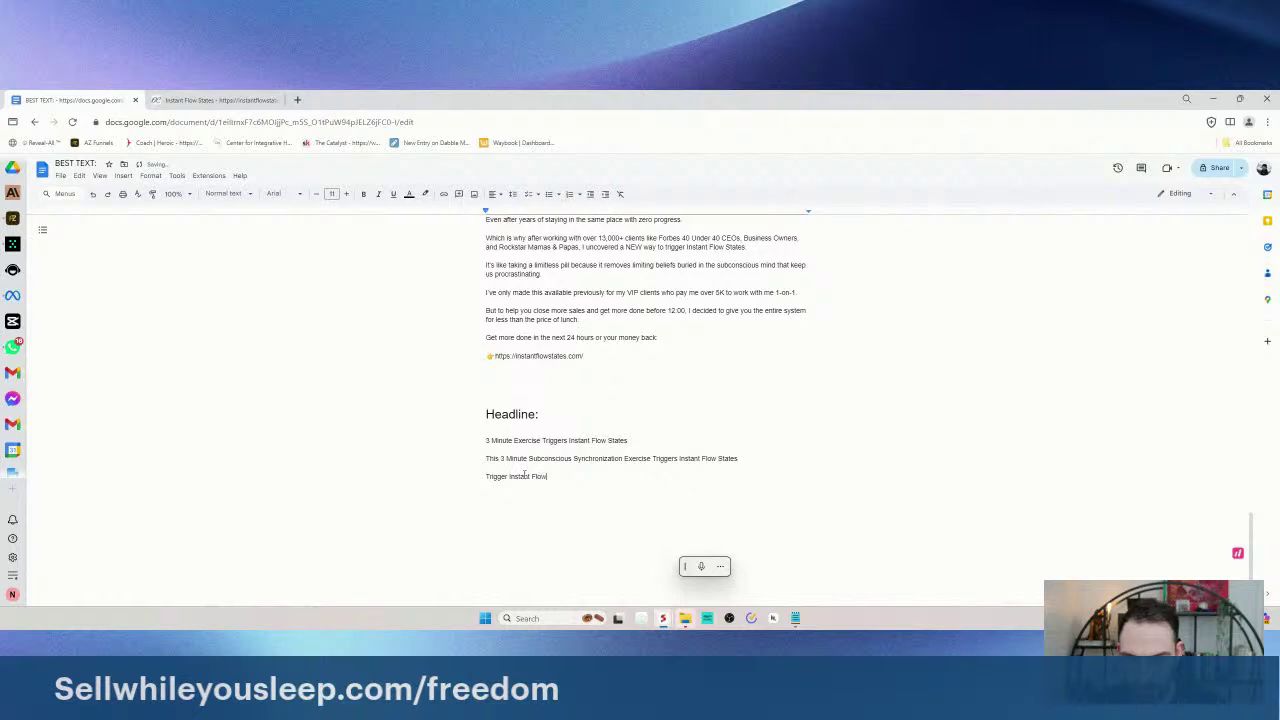
{"action": "type", "text": " States Using"}
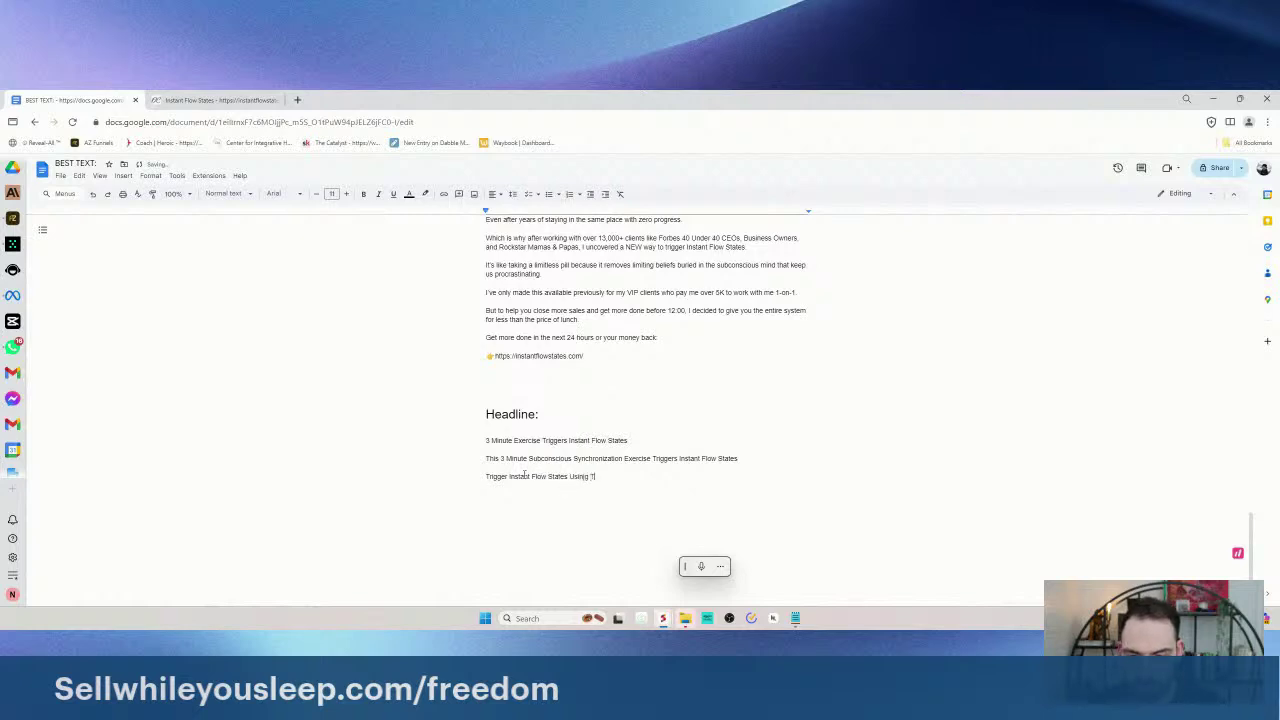
{"action": "key", "text": "ctrl+BackSpace"}
{"action": "type", "text": "Using This 3-Minute Exercise"}
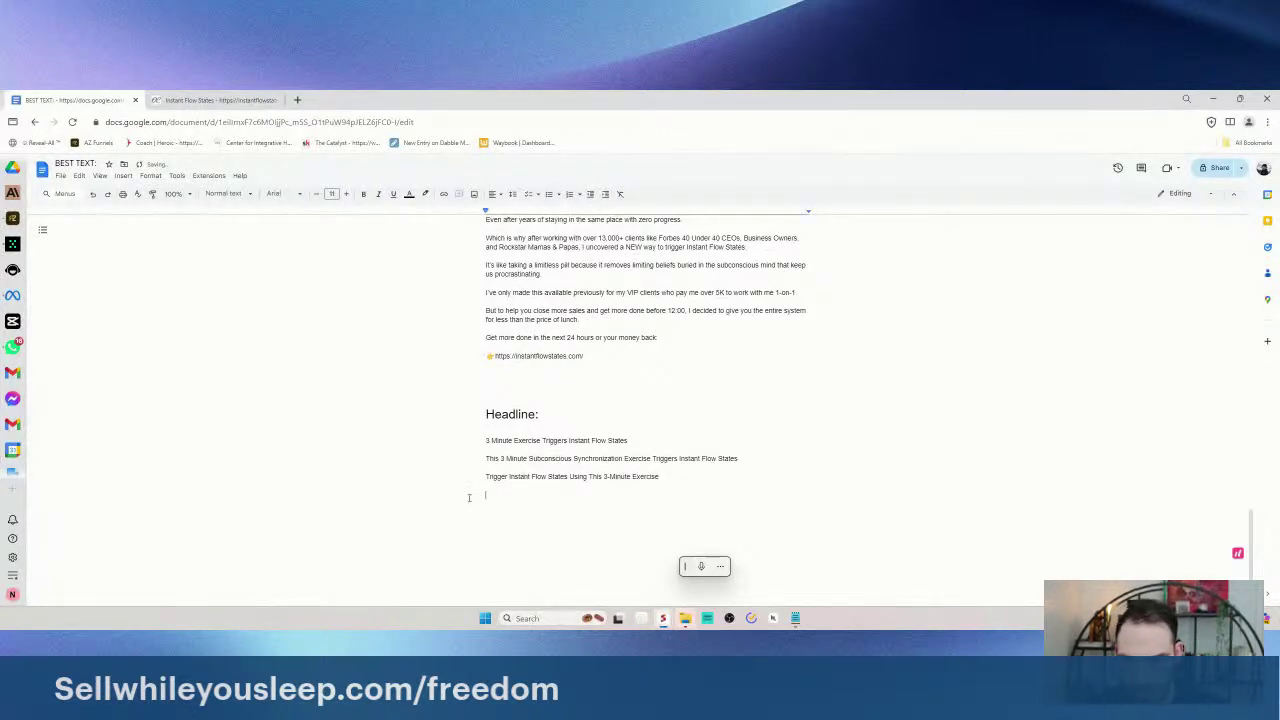
{"action": "left_click_drag", "start_coordinate": [486, 477], "coordinate": [688, 484]}
{"action": "left_click", "coordinate": [563, 493]}
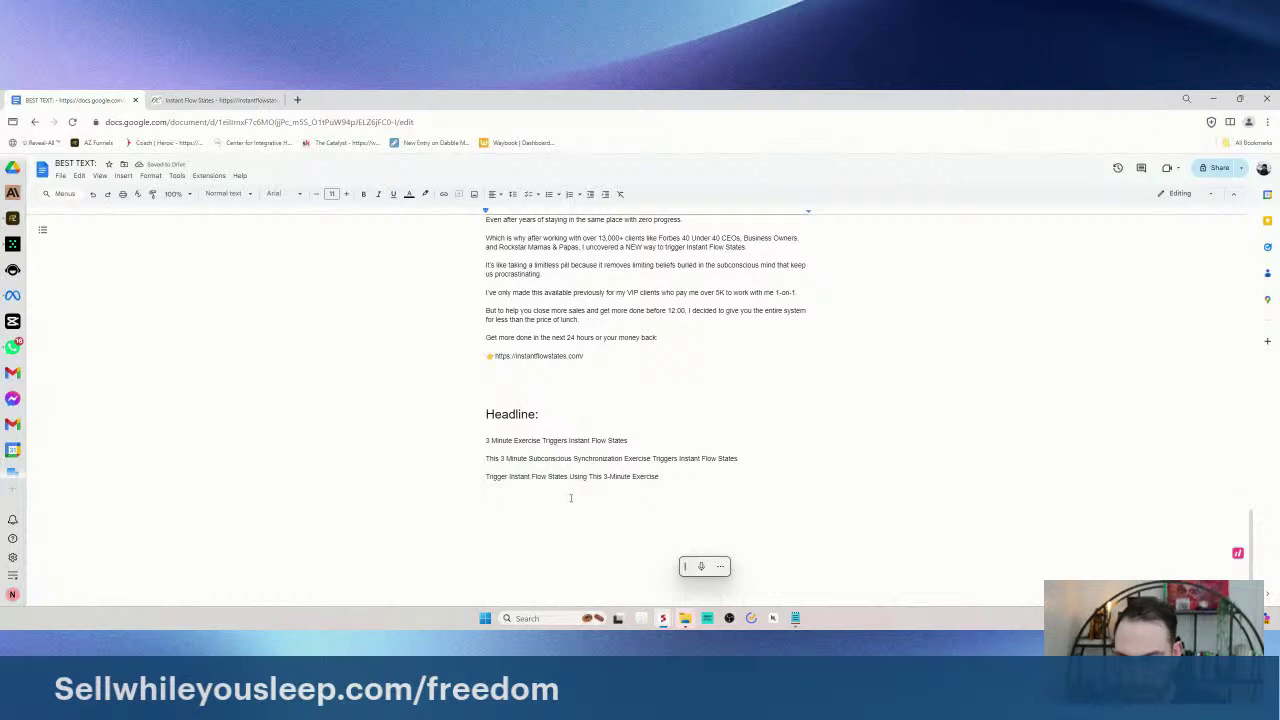
{"action": "triple_click", "coordinate": [555, 440]}
{"action": "key", "text": "ctrl+c"}
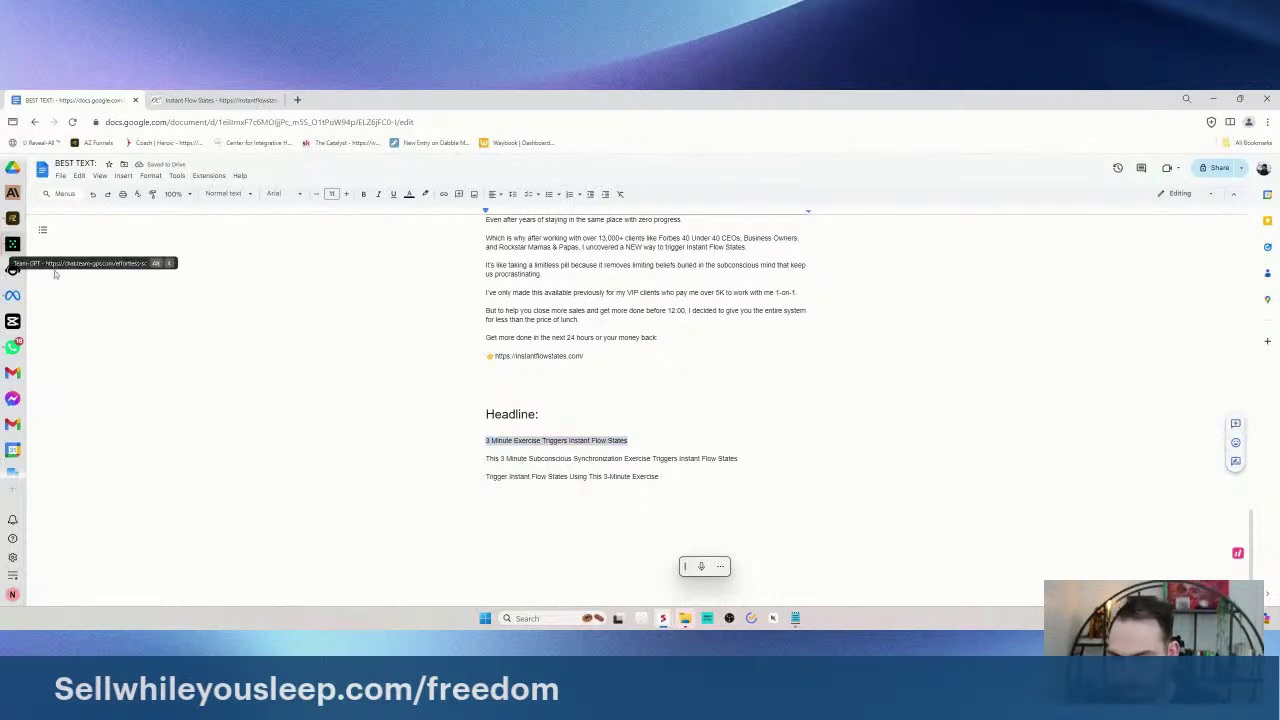
{"action": "left_click", "coordinate": [12, 243]}
- Ask Team-GPT for 10 variations of the pasted headline '3 Minute Exercise Triggers Instant Flow States'
{"action": "left_click", "coordinate": [445, 562]}
{"action": "type", "text": "Giv"}
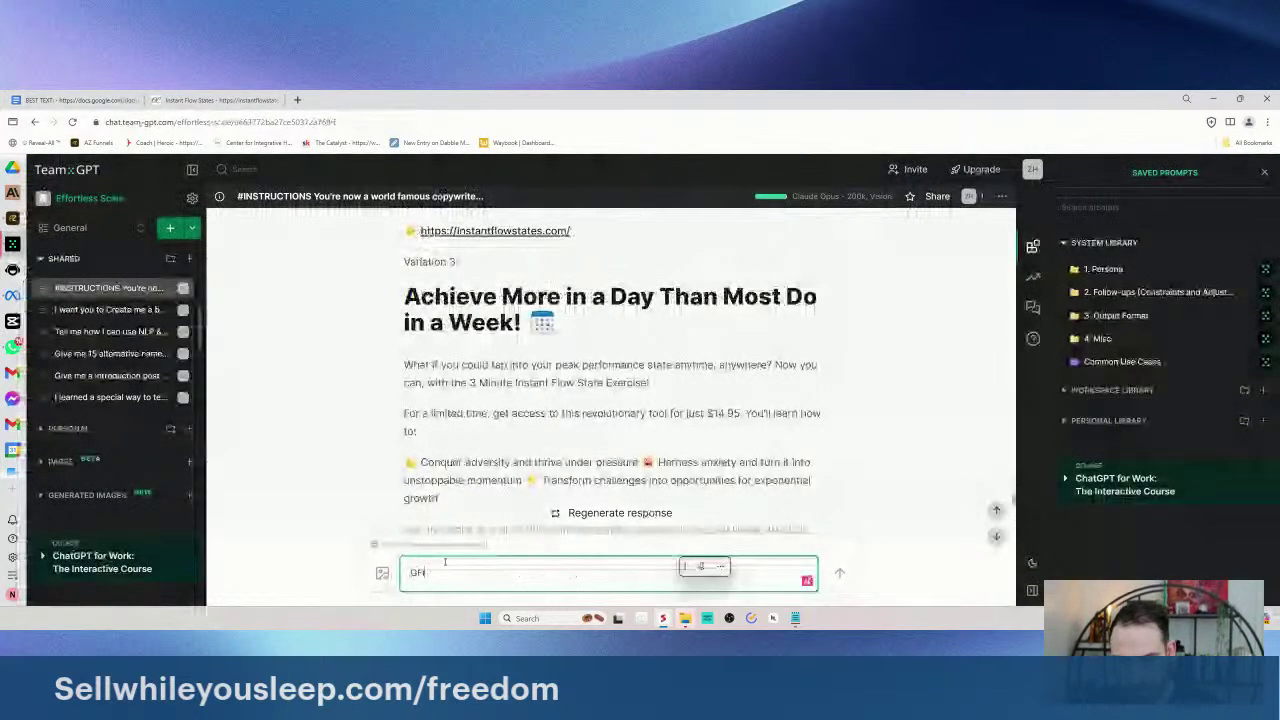
{"action": "type", "text": "e me 10 "}
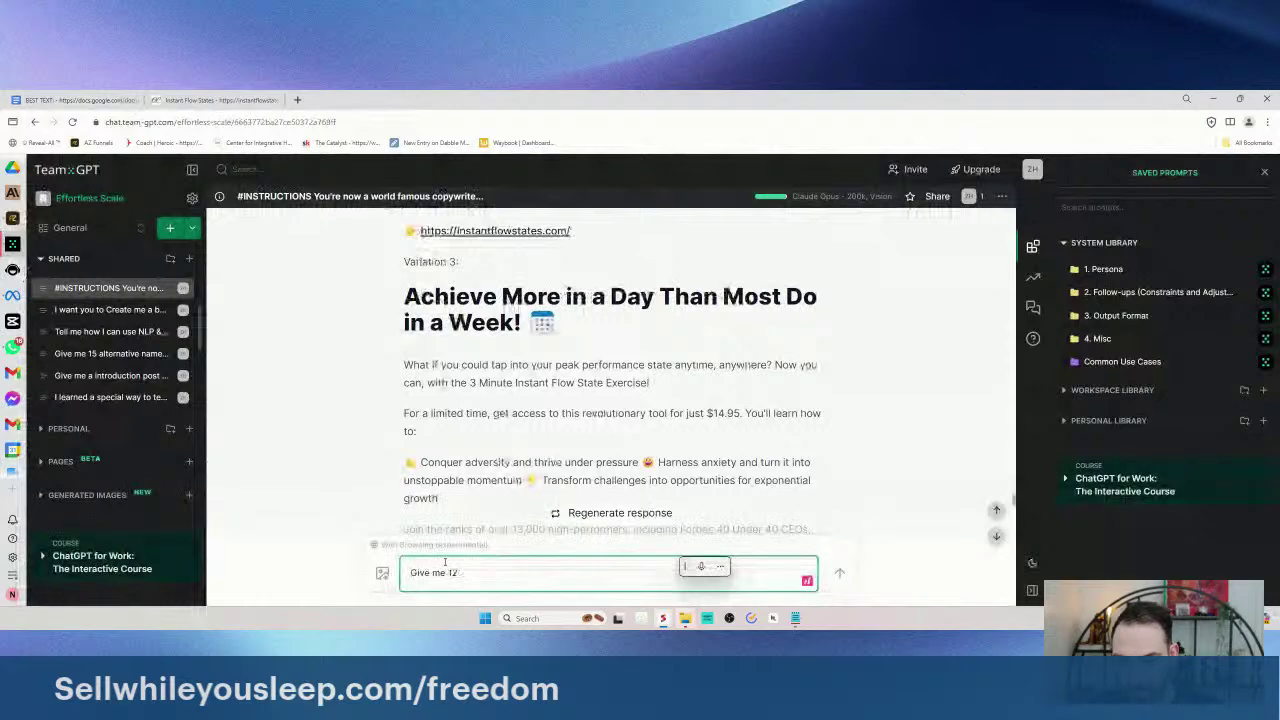
{"action": "type", "text": "varaitions of this headline:"}
{"action": "key", "text": "shift+Return"}
{"action": "key", "text": "shift+Return"}
{"action": "key", "text": "ctrl+v"}
{"action": "key", "text": "Return"}
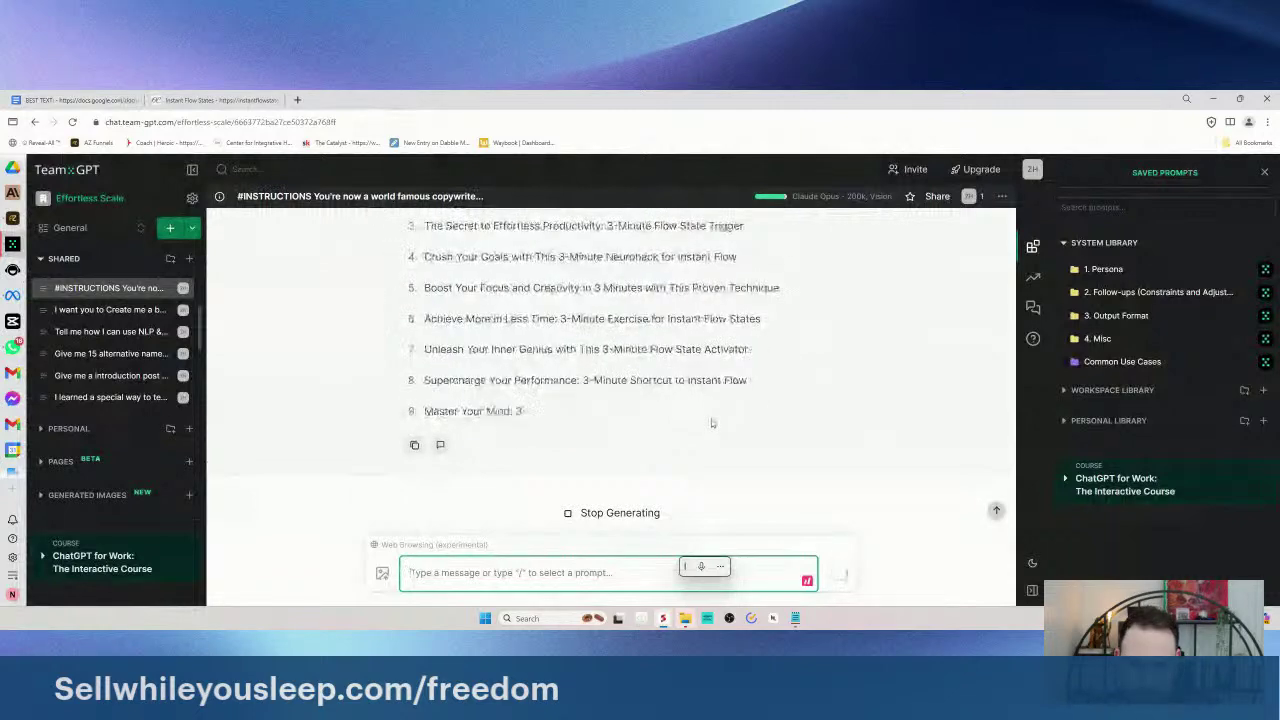
- Review the ten suggested headlines, highlighting phrases such as 'Unleash Your Inner Genius'
{"action": "scroll", "coordinate": [720, 402], "scroll_direction": "up", "scroll_amount": 2}
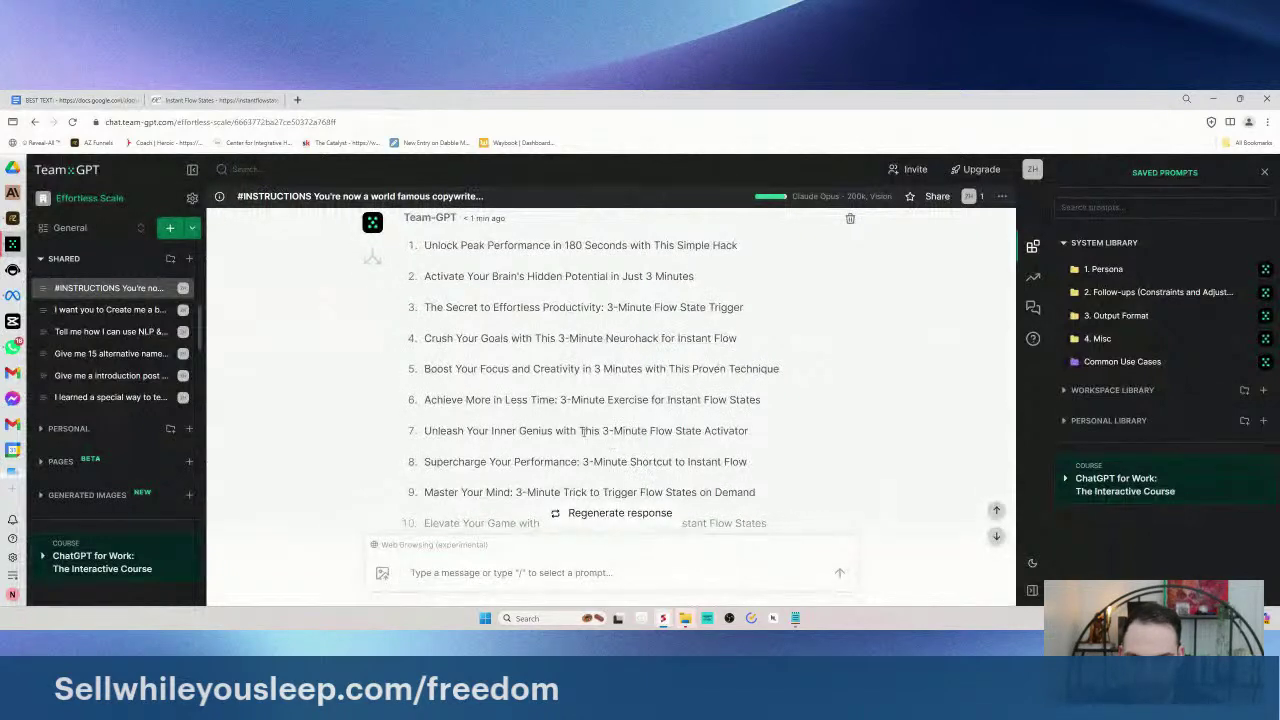
{"action": "double_click", "coordinate": [545, 399]}
{"action": "left_click", "coordinate": [540, 368]}
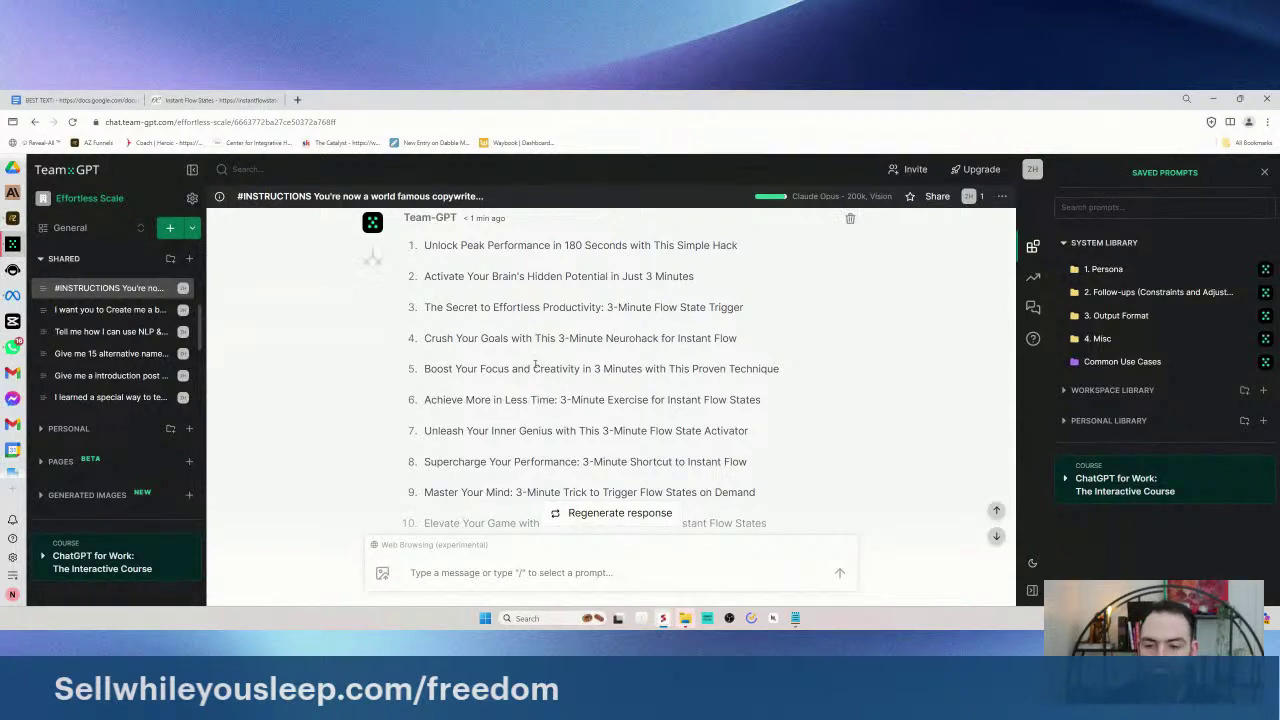
{"action": "scroll", "coordinate": [531, 405], "scroll_direction": "down", "scroll_amount": 1}
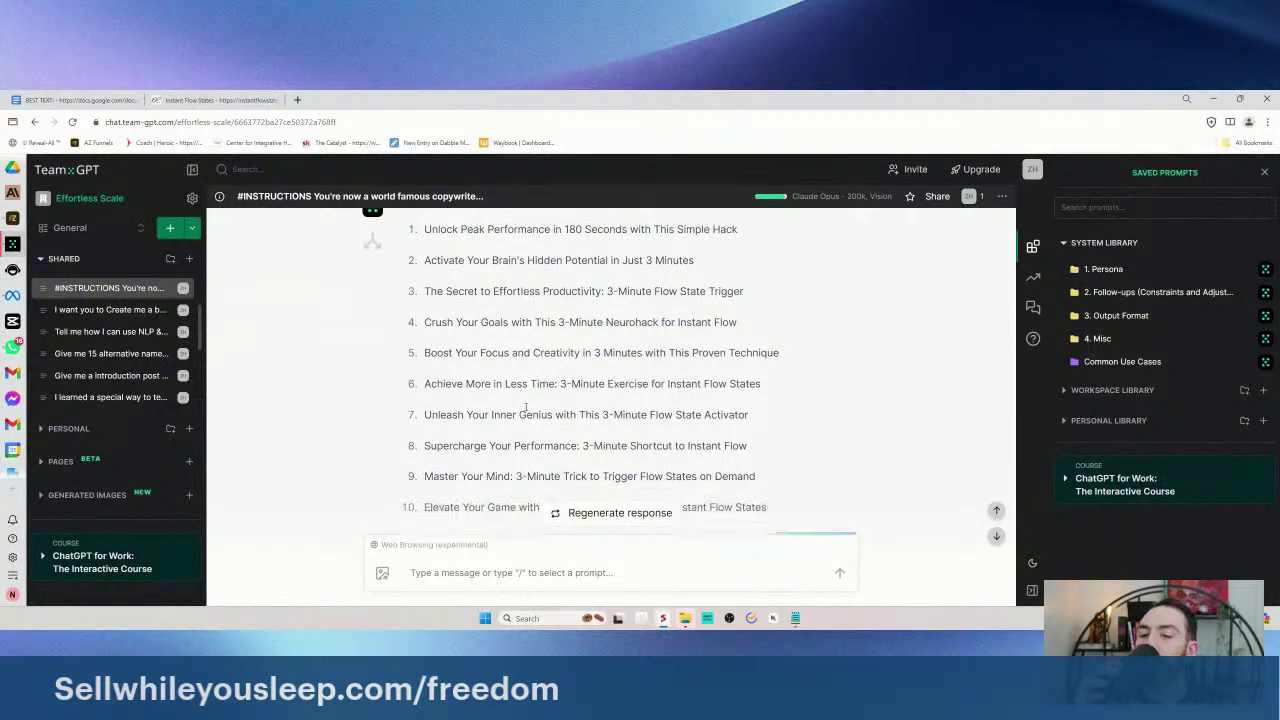
{"action": "scroll", "coordinate": [525, 407], "scroll_direction": "down", "scroll_amount": 1}
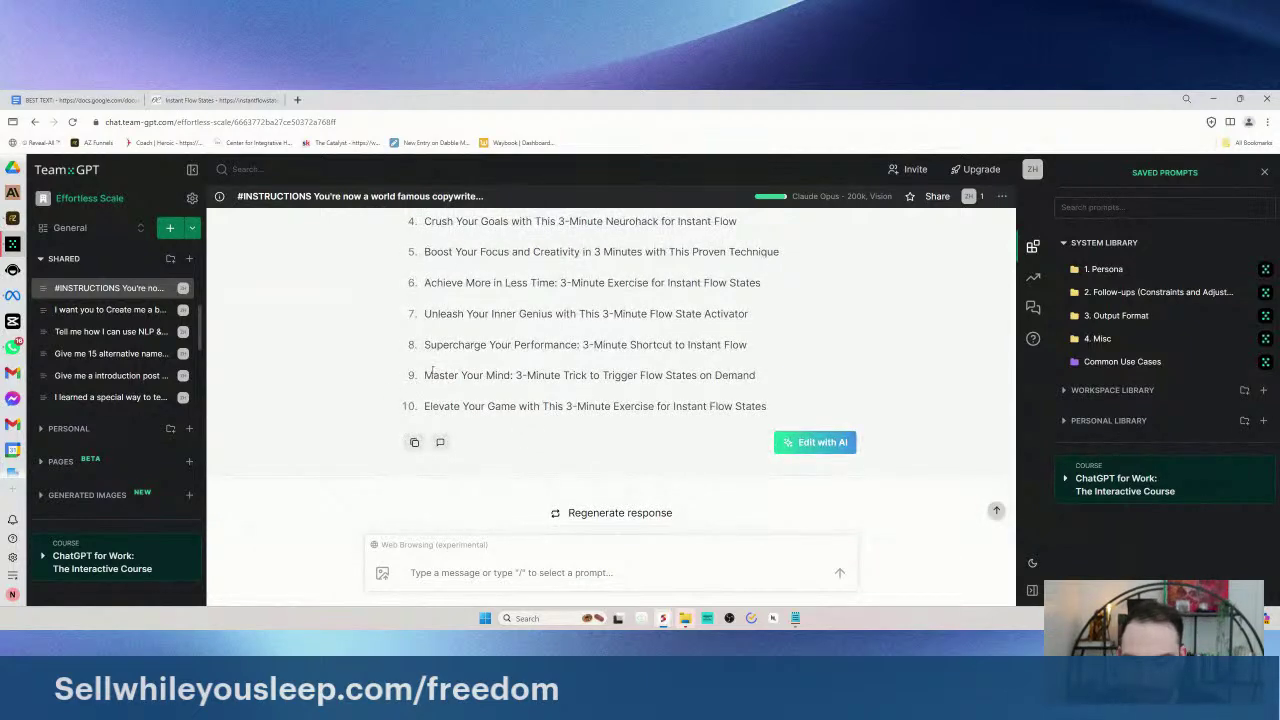
{"action": "left_click_drag", "start_coordinate": [424, 406], "coordinate": [640, 406]}
{"action": "scroll", "coordinate": [600, 400], "scroll_direction": "up", "scroll_amount": 1}
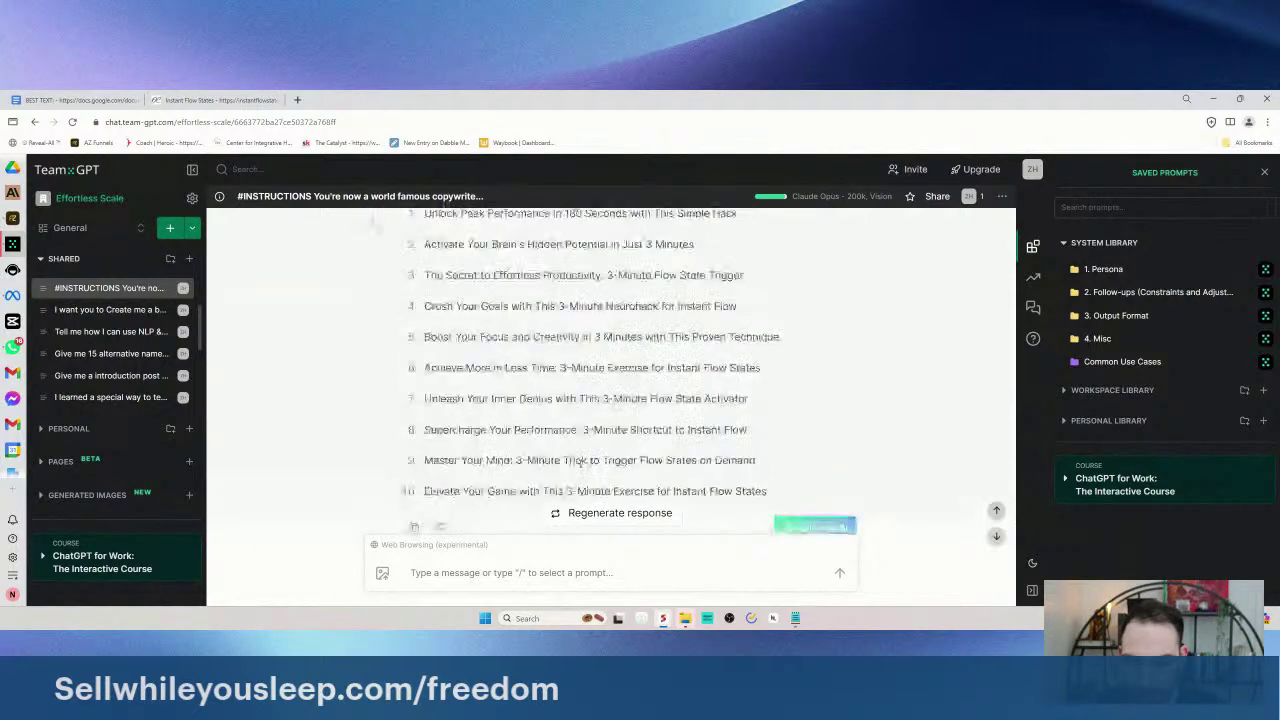
{"action": "left_click_drag", "start_coordinate": [563, 430], "coordinate": [424, 430]}
{"action": "scroll", "coordinate": [507, 418], "scroll_direction": "up", "scroll_amount": 1}
{"action": "scroll", "coordinate": [507, 418], "scroll_direction": "down", "scroll_amount": 2}
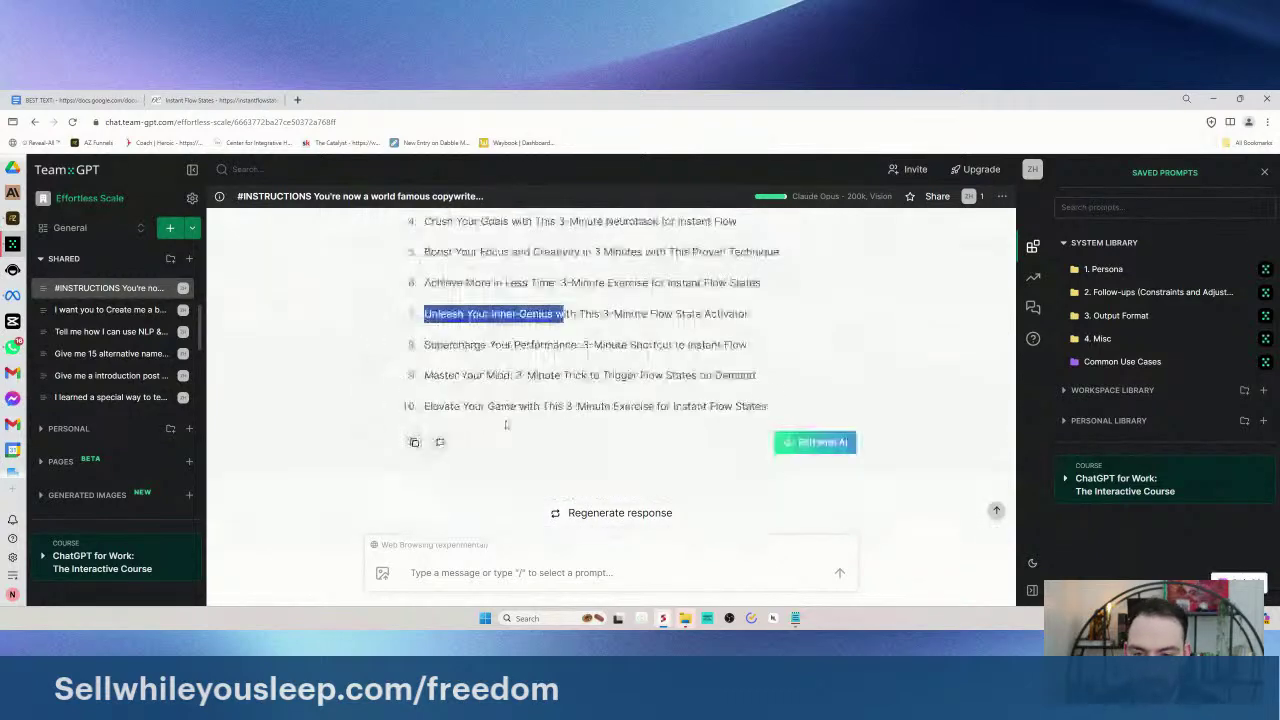
{"action": "scroll", "coordinate": [507, 418], "scroll_direction": "up", "scroll_amount": 1}
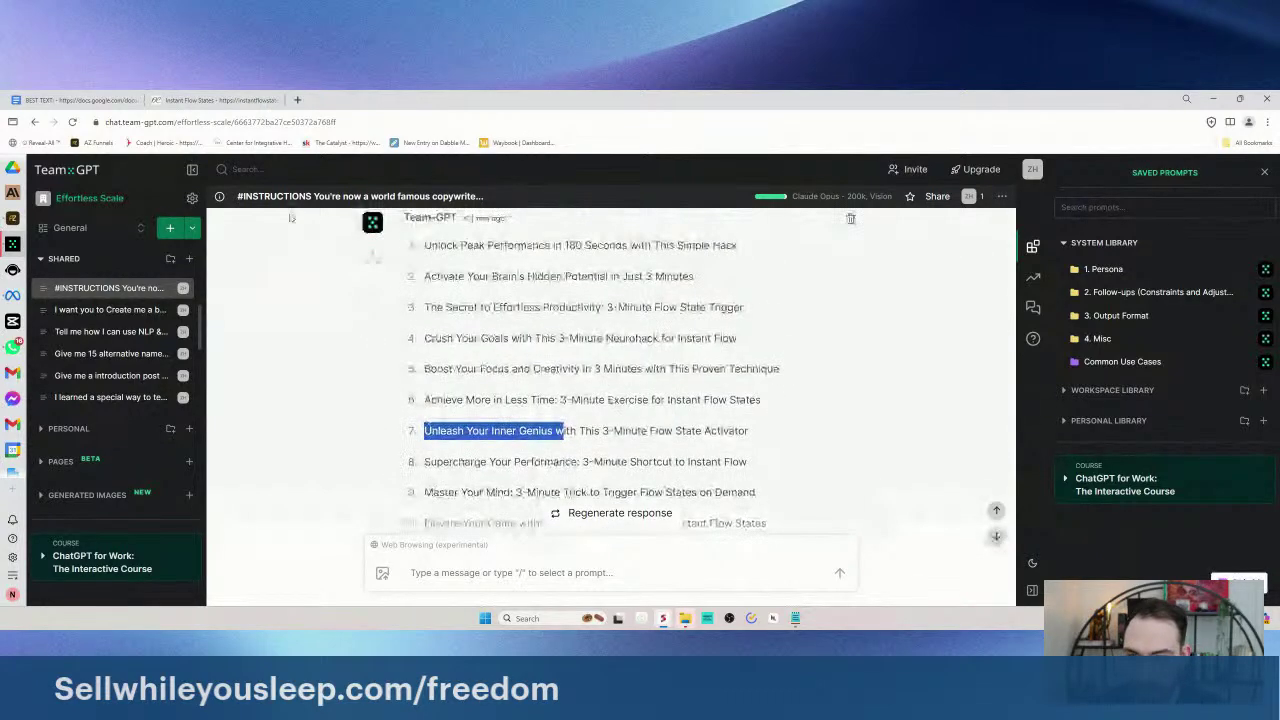
- Type the fourth headline 'Use This 3 Minute Exercise to Prime Your Mind To Close More Deals', changing '&' to 'To'
{"action": "left_click", "coordinate": [75, 100]}
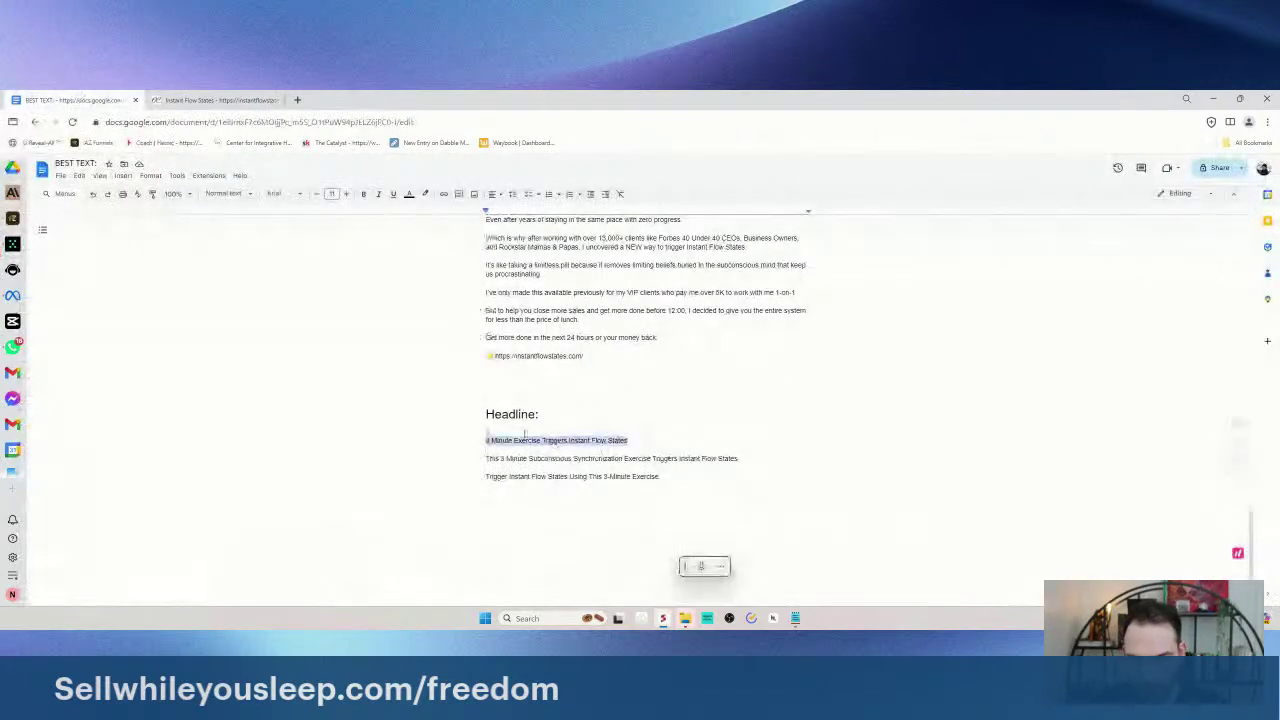
{"action": "left_click", "coordinate": [509, 495]}
{"action": "type", "text": "Use"}
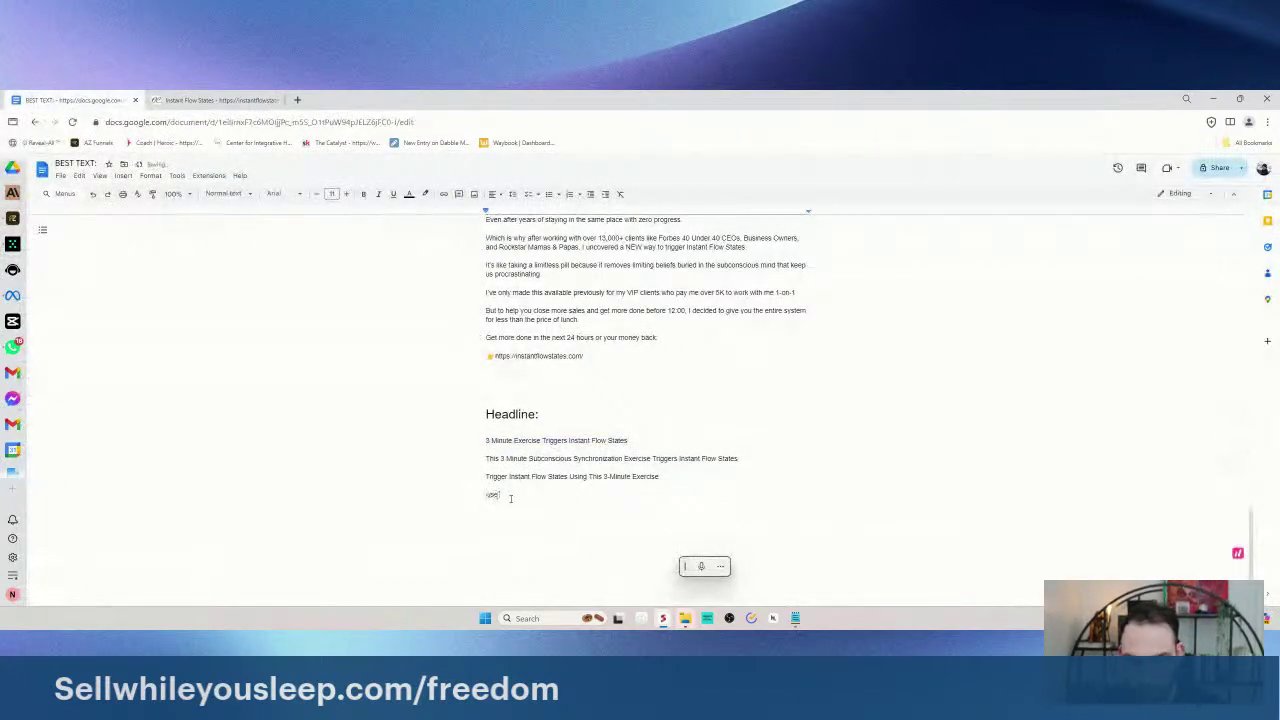
{"action": "type", "text": " This 3 Minute Exercise to"}
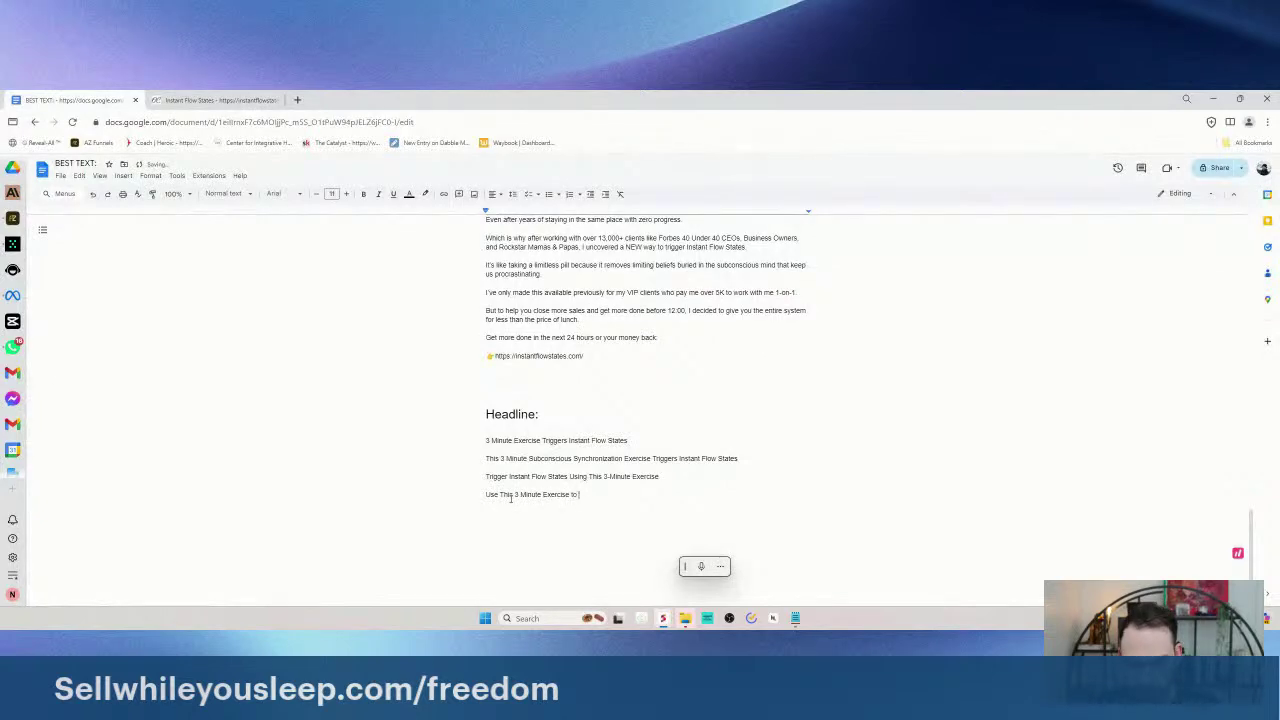
{"action": "type", "text": " Prime Your Mind & Close More Deals"}
{"action": "key", "text": "Return"}
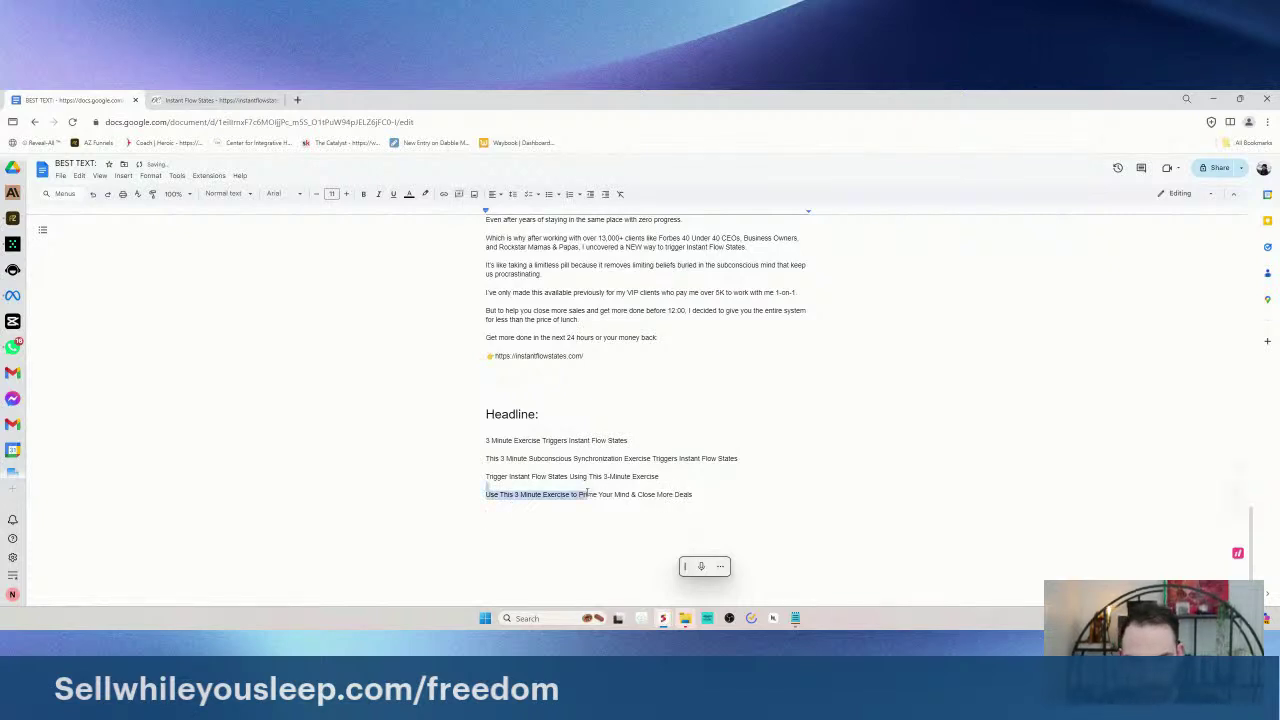
{"action": "double_click", "coordinate": [587, 494]}
{"action": "left_click", "coordinate": [634, 494]}
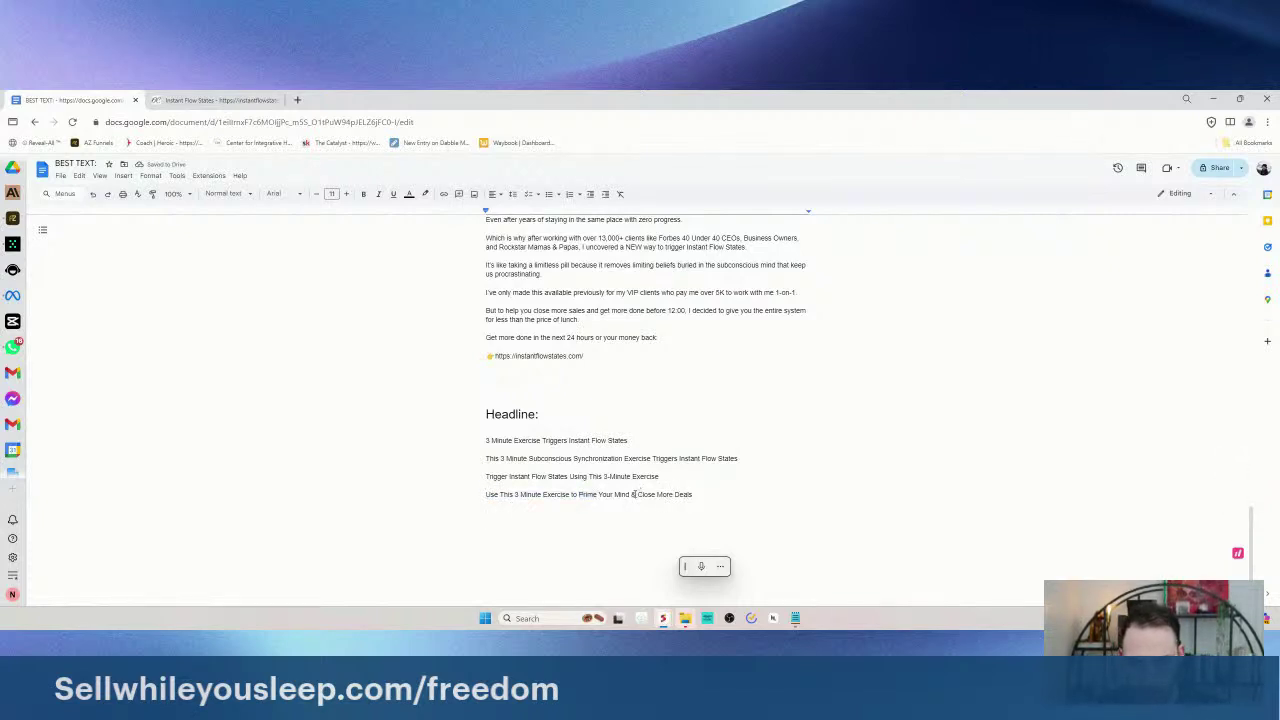
{"action": "type", "text": "To"}
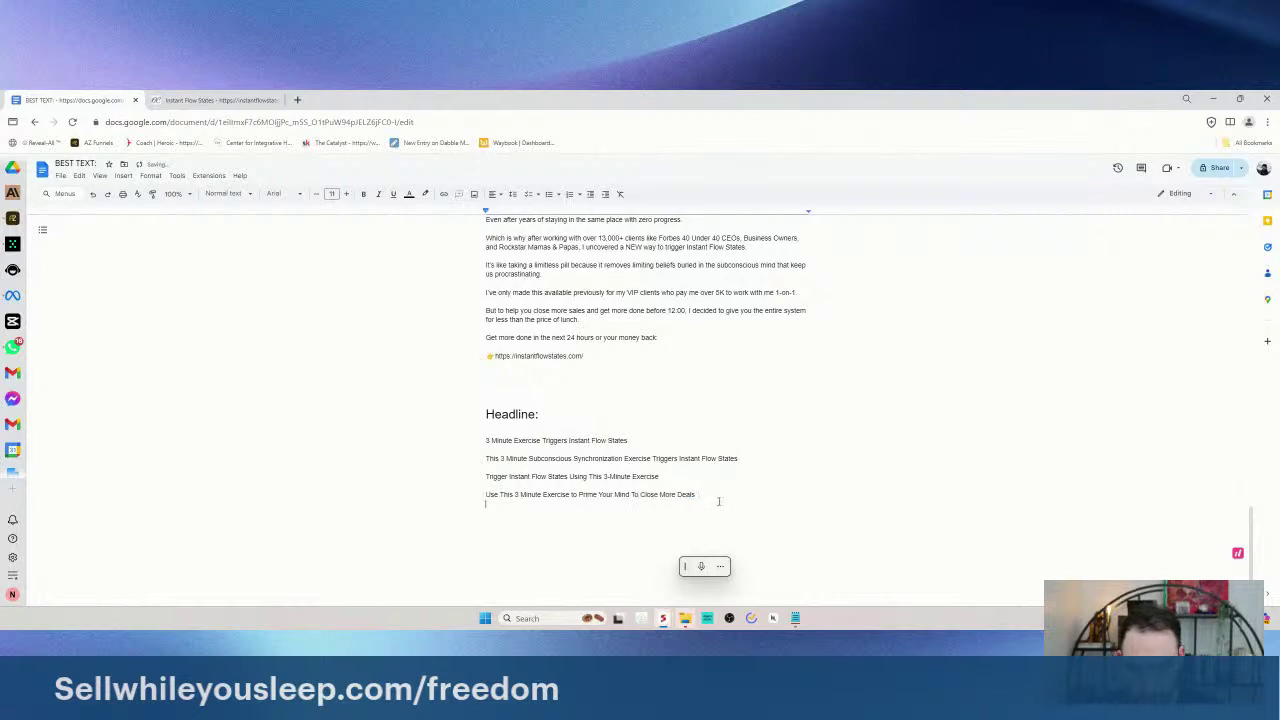
{"action": "left_click_drag", "start_coordinate": [719, 497], "coordinate": [487, 500]}
{"action": "left_click", "coordinate": [524, 521]}
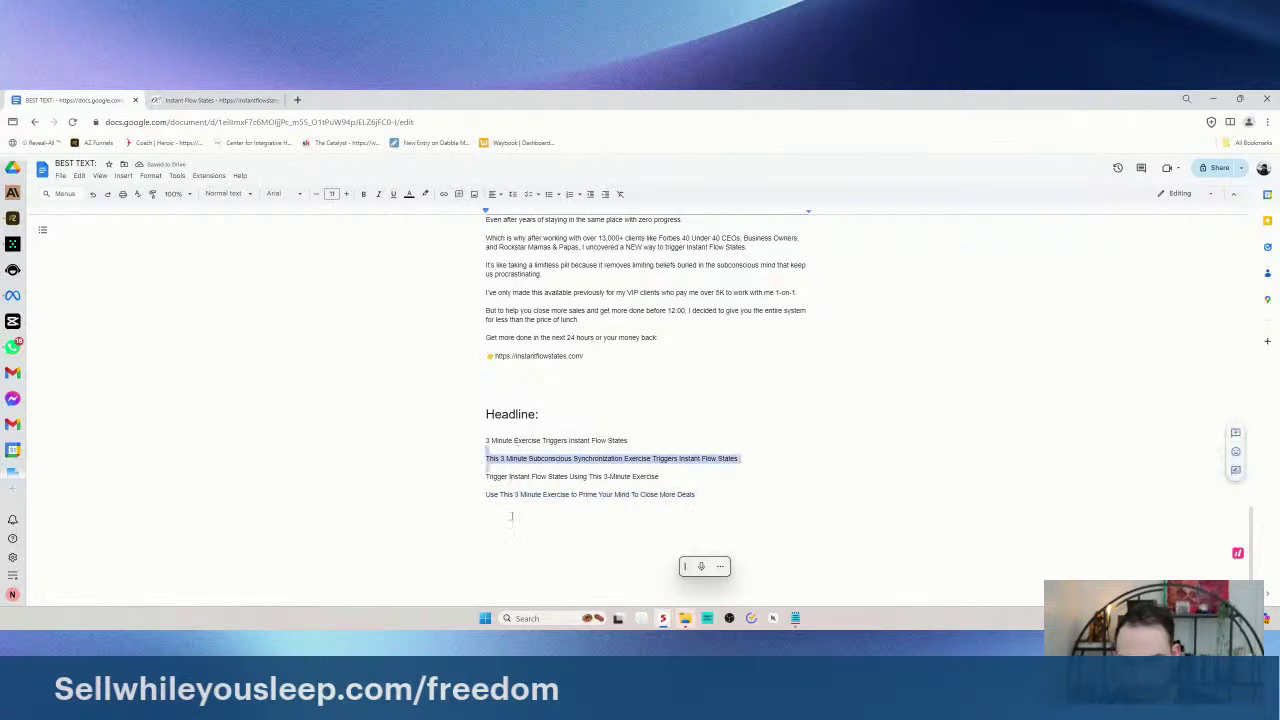
{"action": "left_click", "coordinate": [488, 478]}
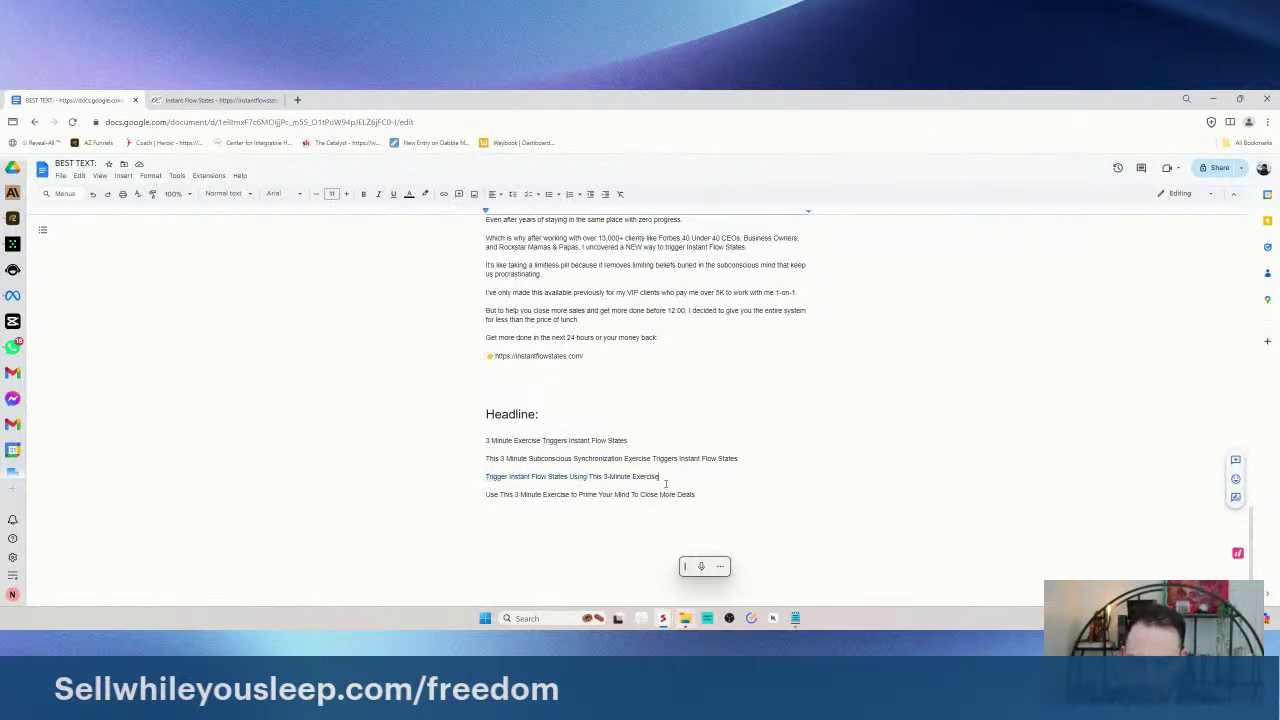
{"action": "left_click", "coordinate": [754, 463]}
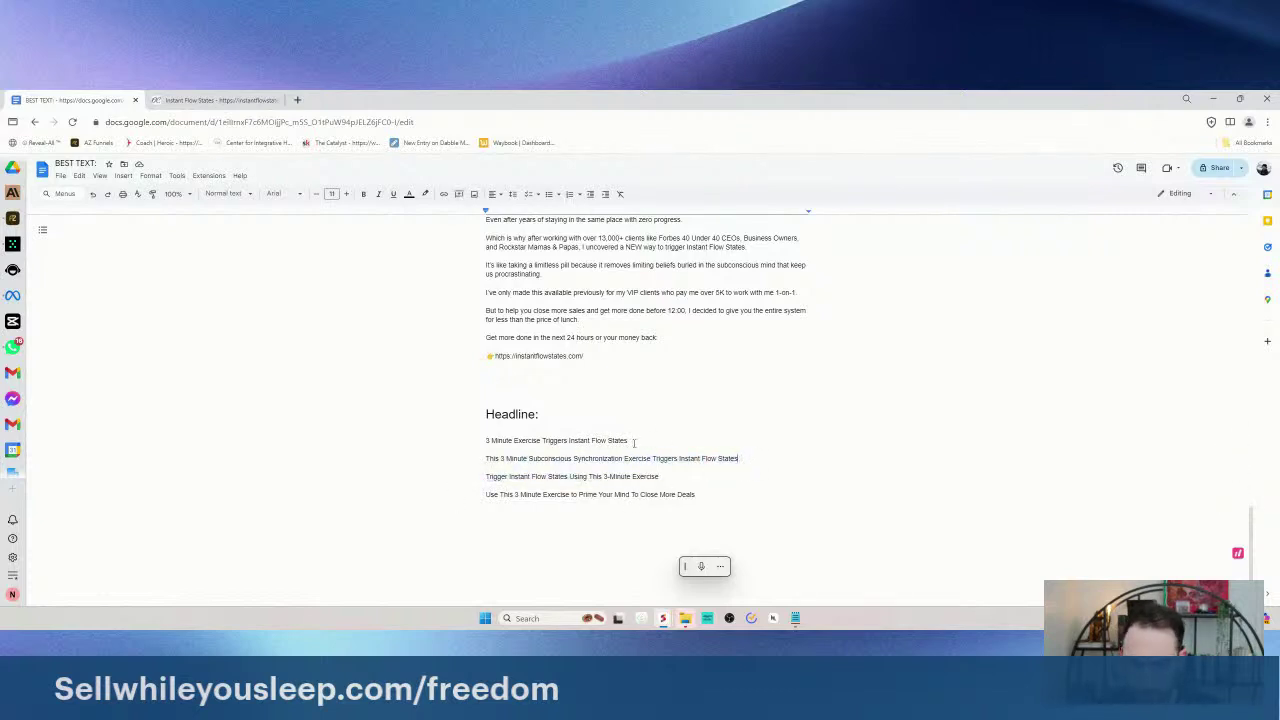
- Paste a copy of the first headline and rewrite it to end 'Close More Deals & Get More Done Before 12:00'
{"action": "triple_click", "coordinate": [487, 442]}
{"action": "key", "text": "ctrl+c"}
{"action": "left_click", "coordinate": [490, 512]}
{"action": "key", "text": "ctrl+v"}
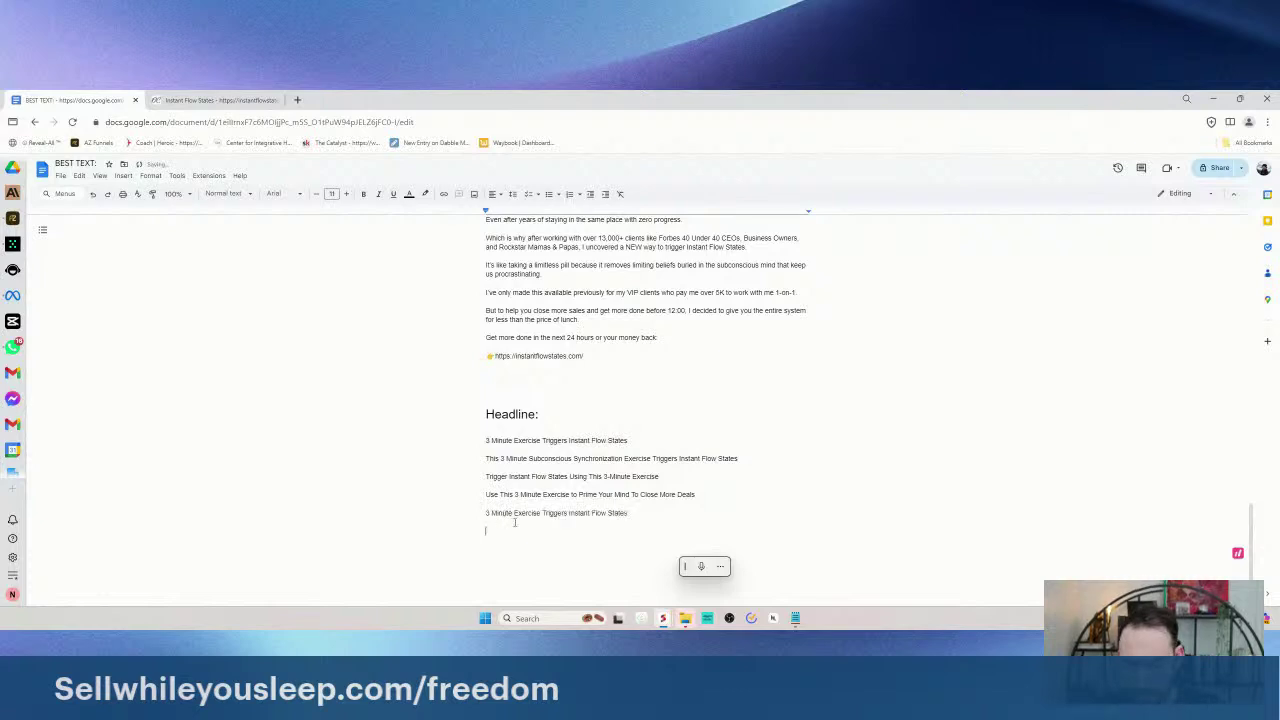
{"action": "left_click_drag", "start_coordinate": [483, 517], "coordinate": [676, 520]}
{"action": "left_click", "coordinate": [644, 513]}
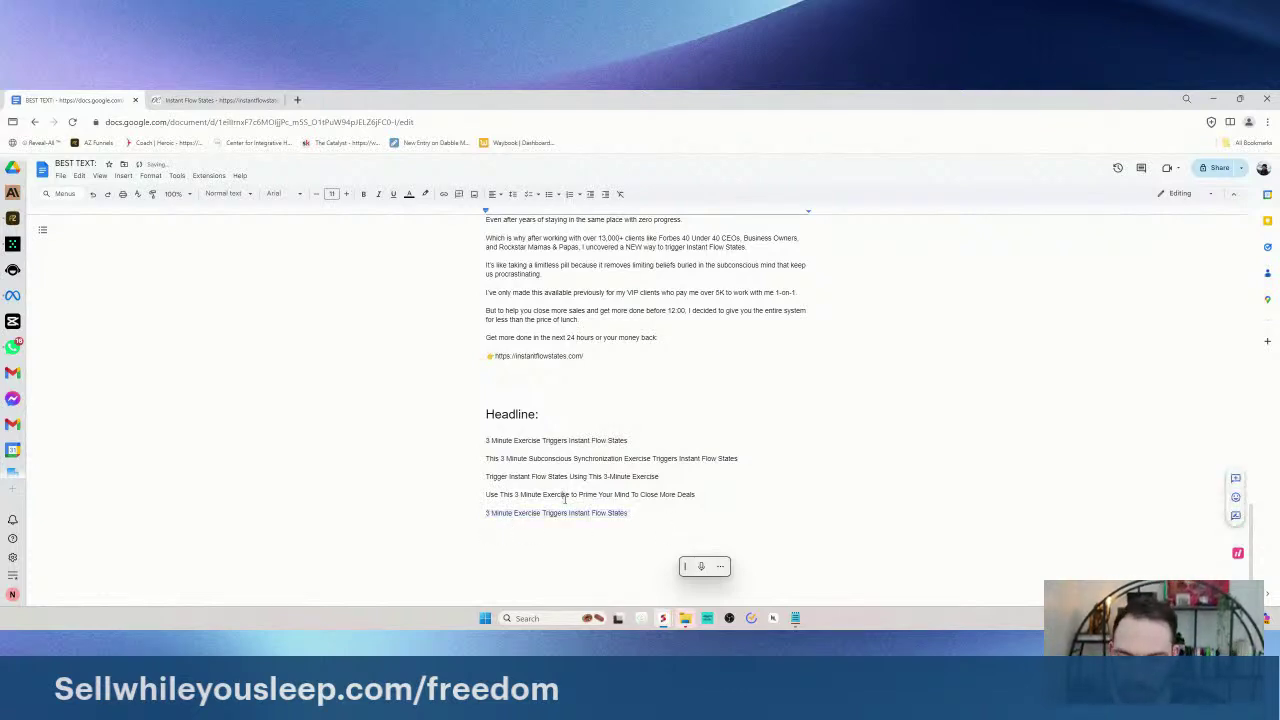
{"action": "left_click_drag", "start_coordinate": [644, 513], "coordinate": [542, 512]}
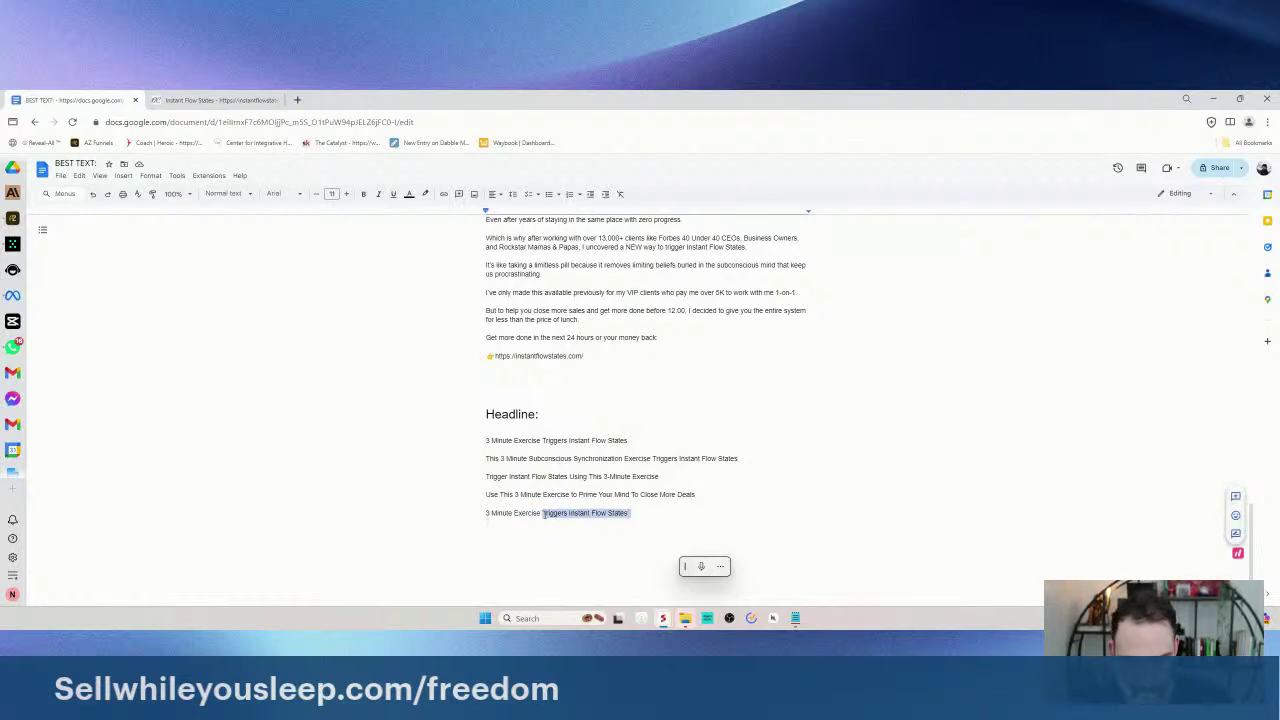
{"action": "type", "text": "T"}
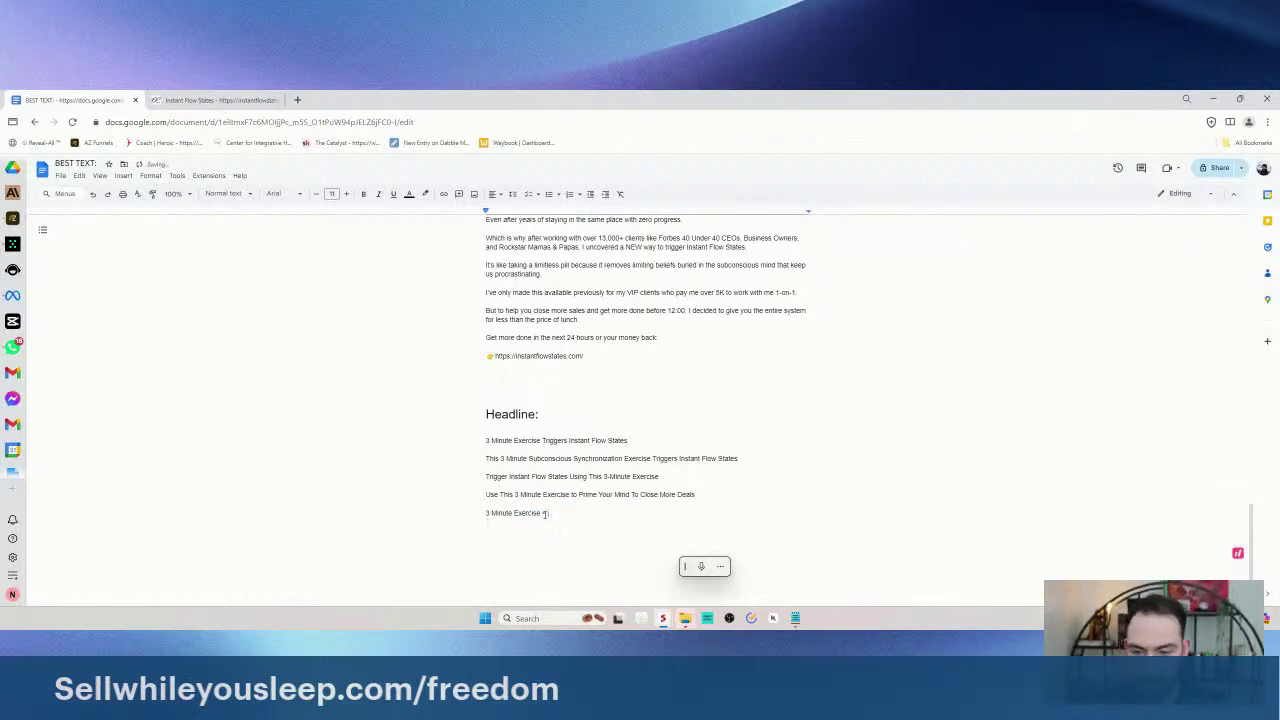
{"action": "type", "text": "Subconscious"}
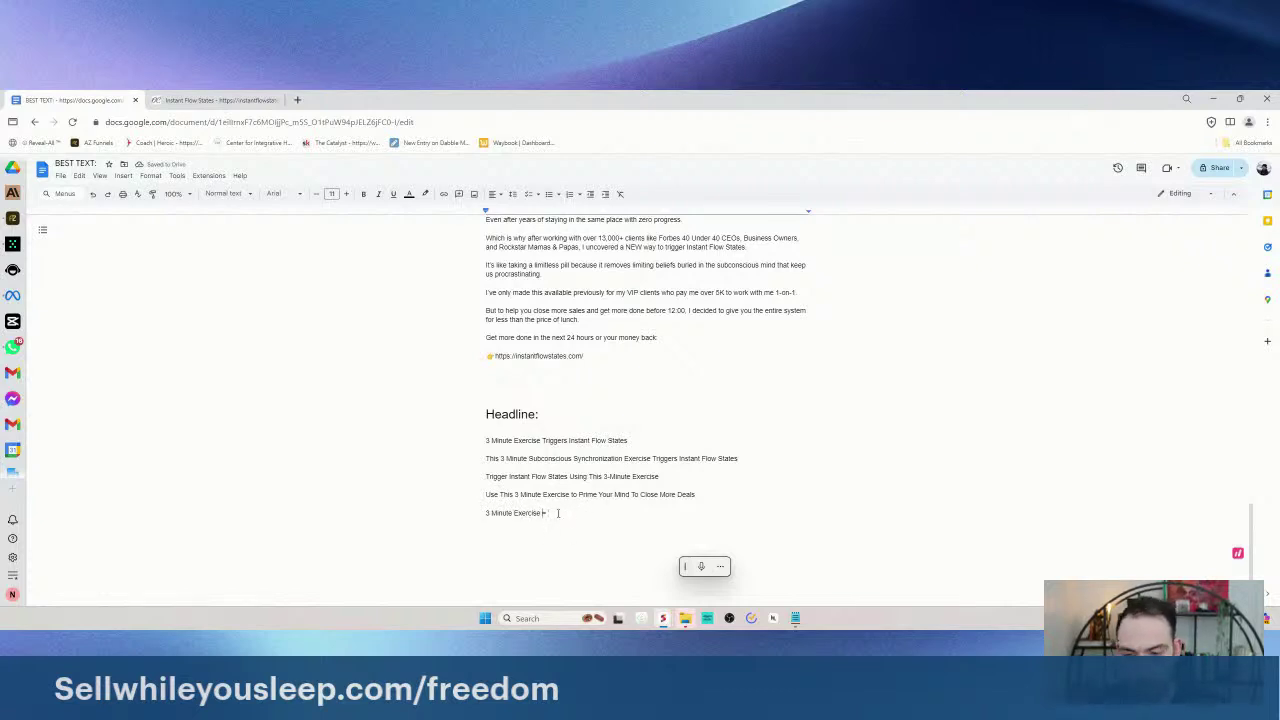
{"action": "type", "text": "Insta"}
{"action": "key", "text": "BackSpace"}
{"action": "key", "text": "BackSpace"}
{"action": "key", "text": "BackSpace"}
{"action": "key", "text": "BackSpace"}
{"action": "key", "text": "BackSpace"}
{"action": "type", "text": "Instant Flow State "}
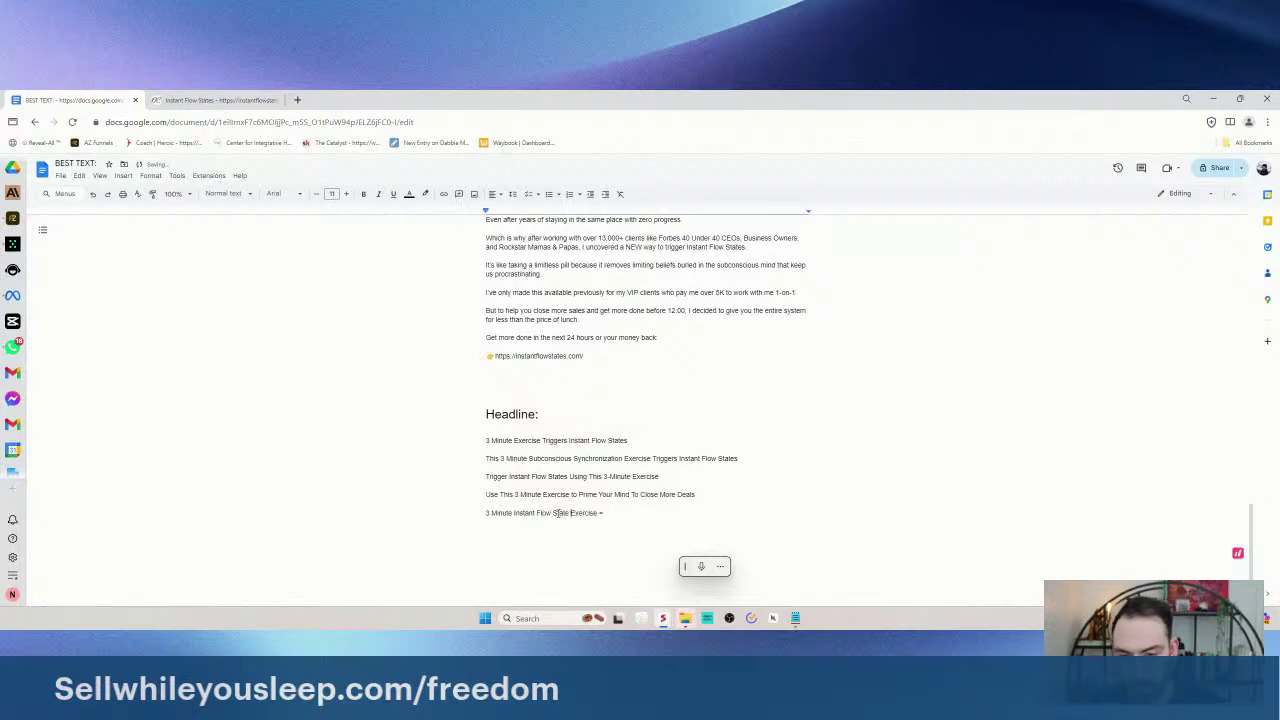
{"action": "type", "text": "Close More Deals"}
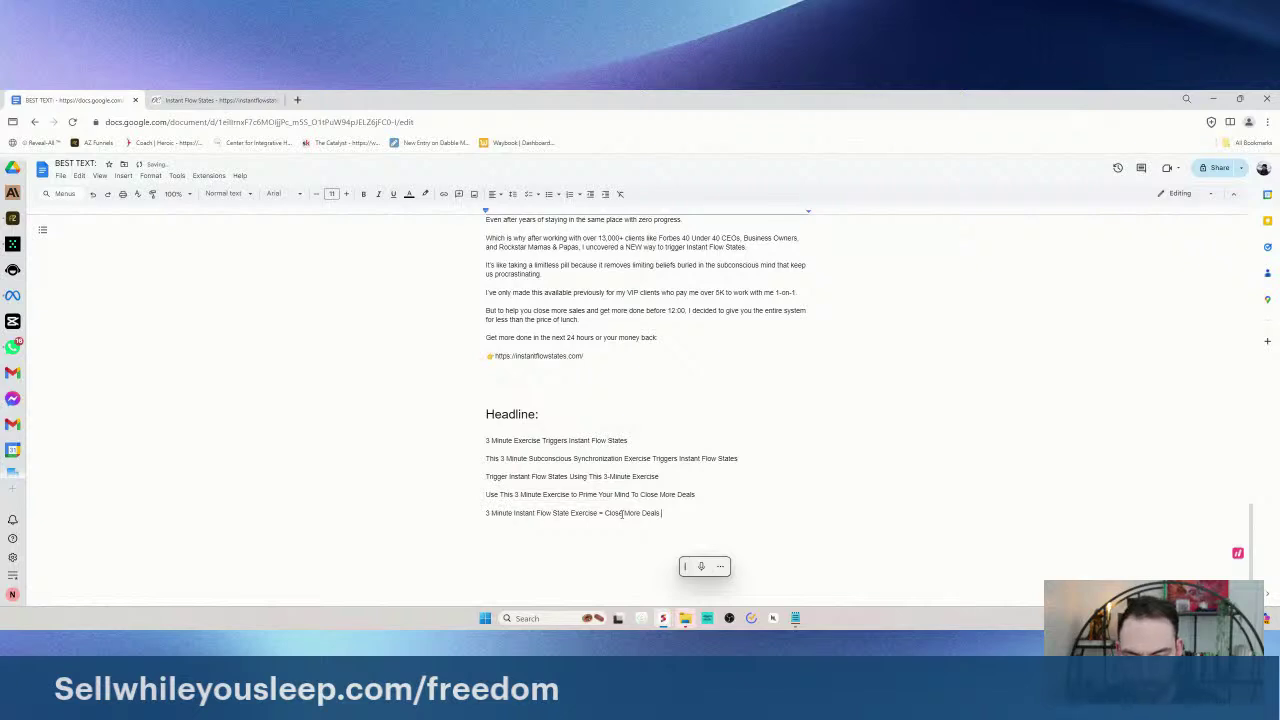
{"action": "type", "text": " & Get More Done"}
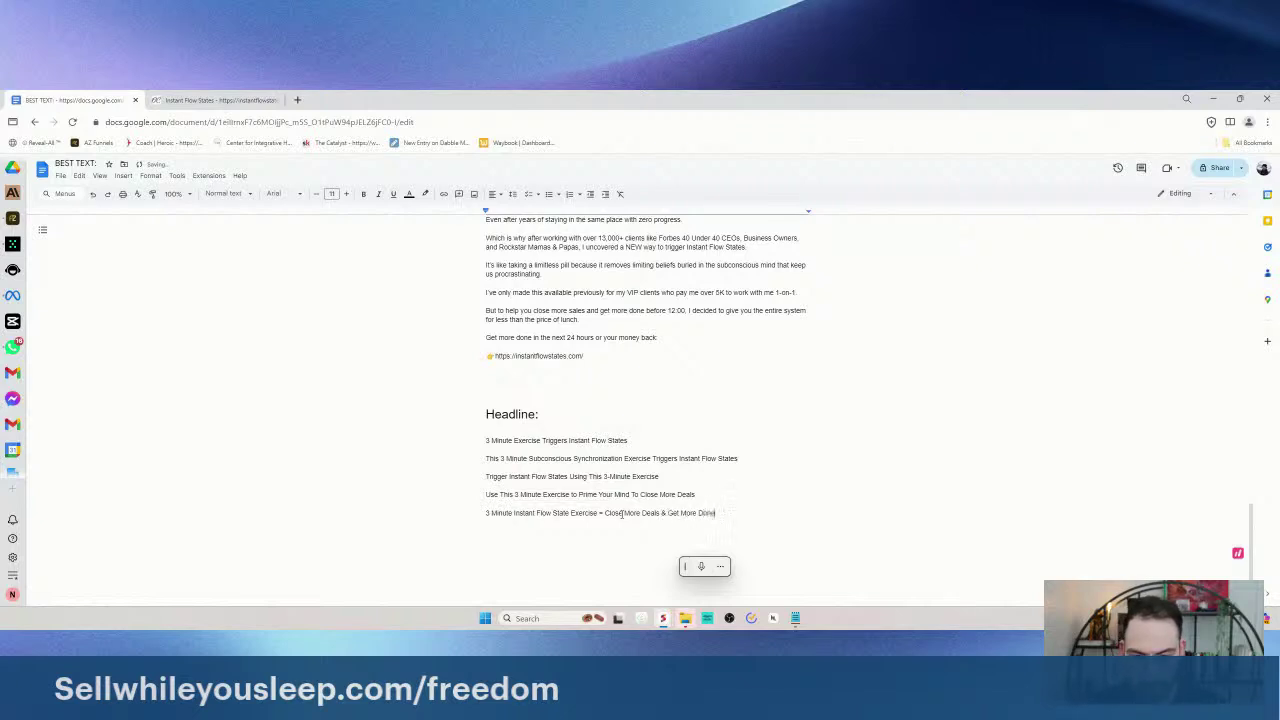
{"action": "type", "text": " Before 12:0"}
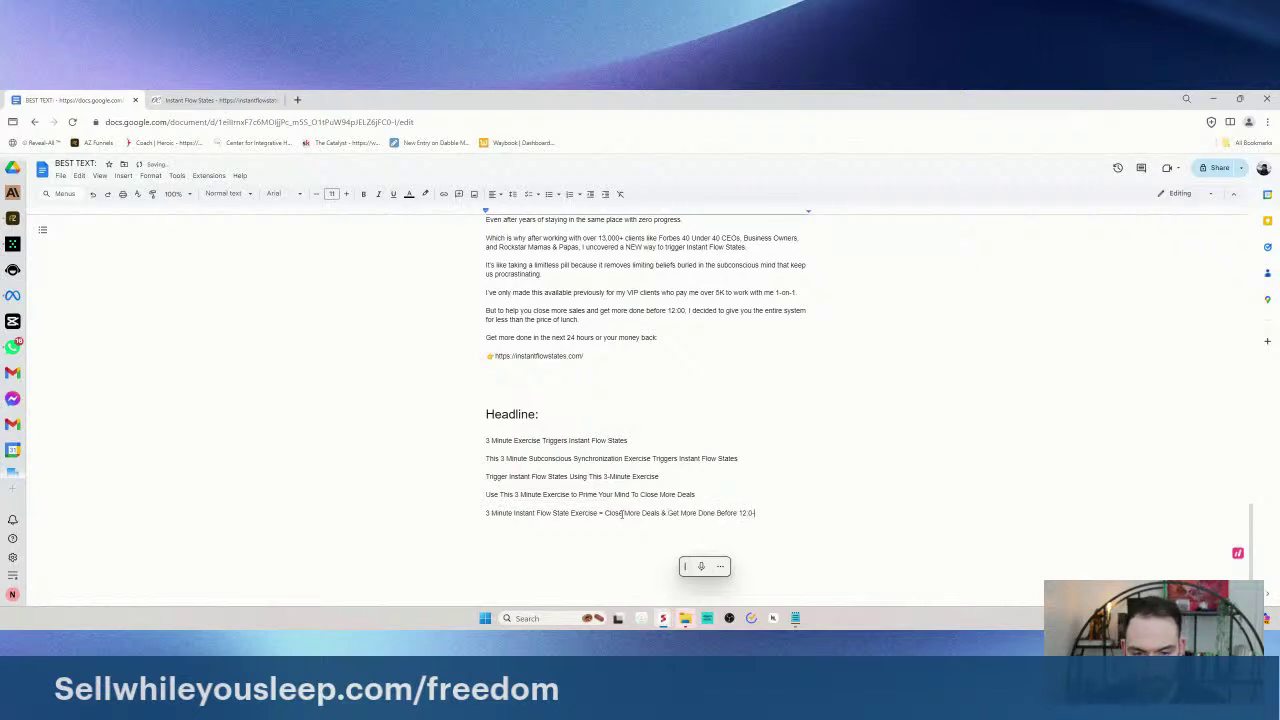
{"action": "type", "text": ":00"}
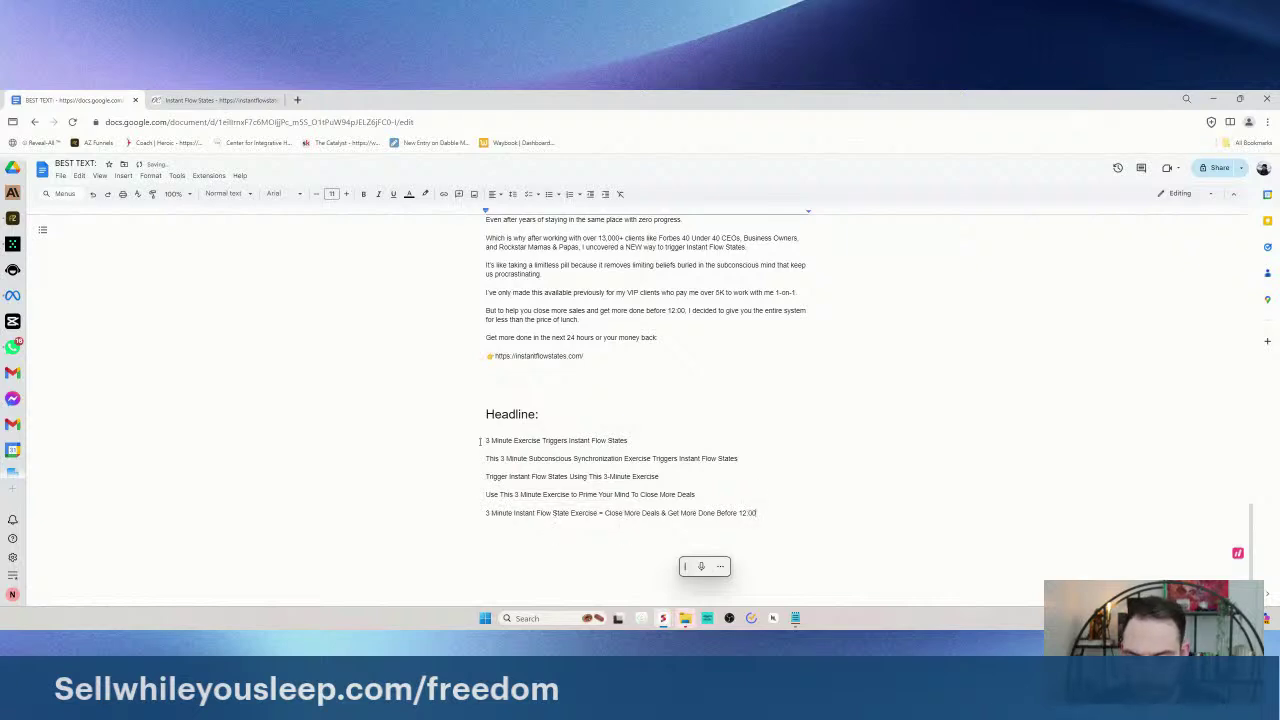
- Delete the original first headline and add a copy of the new one without 'Instant Flow State'
{"action": "left_click_drag", "start_coordinate": [480, 441], "coordinate": [651, 446]}
{"action": "key", "text": "BackSpace"}
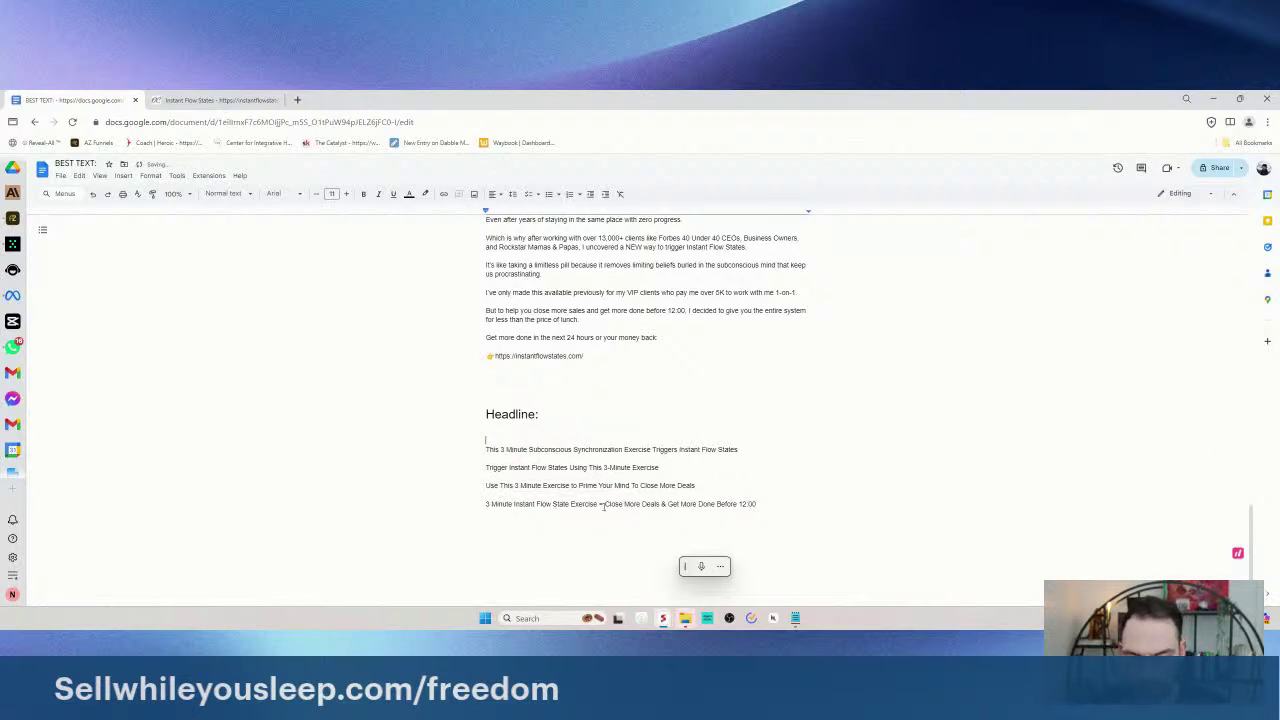
{"action": "left_click_drag", "start_coordinate": [600, 507], "coordinate": [739, 523]}
{"action": "left_click", "coordinate": [739, 523]}
{"action": "key", "text": "ctrl+v"}
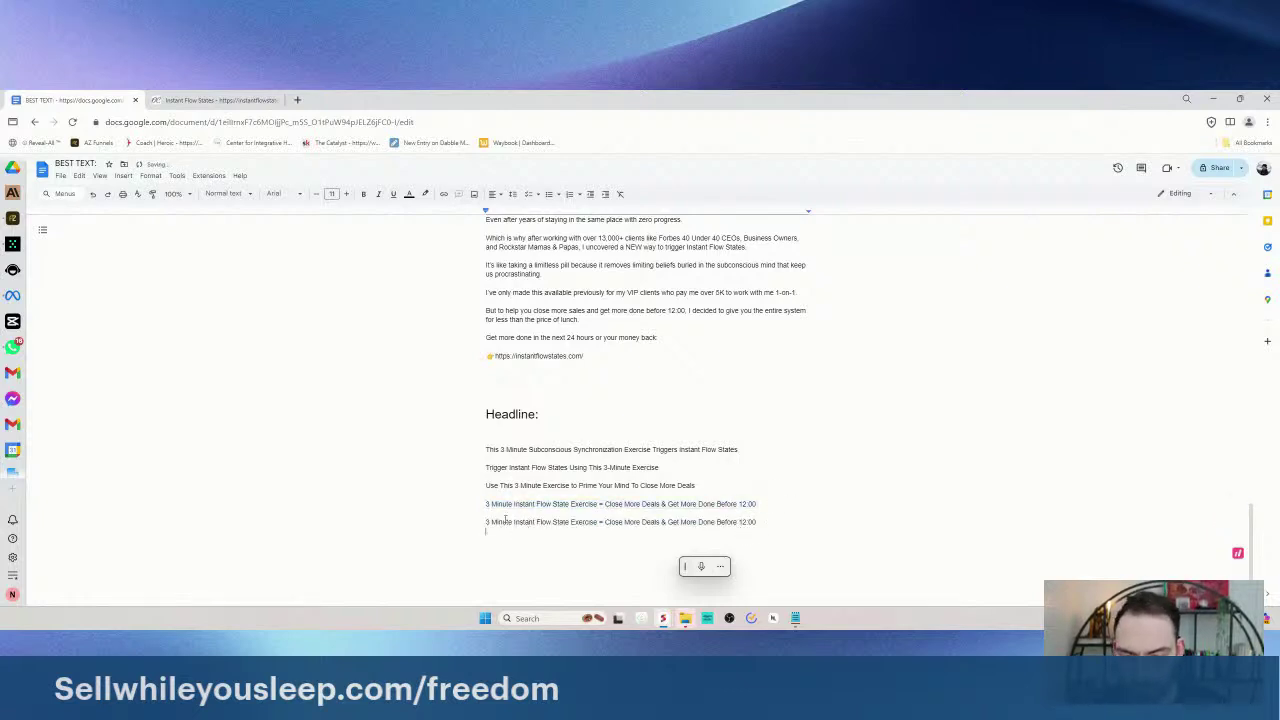
{"action": "left_click_drag", "start_coordinate": [512, 522], "coordinate": [648, 522]}
{"action": "key", "text": "BackSpace"}
- Look over the five headlines, then switch to the AZ Funnels Funnels page
{"action": "left_click", "coordinate": [757, 520]}
{"action": "left_click_drag", "start_coordinate": [757, 520], "coordinate": [429, 417]}
{"action": "left_click", "coordinate": [519, 481]}
{"action": "left_click_drag", "start_coordinate": [757, 520], "coordinate": [484, 447]}
{"action": "left_click", "coordinate": [757, 520]}
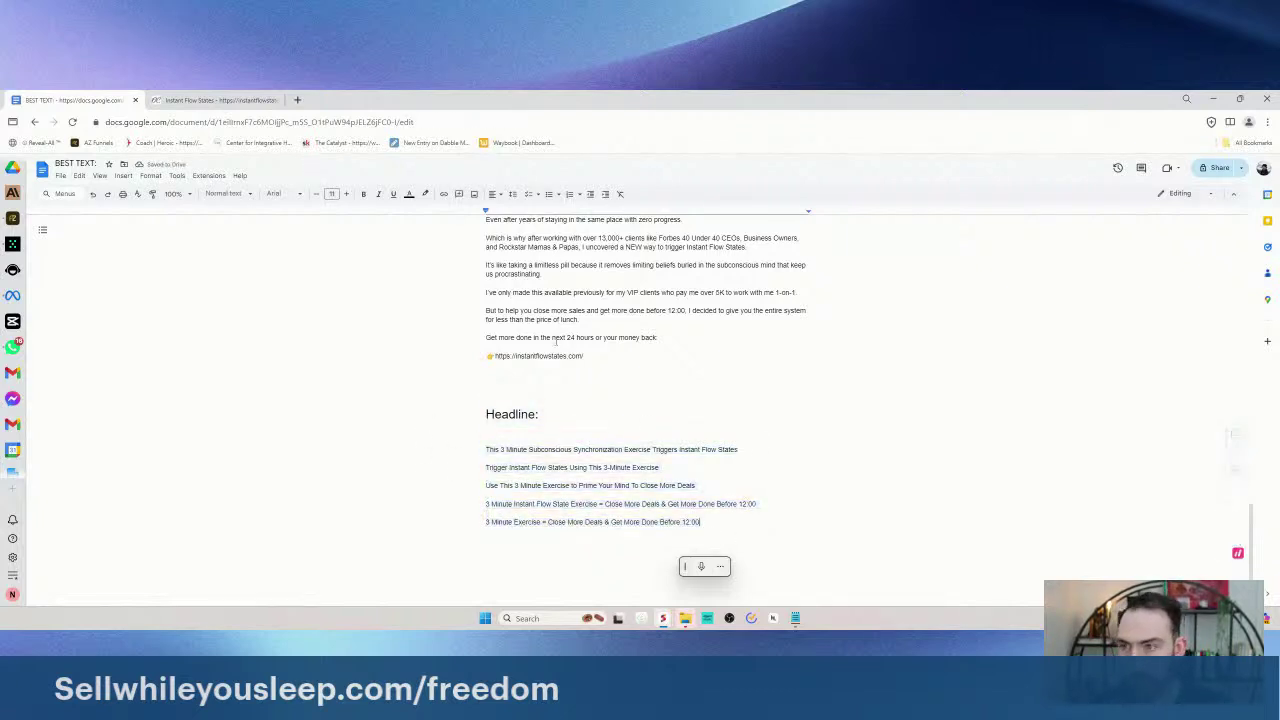
{"action": "left_click", "coordinate": [12, 218]}
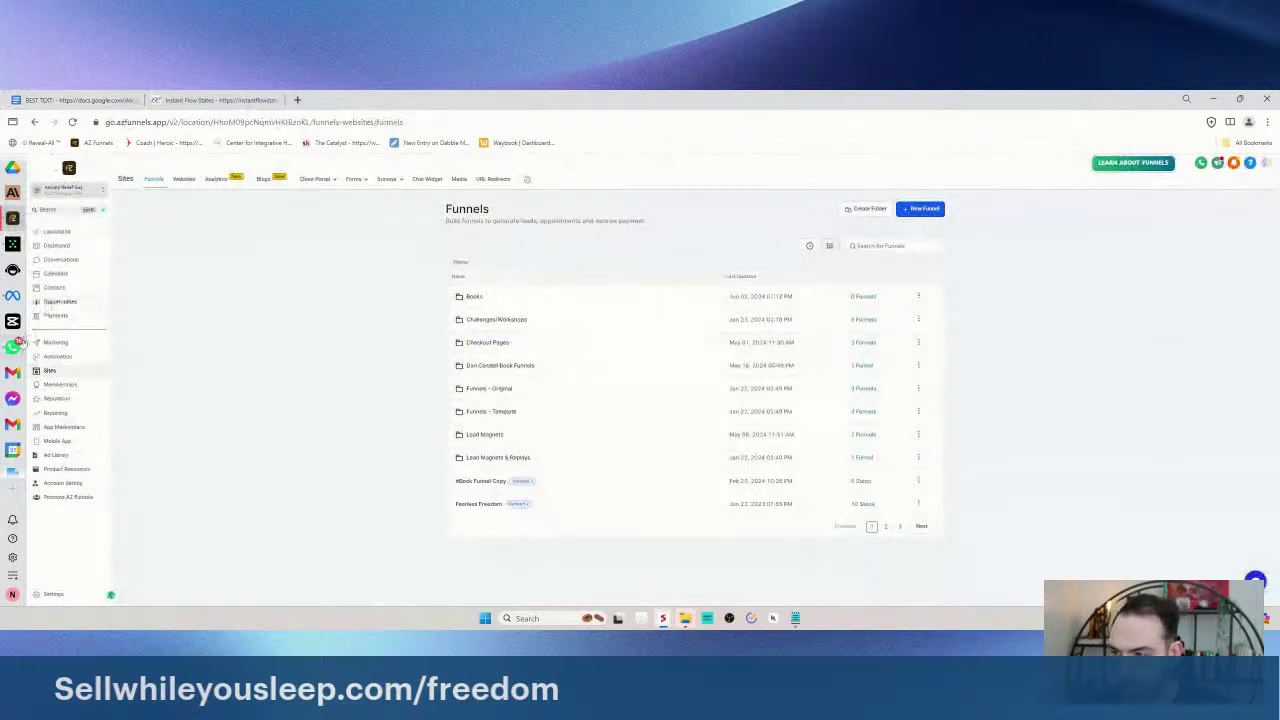
- Reopen Meta Ads Manager's ad sets, zoomed out, with results broken down by headline
{"action": "left_click", "coordinate": [13, 296]}
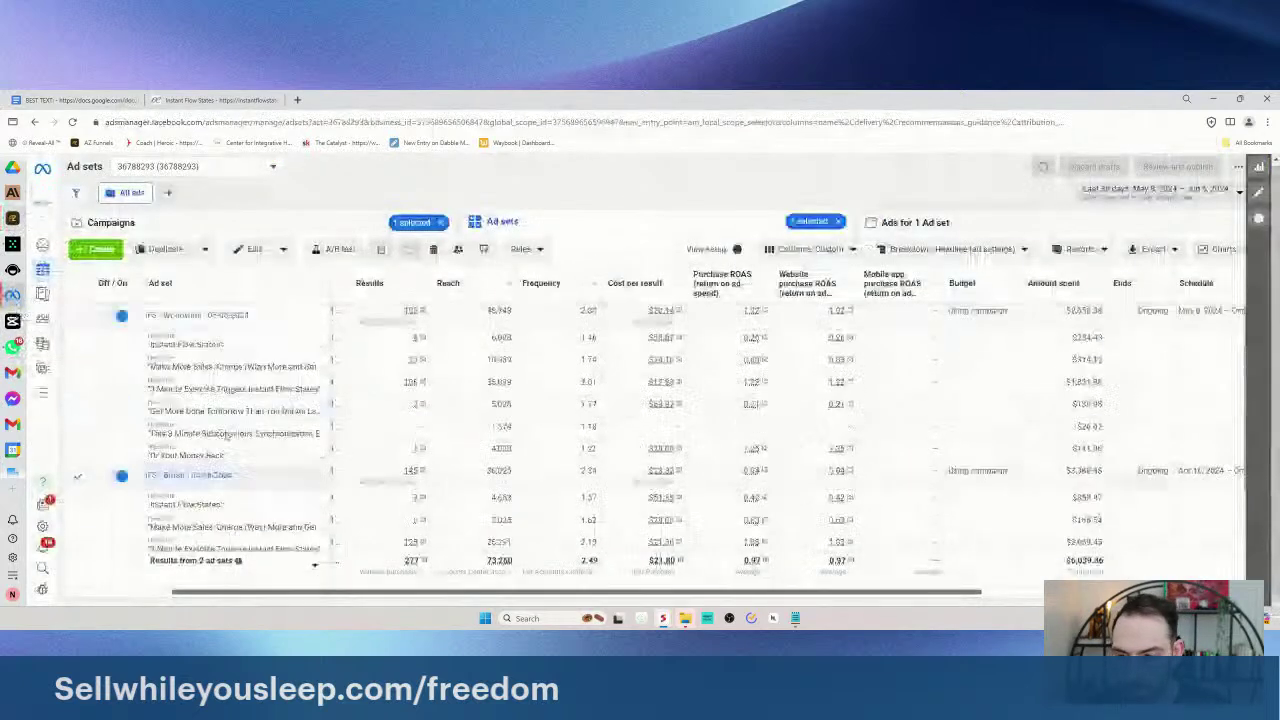
{"action": "key", "text": "ctrl+minus"}
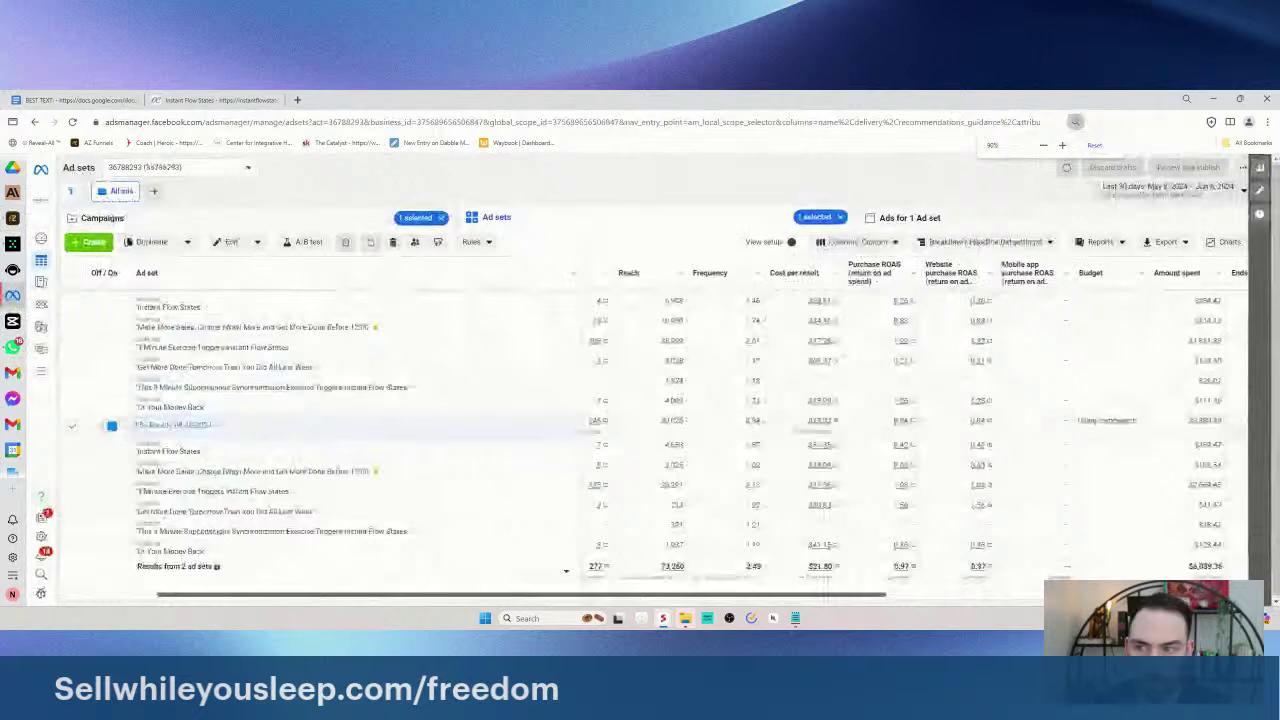
{"action": "left_click", "coordinate": [297, 100]}
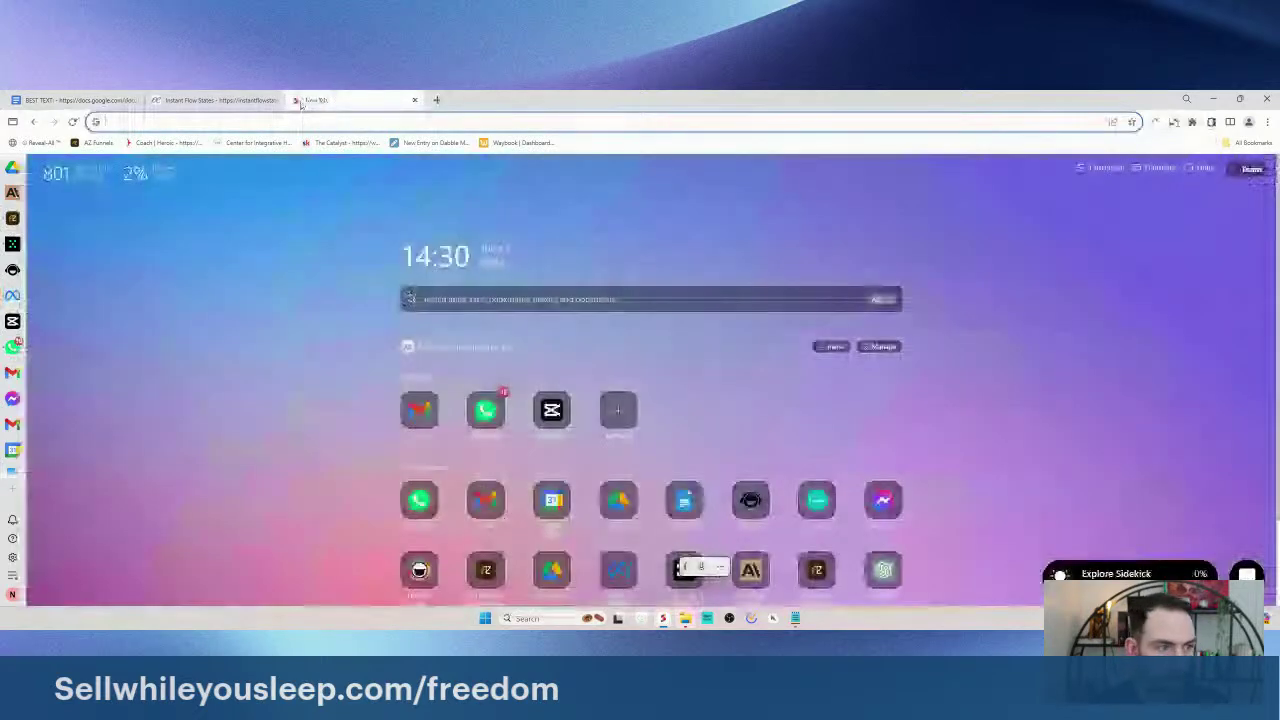
{"action": "left_click", "coordinate": [288, 101]}
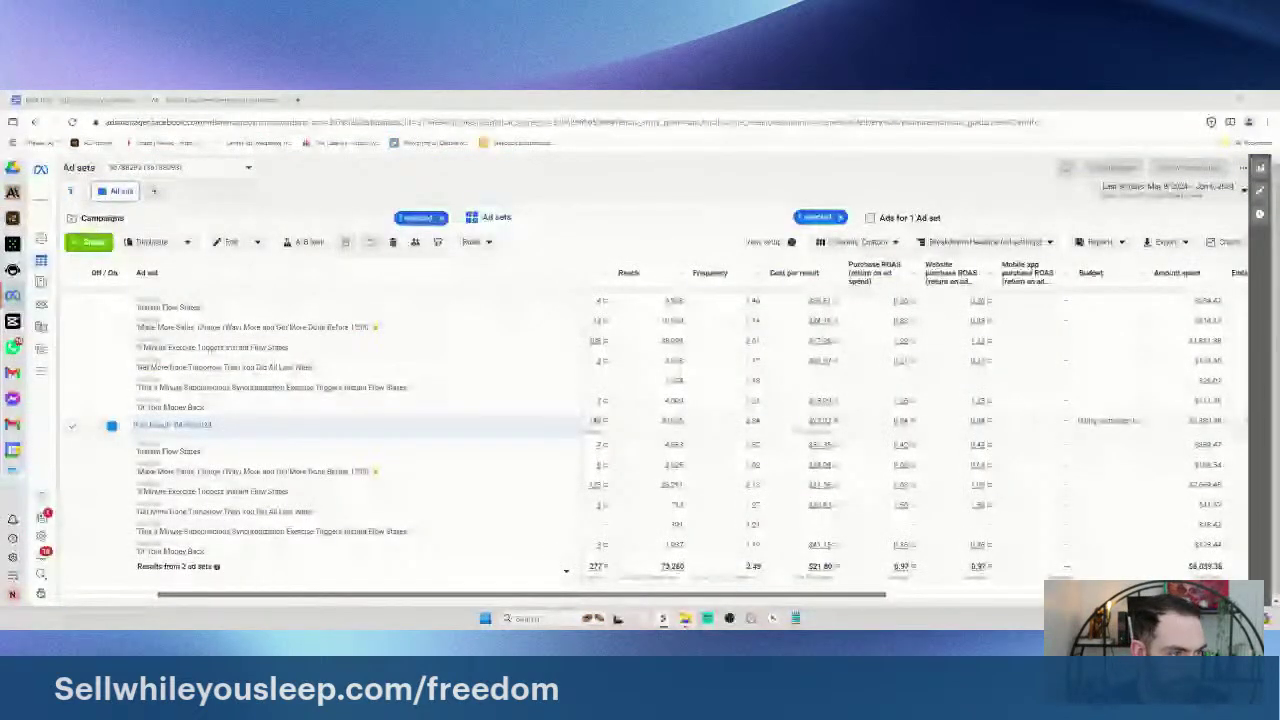
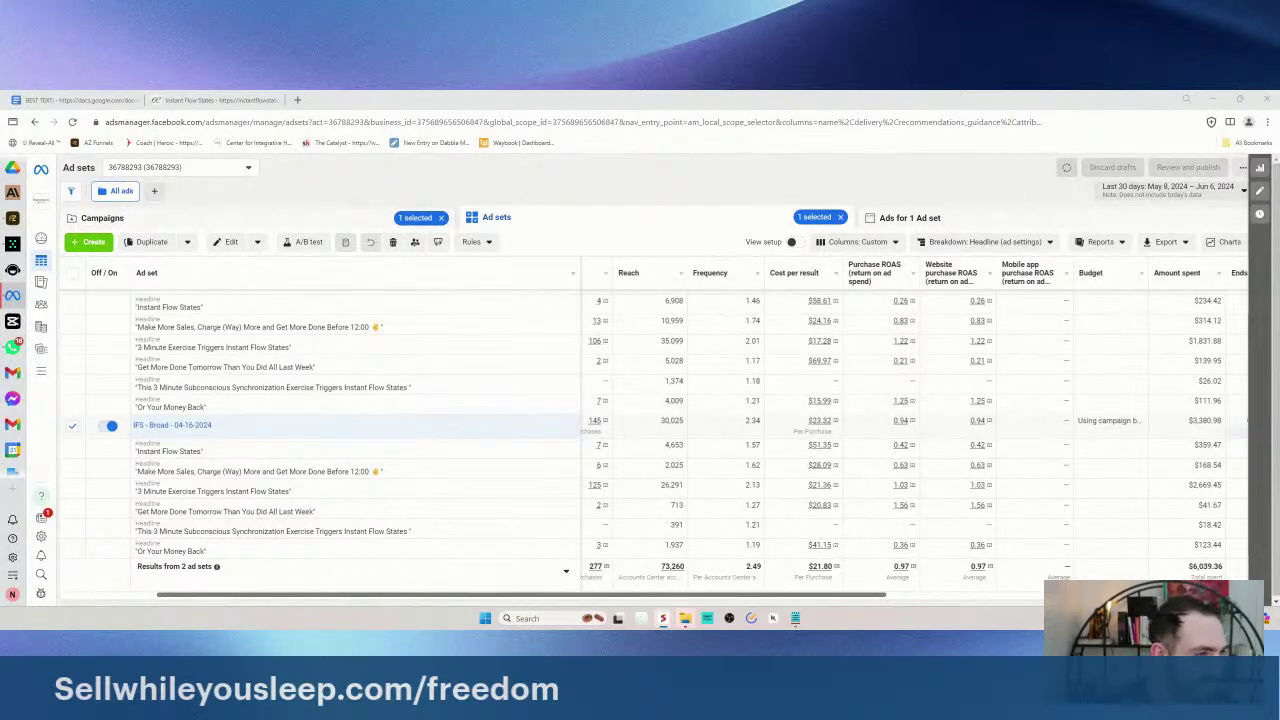
- Dock the detached Sell While You Sleep group window into Chrome as a third tab
{"action": "left_click_drag", "start_coordinate": [1176, 320], "coordinate": [800, 153]}
{"action": "left_click_drag", "start_coordinate": [600, 154], "coordinate": [350, 100]}
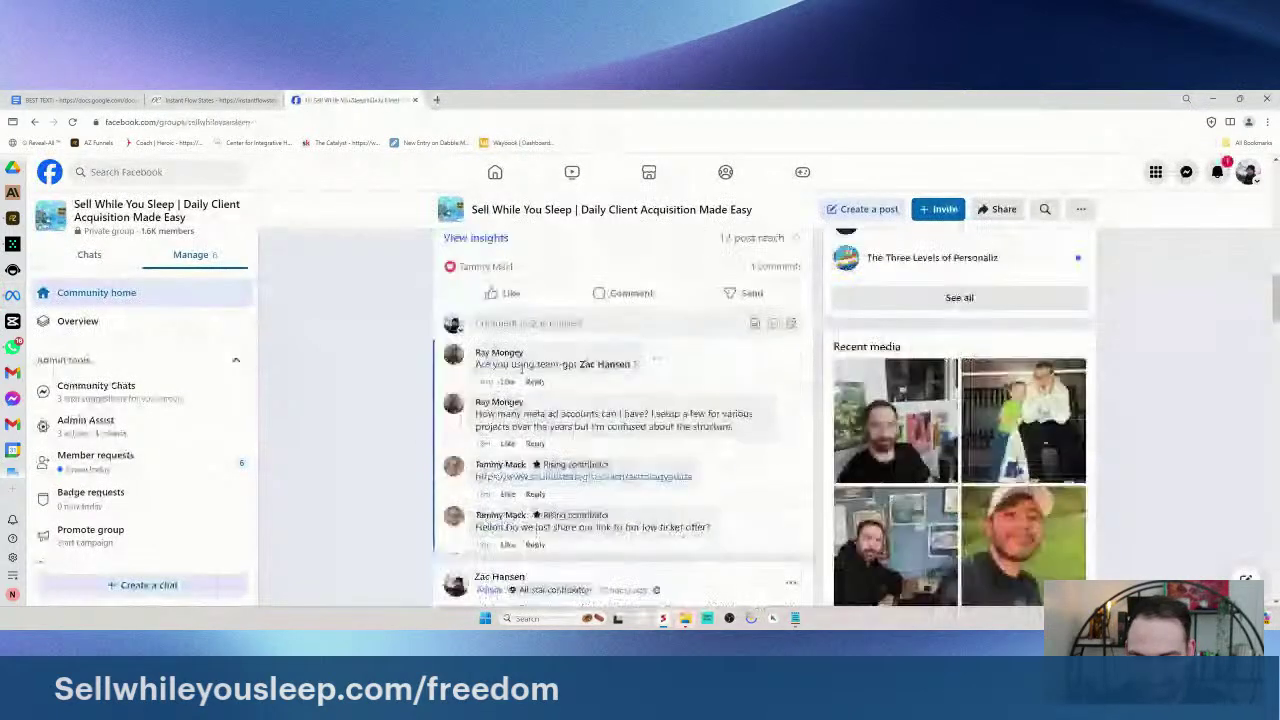
- Scroll the live post's comments and read the question about Meta ad accounts
{"action": "scroll", "coordinate": [521, 369], "scroll_direction": "up", "scroll_amount": 1}
{"action": "scroll", "coordinate": [622, 420], "scroll_direction": "down", "scroll_amount": 1}
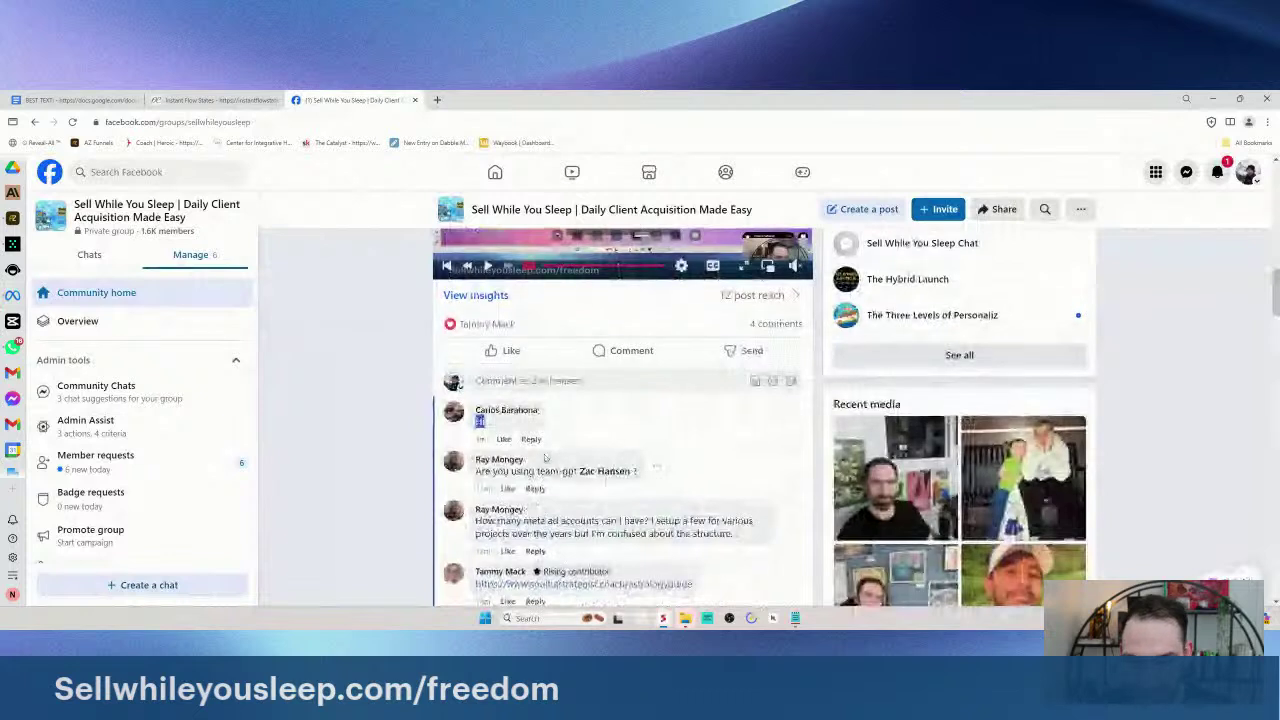
{"action": "scroll", "coordinate": [545, 458], "scroll_direction": "down", "scroll_amount": 1}
{"action": "left_click_drag", "start_coordinate": [545, 458], "coordinate": [651, 463]}
{"action": "left_click", "coordinate": [743, 475]}
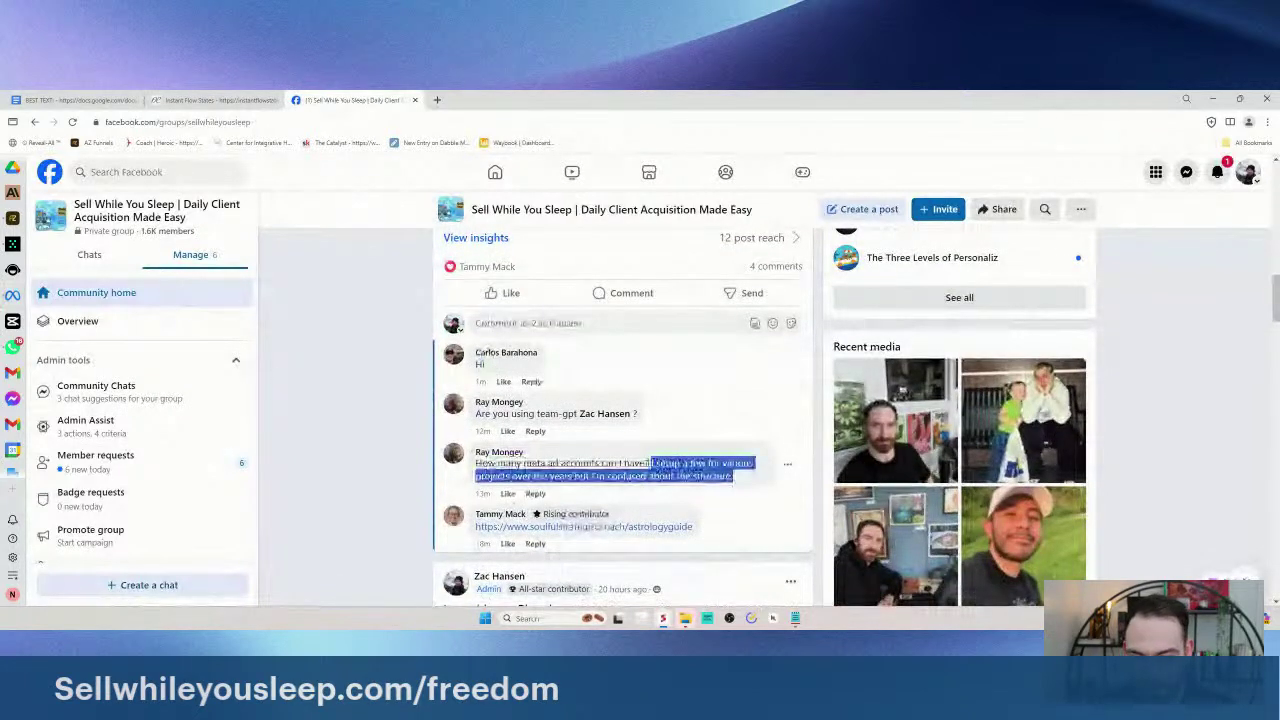
{"action": "left_click", "coordinate": [651, 463]}
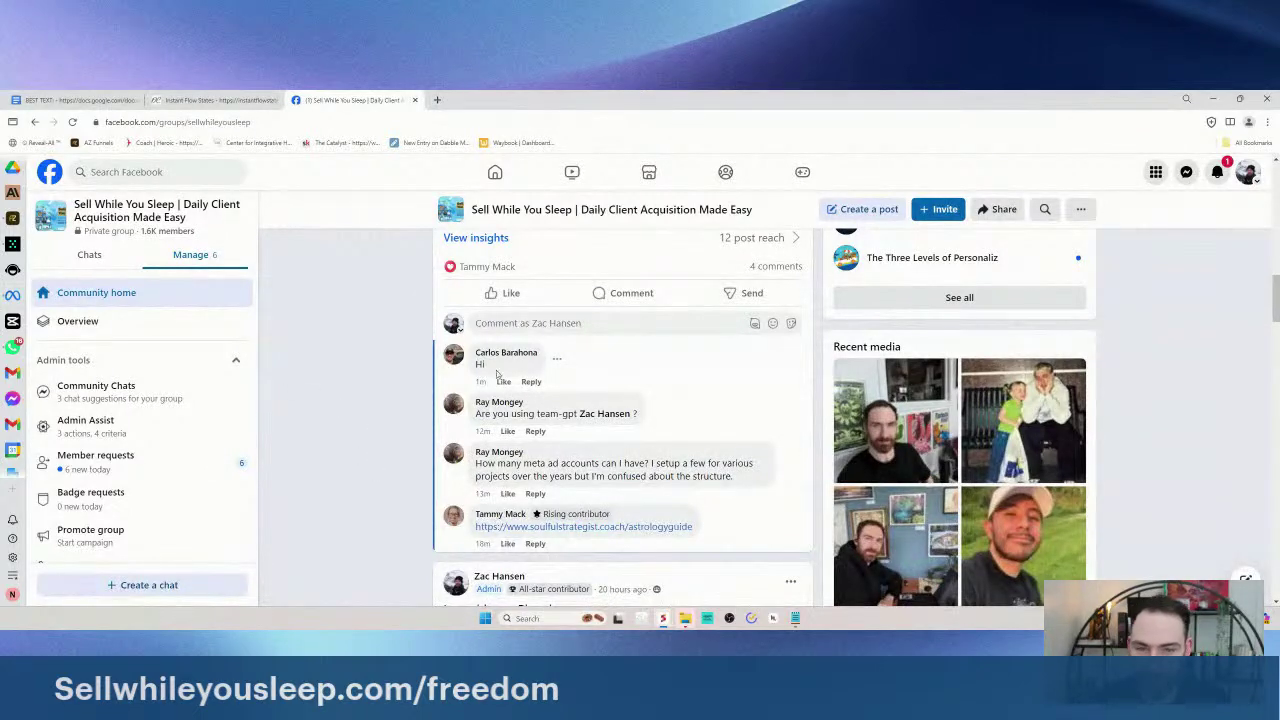
{"action": "scroll", "coordinate": [497, 383], "scroll_direction": "down", "scroll_amount": 1}
{"action": "scroll", "coordinate": [510, 385], "scroll_direction": "up", "scroll_amount": 3}
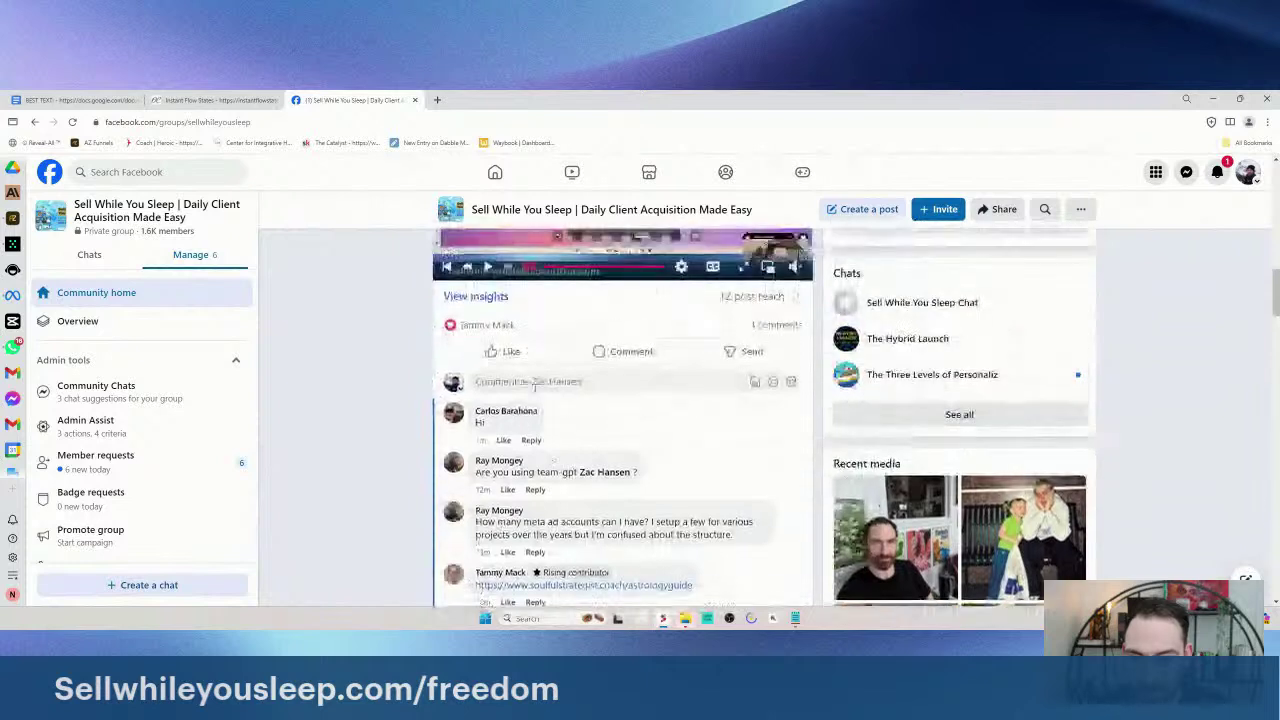
{"action": "left_click", "coordinate": [535, 385]}
{"action": "type", "text": "@everyone"}
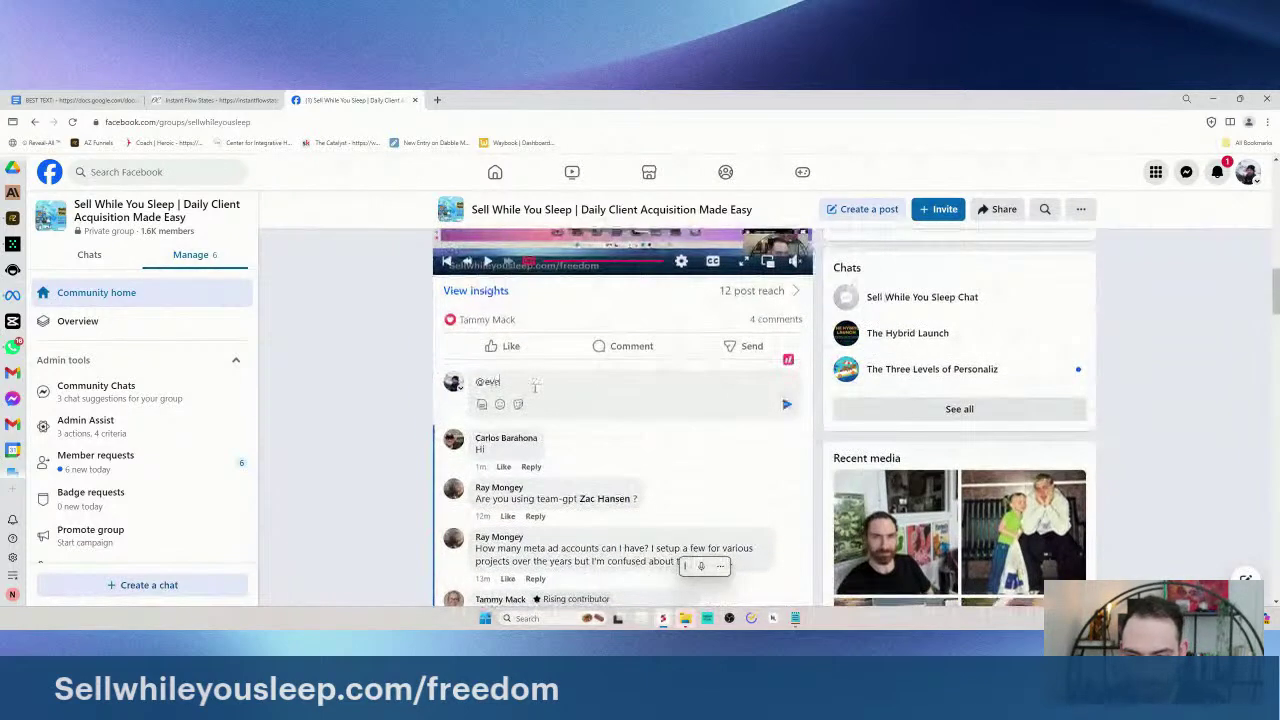
{"action": "key", "text": "Return"}
{"action": "type", "text": "we're live"}
{"action": "key", "text": "Return"}
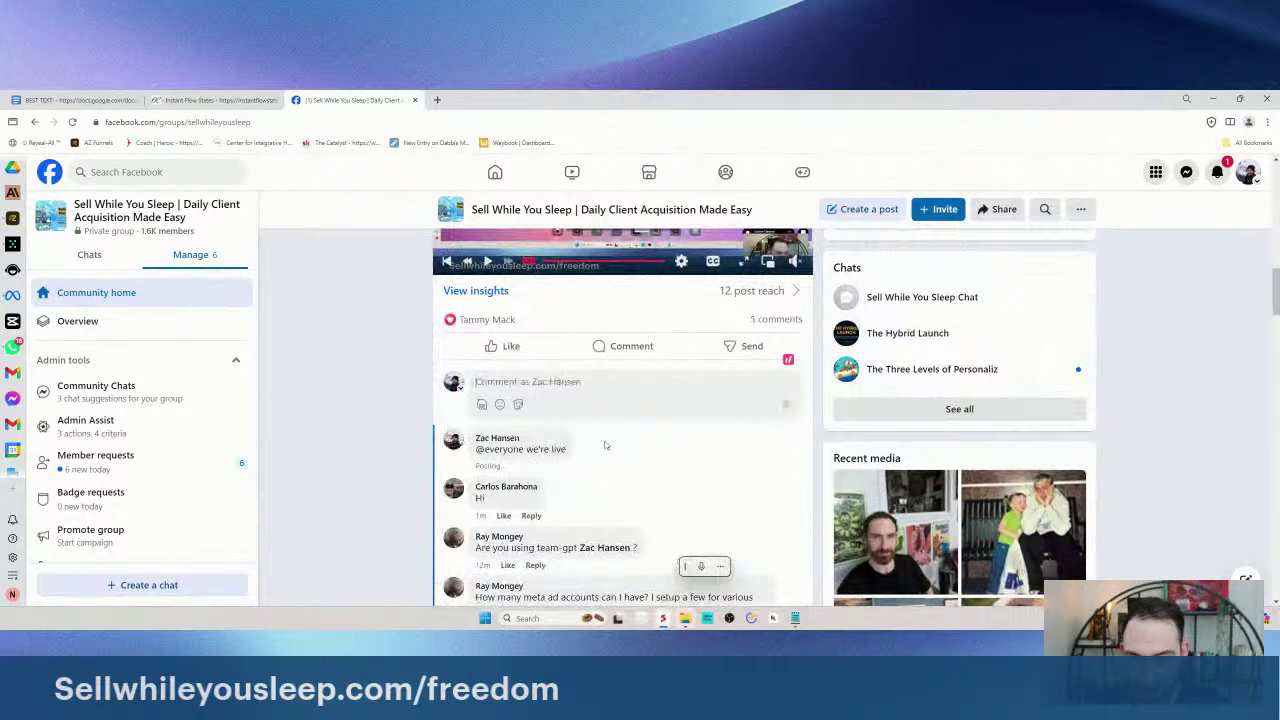
- Reread the member's question about how many Meta ad accounts are allowed
{"action": "scroll", "coordinate": [600, 450], "scroll_direction": "down", "scroll_amount": 2}
{"action": "left_click_drag", "start_coordinate": [598, 456], "coordinate": [476, 421]}
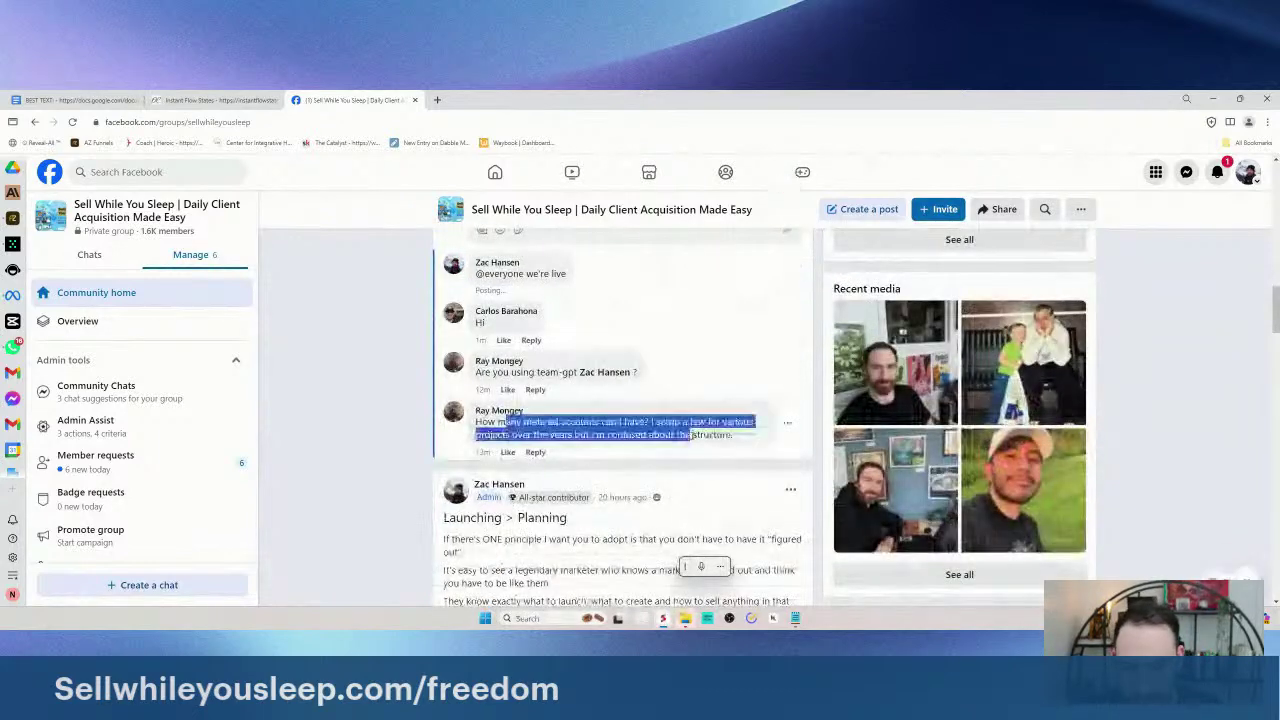
{"action": "left_click", "coordinate": [620, 440]}
{"action": "left_click_drag", "start_coordinate": [606, 422], "coordinate": [735, 437]}
{"action": "left_click", "coordinate": [605, 422]}
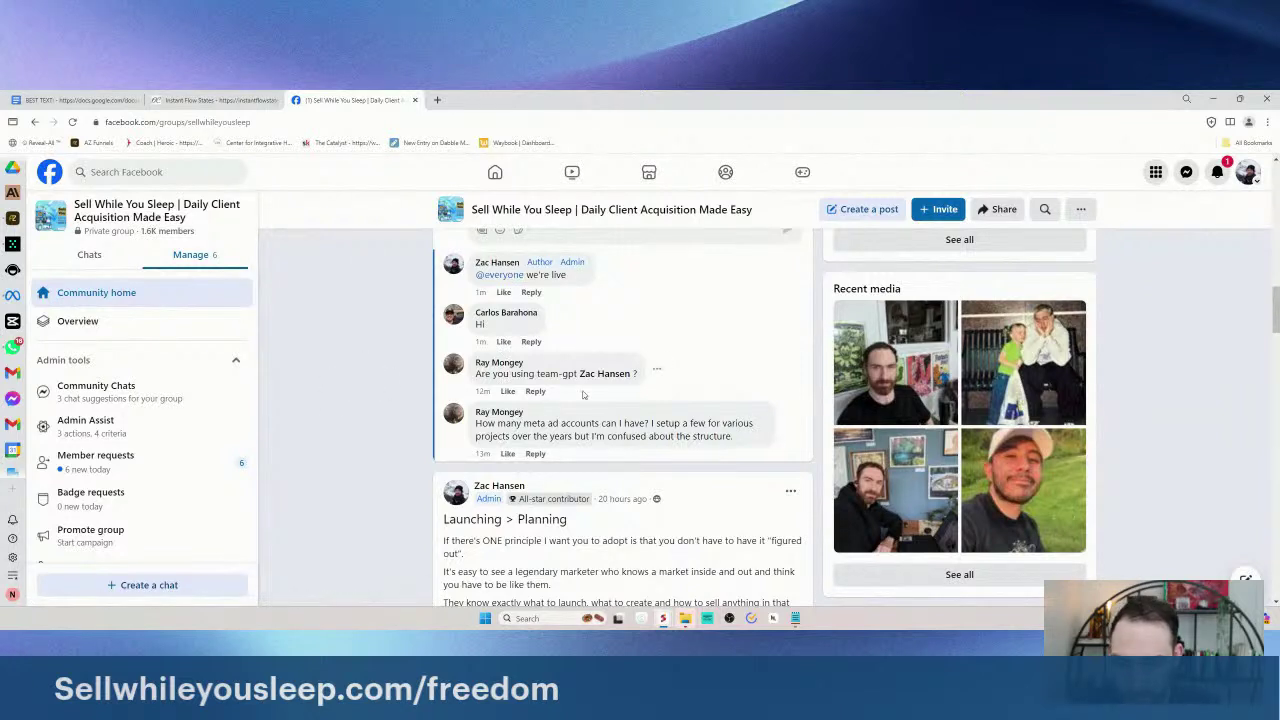
{"action": "scroll", "coordinate": [562, 405], "scroll_direction": "up", "scroll_amount": 1}
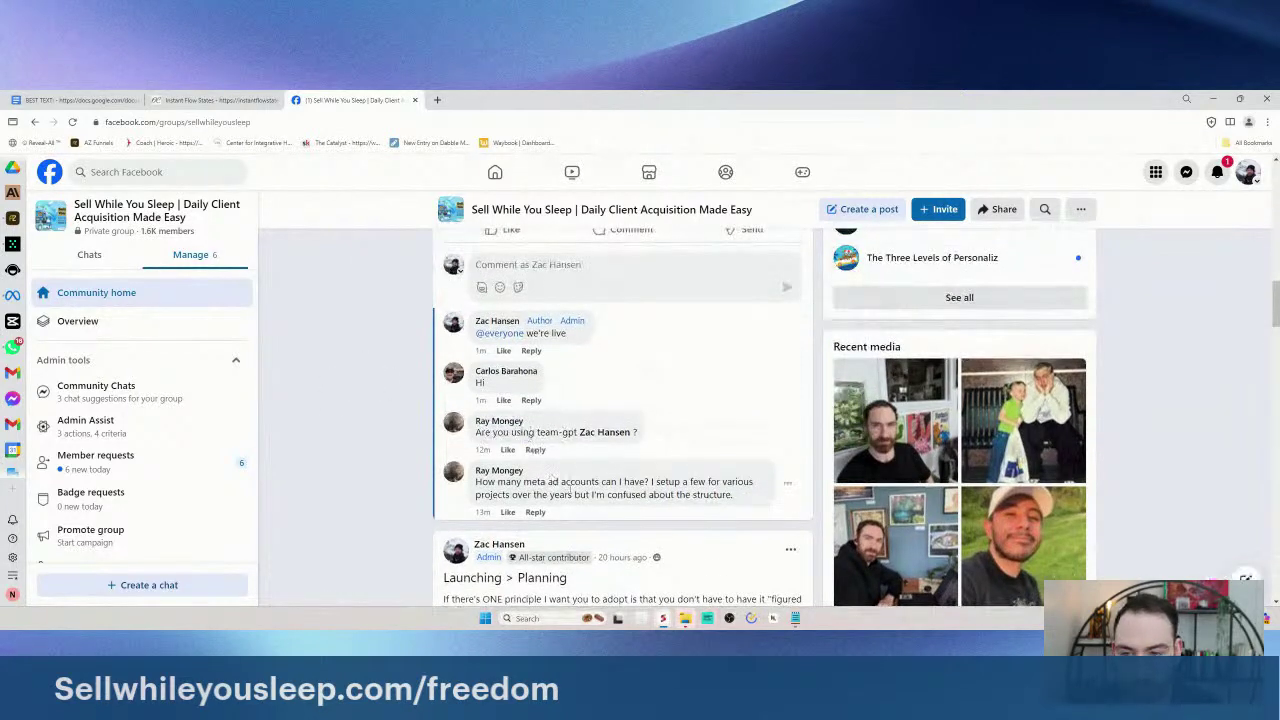
{"action": "mouse_move", "coordinate": [522, 387]}
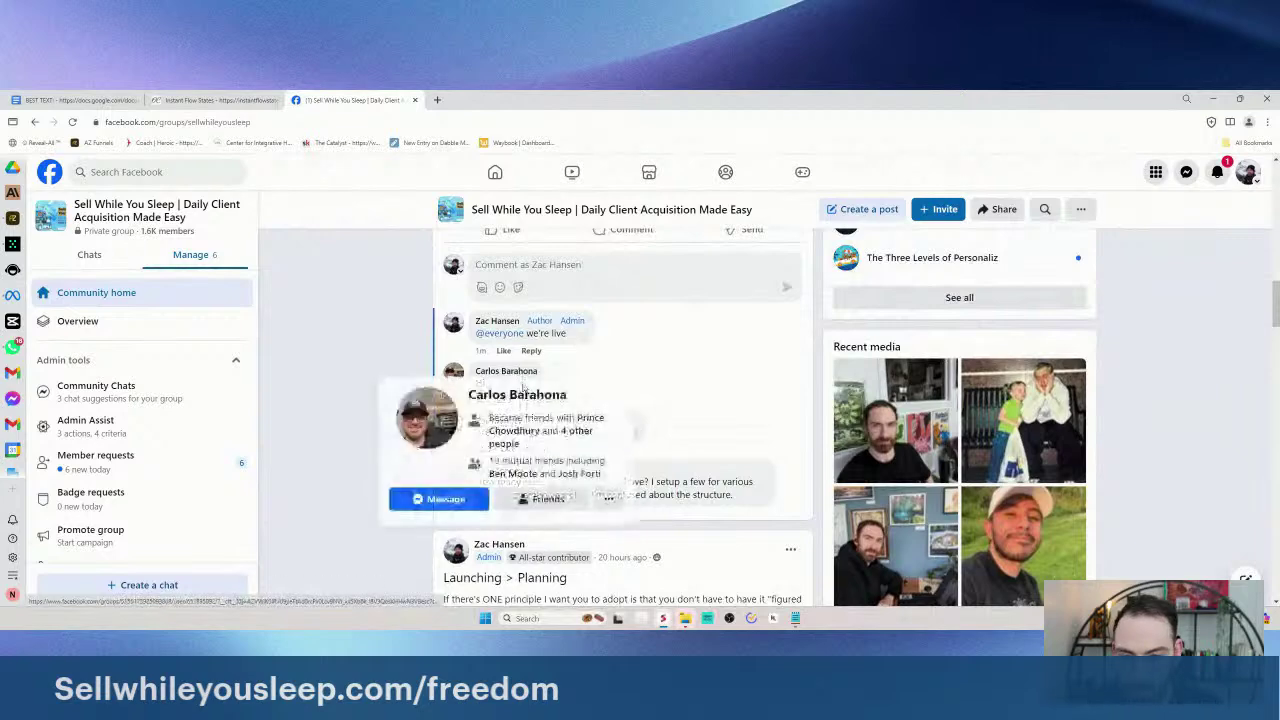
{"action": "scroll", "coordinate": [522, 387], "scroll_direction": "up", "scroll_amount": 1}
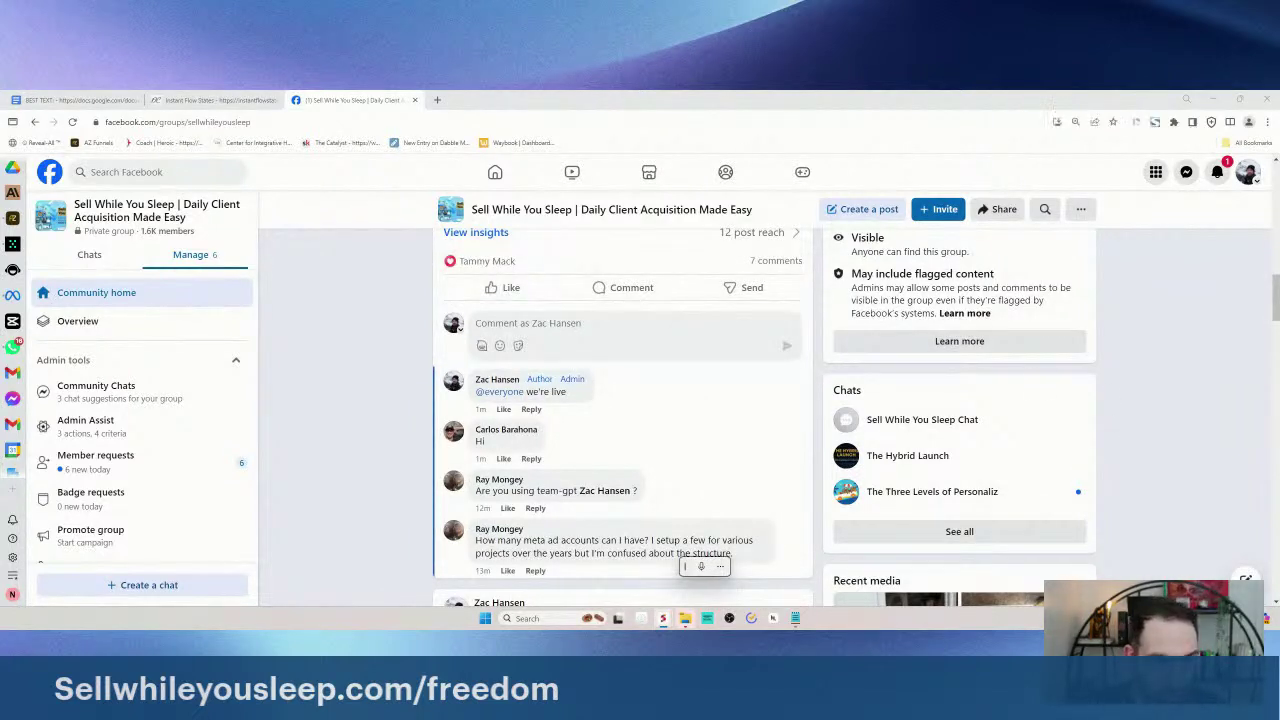
- Go to the Sell While You Sleep group's pending member requests via notifications
{"action": "left_click", "coordinate": [1220, 174]}
{"action": "left_click", "coordinate": [1219, 174]}
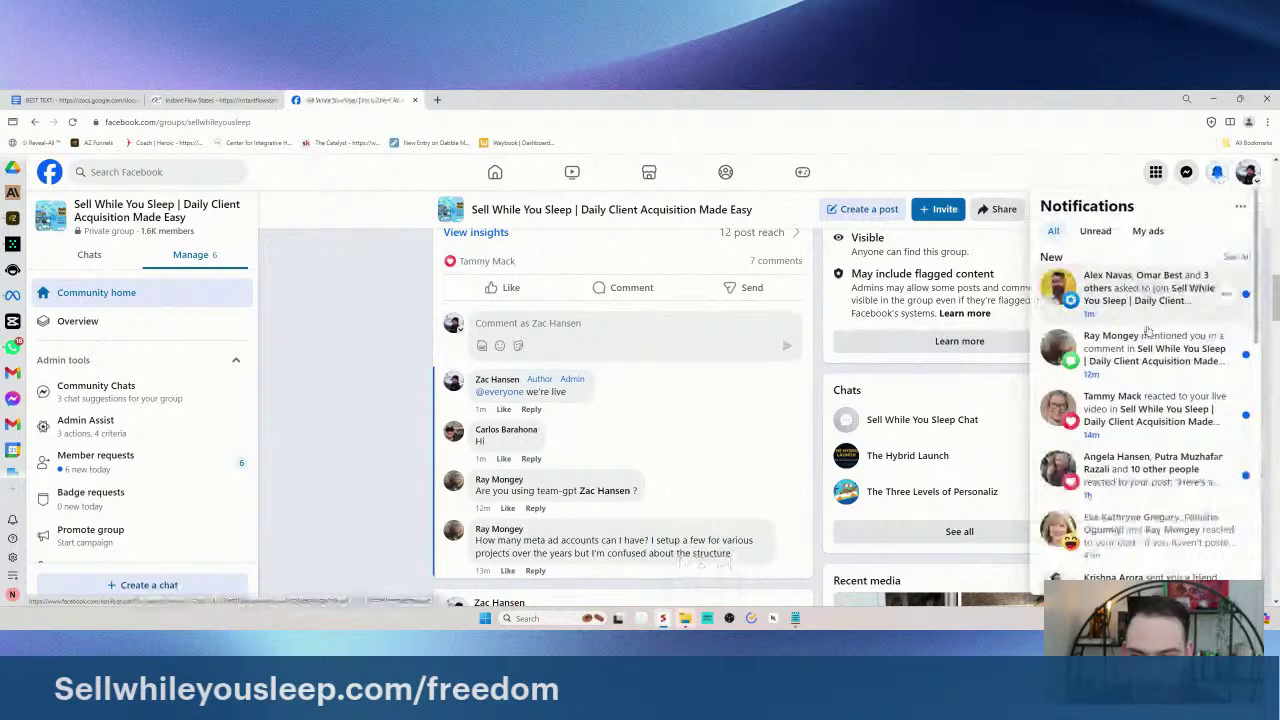
{"action": "left_click", "coordinate": [178, 464]}
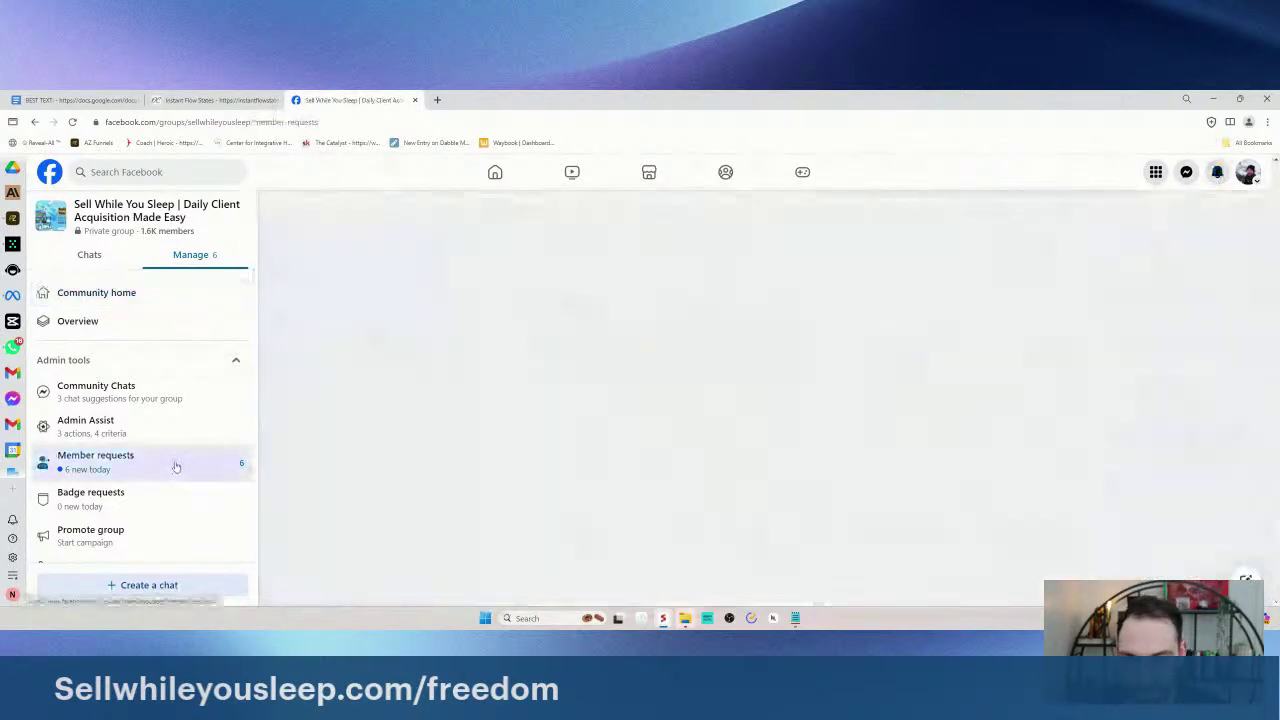
- Approve all six pending member requests until the queue is empty
{"action": "left_click", "coordinate": [803, 445]}
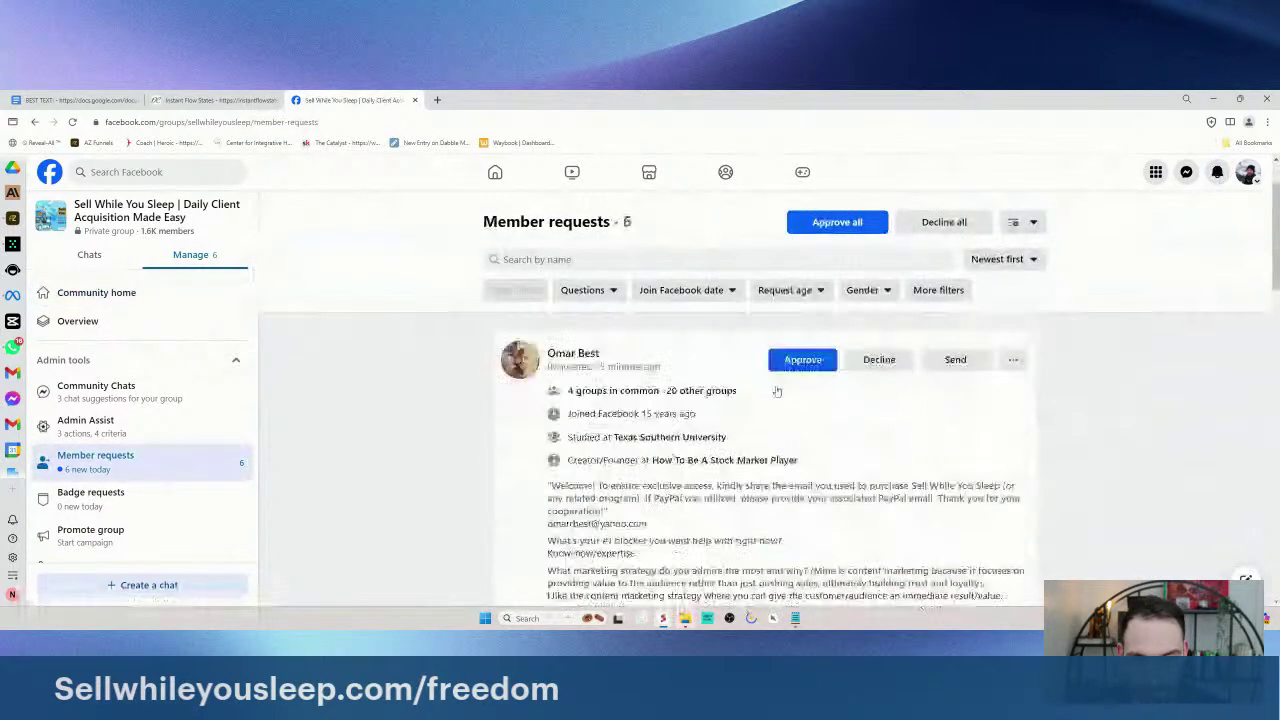
{"action": "left_click", "coordinate": [803, 328]}
{"action": "left_click", "coordinate": [803, 328]}
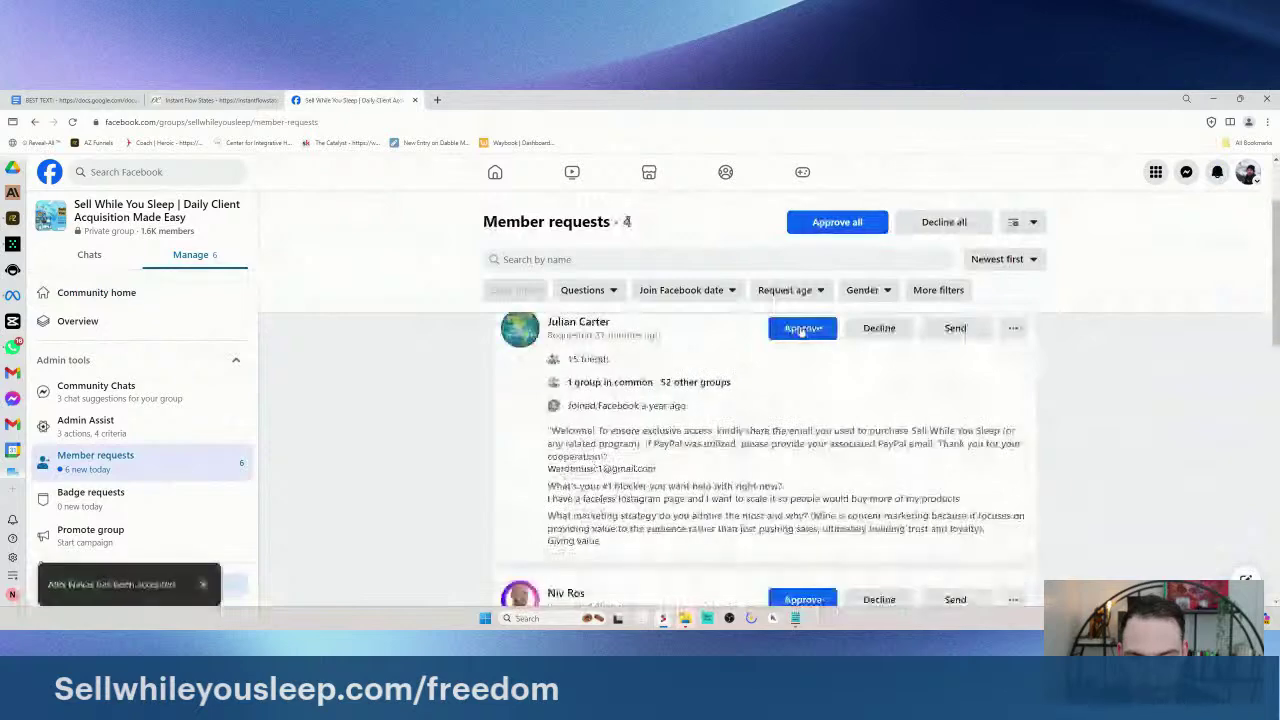
{"action": "left_click", "coordinate": [803, 328]}
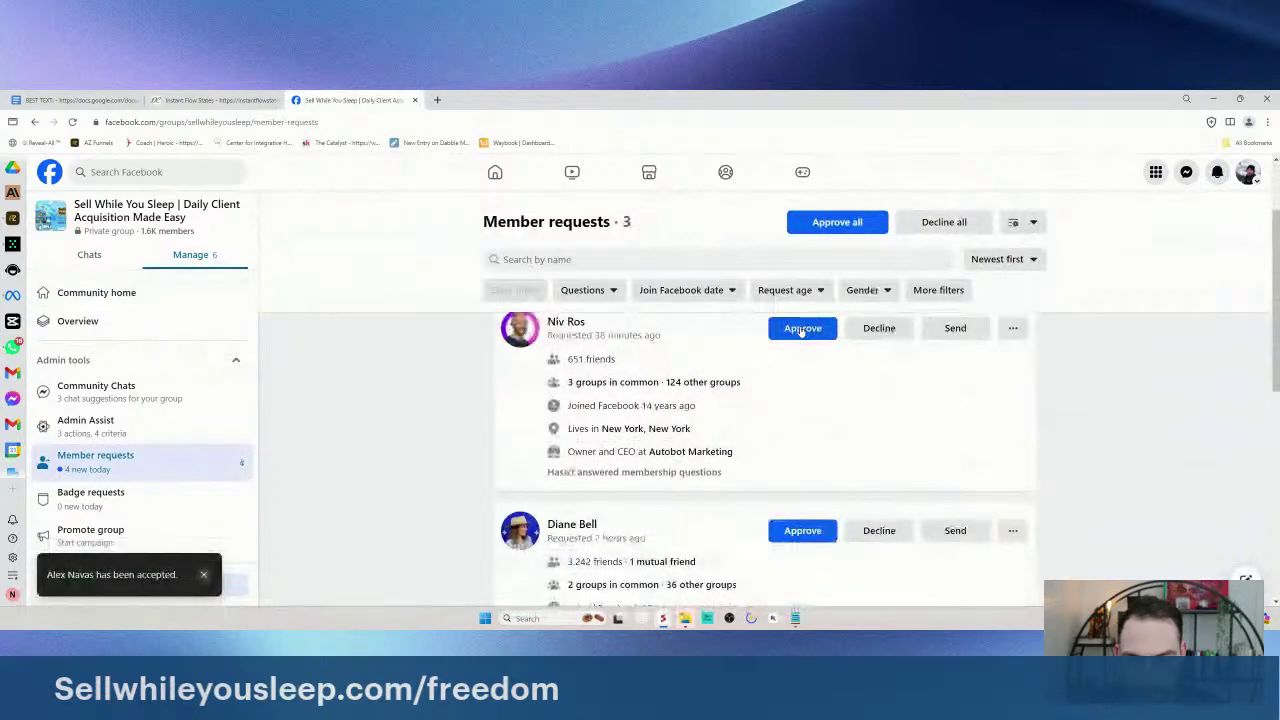
{"action": "left_click", "coordinate": [802, 329]}
{"action": "left_click", "coordinate": [802, 330]}
{"action": "left_click", "coordinate": [802, 333]}
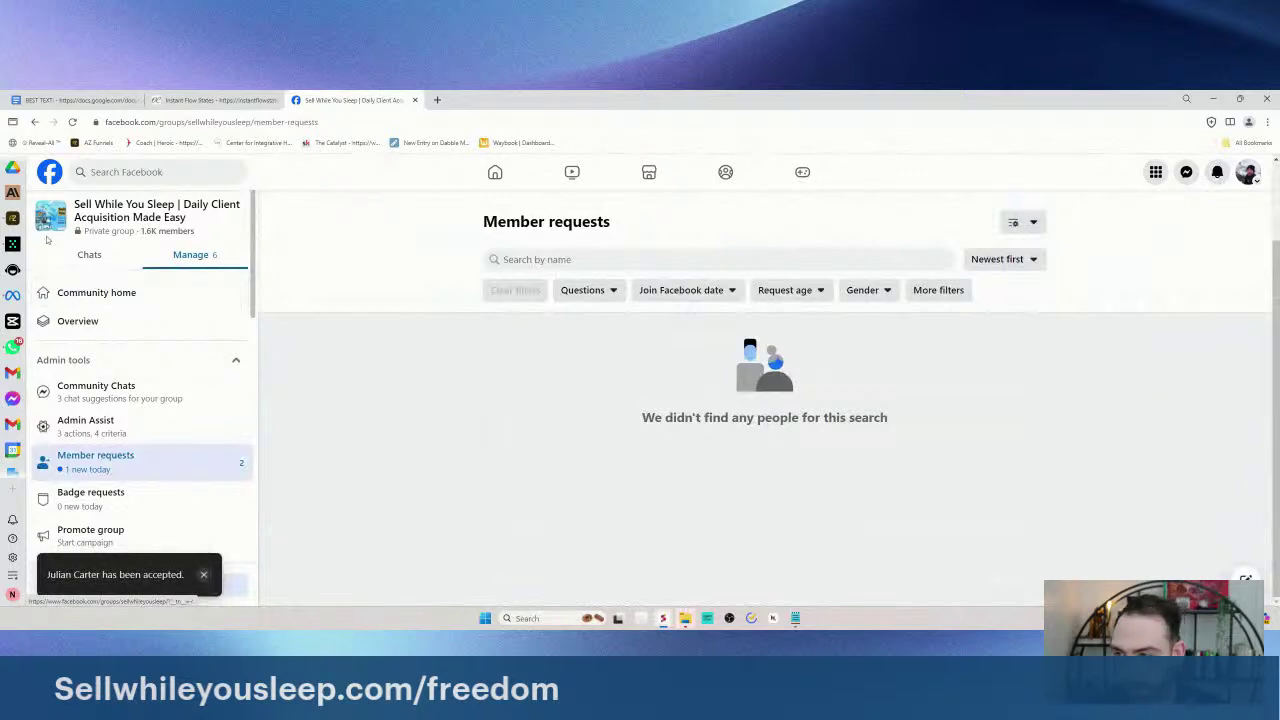
- Switch the group sidebar to the community chats list
{"action": "left_click", "coordinate": [89, 254]}
{"action": "left_click", "coordinate": [207, 254]}
{"action": "left_click", "coordinate": [89, 254]}
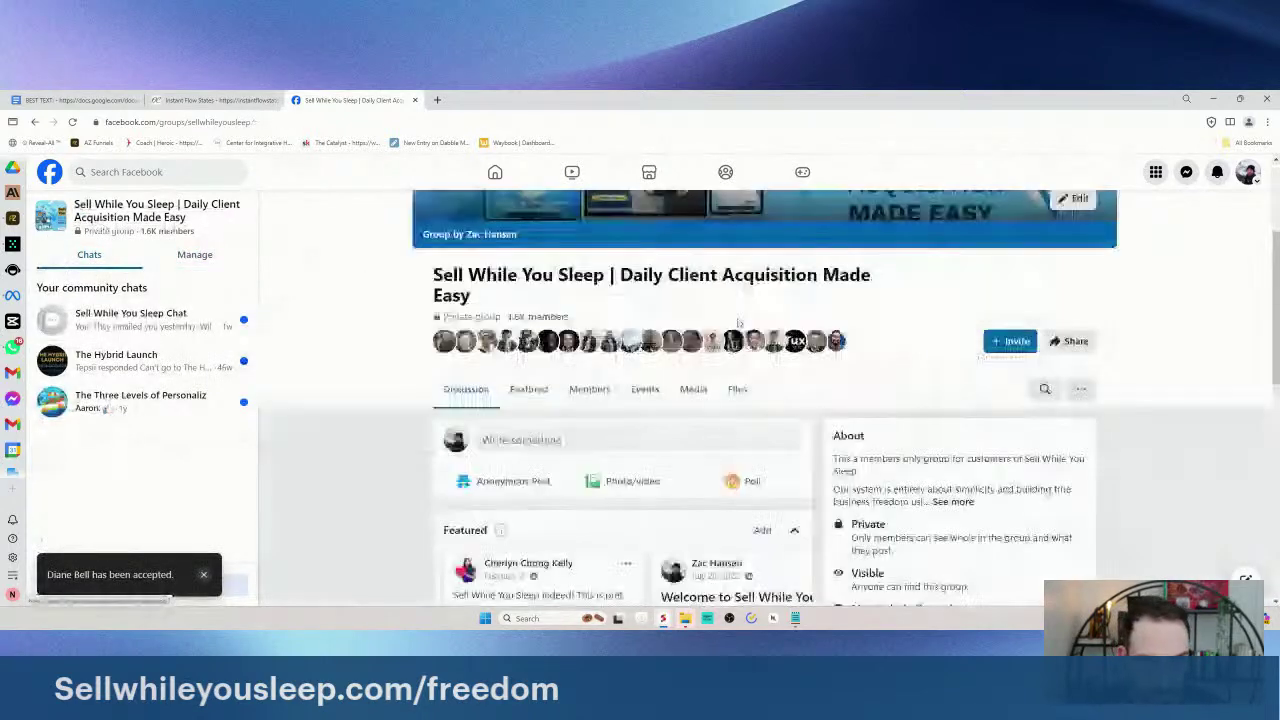
- Scroll the group feed and look over the ad accounts comment again
{"action": "scroll", "coordinate": [795, 327], "scroll_direction": "down", "scroll_amount": 3}
{"action": "scroll", "coordinate": [795, 327], "scroll_direction": "down", "scroll_amount": 3}
{"action": "scroll", "coordinate": [772, 335], "scroll_direction": "up", "scroll_amount": 6}
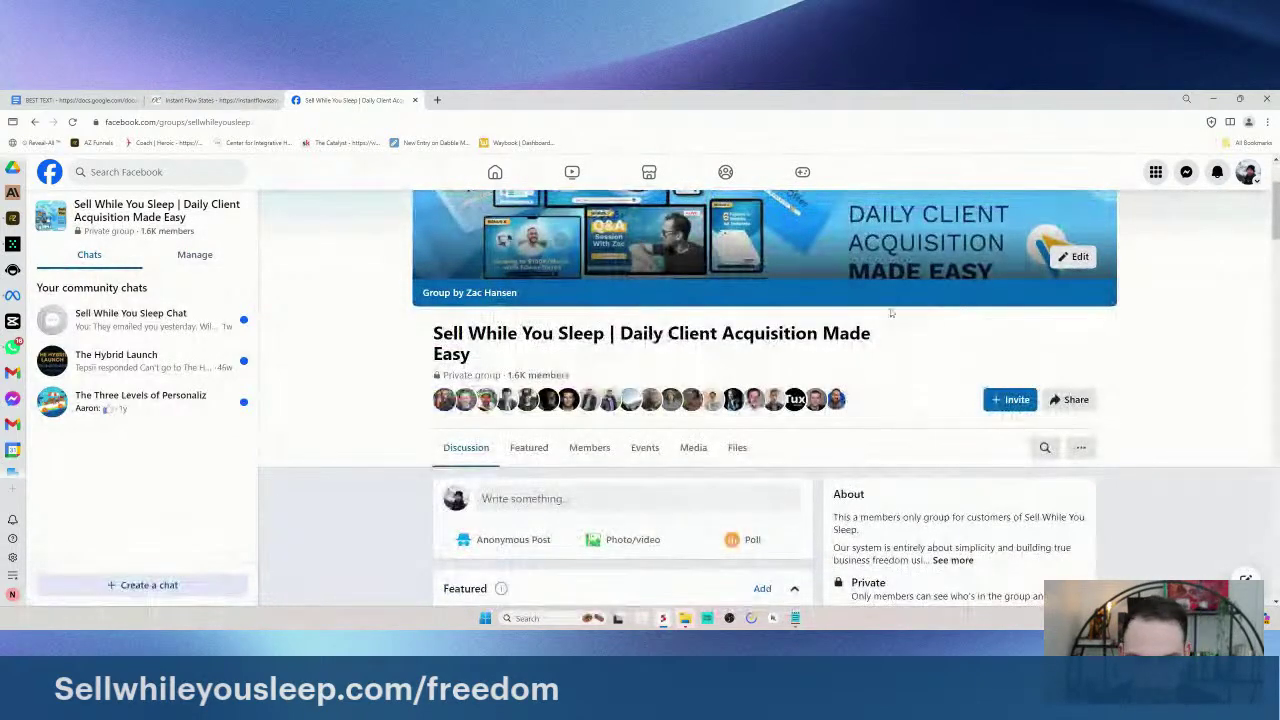
{"action": "scroll", "coordinate": [409, 377], "scroll_direction": "down", "scroll_amount": 1}
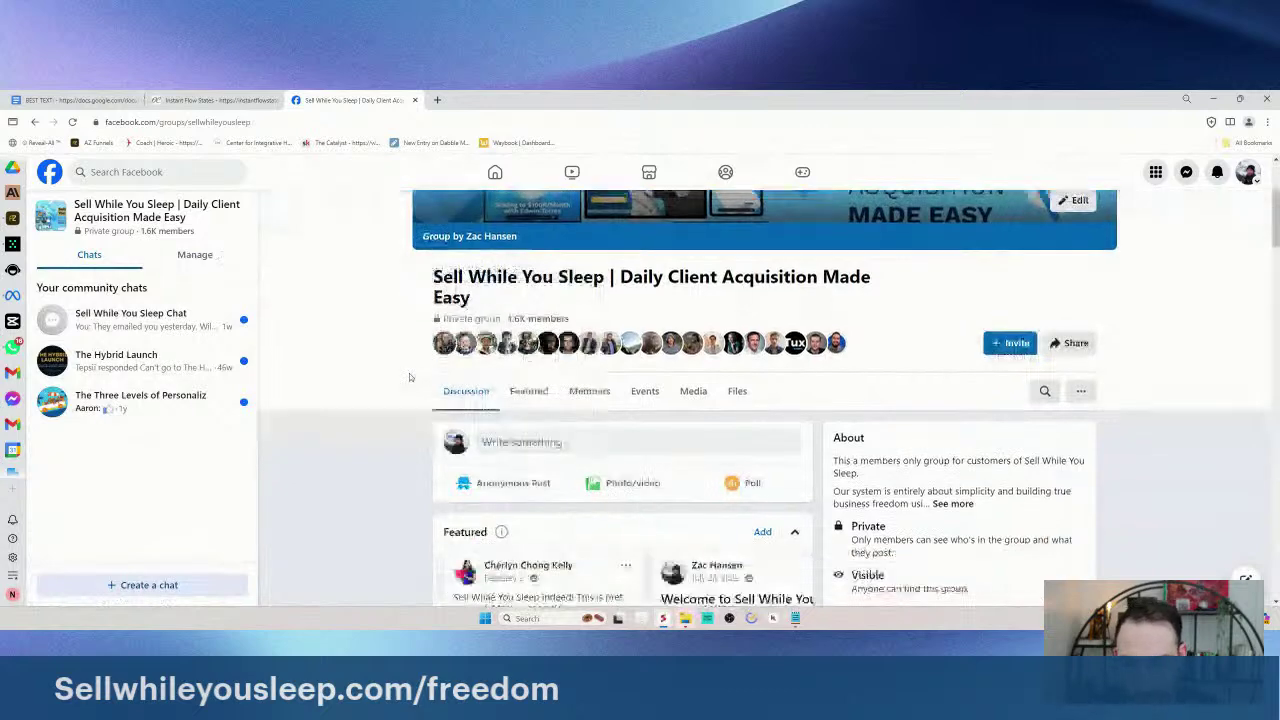
{"action": "scroll", "coordinate": [409, 373], "scroll_direction": "down", "scroll_amount": 7}
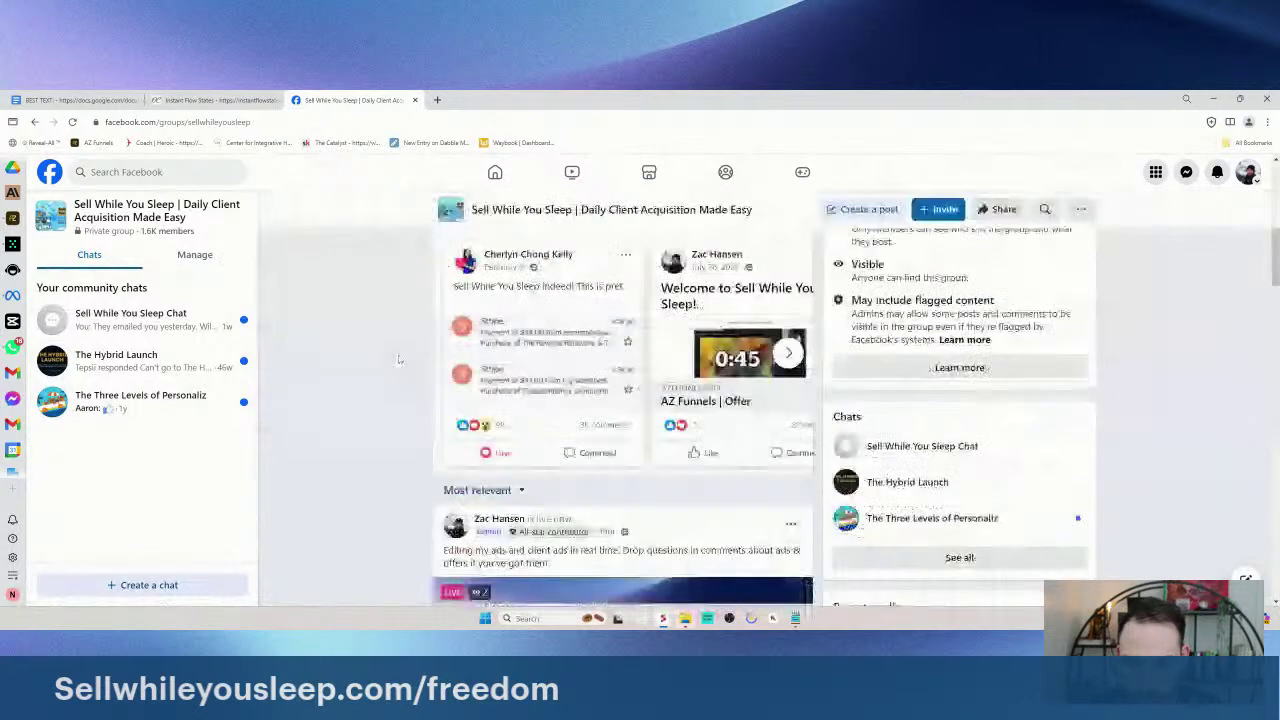
{"action": "scroll", "coordinate": [430, 369], "scroll_direction": "down", "scroll_amount": 5}
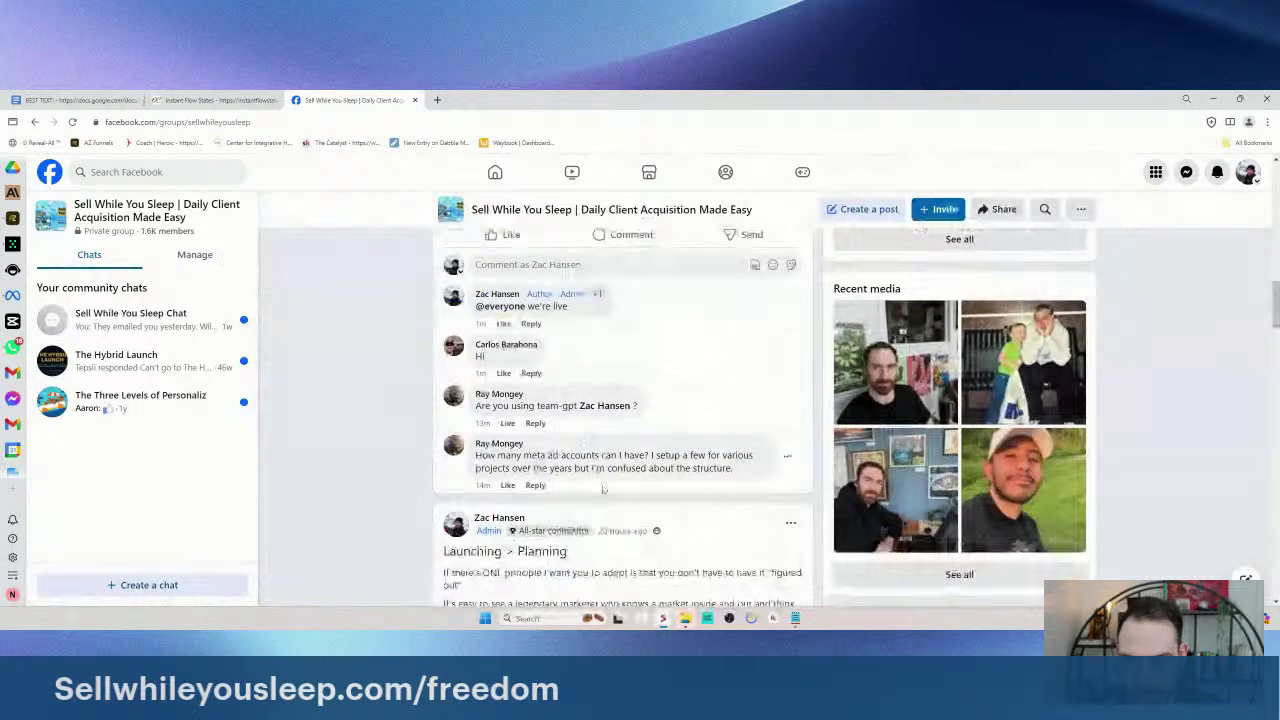
{"action": "triple_click", "coordinate": [600, 462]}
{"action": "left_click", "coordinate": [712, 470]}
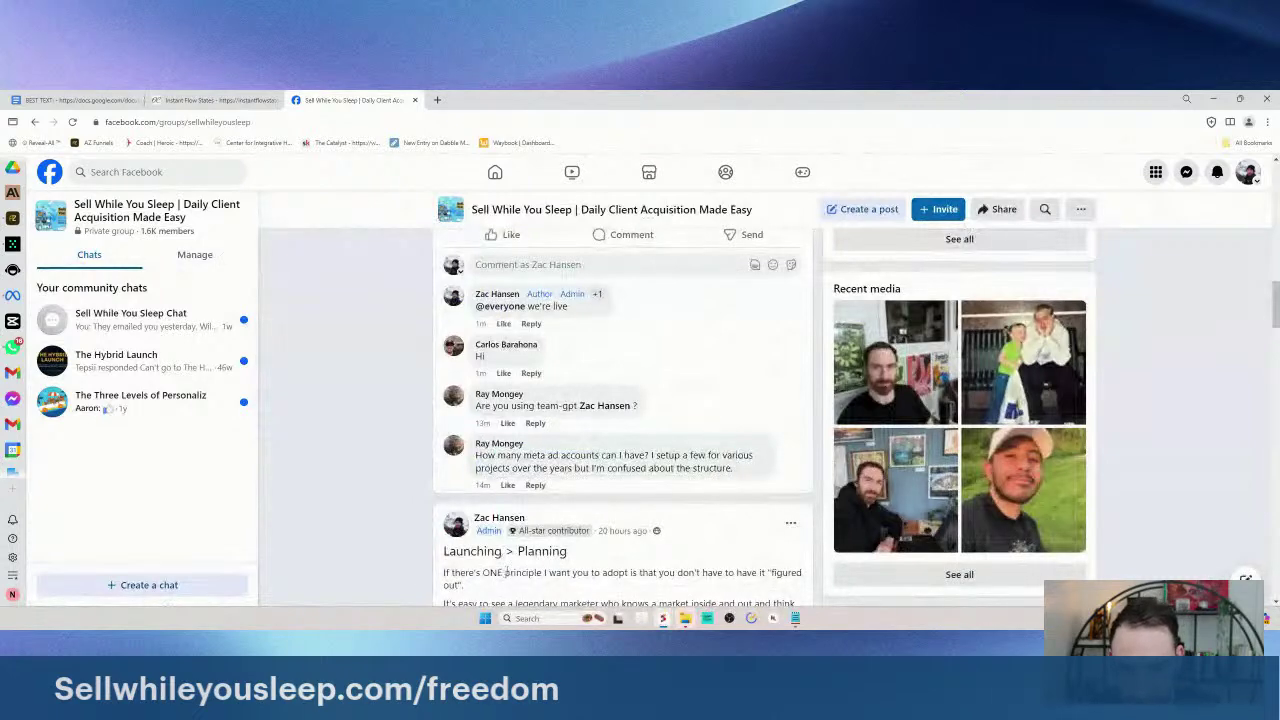
{"action": "scroll", "coordinate": [365, 347], "scroll_direction": "up", "scroll_amount": 1}
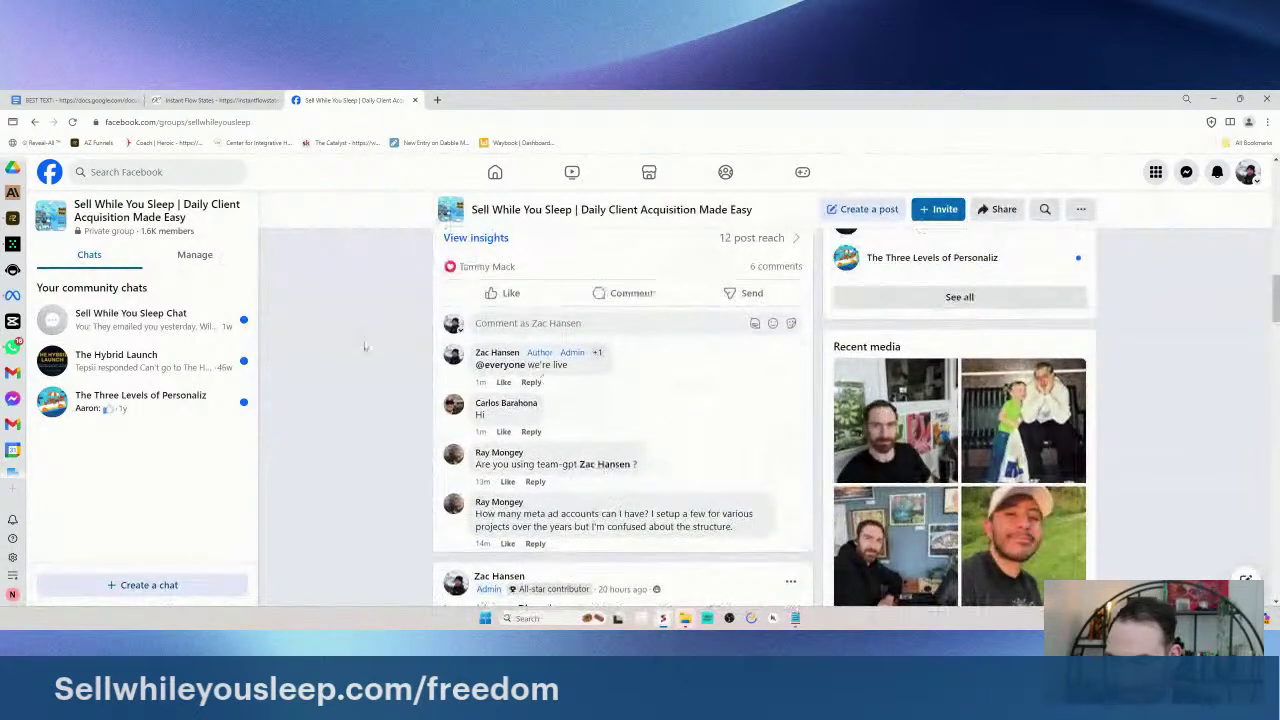
- Visit the Facebook home feed and check the browser extensions list
{"action": "left_click", "coordinate": [49, 172]}
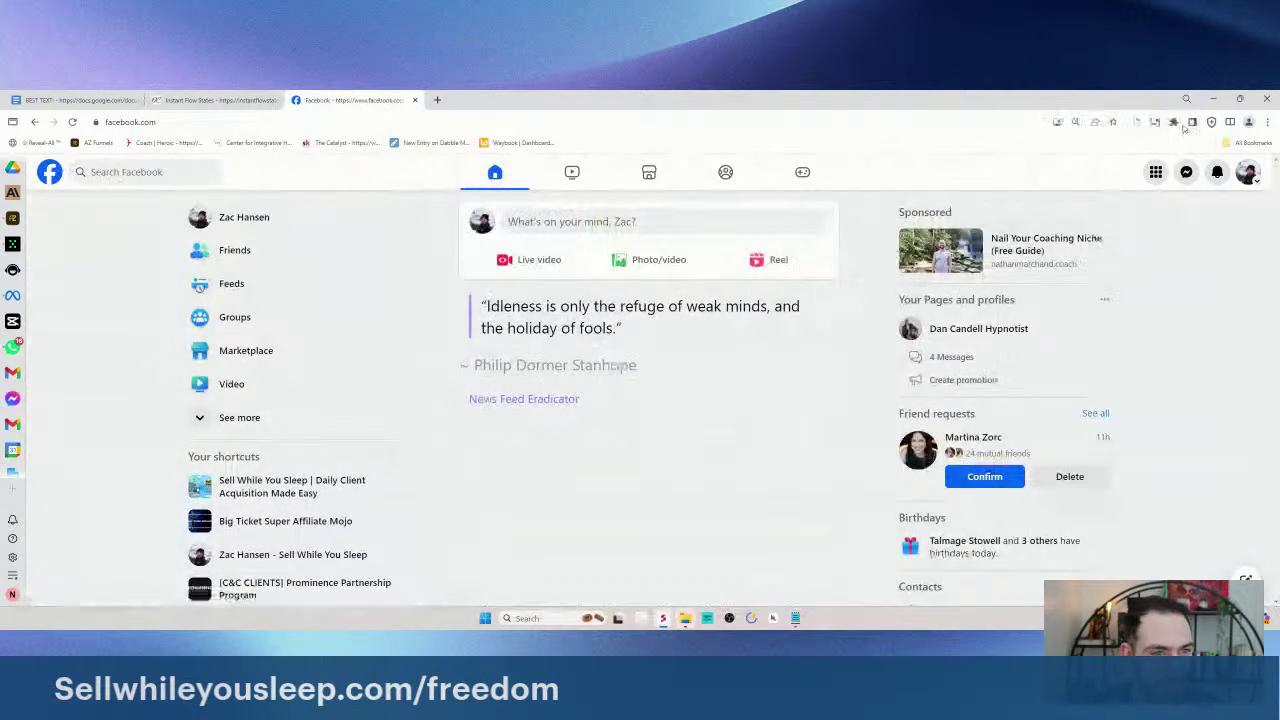
{"action": "left_click", "coordinate": [1174, 122]}
{"action": "left_click", "coordinate": [998, 254]}
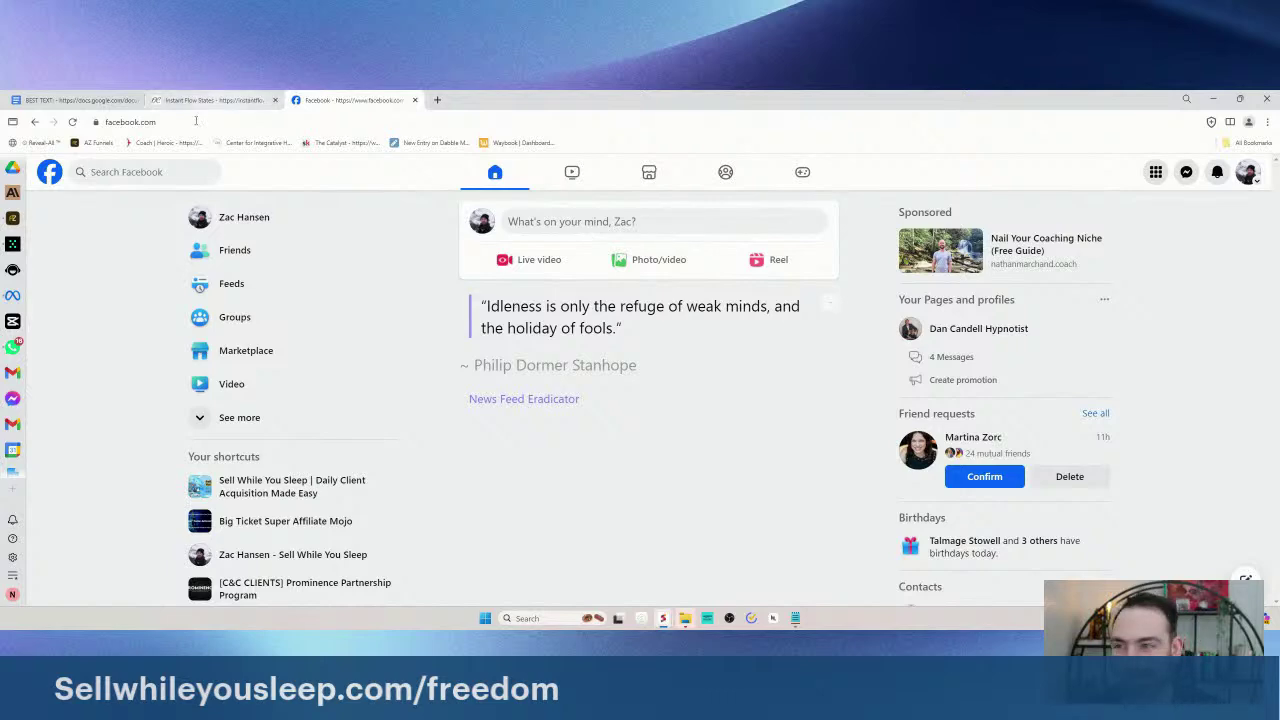
- Return to the Sell While You Sleep group via recent searches and detach its tab
{"action": "left_click", "coordinate": [72, 174]}
{"action": "left_click", "coordinate": [125, 236]}
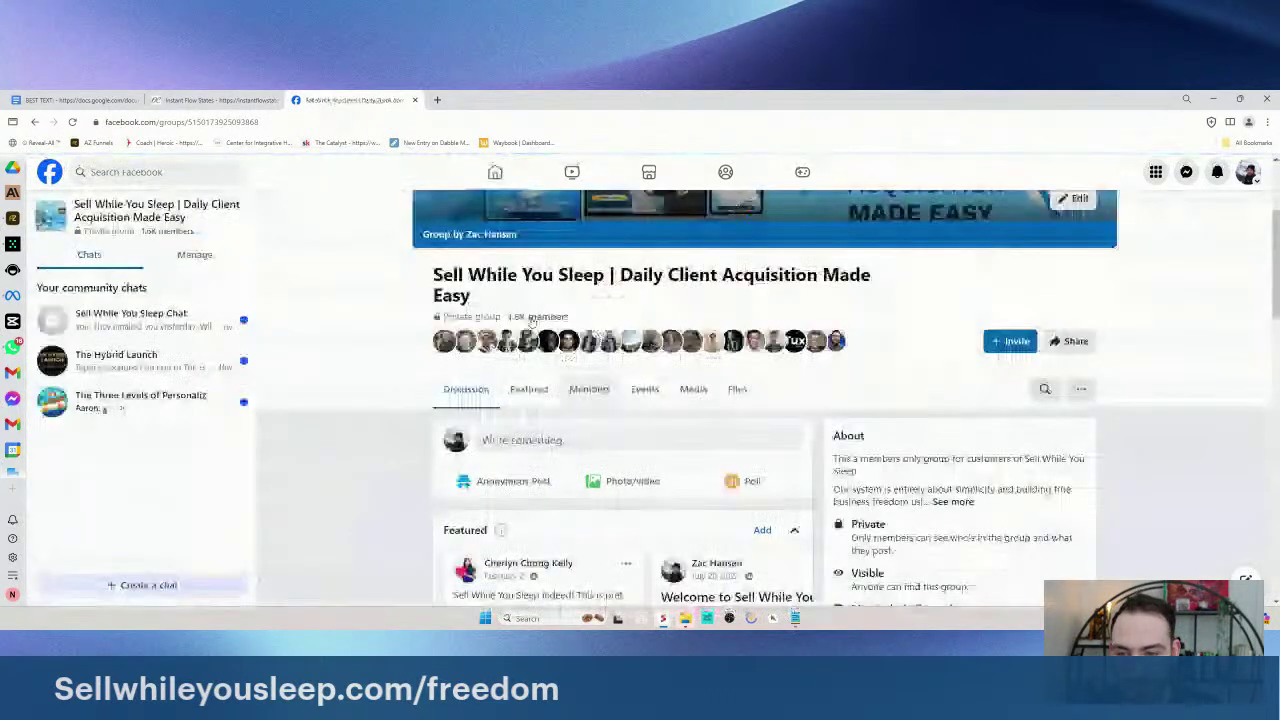
{"action": "scroll", "coordinate": [520, 330], "scroll_direction": "down", "scroll_amount": 10}
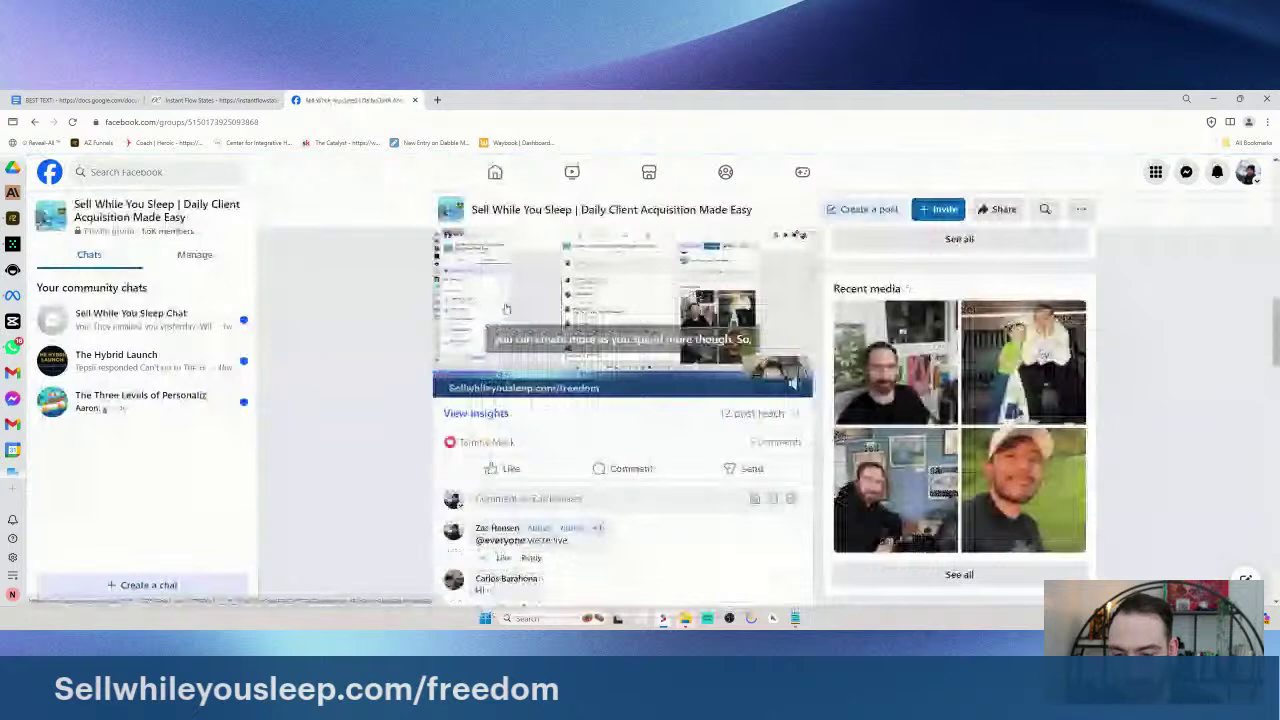
{"action": "scroll", "coordinate": [506, 308], "scroll_direction": "down", "scroll_amount": 2}
{"action": "left_click_drag", "start_coordinate": [400, 100], "coordinate": [1180, 265]}
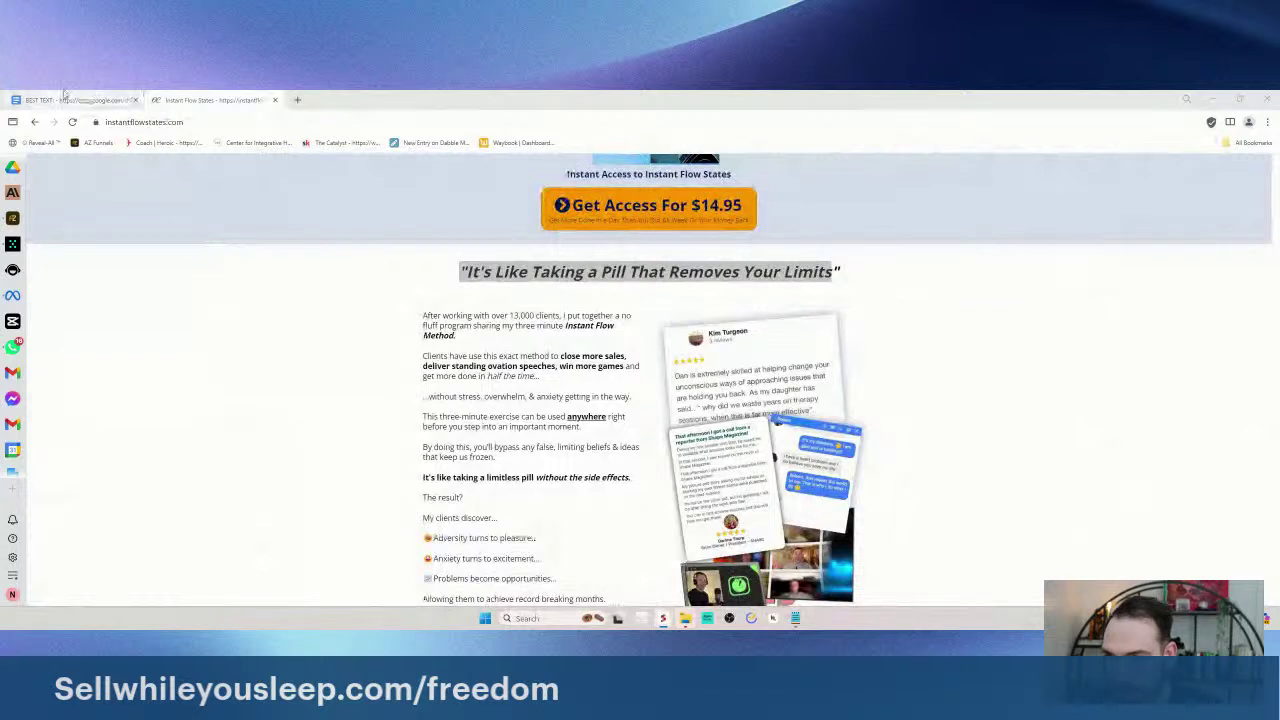
- Use the sidebar to open AZ Funnels' Funnels list, then the Ads Manager ad sets table
{"action": "left_click", "coordinate": [12, 243]}
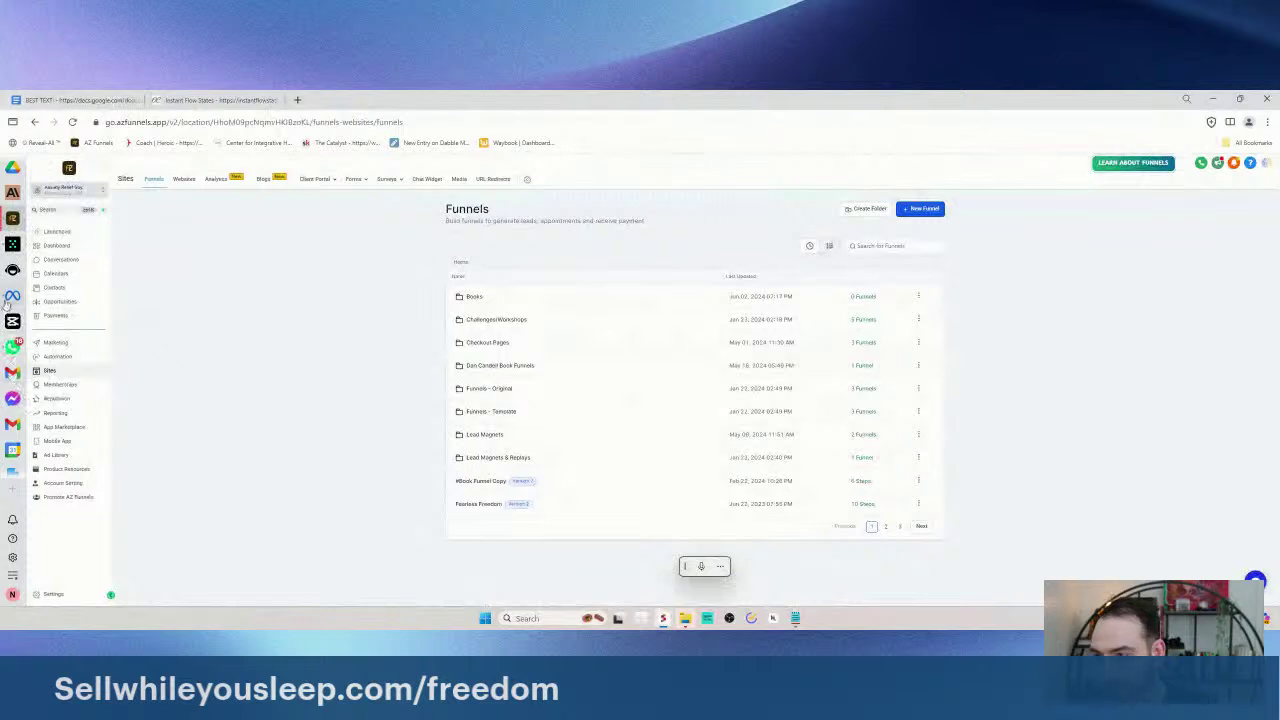
{"action": "left_click", "coordinate": [11, 298]}
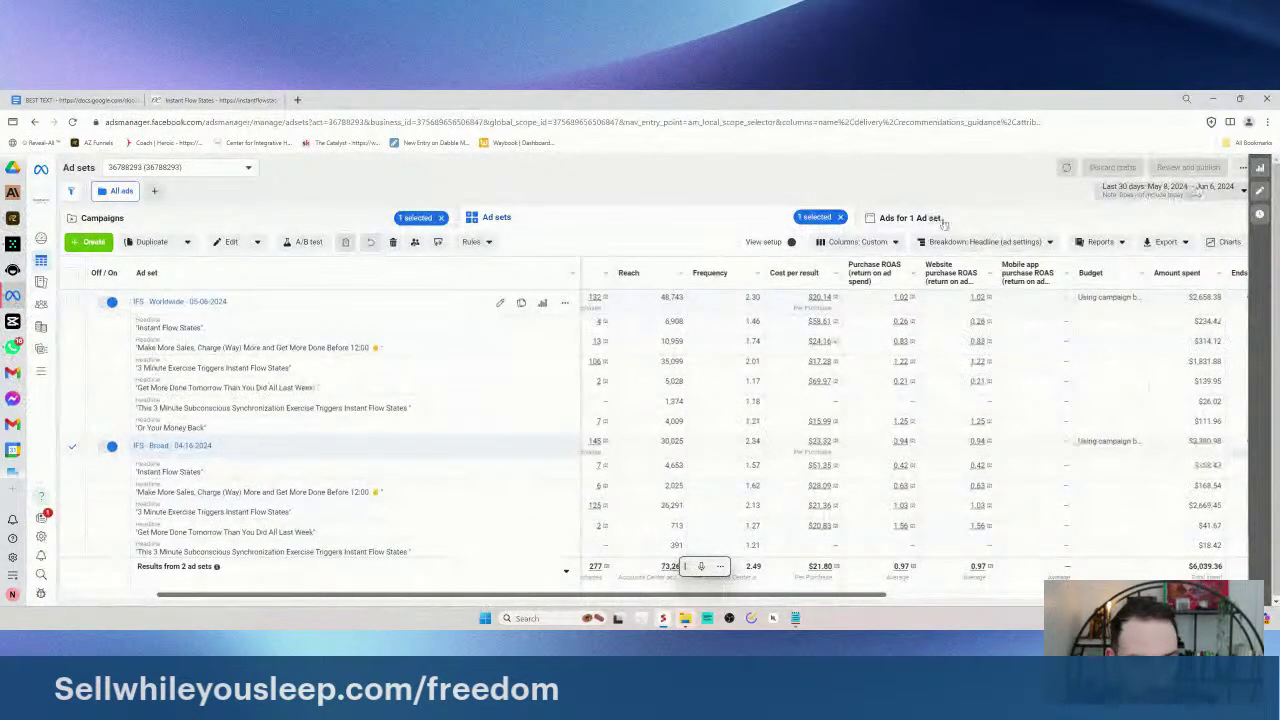
- Zoom out, remove the Headline breakdown, and scroll the table back to its left edge
{"action": "key", "text": "ctrl+minus"}
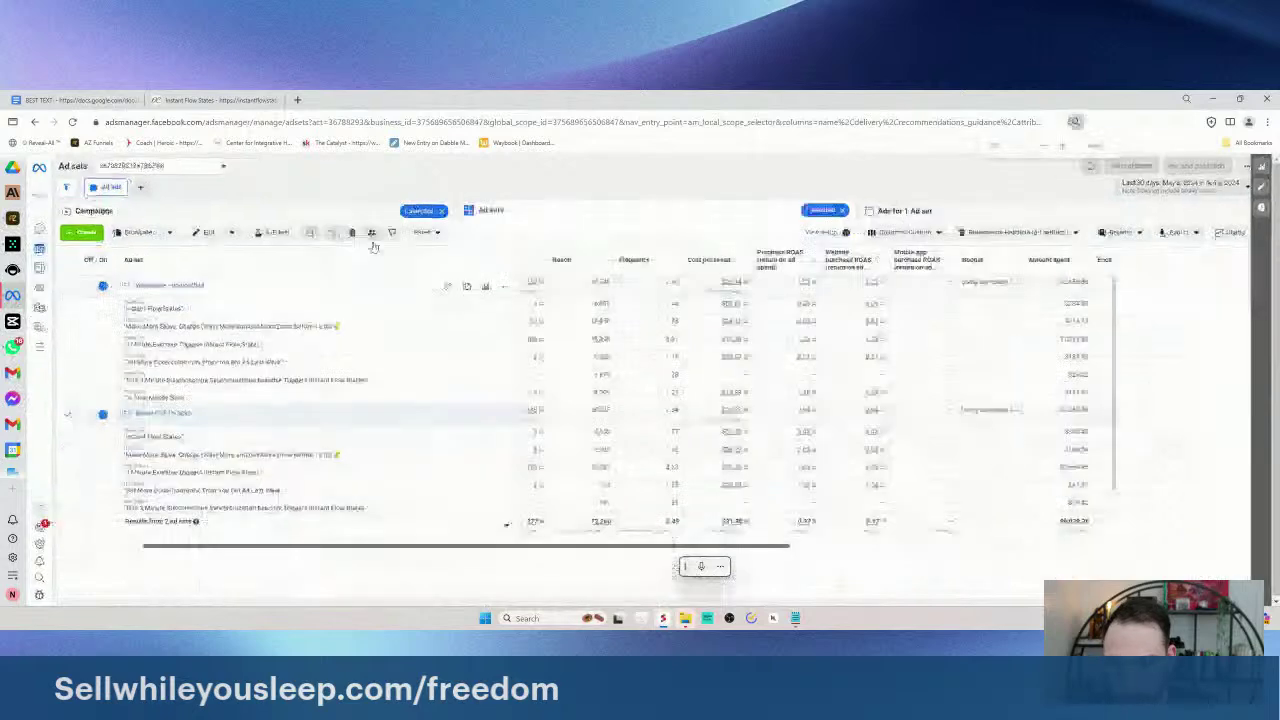
{"action": "left_click", "coordinate": [1017, 228]}
{"action": "left_click", "coordinate": [1020, 293]}
{"action": "left_click", "coordinate": [658, 178]}
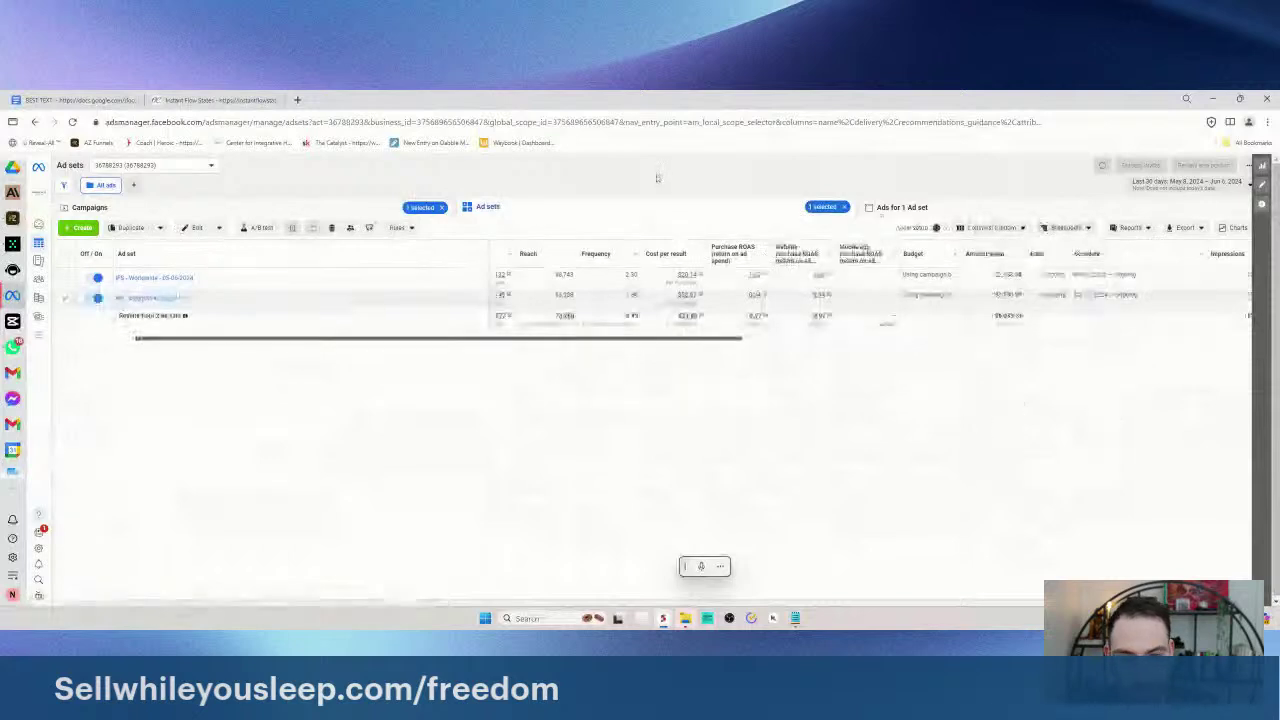
{"action": "left_click_drag", "start_coordinate": [648, 338], "coordinate": [164, 343]}
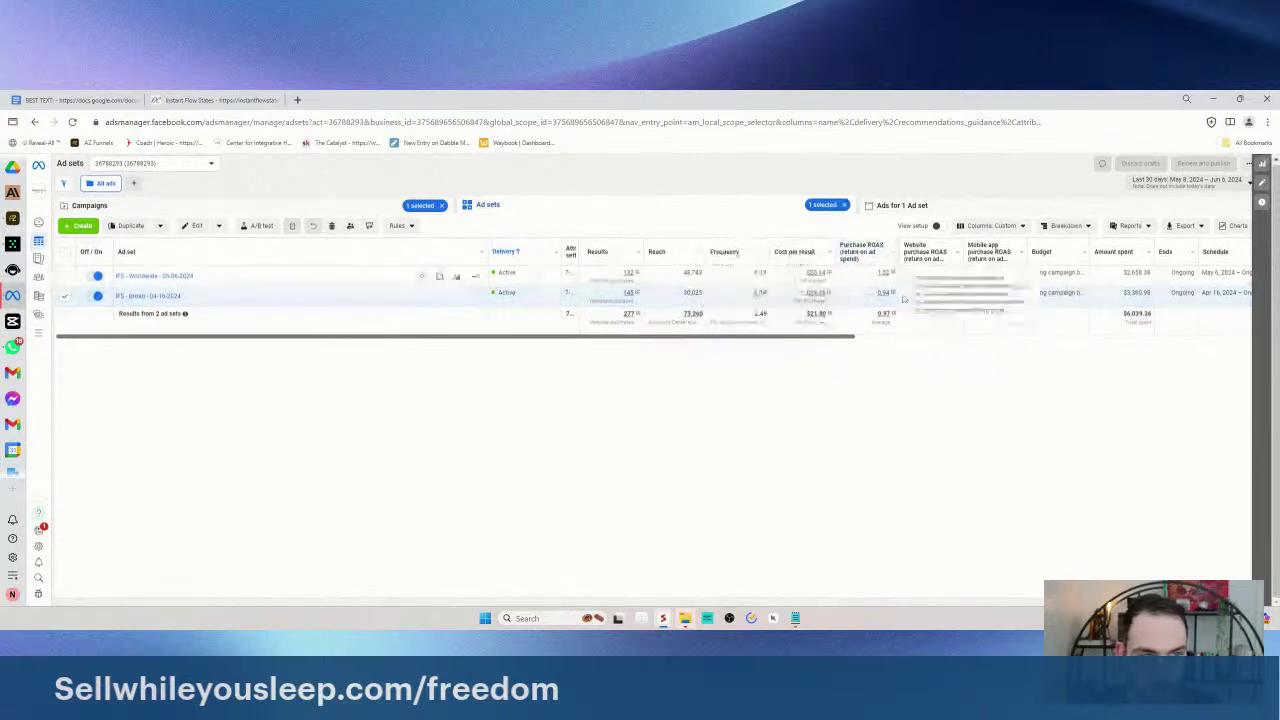
- Compare CPMs: IFS - Worldwide at $23.70 versus IFS - Broad at $48.09
{"action": "scroll", "coordinate": [743, 343], "scroll_direction": "right", "scroll_amount": 1}
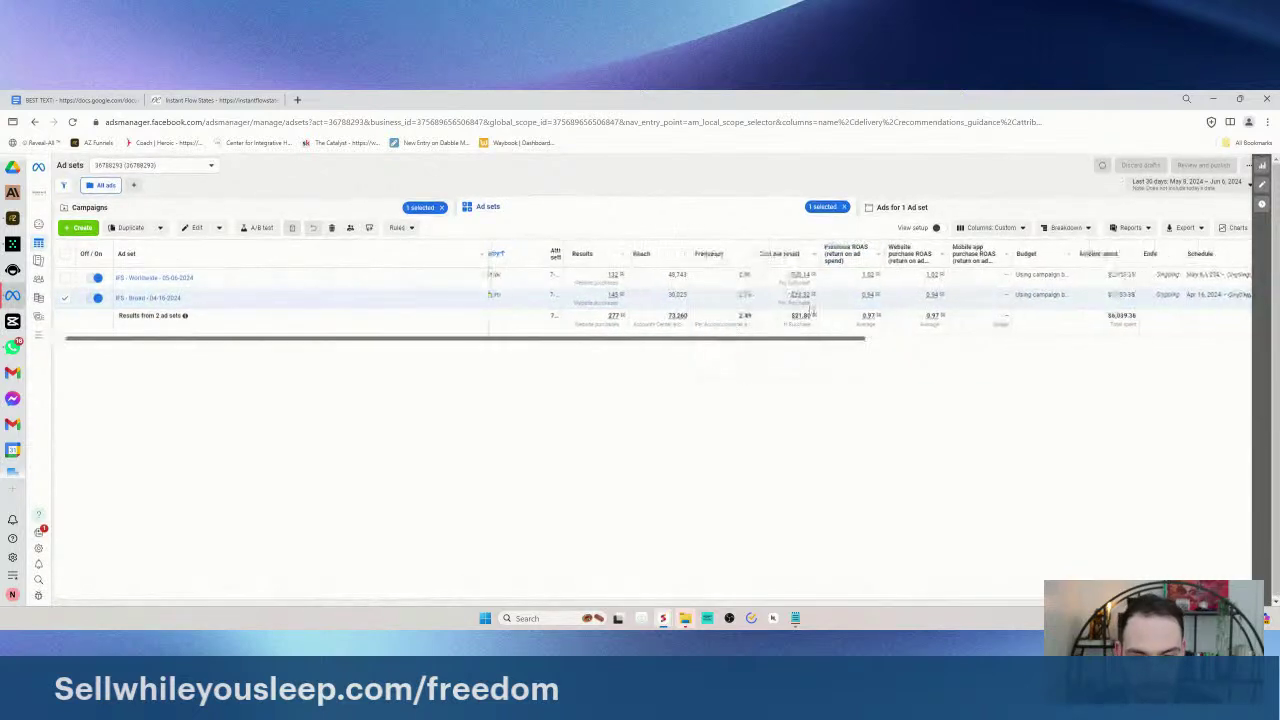
{"action": "mouse_move", "coordinate": [612, 315]}
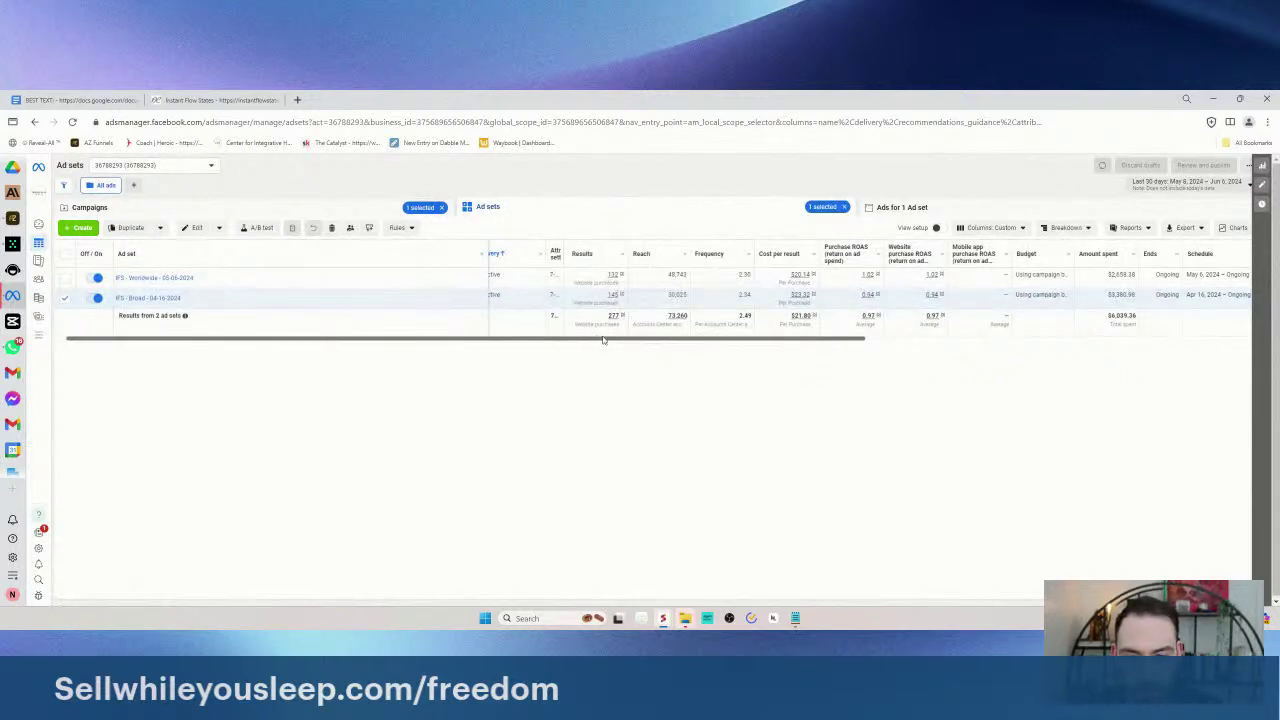
{"action": "scroll", "coordinate": [740, 343], "scroll_direction": "right", "scroll_amount": 2}
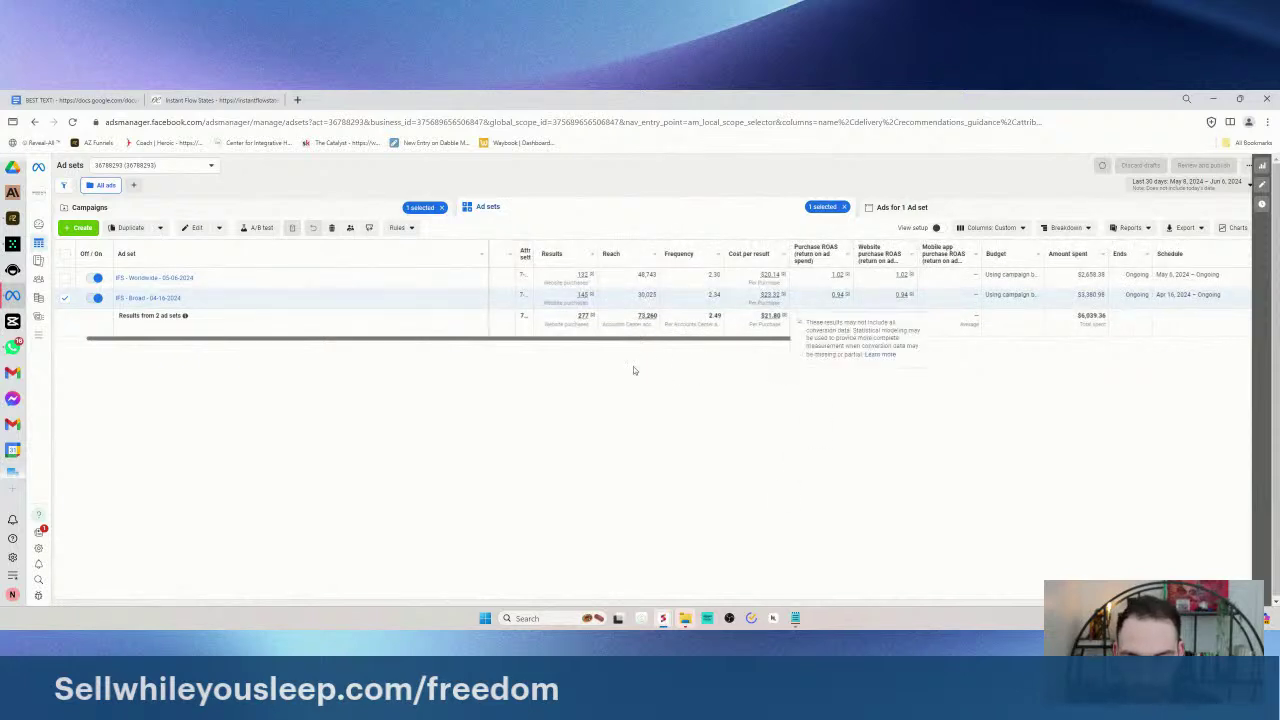
{"action": "scroll", "coordinate": [628, 341], "scroll_direction": "left", "scroll_amount": 1}
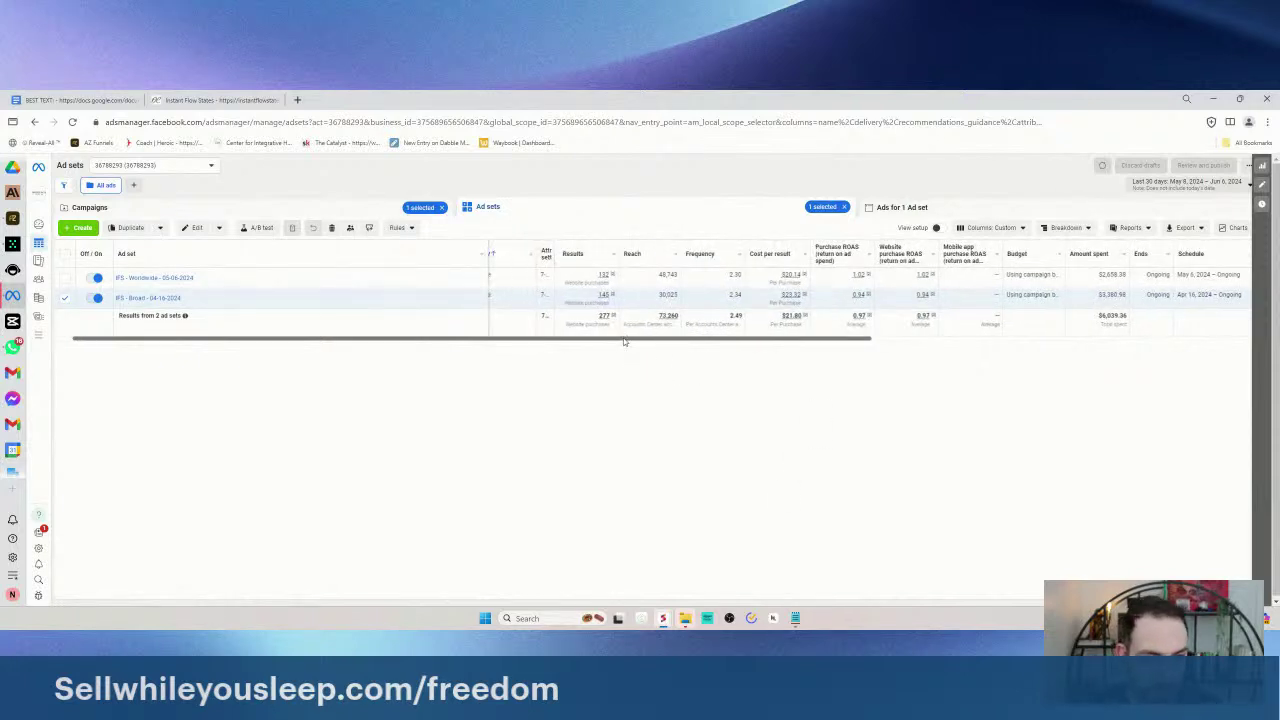
{"action": "scroll", "coordinate": [624, 341], "scroll_direction": "right", "scroll_amount": 1}
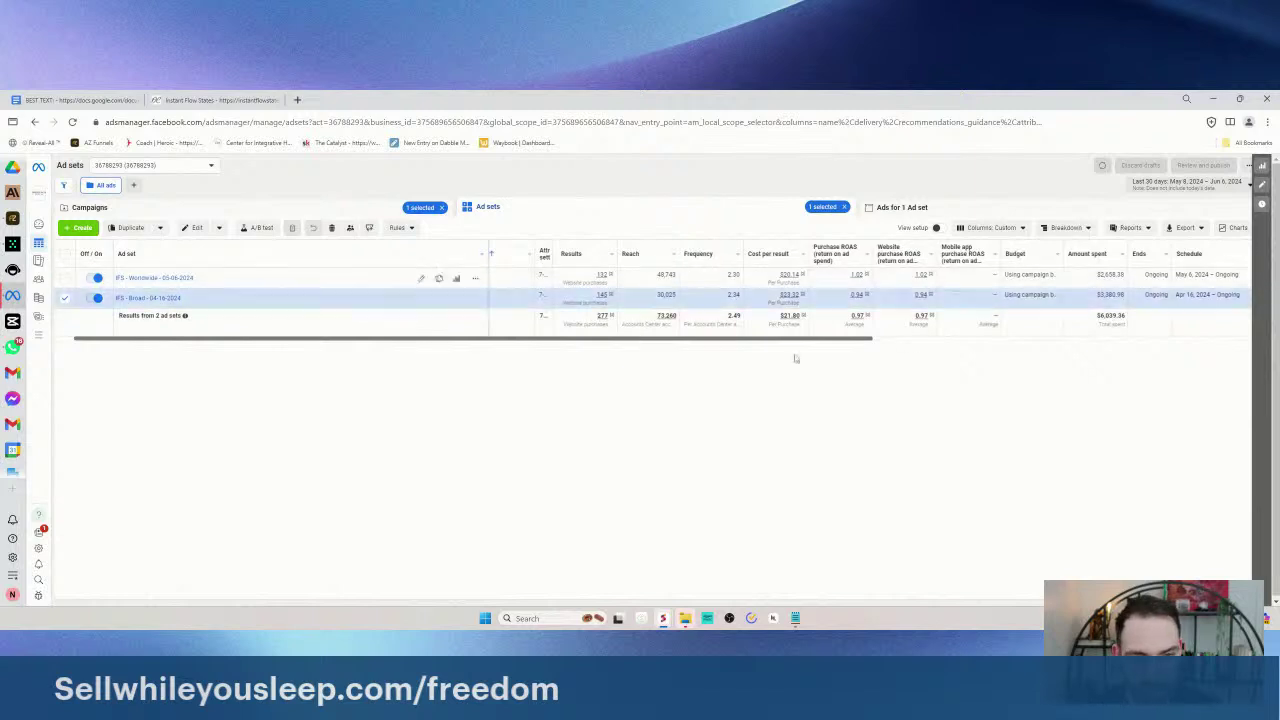
{"action": "scroll", "coordinate": [714, 341], "scroll_direction": "right", "scroll_amount": 3}
{"action": "scroll", "coordinate": [912, 343], "scroll_direction": "right", "scroll_amount": 5}
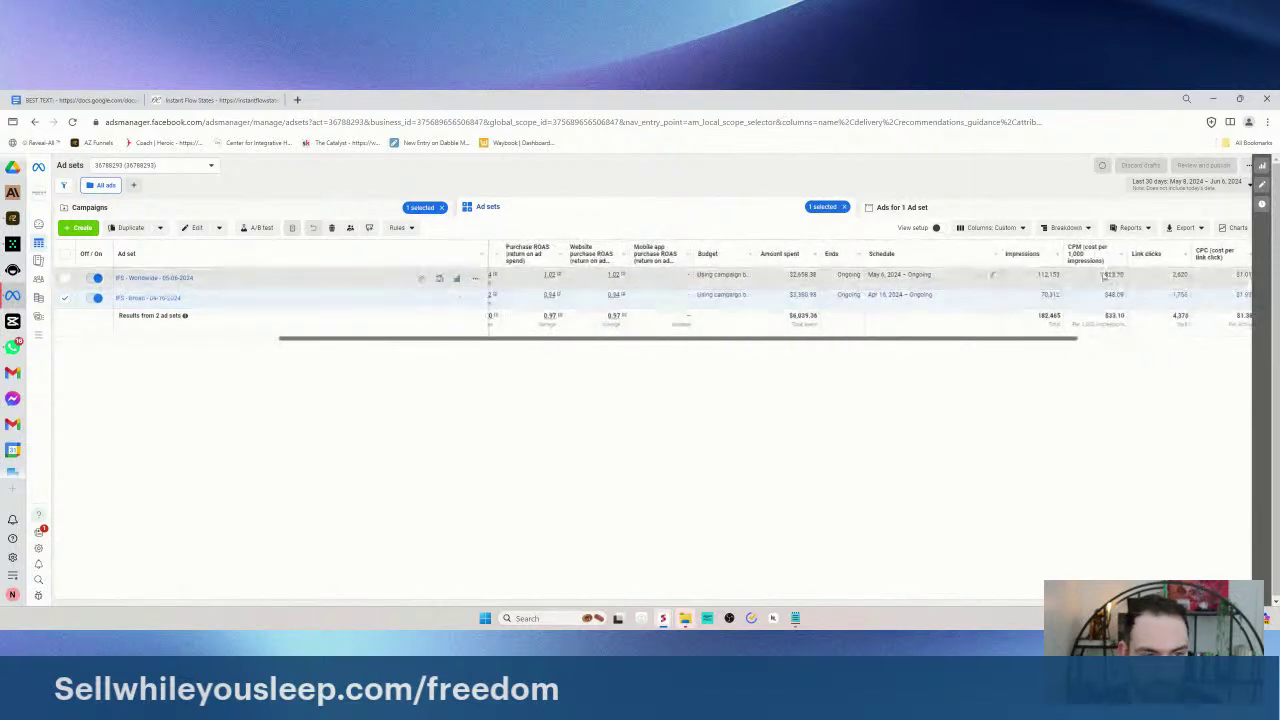
{"action": "double_click", "coordinate": [1112, 276]}
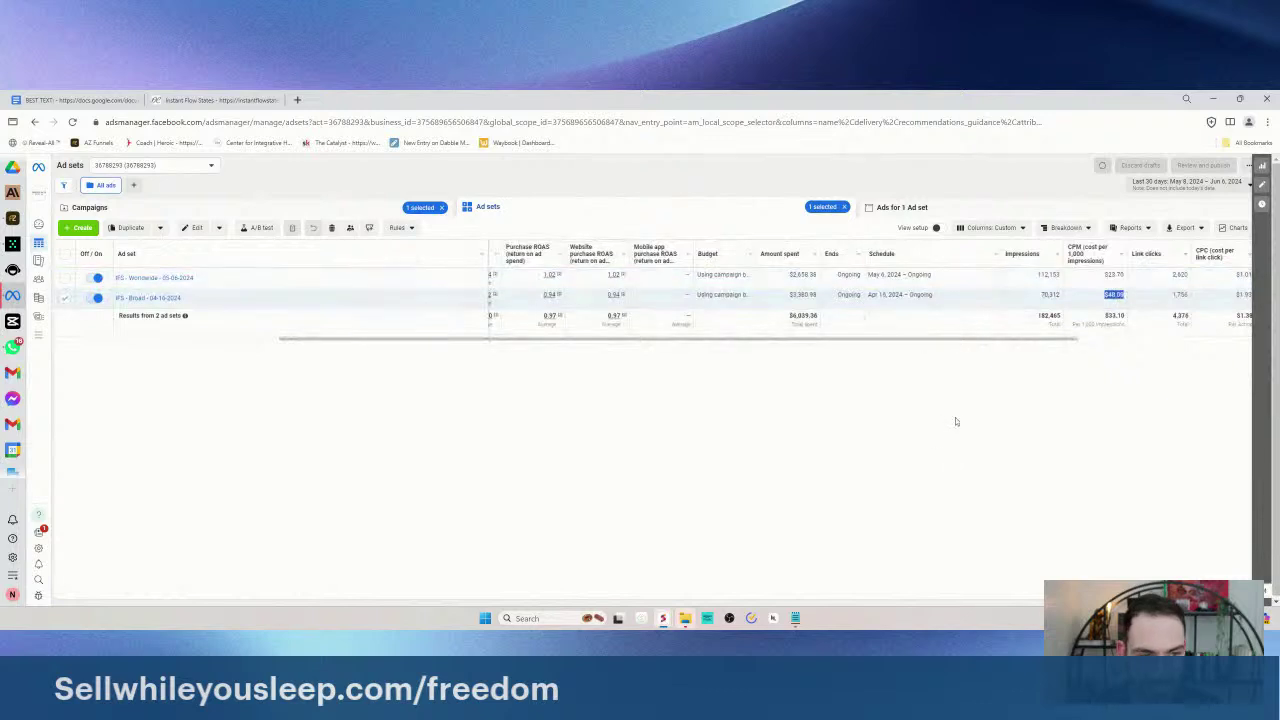
{"action": "double_click", "coordinate": [1113, 294]}
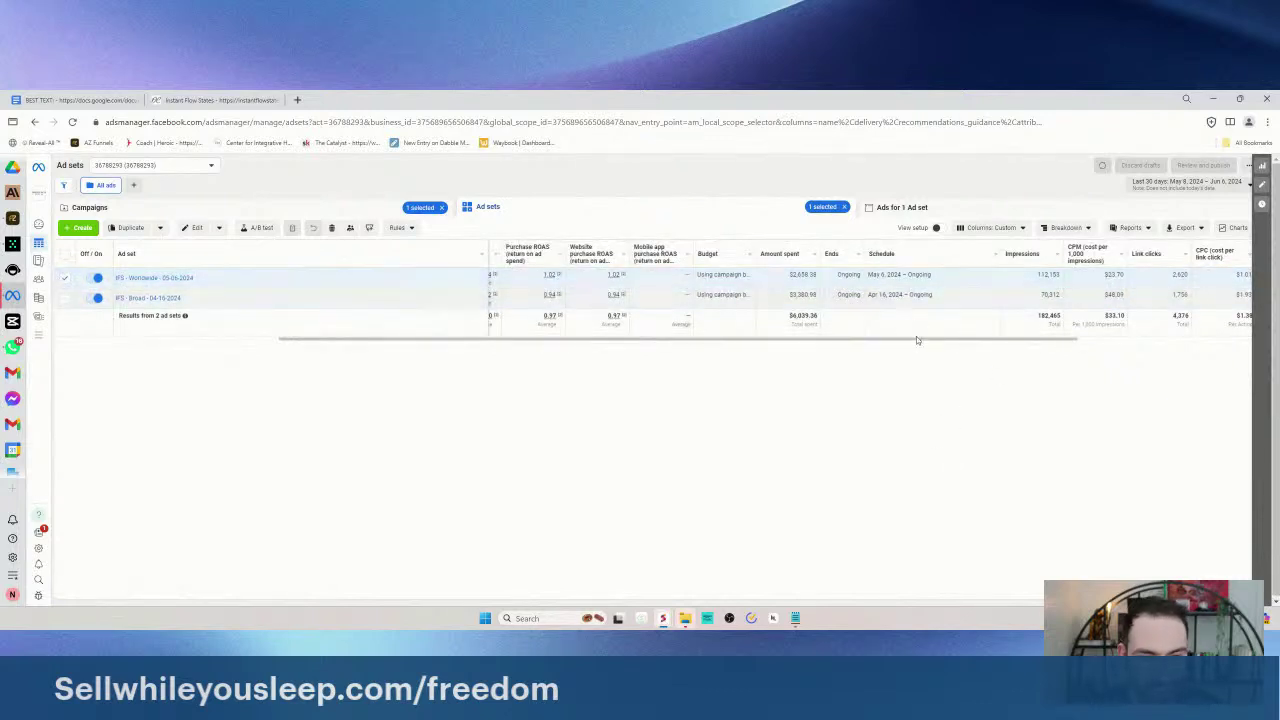
- Pick IFS - Worldwide as the ad set to reuse, highlighting its $23.70 CPM
{"action": "scroll", "coordinate": [1095, 276], "scroll_direction": "right", "scroll_amount": 1}
{"action": "left_click", "coordinate": [1083, 277]}
{"action": "double_click", "coordinate": [1083, 277]}
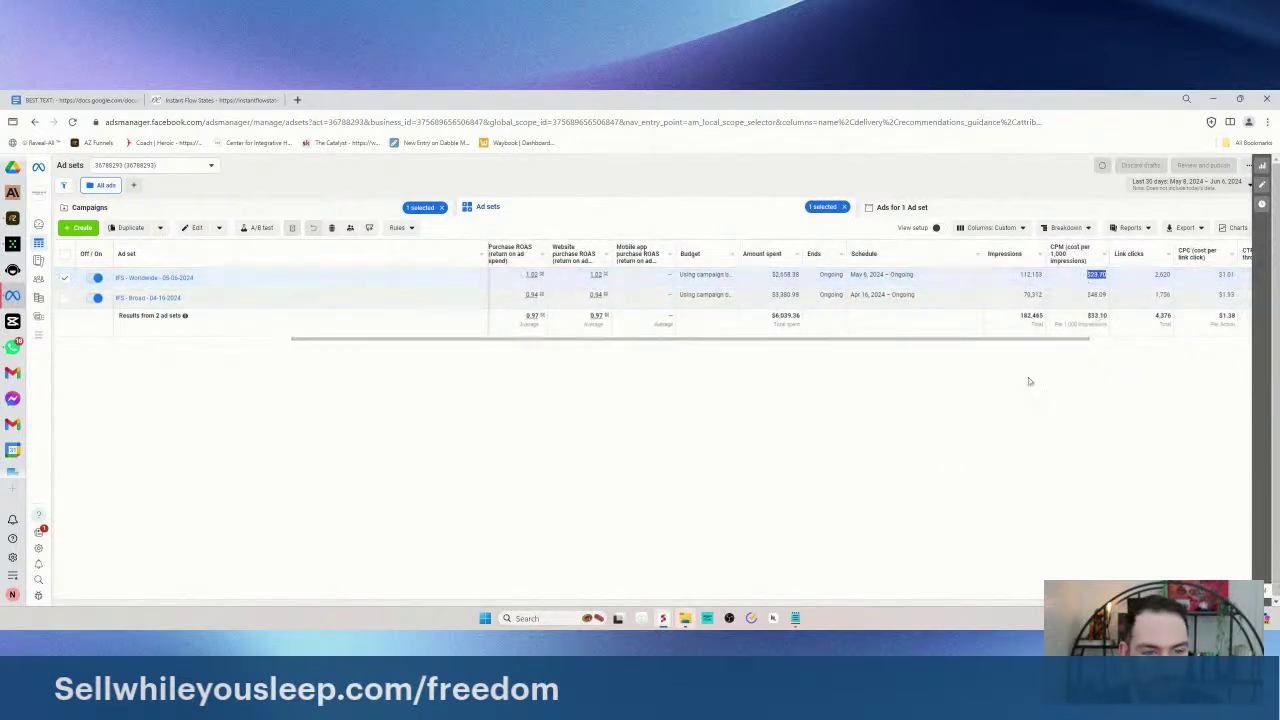
{"action": "left_click_drag", "start_coordinate": [1046, 338], "coordinate": [1070, 340]}
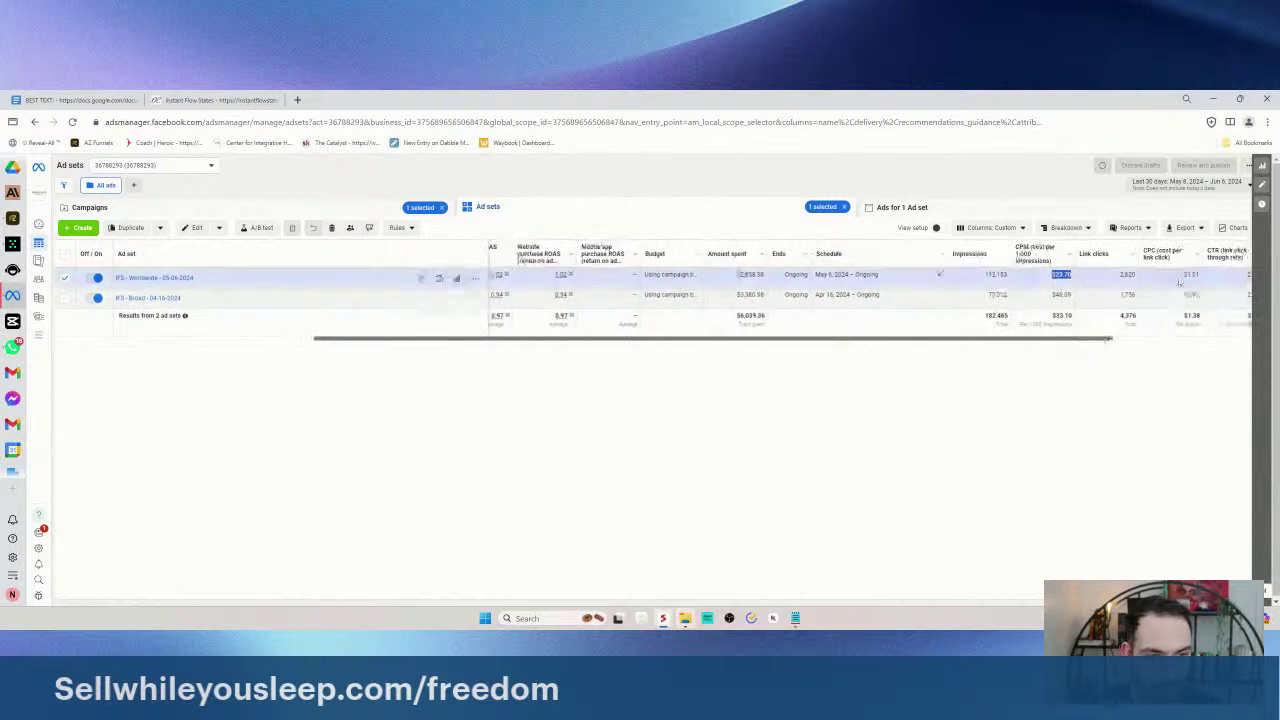
{"action": "scroll", "coordinate": [1089, 346], "scroll_direction": "right", "scroll_amount": 3}
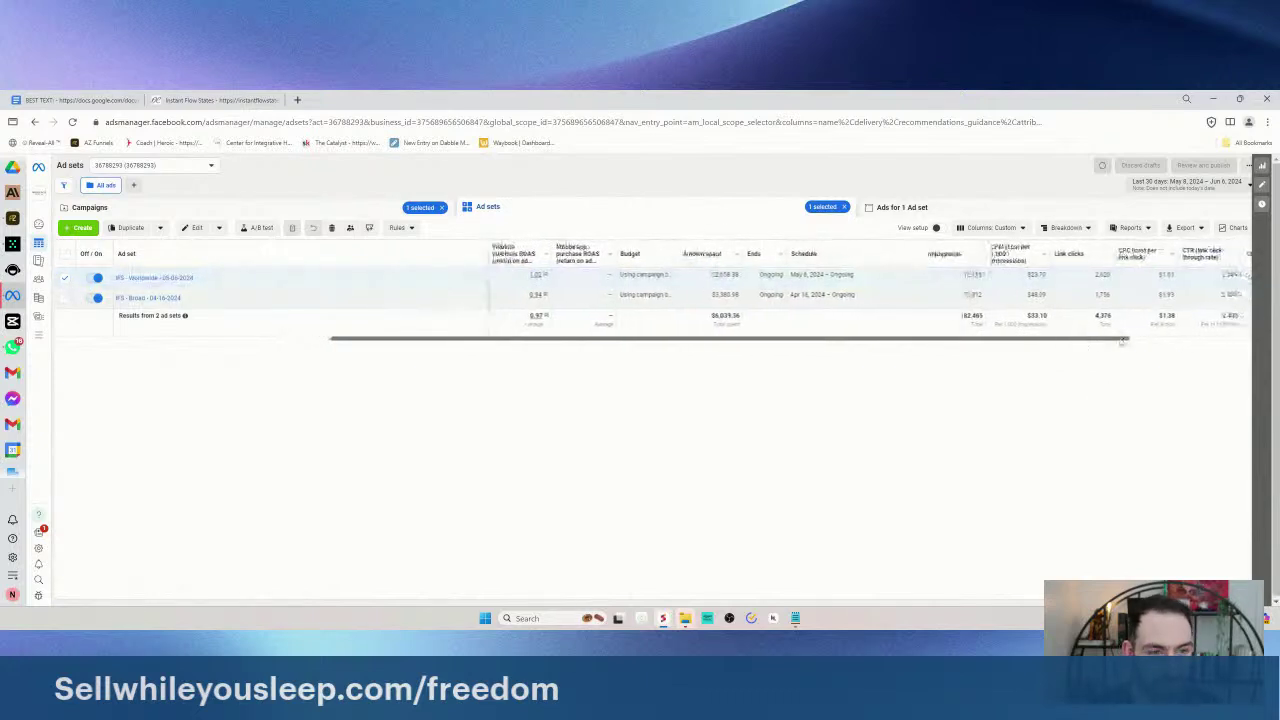
{"action": "scroll", "coordinate": [1240, 321], "scroll_direction": "right", "scroll_amount": 5}
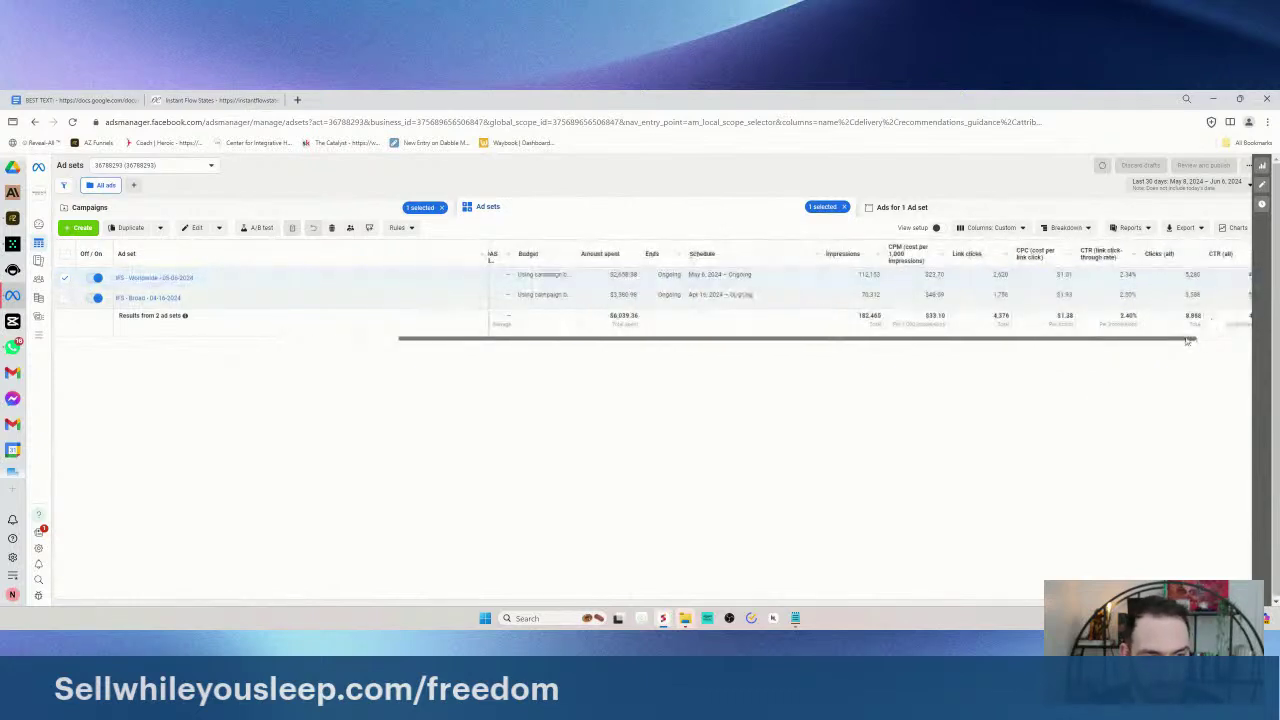
{"action": "scroll", "coordinate": [826, 294], "scroll_direction": "left", "scroll_amount": 10}
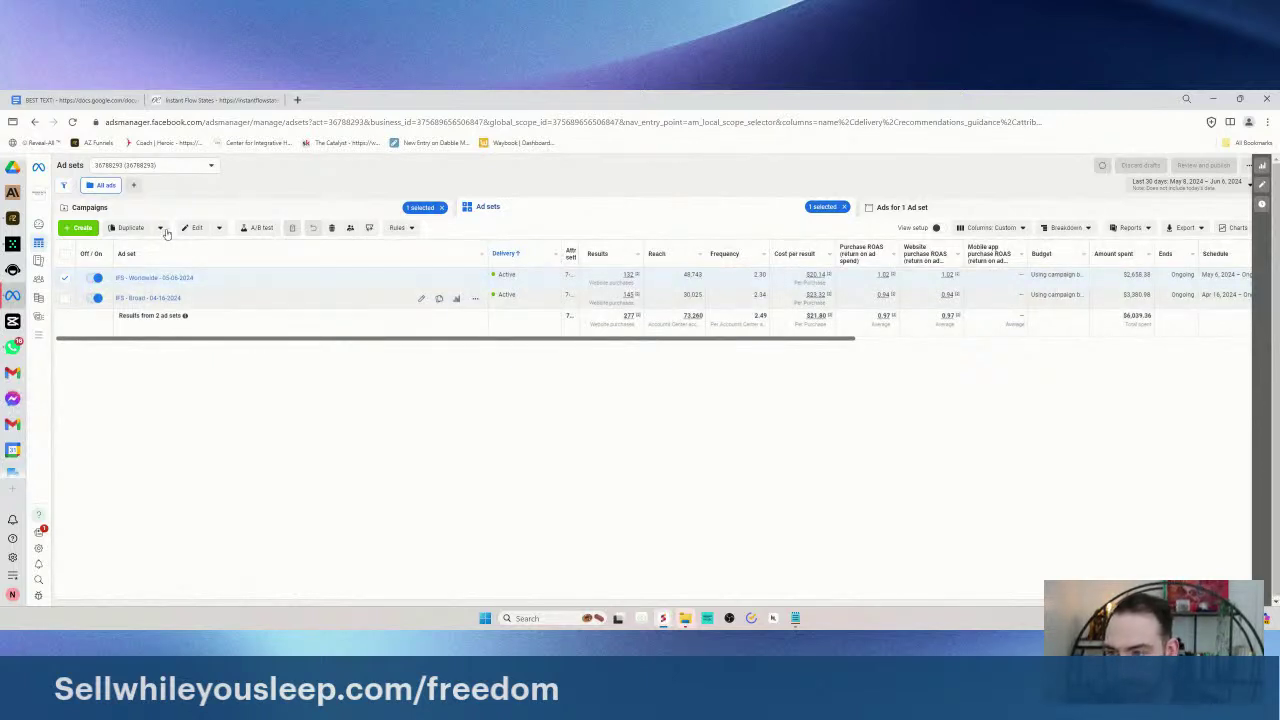
- Duplicate IFS - Worldwide into the existing IFS - Sales campaign
{"action": "left_click", "coordinate": [130, 229]}
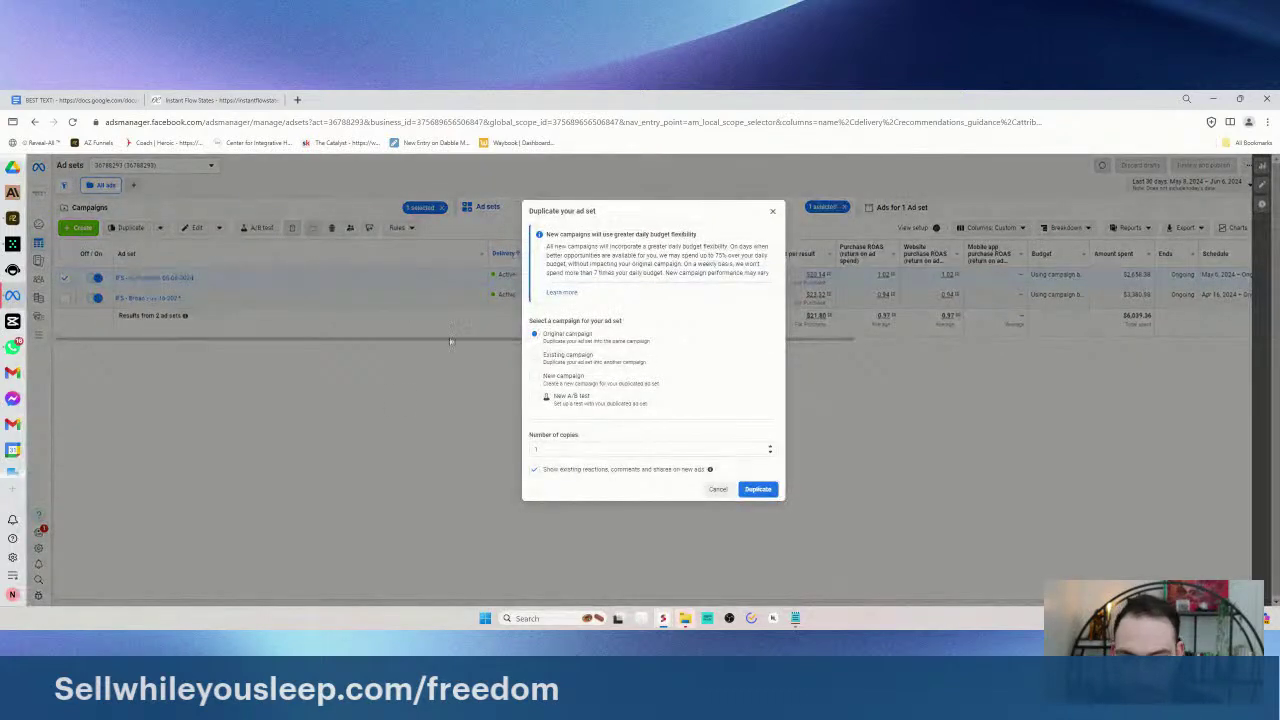
{"action": "left_click", "coordinate": [548, 356]}
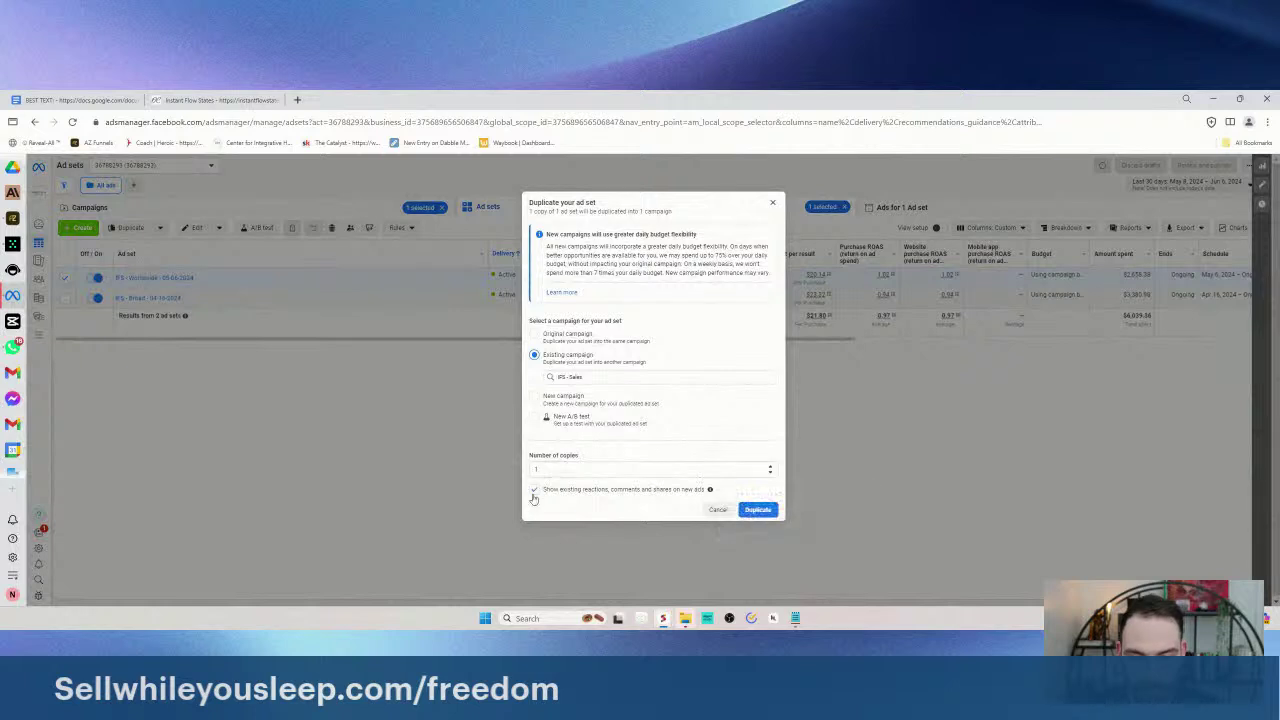
{"action": "left_click", "coordinate": [757, 510]}
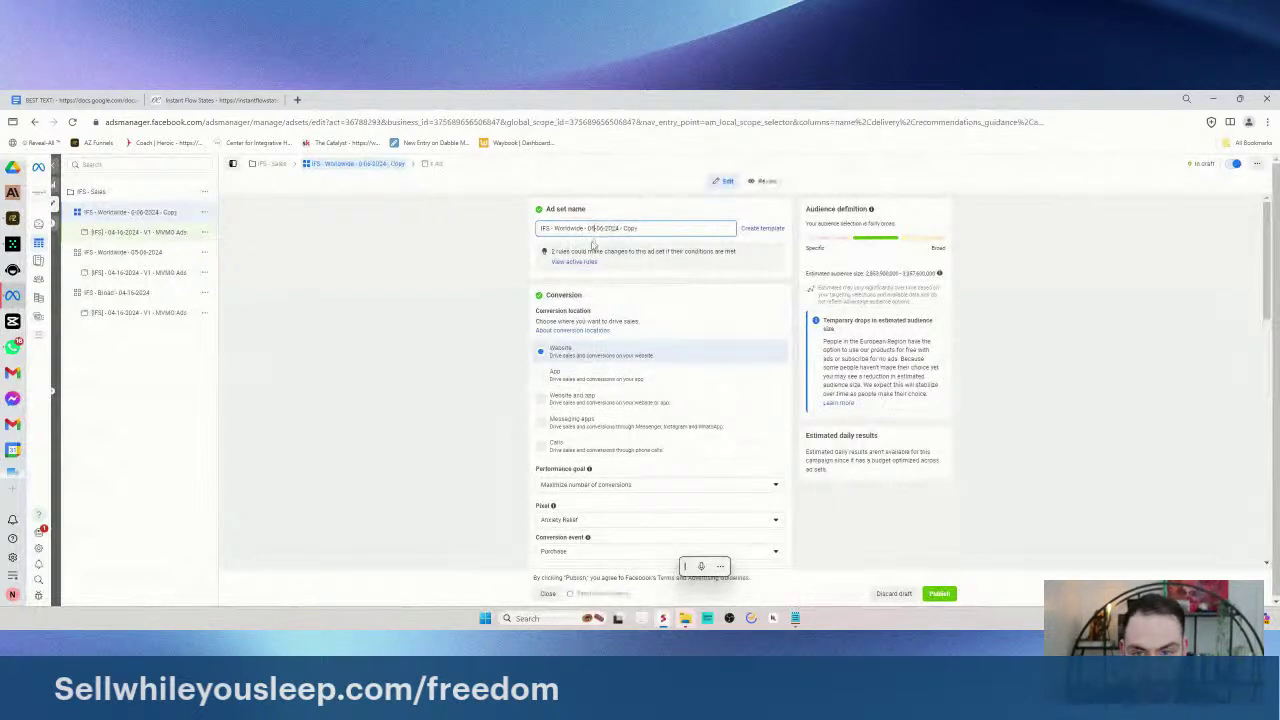
- Rename the copied ad set to IFS - Worldwide - 06-07-2024, removing 'Copy'
{"action": "left_click", "coordinate": [603, 228]}
{"action": "key", "text": "BackSpace"}
{"action": "type", "text": "7"}
{"action": "left_click_drag", "start_coordinate": [622, 228], "coordinate": [700, 225]}
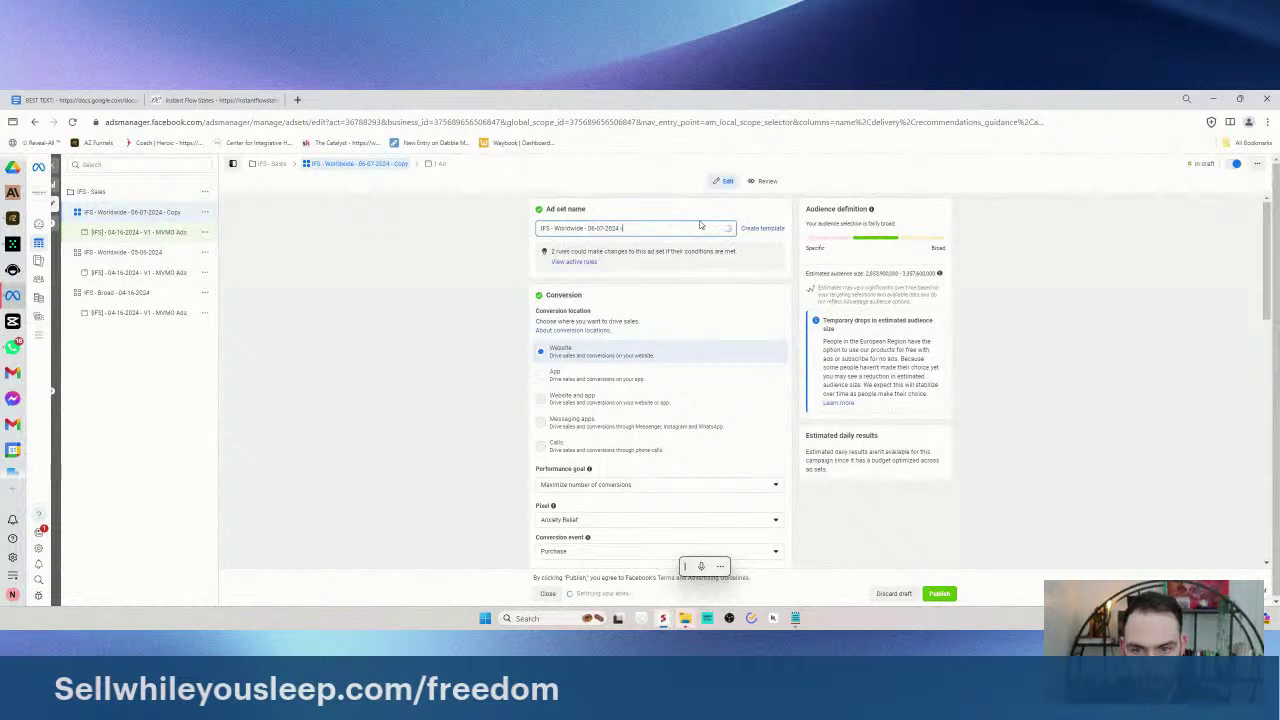
{"action": "key", "text": "BackSpace"}
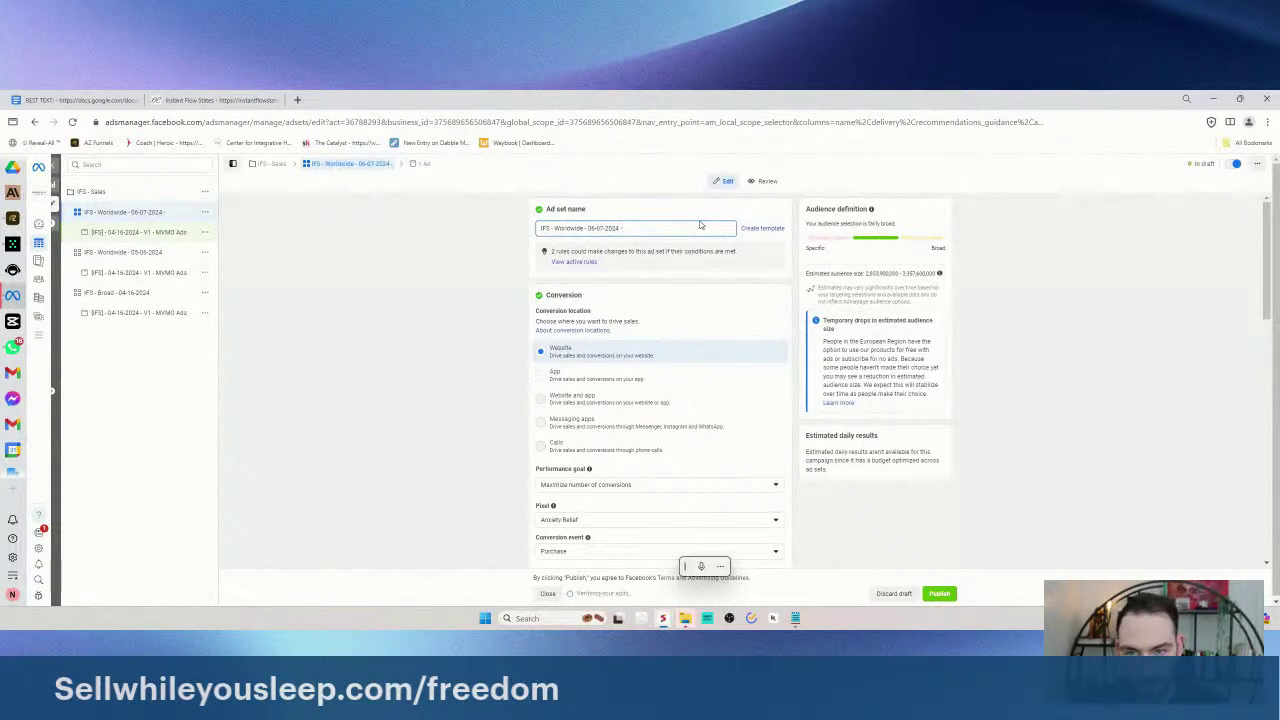
- Set the Advantage+ audience minimum age to 19
{"action": "scroll", "coordinate": [486, 297], "scroll_direction": "down", "scroll_amount": 3}
{"action": "scroll", "coordinate": [600, 260], "scroll_direction": "down", "scroll_amount": 5}
{"action": "scroll", "coordinate": [643, 329], "scroll_direction": "up", "scroll_amount": 2}
{"action": "scroll", "coordinate": [643, 329], "scroll_direction": "down", "scroll_amount": 5}
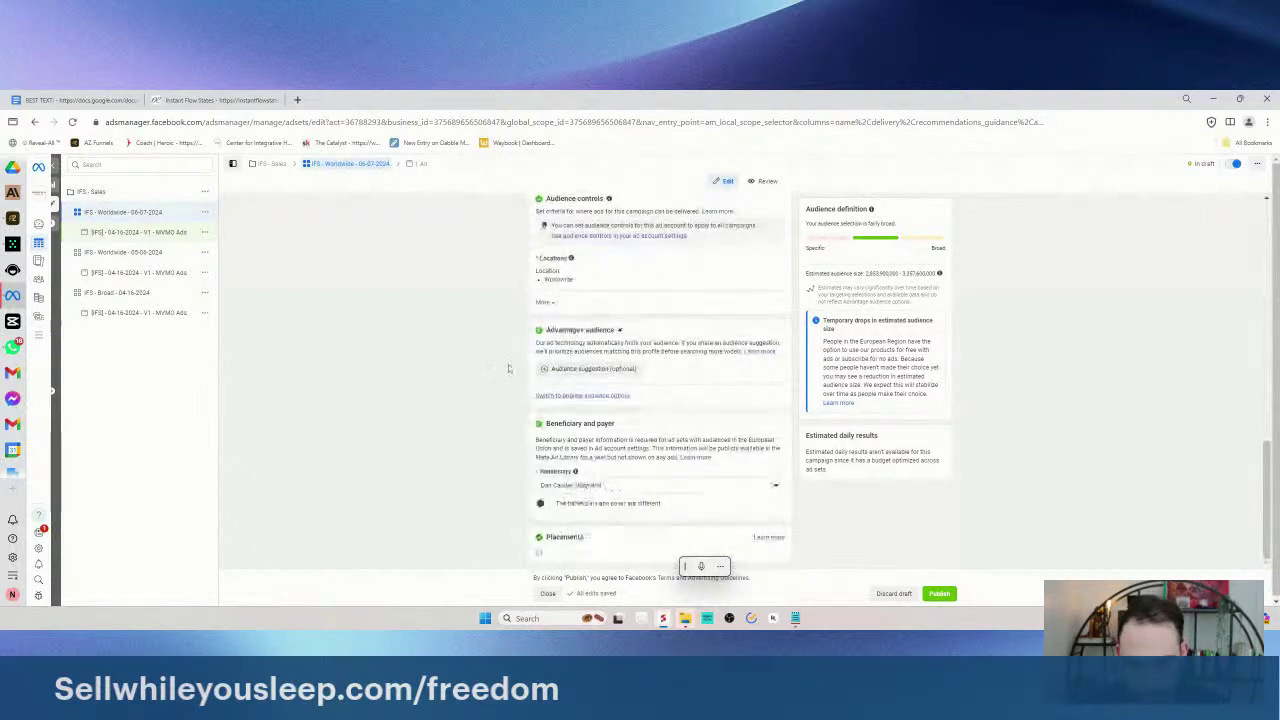
{"action": "left_click", "coordinate": [560, 369]}
{"action": "scroll", "coordinate": [560, 371], "scroll_direction": "down", "scroll_amount": 1}
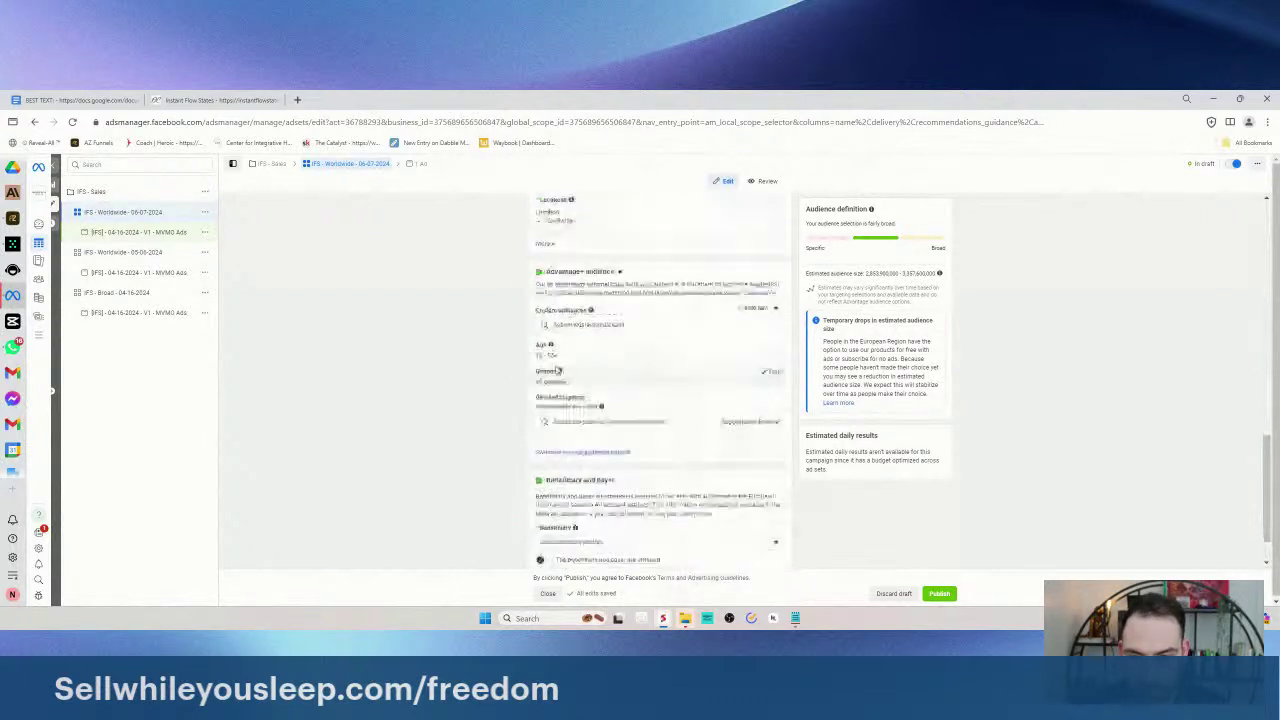
{"action": "left_click", "coordinate": [555, 358]}
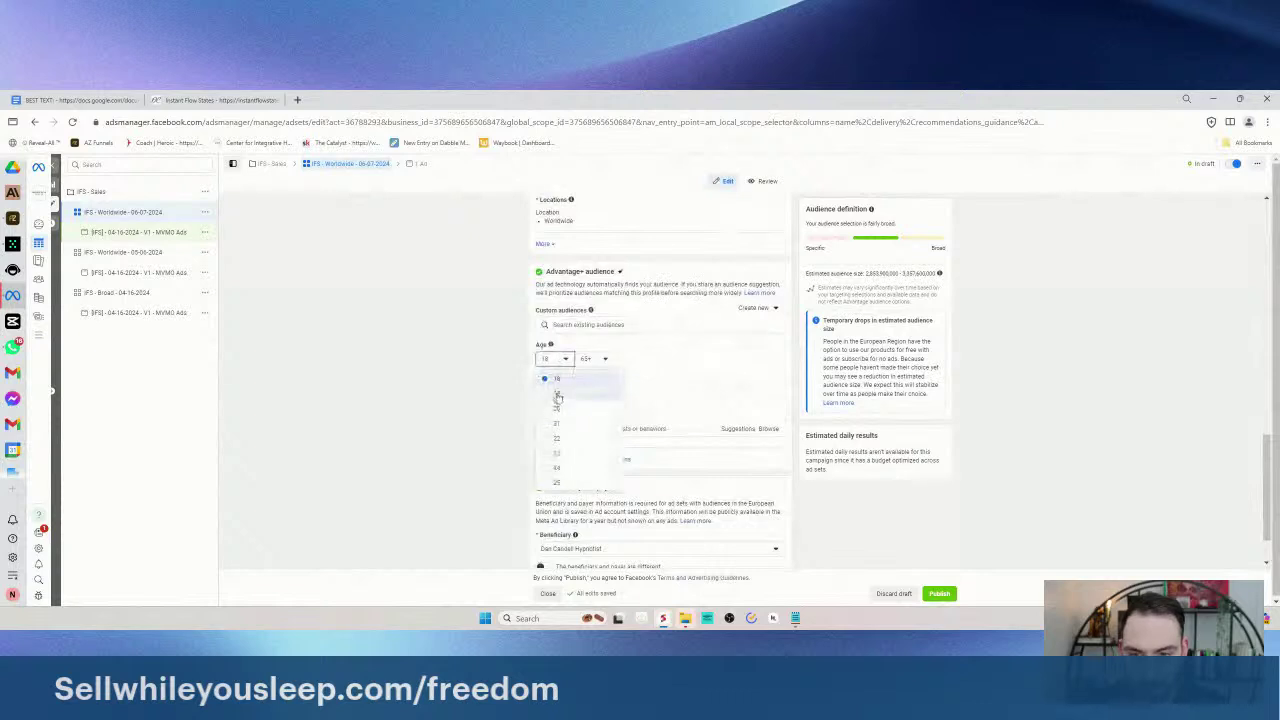
{"action": "left_click", "coordinate": [557, 394]}
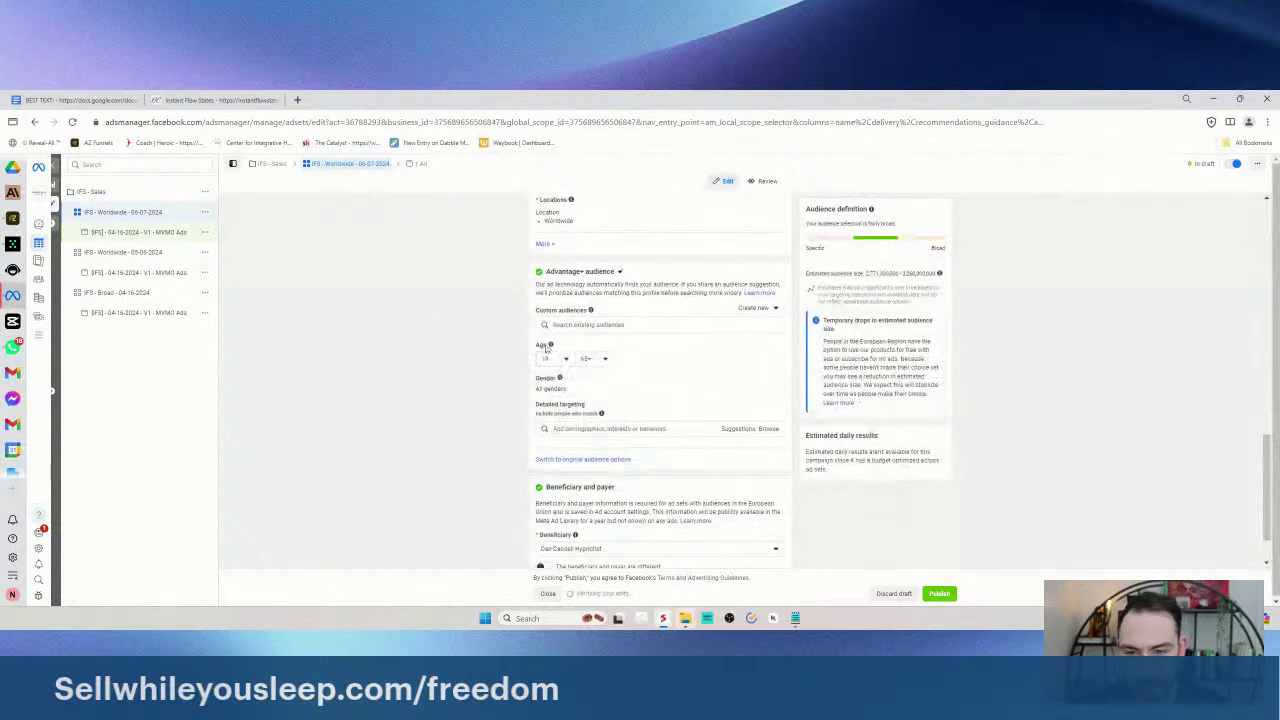
{"action": "scroll", "coordinate": [434, 389], "scroll_direction": "down", "scroll_amount": 1}
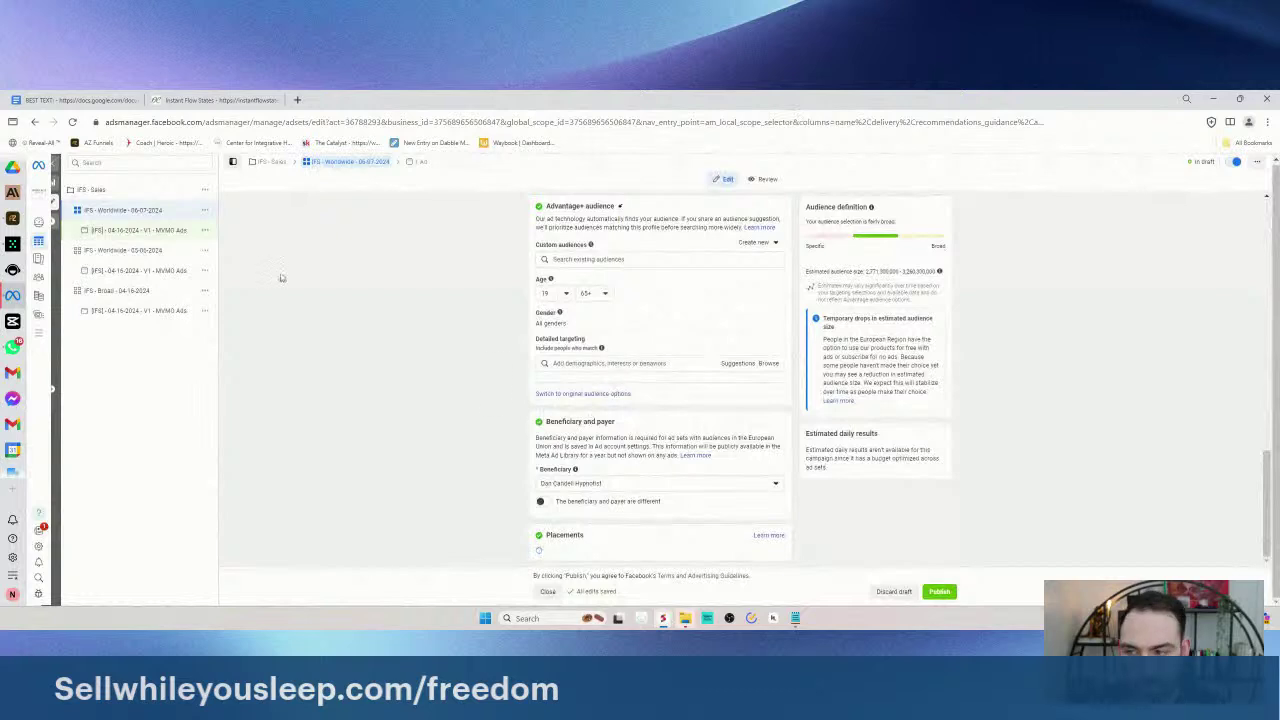
{"action": "scroll", "coordinate": [471, 305], "scroll_direction": "up", "scroll_amount": 8}
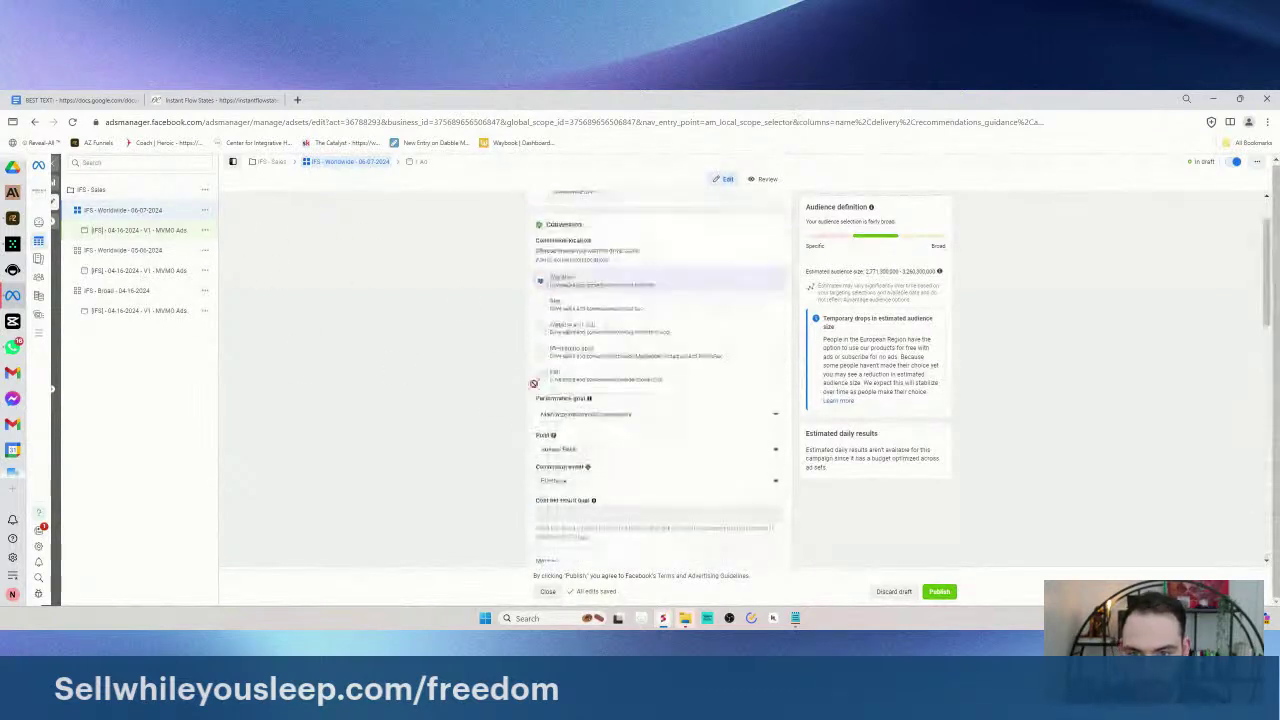
- Open the duplicated ad, select the date in its name, and scroll to Media
{"action": "left_click", "coordinate": [136, 237]}
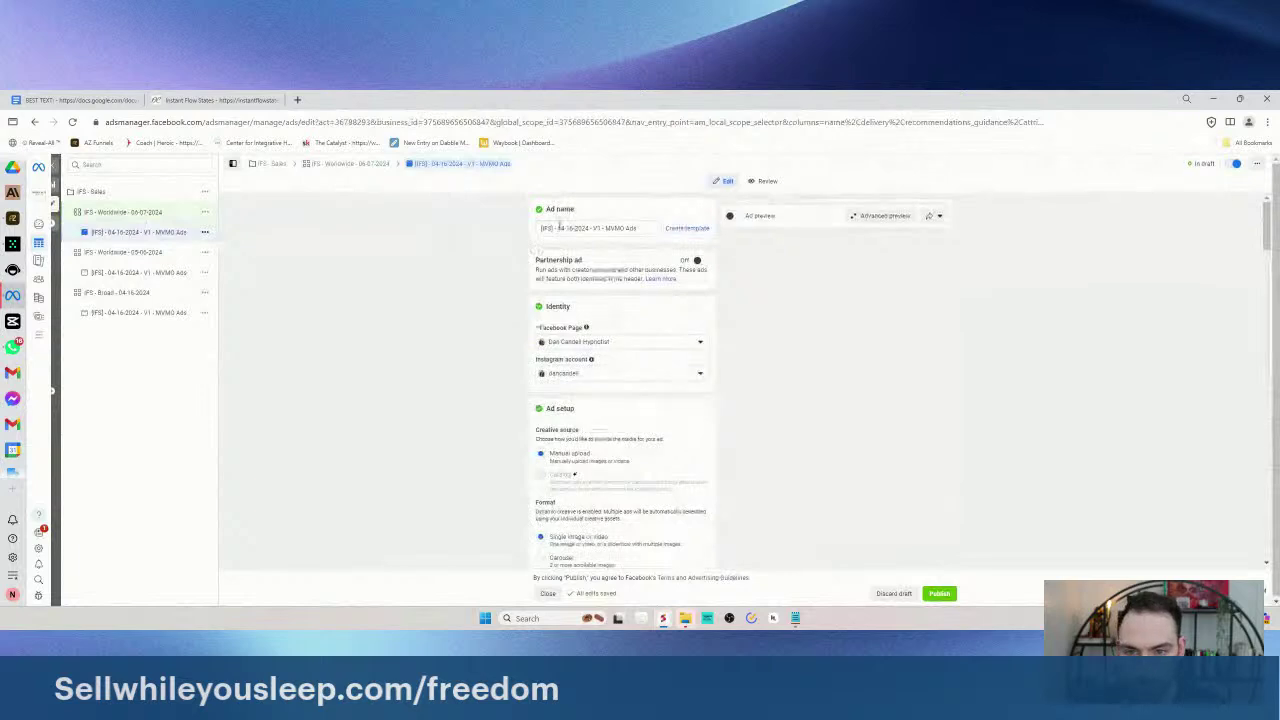
{"action": "left_click_drag", "start_coordinate": [557, 228], "coordinate": [583, 229]}
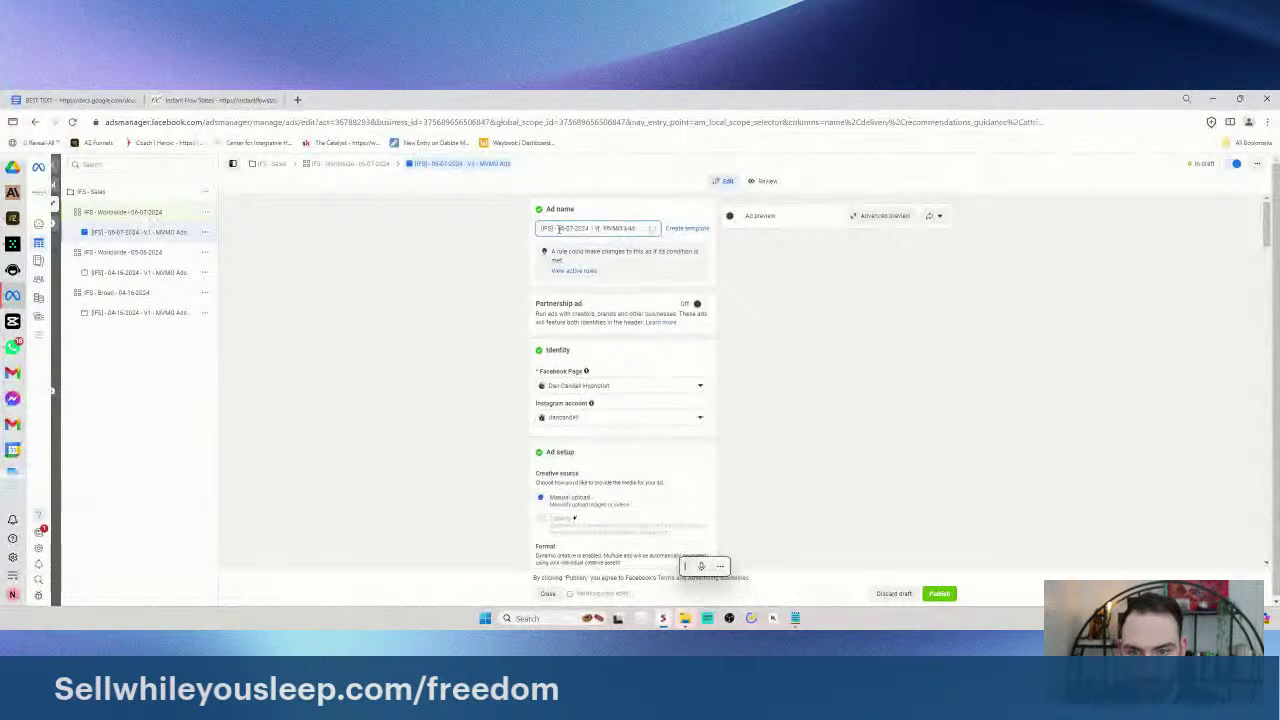
{"action": "scroll", "coordinate": [483, 420], "scroll_direction": "down", "scroll_amount": 5}
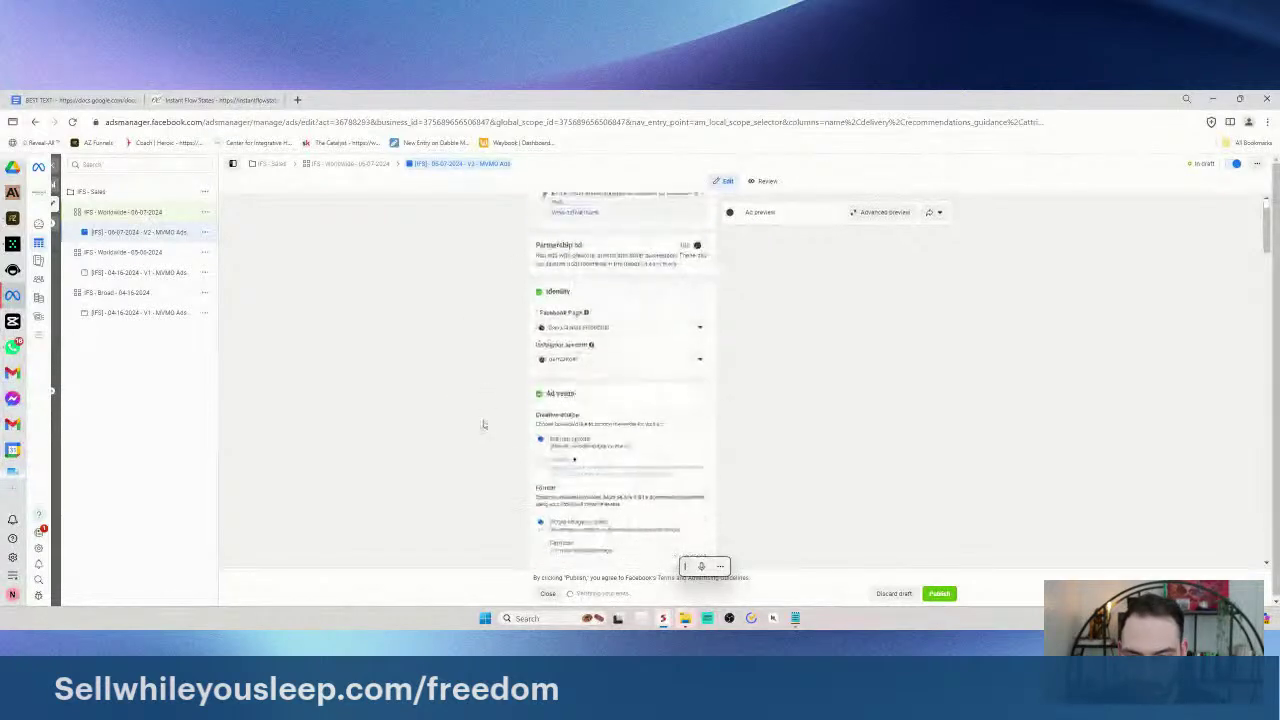
{"action": "scroll", "coordinate": [524, 398], "scroll_direction": "down", "scroll_amount": 8}
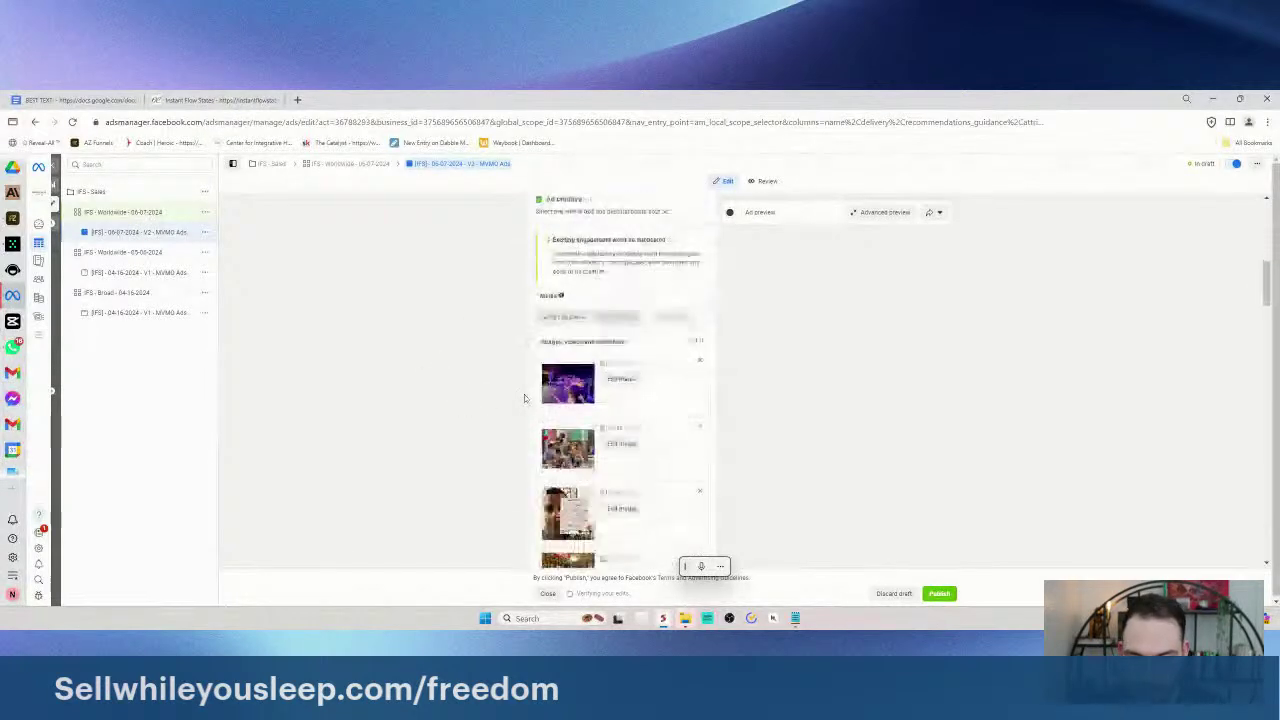
{"action": "scroll", "coordinate": [524, 390], "scroll_direction": "down", "scroll_amount": 1}
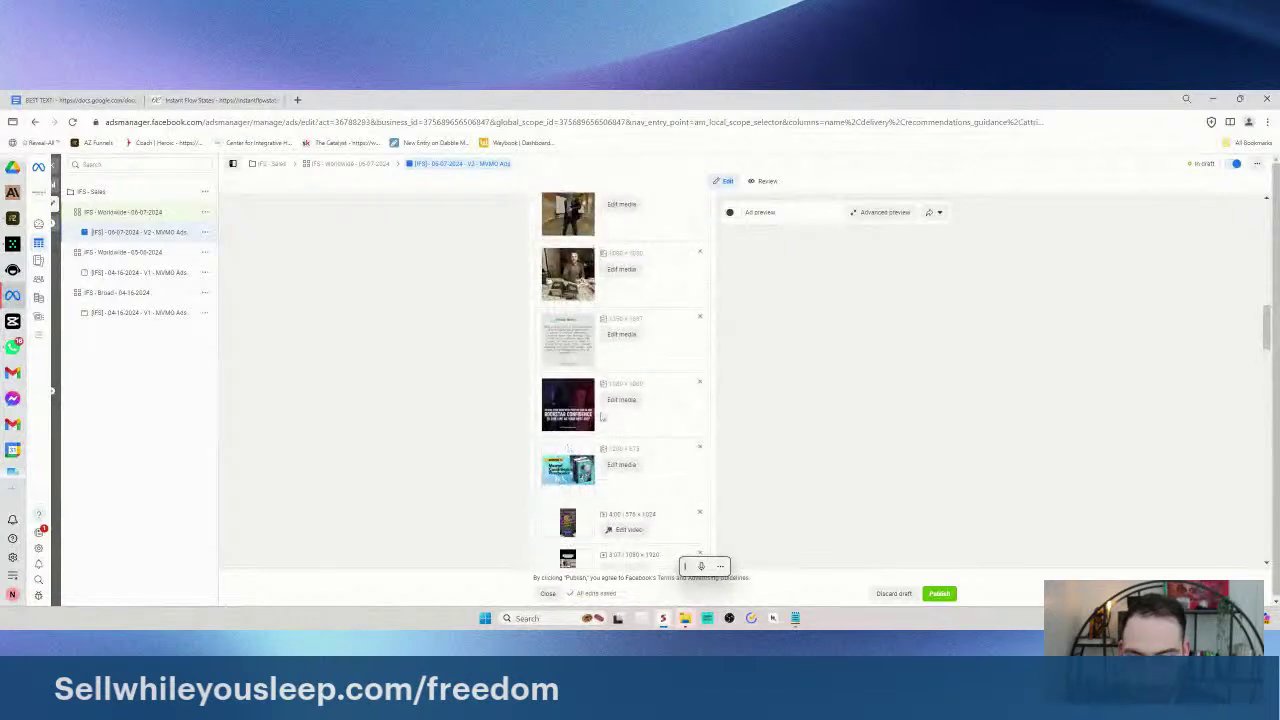
- Remove the conference, document, standing-man, group and concert images plus the 4:00 and 3:07 videos
{"action": "left_click", "coordinate": [699, 383]}
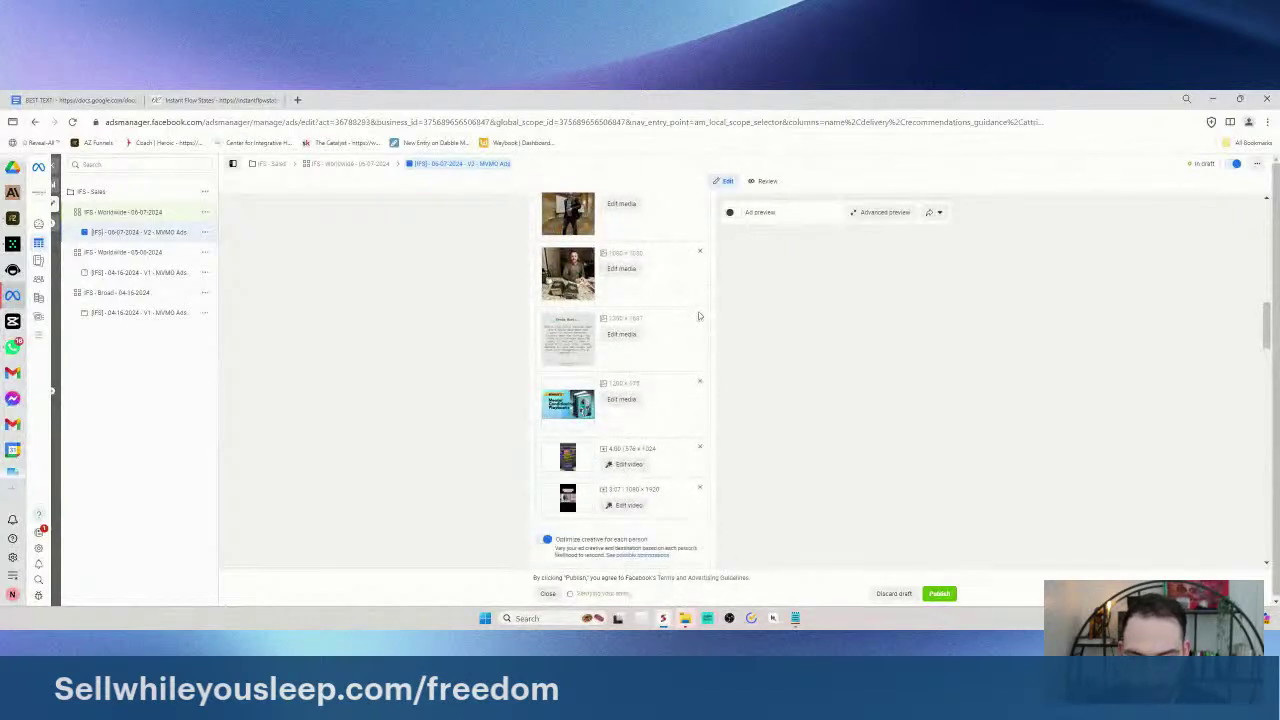
{"action": "left_click", "coordinate": [699, 316]}
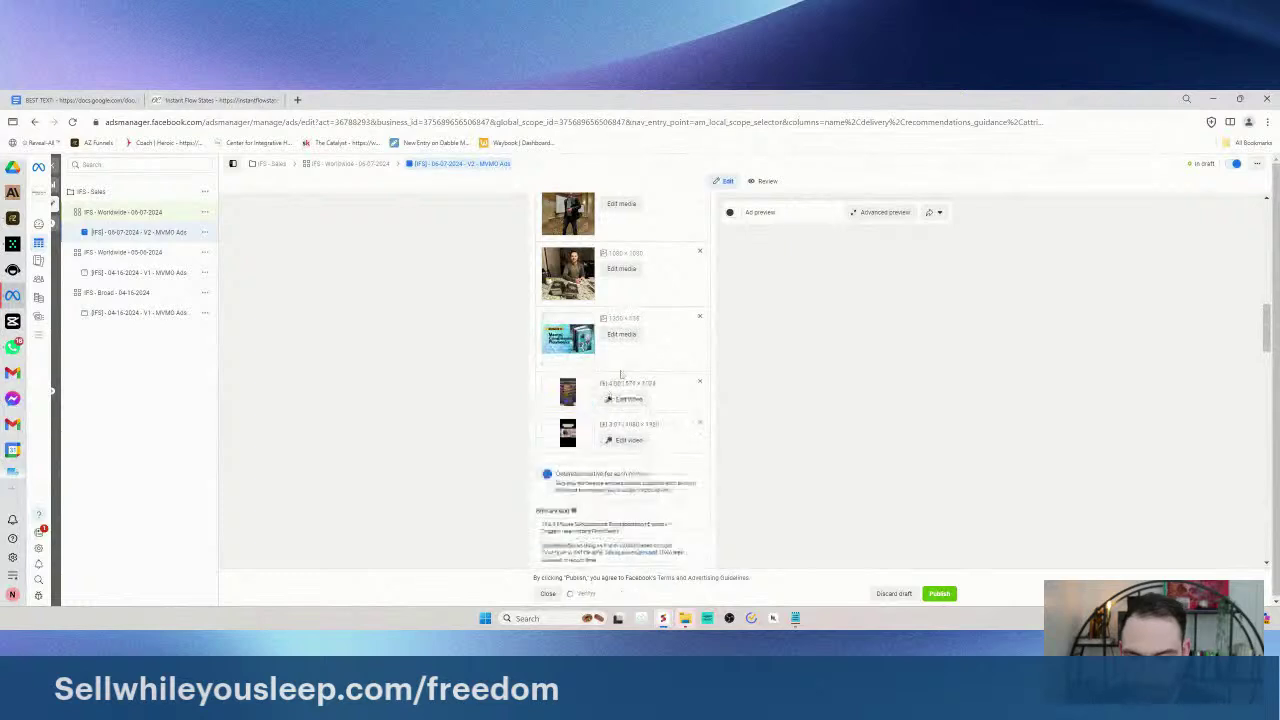
{"action": "left_click", "coordinate": [699, 383]}
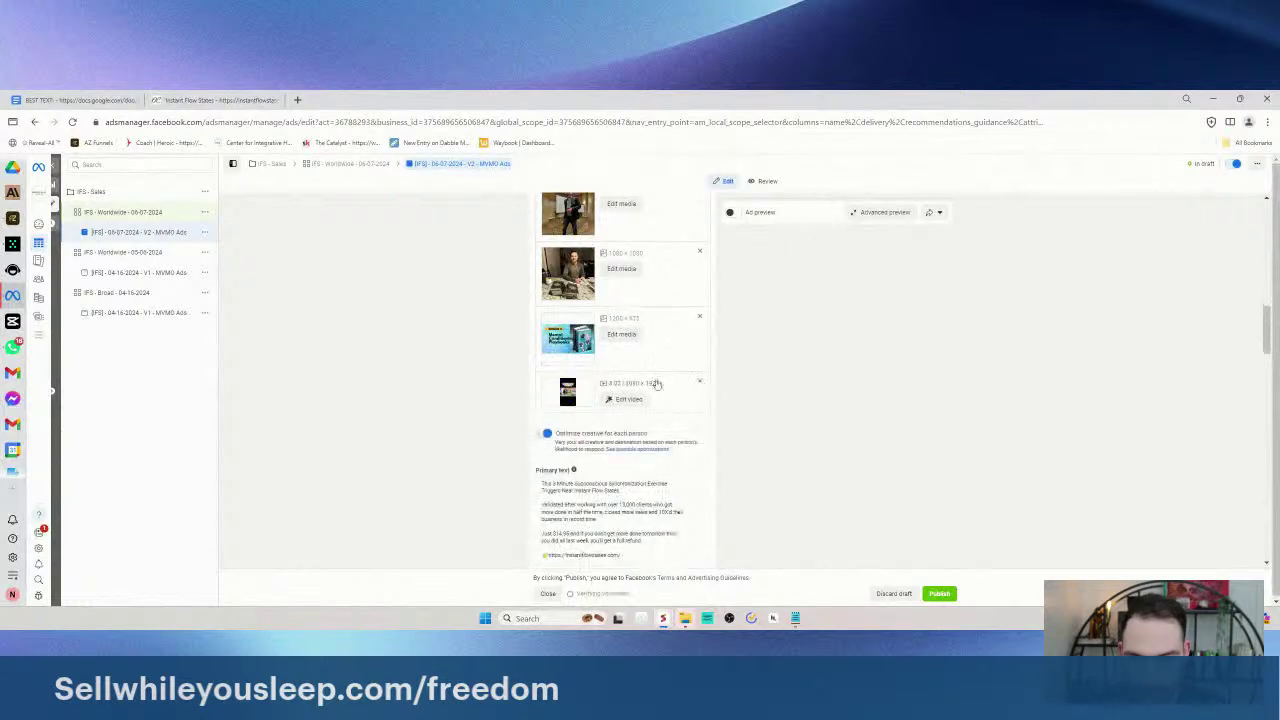
{"action": "left_click", "coordinate": [699, 383]}
{"action": "scroll", "coordinate": [562, 431], "scroll_direction": "up", "scroll_amount": 2}
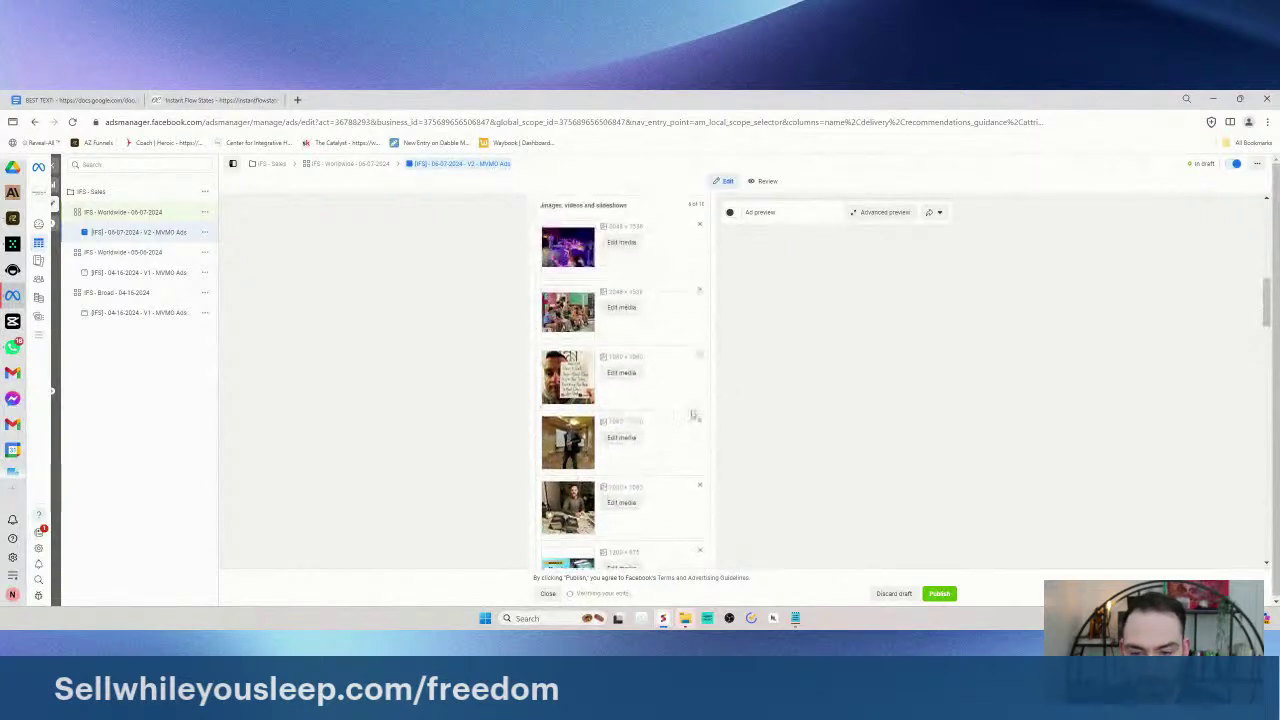
{"action": "left_click", "coordinate": [699, 422]}
{"action": "left_click", "coordinate": [699, 355]}
{"action": "left_click", "coordinate": [699, 290]}
{"action": "left_click", "coordinate": [700, 227]}
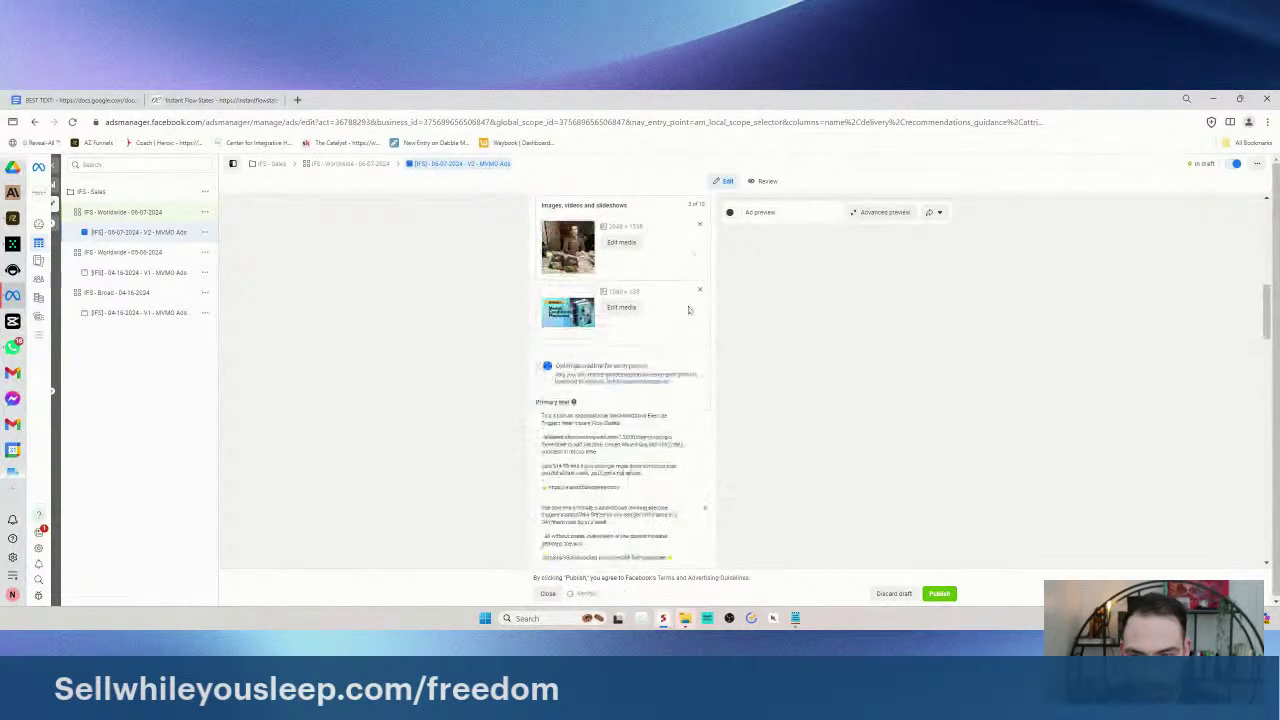
{"action": "scroll", "coordinate": [625, 340], "scroll_direction": "up", "scroll_amount": 2}
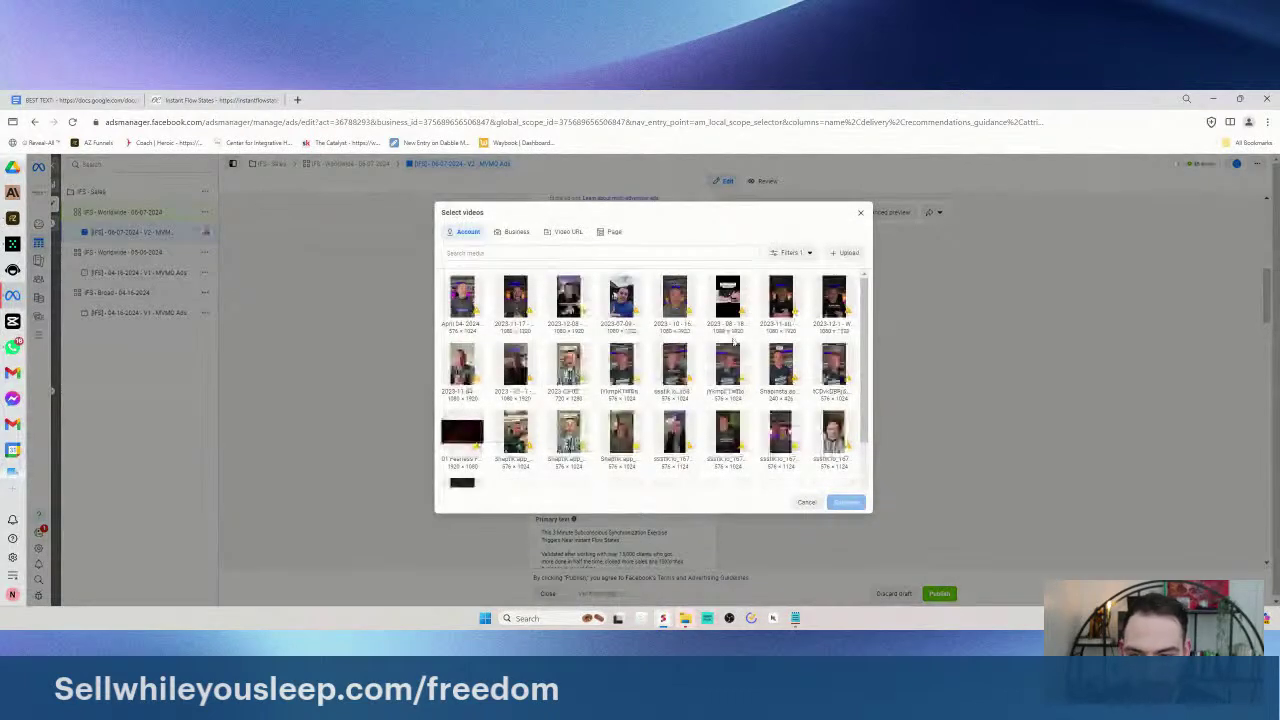
- Add the Hypnotize video from the account's video library to the ad's media
{"action": "scroll", "coordinate": [570, 372], "scroll_direction": "down", "scroll_amount": 2}
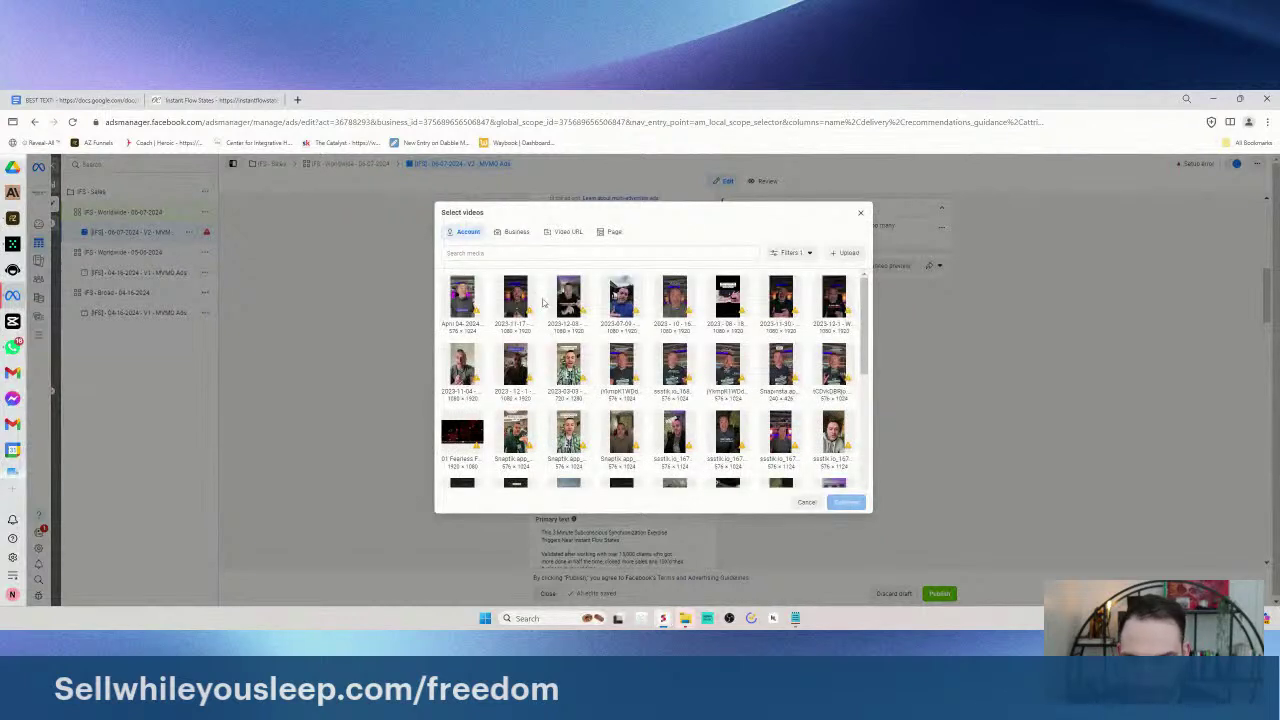
{"action": "scroll", "coordinate": [593, 331], "scroll_direction": "down", "scroll_amount": 3}
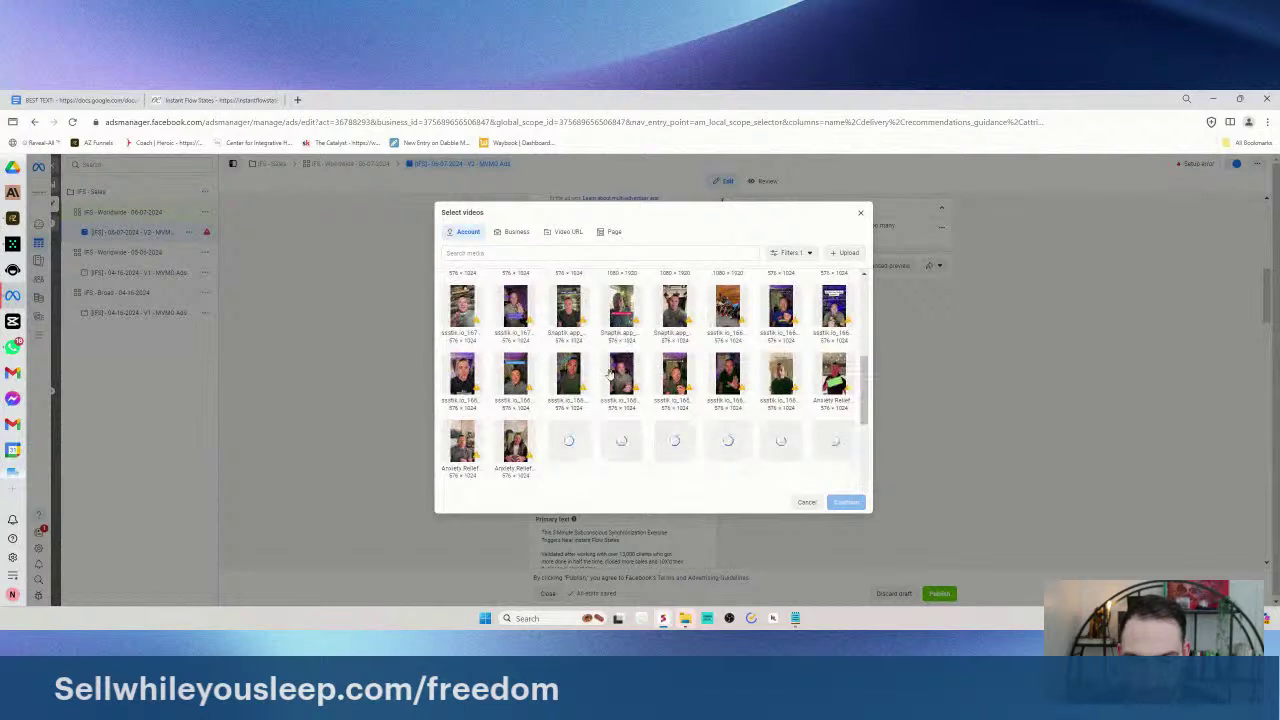
{"action": "scroll", "coordinate": [613, 408], "scroll_direction": "down", "scroll_amount": 2}
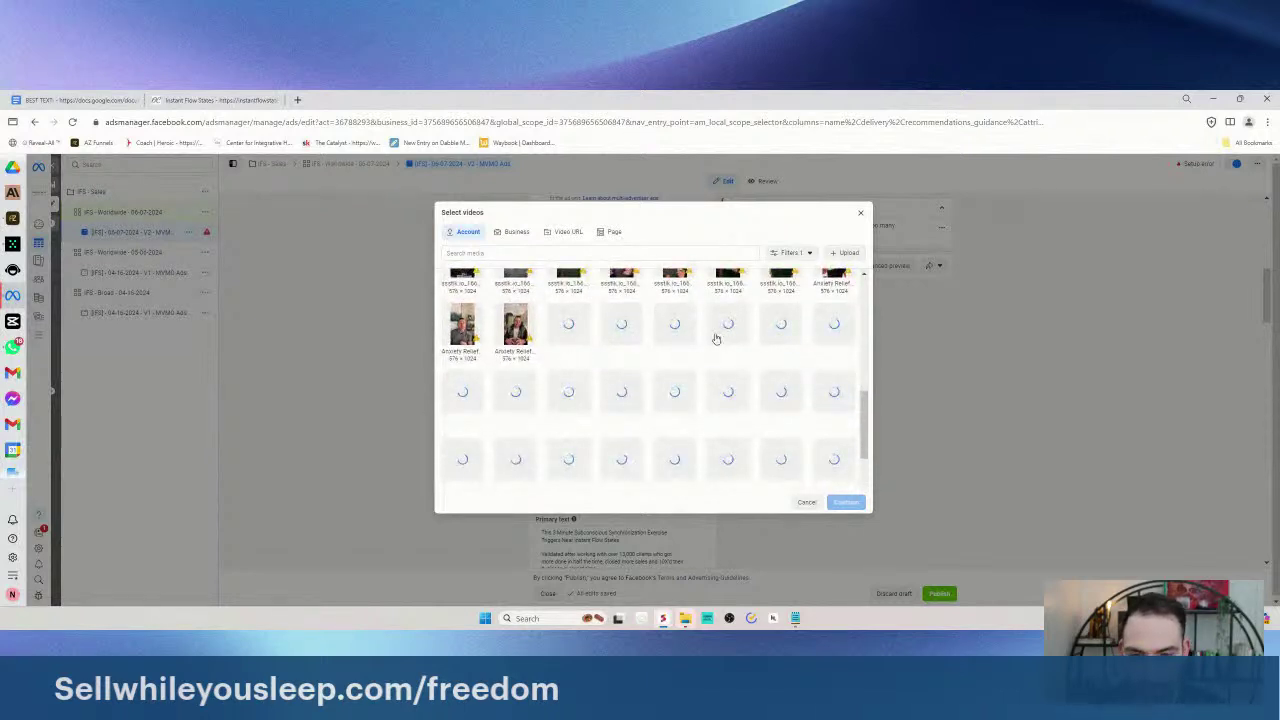
{"action": "scroll", "coordinate": [690, 350], "scroll_direction": "down", "scroll_amount": 1}
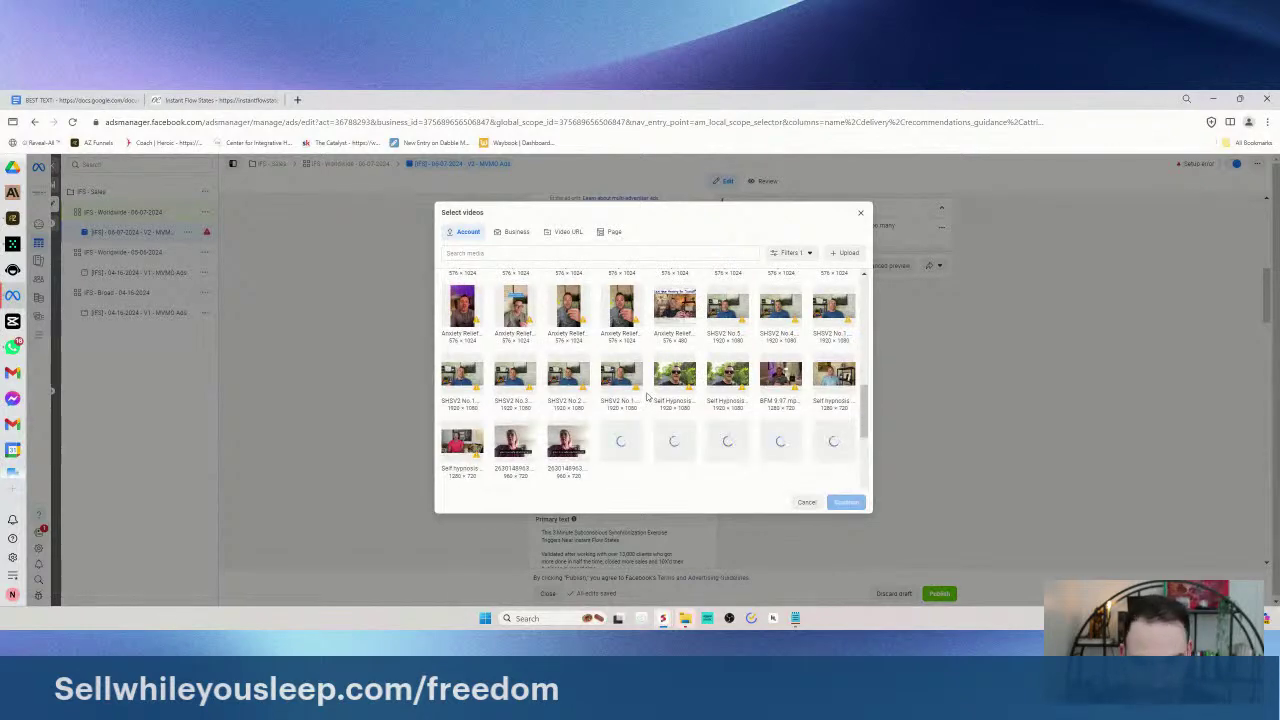
{"action": "scroll", "coordinate": [646, 398], "scroll_direction": "down", "scroll_amount": 3}
{"action": "scroll", "coordinate": [667, 385], "scroll_direction": "down", "scroll_amount": 1}
{"action": "scroll", "coordinate": [678, 378], "scroll_direction": "down", "scroll_amount": 2}
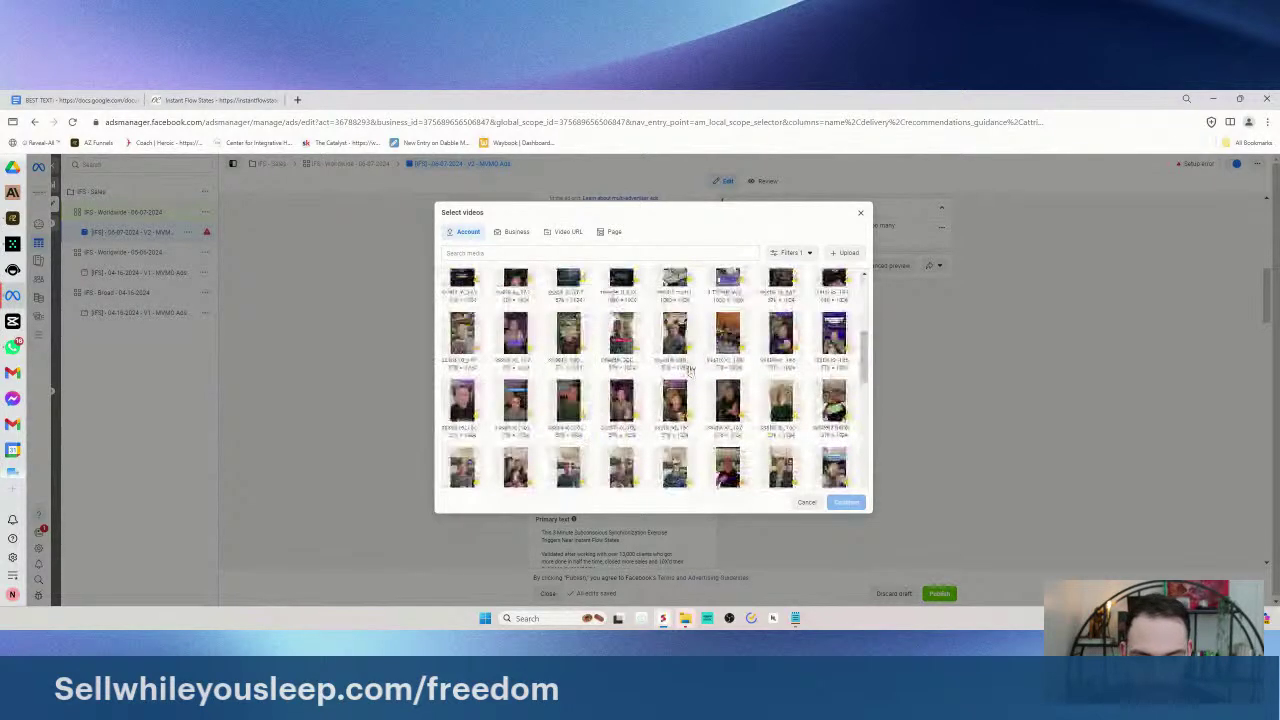
{"action": "scroll", "coordinate": [690, 370], "scroll_direction": "down", "scroll_amount": 5}
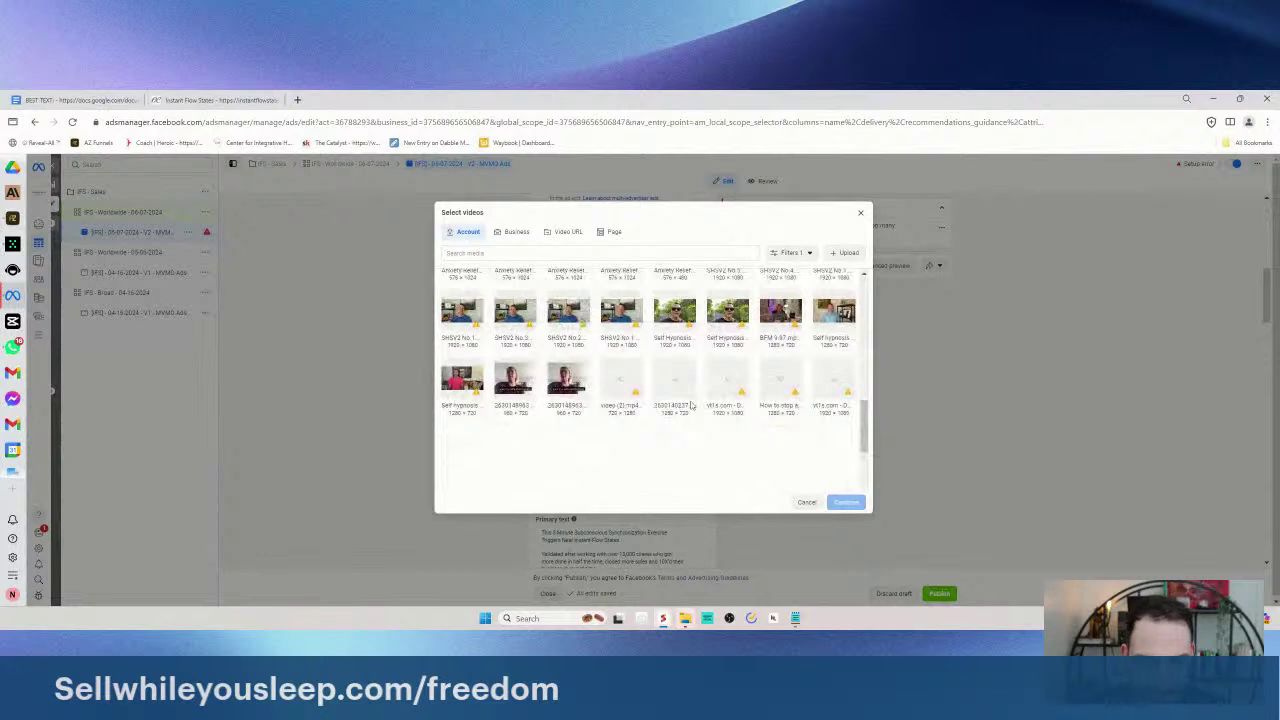
{"action": "scroll", "coordinate": [690, 414], "scroll_direction": "down", "scroll_amount": 5}
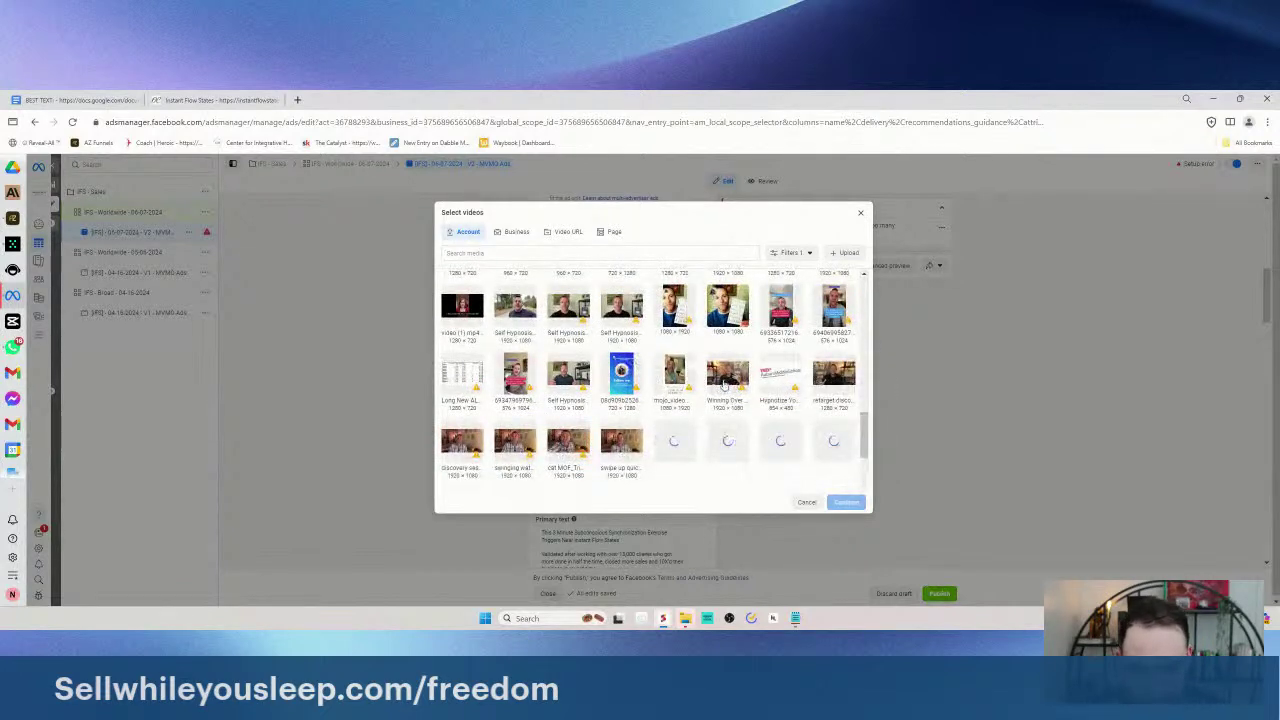
{"action": "left_click", "coordinate": [775, 380]}
{"action": "scroll", "coordinate": [660, 420], "scroll_direction": "down", "scroll_amount": 3}
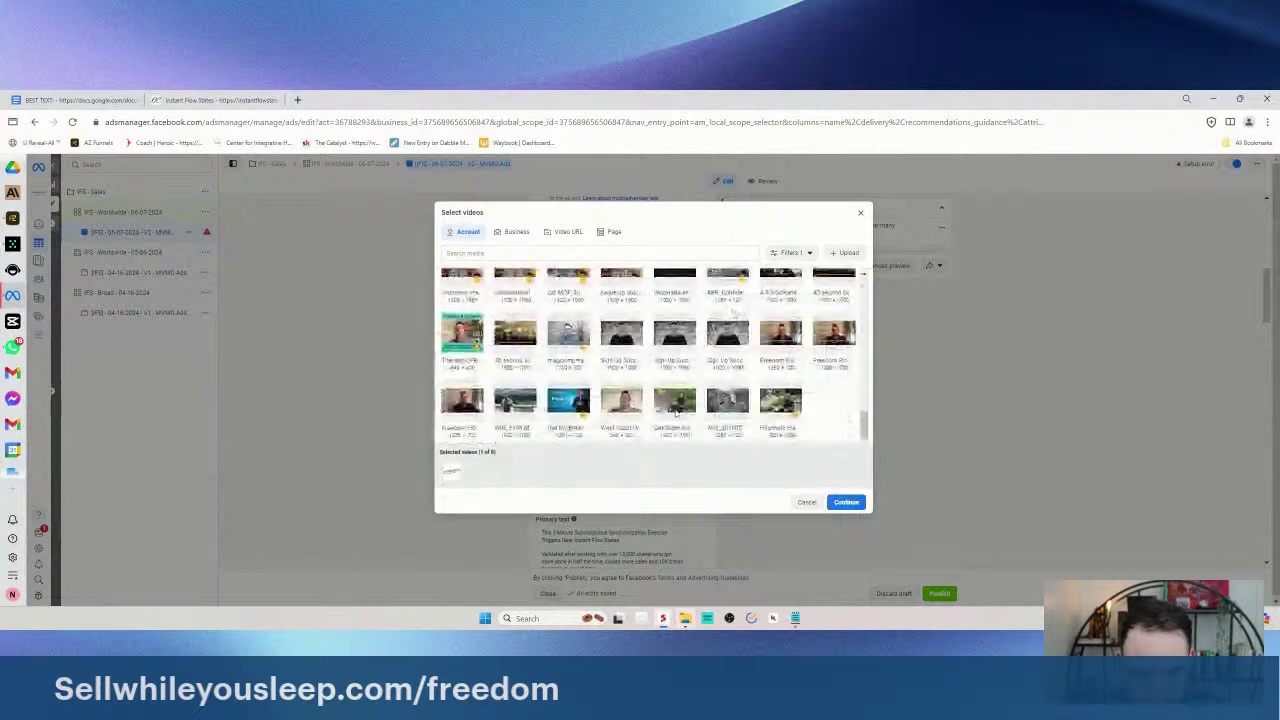
{"action": "scroll", "coordinate": [660, 425], "scroll_direction": "down", "scroll_amount": 5}
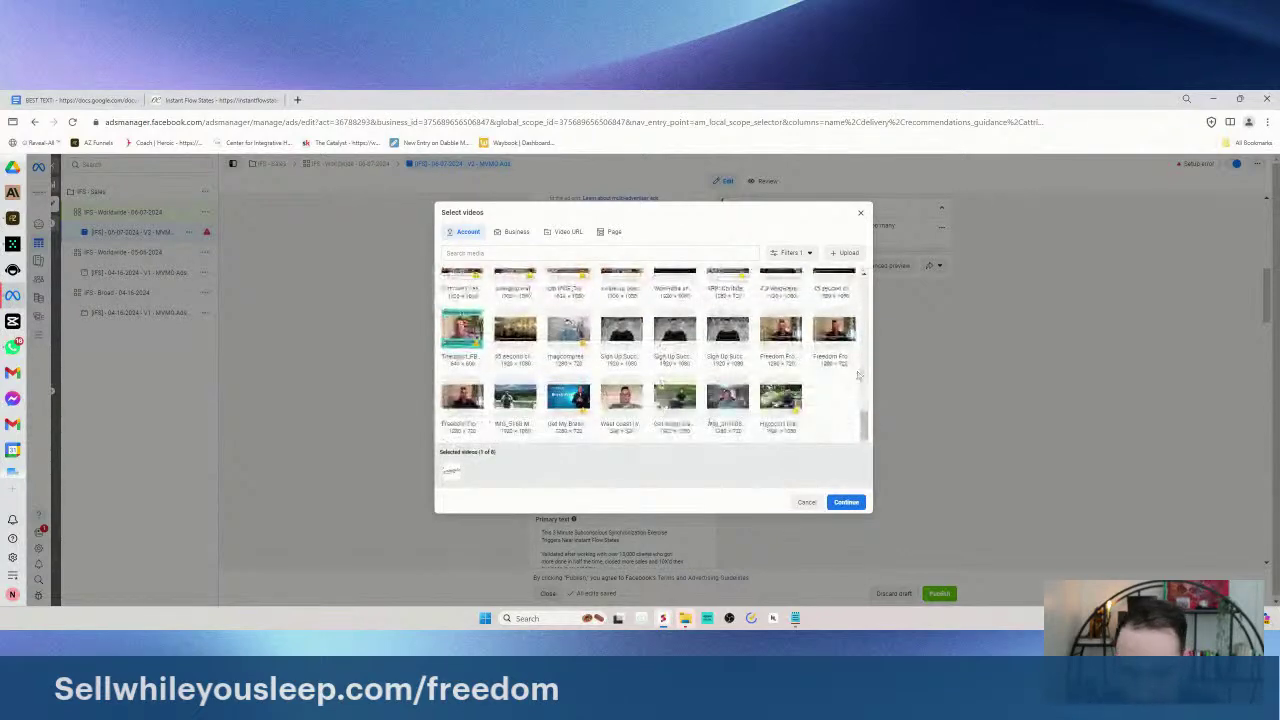
{"action": "left_click", "coordinate": [846, 501]}
{"action": "left_click", "coordinate": [562, 297]}
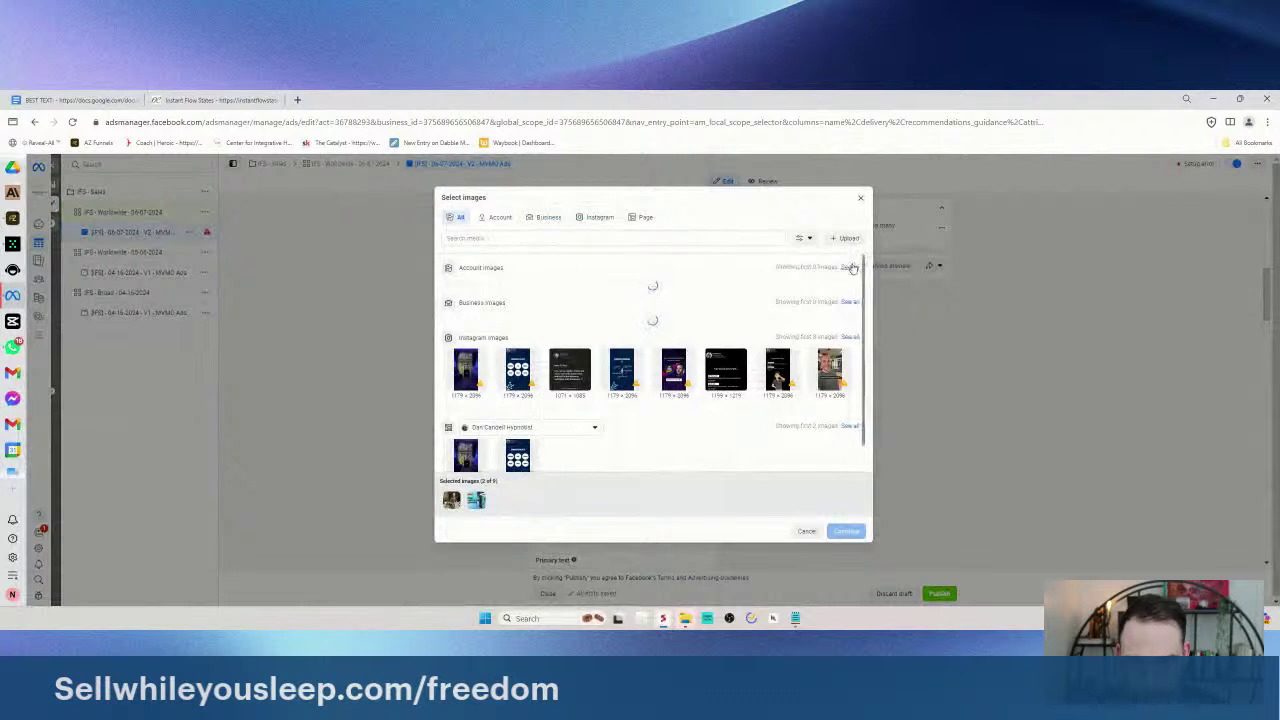
- Filter the image library to Account images and pick two more, reaching 4 of 9
{"action": "scroll", "coordinate": [630, 360], "scroll_direction": "down", "scroll_amount": 3}
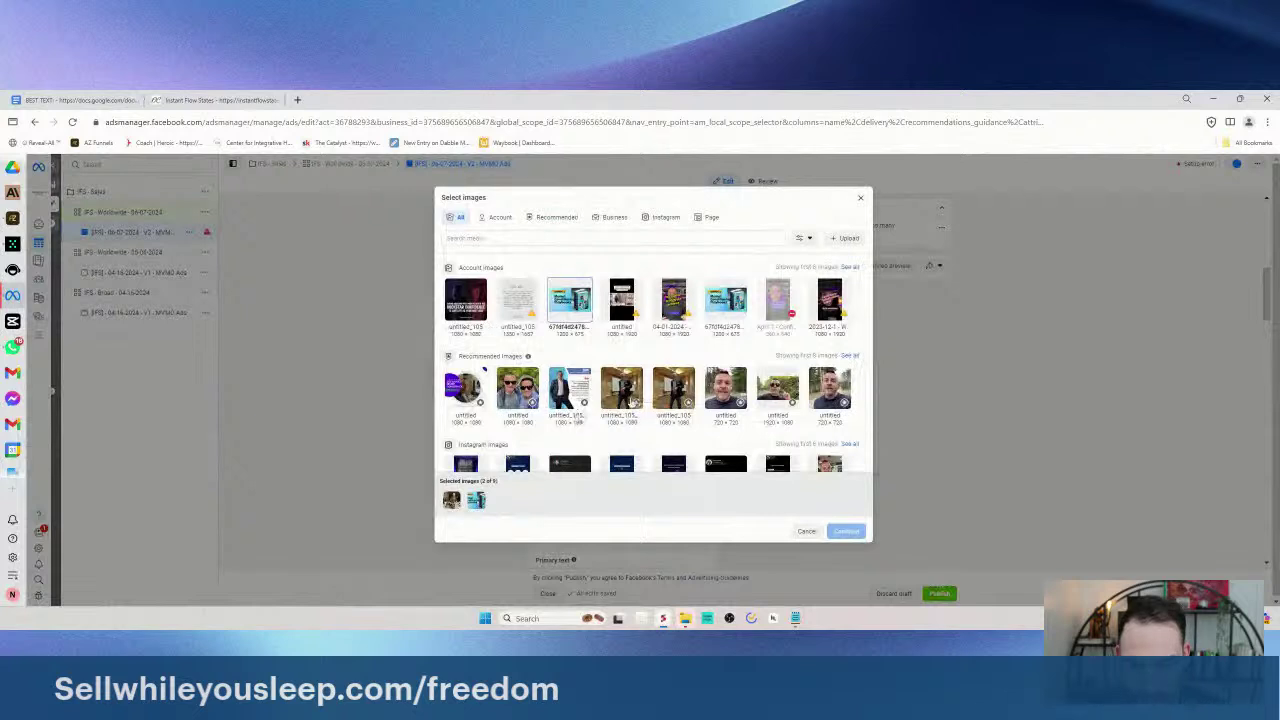
{"action": "left_click", "coordinate": [849, 267]}
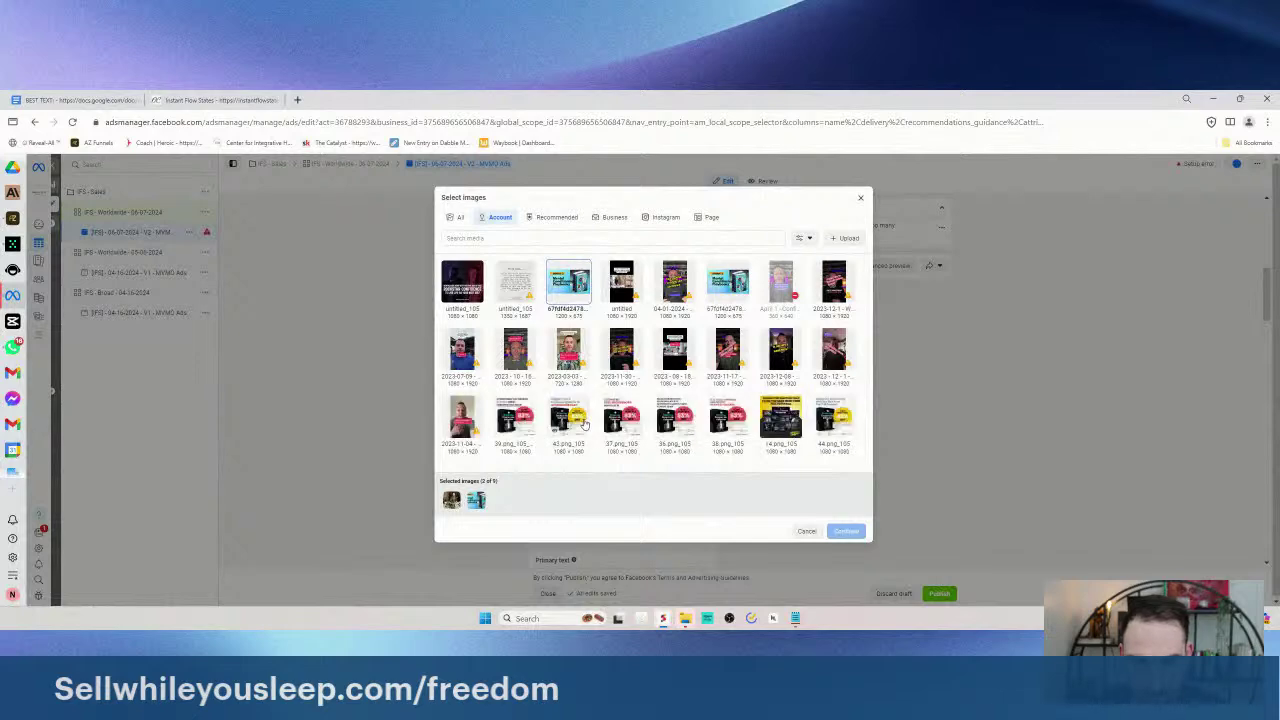
{"action": "scroll", "coordinate": [710, 419], "scroll_direction": "down", "scroll_amount": 1}
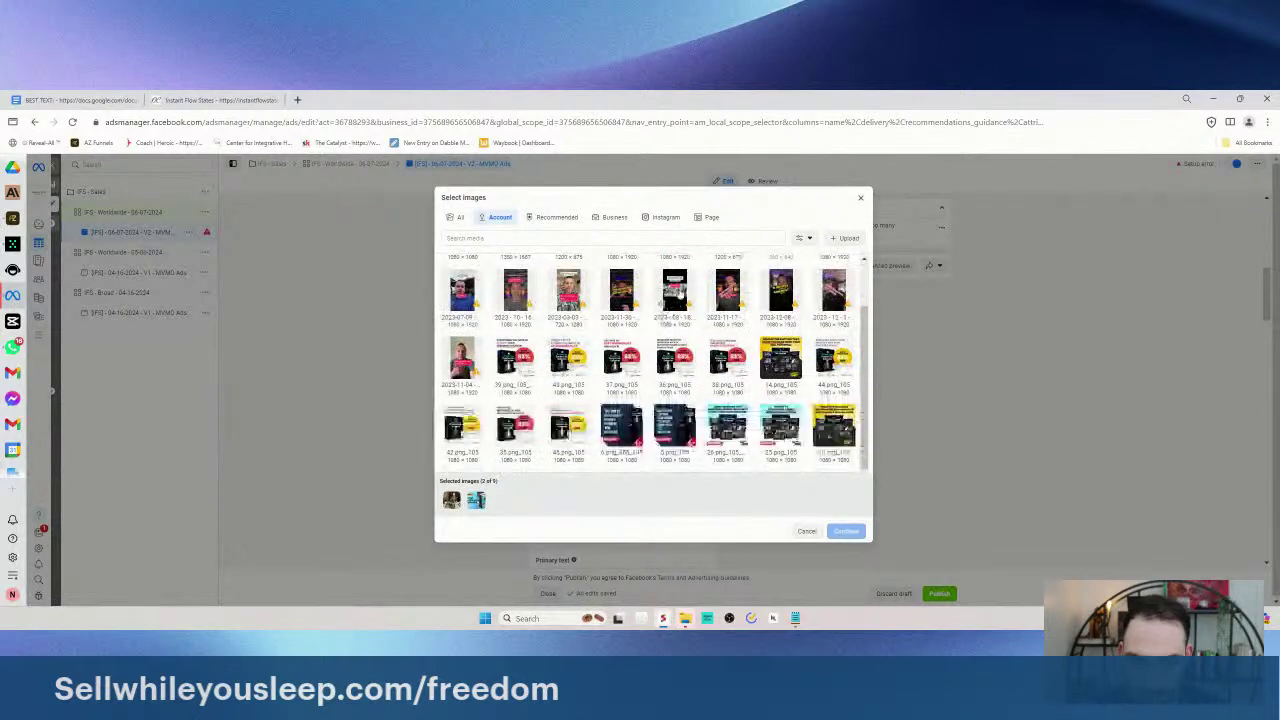
{"action": "scroll", "coordinate": [759, 406], "scroll_direction": "down", "scroll_amount": 1}
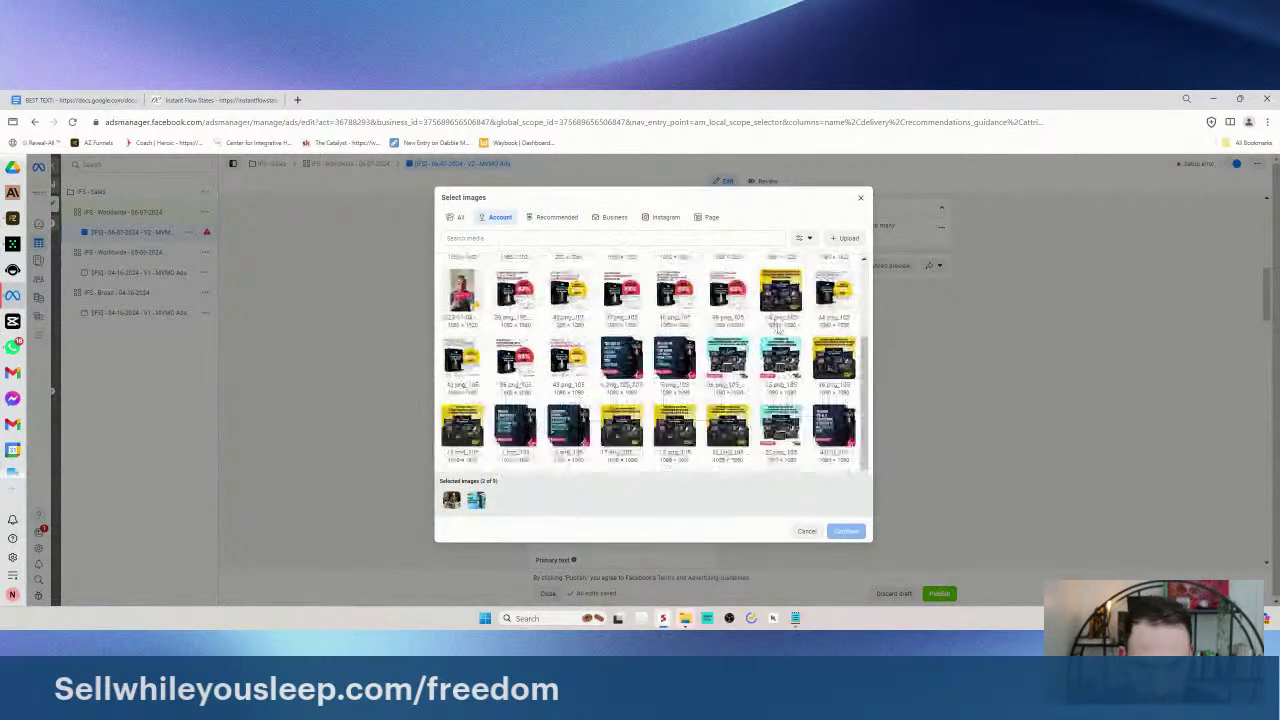
{"action": "scroll", "coordinate": [700, 345], "scroll_direction": "down", "scroll_amount": 1}
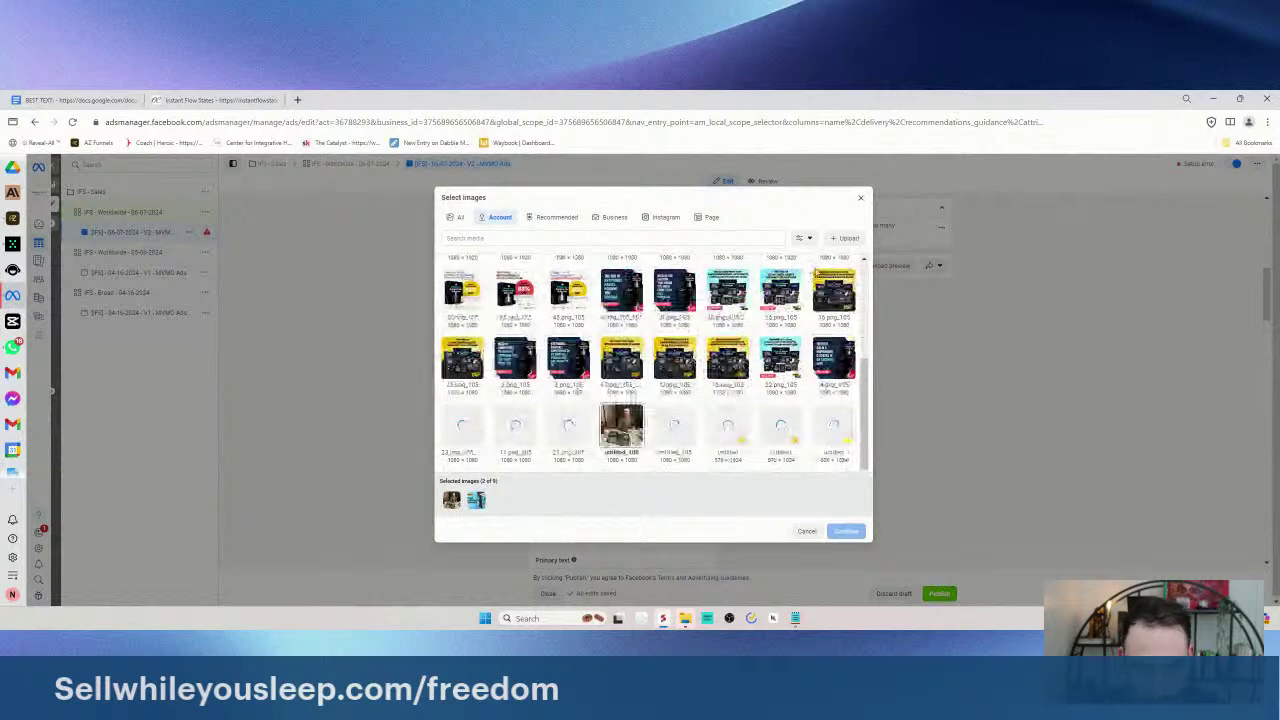
{"action": "scroll", "coordinate": [788, 333], "scroll_direction": "down", "scroll_amount": 1}
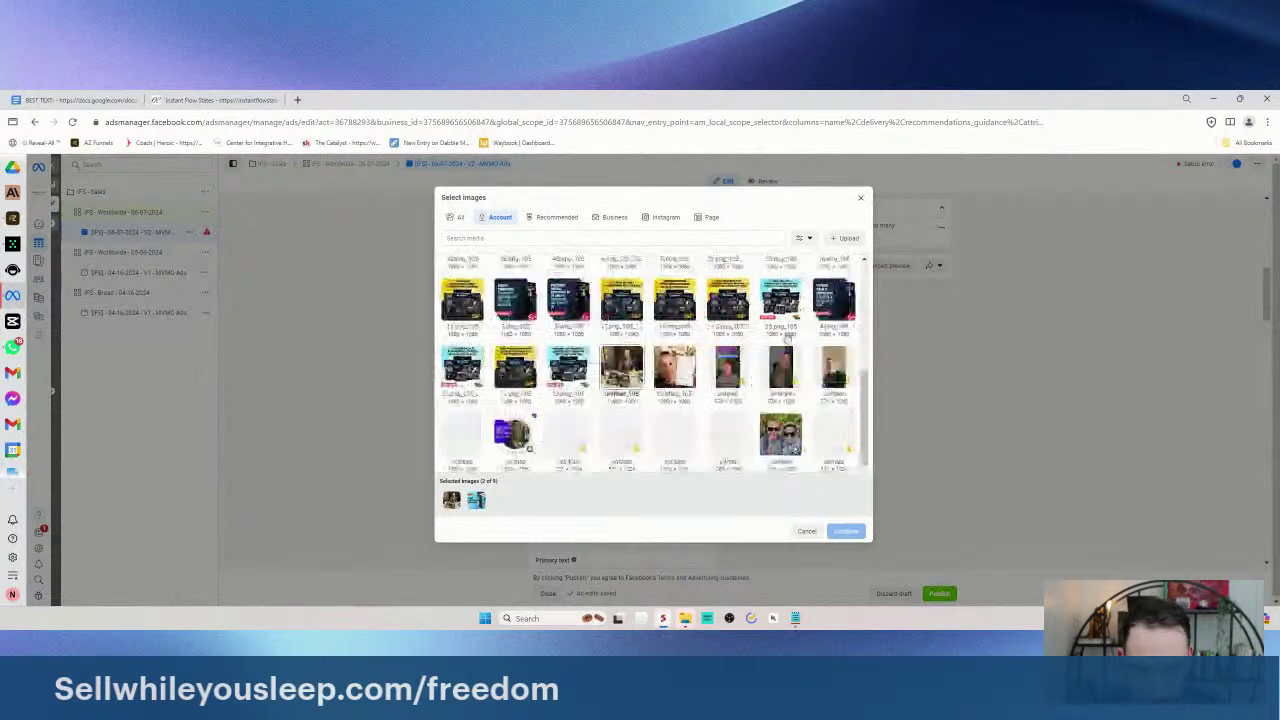
{"action": "scroll", "coordinate": [788, 333], "scroll_direction": "down", "scroll_amount": 1}
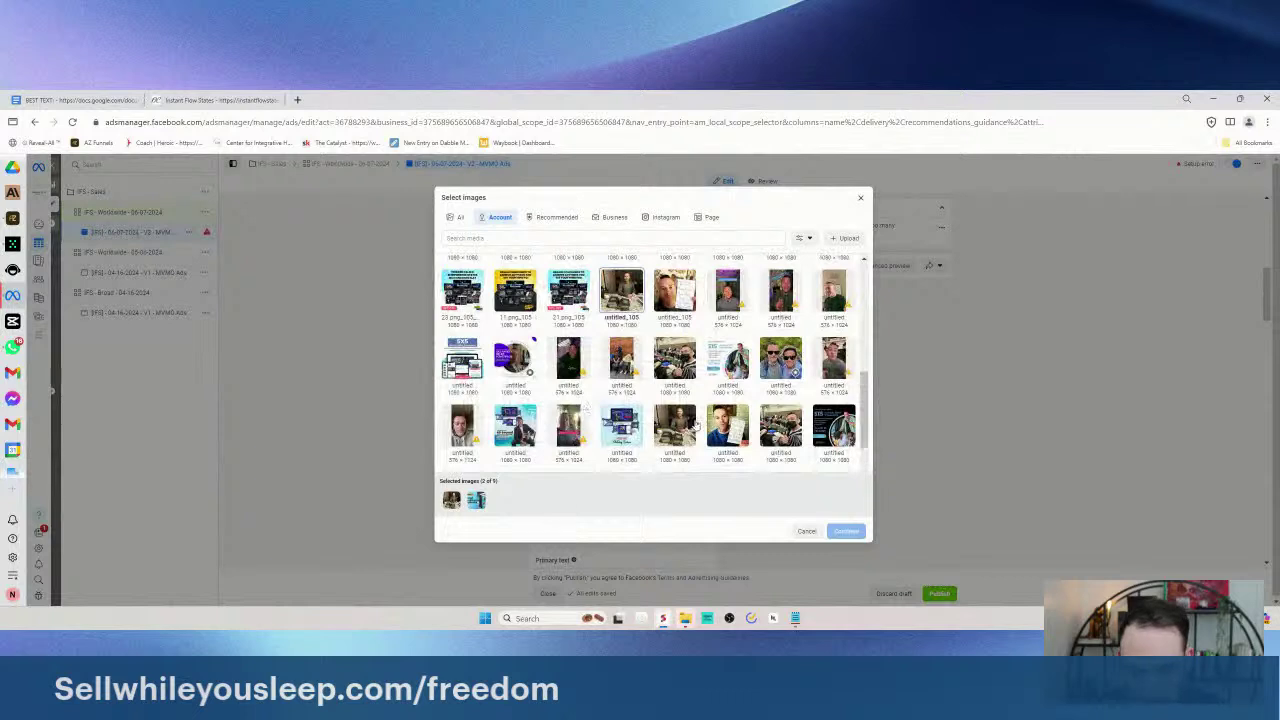
{"action": "scroll", "coordinate": [800, 376], "scroll_direction": "down", "scroll_amount": 1}
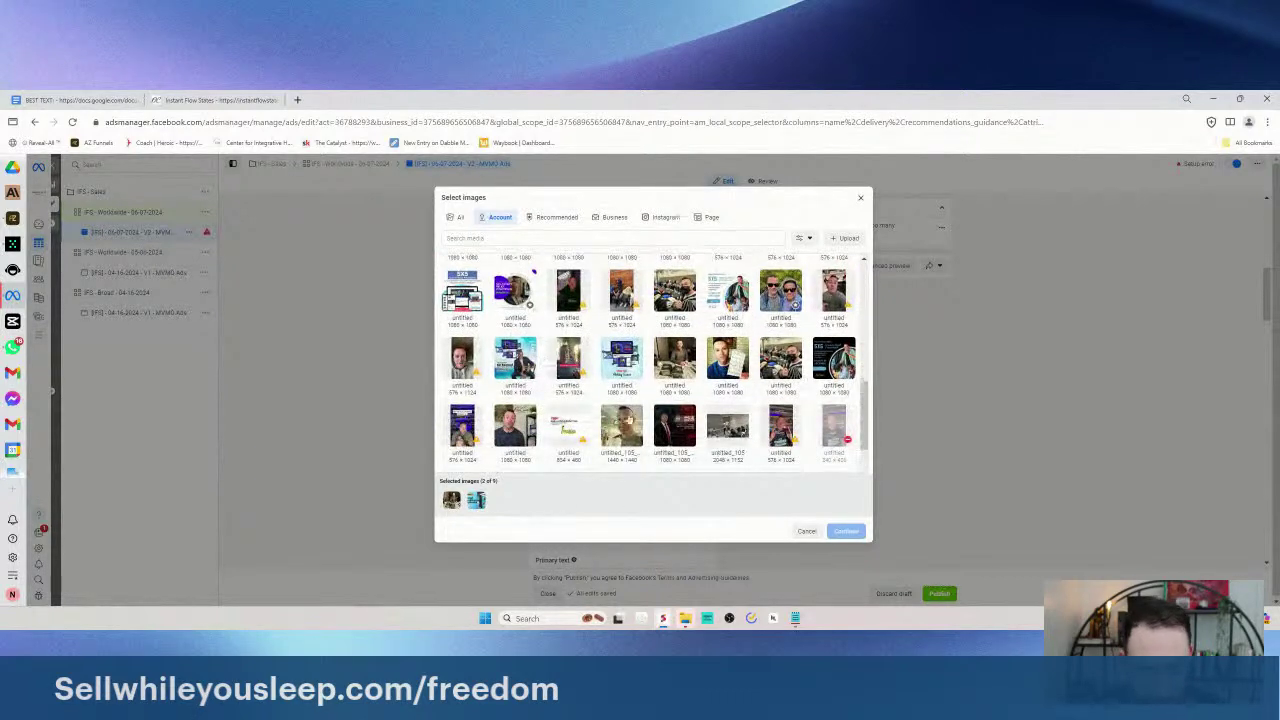
{"action": "scroll", "coordinate": [678, 418], "scroll_direction": "down", "scroll_amount": 1}
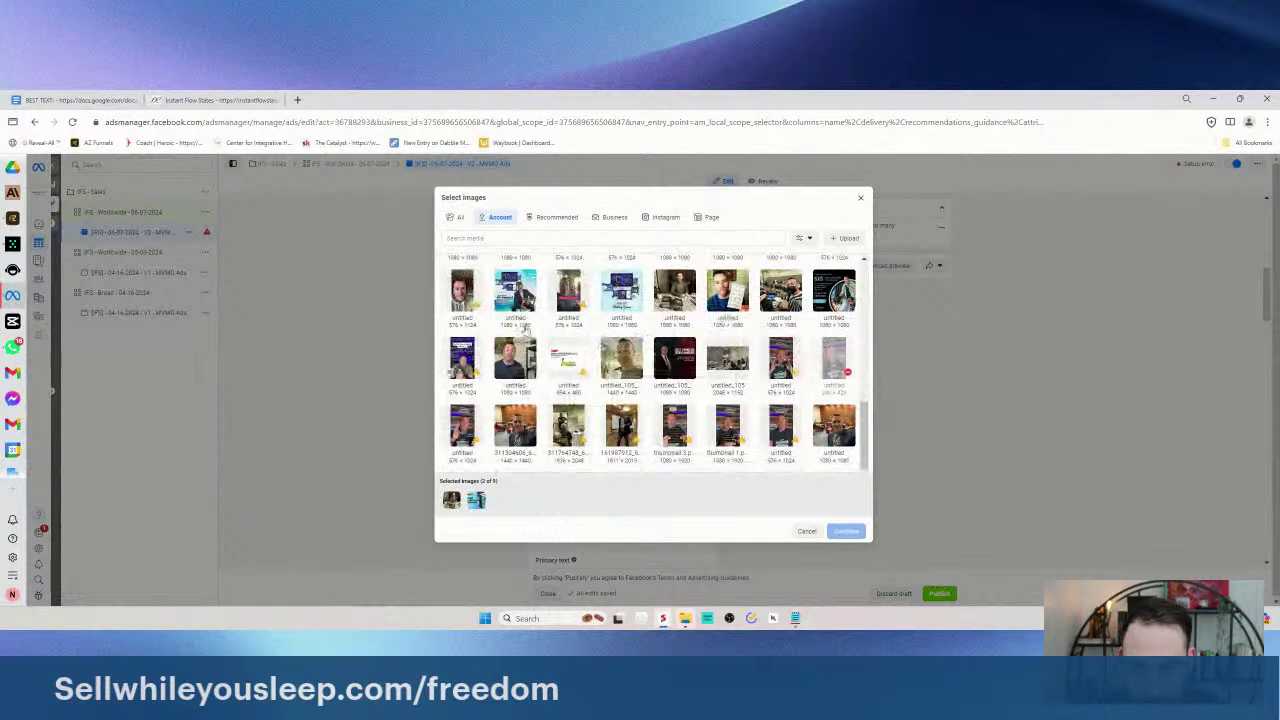
{"action": "scroll", "coordinate": [520, 335], "scroll_direction": "down", "scroll_amount": 1}
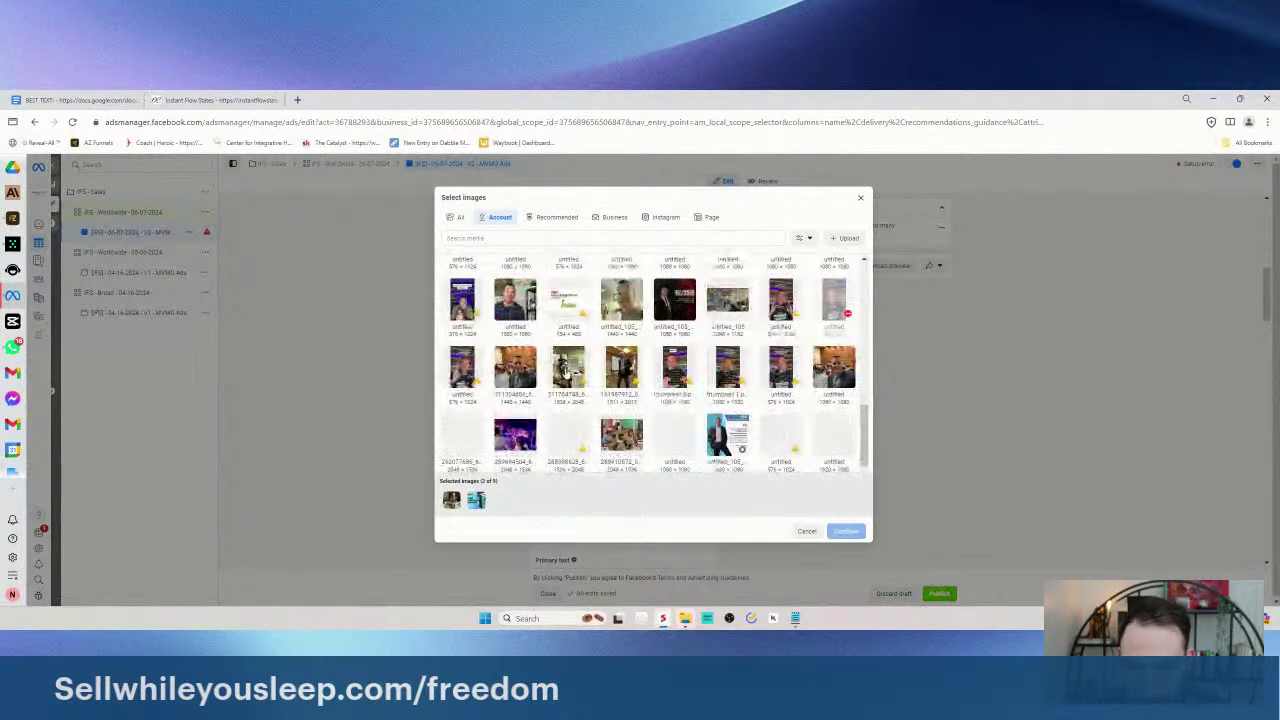
{"action": "left_click", "coordinate": [568, 368]}
{"action": "scroll", "coordinate": [600, 370], "scroll_direction": "down", "scroll_amount": 1}
{"action": "left_click", "coordinate": [621, 378]}
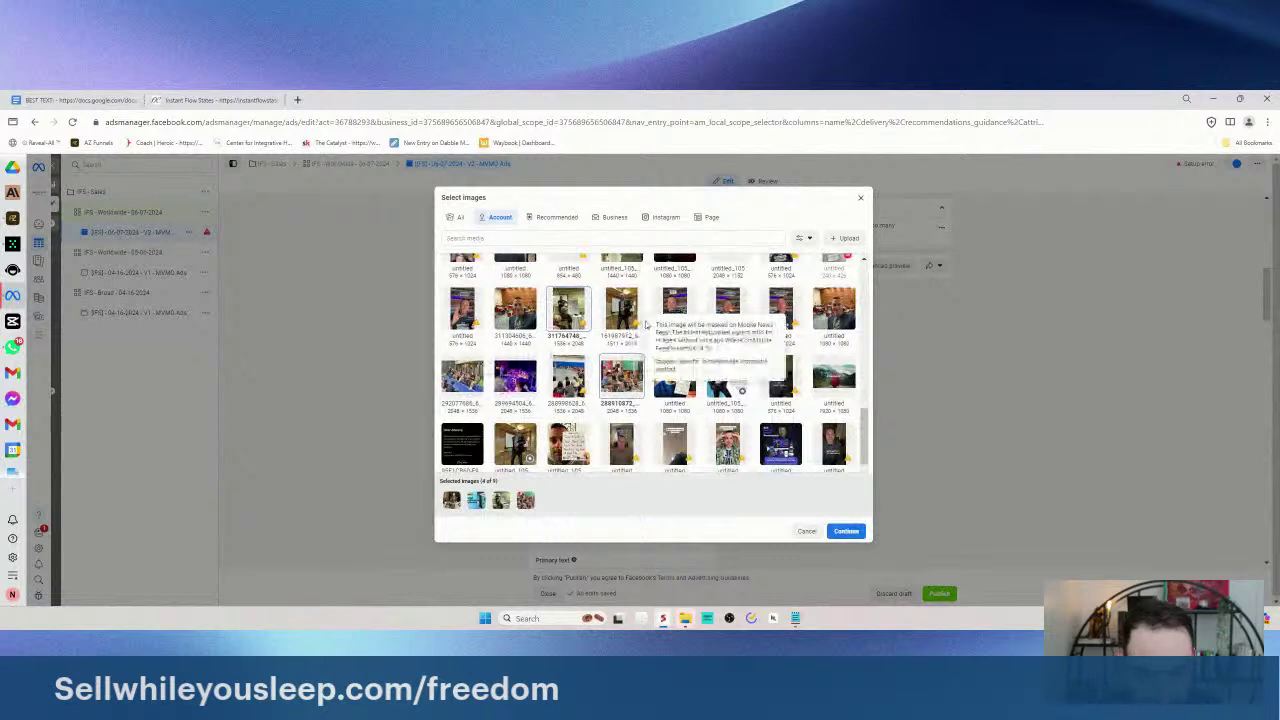
{"action": "scroll", "coordinate": [660, 332], "scroll_direction": "down", "scroll_amount": 1}
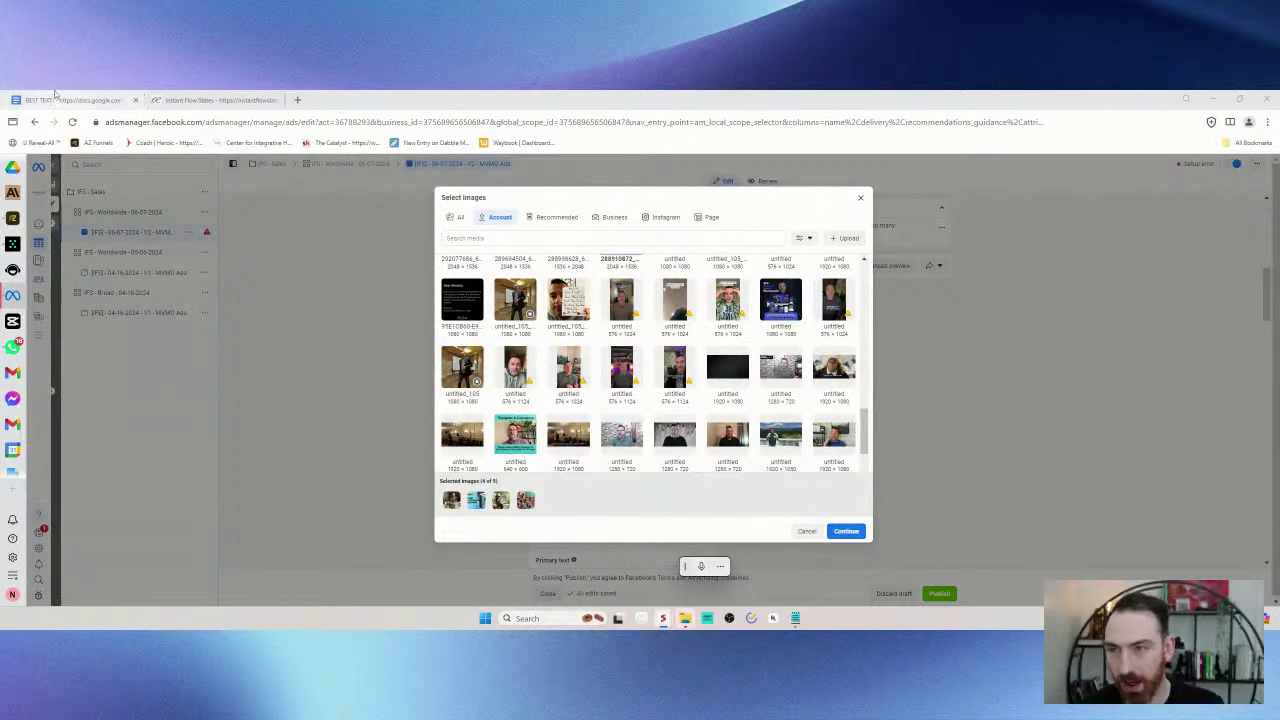
- Scroll the Account images and add a fifth image to the selection
{"action": "left_click_drag", "start_coordinate": [492, 113], "coordinate": [380, 92]}
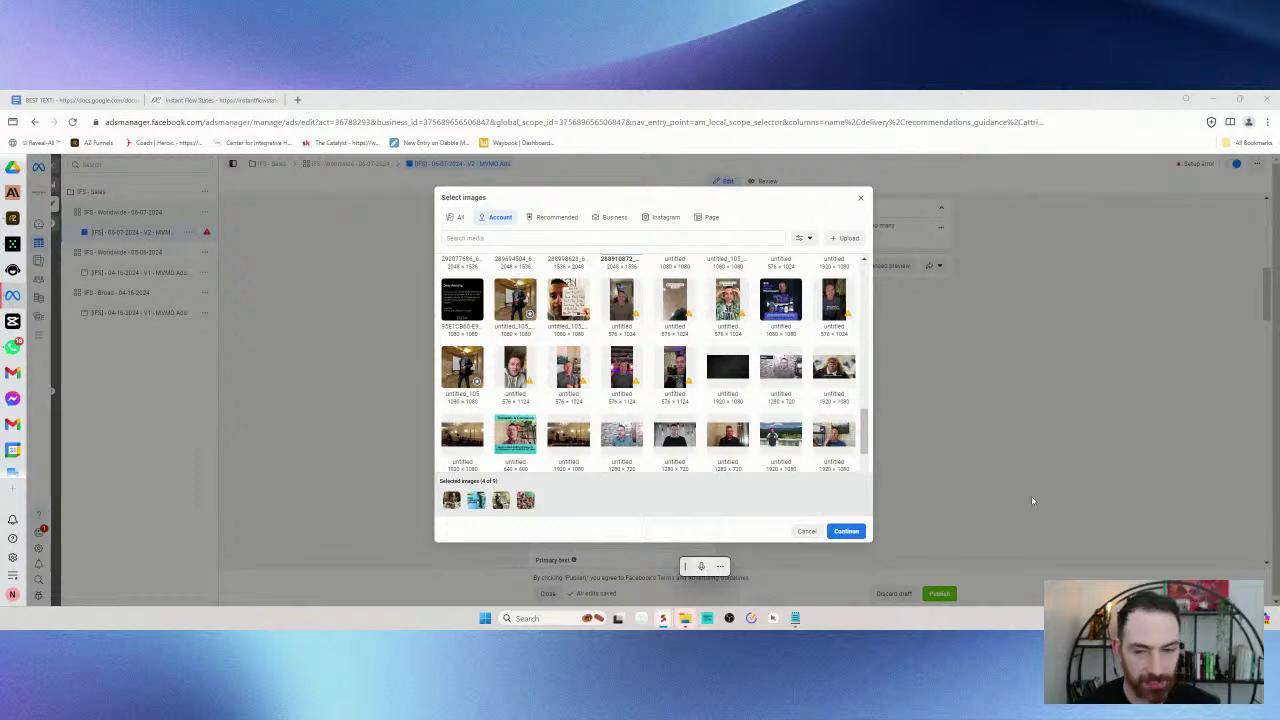
{"action": "scroll", "coordinate": [535, 360], "scroll_direction": "up", "scroll_amount": 3}
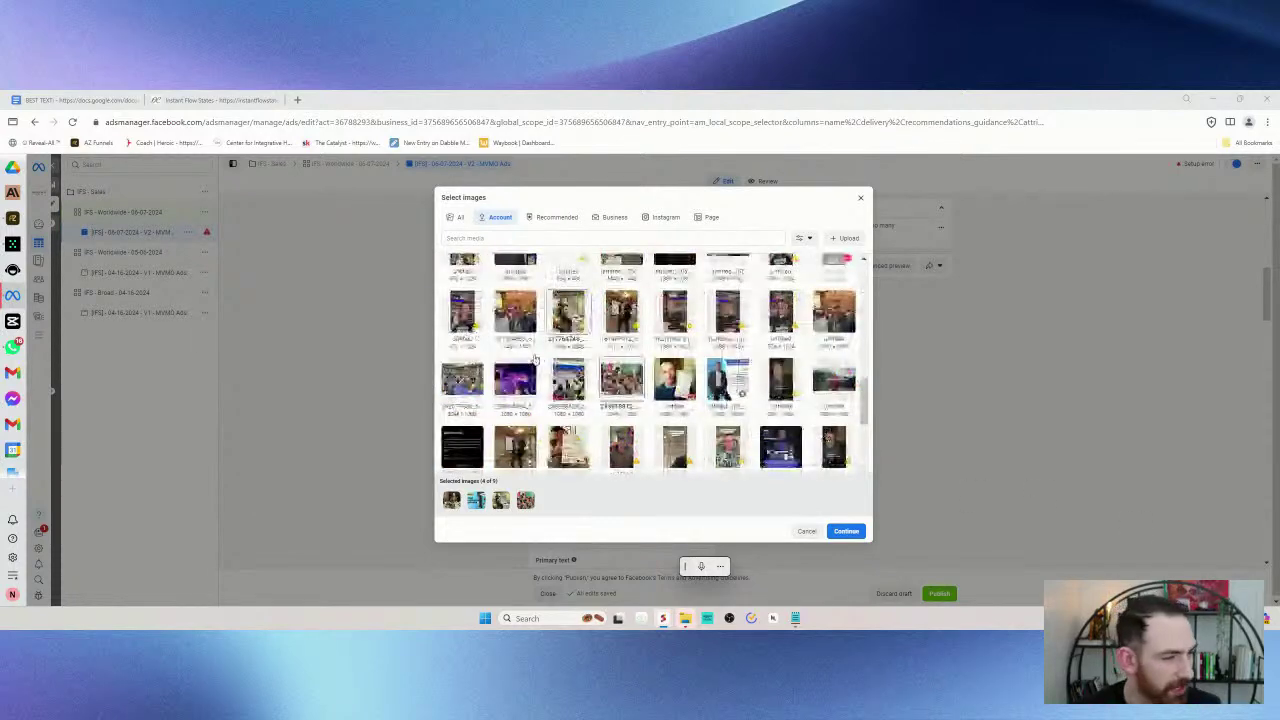
{"action": "scroll", "coordinate": [540, 358], "scroll_direction": "down", "scroll_amount": 2}
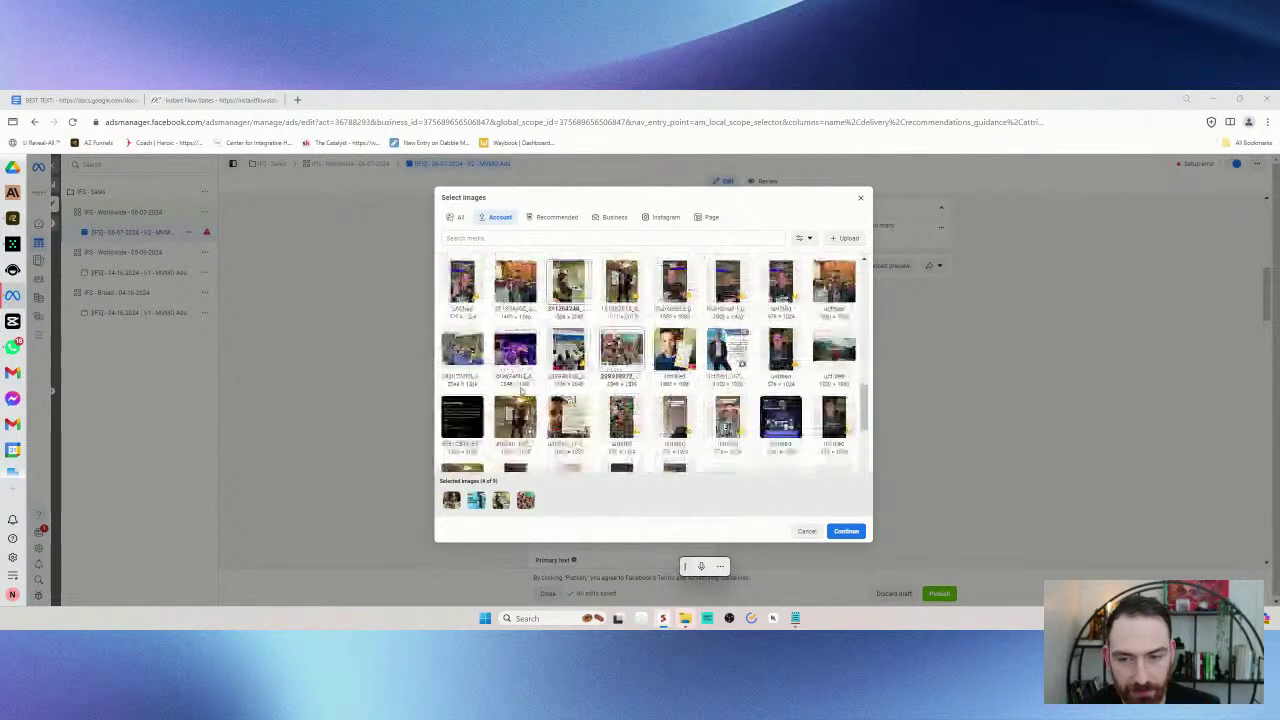
{"action": "scroll", "coordinate": [610, 360], "scroll_direction": "down", "scroll_amount": 2}
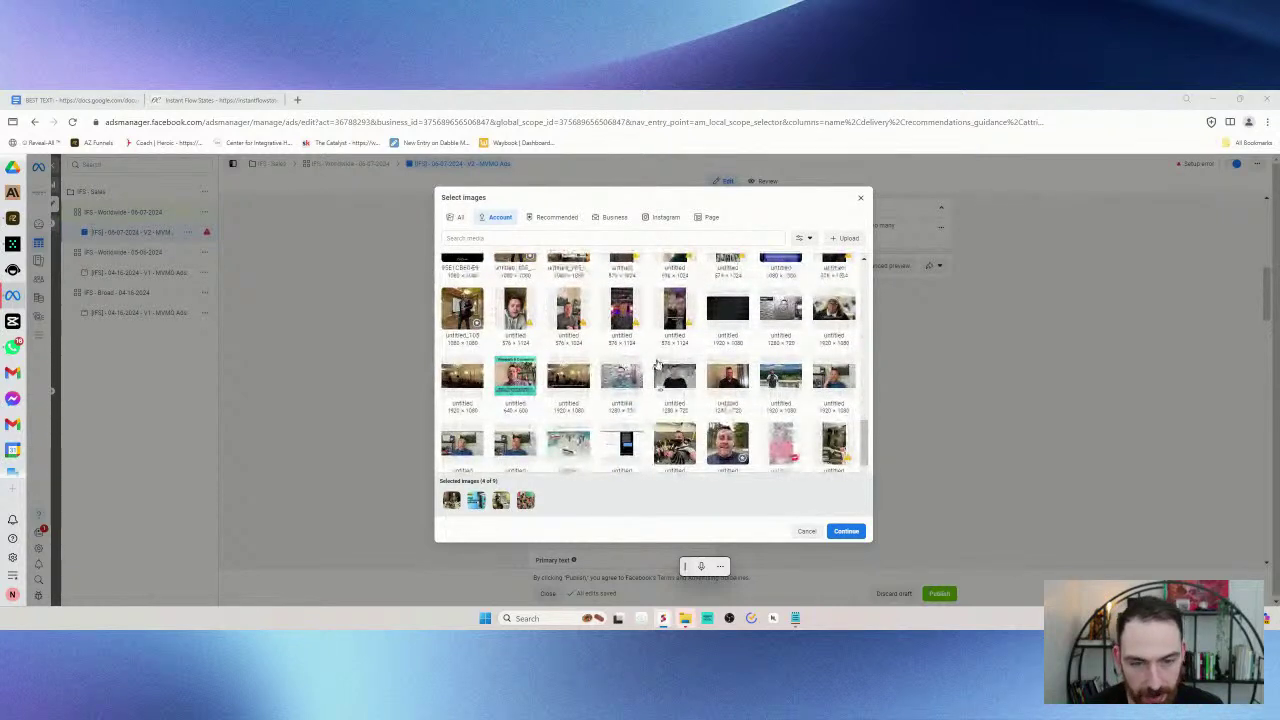
{"action": "scroll", "coordinate": [723, 314], "scroll_direction": "down", "scroll_amount": 1}
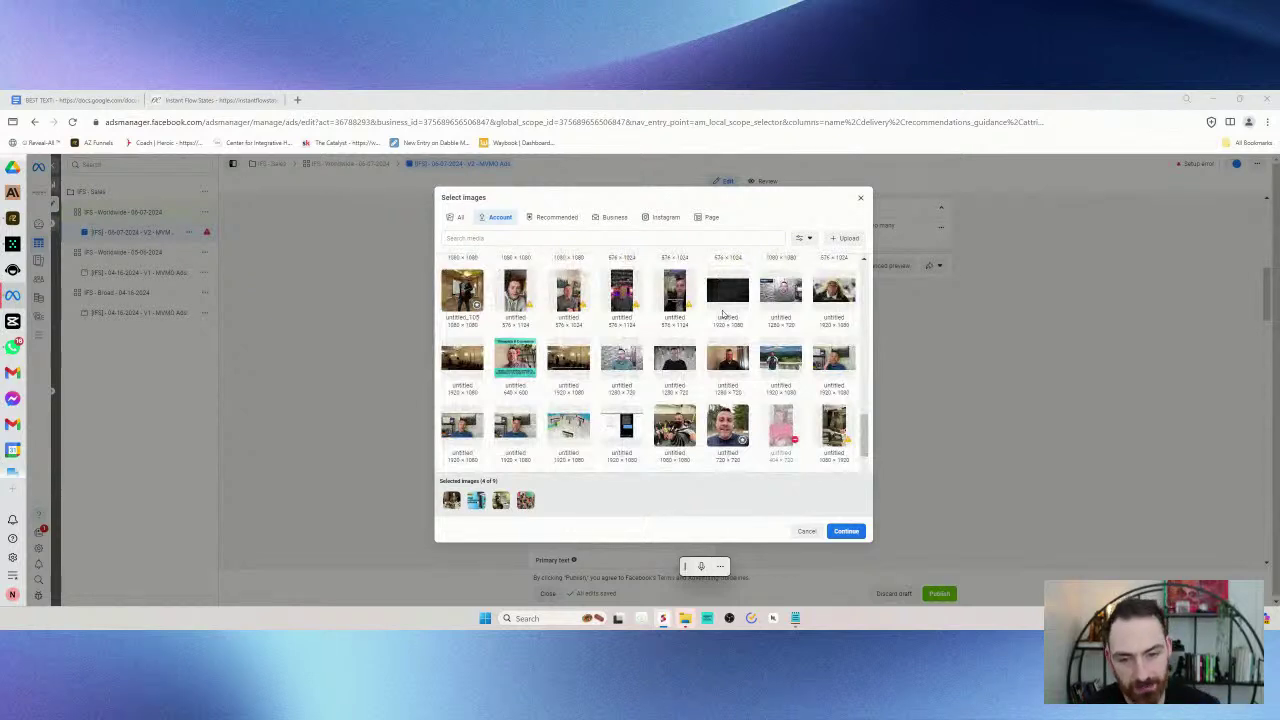
{"action": "scroll", "coordinate": [723, 314], "scroll_direction": "down", "scroll_amount": 1}
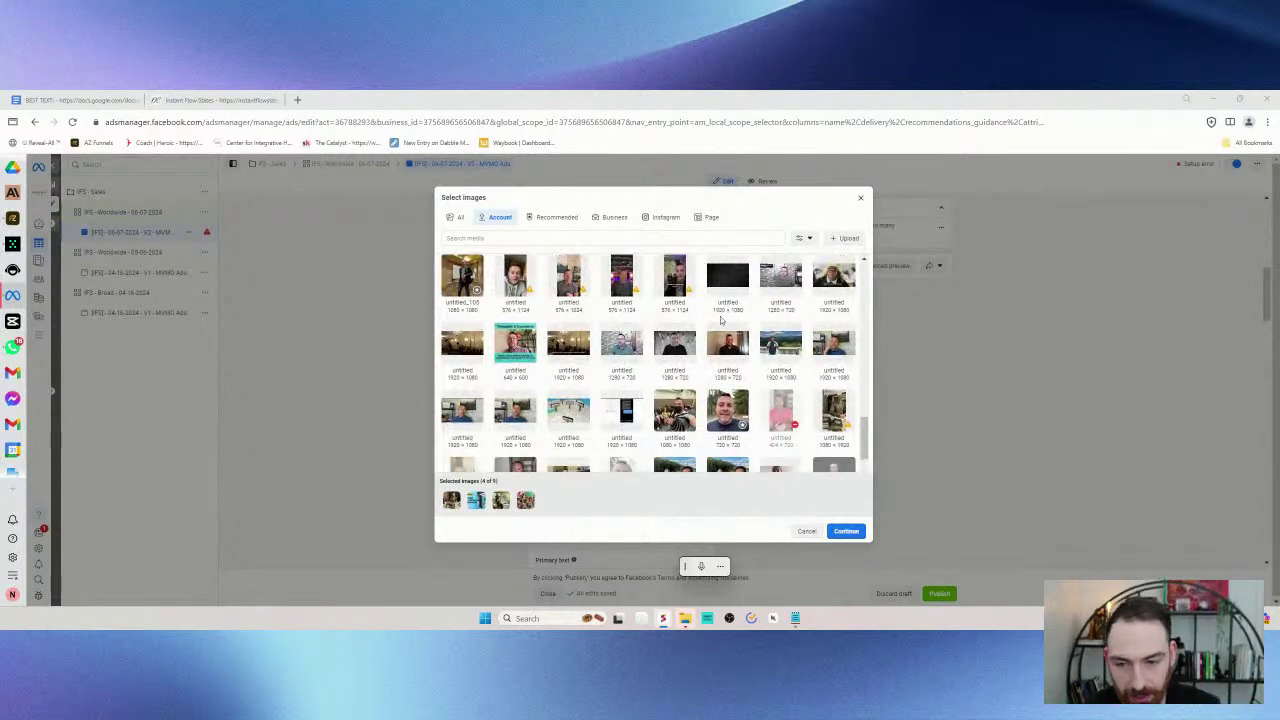
{"action": "scroll", "coordinate": [672, 345], "scroll_direction": "down", "scroll_amount": 2}
{"action": "scroll", "coordinate": [672, 346], "scroll_direction": "down", "scroll_amount": 1}
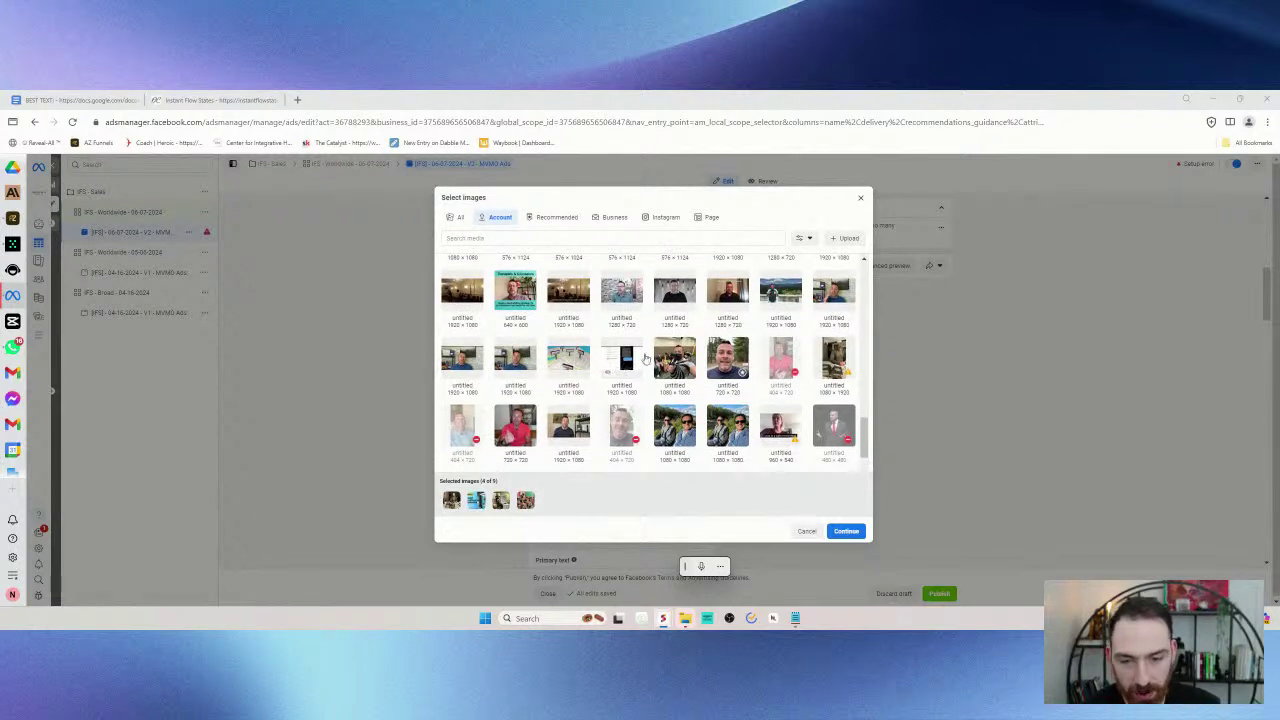
{"action": "scroll", "coordinate": [658, 375], "scroll_direction": "down", "scroll_amount": 3}
{"action": "scroll", "coordinate": [655, 383], "scroll_direction": "down", "scroll_amount": 3}
{"action": "scroll", "coordinate": [678, 380], "scroll_direction": "down", "scroll_amount": 3}
{"action": "scroll", "coordinate": [680, 390], "scroll_direction": "down", "scroll_amount": 1}
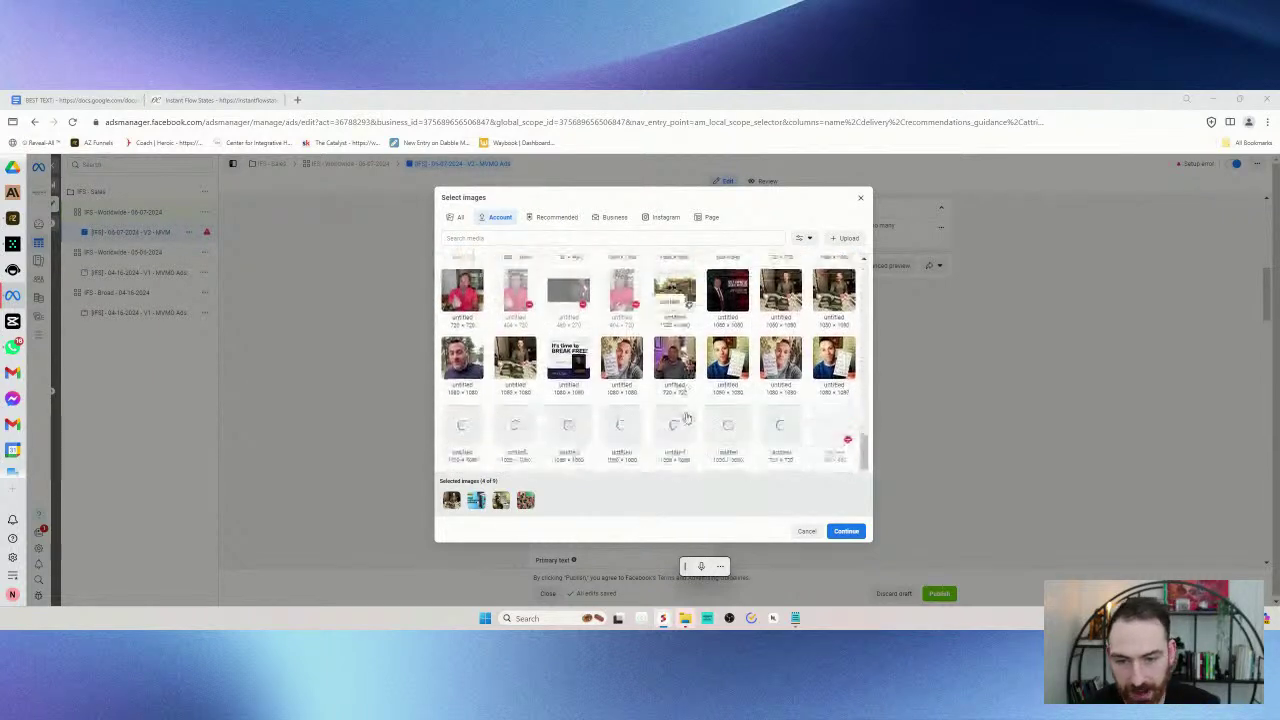
{"action": "scroll", "coordinate": [740, 400], "scroll_direction": "down", "scroll_amount": 1}
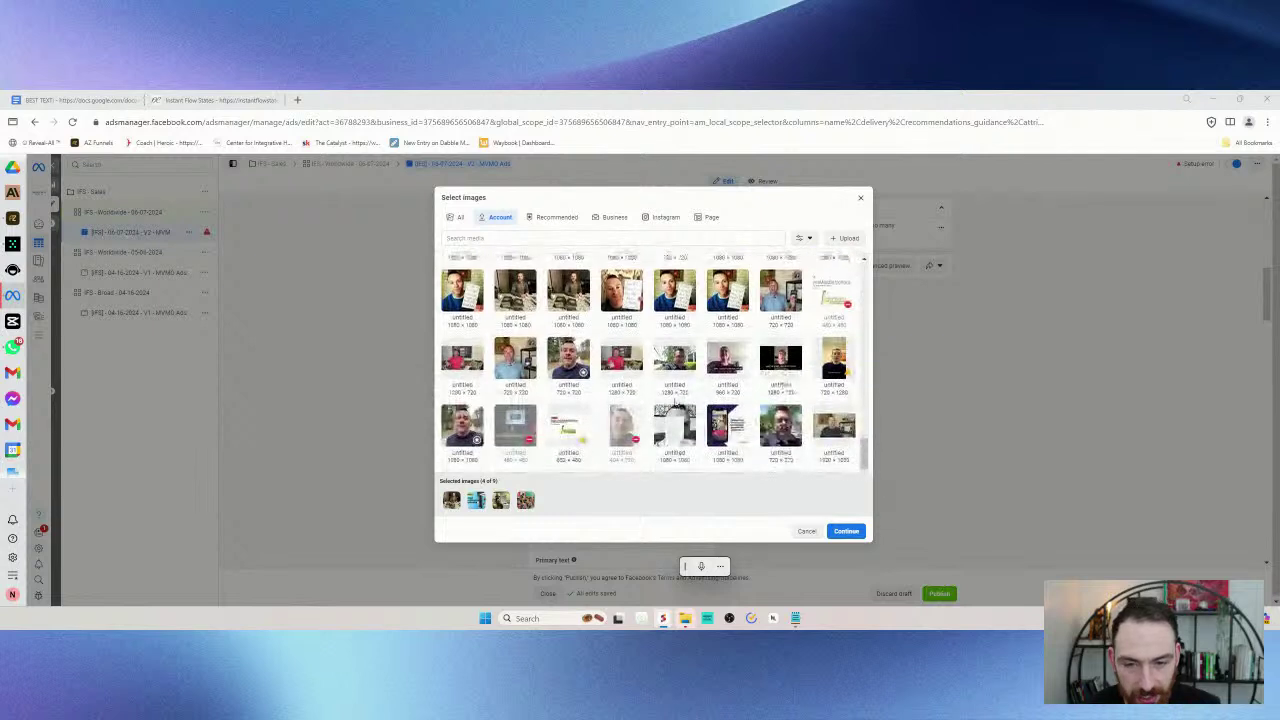
{"action": "scroll", "coordinate": [656, 388], "scroll_direction": "down", "scroll_amount": 3}
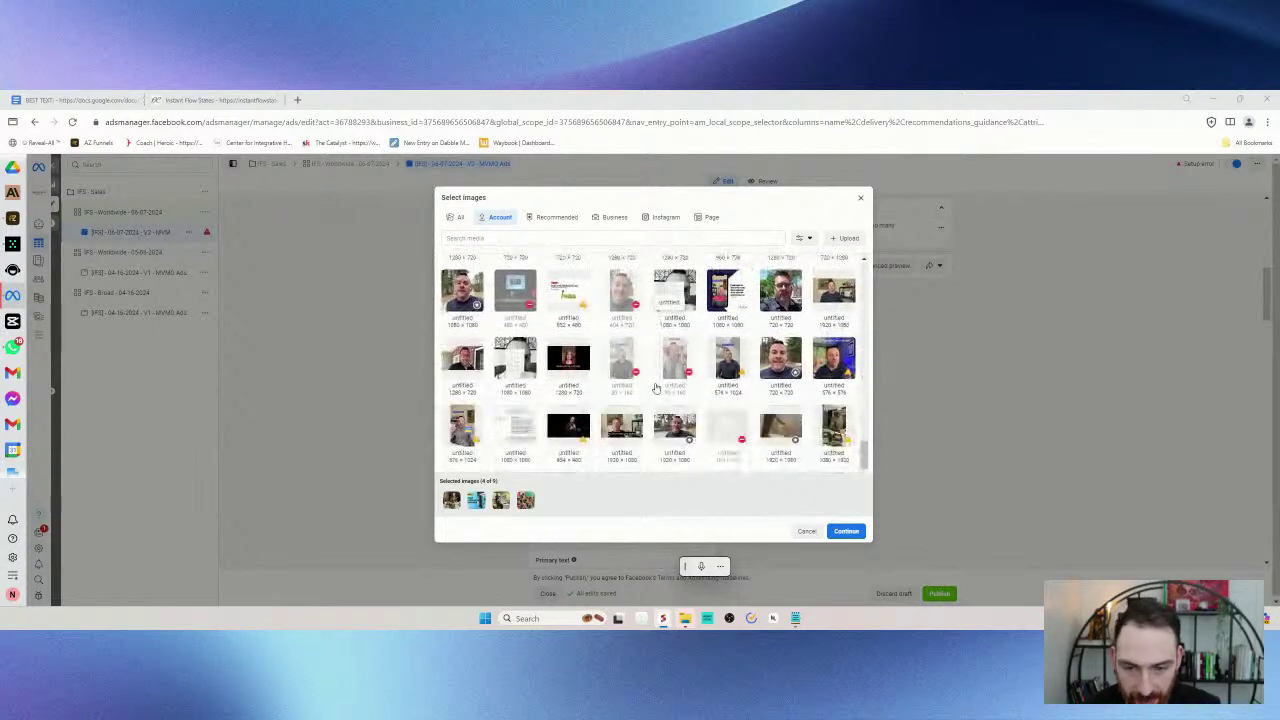
{"action": "scroll", "coordinate": [700, 410], "scroll_direction": "down", "scroll_amount": 1}
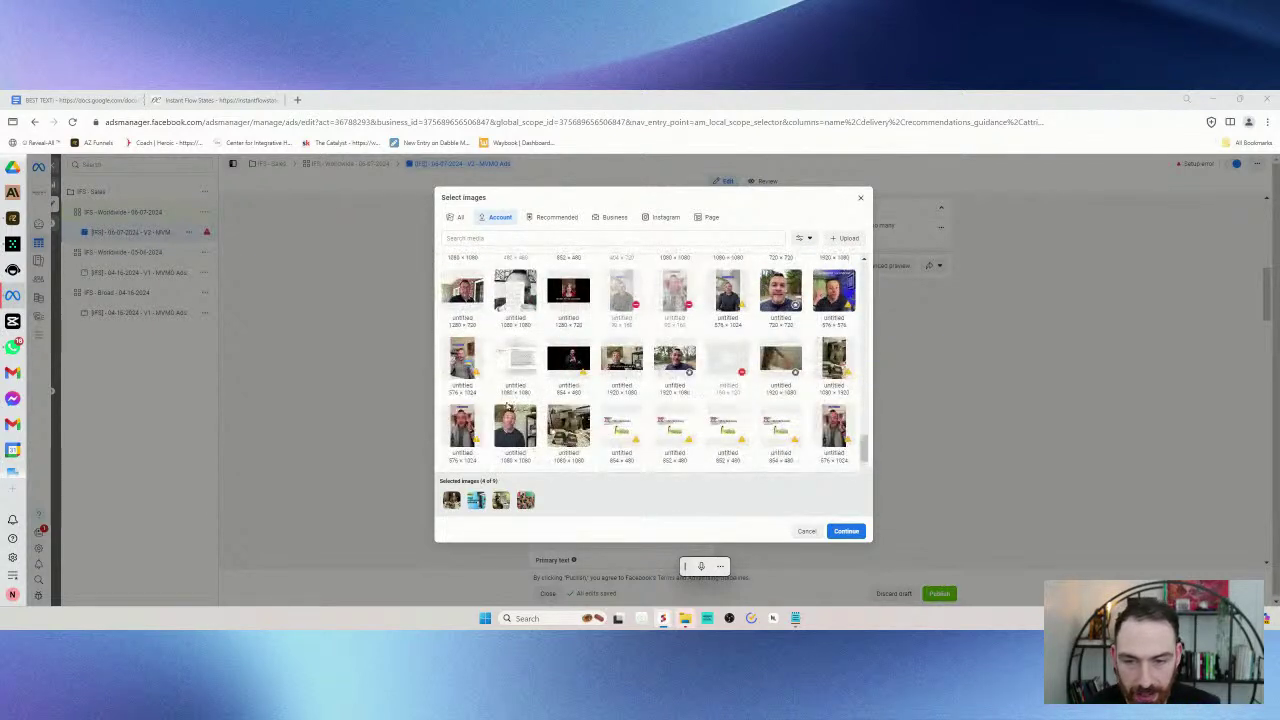
{"action": "scroll", "coordinate": [509, 405], "scroll_direction": "down", "scroll_amount": 1}
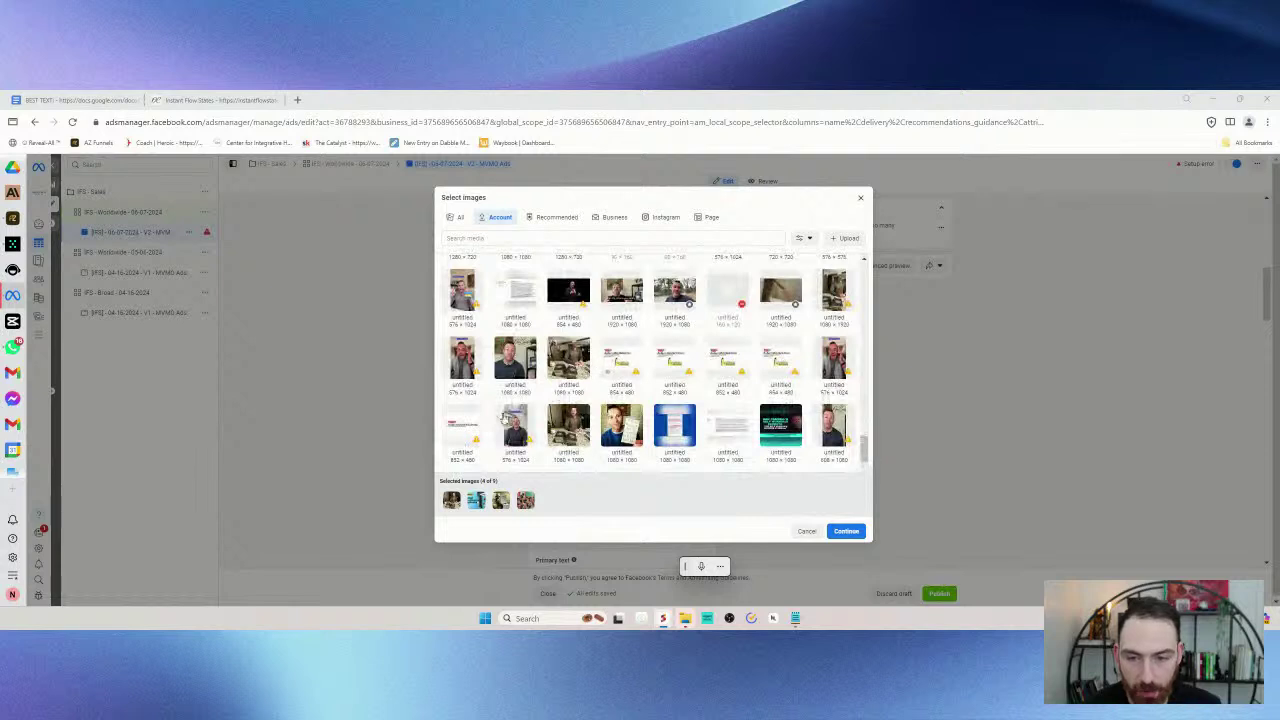
{"action": "scroll", "coordinate": [650, 360], "scroll_direction": "down", "scroll_amount": 1}
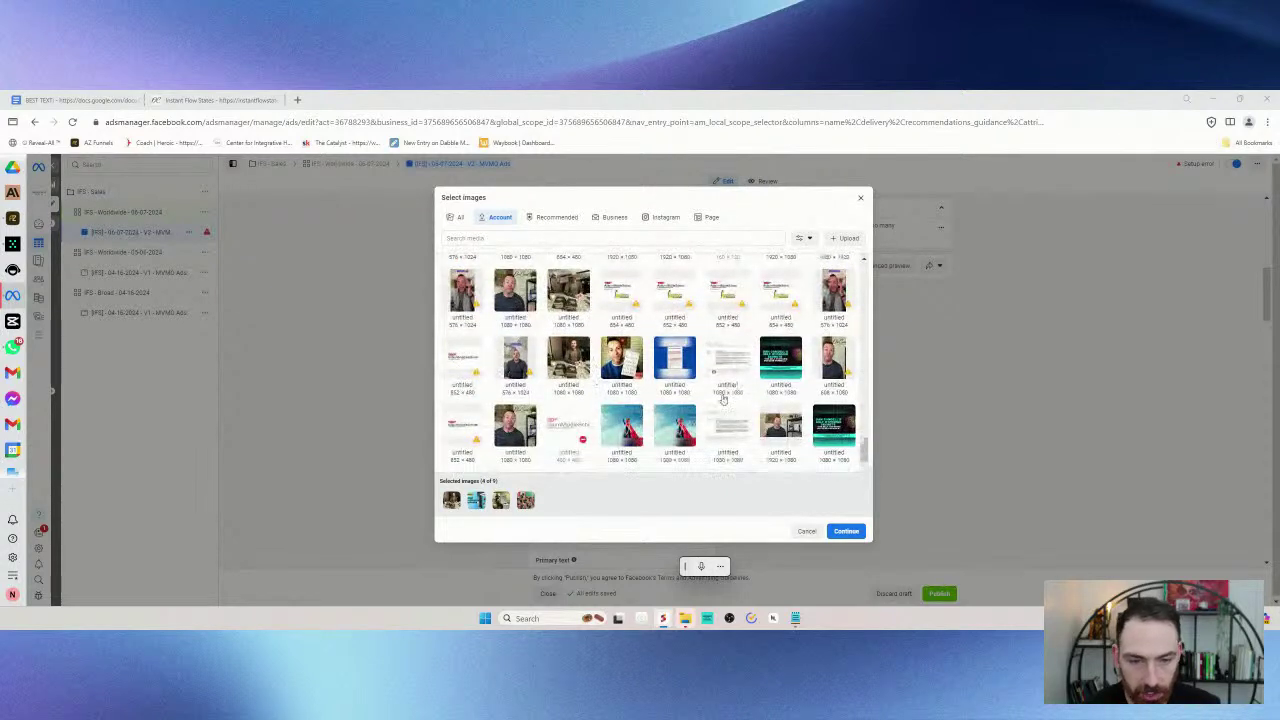
{"action": "scroll", "coordinate": [715, 420], "scroll_direction": "down", "scroll_amount": 1}
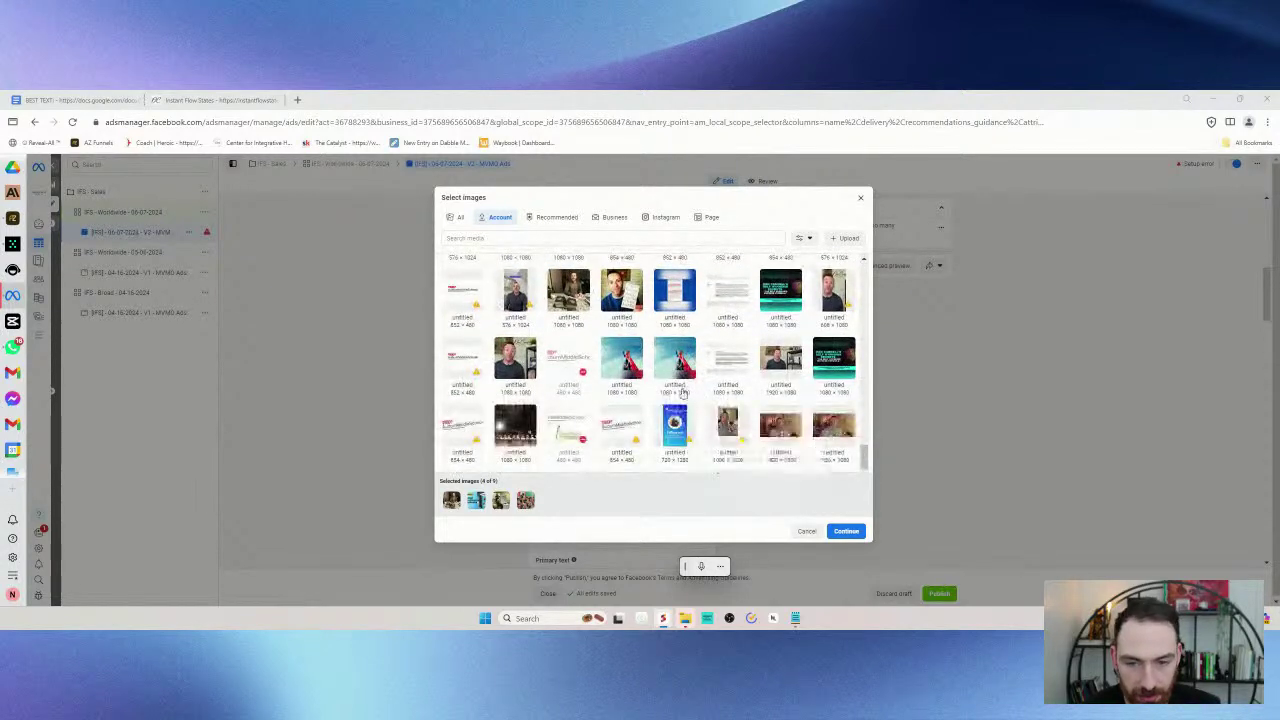
{"action": "scroll", "coordinate": [815, 423], "scroll_direction": "down", "scroll_amount": 1}
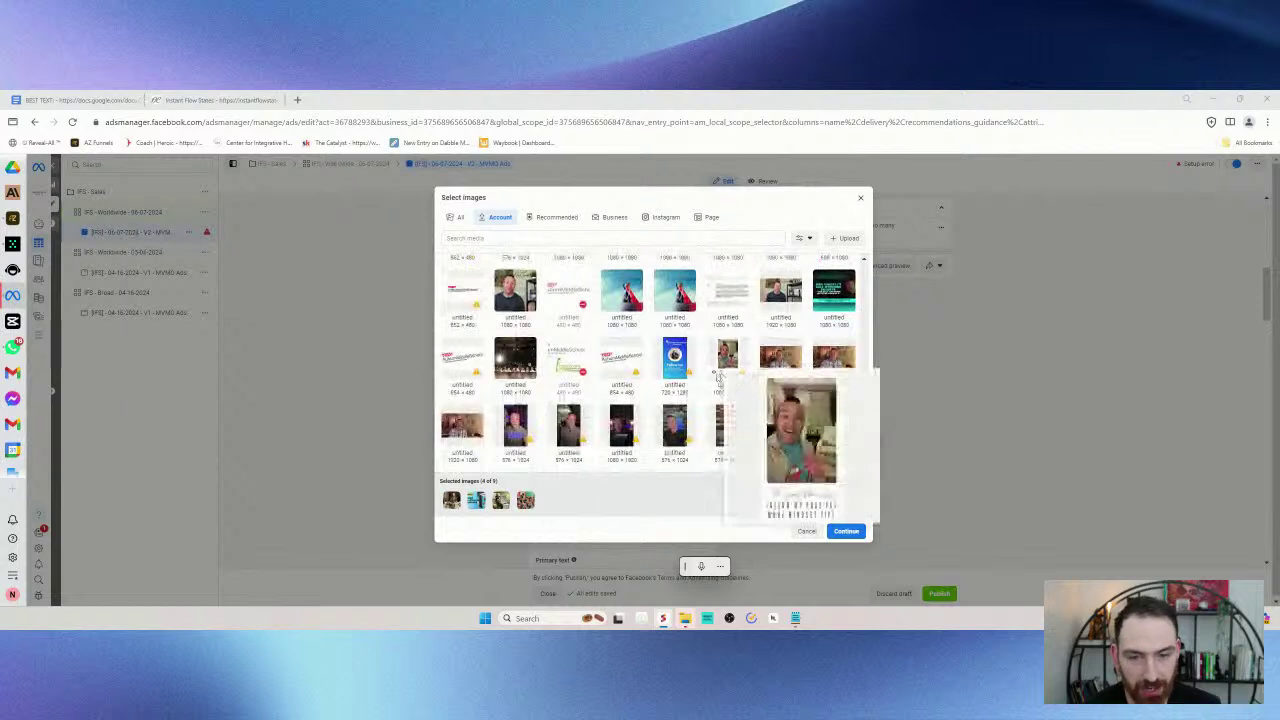
{"action": "scroll", "coordinate": [683, 443], "scroll_direction": "down", "scroll_amount": 1}
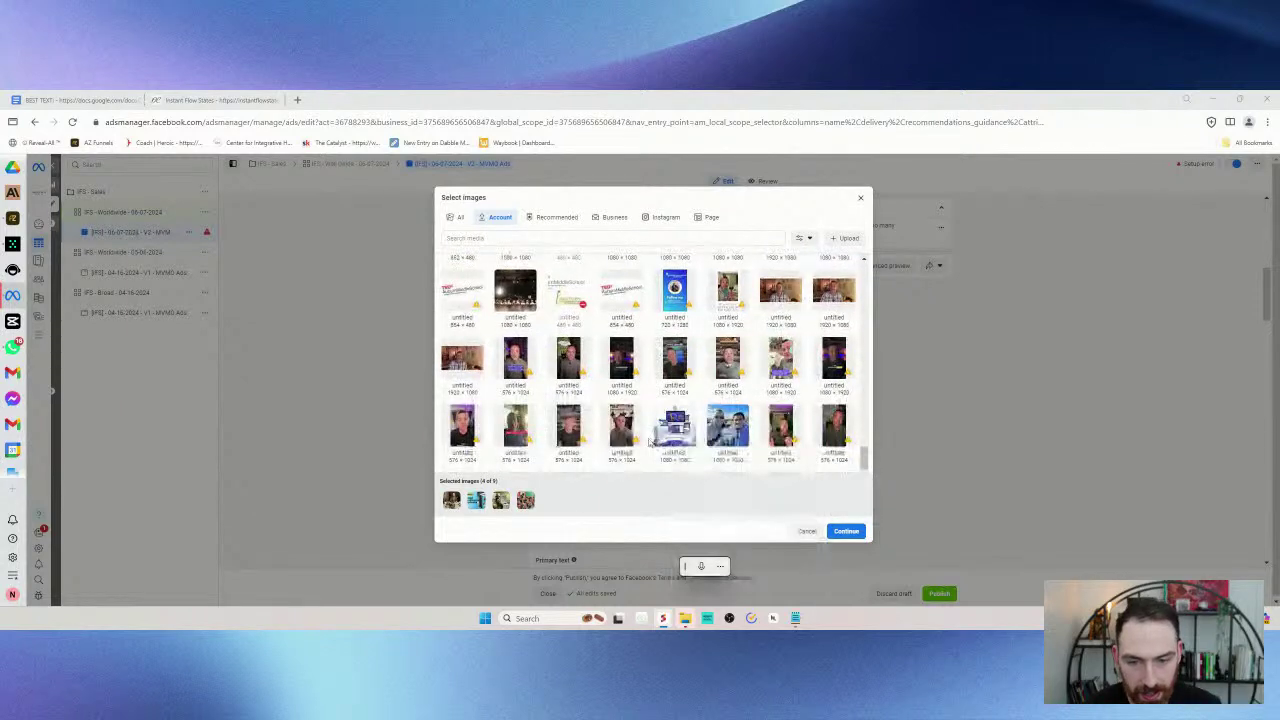
{"action": "scroll", "coordinate": [570, 400], "scroll_direction": "down", "scroll_amount": 1}
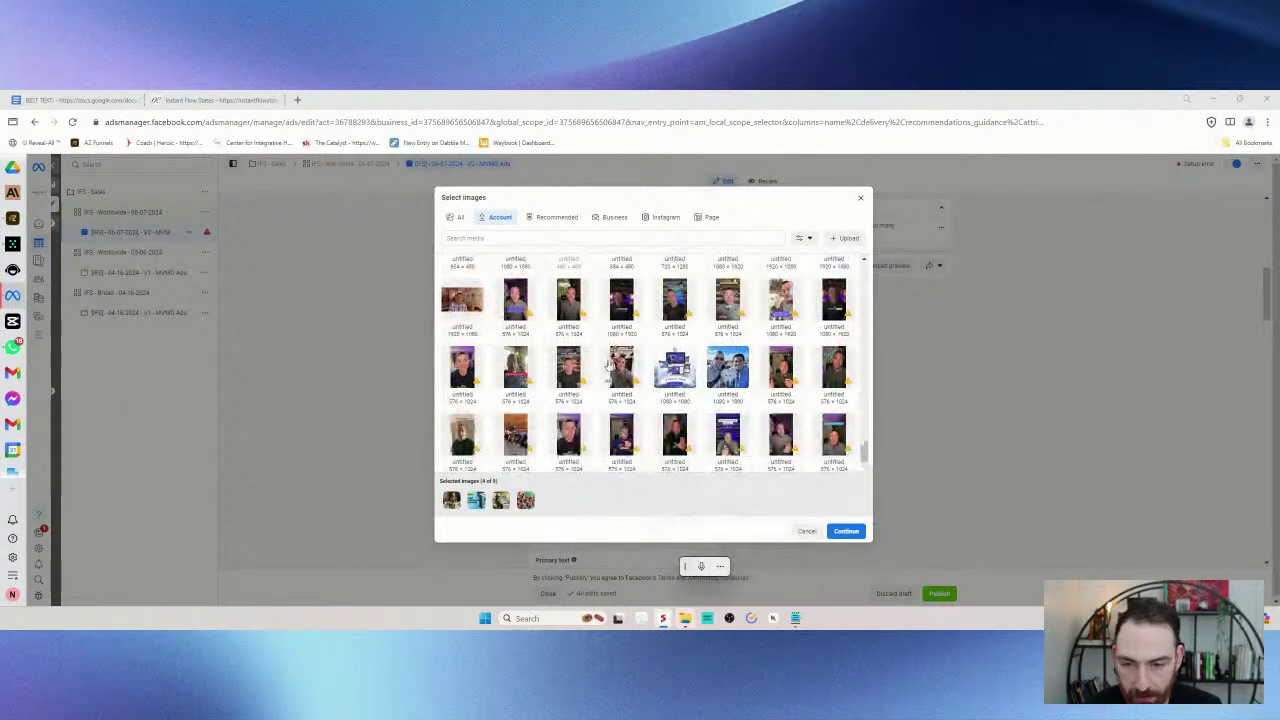
{"action": "scroll", "coordinate": [609, 364], "scroll_direction": "down", "scroll_amount": 1}
{"action": "scroll", "coordinate": [590, 367], "scroll_direction": "down", "scroll_amount": 1}
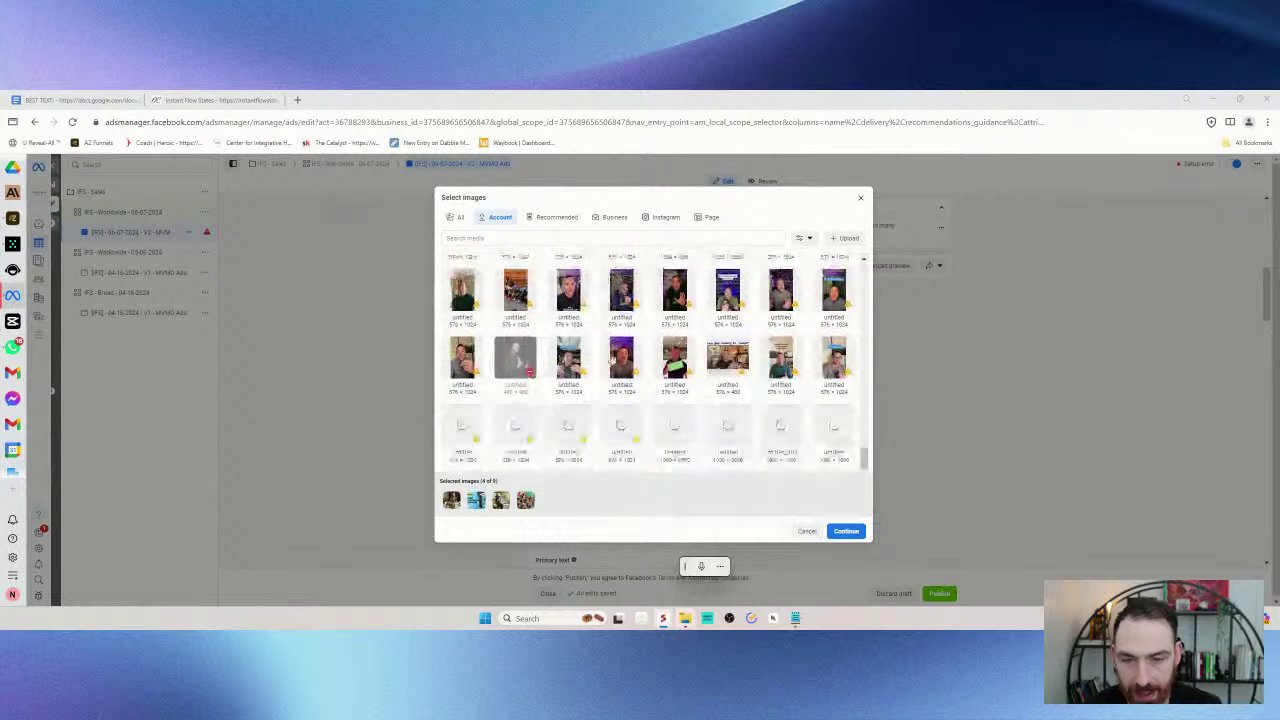
{"action": "scroll", "coordinate": [603, 368], "scroll_direction": "down", "scroll_amount": 1}
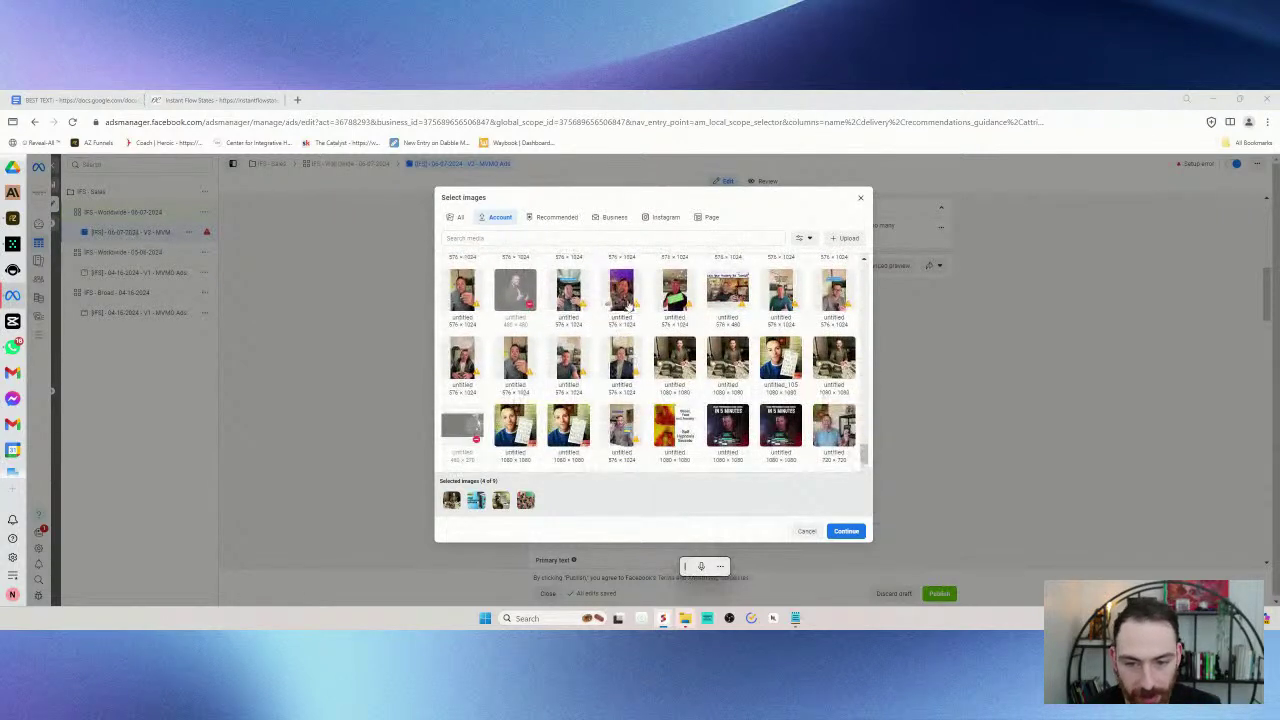
{"action": "scroll", "coordinate": [632, 335], "scroll_direction": "down", "scroll_amount": 1}
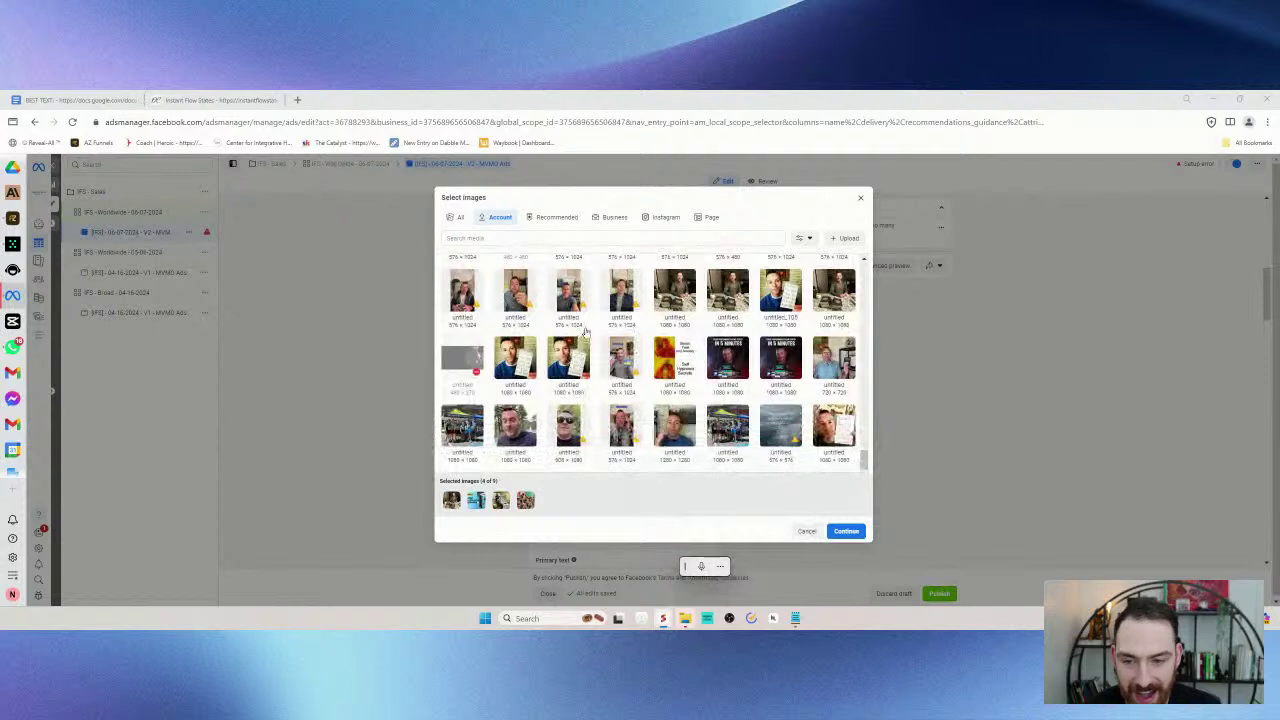
{"action": "scroll", "coordinate": [600, 332], "scroll_direction": "down", "scroll_amount": 1}
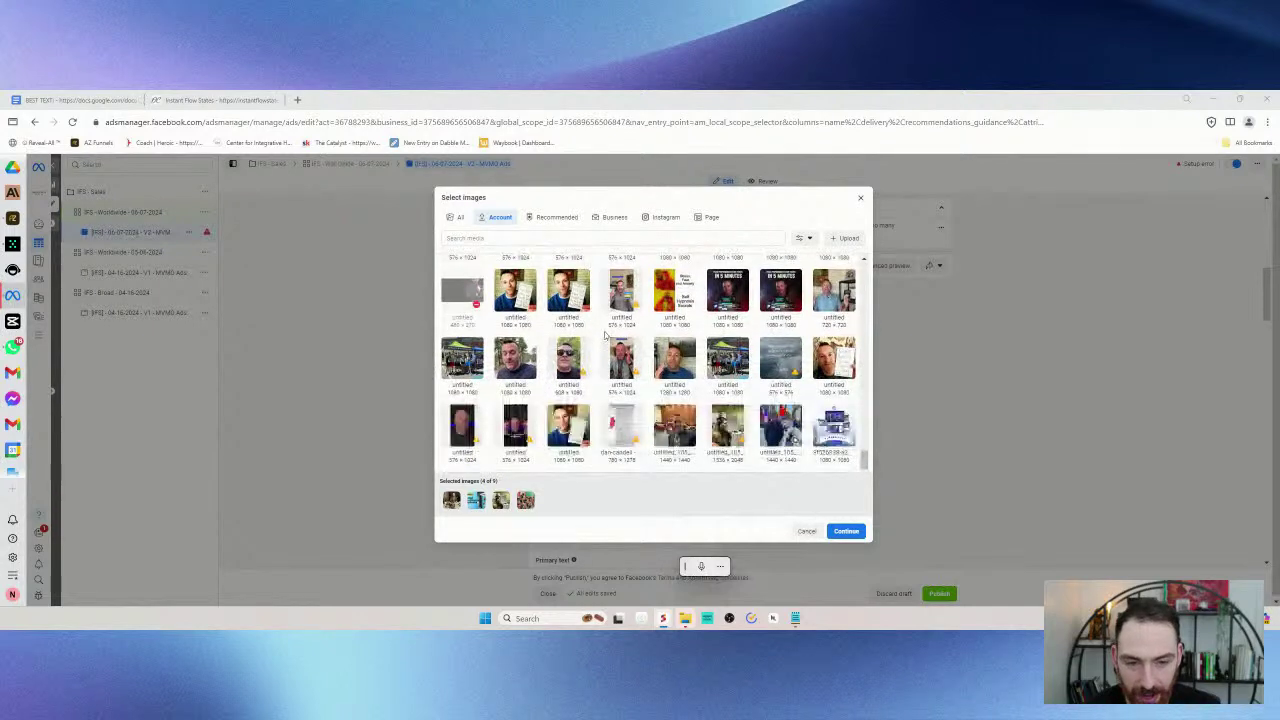
{"action": "scroll", "coordinate": [589, 368], "scroll_direction": "down", "scroll_amount": 1}
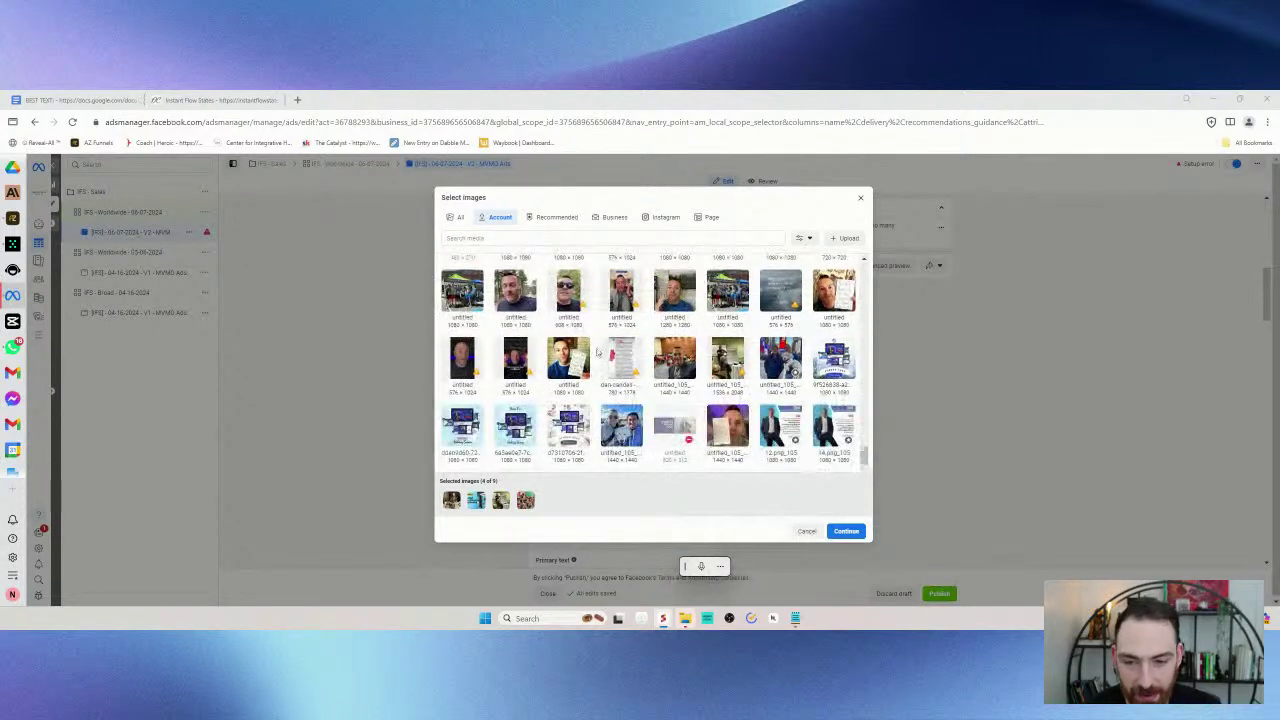
{"action": "scroll", "coordinate": [597, 352], "scroll_direction": "down", "scroll_amount": 1}
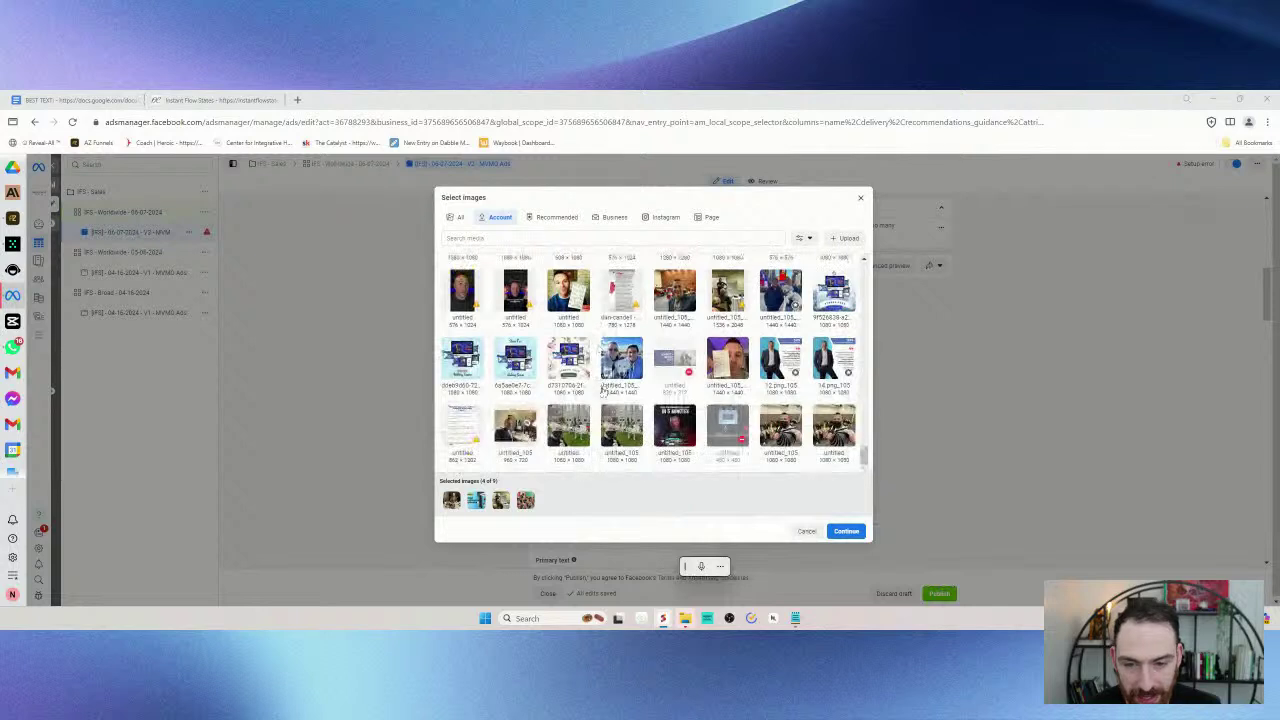
{"action": "scroll", "coordinate": [601, 397], "scroll_direction": "down", "scroll_amount": 1}
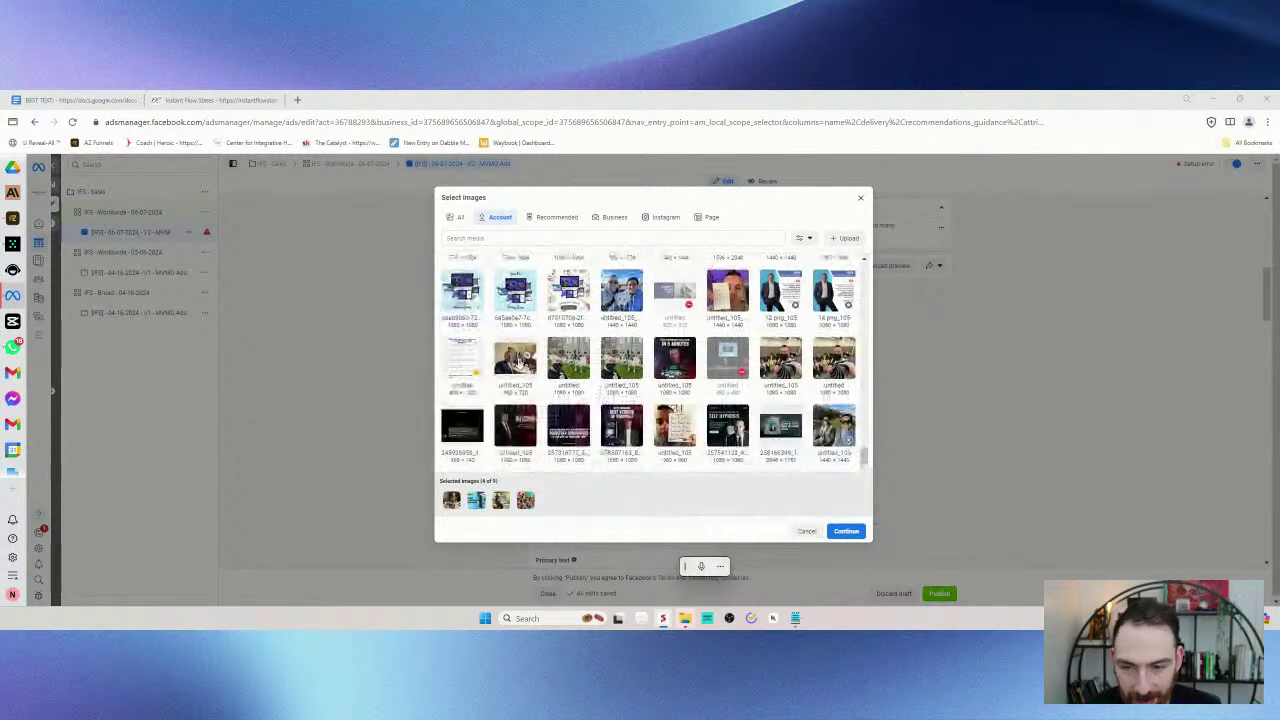
{"action": "left_click", "coordinate": [622, 370]}
- Add two more images, including the blue and orange one, bringing the selection to 7 of 9
{"action": "scroll", "coordinate": [626, 384], "scroll_direction": "down", "scroll_amount": 1}
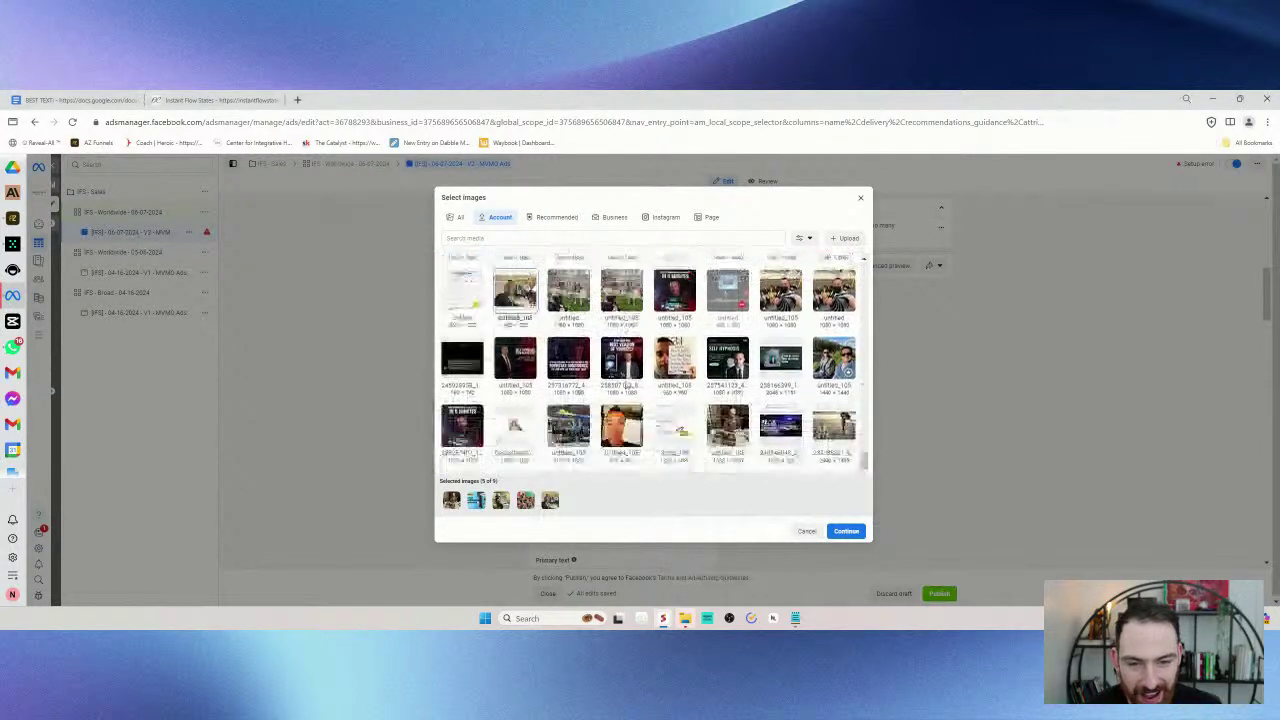
{"action": "scroll", "coordinate": [620, 395], "scroll_direction": "down", "scroll_amount": 1}
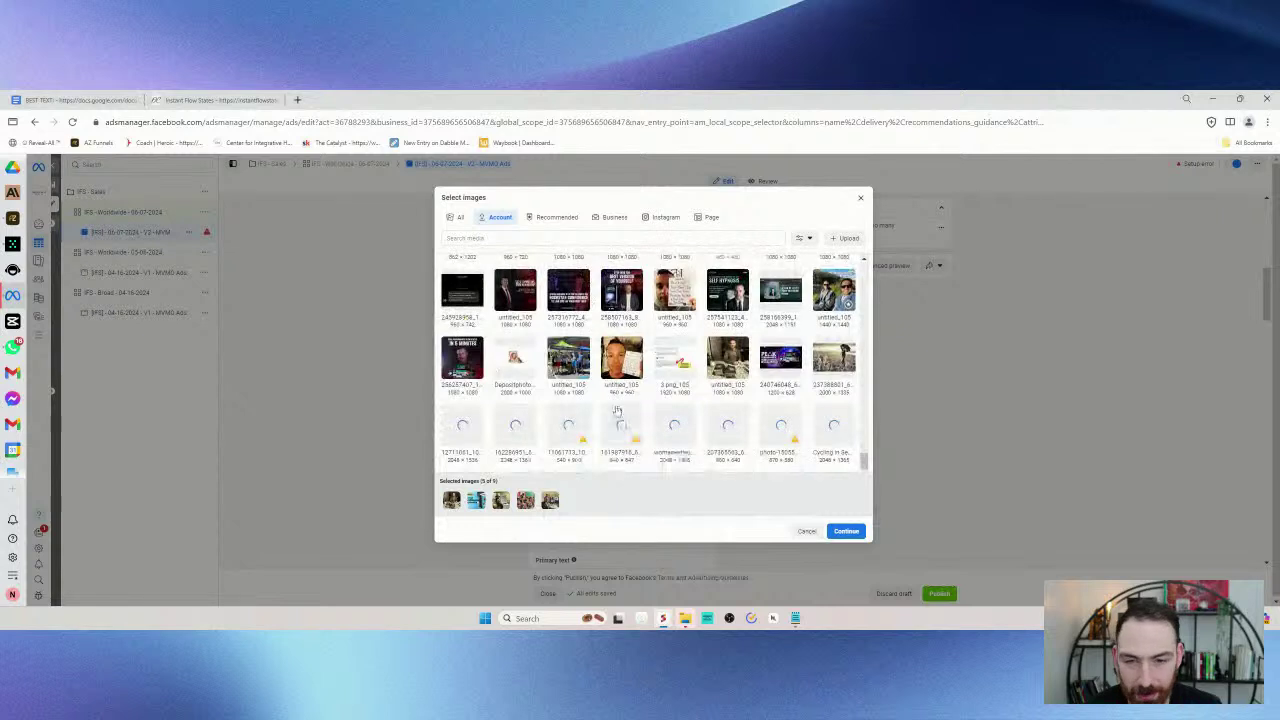
{"action": "scroll", "coordinate": [618, 410], "scroll_direction": "down", "scroll_amount": 1}
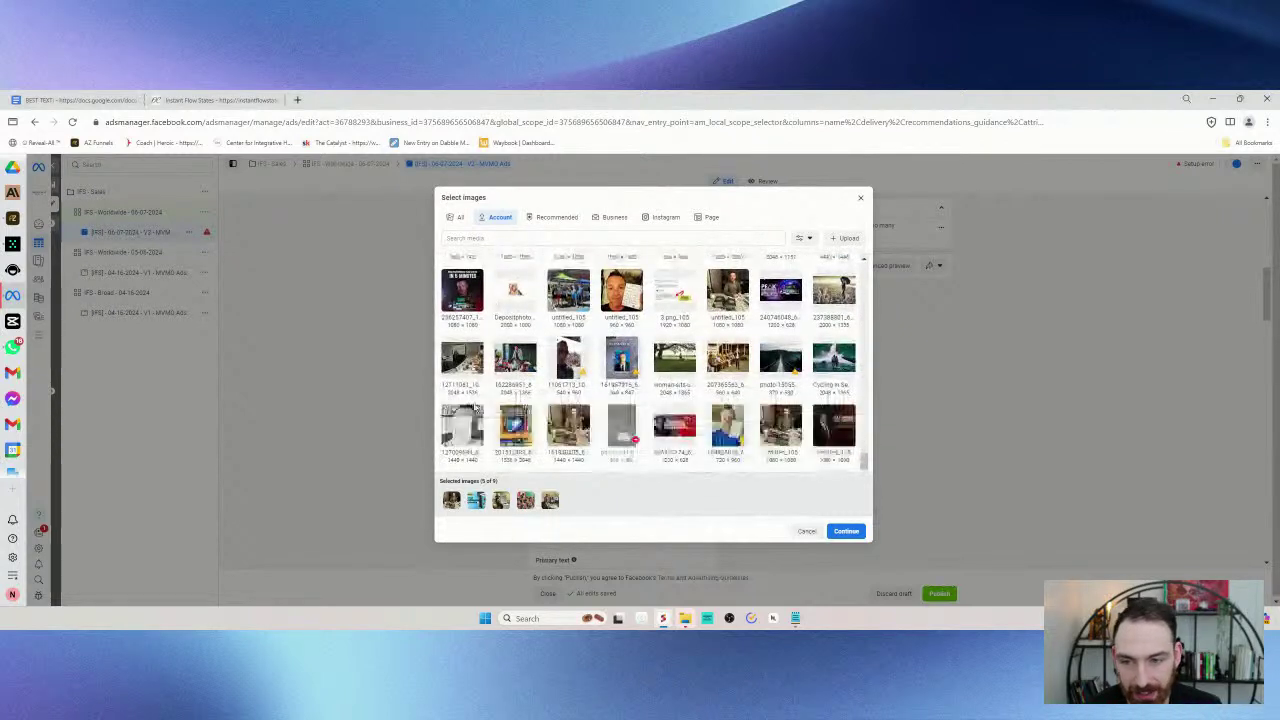
{"action": "left_click", "coordinate": [526, 356]}
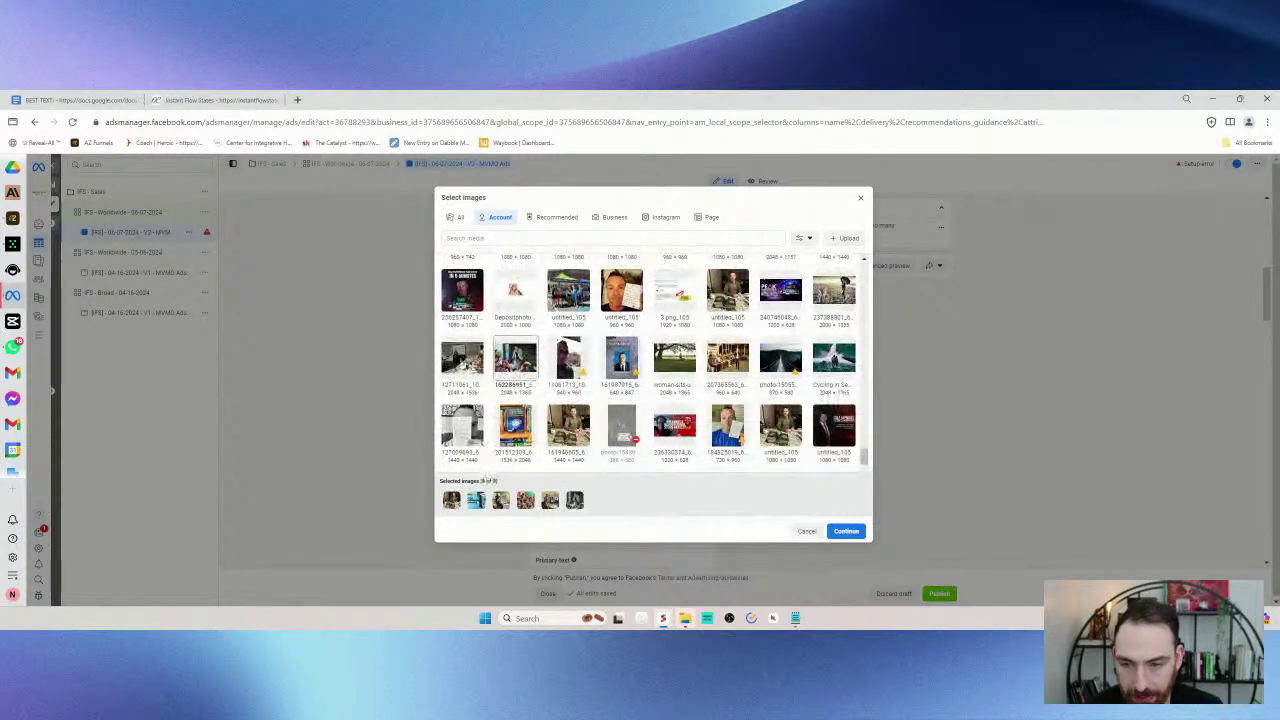
{"action": "scroll", "coordinate": [510, 368], "scroll_direction": "down", "scroll_amount": 1}
{"action": "left_click", "coordinate": [517, 366]}
{"action": "scroll", "coordinate": [588, 328], "scroll_direction": "down", "scroll_amount": 1}
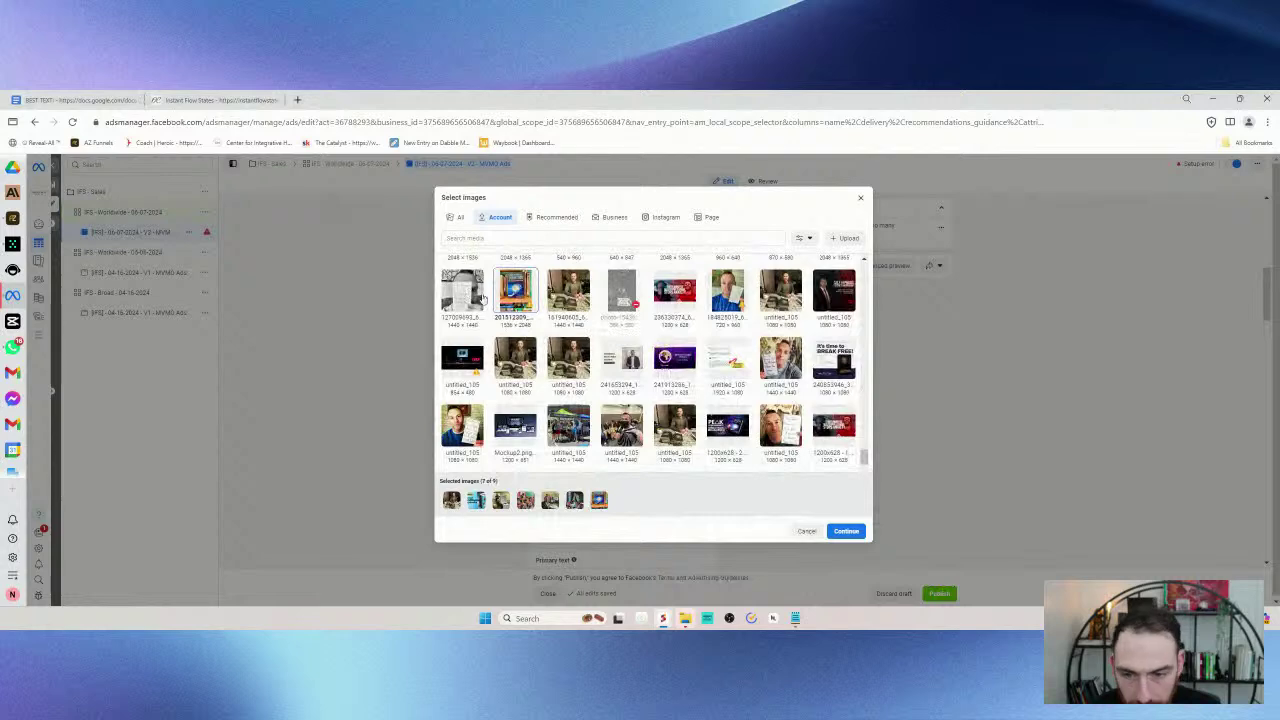
- Save the Bonus 3 image from the Instant Flow States sales page to the Desktop
{"action": "left_click", "coordinate": [208, 100]}
{"action": "scroll", "coordinate": [620, 312], "scroll_direction": "down", "scroll_amount": 4}
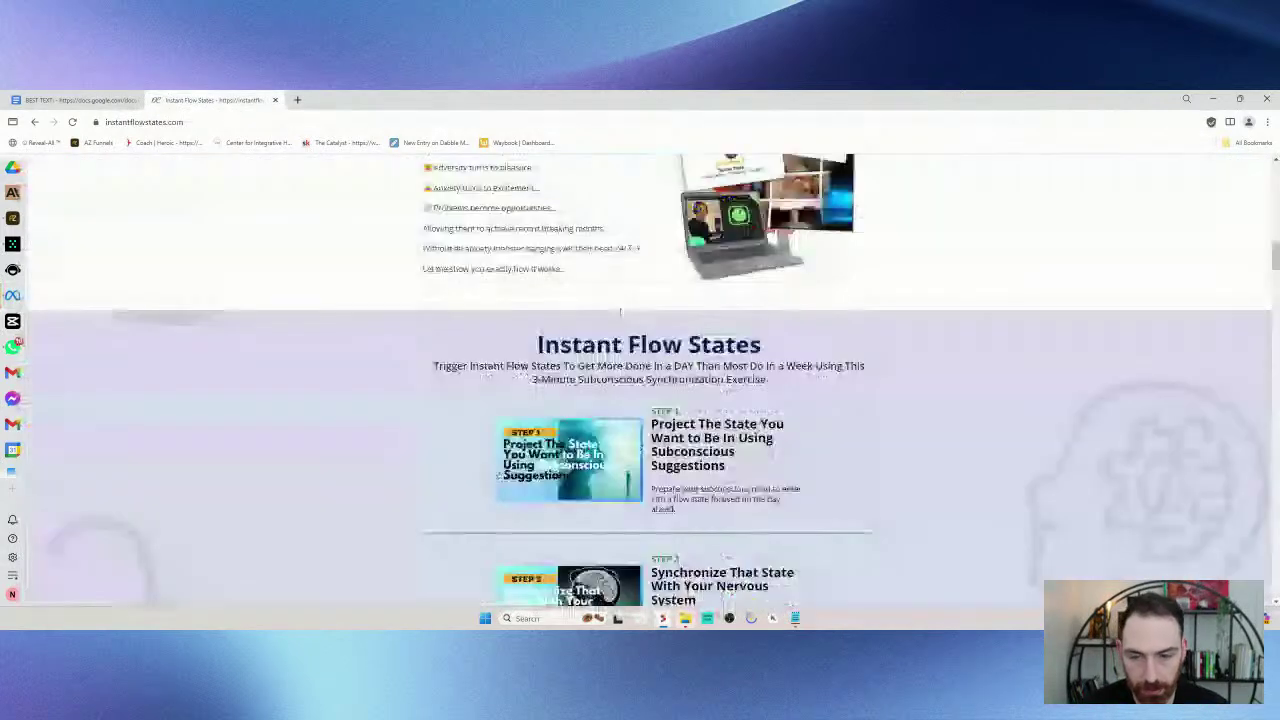
{"action": "scroll", "coordinate": [648, 380], "scroll_direction": "down", "scroll_amount": 2}
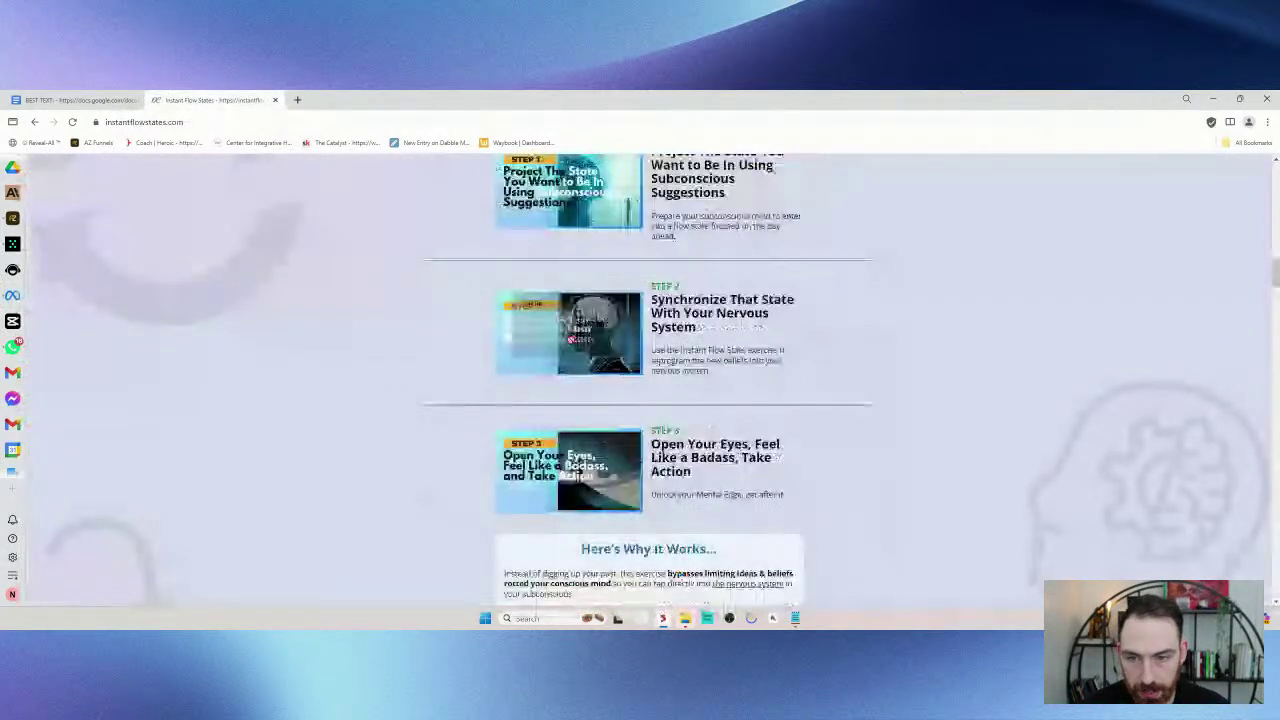
{"action": "scroll", "coordinate": [565, 318], "scroll_direction": "up", "scroll_amount": 1}
{"action": "scroll", "coordinate": [565, 318], "scroll_direction": "down", "scroll_amount": 15}
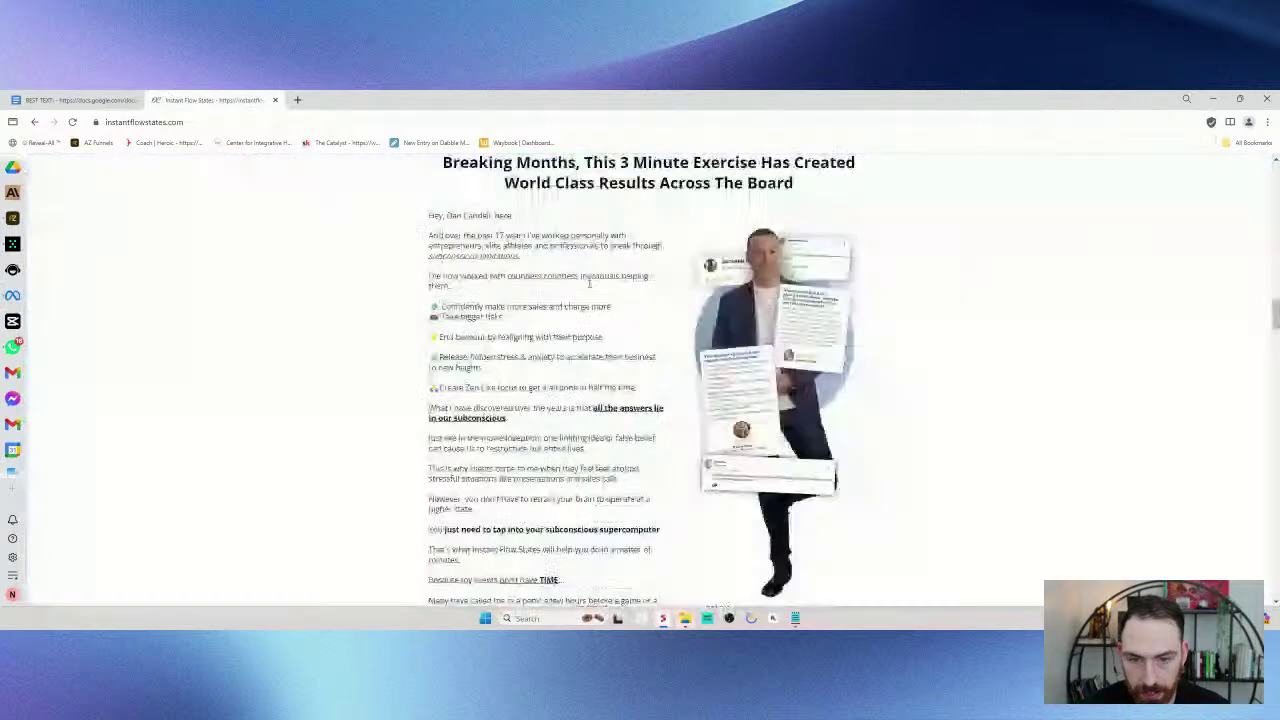
{"action": "scroll", "coordinate": [630, 308], "scroll_direction": "up", "scroll_amount": 1}
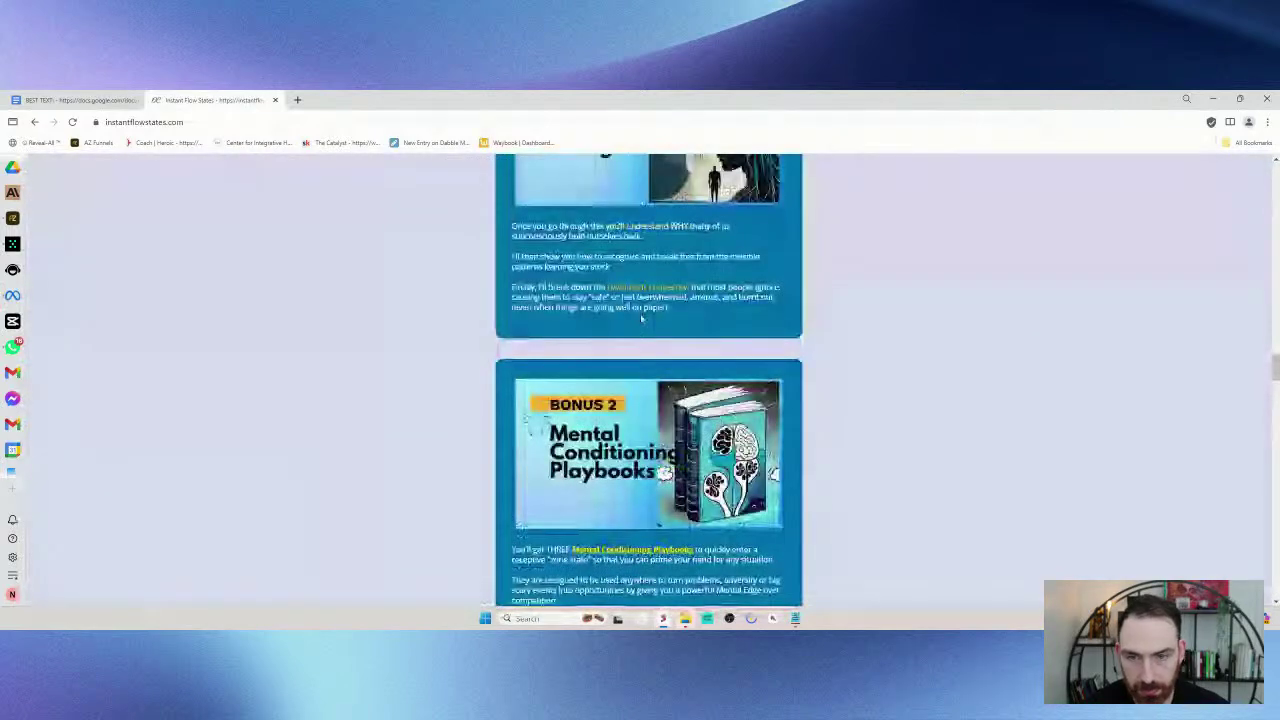
{"action": "scroll", "coordinate": [642, 318], "scroll_direction": "down", "scroll_amount": 8}
{"action": "scroll", "coordinate": [629, 302], "scroll_direction": "up", "scroll_amount": 5}
{"action": "right_click", "coordinate": [629, 273]}
{"action": "left_click", "coordinate": [680, 298]}
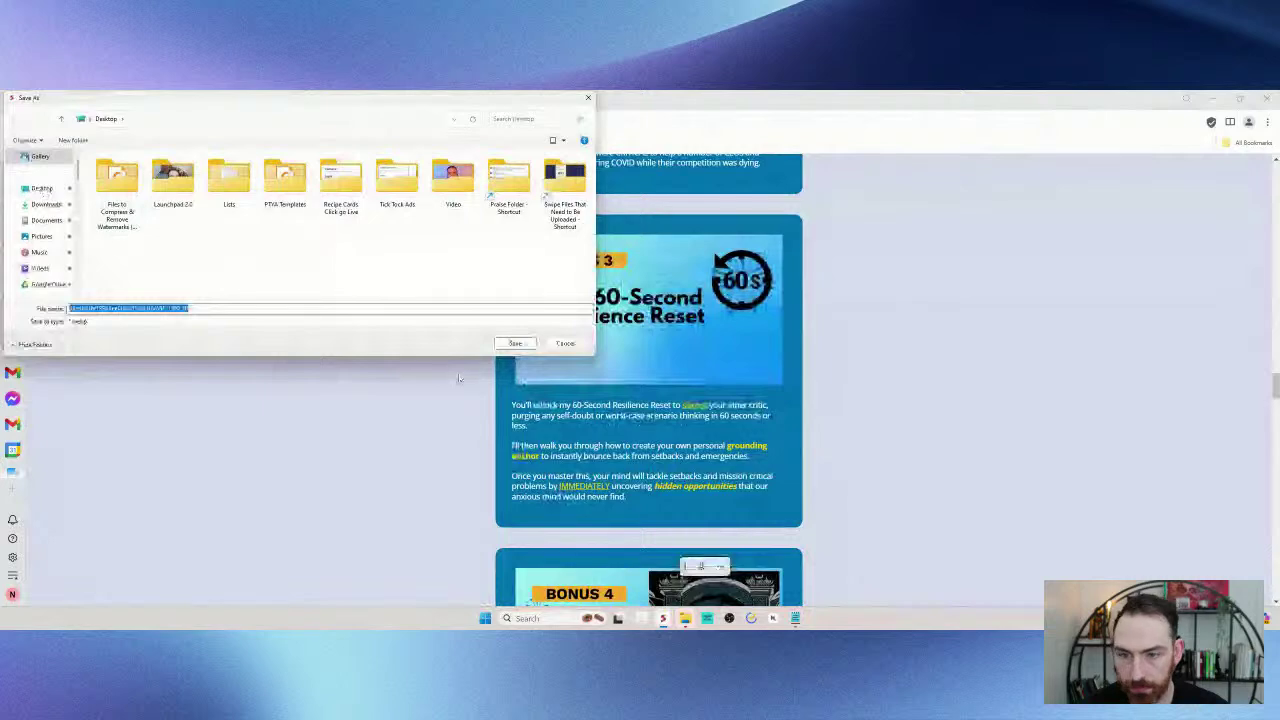
{"action": "left_click", "coordinate": [516, 343]}
- Save the Bonus 4 and Bonus 5 images to the Desktop as well
{"action": "scroll", "coordinate": [637, 302], "scroll_direction": "down", "scroll_amount": 4}
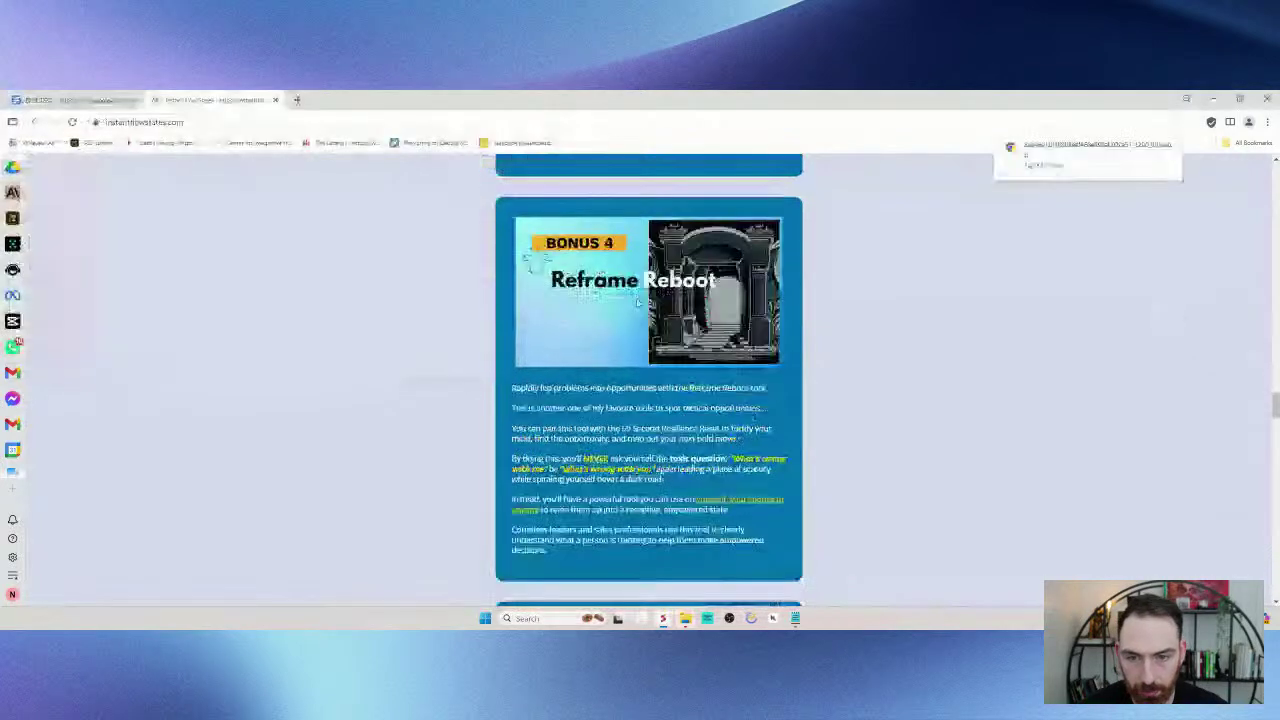
{"action": "right_click", "coordinate": [572, 264]}
{"action": "left_click", "coordinate": [618, 289]}
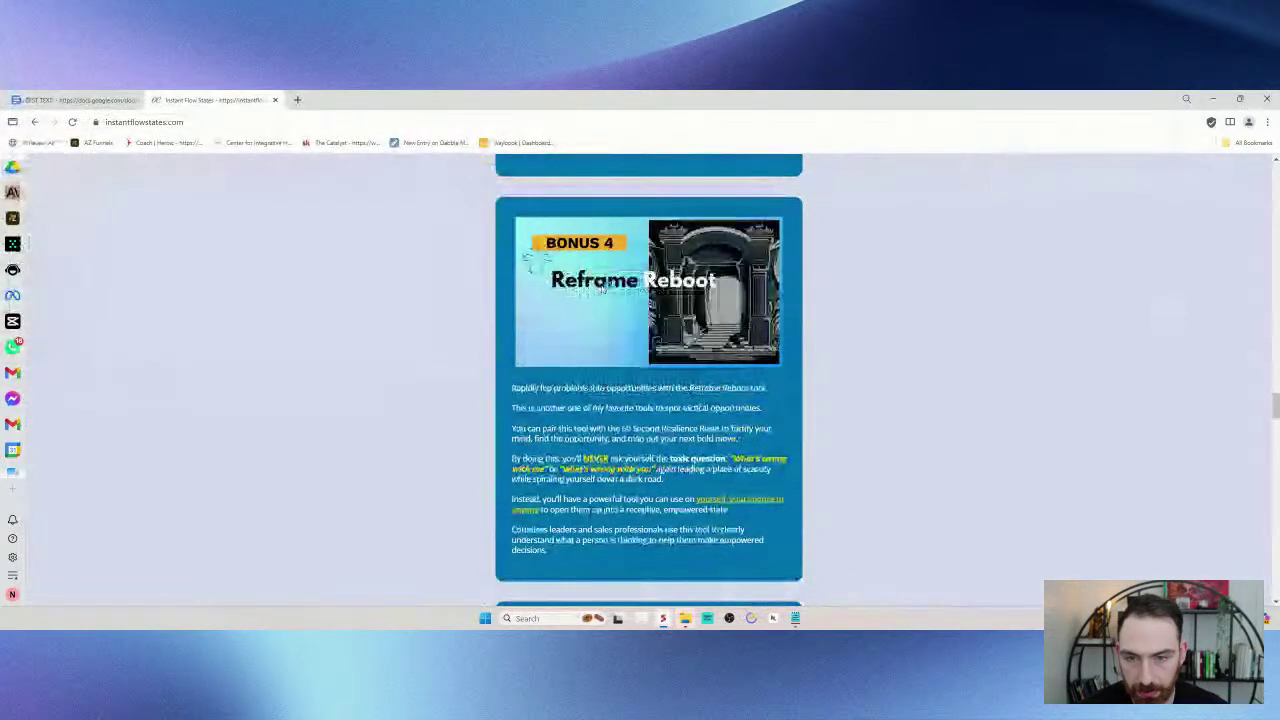
{"action": "left_click", "coordinate": [508, 344]}
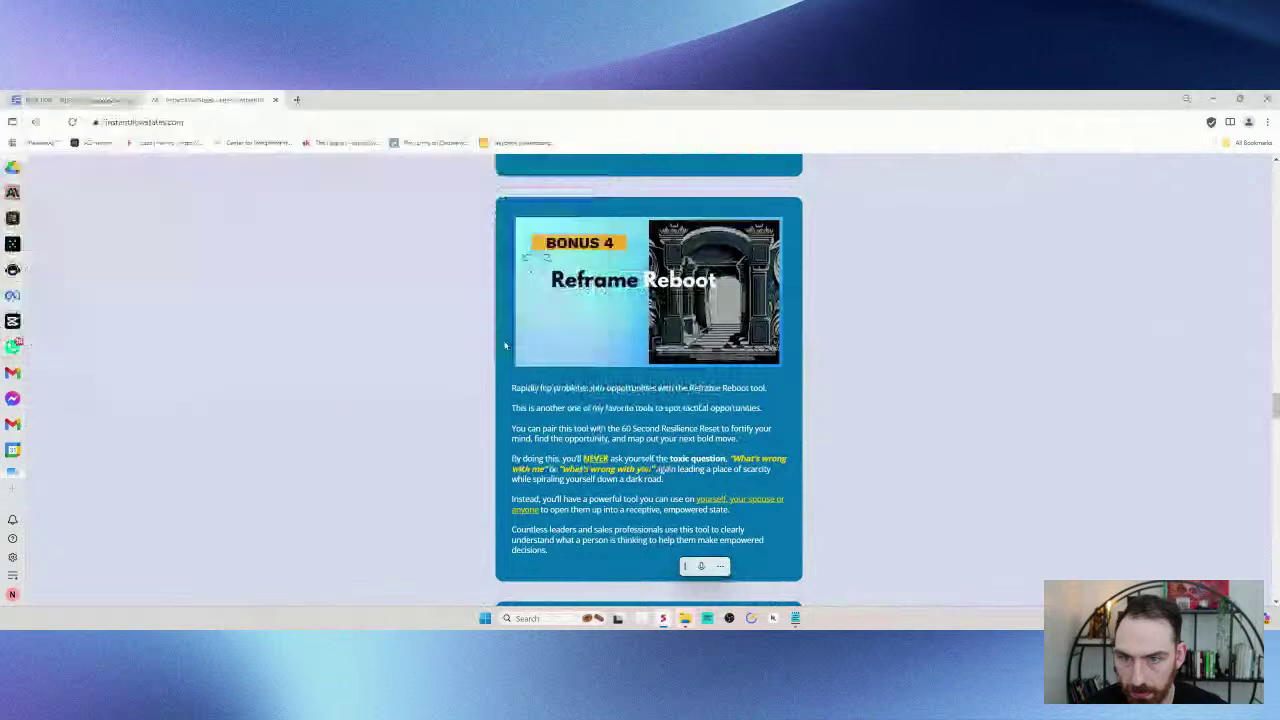
{"action": "scroll", "coordinate": [505, 345], "scroll_direction": "down", "scroll_amount": 4}
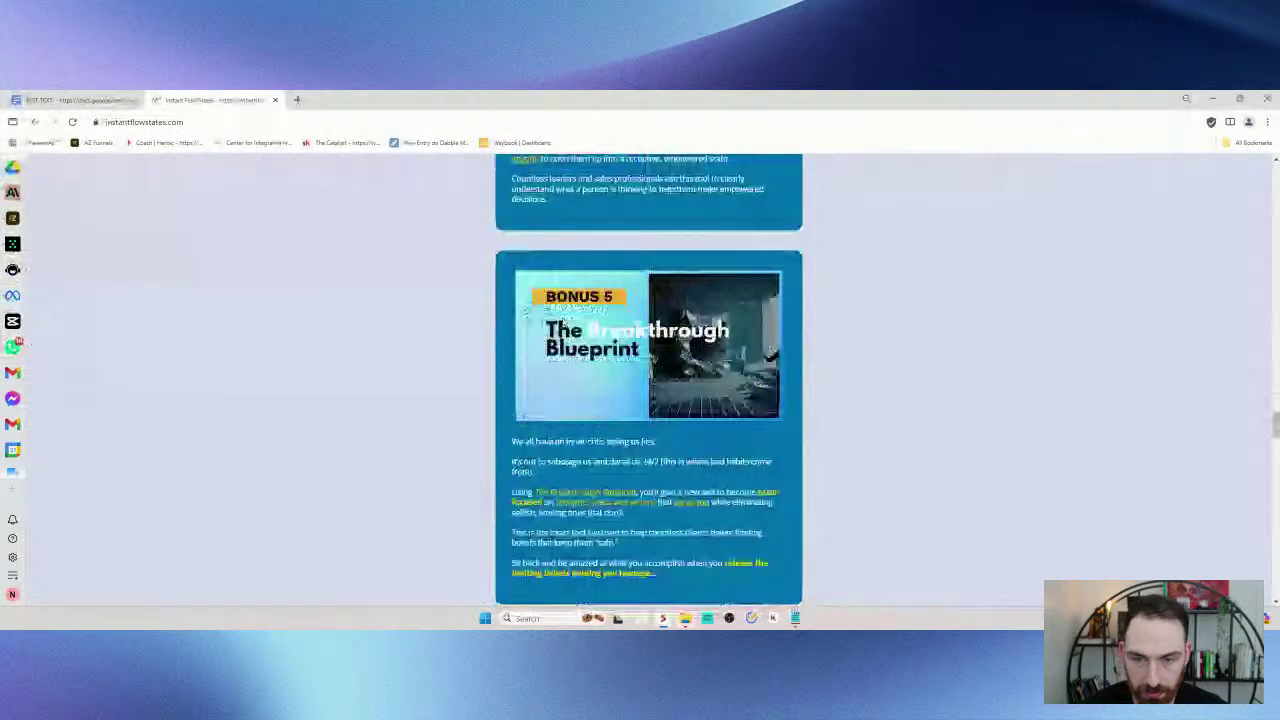
{"action": "scroll", "coordinate": [588, 350], "scroll_direction": "down", "scroll_amount": 4}
{"action": "scroll", "coordinate": [588, 350], "scroll_direction": "up", "scroll_amount": 4}
{"action": "right_click", "coordinate": [588, 350]}
{"action": "left_click", "coordinate": [620, 378]}
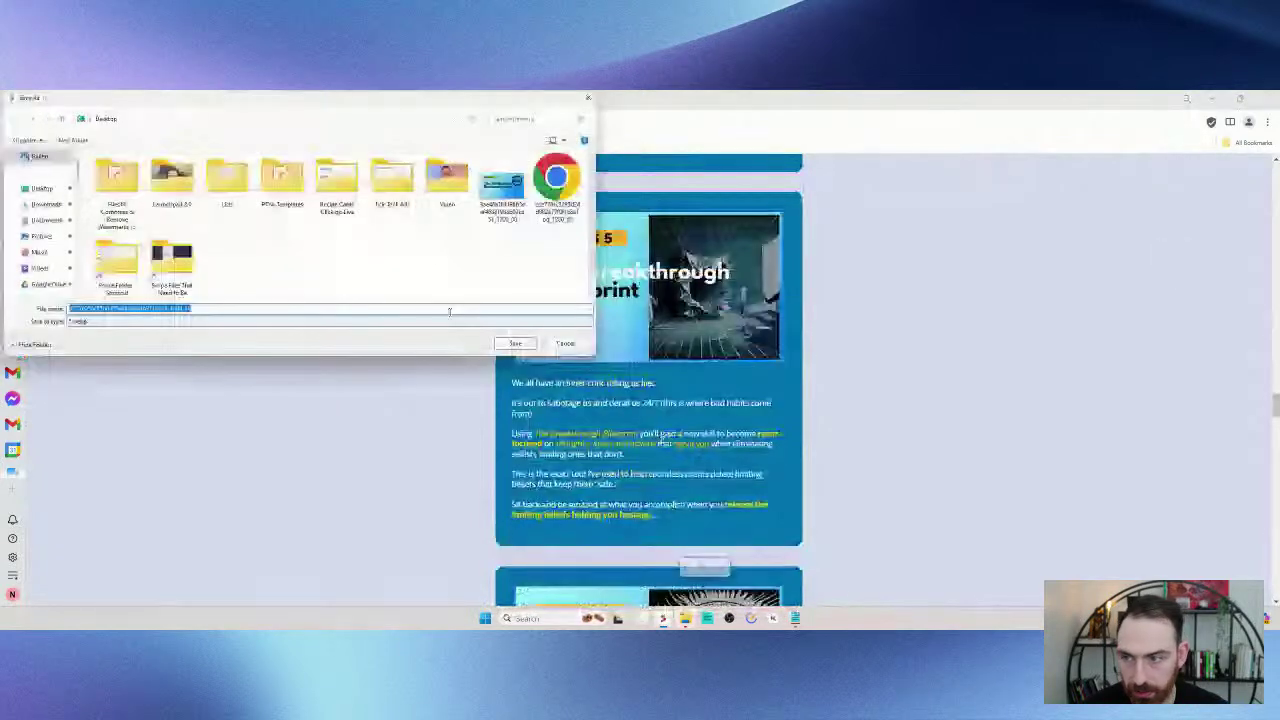
{"action": "left_click", "coordinate": [512, 345]}
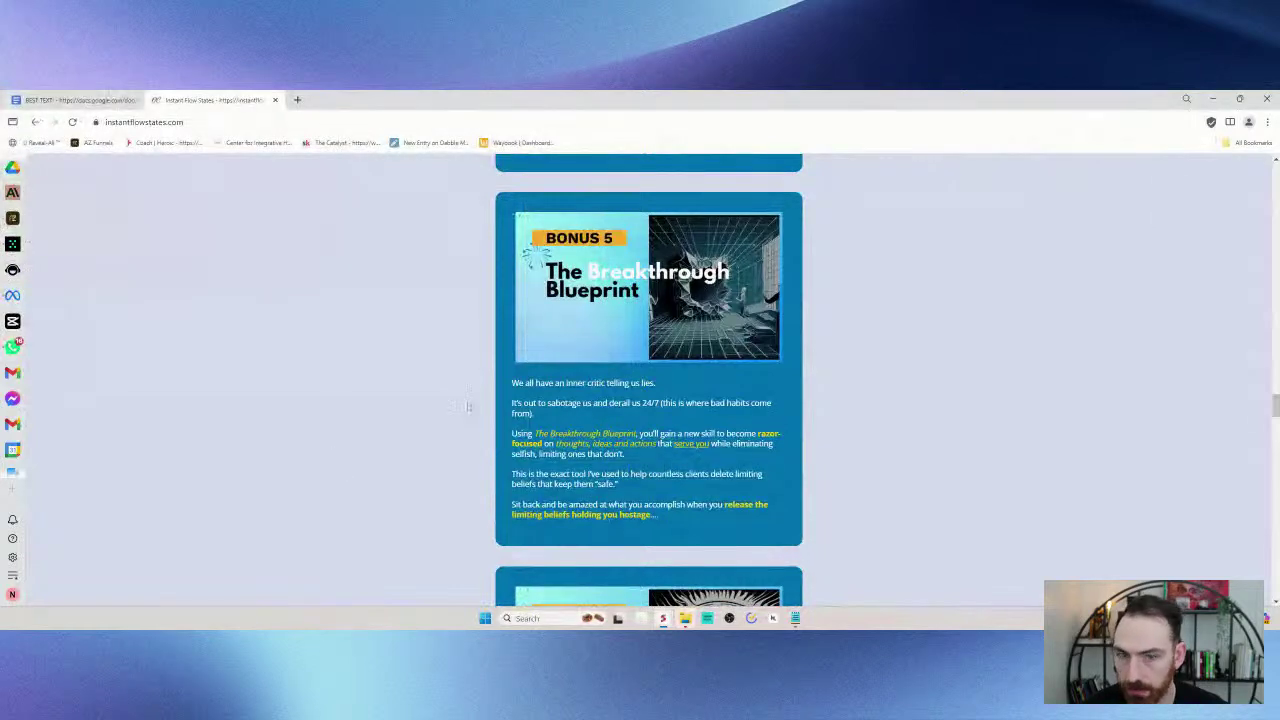
- Go back to the Ads Manager image library, still holding 7 of 9 picks
{"action": "scroll", "coordinate": [613, 286], "scroll_direction": "down", "scroll_amount": 3}
{"action": "scroll", "coordinate": [613, 286], "scroll_direction": "down", "scroll_amount": 8}
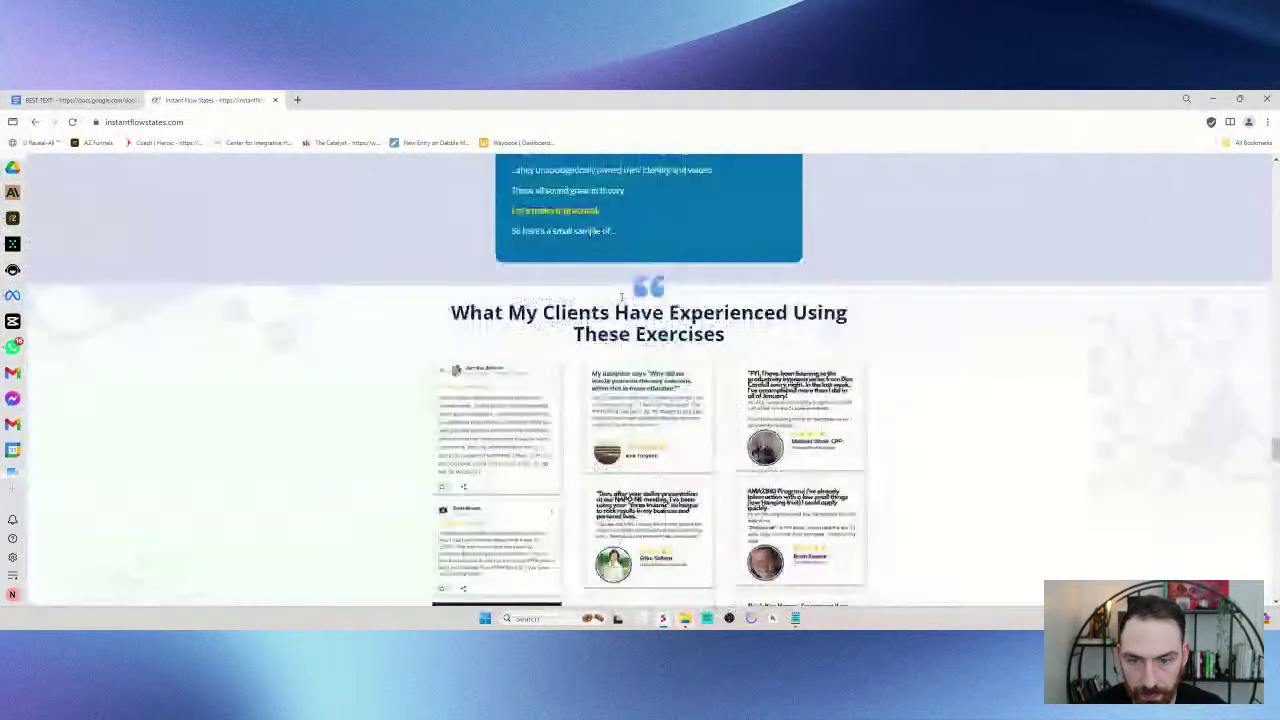
{"action": "scroll", "coordinate": [621, 296], "scroll_direction": "up", "scroll_amount": 8}
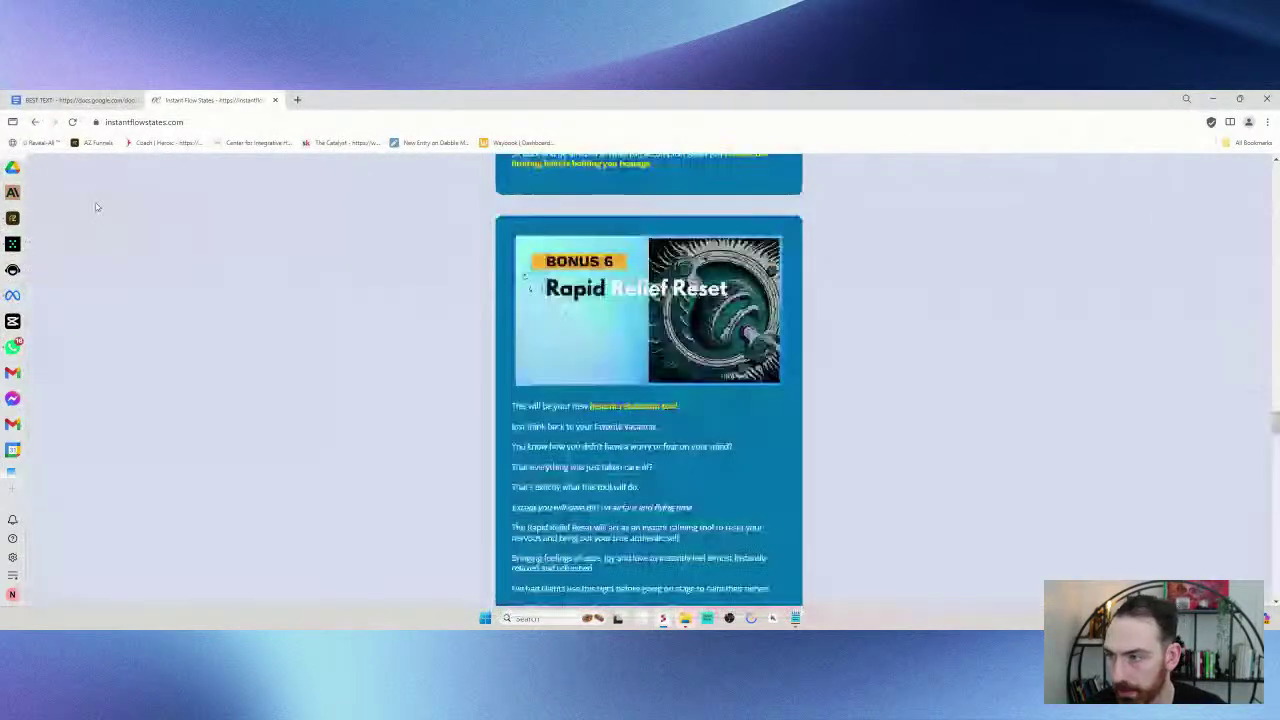
{"action": "left_click", "coordinate": [12, 296]}
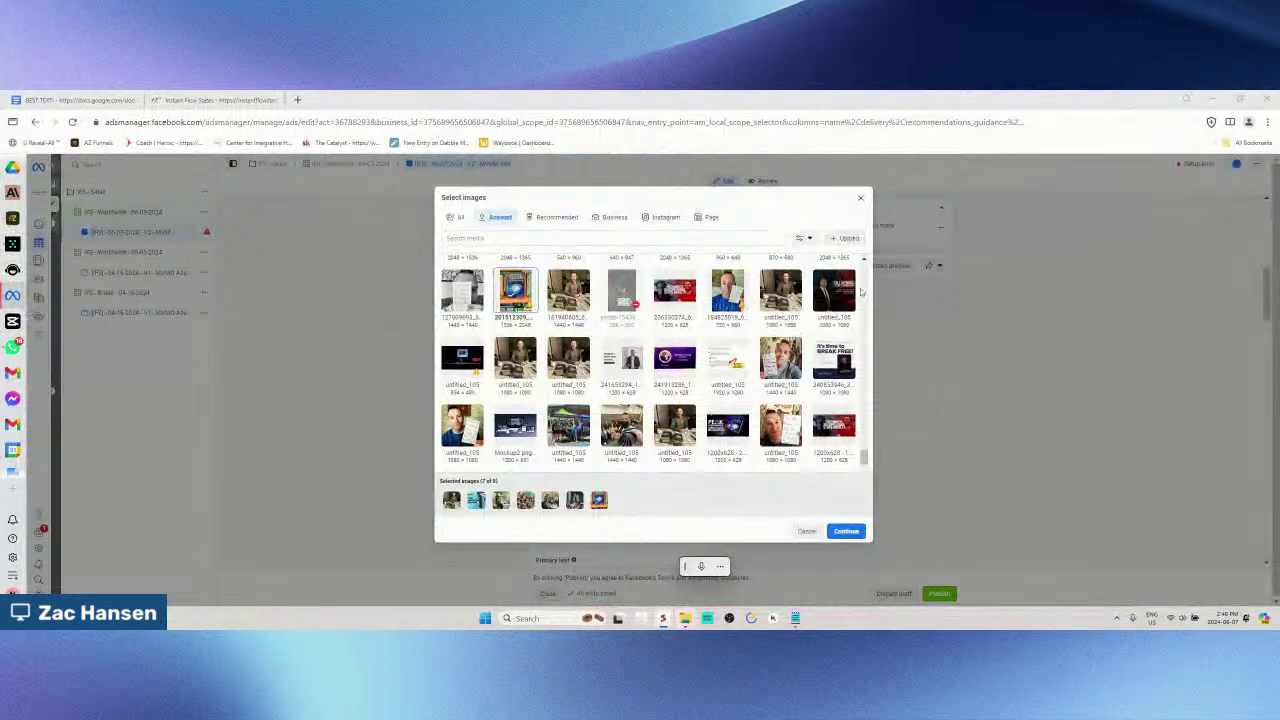
- Upload the three saved bonus image files from the Desktop to the account library
{"action": "left_click", "coordinate": [848, 238]}
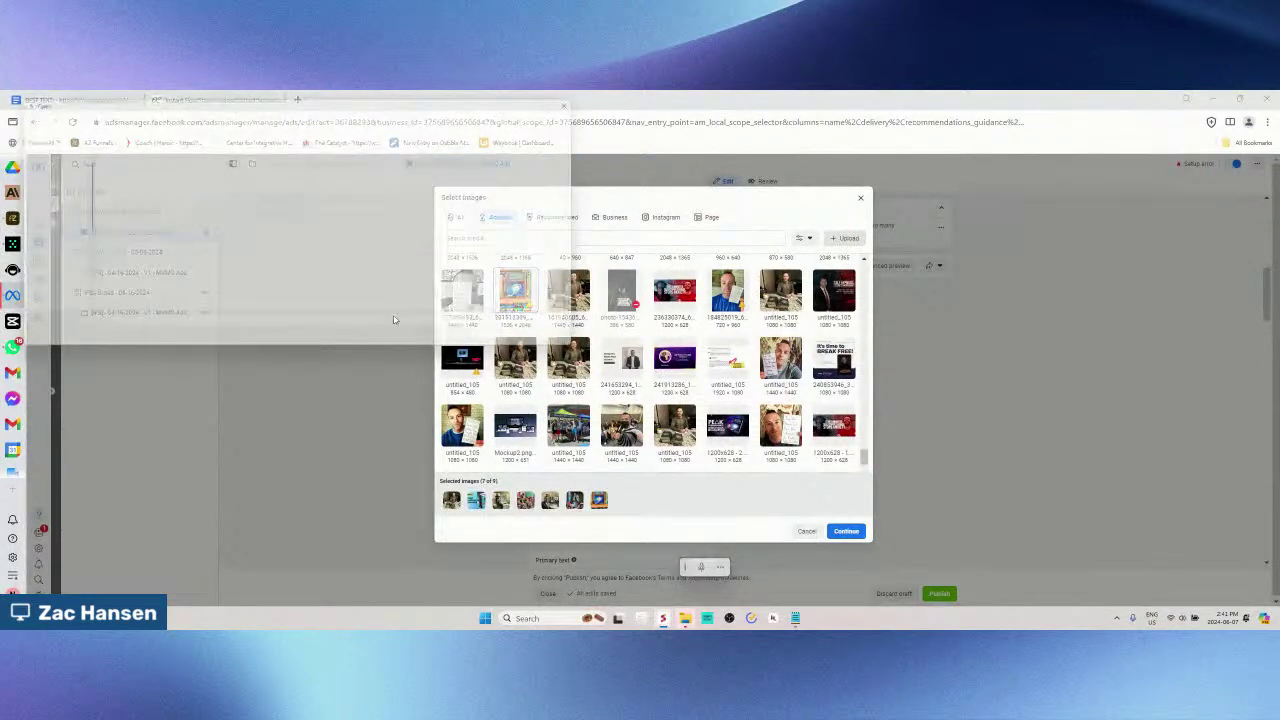
{"action": "left_click", "coordinate": [40, 188]}
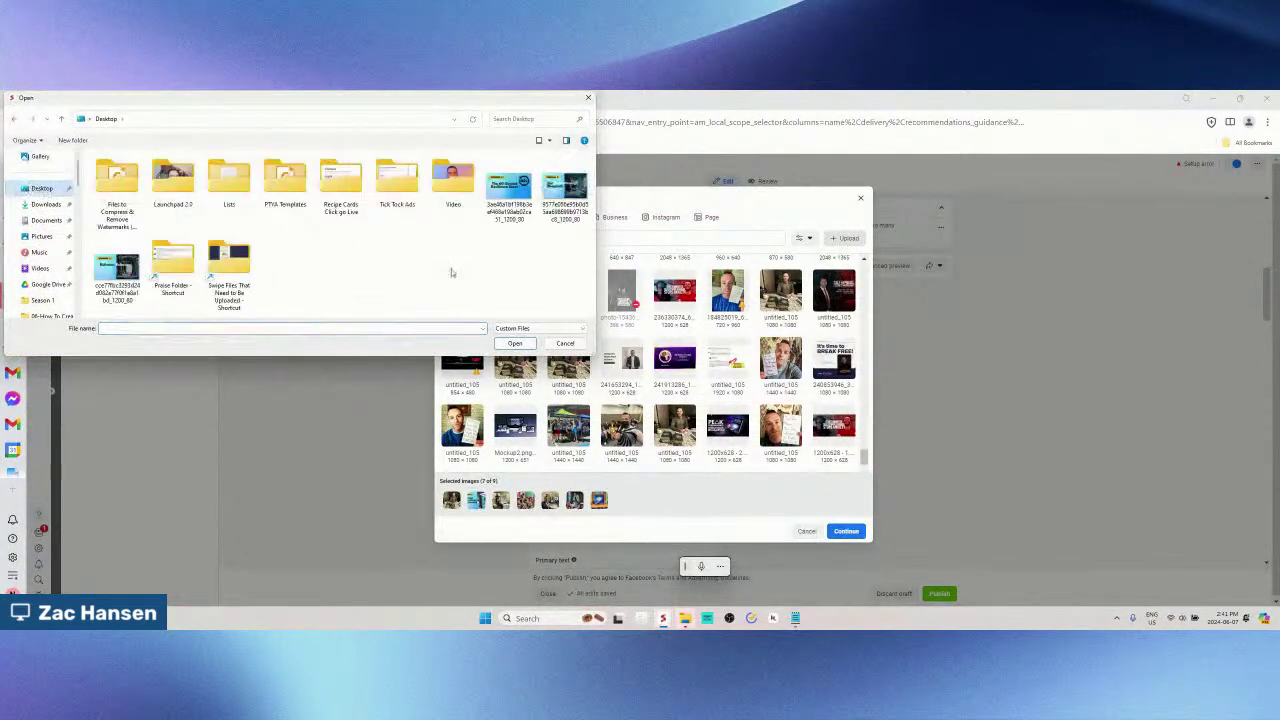
{"action": "left_click", "coordinate": [517, 195]}
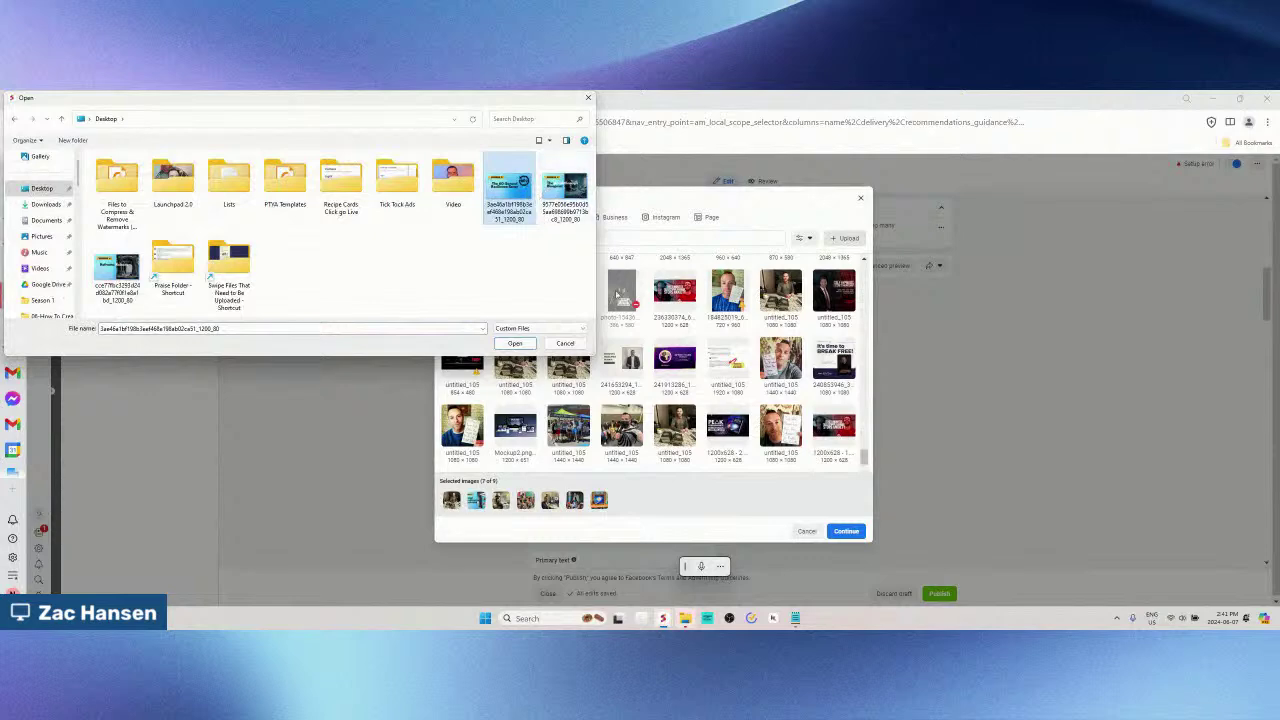
{"action": "left_click", "coordinate": [566, 195], "text": "ctrl"}
{"action": "left_click", "coordinate": [117, 268], "text": "ctrl"}
{"action": "left_click", "coordinate": [515, 344]}
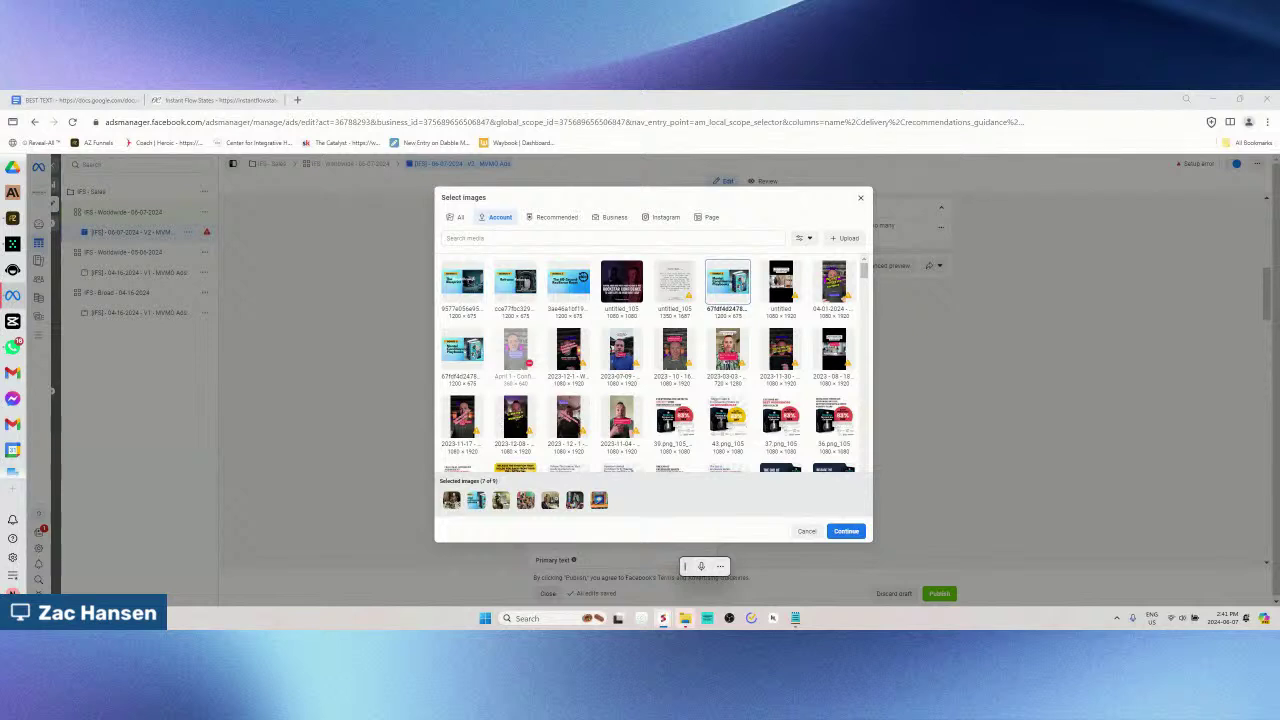
- Add the two newly uploaded images, filling the picks to 9 of 9, and confirm them
{"action": "left_click", "coordinate": [478, 292]}
{"action": "left_click", "coordinate": [520, 288]}
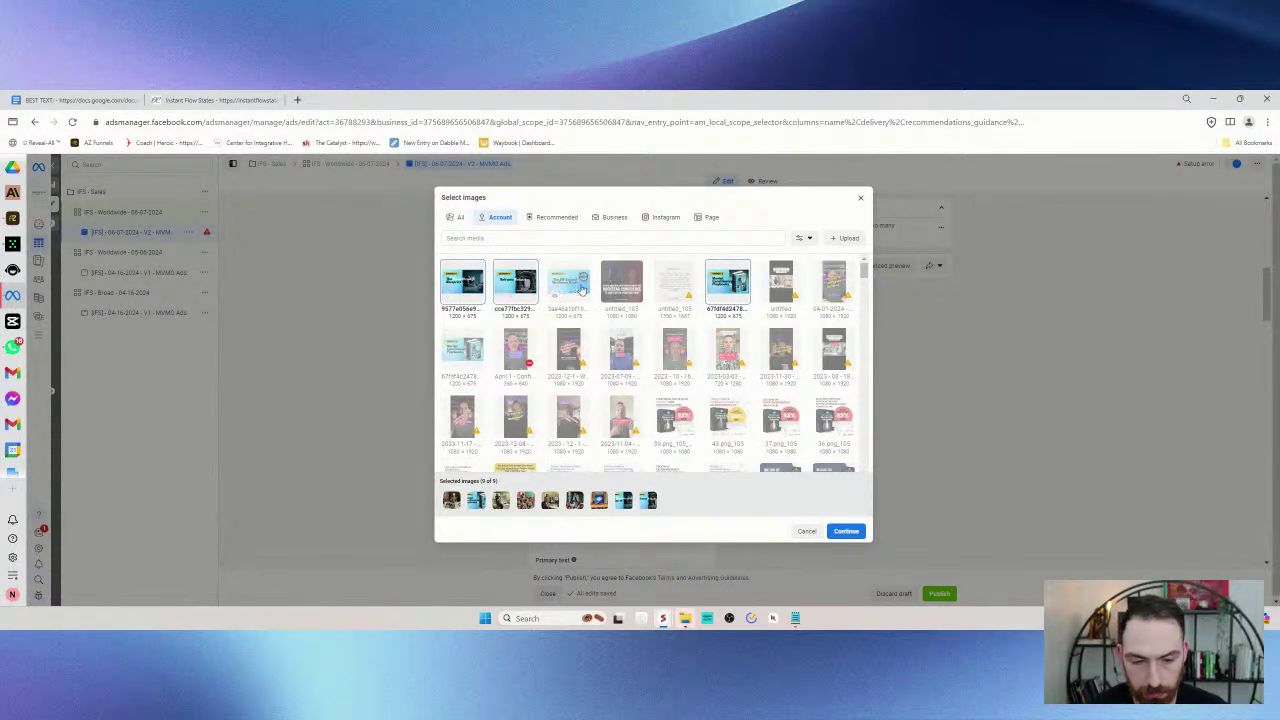
{"action": "left_click", "coordinate": [845, 531]}
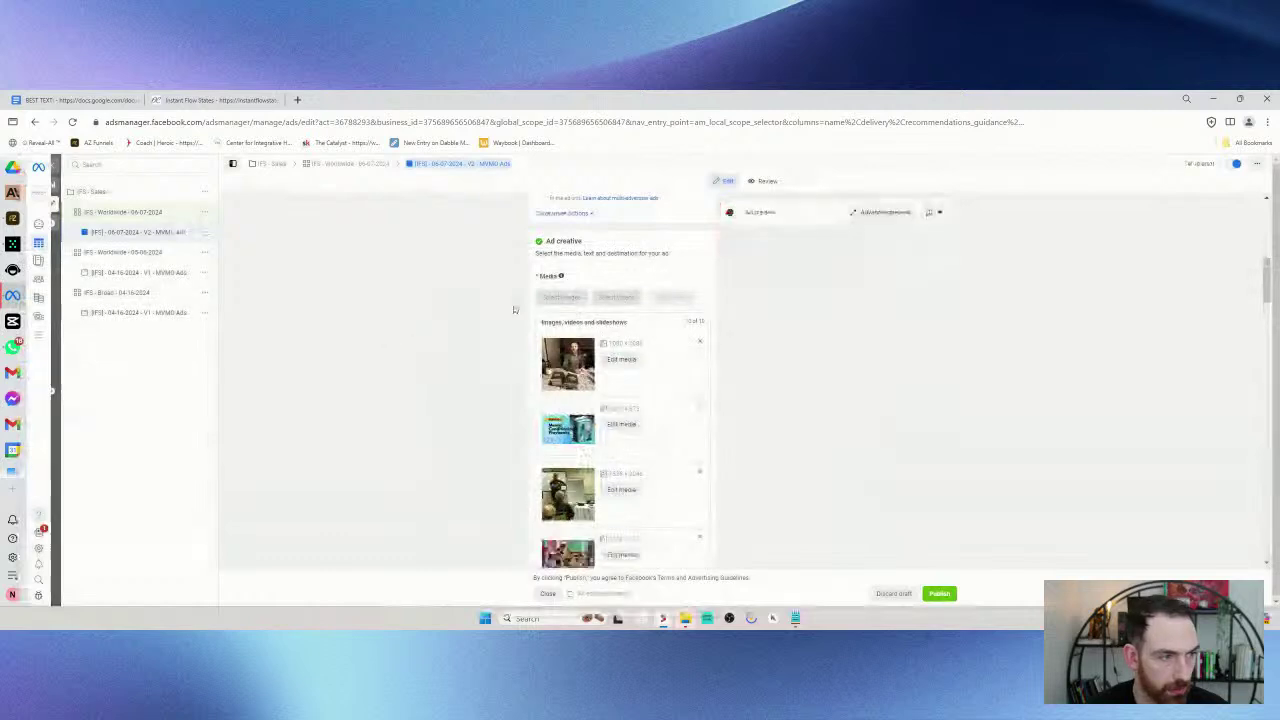
- Check the ad's media and Primary text sections, noting the descriptions limit-5 warning, then view the BEST TEXT doc
{"action": "scroll", "coordinate": [505, 273], "scroll_direction": "down", "scroll_amount": 10}
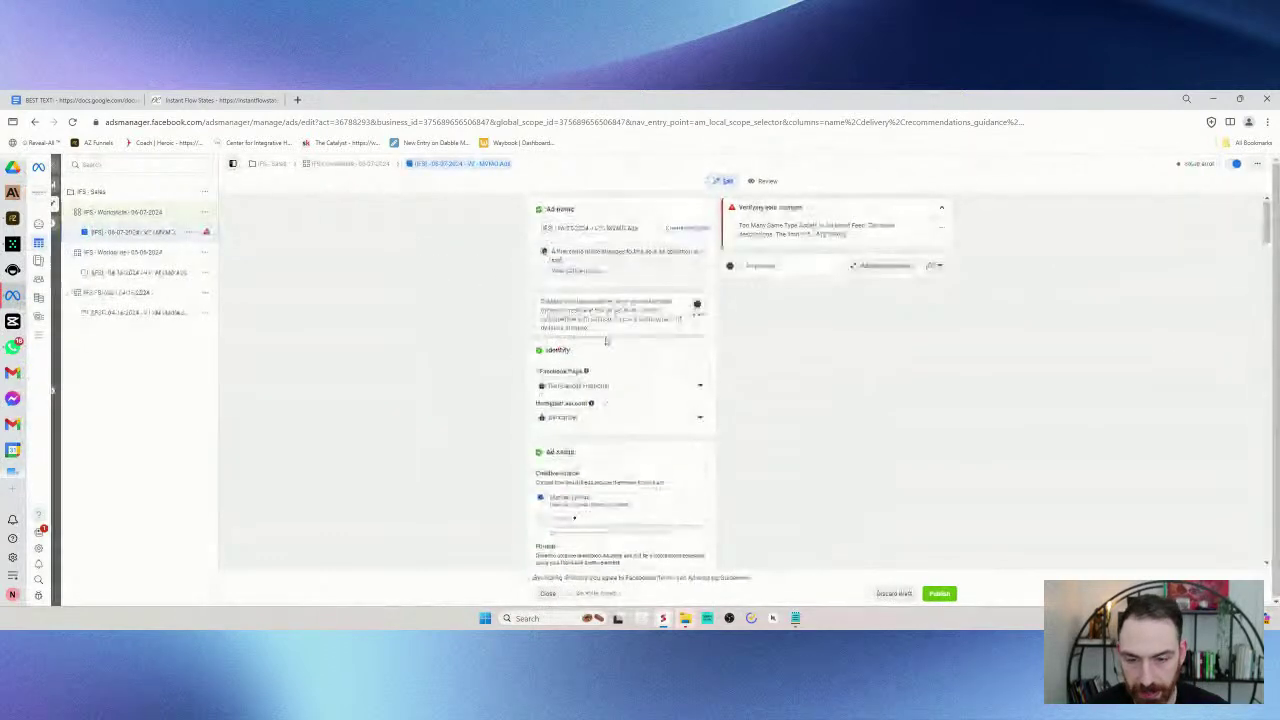
{"action": "scroll", "coordinate": [640, 380], "scroll_direction": "down", "scroll_amount": 10}
{"action": "scroll", "coordinate": [735, 363], "scroll_direction": "down", "scroll_amount": 10}
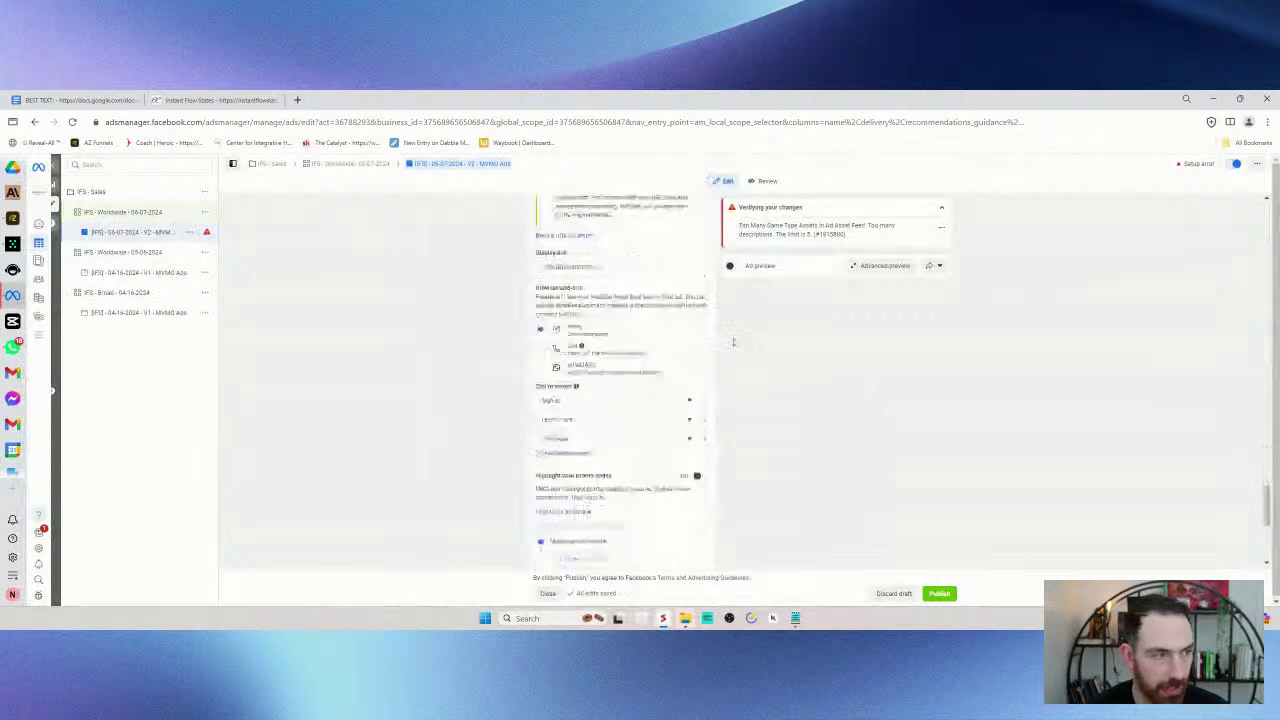
{"action": "scroll", "coordinate": [733, 342], "scroll_direction": "down", "scroll_amount": 3}
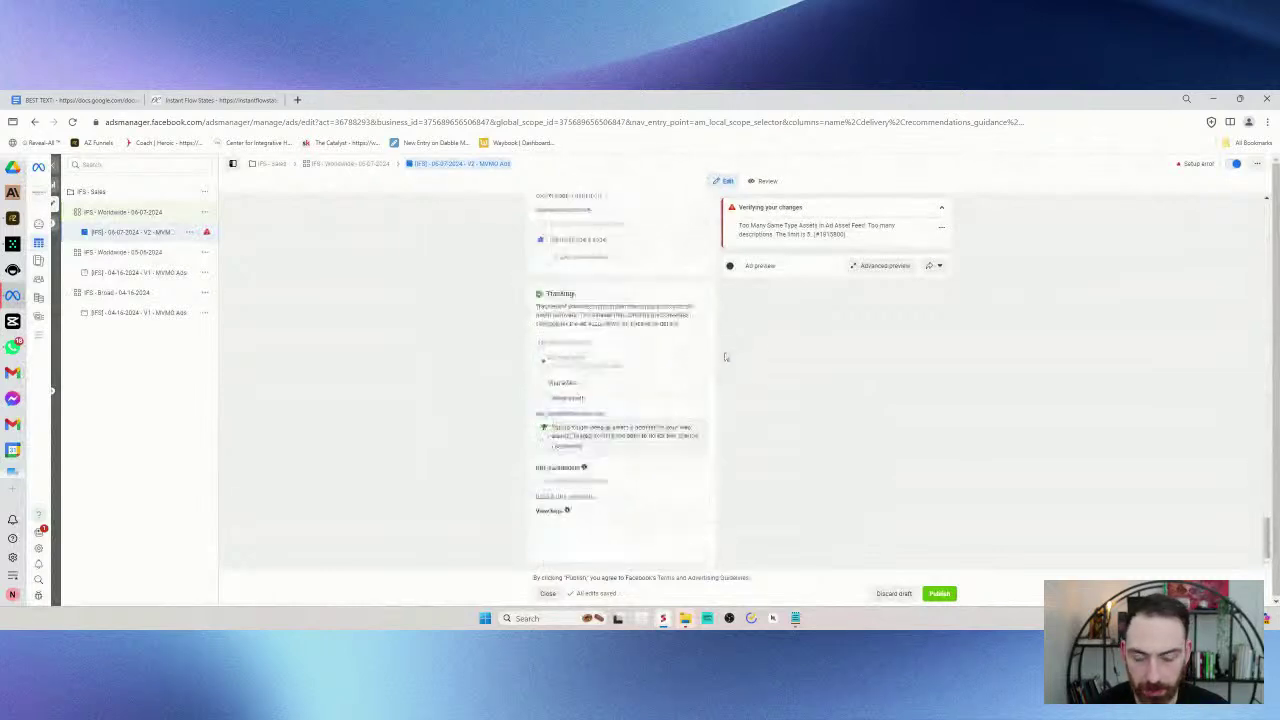
{"action": "scroll", "coordinate": [708, 341], "scroll_direction": "up", "scroll_amount": 10}
{"action": "scroll", "coordinate": [708, 341], "scroll_direction": "up", "scroll_amount": 10}
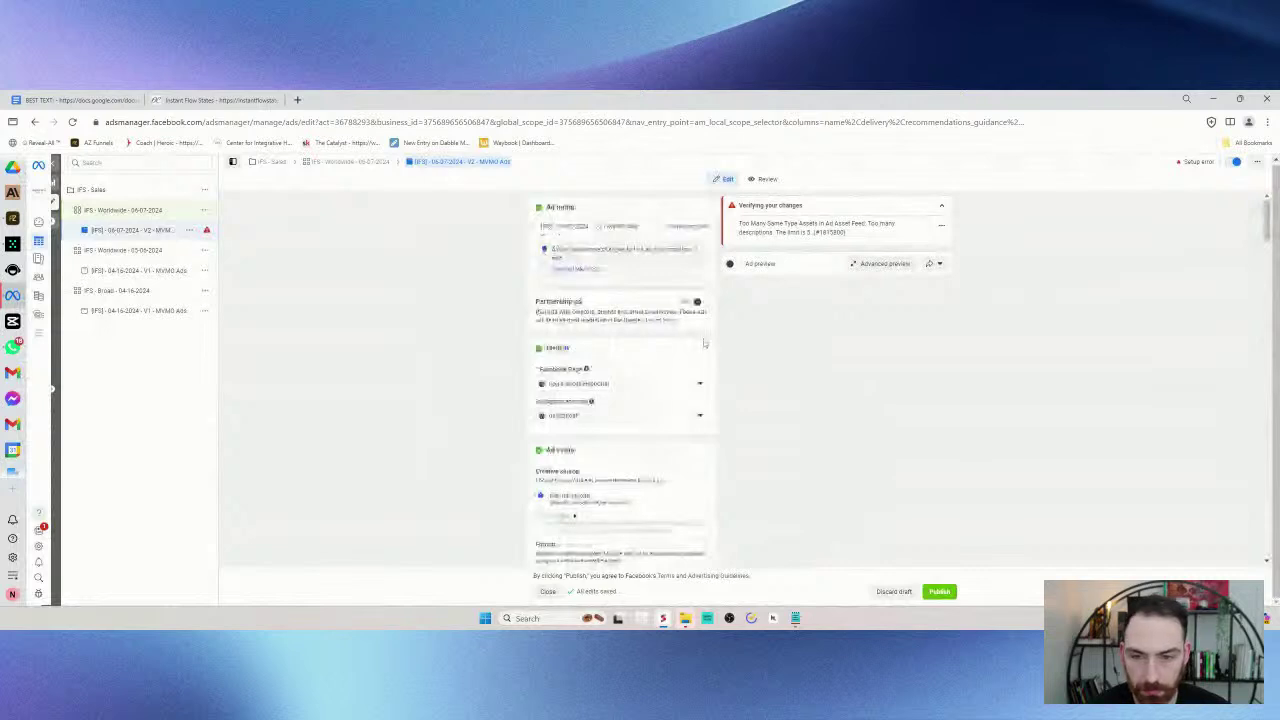
{"action": "scroll", "coordinate": [700, 340], "scroll_direction": "down", "scroll_amount": 5}
{"action": "scroll", "coordinate": [605, 275], "scroll_direction": "up", "scroll_amount": 5}
{"action": "scroll", "coordinate": [610, 316], "scroll_direction": "down", "scroll_amount": 8}
{"action": "scroll", "coordinate": [610, 316], "scroll_direction": "down", "scroll_amount": 5}
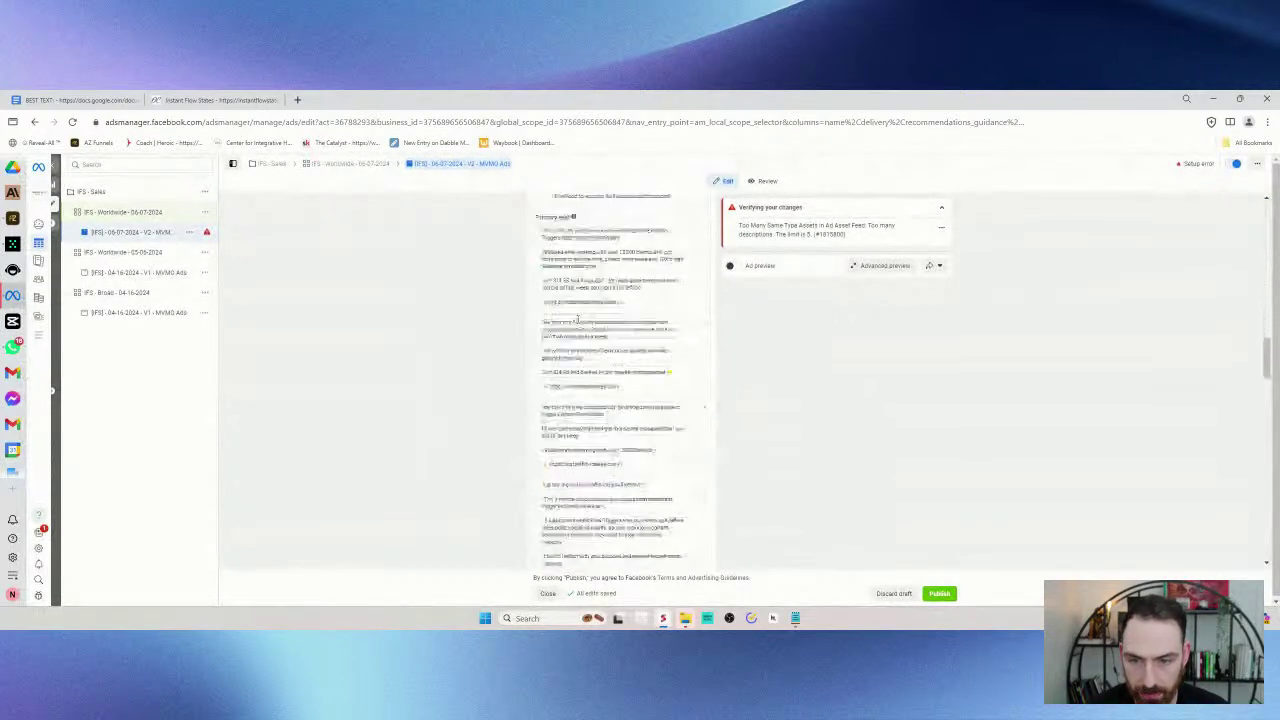
{"action": "scroll", "coordinate": [585, 330], "scroll_direction": "up", "scroll_amount": 3}
{"action": "left_click", "coordinate": [75, 100]}
{"action": "scroll", "coordinate": [505, 342], "scroll_direction": "up", "scroll_amount": 15}
- Copy the full Ad #1 text from the New Ads section of BEST TEXT
{"action": "scroll", "coordinate": [505, 342], "scroll_direction": "down", "scroll_amount": 3}
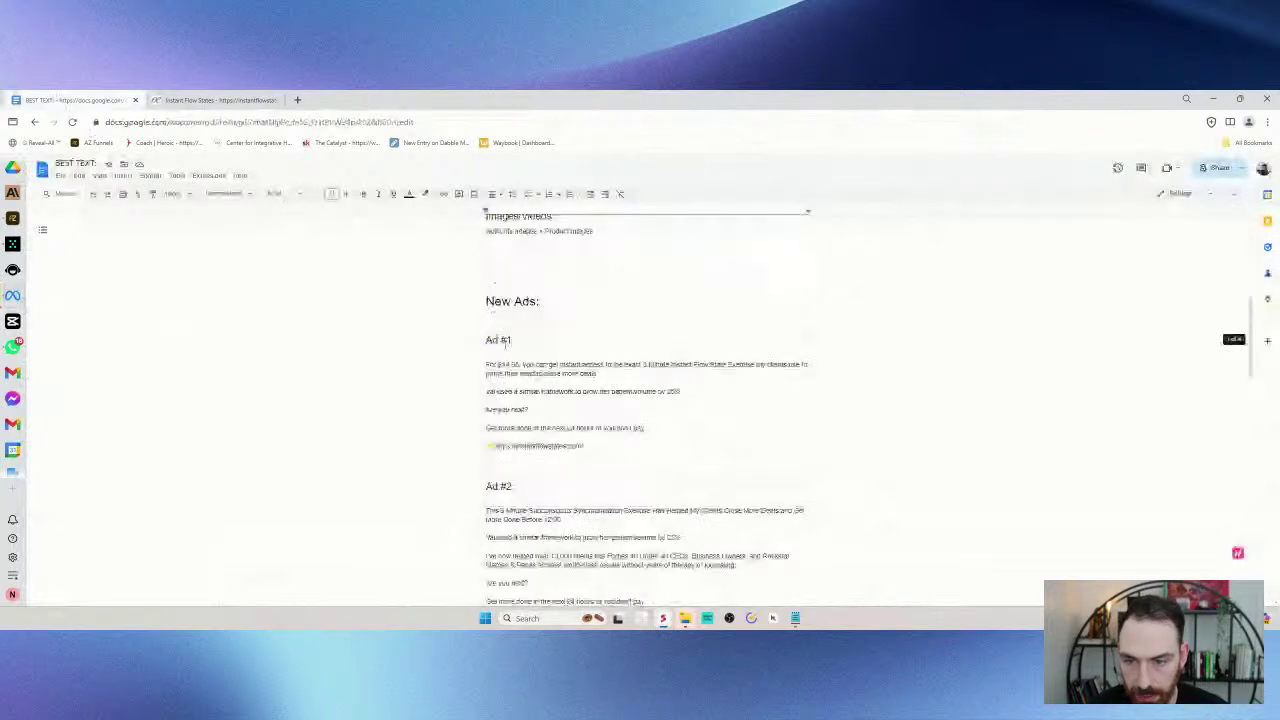
{"action": "left_click_drag", "start_coordinate": [486, 362], "coordinate": [677, 449]}
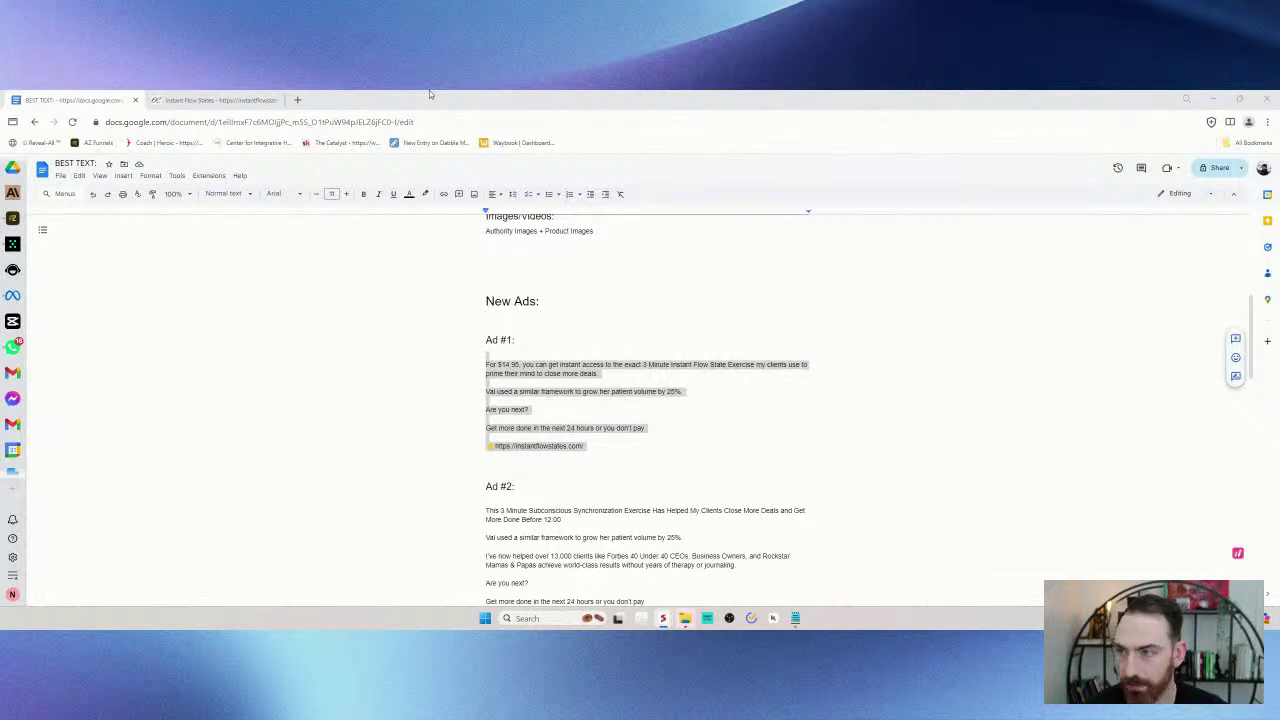
{"action": "left_click", "coordinate": [173, 96]}
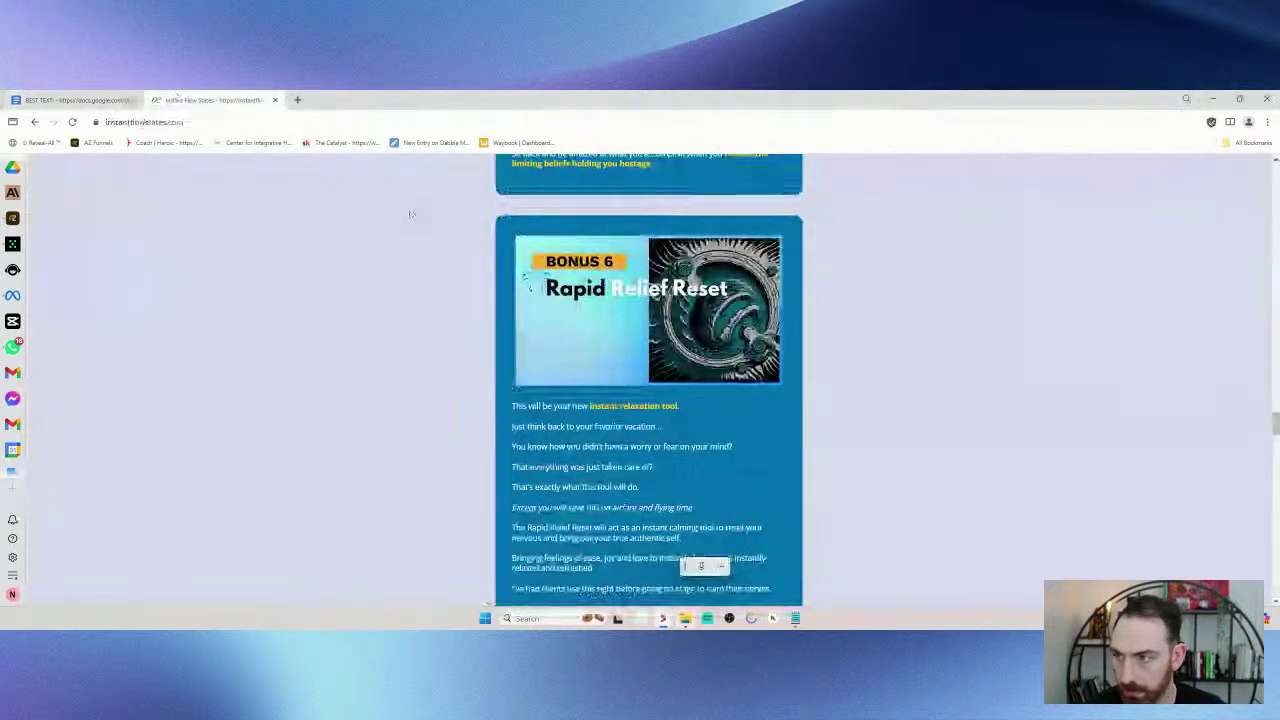
{"action": "left_click", "coordinate": [75, 100]}
{"action": "left_click", "coordinate": [12, 220]}
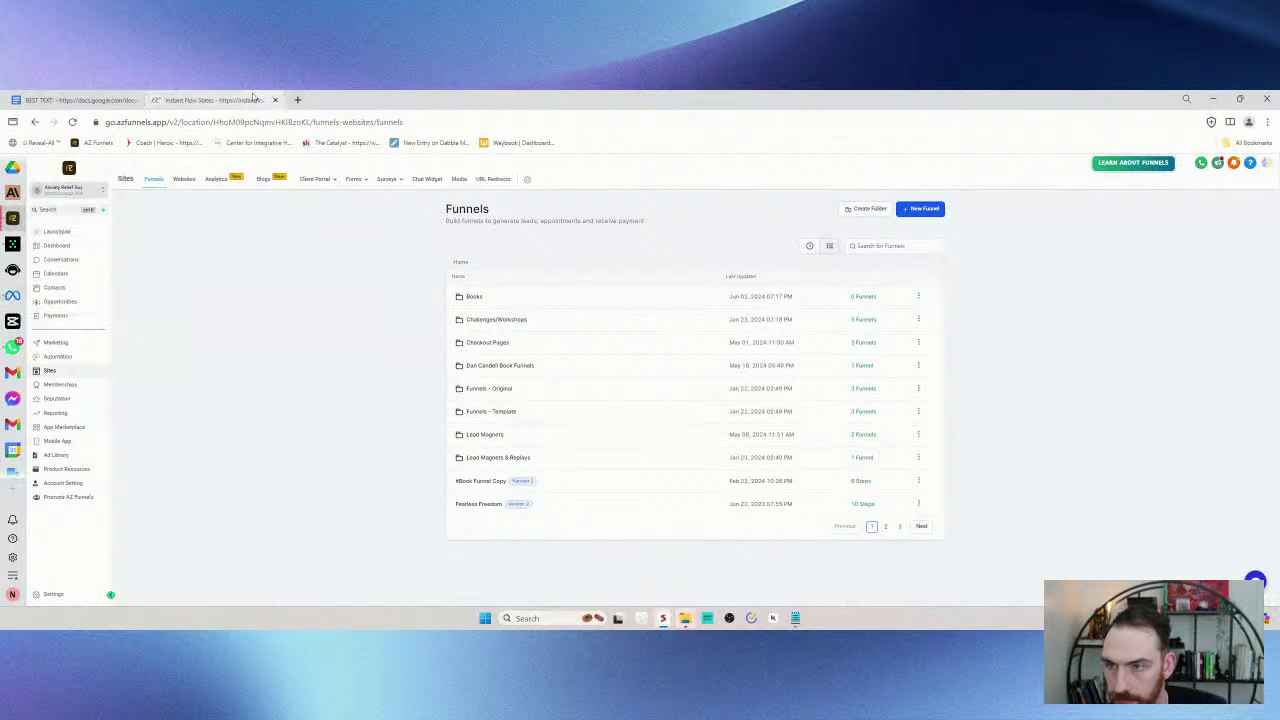
{"action": "key", "text": "ctrl+shift+Tab"}
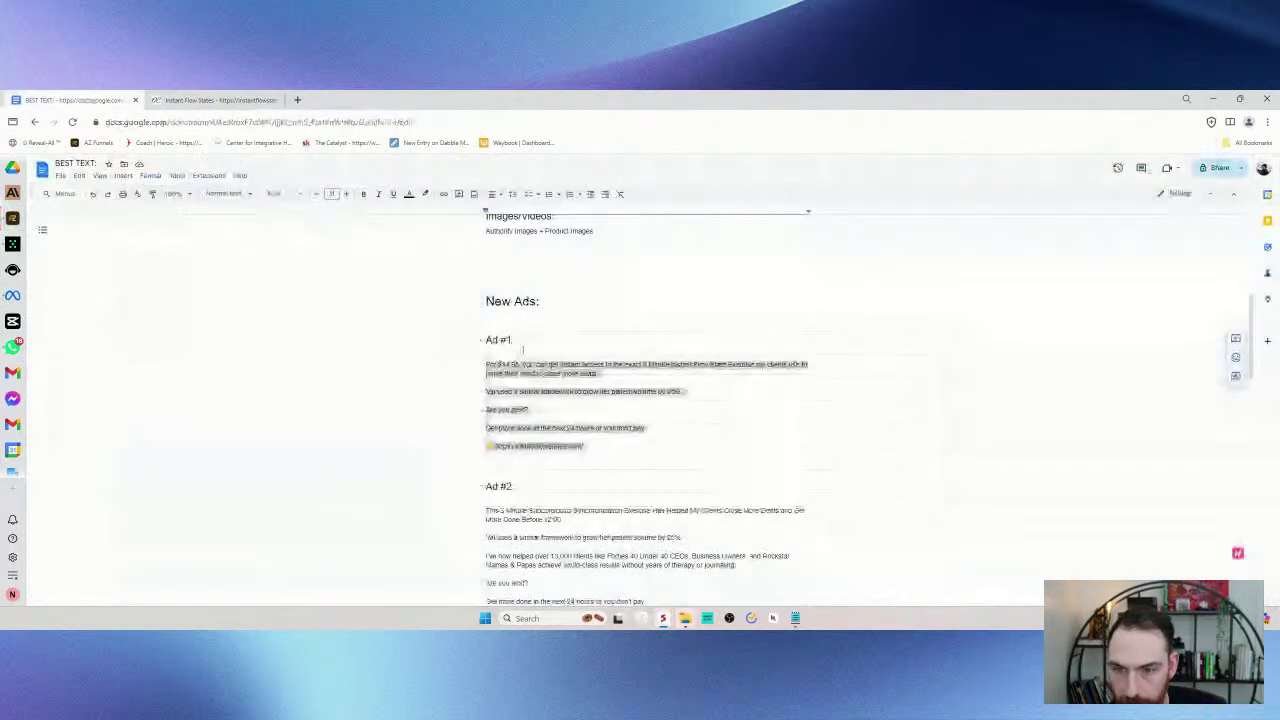
{"action": "left_click_drag", "start_coordinate": [471, 361], "coordinate": [600, 447]}
{"action": "right_click", "coordinate": [545, 368]}
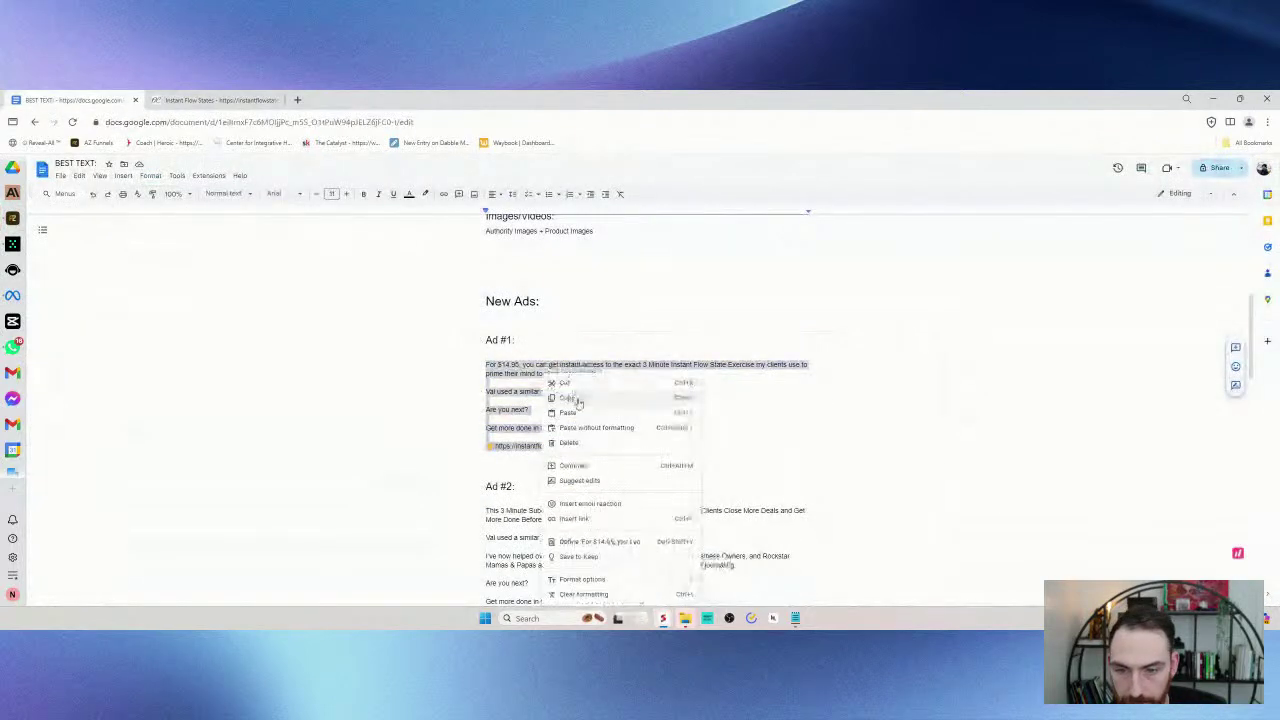
{"action": "left_click", "coordinate": [571, 390]}
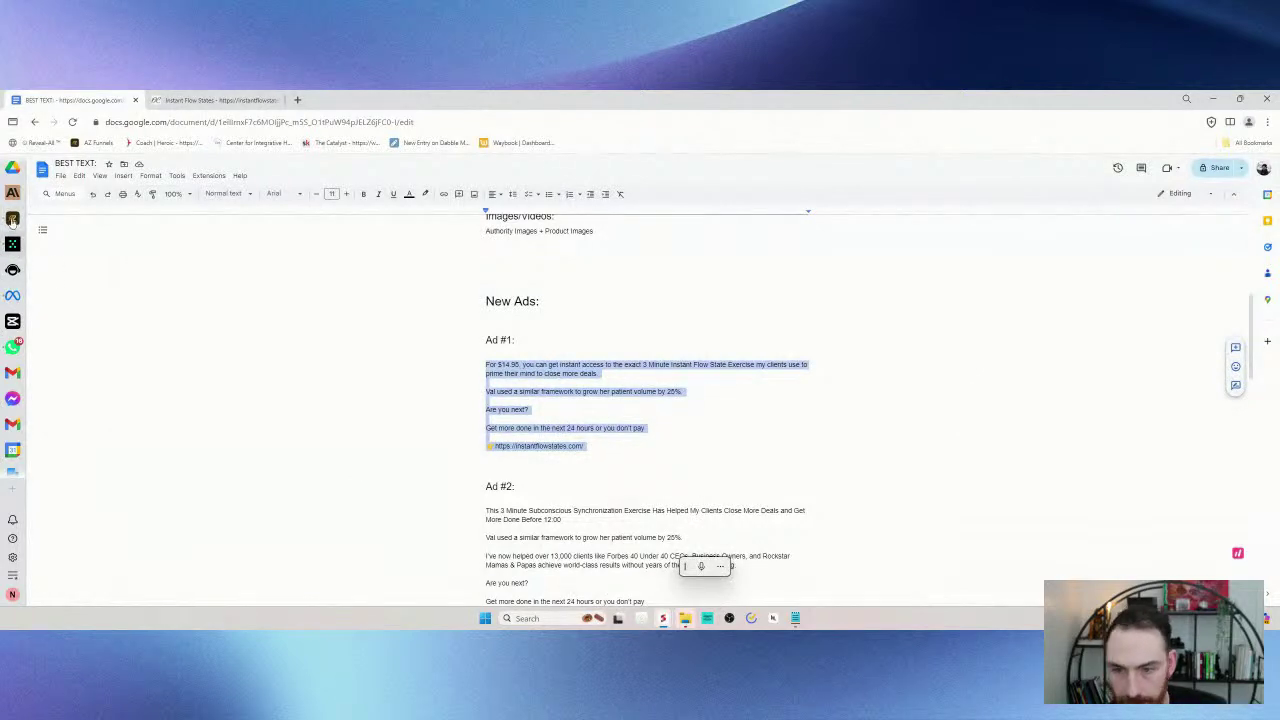
{"action": "left_click", "coordinate": [12, 295]}
- Replace the first primary text with the pasted Ad #1 copy starting "For $14.95, you can get instant access"
{"action": "left_click", "coordinate": [564, 341]}
{"action": "key", "text": "ctrl+a"}
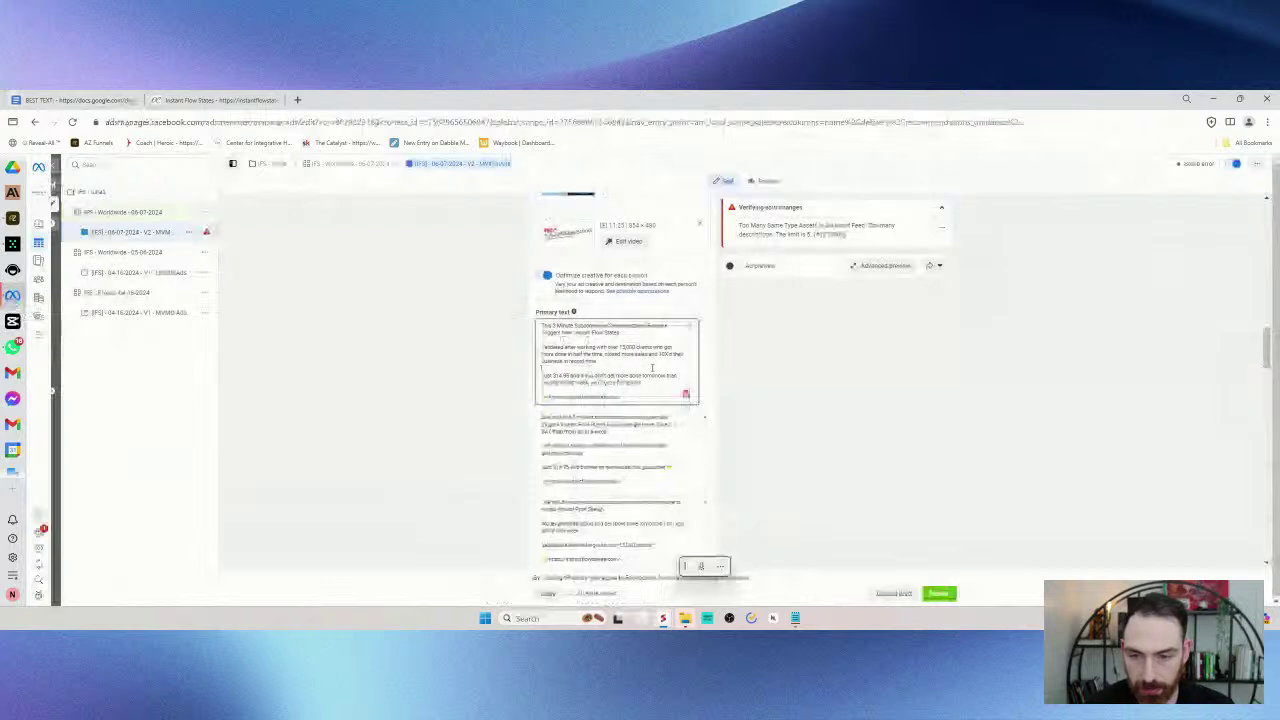
{"action": "key", "text": "ctrl+v"}
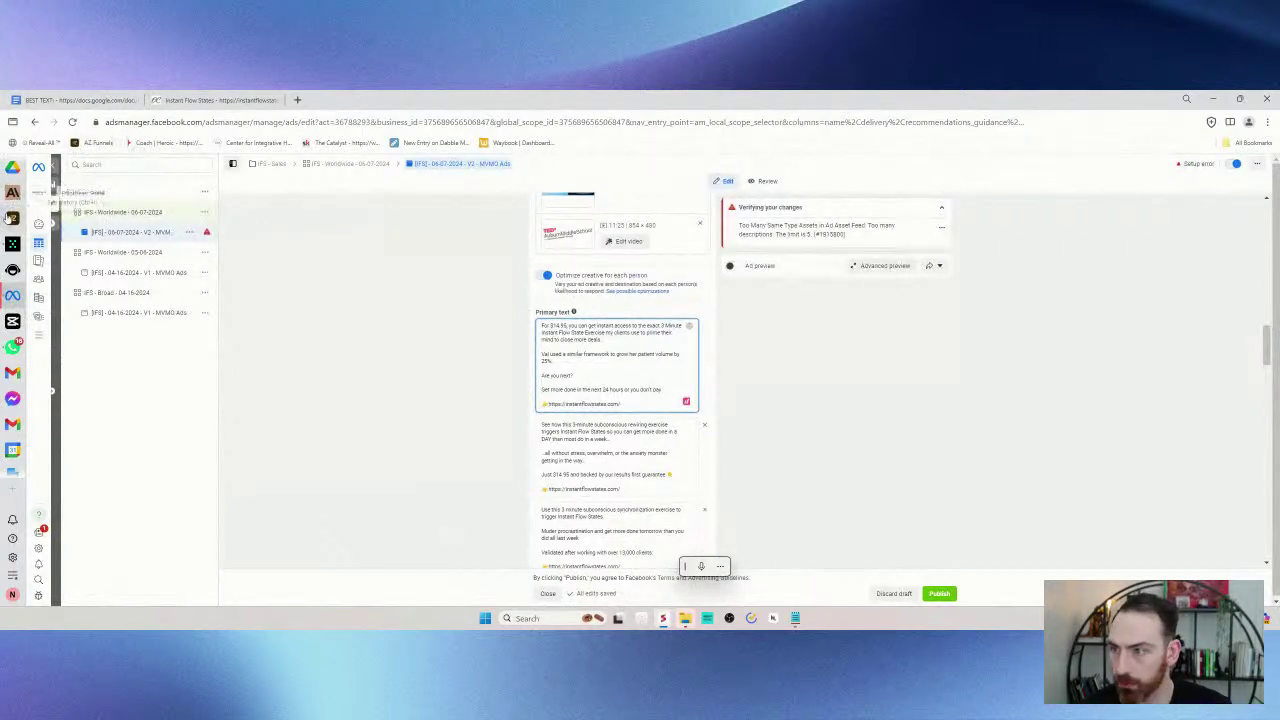
{"action": "scroll", "coordinate": [603, 365], "scroll_direction": "down", "scroll_amount": 5}
{"action": "scroll", "coordinate": [603, 365], "scroll_direction": "up", "scroll_amount": 5}
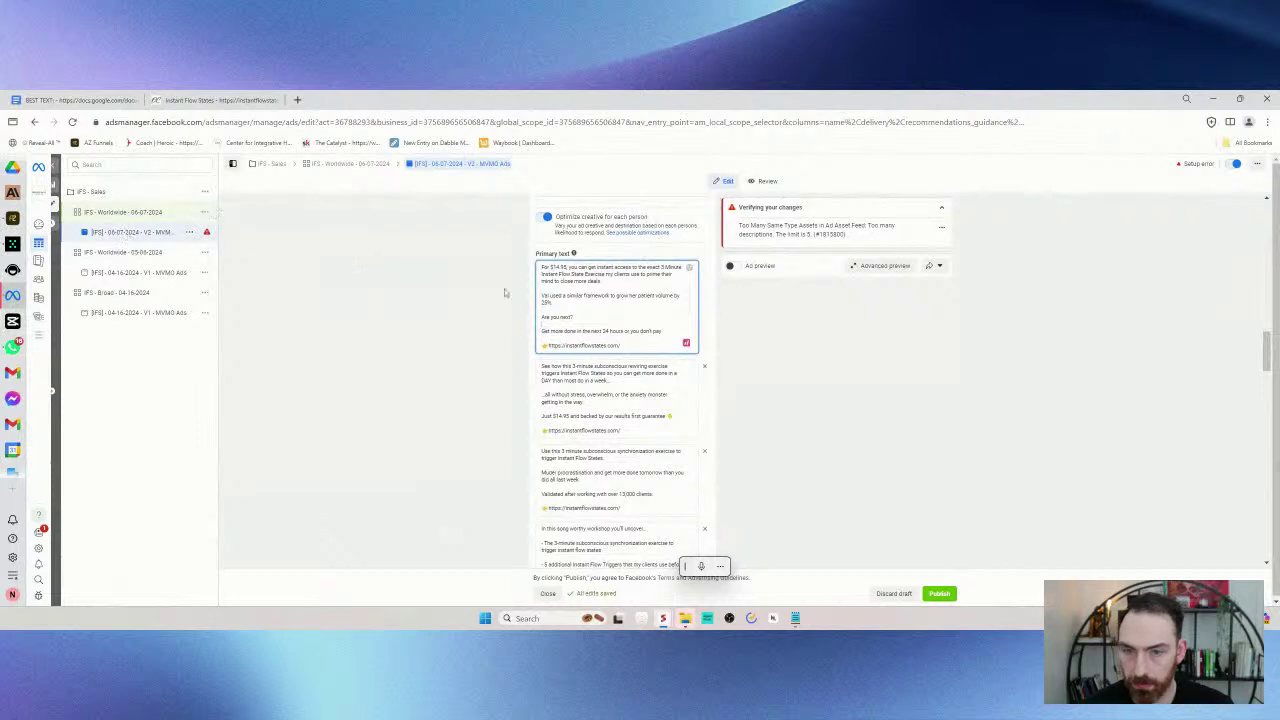
- Select the Ad #2 copy in BEST TEXT and start editing the second primary text variation
{"action": "left_click", "coordinate": [60, 100]}
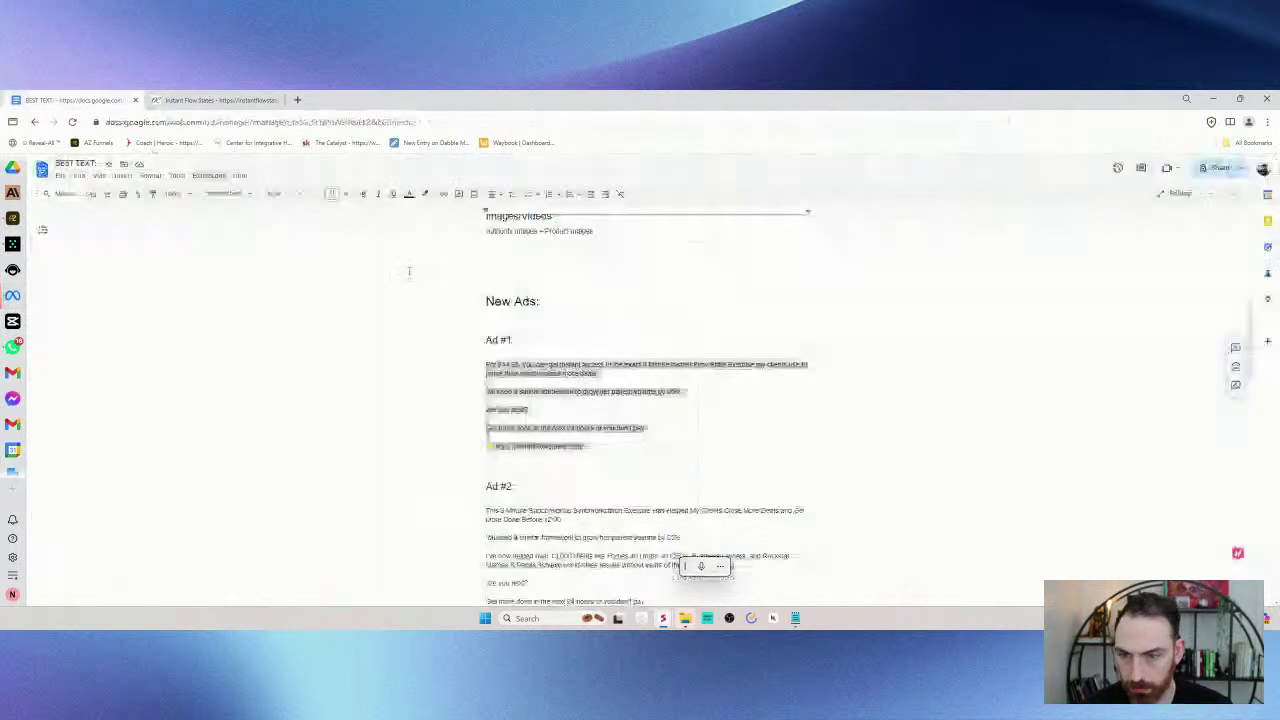
{"action": "scroll", "coordinate": [420, 340], "scroll_direction": "down", "scroll_amount": 3}
{"action": "left_click_drag", "start_coordinate": [486, 335], "coordinate": [585, 446]}
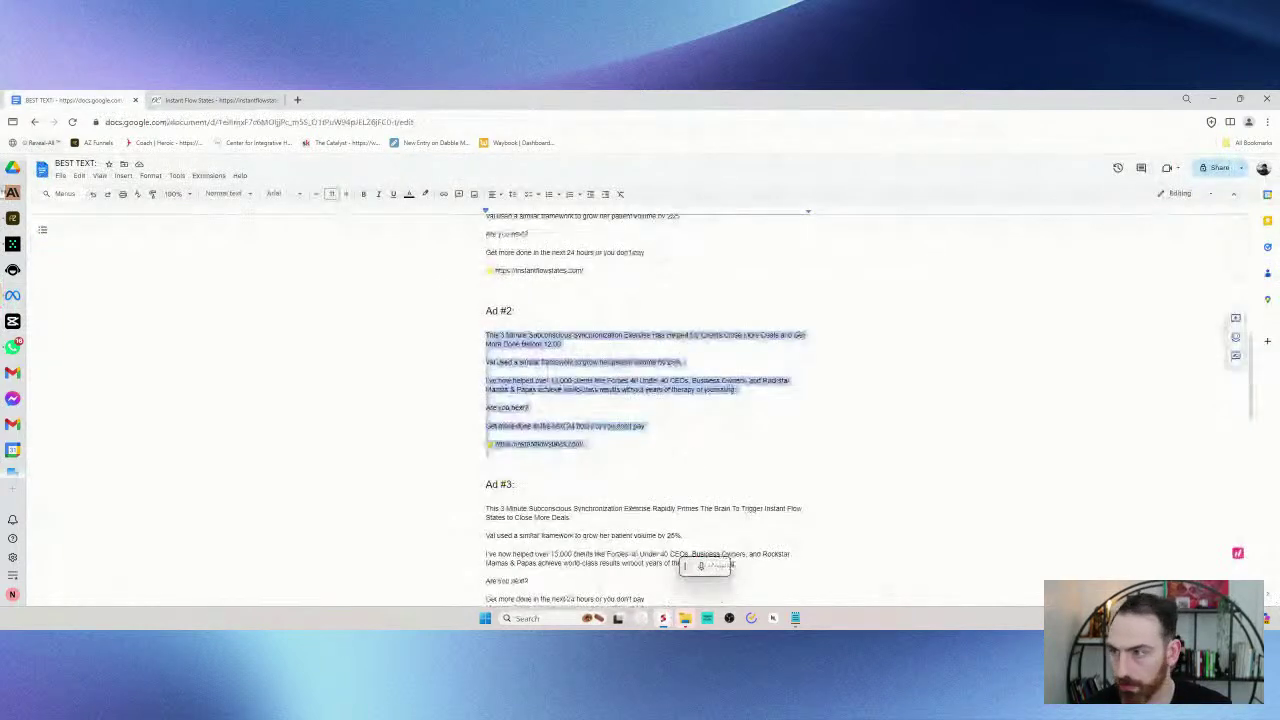
{"action": "left_click", "coordinate": [12, 297]}
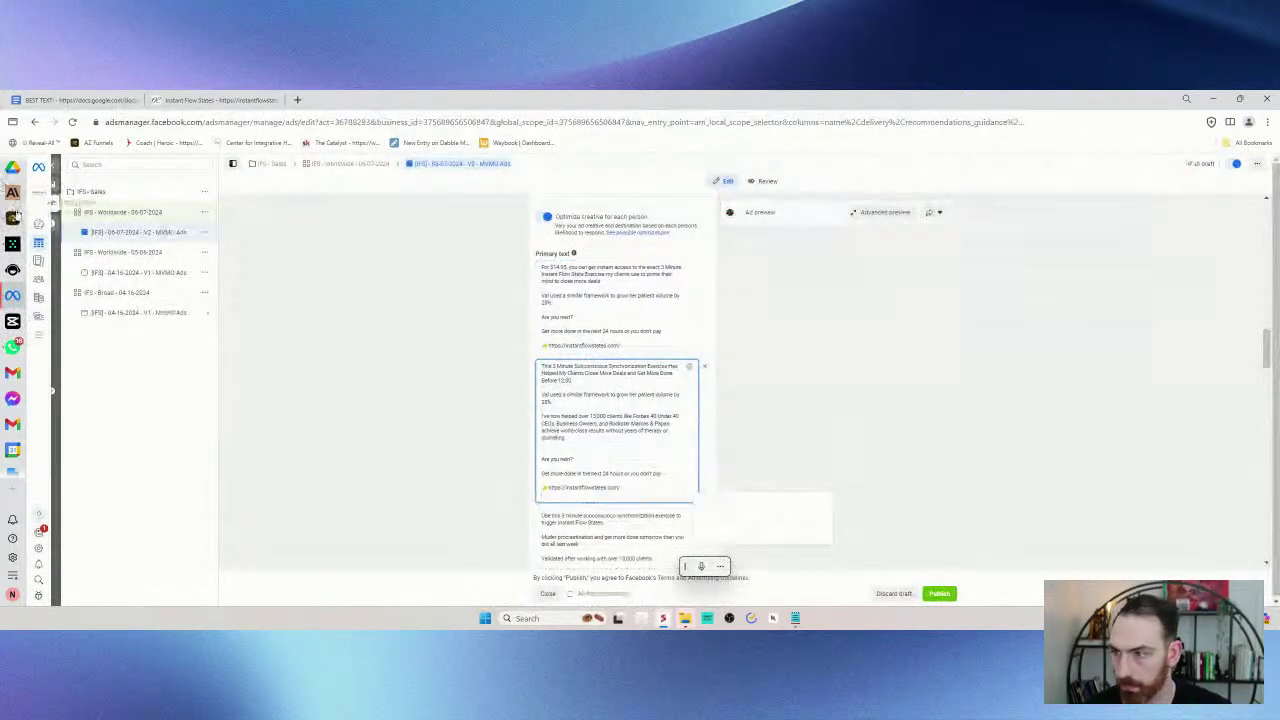
{"action": "scroll", "coordinate": [629, 301], "scroll_direction": "down", "scroll_amount": 5}
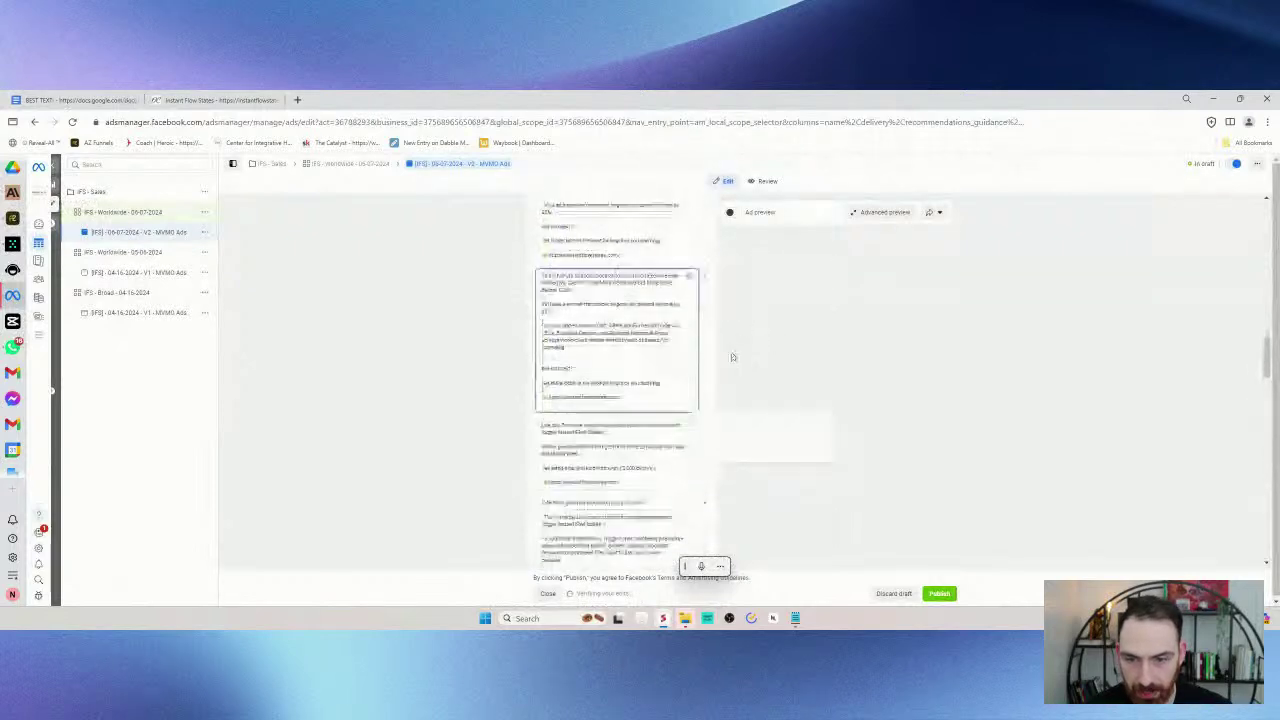
{"action": "scroll", "coordinate": [648, 347], "scroll_direction": "down", "scroll_amount": 1}
{"action": "left_click", "coordinate": [642, 344]}
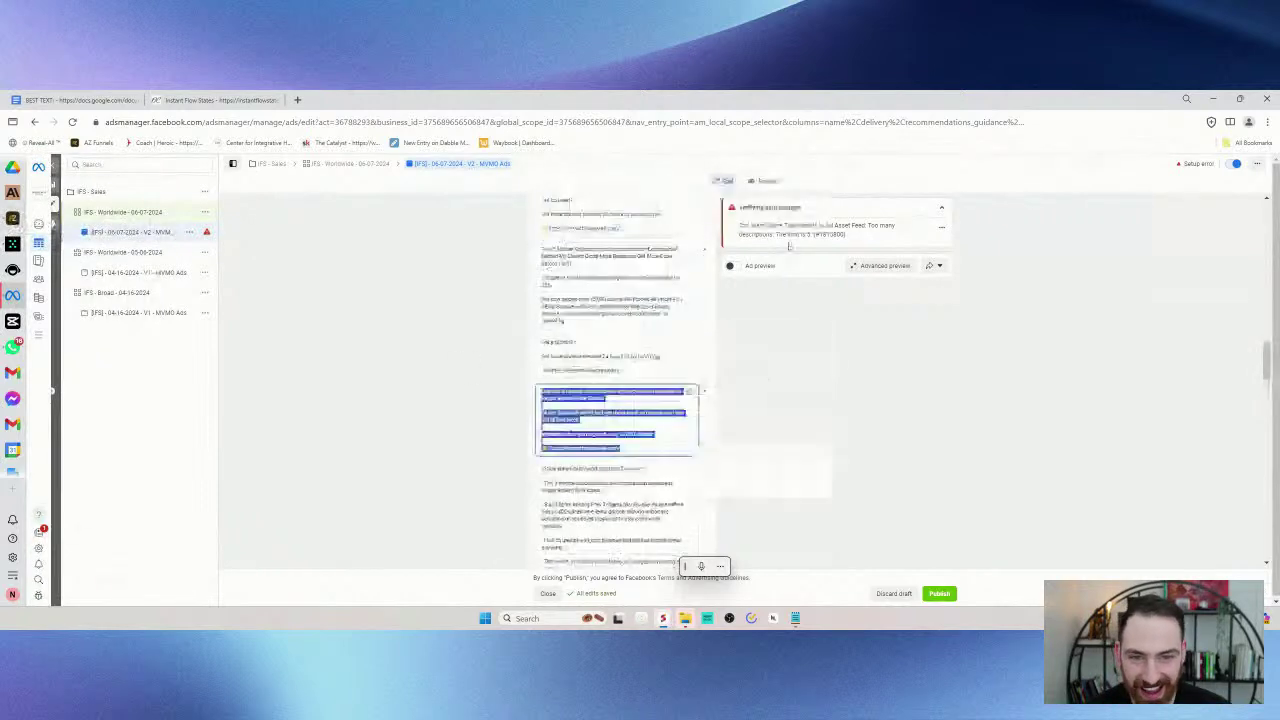
{"action": "scroll", "coordinate": [615, 360], "scroll_direction": "down", "scroll_amount": 10}
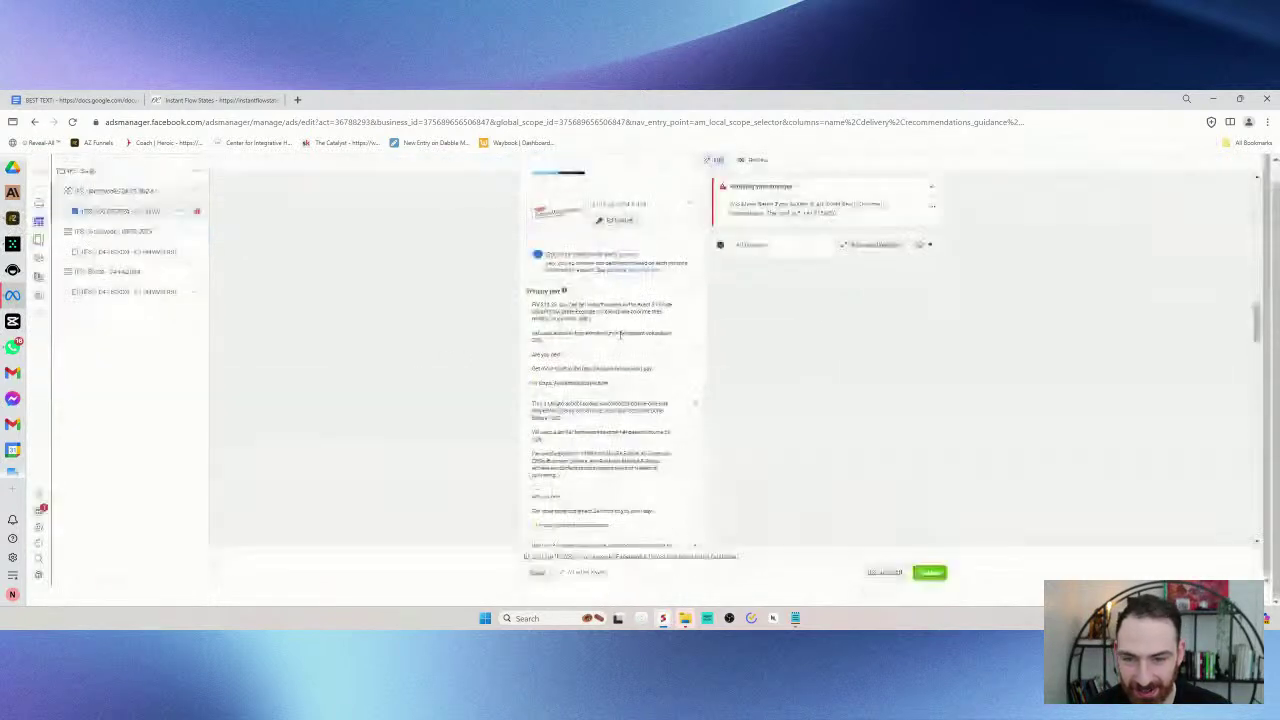
{"action": "scroll", "coordinate": [615, 360], "scroll_direction": "down", "scroll_amount": 6}
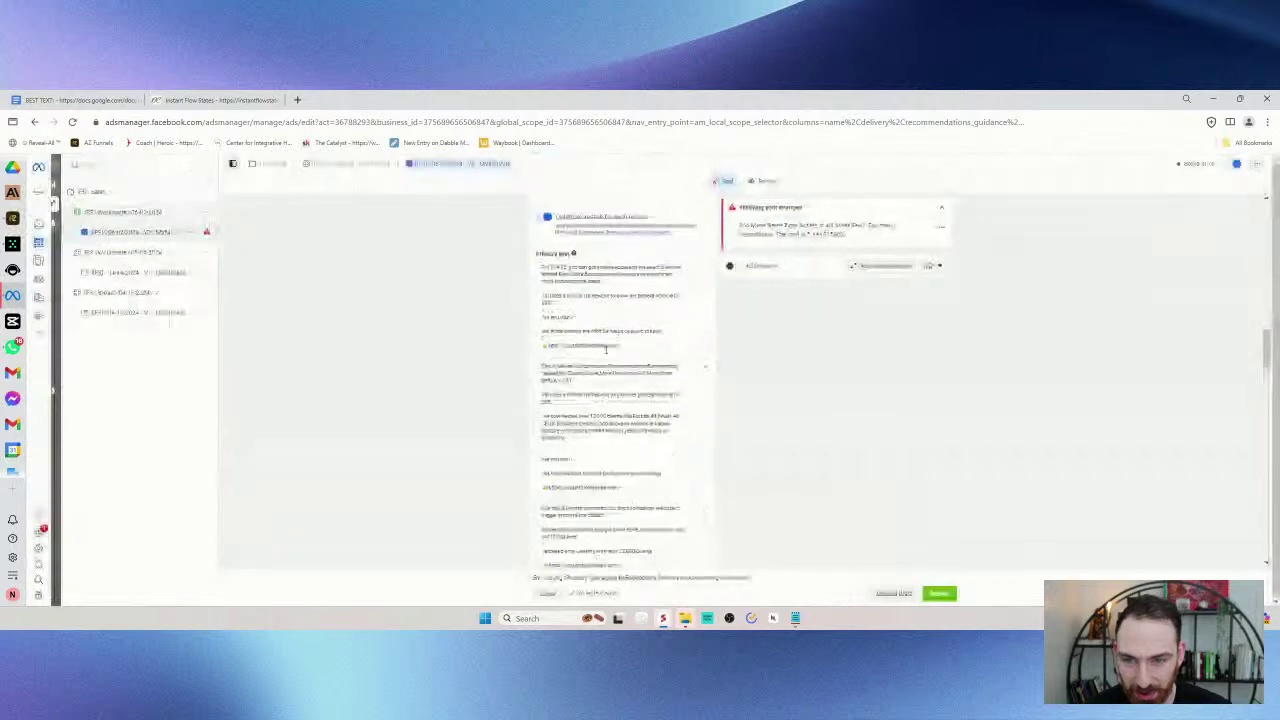
- Copy the Ad #4 text from the BEST TEXT doc for the next primary text option
{"action": "left_click", "coordinate": [76, 102]}
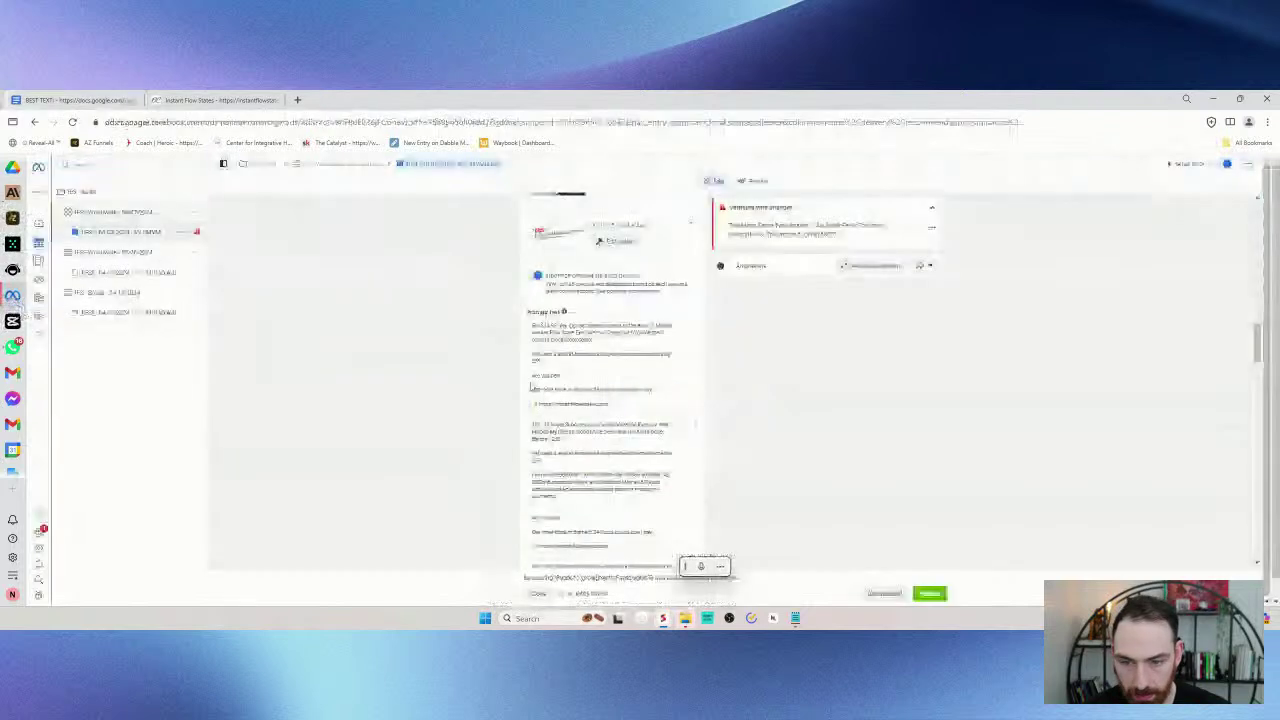
{"action": "left_click", "coordinate": [597, 410]}
{"action": "scroll", "coordinate": [597, 410], "scroll_direction": "down", "scroll_amount": 2}
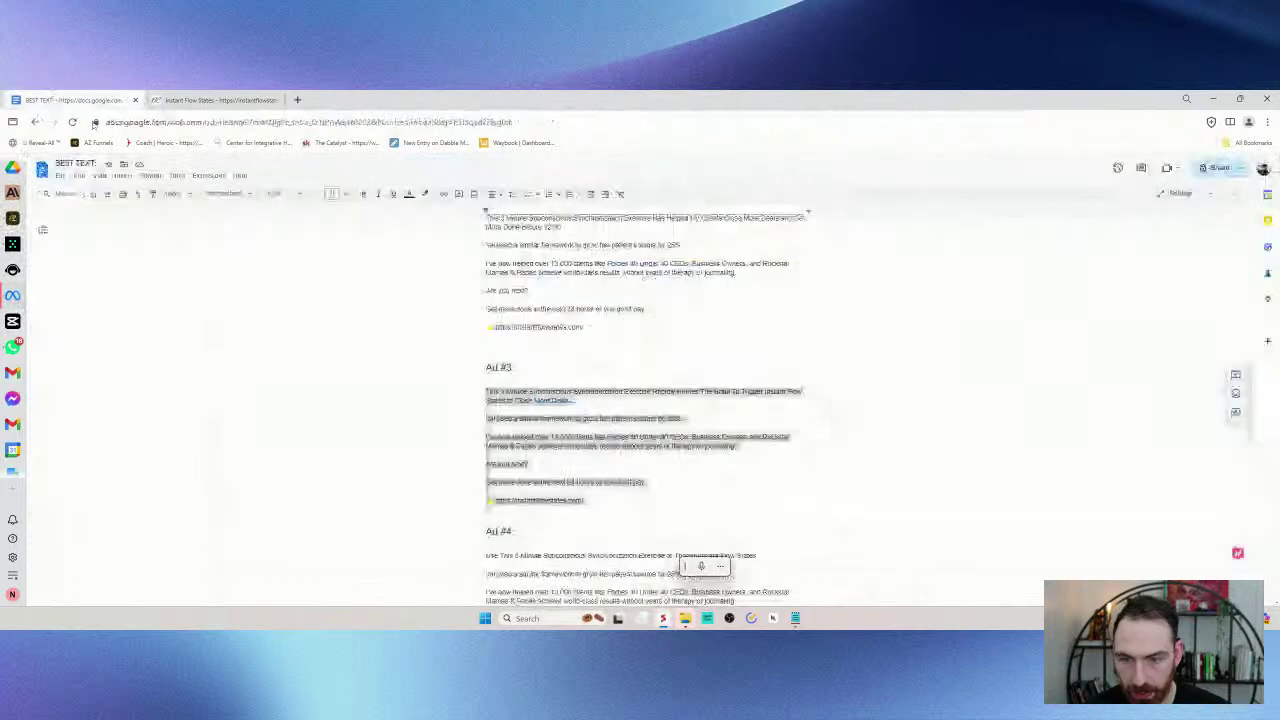
{"action": "scroll", "coordinate": [640, 400], "scroll_direction": "down", "scroll_amount": 2}
{"action": "left_click_drag", "start_coordinate": [486, 379], "coordinate": [633, 470]}
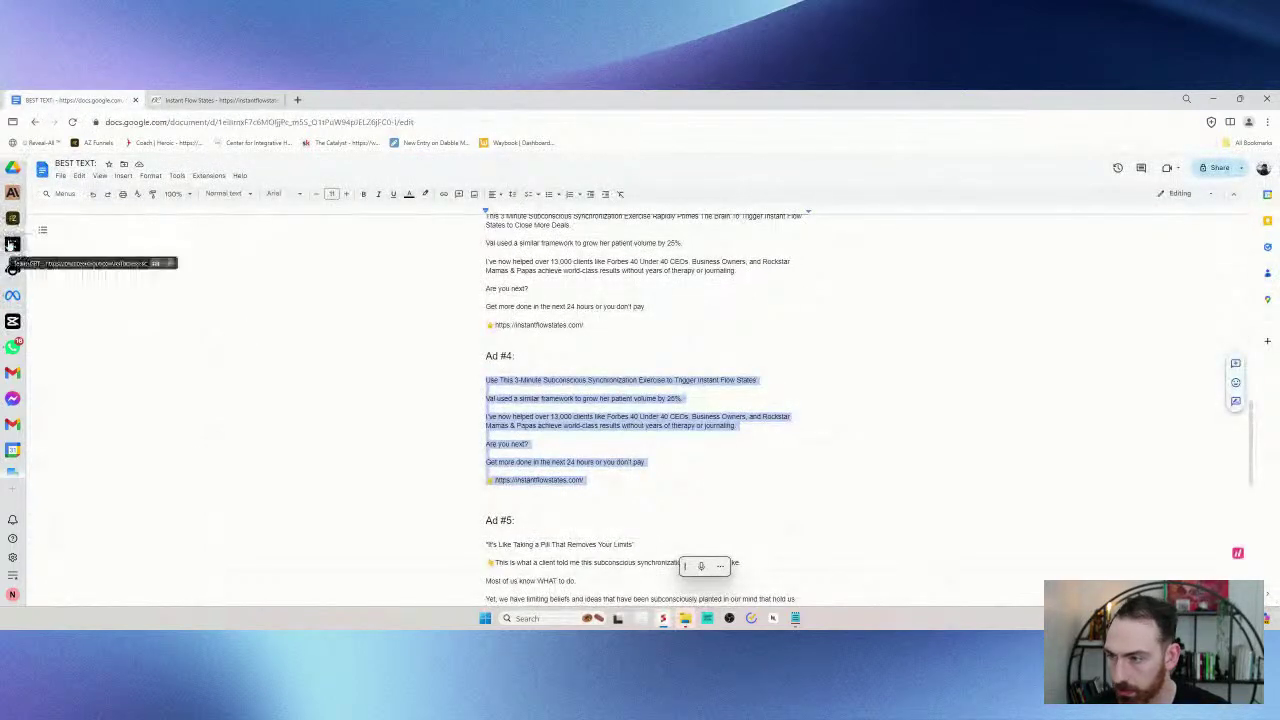
{"action": "left_click", "coordinate": [12, 295]}
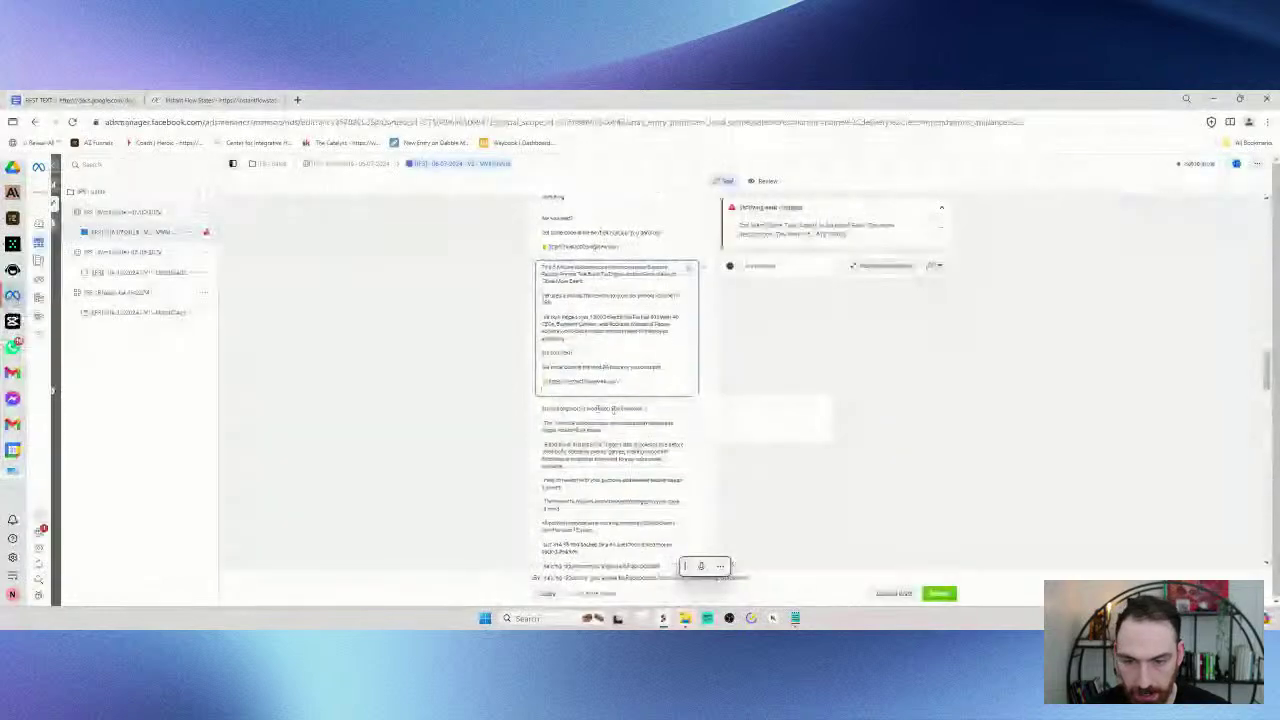
- Copy the Ad #5 text from BEST TEXT and paste it over the next primary text box
{"action": "left_click", "coordinate": [110, 100]}
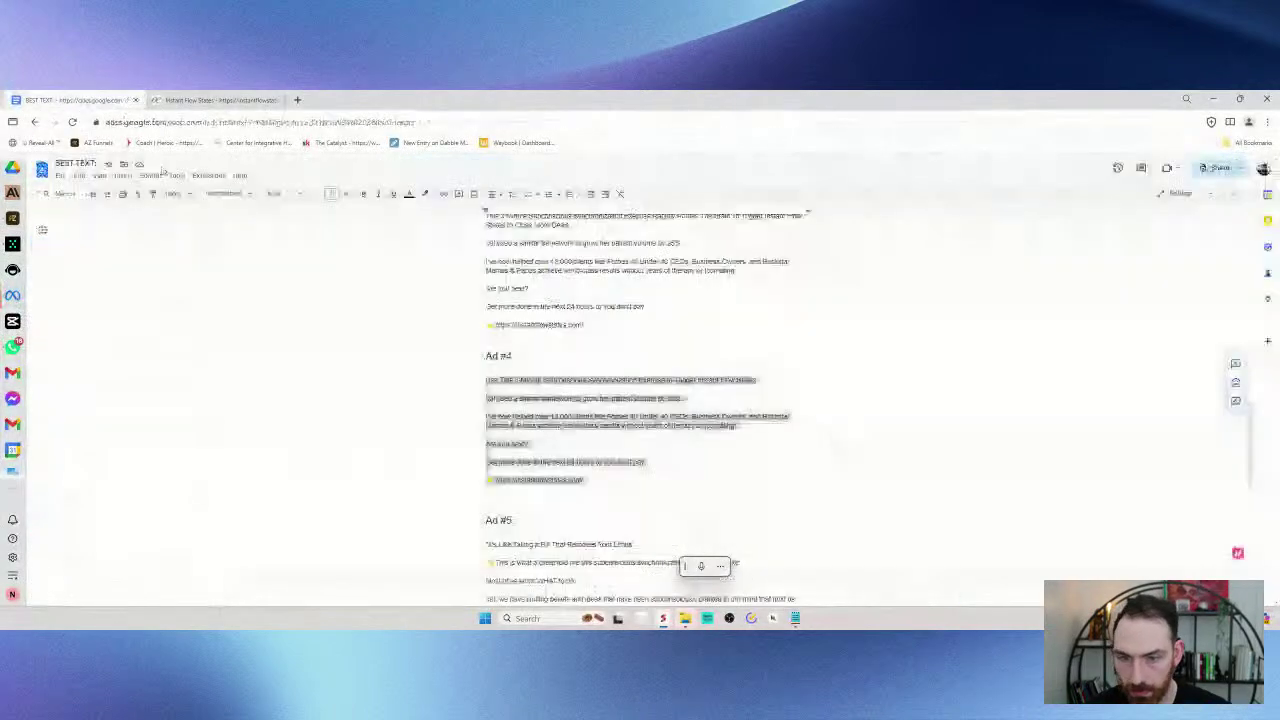
{"action": "scroll", "coordinate": [640, 400], "scroll_direction": "down", "scroll_amount": 3}
{"action": "left_click_drag", "start_coordinate": [486, 366], "coordinate": [657, 357]}
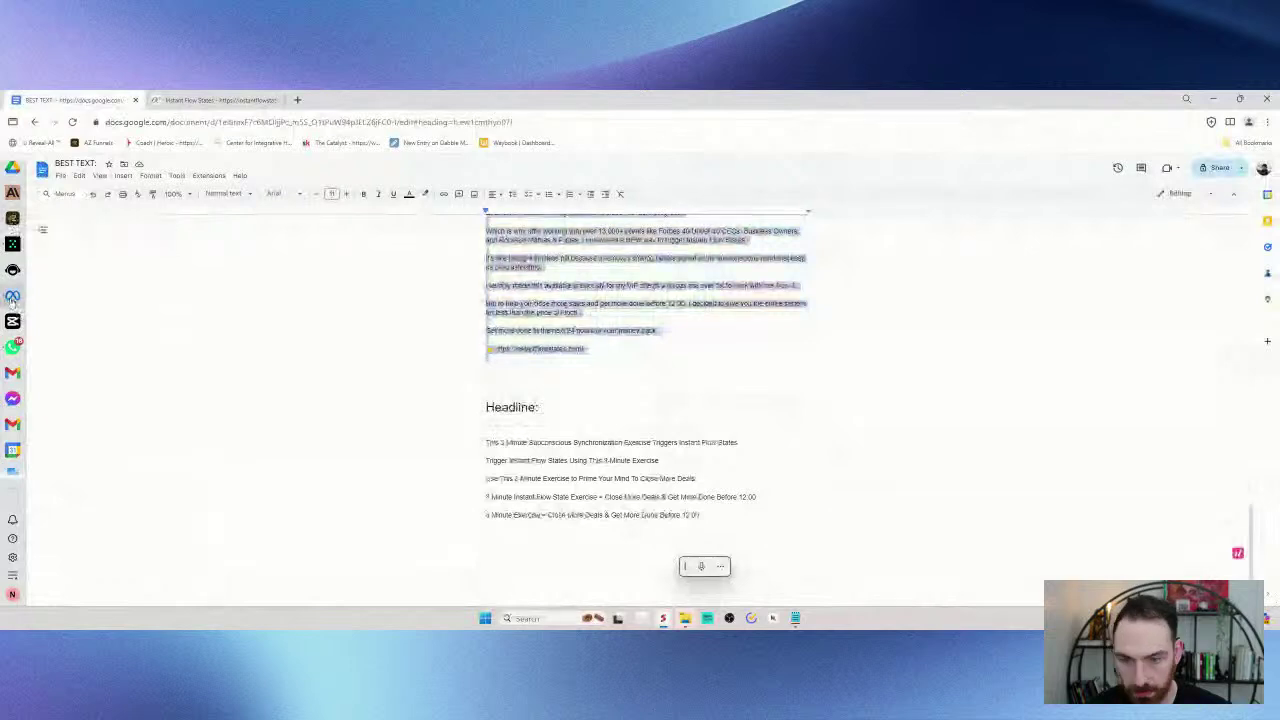
{"action": "left_click", "coordinate": [12, 295]}
{"action": "key", "text": "ctrl+a"}
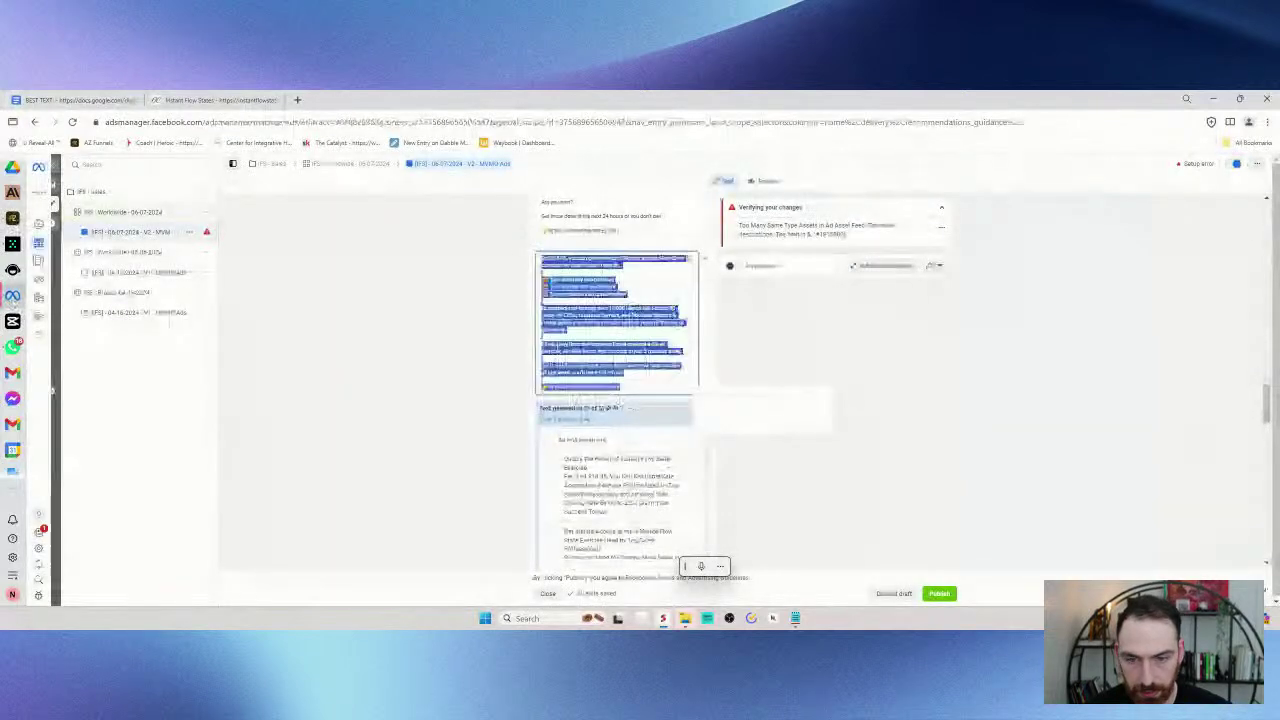
{"action": "key", "text": "ctrl+v"}
{"action": "scroll", "coordinate": [497, 363], "scroll_direction": "down", "scroll_amount": 10}
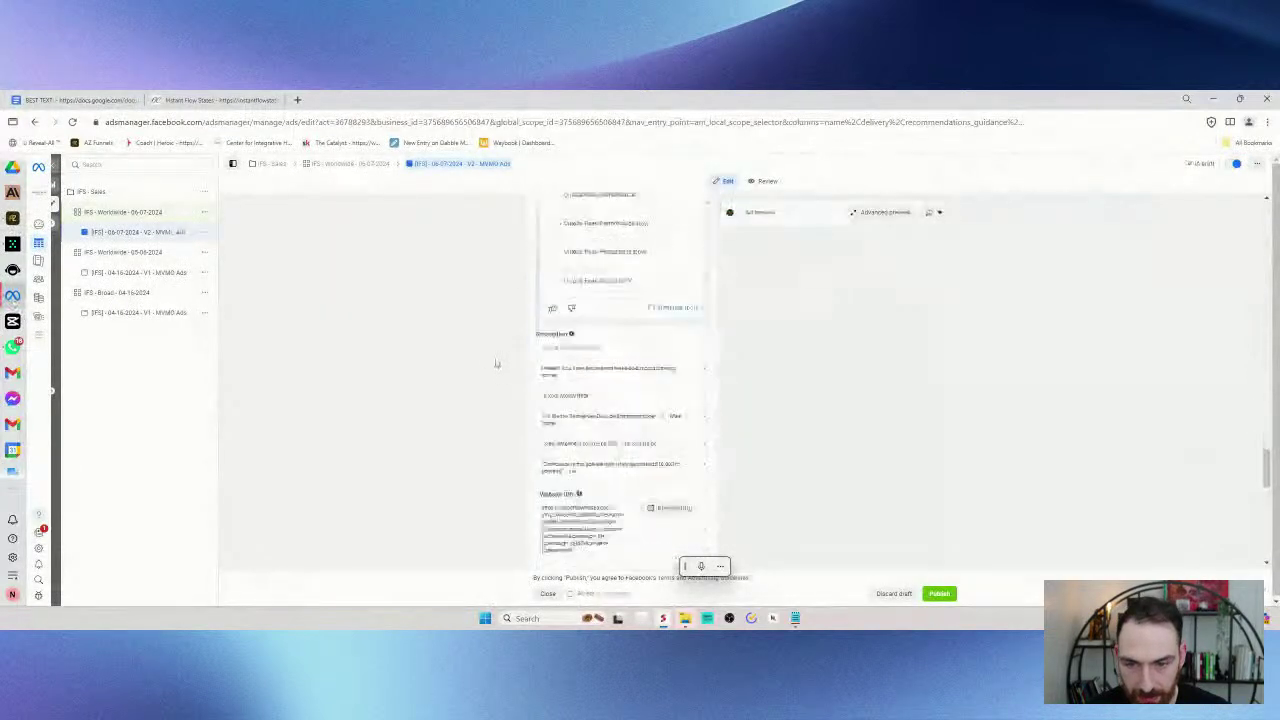
- Move the 'Confidence is through the roof' testimonial into a new first description and delete the empty fifth field
{"action": "left_click", "coordinate": [585, 276]}
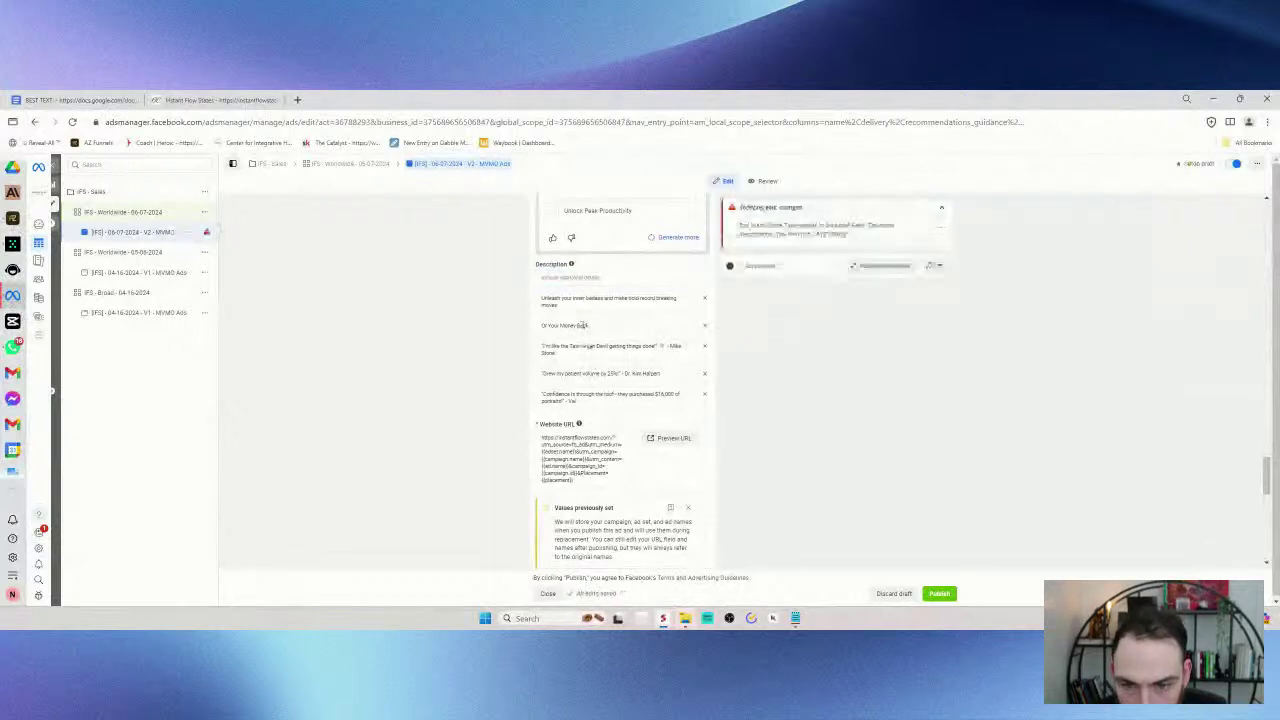
{"action": "triple_click", "coordinate": [632, 399]}
{"action": "key", "text": "BackSpace"}
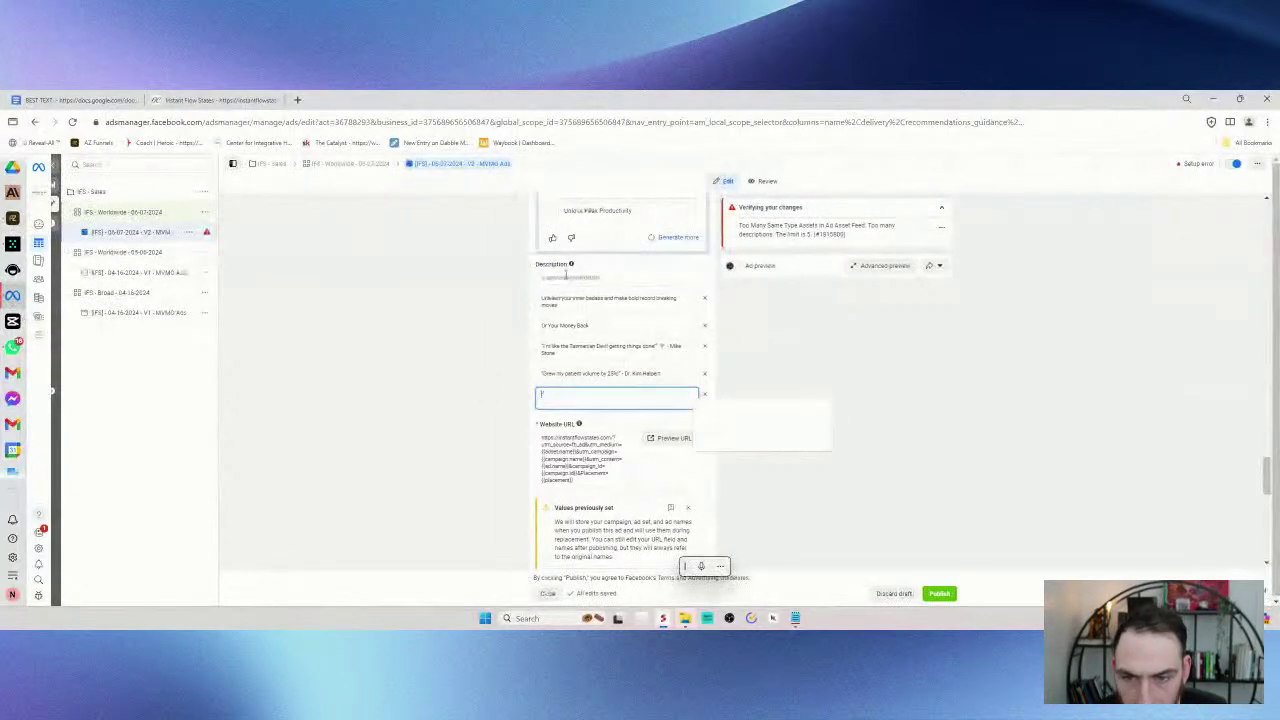
{"action": "left_click", "coordinate": [571, 277]}
{"action": "type", "text": "\"Confidence is through the roof - they purchased $16,000 of Jasmin's\" - Val"}
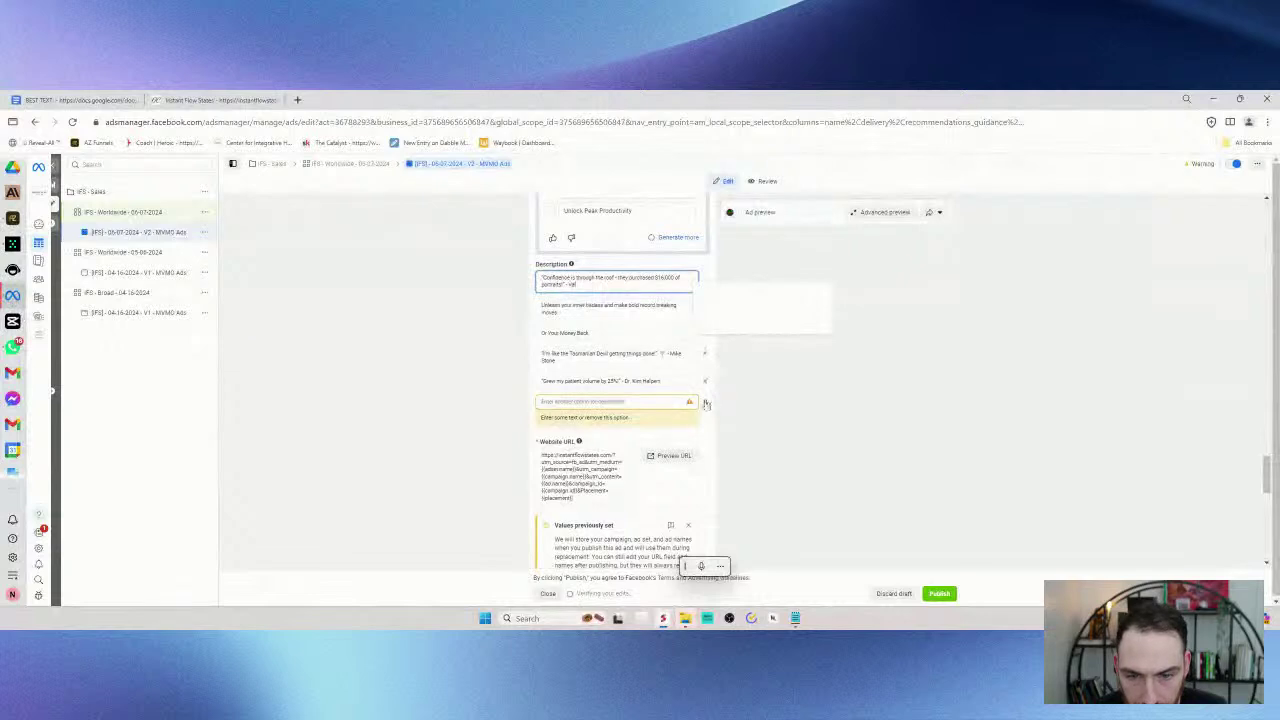
{"action": "left_click", "coordinate": [705, 401]}
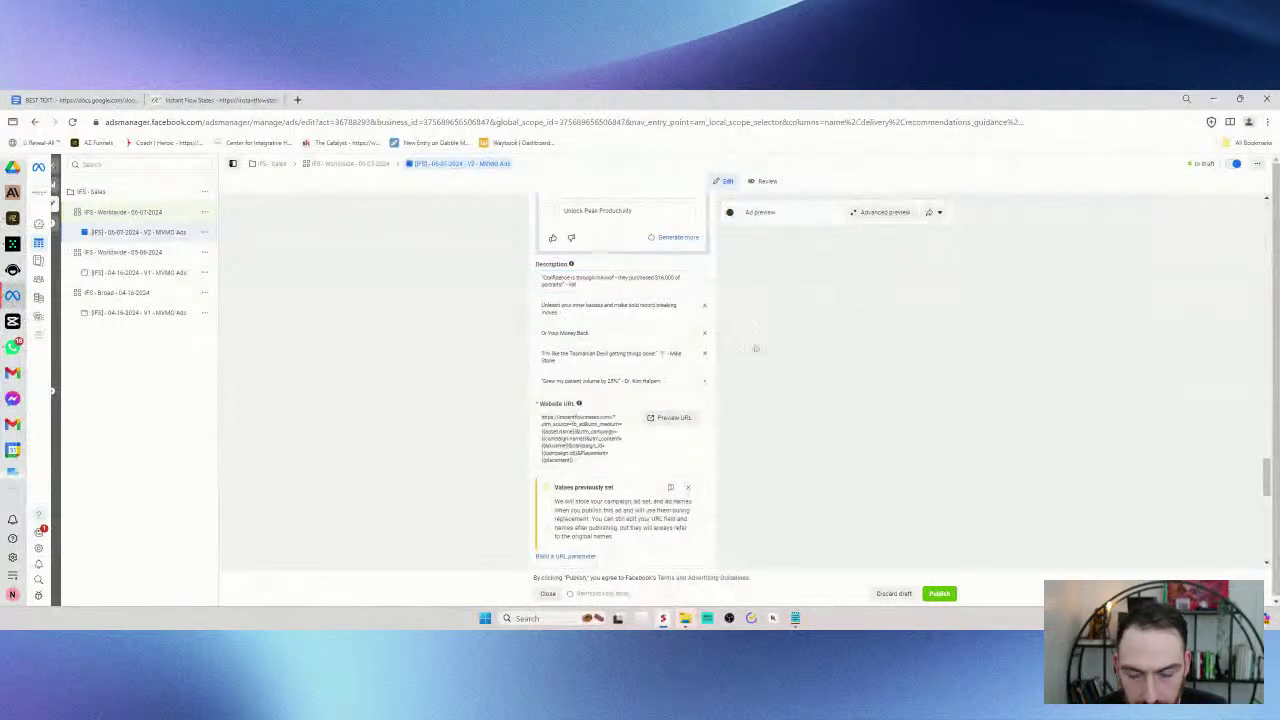
- Check the website URL field, then close the ad editor back to the ads table
{"action": "triple_click", "coordinate": [540, 421]}
{"action": "scroll", "coordinate": [566, 449], "scroll_direction": "down", "scroll_amount": 3}
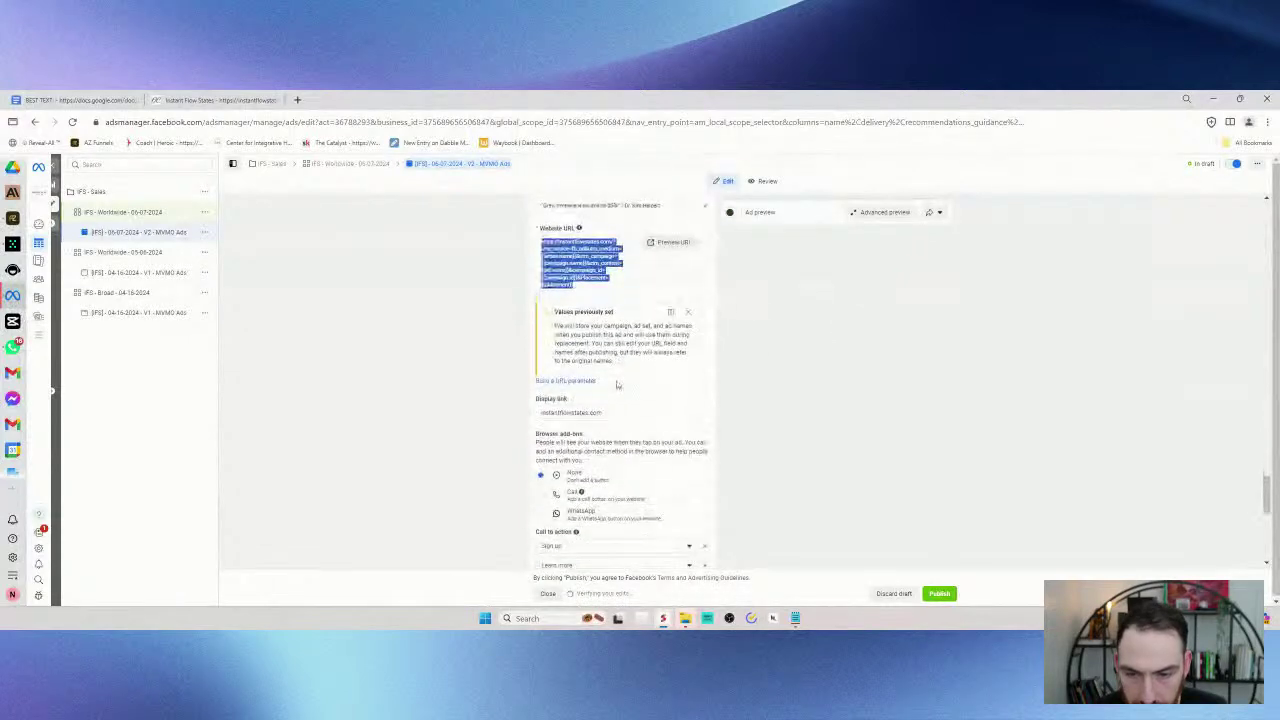
{"action": "scroll", "coordinate": [566, 449], "scroll_direction": "up", "scroll_amount": 3}
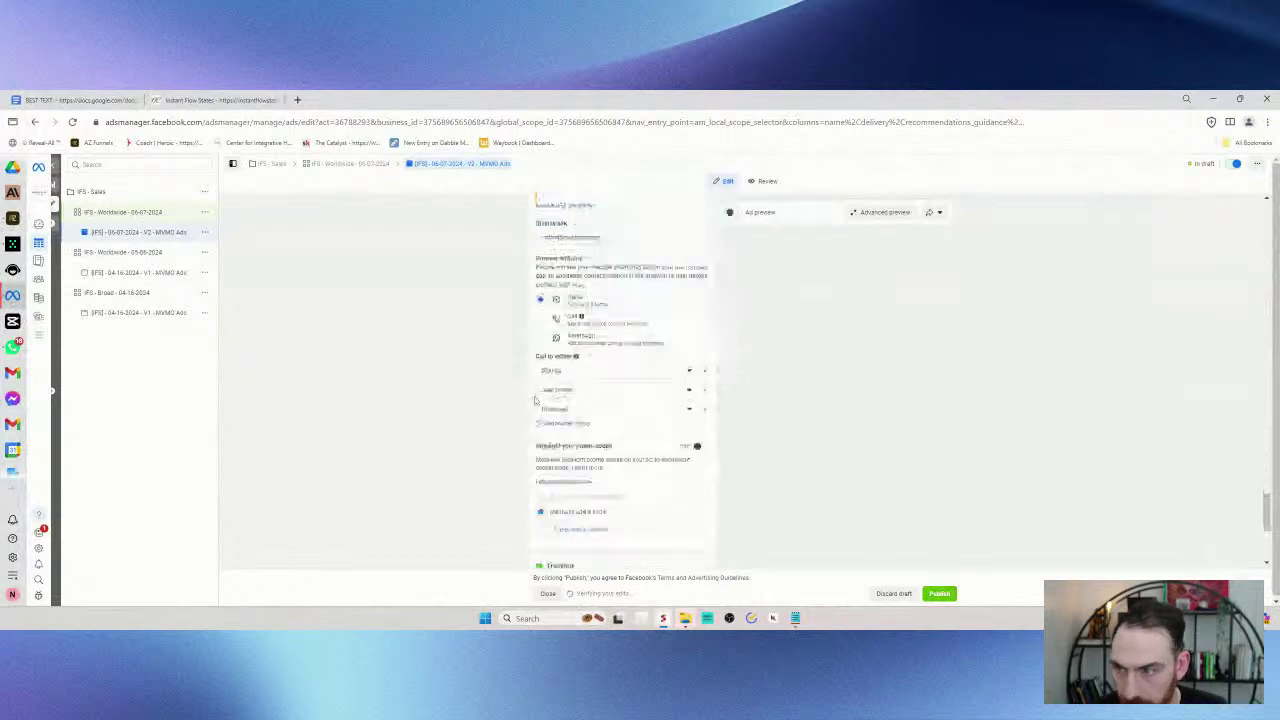
{"action": "left_click", "coordinate": [55, 163]}
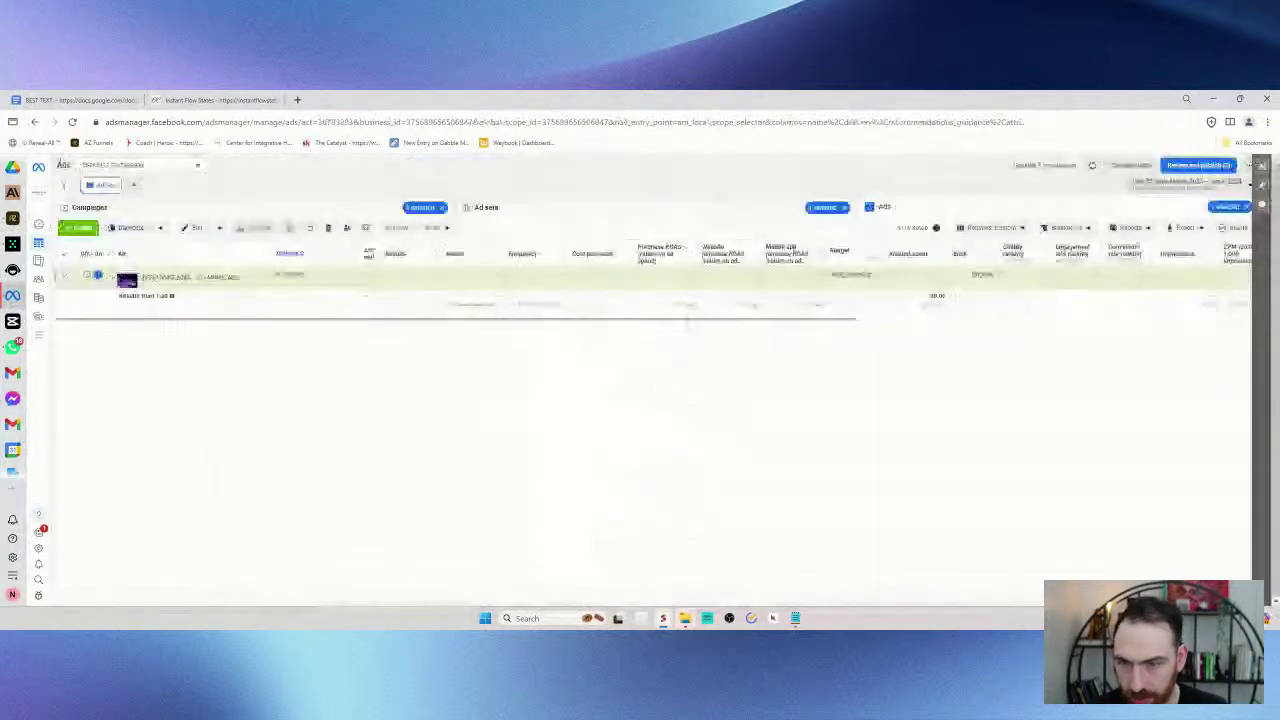
- Break the ad sets table down by Dynamic creative element > Call to action
{"action": "left_click", "coordinate": [484, 209]}
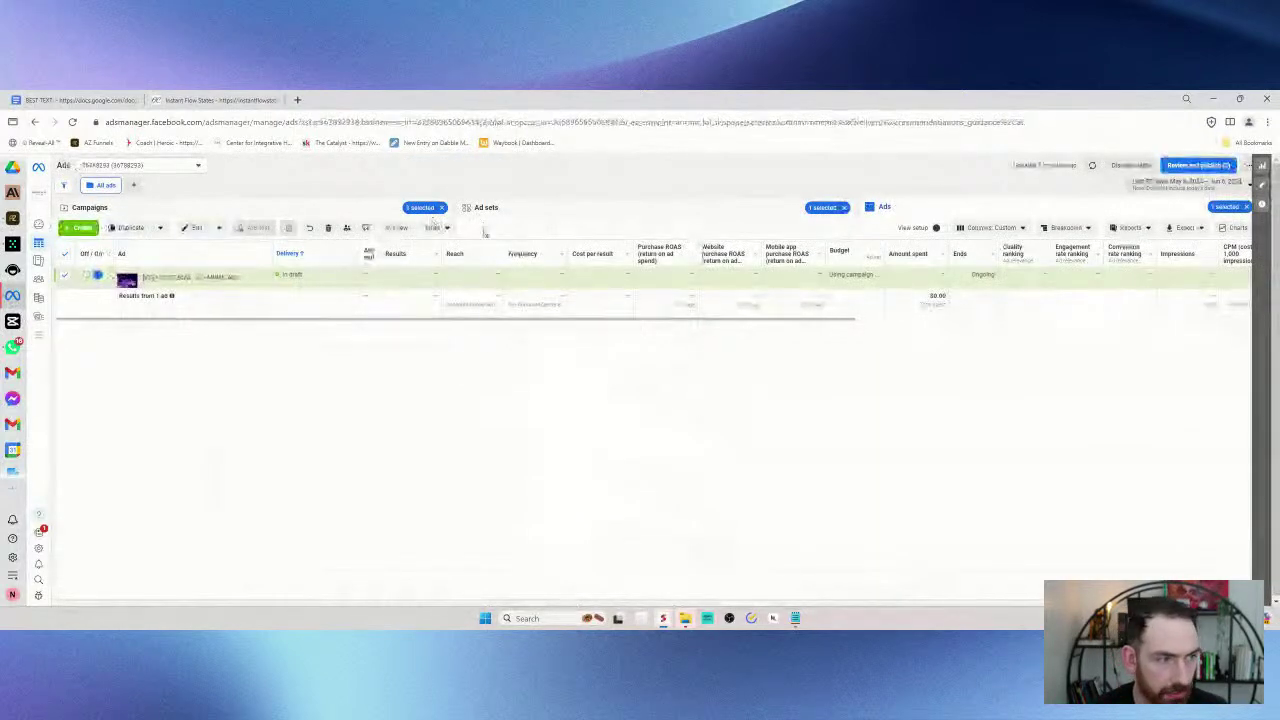
{"action": "left_click", "coordinate": [1066, 228]}
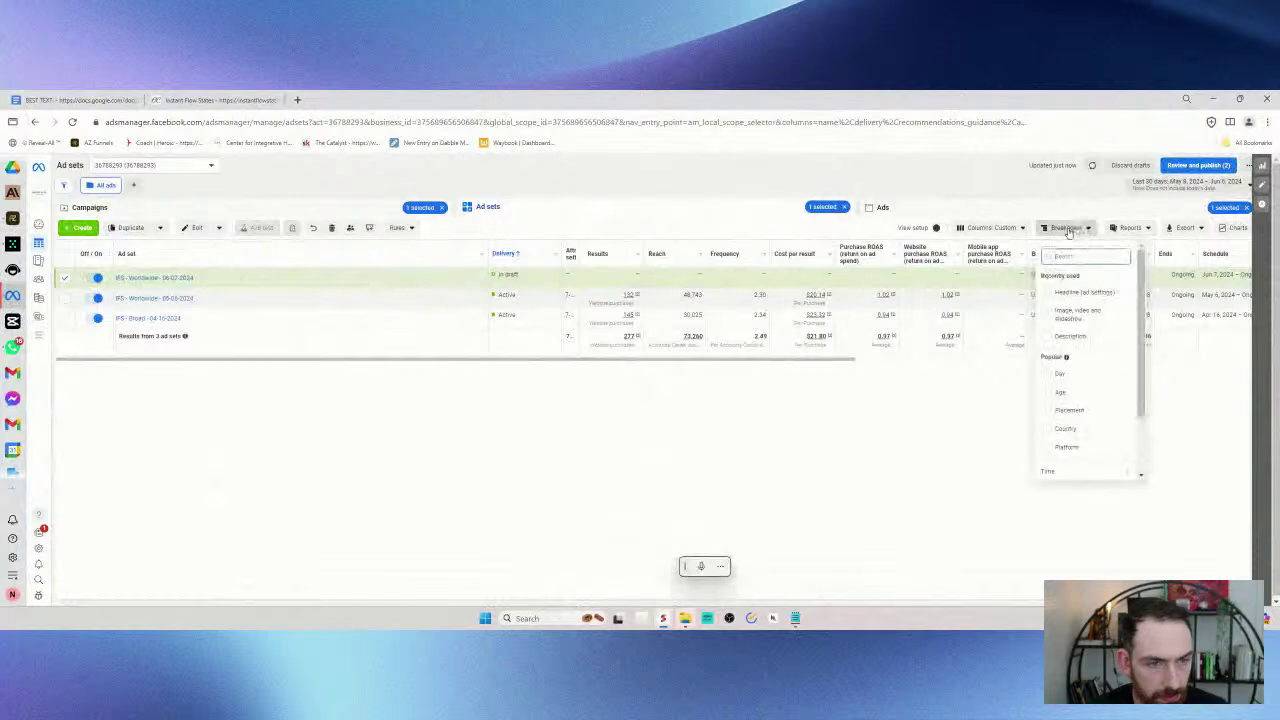
{"action": "left_click", "coordinate": [1128, 228]}
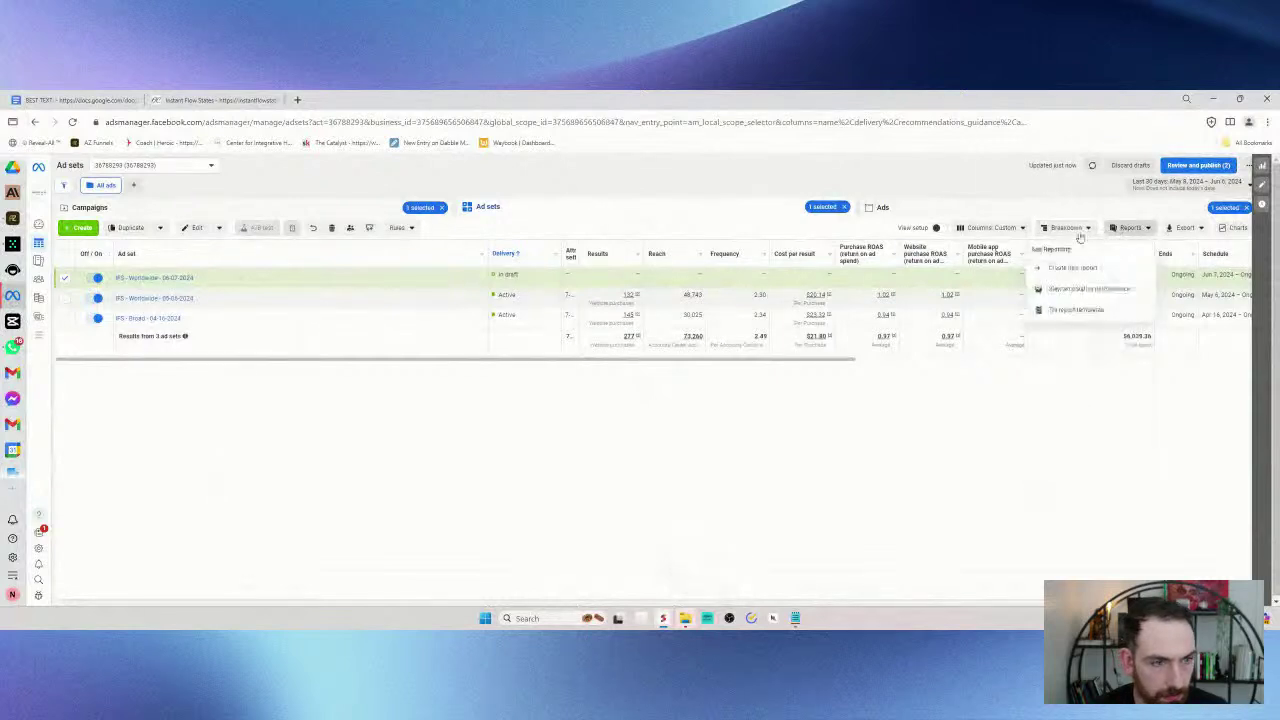
{"action": "left_click", "coordinate": [1066, 228]}
{"action": "scroll", "coordinate": [1080, 391], "scroll_direction": "down", "scroll_amount": 1}
{"action": "mouse_move", "coordinate": [1092, 472]}
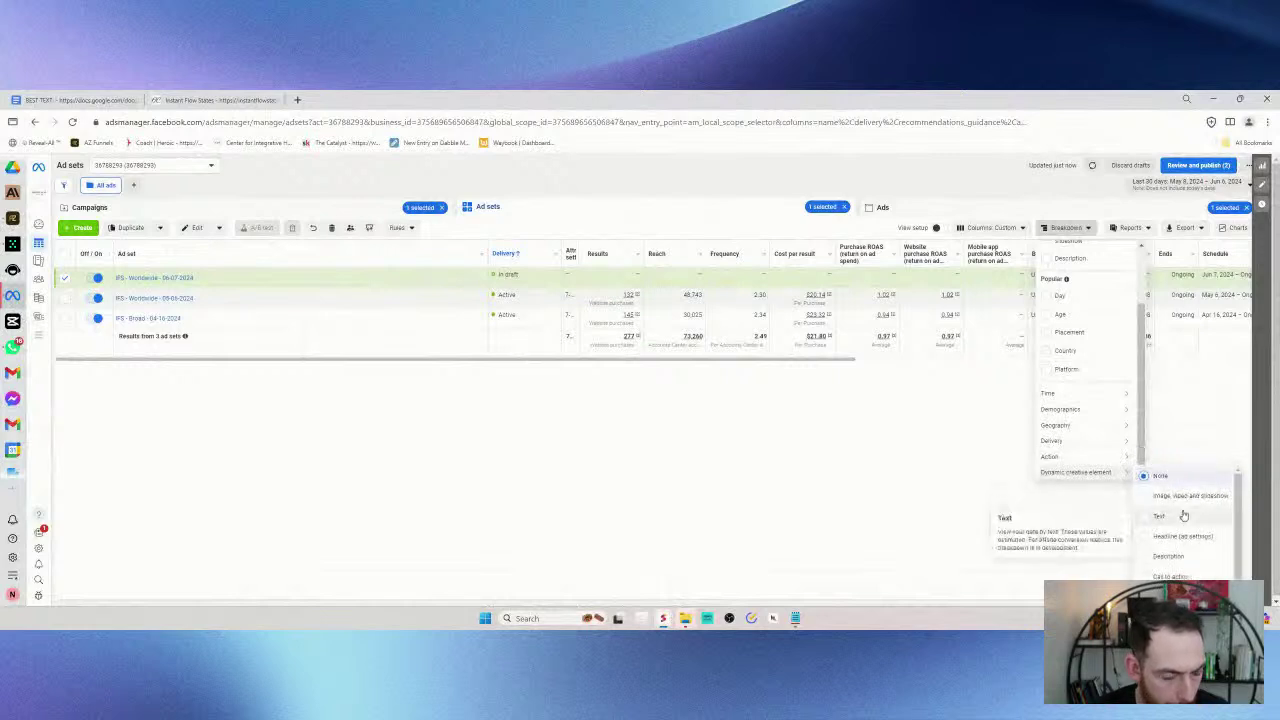
{"action": "left_click", "coordinate": [1188, 567]}
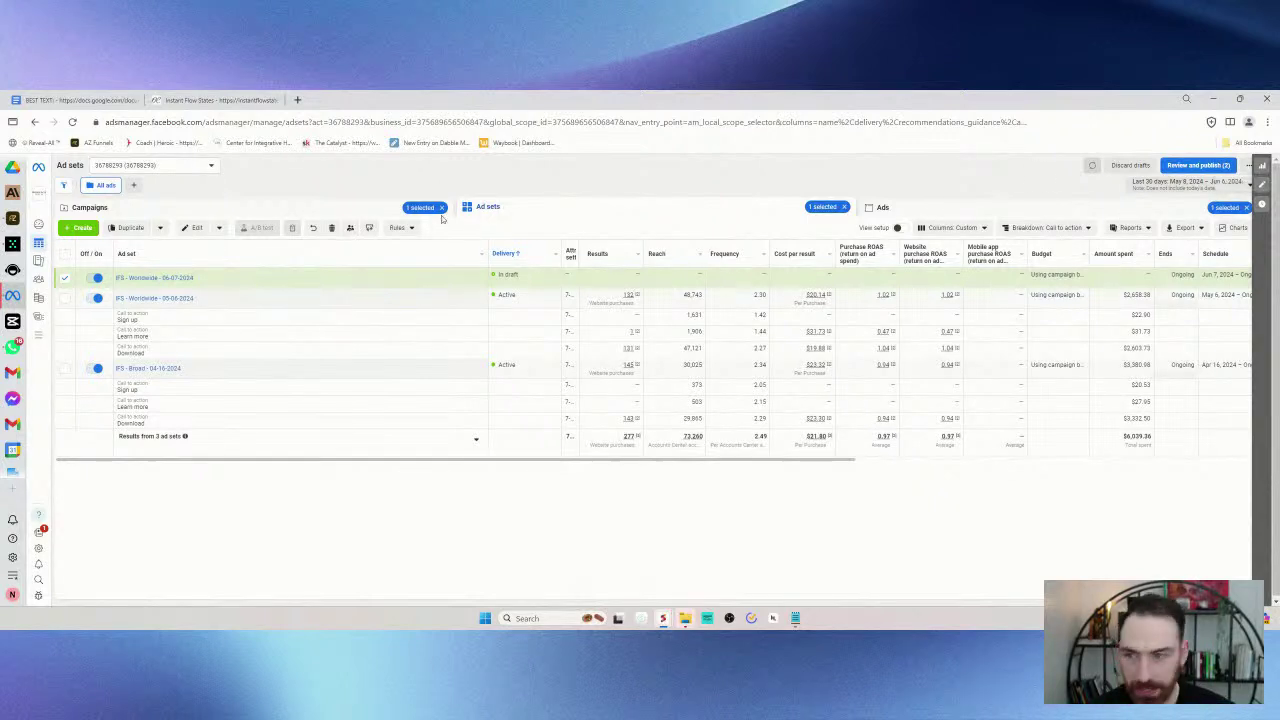
- Open the draft ad at the Ads level and remove its Learn more call to action
{"action": "left_click", "coordinate": [180, 277]}
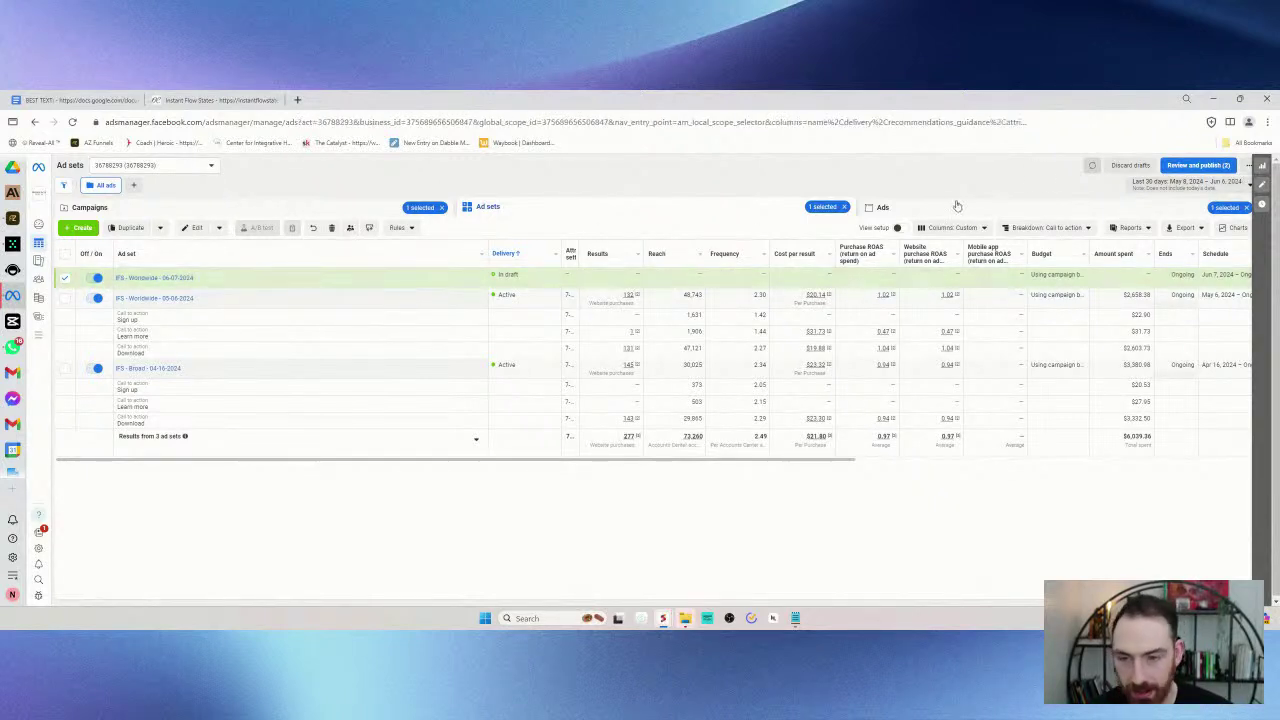
{"action": "left_click", "coordinate": [208, 281]}
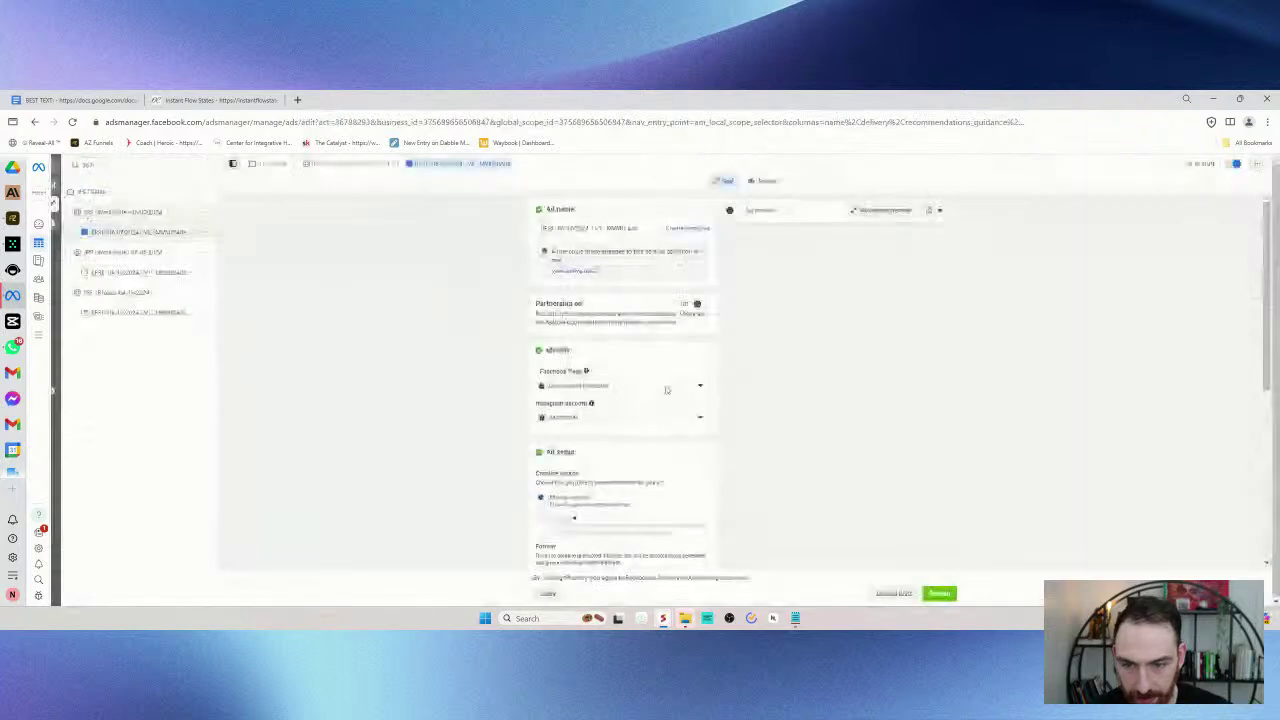
{"action": "scroll", "coordinate": [571, 375], "scroll_direction": "down", "scroll_amount": 15}
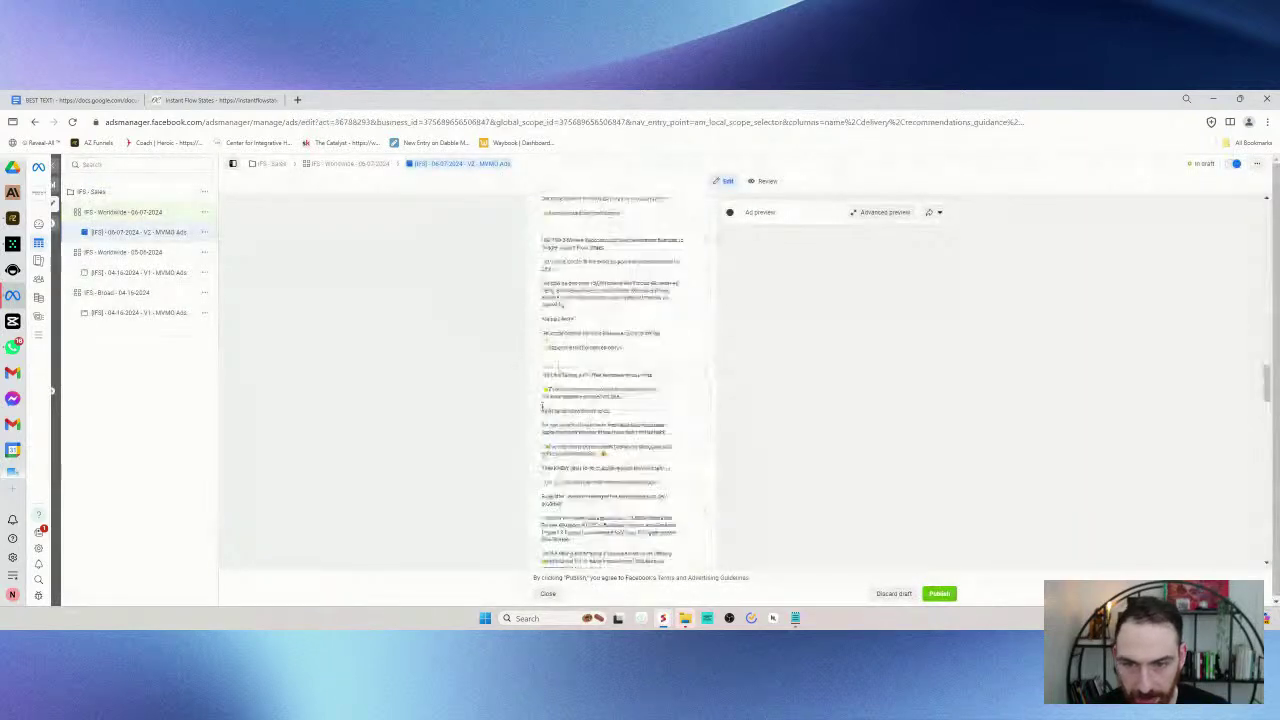
{"action": "scroll", "coordinate": [537, 402], "scroll_direction": "down", "scroll_amount": 10}
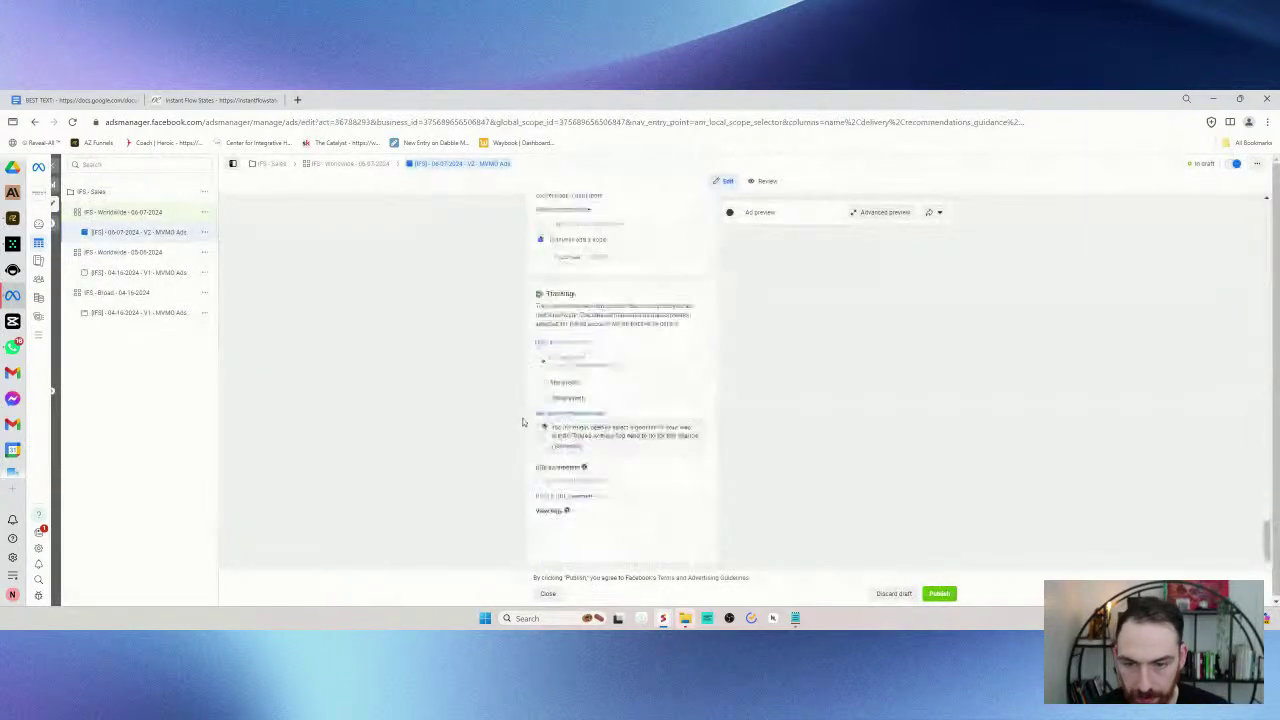
{"action": "scroll", "coordinate": [528, 435], "scroll_direction": "up", "scroll_amount": 5}
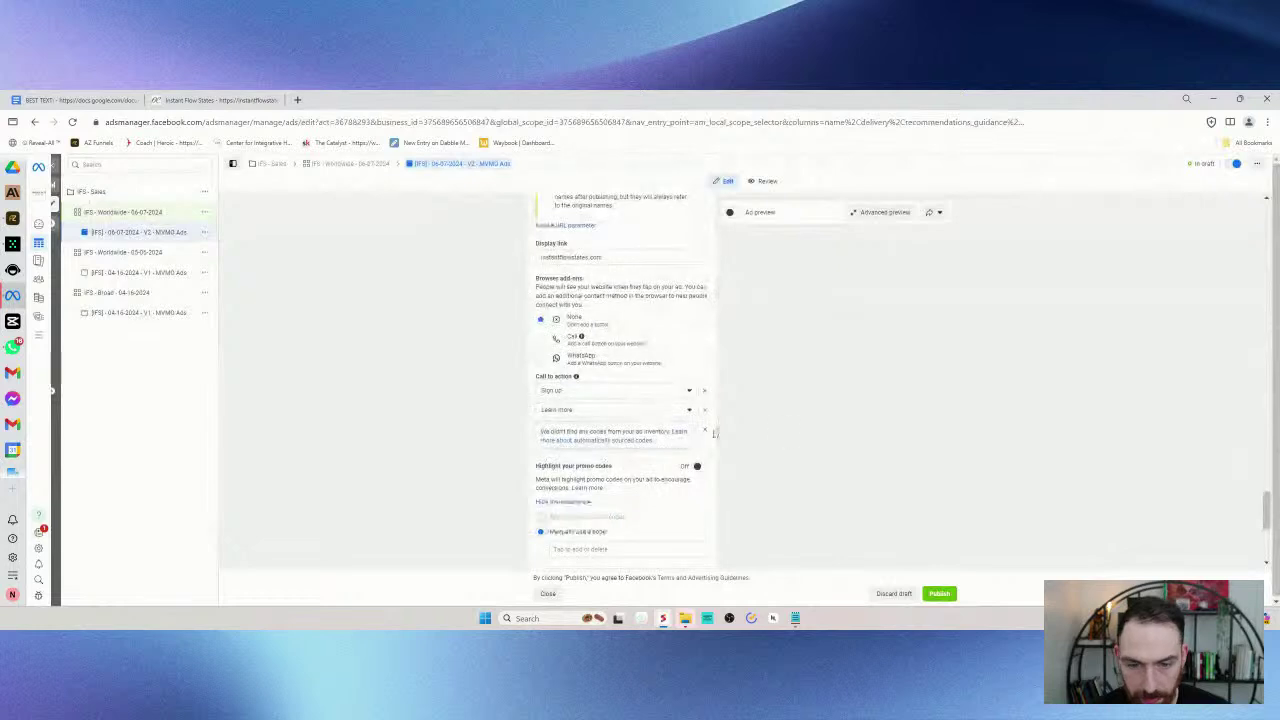
{"action": "left_click", "coordinate": [705, 409]}
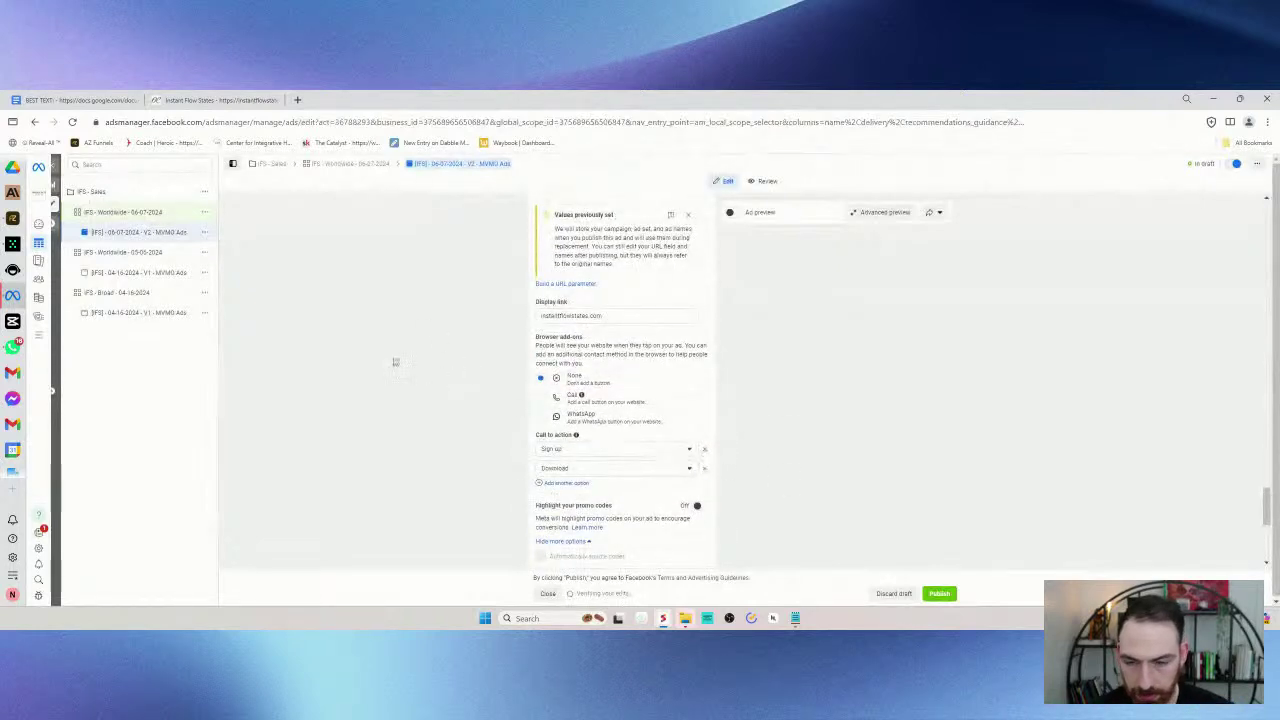
{"action": "scroll", "coordinate": [395, 363], "scroll_direction": "up", "scroll_amount": 5}
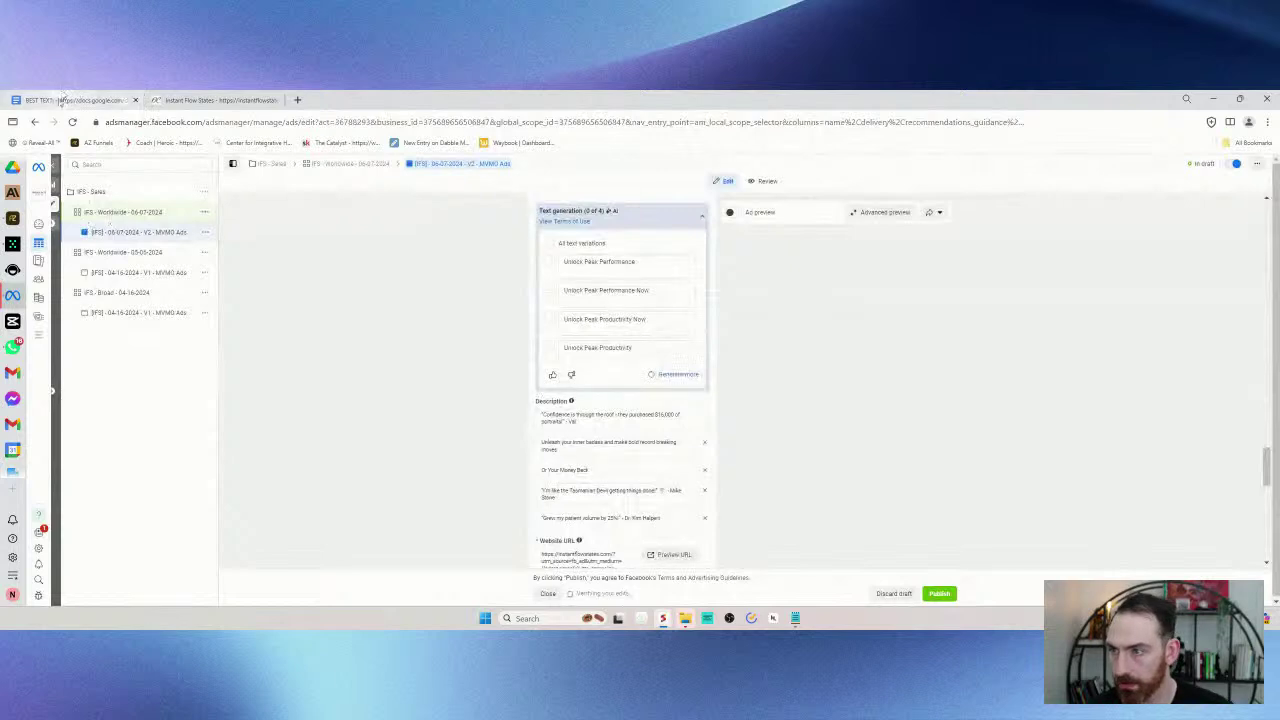
{"action": "scroll", "coordinate": [618, 383], "scroll_direction": "down", "scroll_amount": 1}
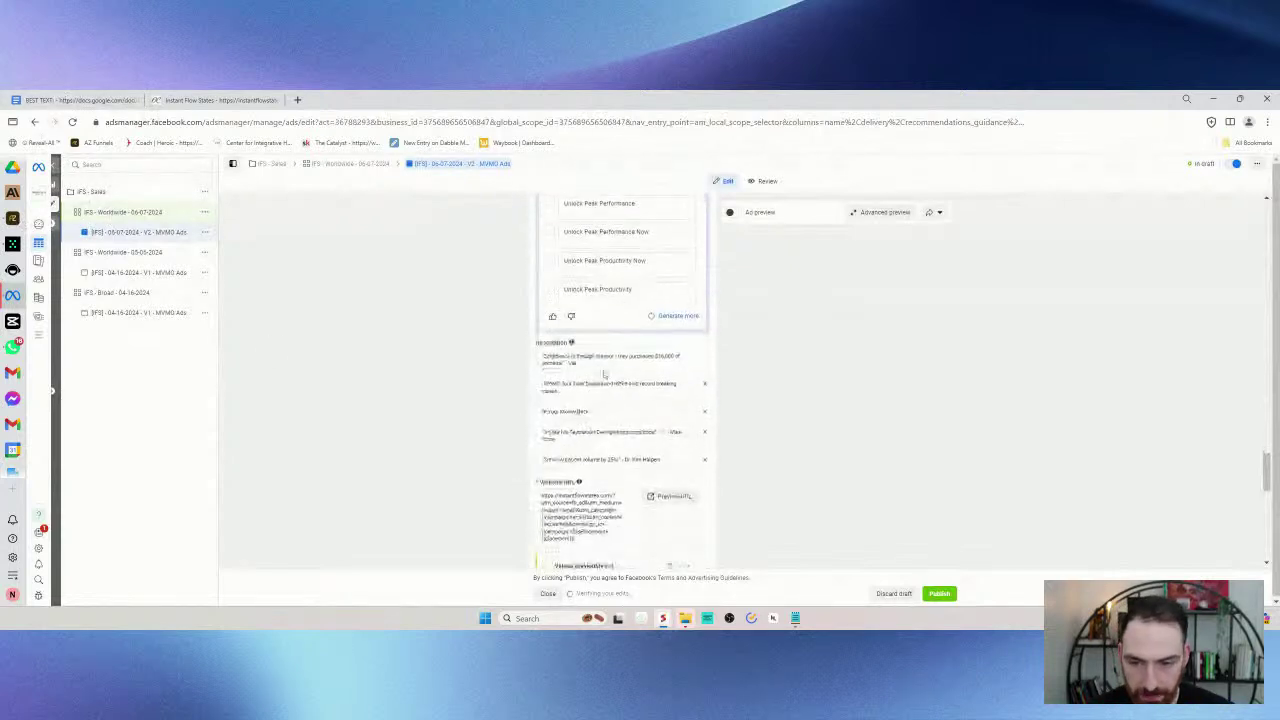
{"action": "scroll", "coordinate": [517, 309], "scroll_direction": "up", "scroll_amount": 3}
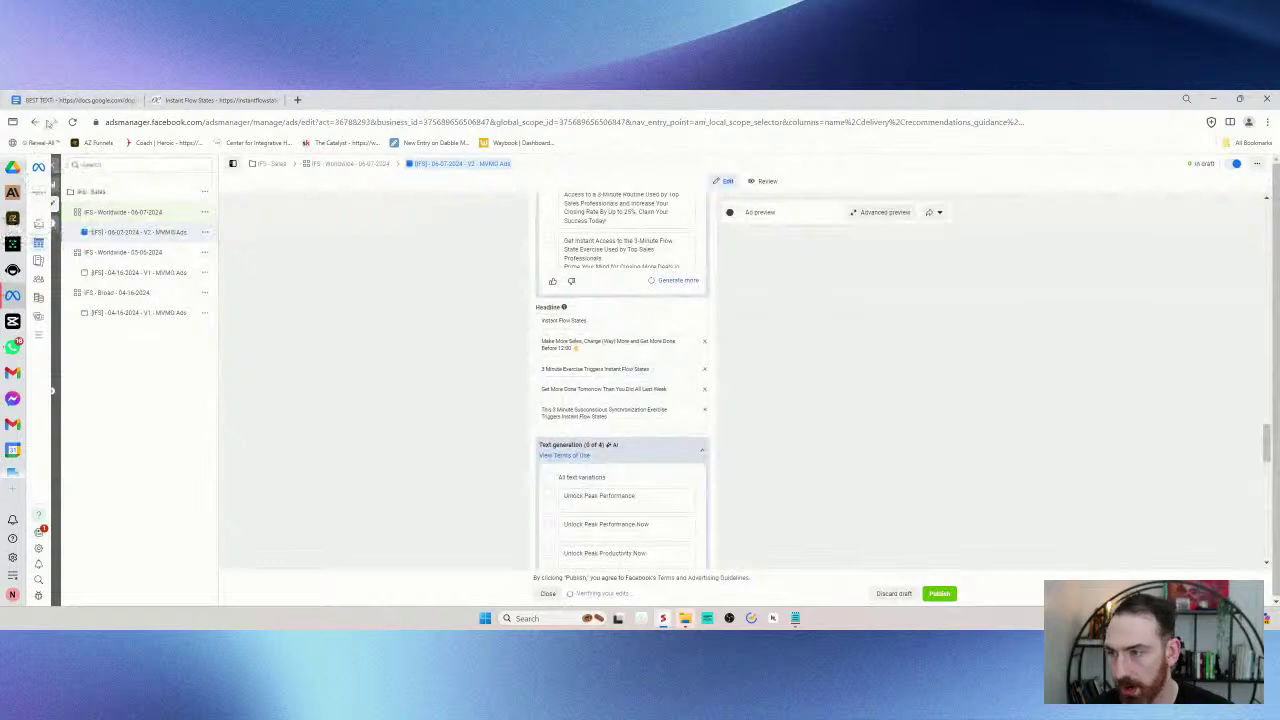
- Paste the first BEST TEXT headline line over the ad's first Headline field
{"action": "left_click", "coordinate": [78, 100]}
{"action": "scroll", "coordinate": [498, 364], "scroll_direction": "down", "scroll_amount": 1}
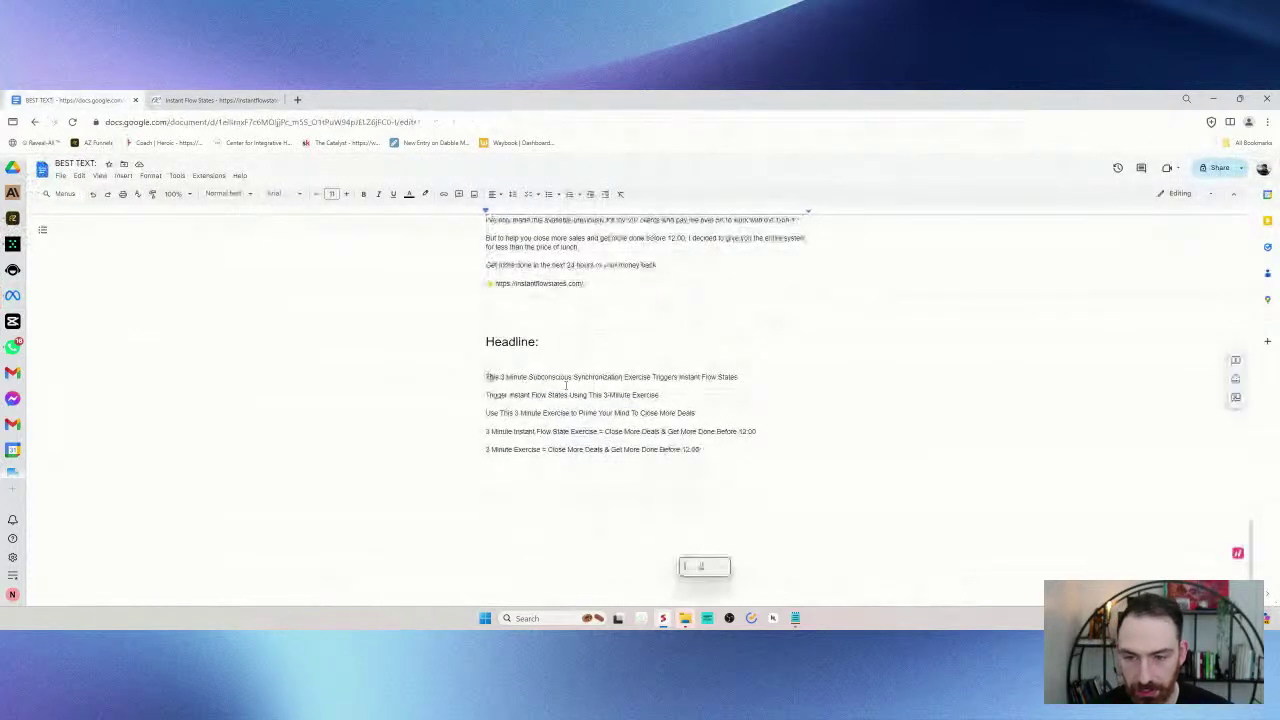
{"action": "left_click_drag", "start_coordinate": [488, 377], "coordinate": [777, 377]}
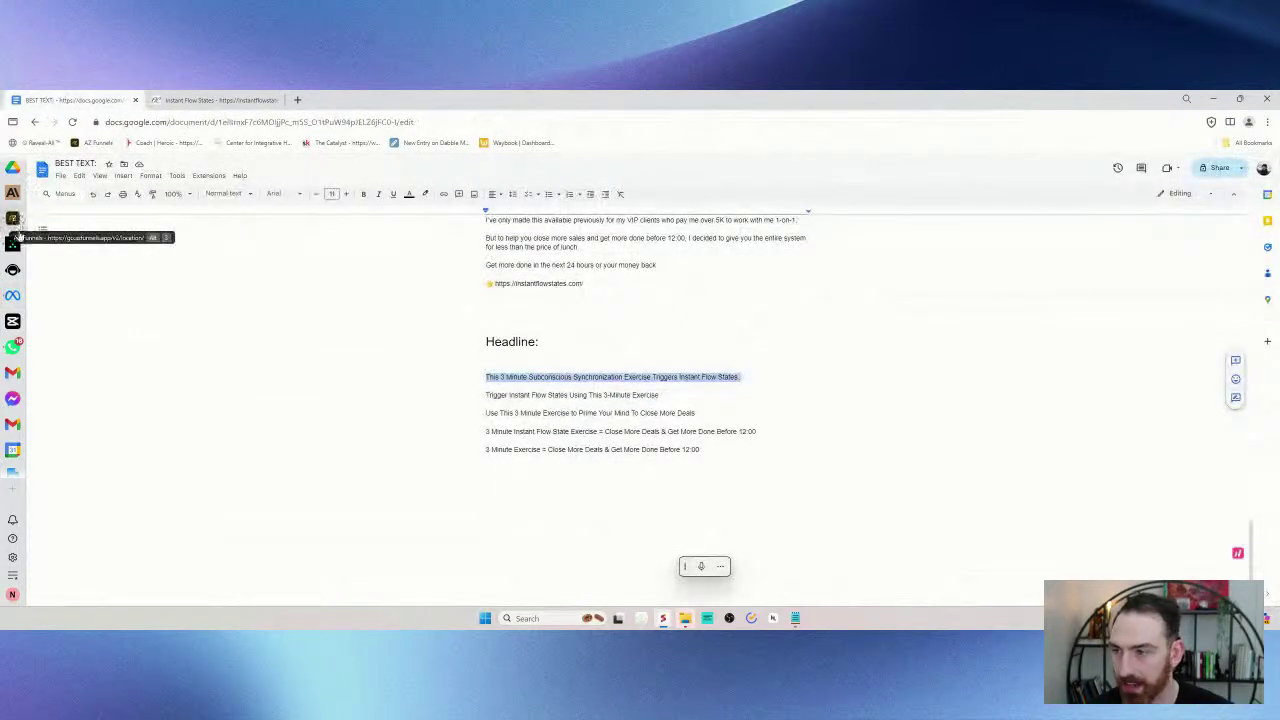
{"action": "left_click", "coordinate": [12, 295]}
{"action": "triple_click", "coordinate": [625, 333]}
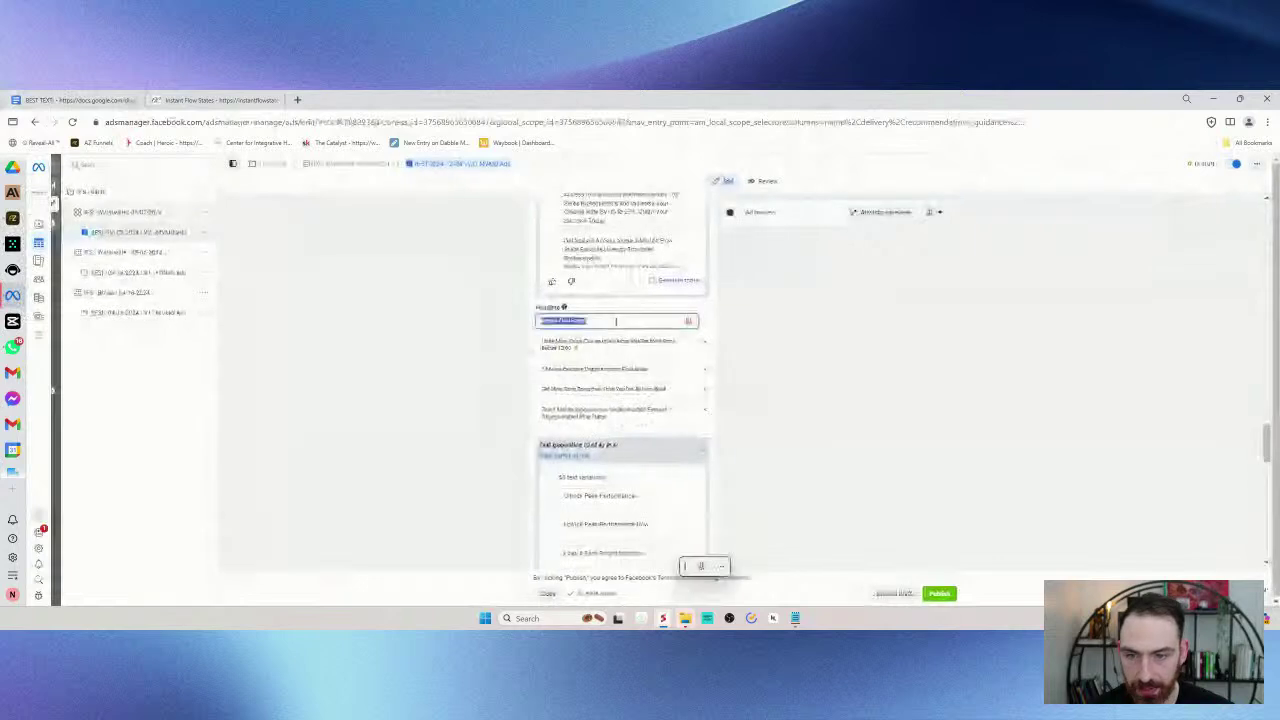
{"action": "type", "text": "The 5 Minute Subconscious Somatic Exercise Triggers Instant Flow States"}
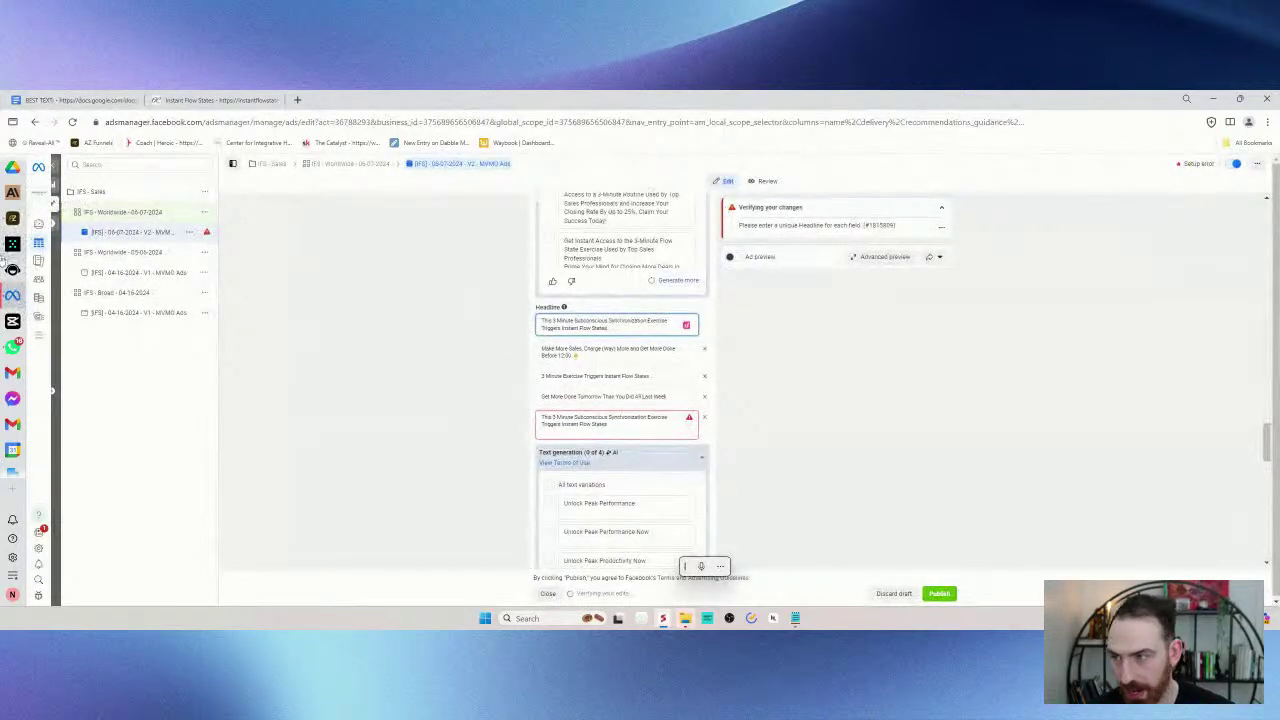
- Copy the second headline line from the BEST TEXT doc for the ad's second headline
{"action": "left_click", "coordinate": [70, 100]}
{"action": "triple_click", "coordinate": [549, 394]}
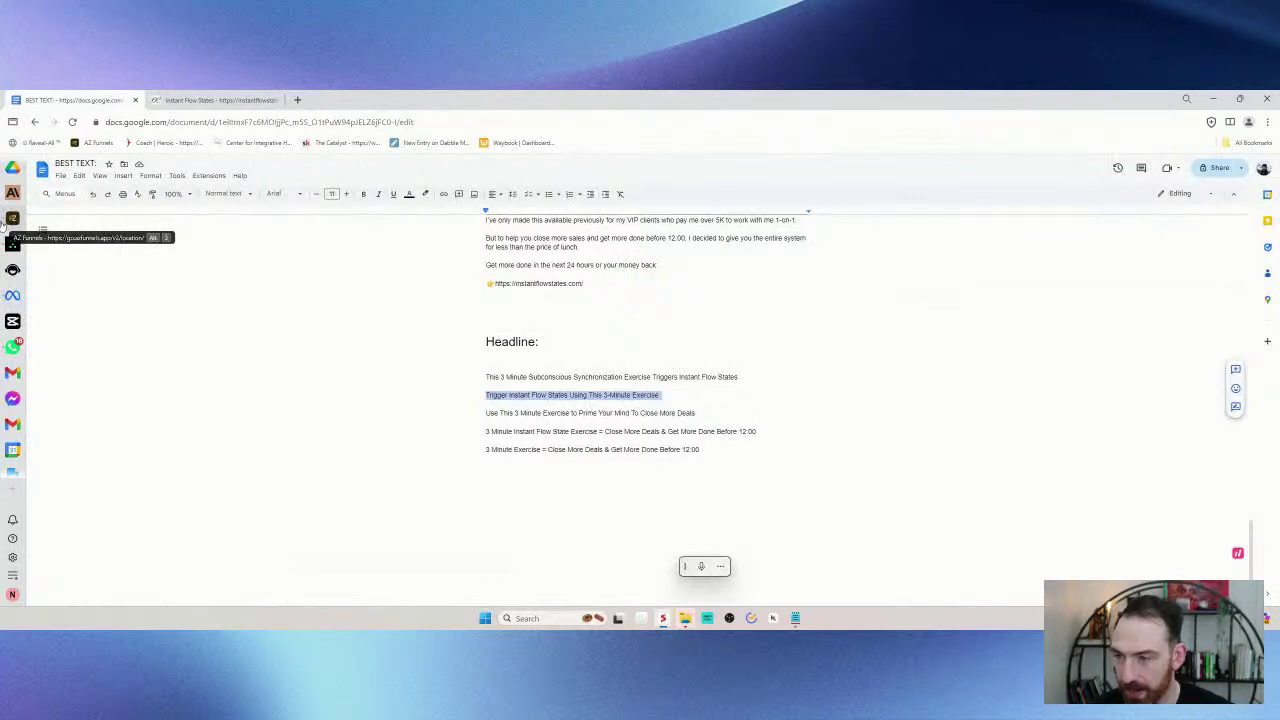
{"action": "left_click", "coordinate": [12, 295]}
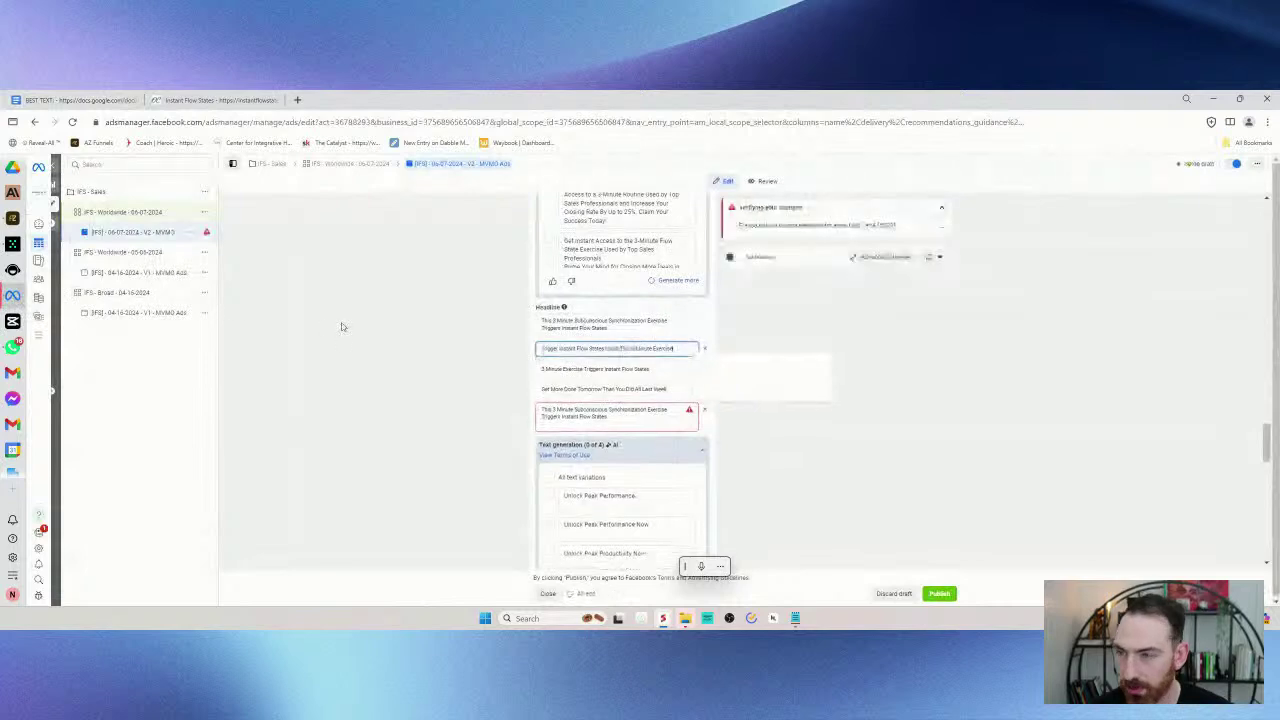
{"action": "mouse_move", "coordinate": [8, 220]}
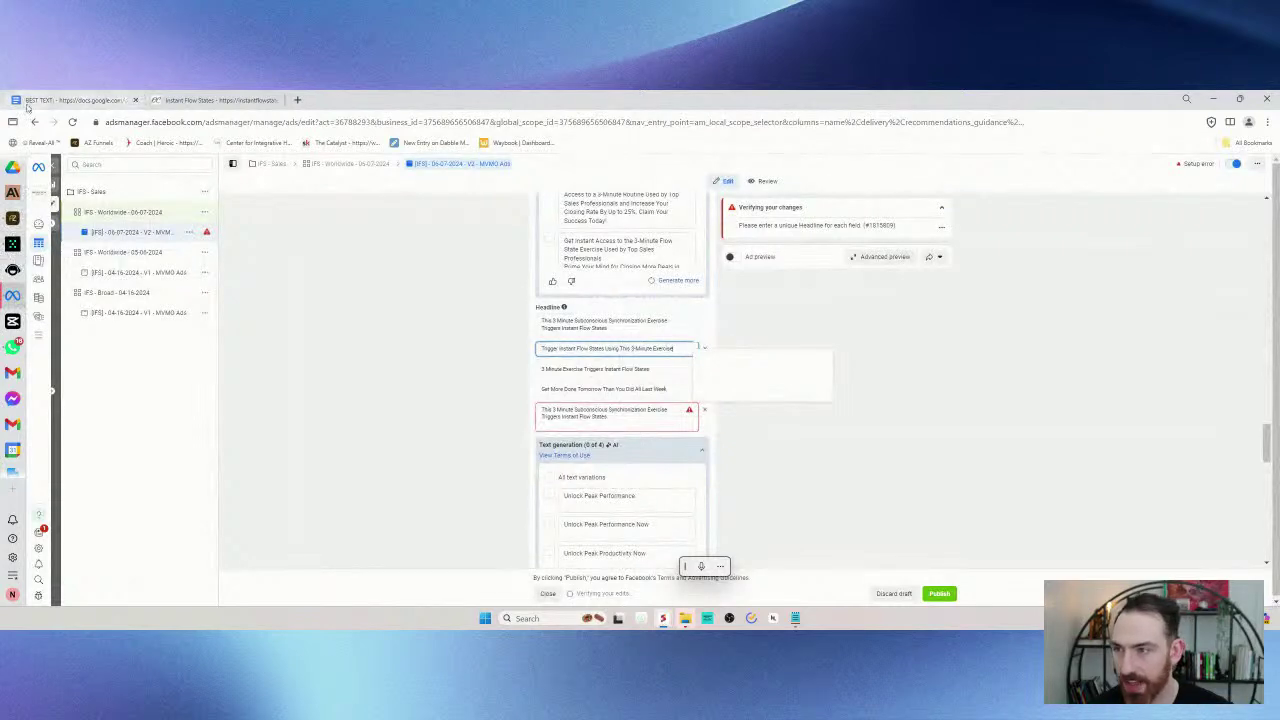
{"action": "left_click", "coordinate": [60, 100]}
- Paste the third BEST TEXT headline line into the next Headline field
{"action": "left_click_drag", "start_coordinate": [484, 413], "coordinate": [734, 412]}
{"action": "key", "text": "ctrl+c"}
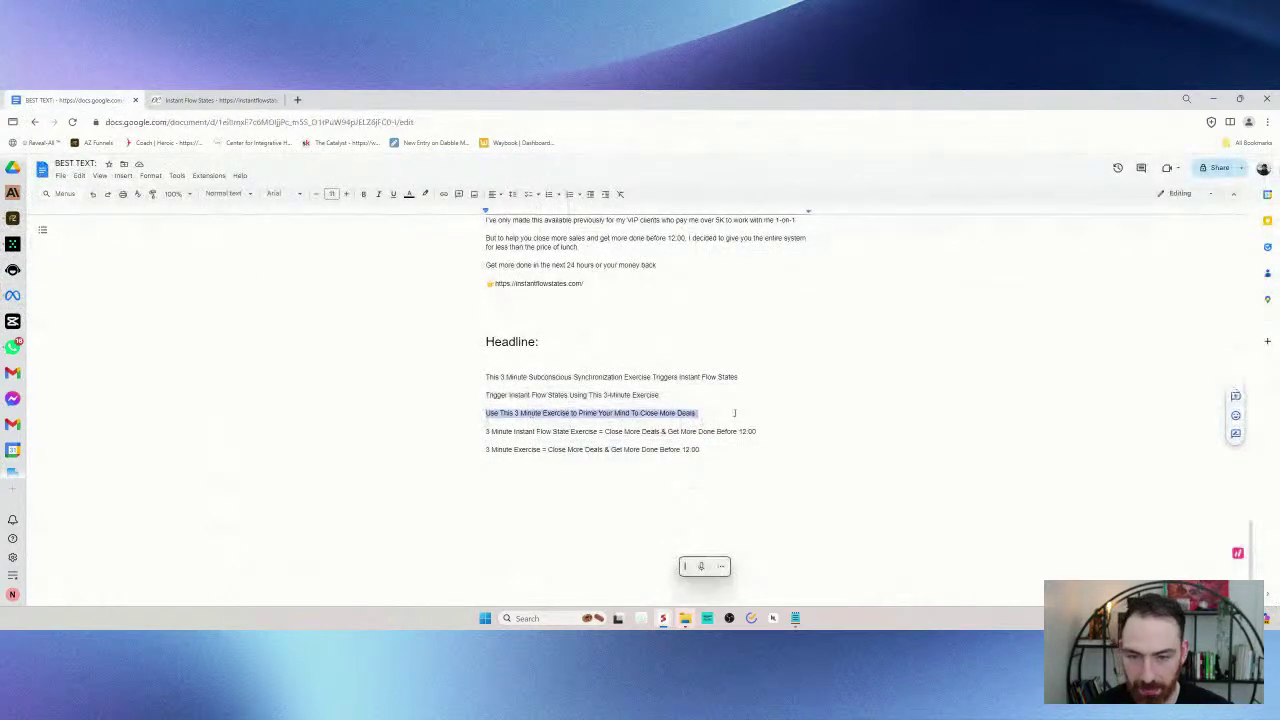
{"action": "left_click", "coordinate": [12, 243]}
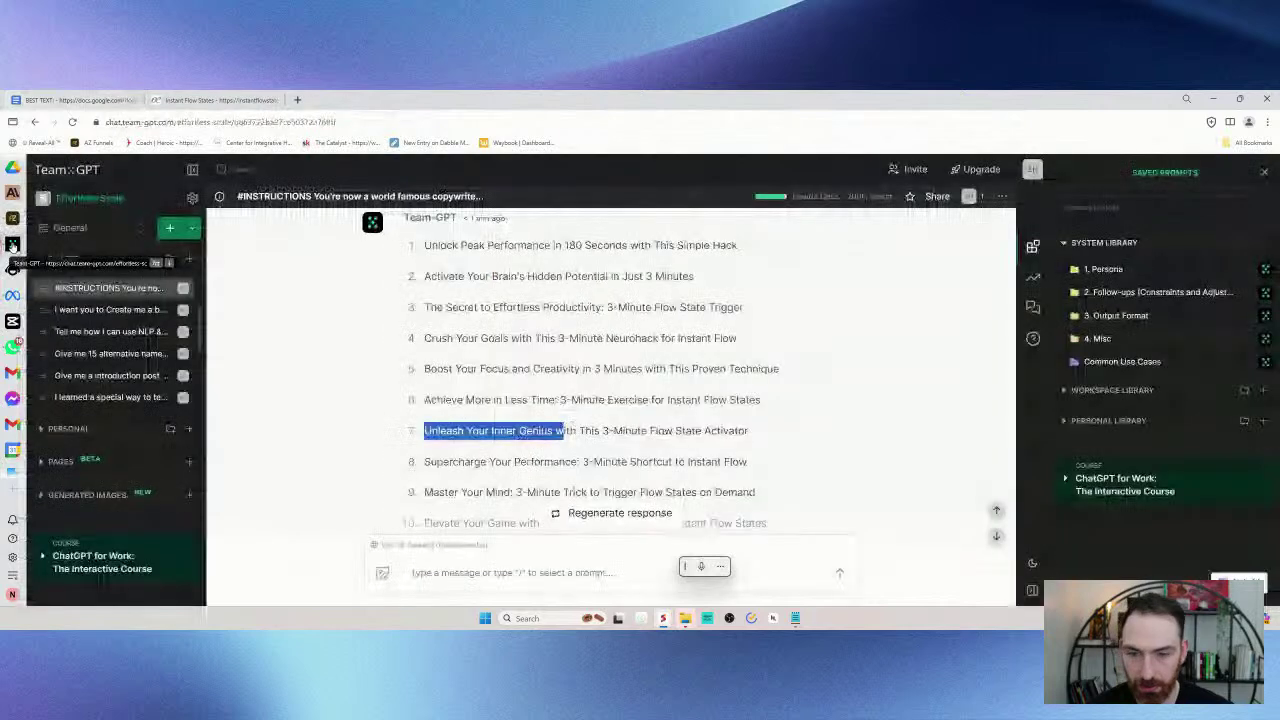
{"action": "left_click", "coordinate": [12, 295]}
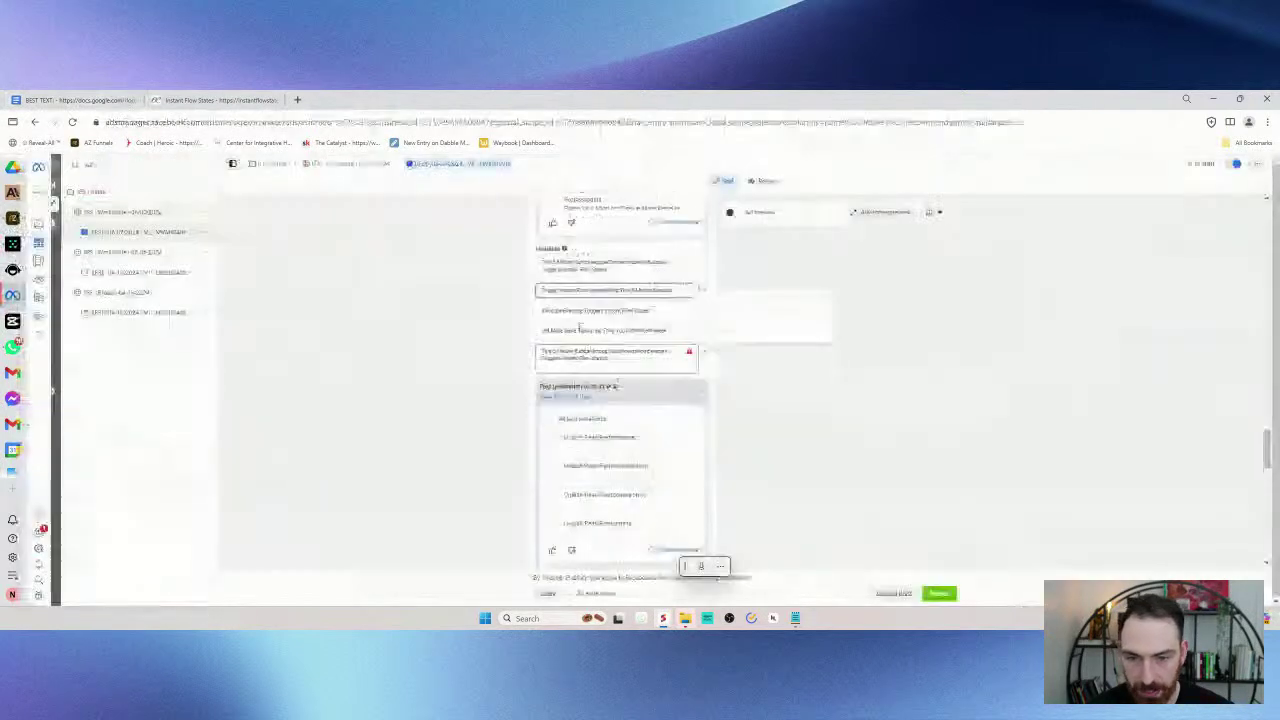
{"action": "key", "text": "ctrl+v"}
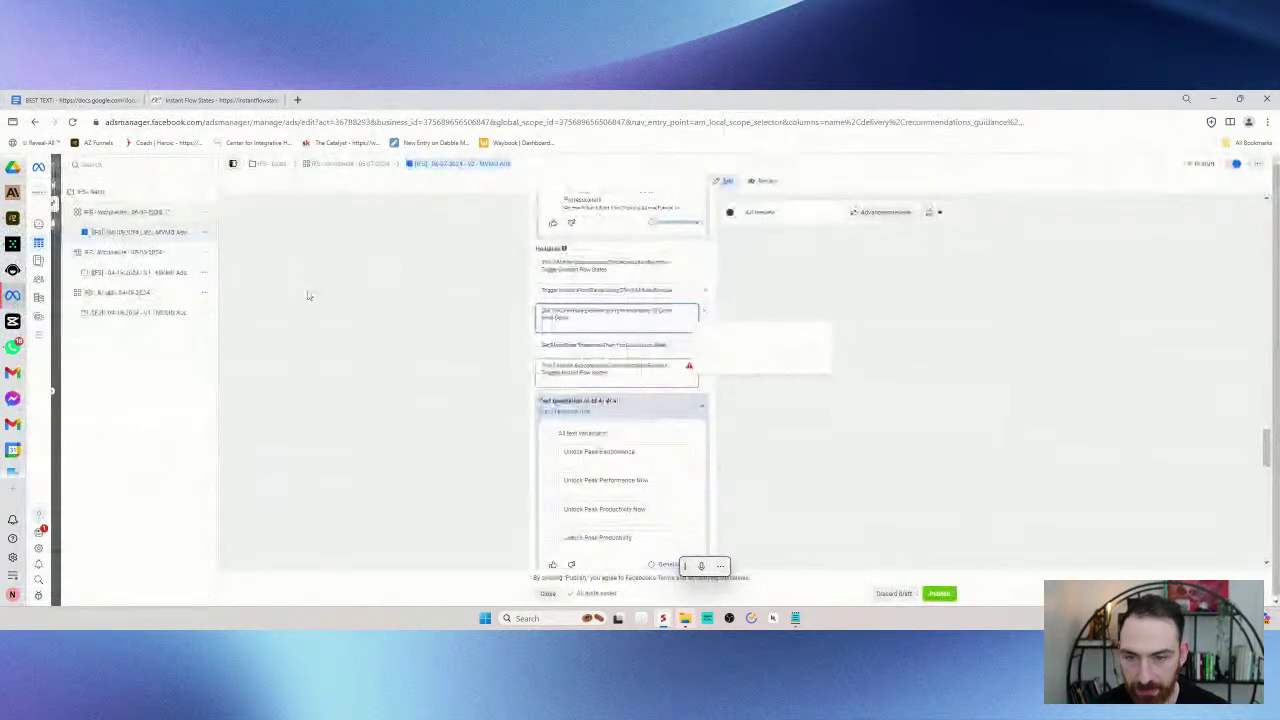
- Replace the fourth headline's text with the fourth headline line from BEST TEXT
{"action": "left_click", "coordinate": [82, 99]}
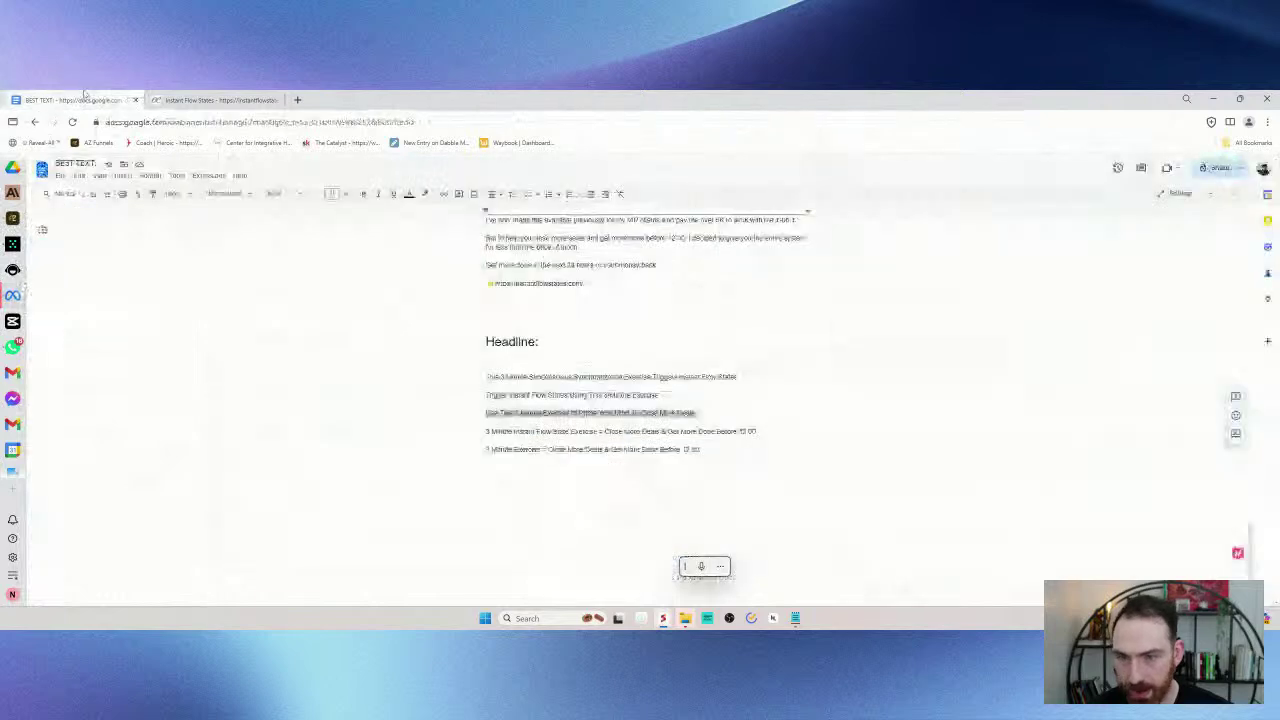
{"action": "triple_click", "coordinate": [620, 431]}
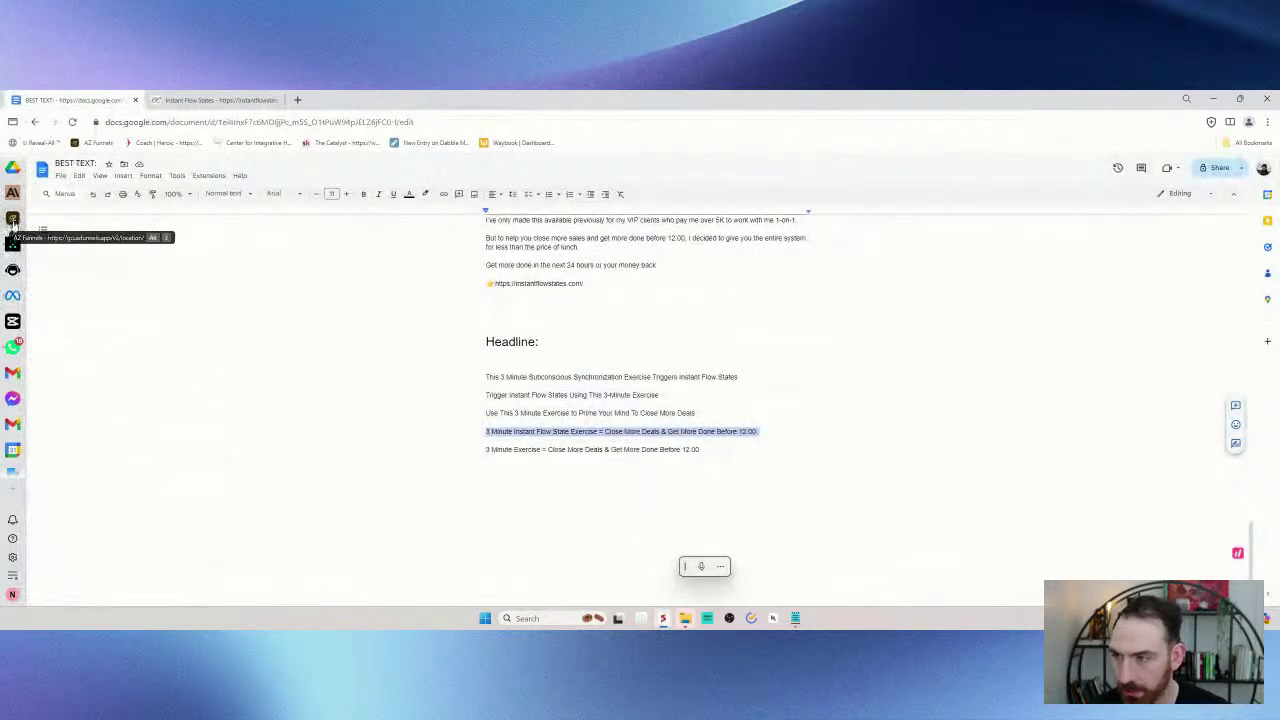
{"action": "left_click", "coordinate": [12, 297]}
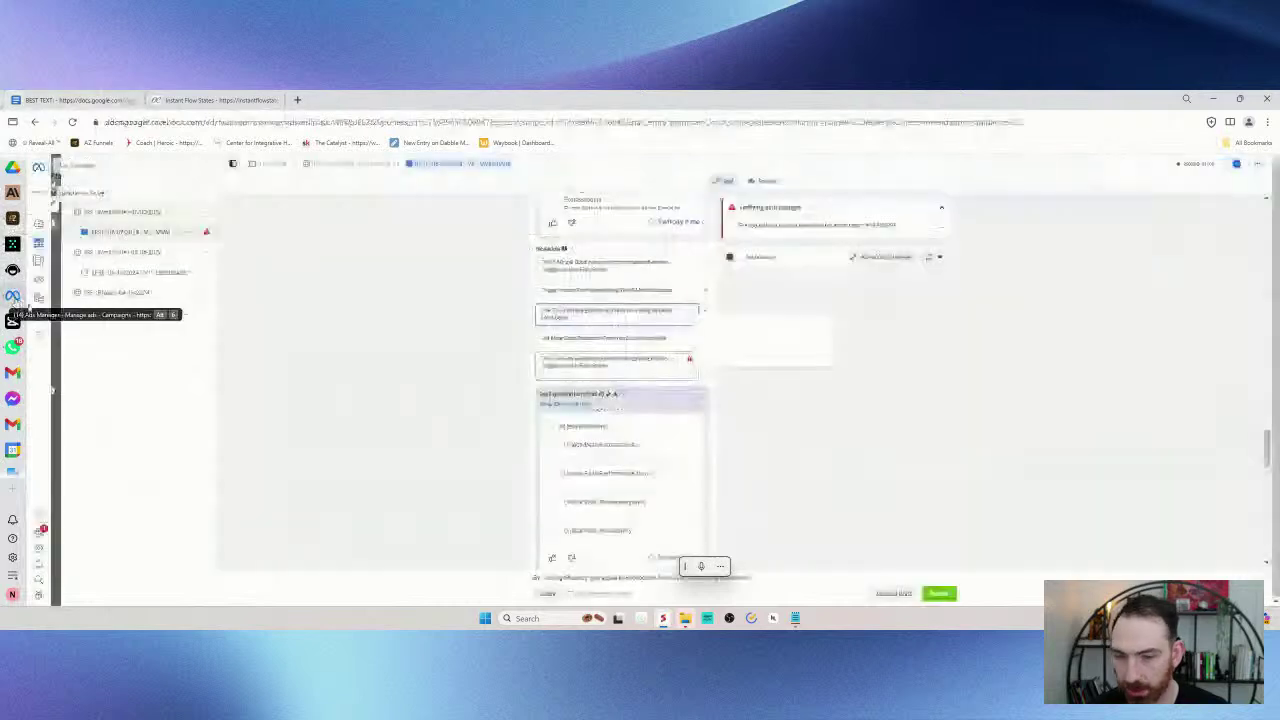
{"action": "left_click", "coordinate": [613, 339]}
{"action": "key", "text": "ctrl+a"}
{"action": "key", "text": "ctrl+v"}
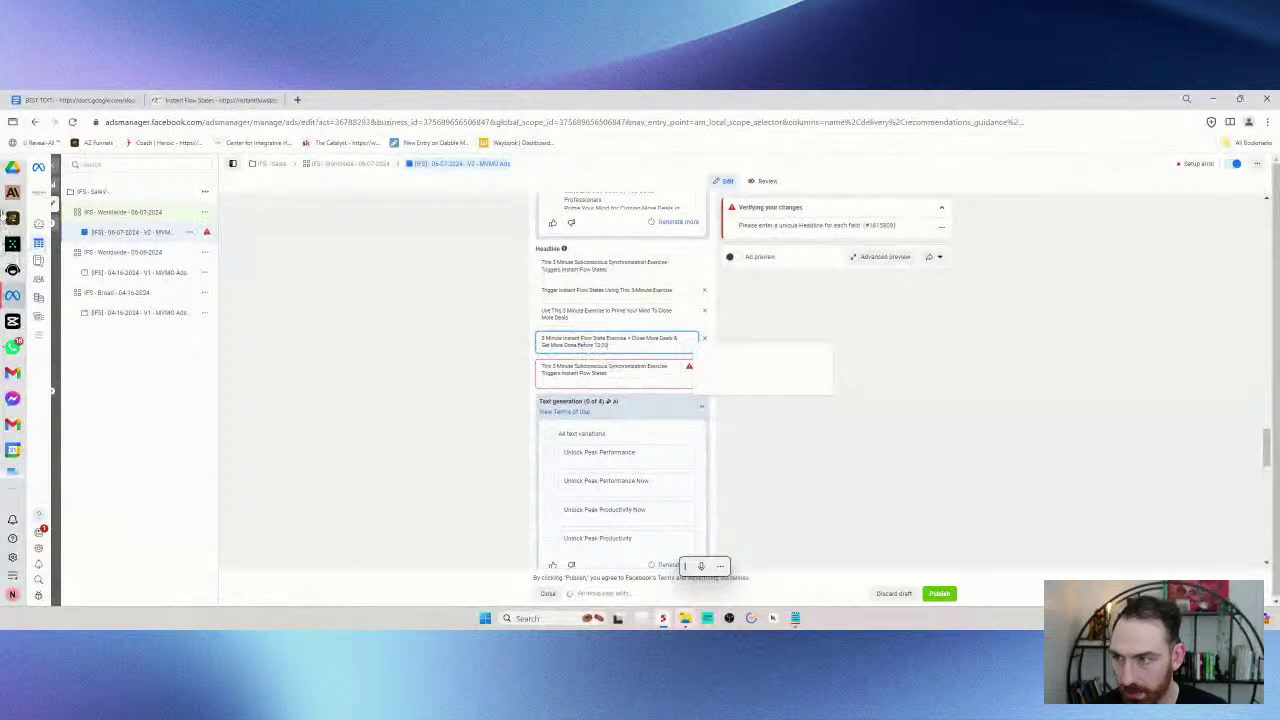
- Fix the erroring fifth headline with '3 Minute Exercise = Close More Deals & Get More Done Before 12:00'
{"action": "left_click", "coordinate": [66, 101]}
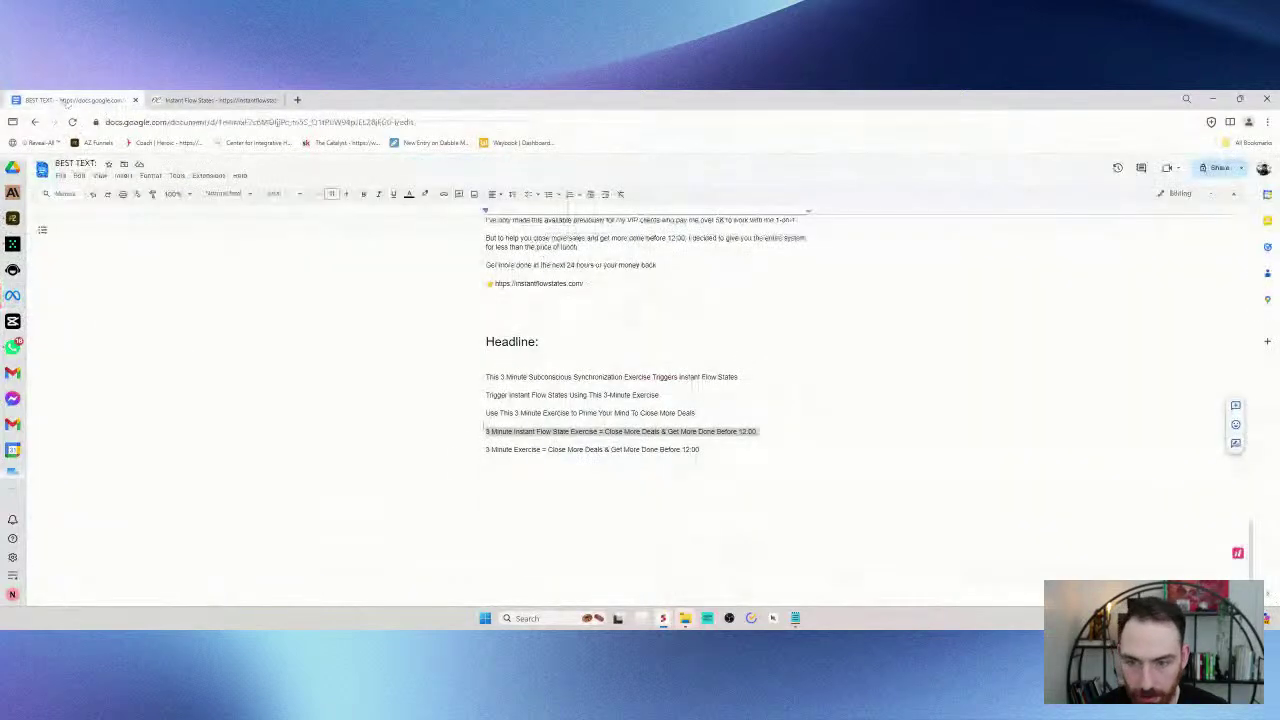
{"action": "left_click_drag", "start_coordinate": [478, 452], "coordinate": [743, 455]}
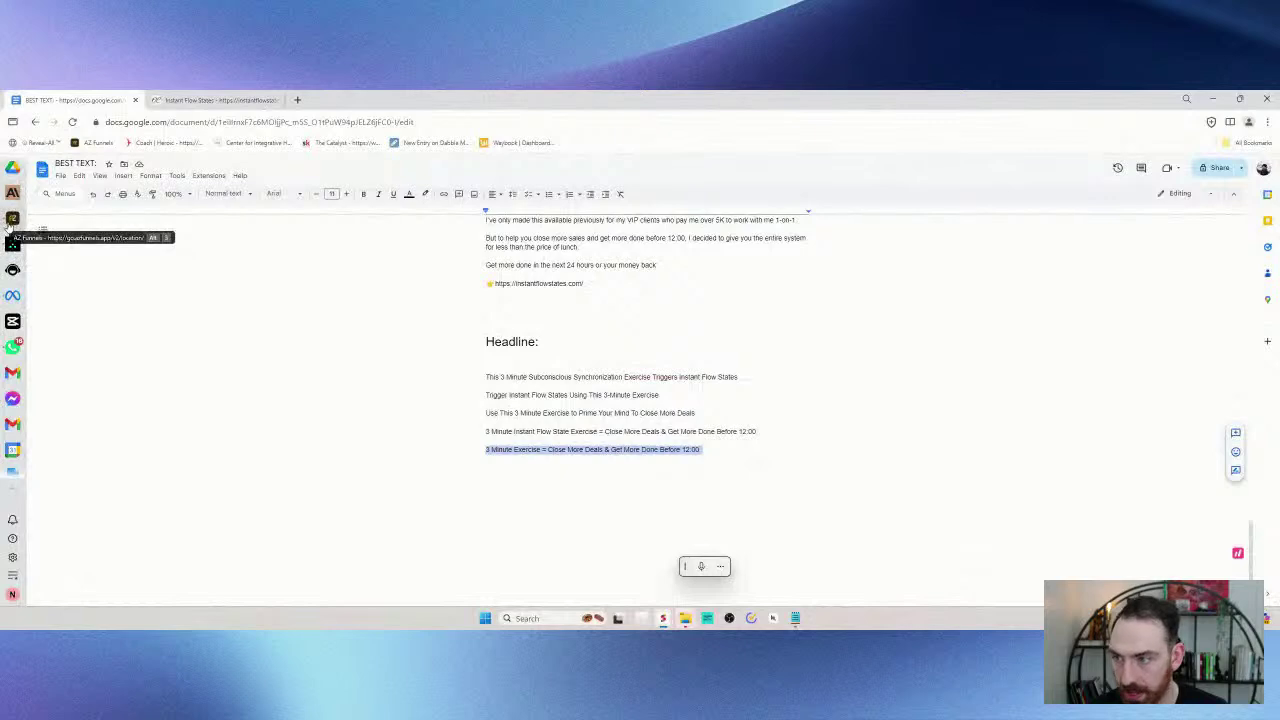
{"action": "left_click", "coordinate": [12, 295]}
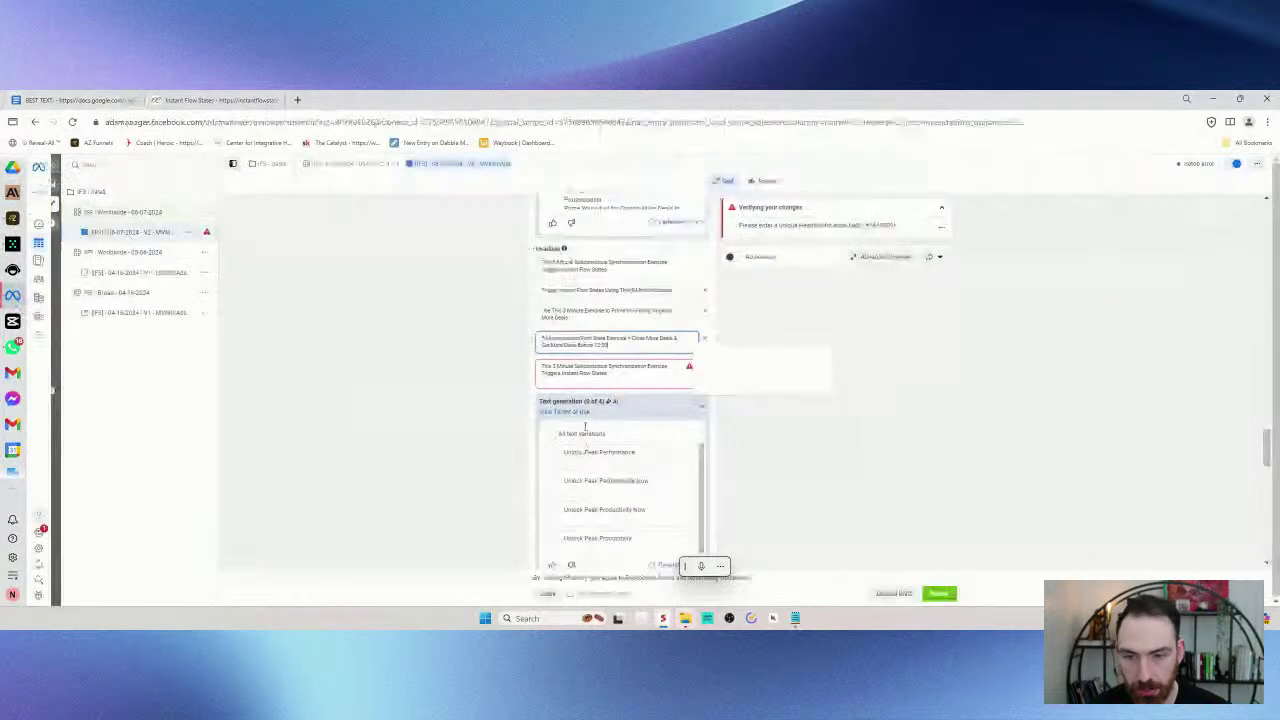
{"action": "left_click", "coordinate": [609, 373]}
{"action": "key", "text": "BackSpace"}
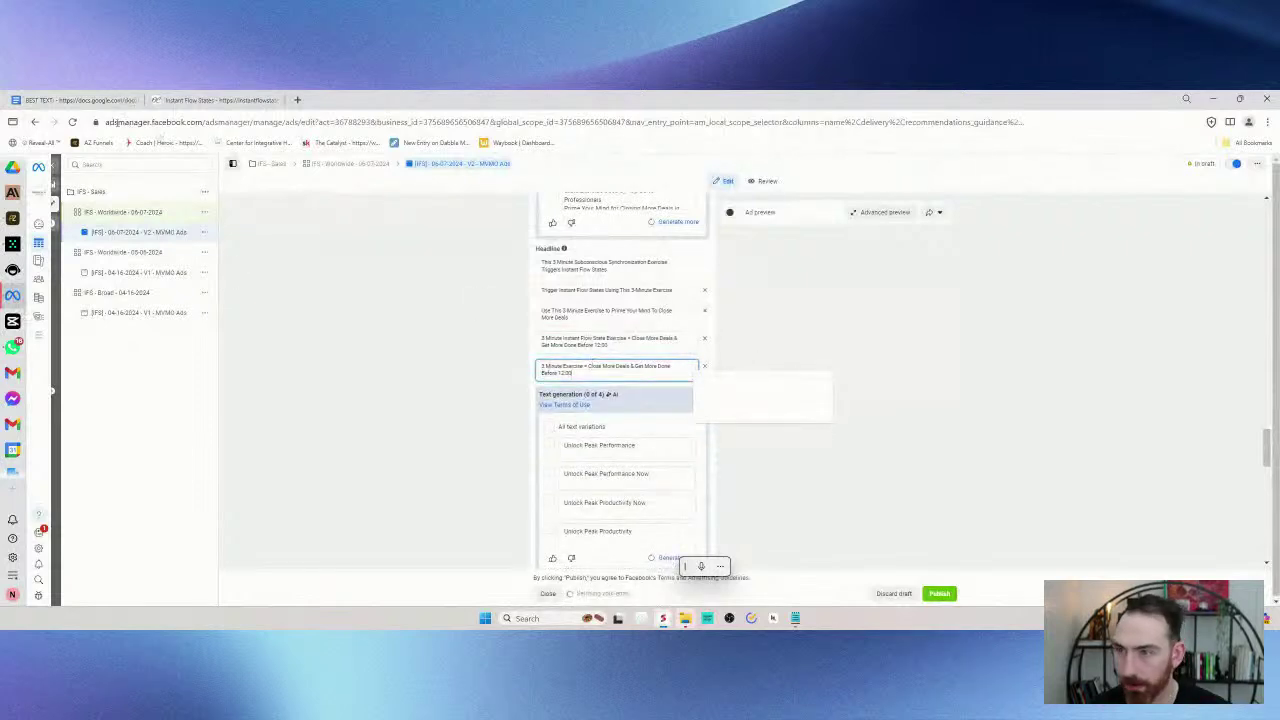
{"action": "left_click", "coordinate": [64, 100]}
{"action": "left_click", "coordinate": [490, 431]}
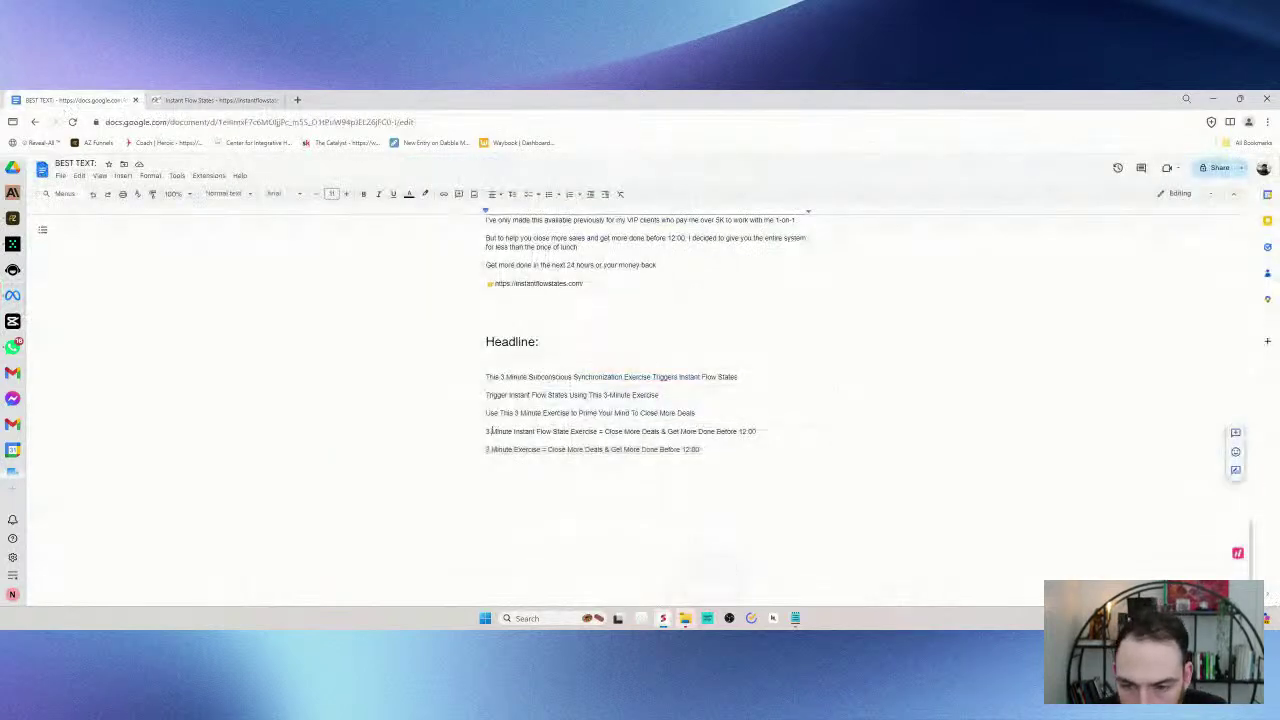
{"action": "triple_click", "coordinate": [513, 377]}
{"action": "left_click", "coordinate": [740, 448]}
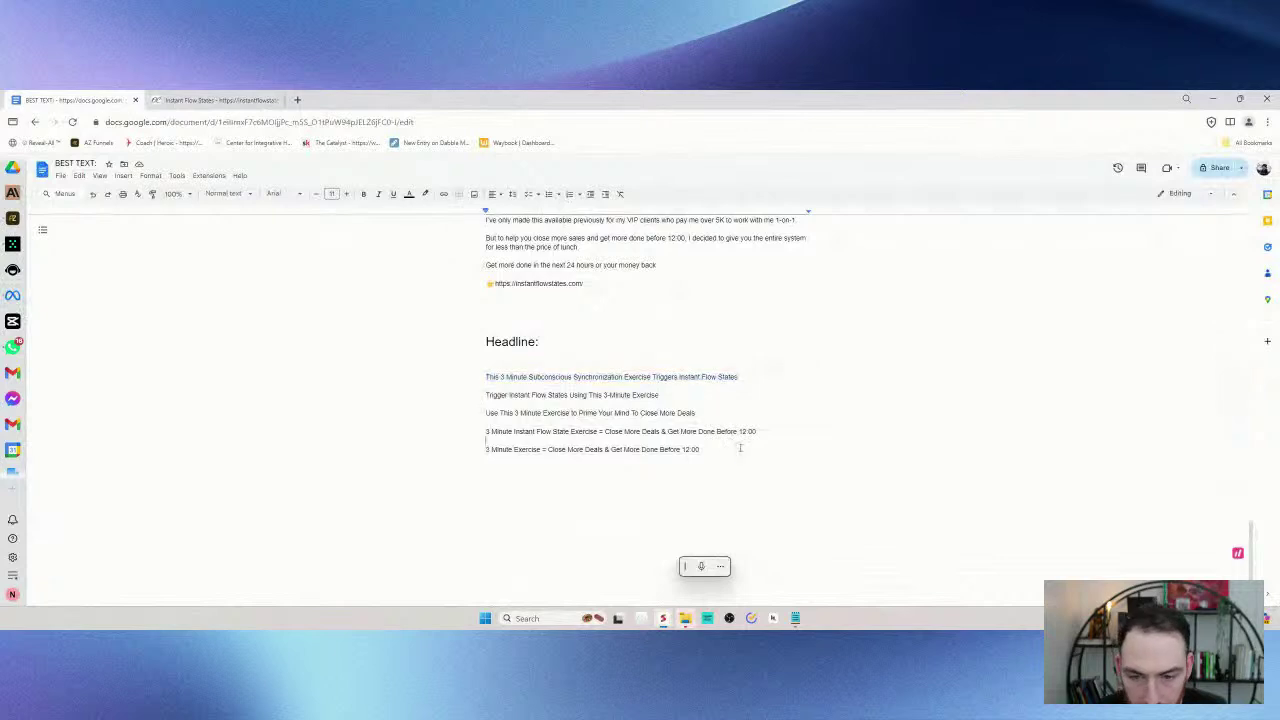
{"action": "left_click_drag", "start_coordinate": [607, 443], "coordinate": [486, 449]}
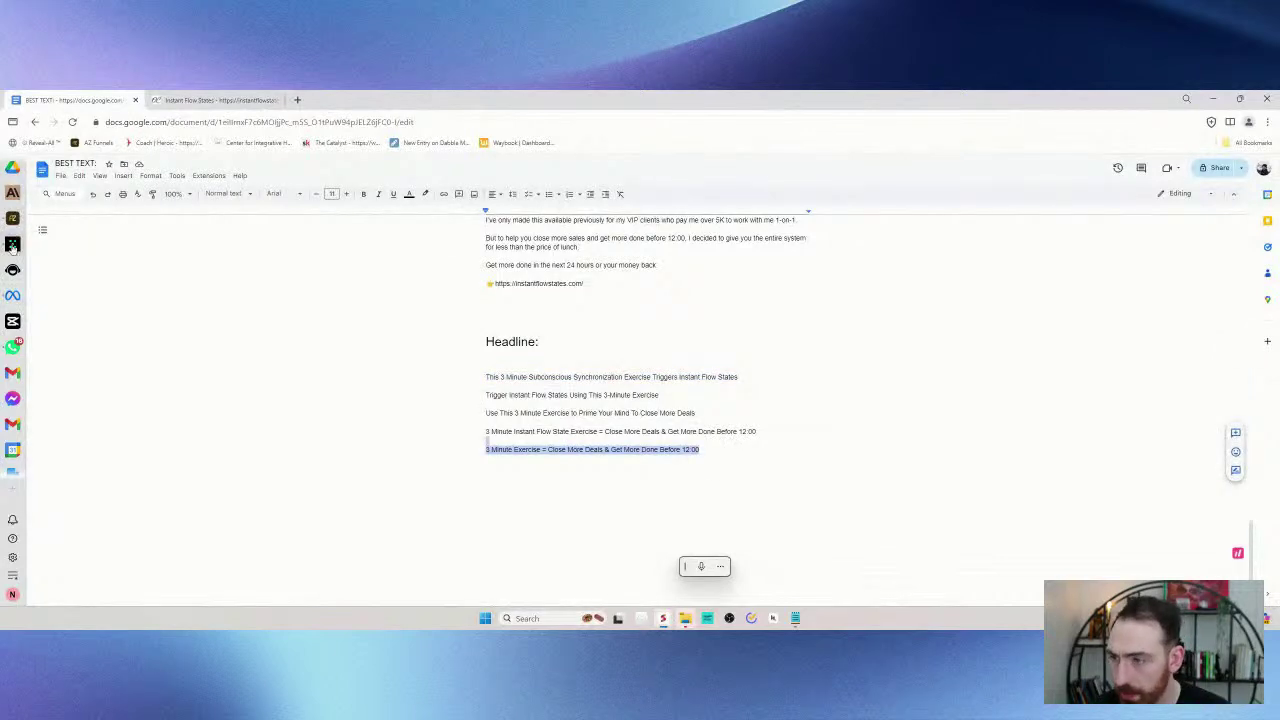
{"action": "left_click", "coordinate": [13, 296]}
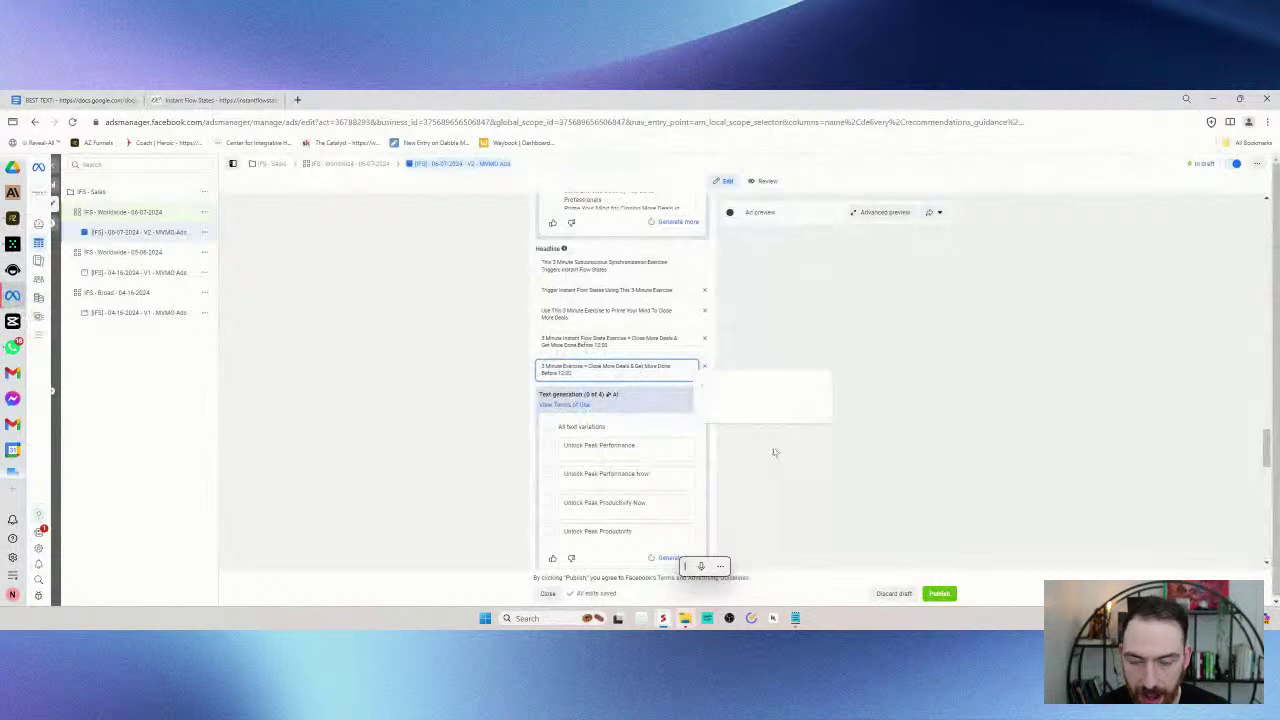
{"action": "scroll", "coordinate": [794, 429], "scroll_direction": "down", "scroll_amount": 5}
{"action": "scroll", "coordinate": [798, 425], "scroll_direction": "down", "scroll_amount": 10}
{"action": "scroll", "coordinate": [768, 385], "scroll_direction": "up", "scroll_amount": 10}
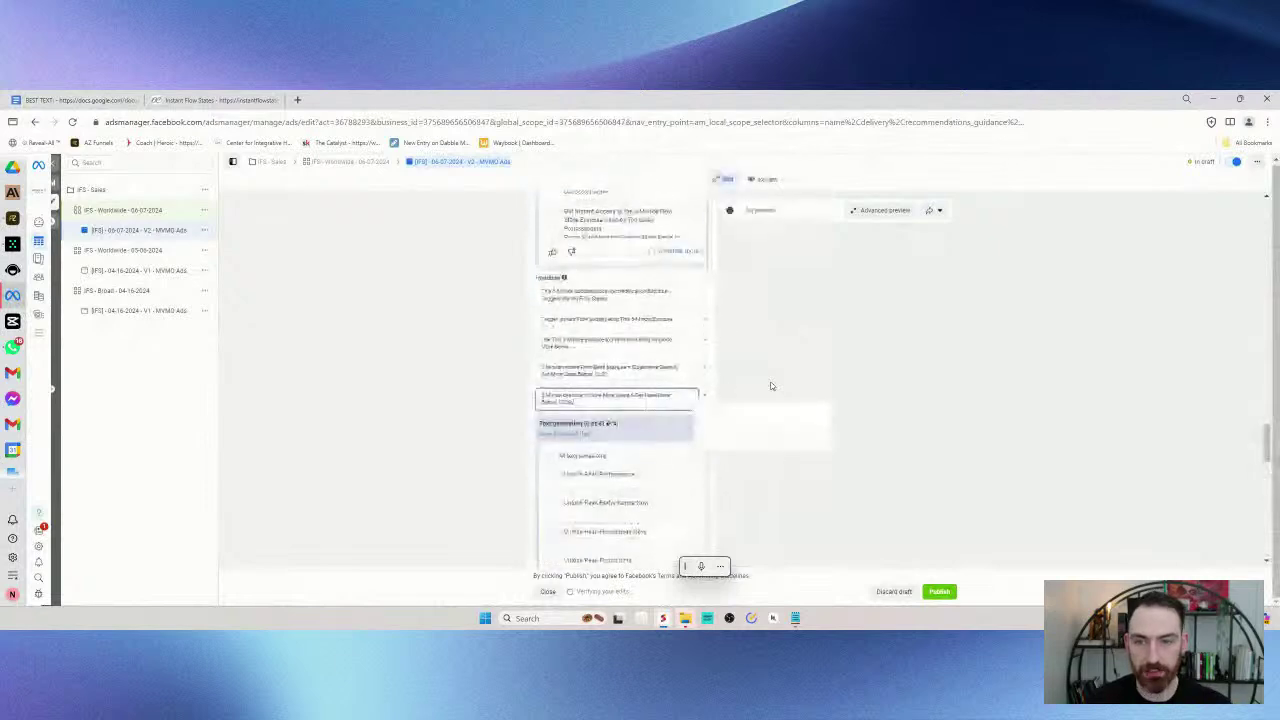
{"action": "scroll", "coordinate": [771, 386], "scroll_direction": "up", "scroll_amount": 10}
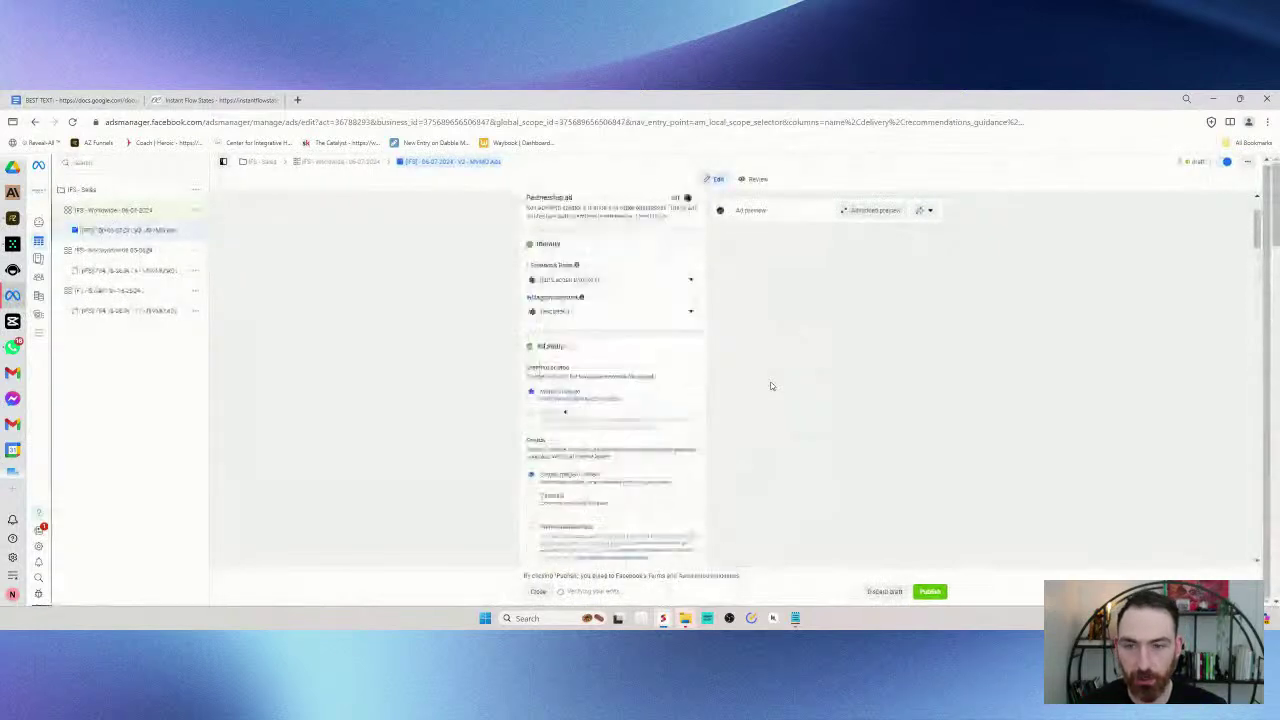
{"action": "scroll", "coordinate": [769, 383], "scroll_direction": "down", "scroll_amount": 10}
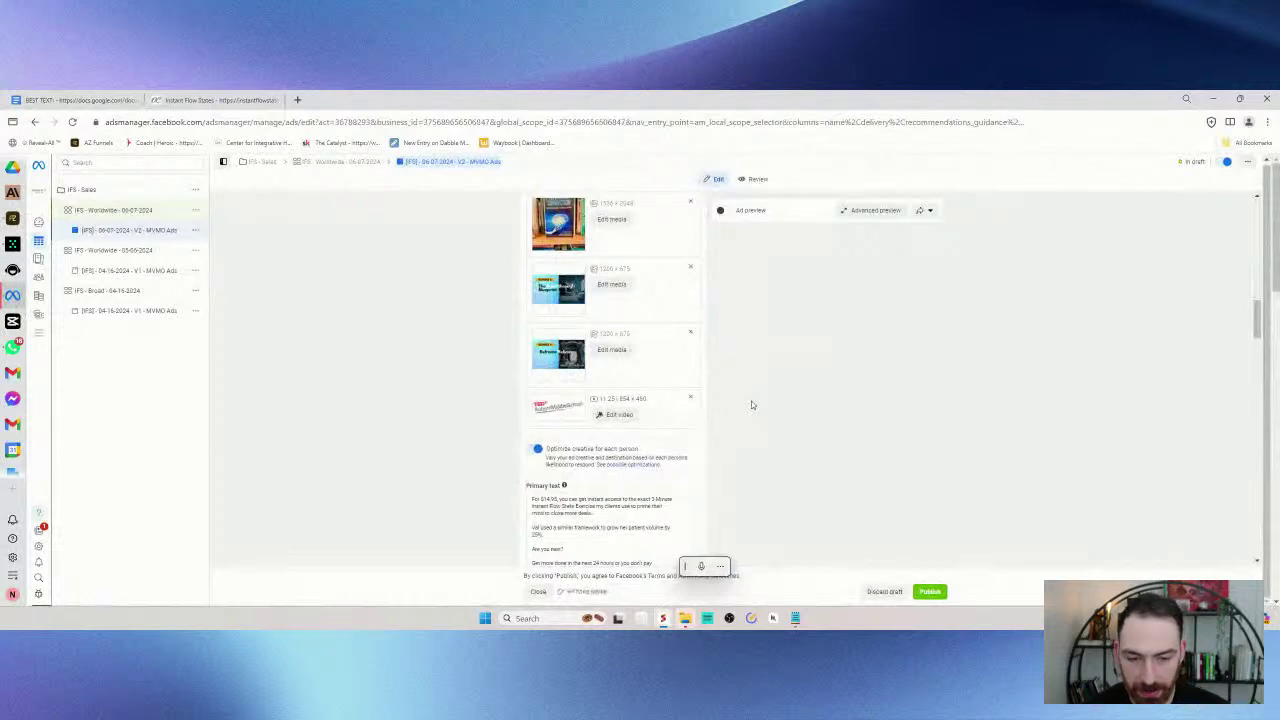
{"action": "scroll", "coordinate": [722, 417], "scroll_direction": "up", "scroll_amount": 3}
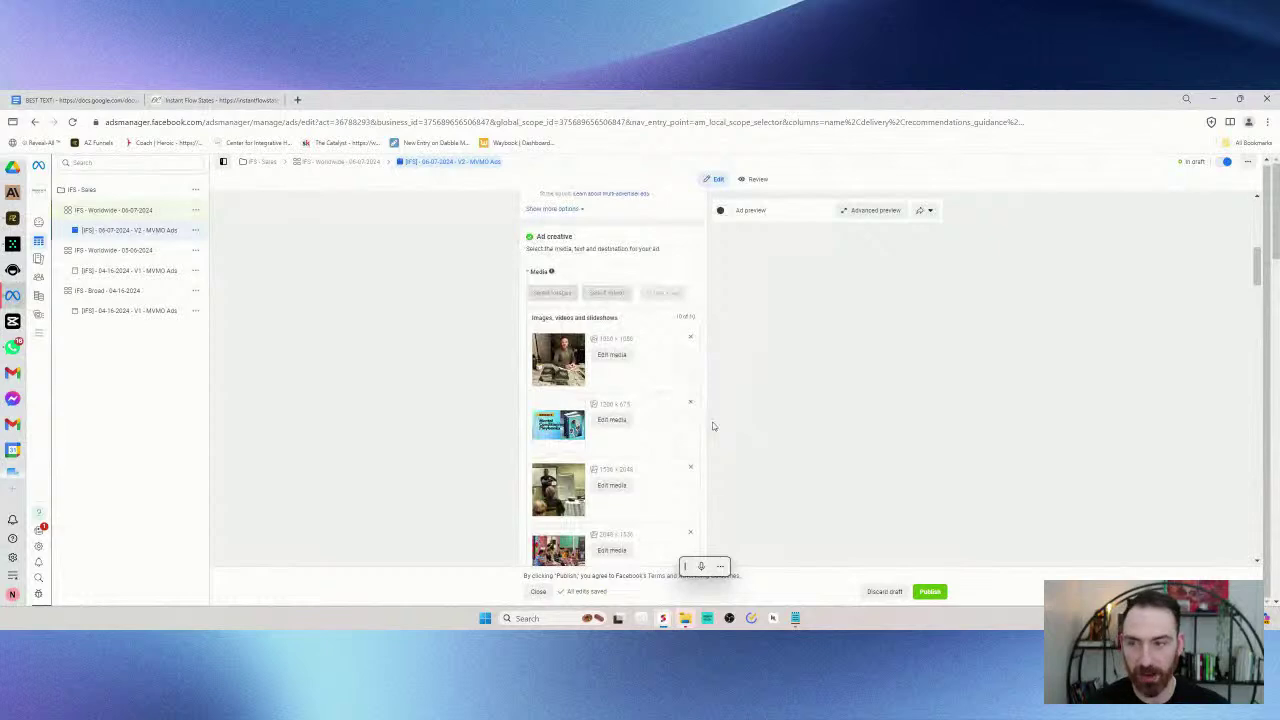
{"action": "scroll", "coordinate": [713, 426], "scroll_direction": "down", "scroll_amount": 2}
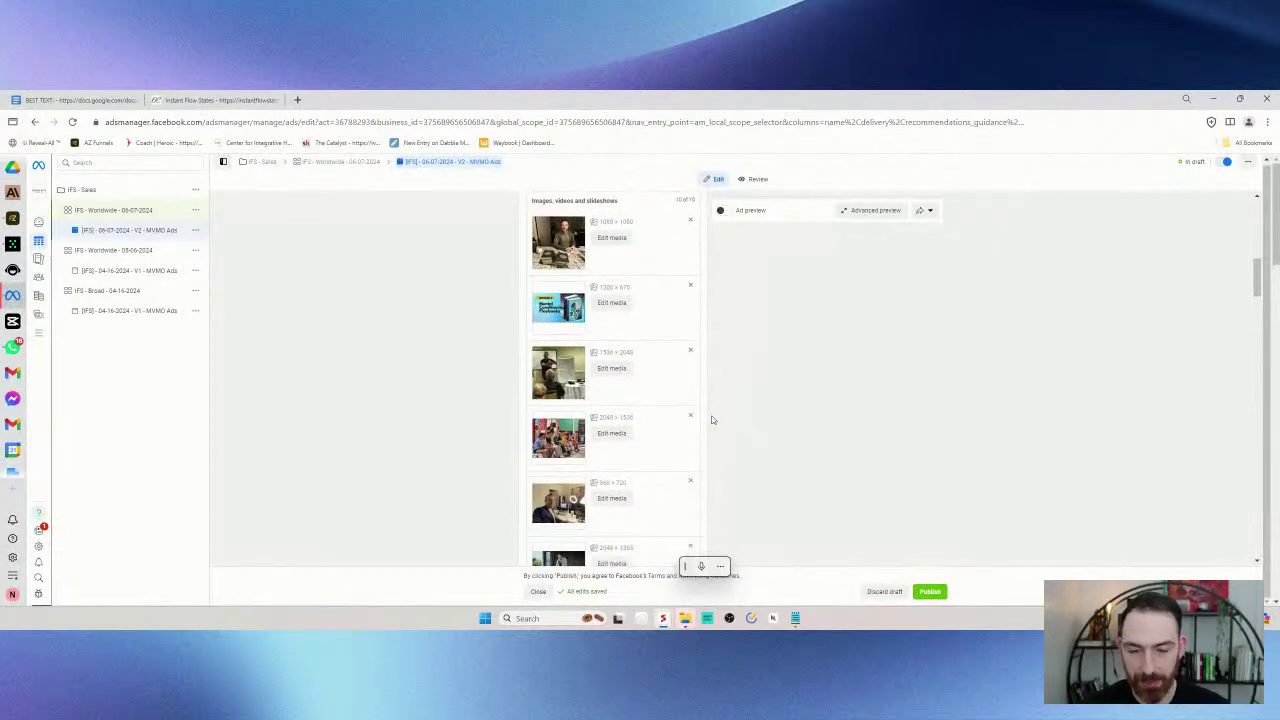
{"action": "scroll", "coordinate": [718, 405], "scroll_direction": "down", "scroll_amount": 3}
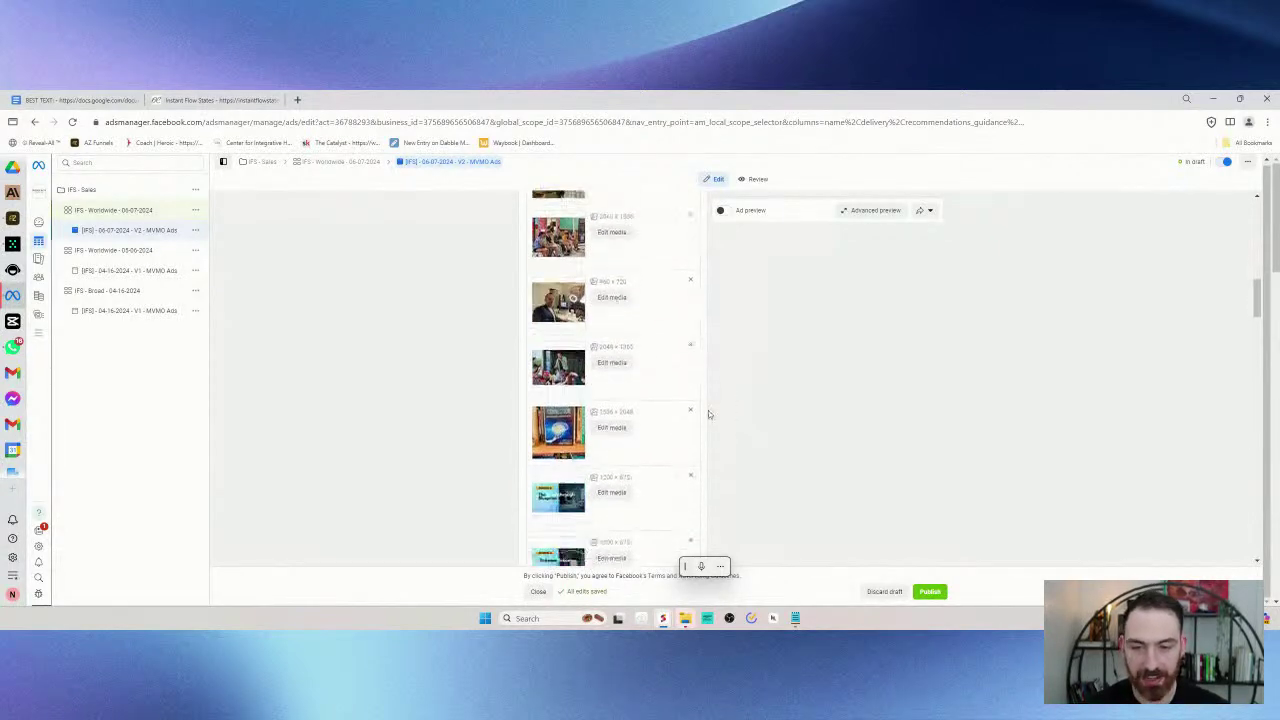
{"action": "scroll", "coordinate": [708, 414], "scroll_direction": "down", "scroll_amount": 1}
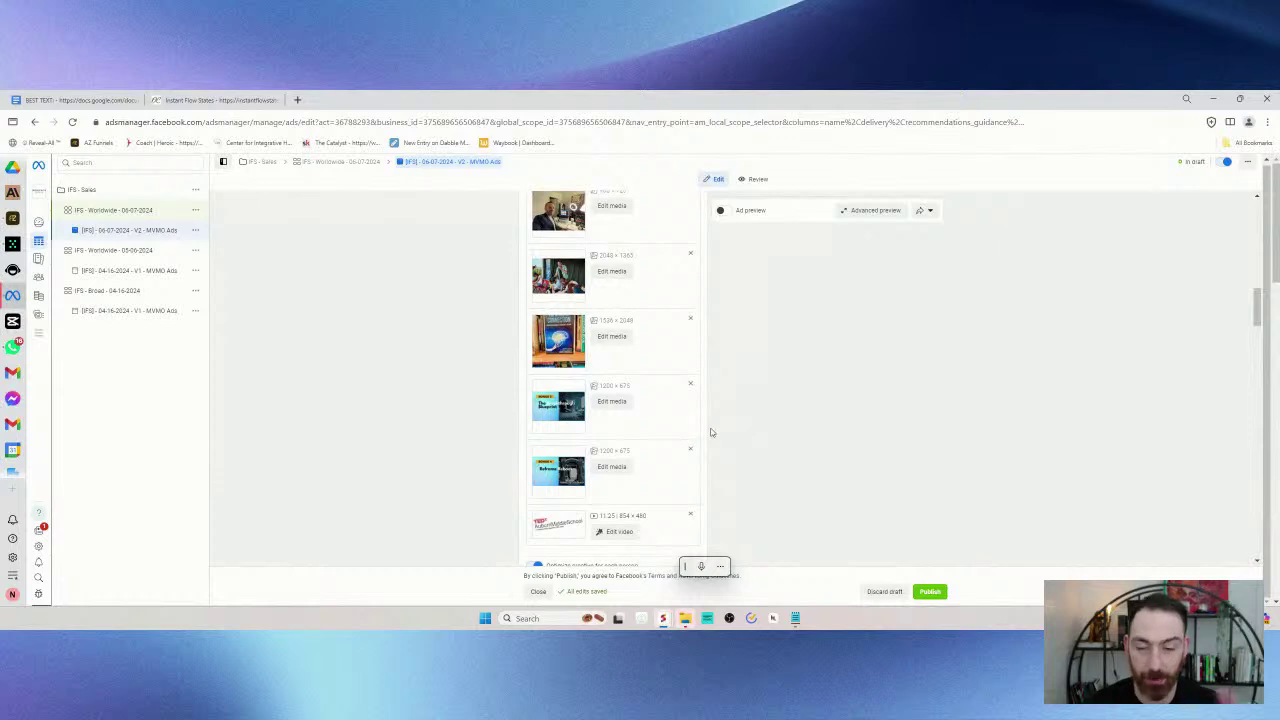
{"action": "scroll", "coordinate": [780, 488], "scroll_direction": "up", "scroll_amount": 1}
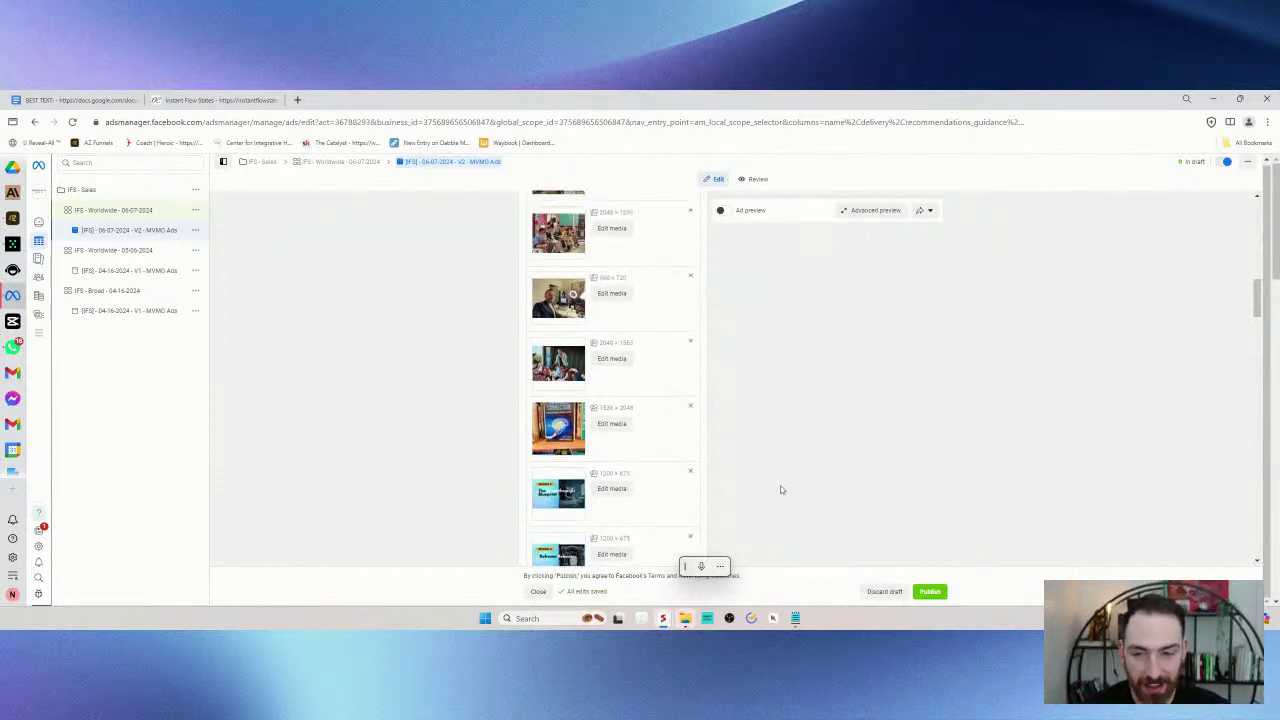
{"action": "scroll", "coordinate": [781, 489], "scroll_direction": "up", "scroll_amount": 3}
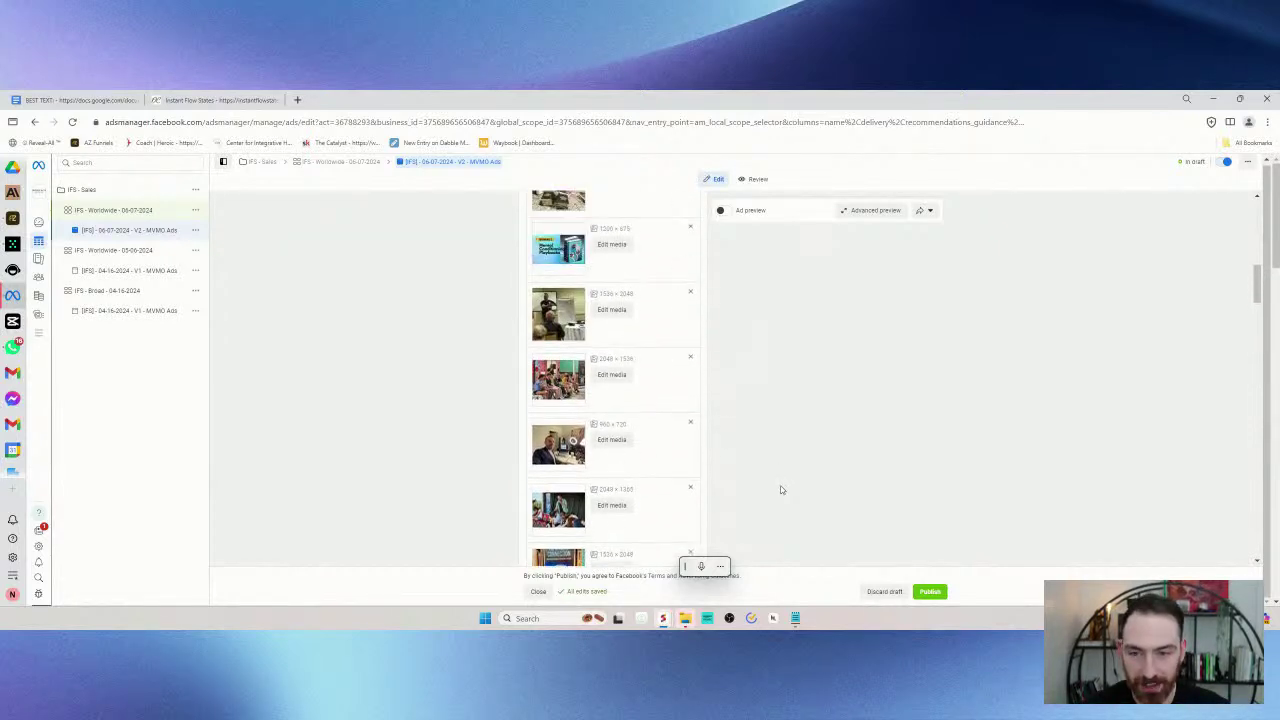
{"action": "scroll", "coordinate": [782, 489], "scroll_direction": "up", "scroll_amount": 1}
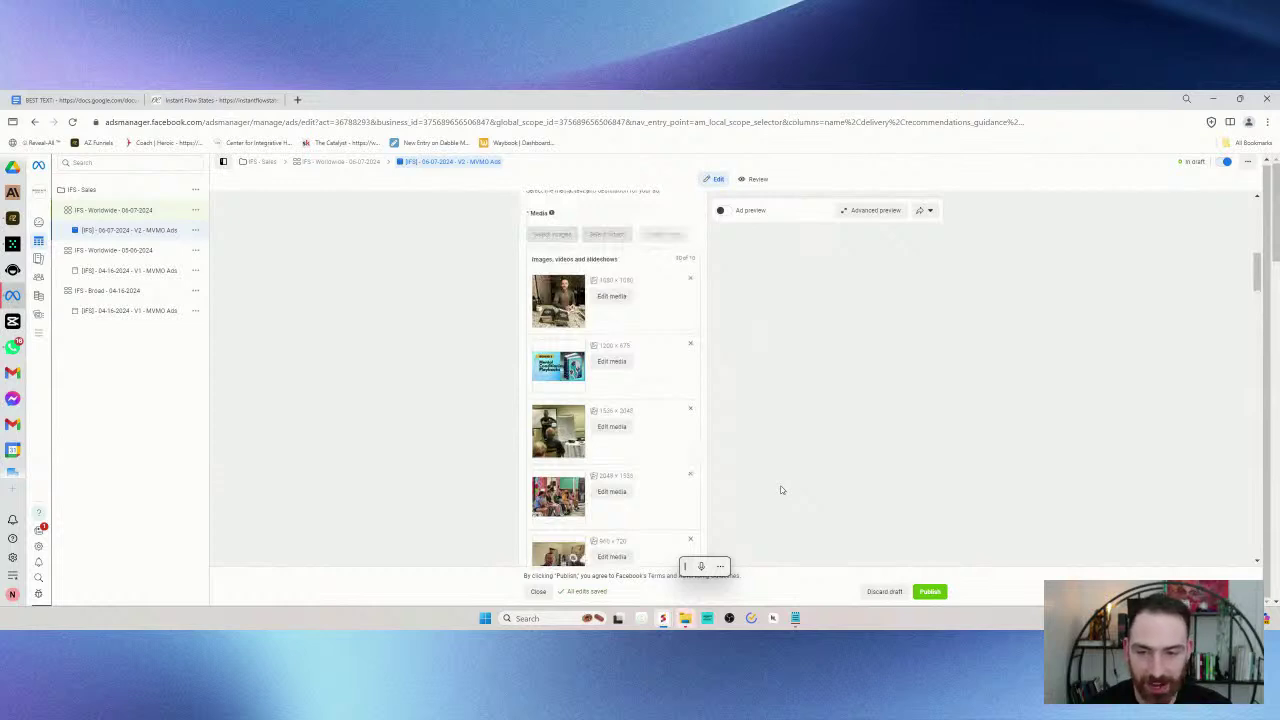
{"action": "scroll", "coordinate": [782, 490], "scroll_direction": "down", "scroll_amount": 3}
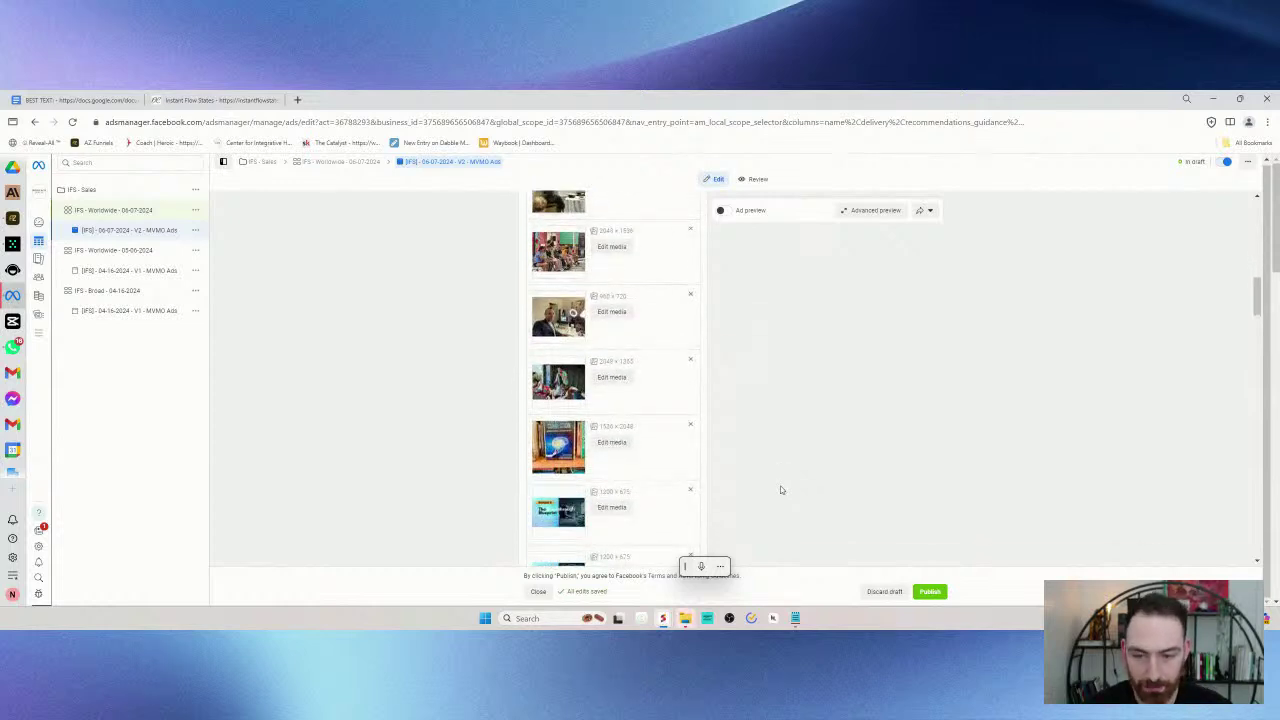
{"action": "scroll", "coordinate": [781, 489], "scroll_direction": "down", "scroll_amount": 1}
{"action": "scroll", "coordinate": [737, 480], "scroll_direction": "down", "scroll_amount": 2}
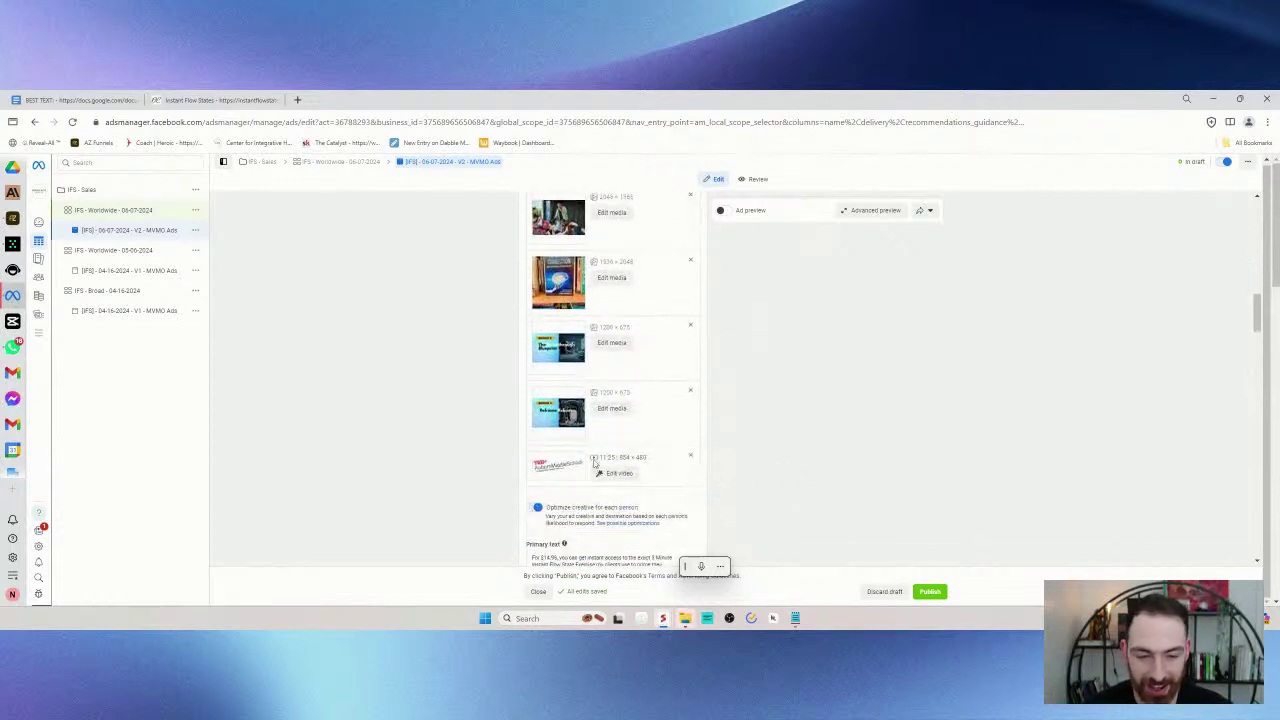
{"action": "scroll", "coordinate": [734, 475], "scroll_direction": "down", "scroll_amount": 3}
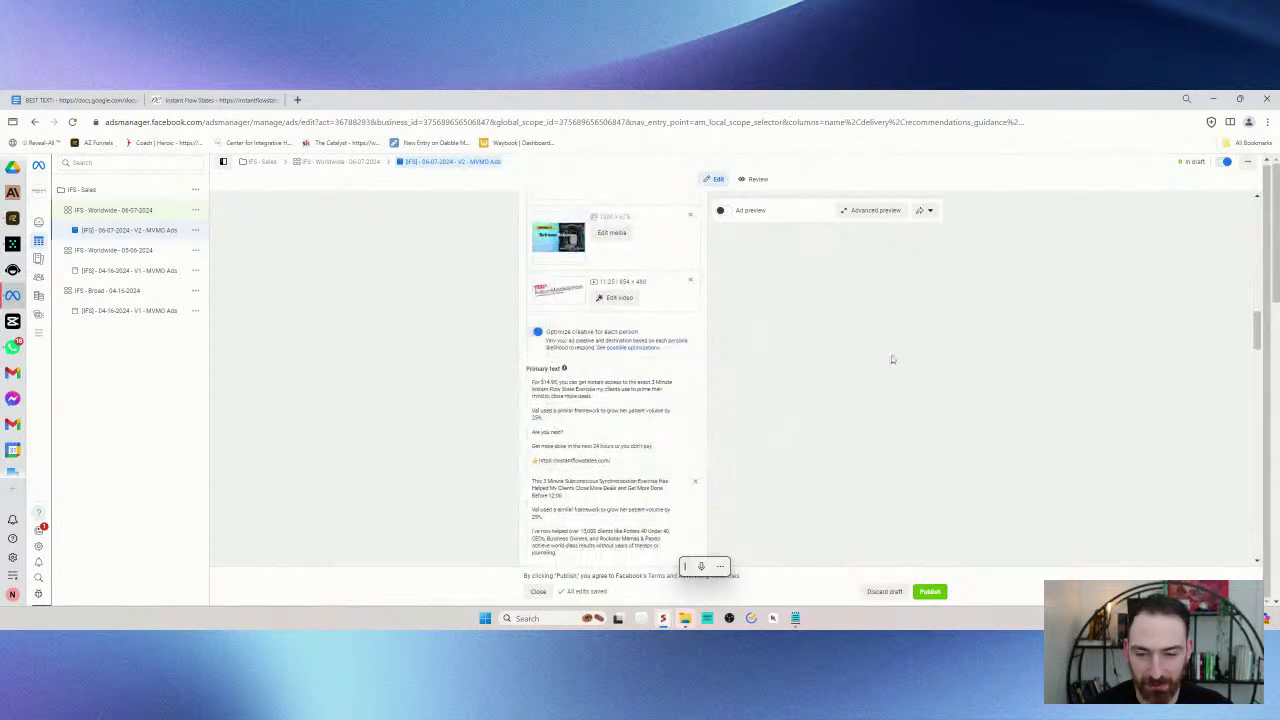
{"action": "scroll", "coordinate": [893, 360], "scroll_direction": "down", "scroll_amount": 10}
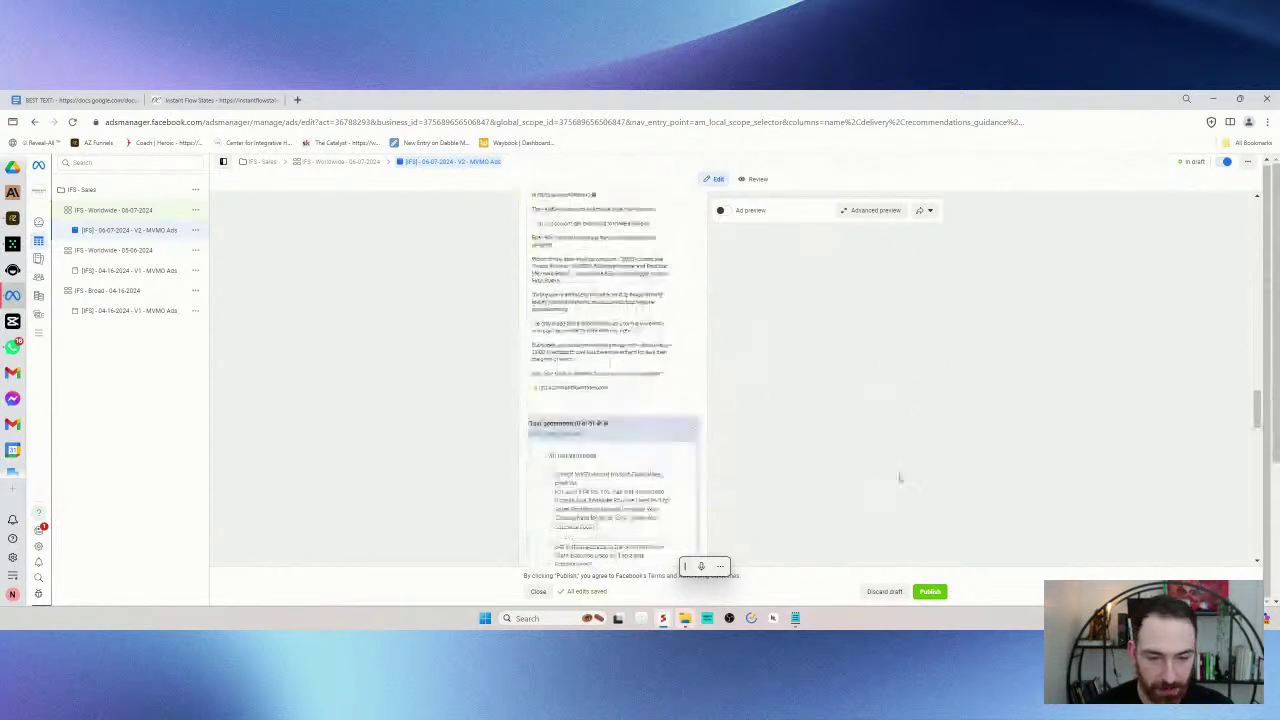
{"action": "scroll", "coordinate": [899, 478], "scroll_direction": "down", "scroll_amount": 10}
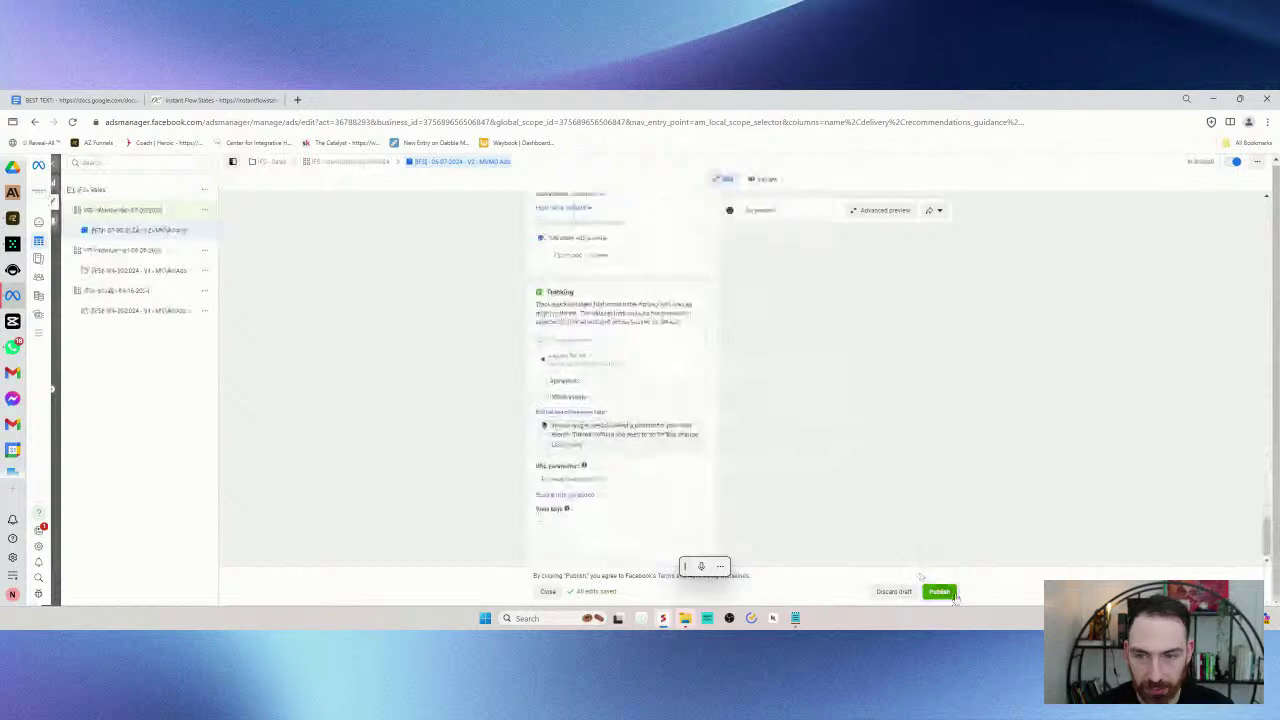
- Publish the edited IFS ad, then close the editor back to the Ads table
{"action": "scroll", "coordinate": [760, 462], "scroll_direction": "up", "scroll_amount": 3}
{"action": "scroll", "coordinate": [929, 540], "scroll_direction": "down", "scroll_amount": 3}
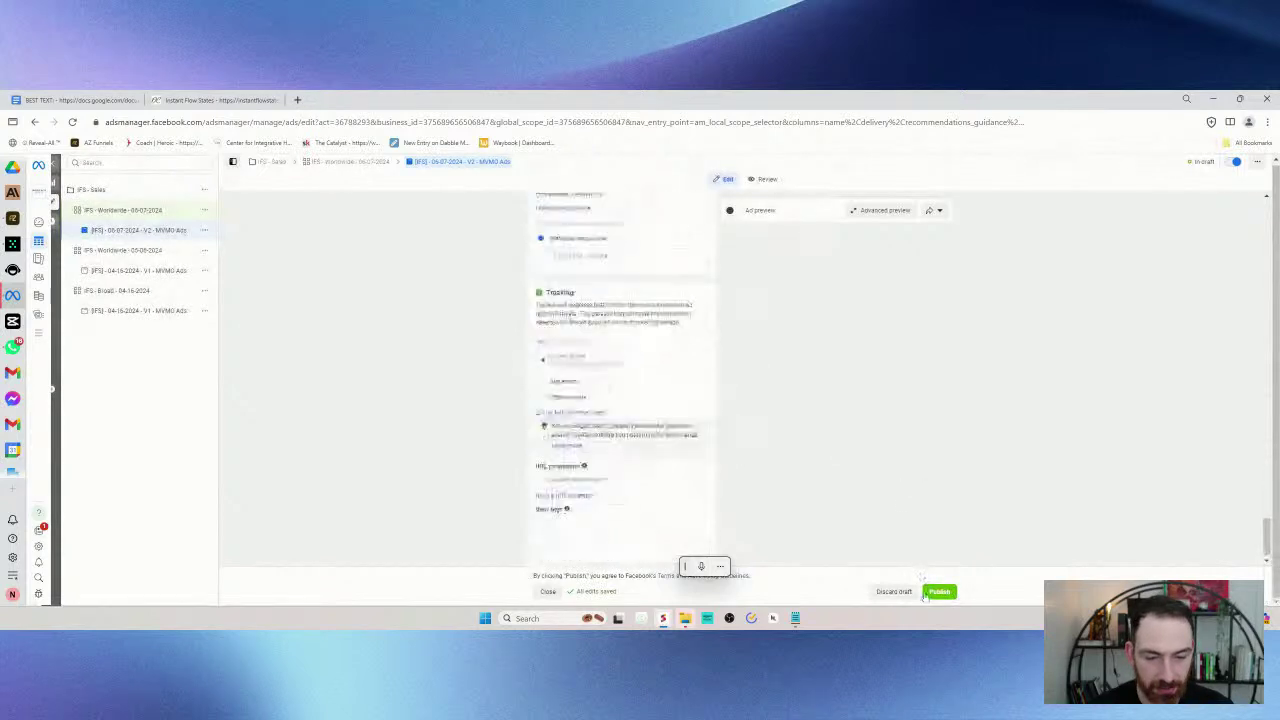
{"action": "left_click", "coordinate": [938, 591]}
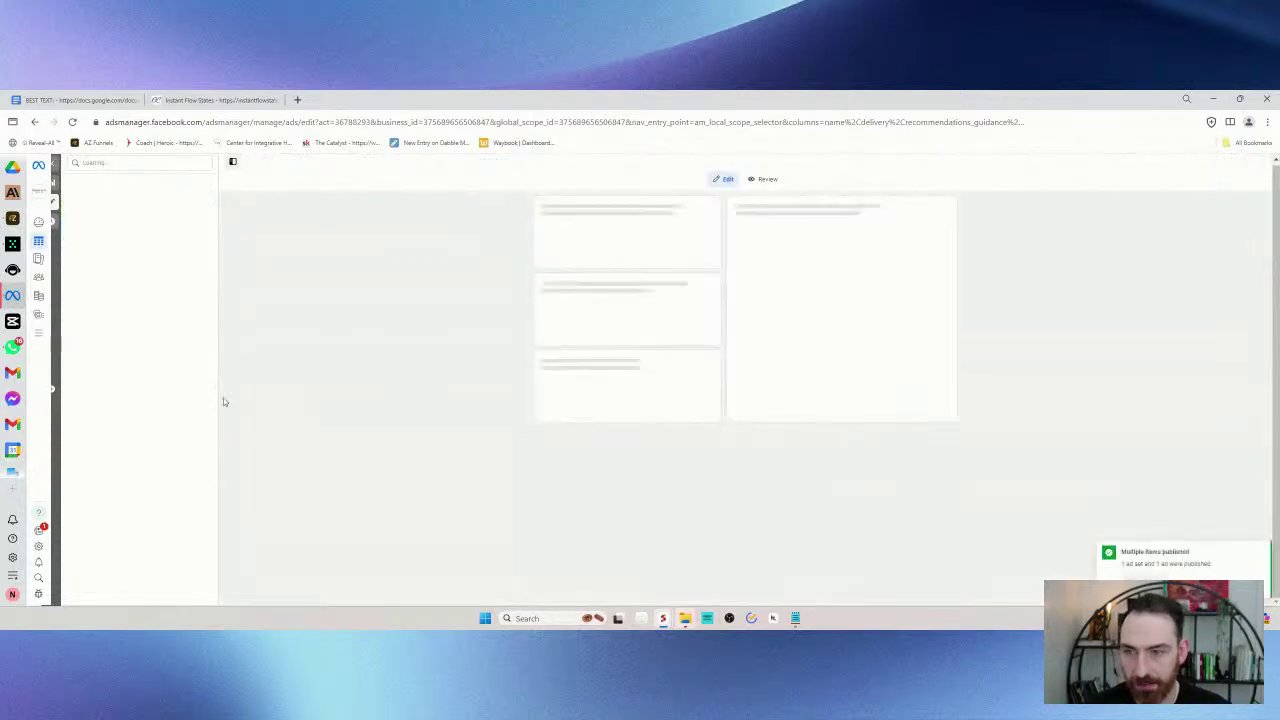
{"action": "left_click", "coordinate": [53, 167]}
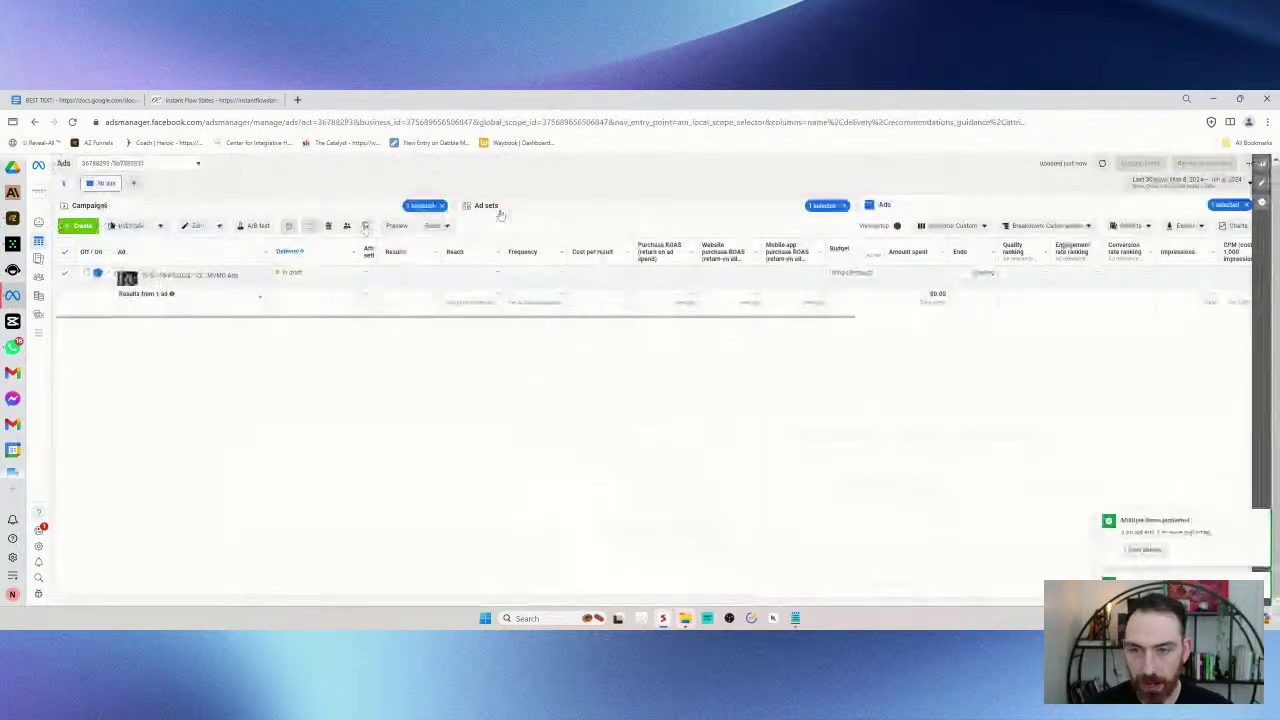